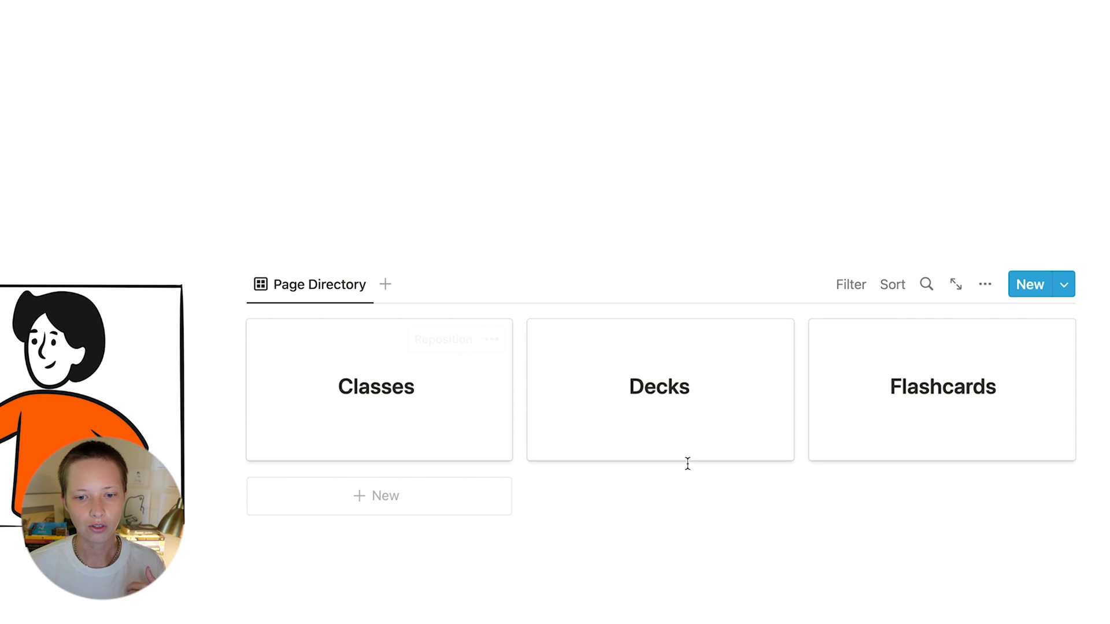
View the Decks page, close it, and open the Flashcards page as a full page.
left_click(672, 427)
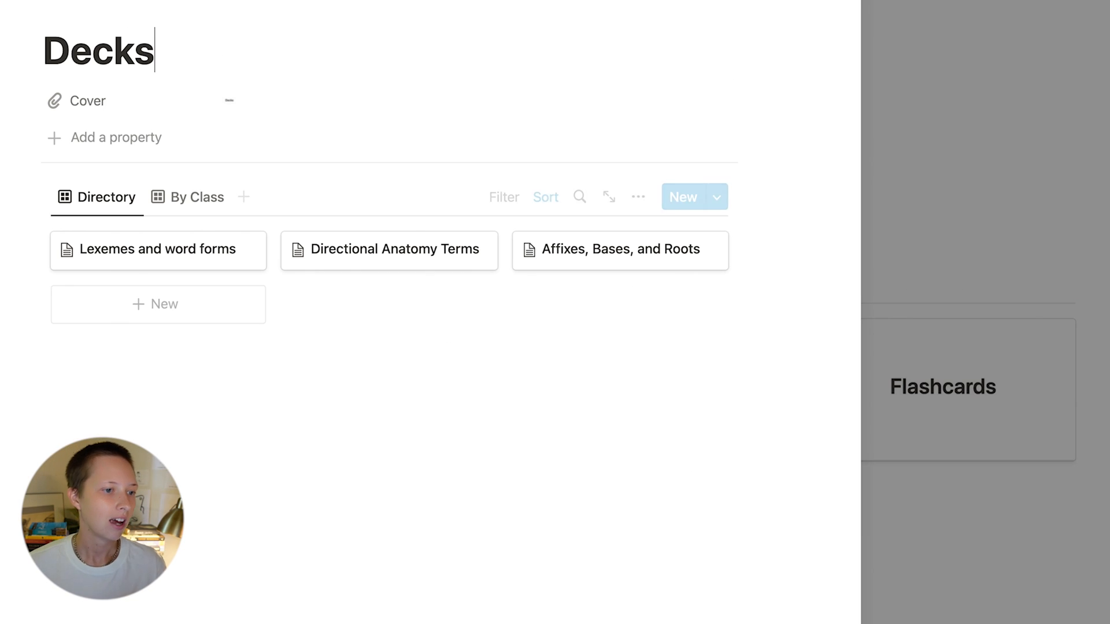
left_click(1011, 611)
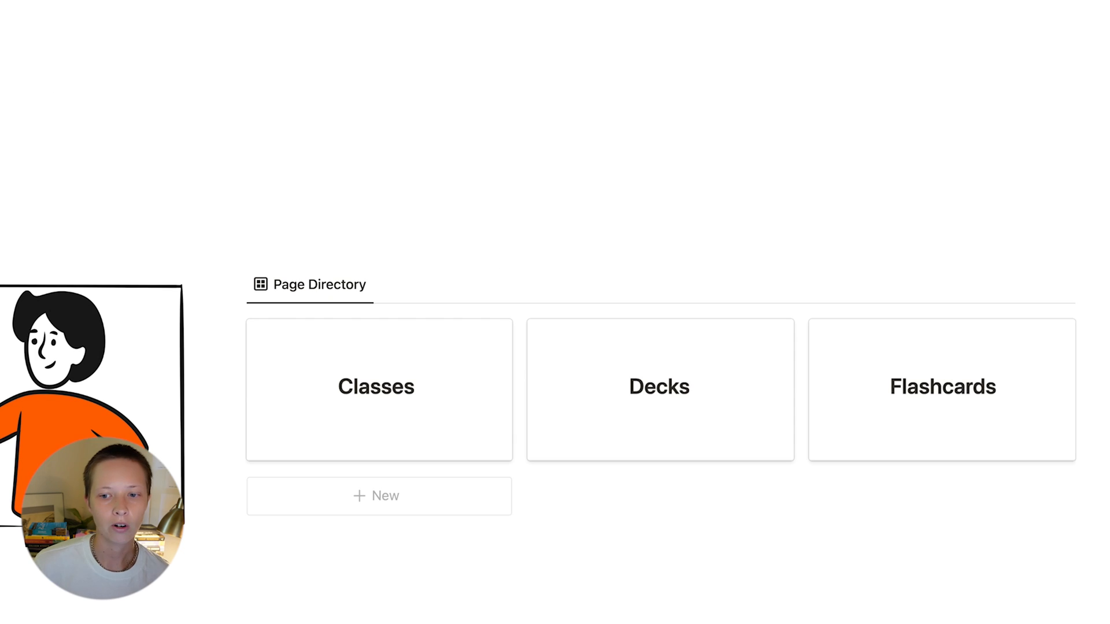
left_click(944, 377)
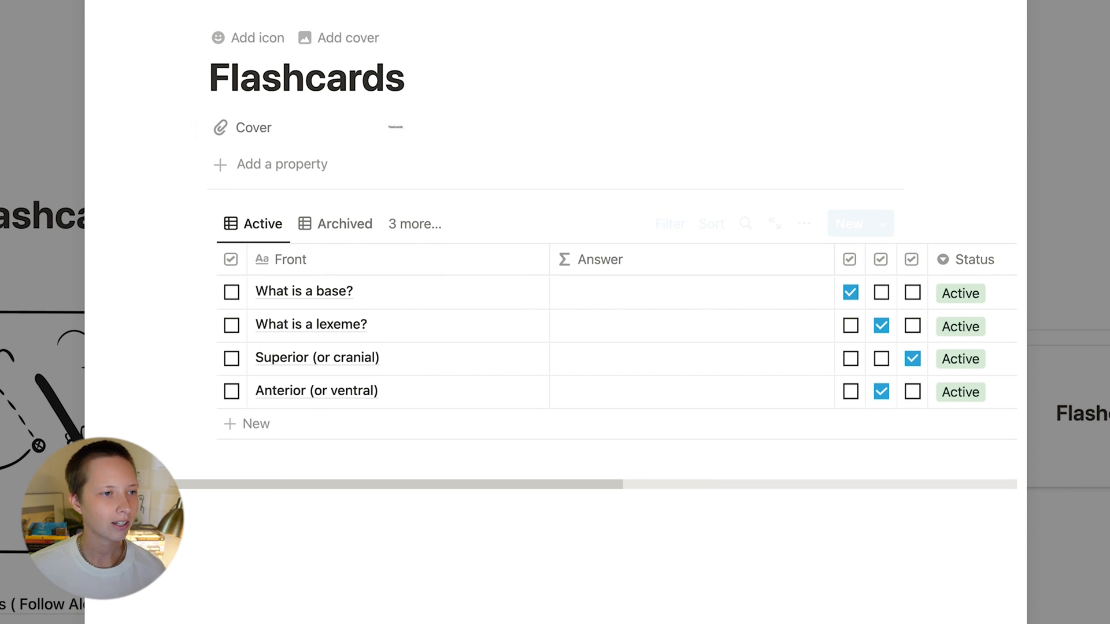
left_click(103, 43)
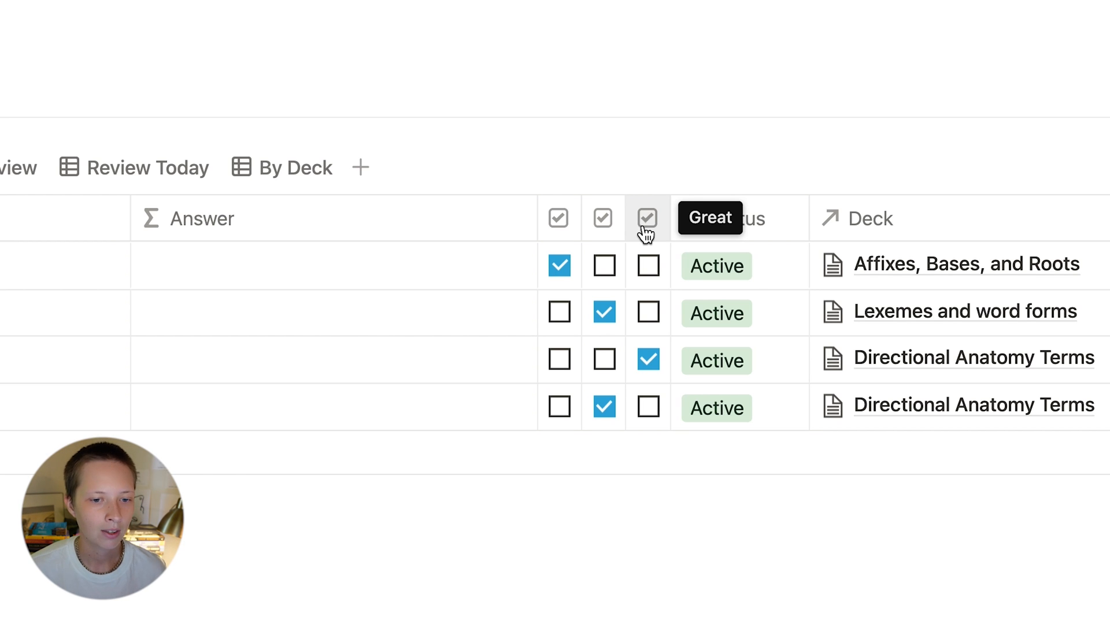
View the Status options of the "What is a base?" card and toggle the middle rating checkbox of "Anterior (or ventral)" off and on.
left_click(747, 292)
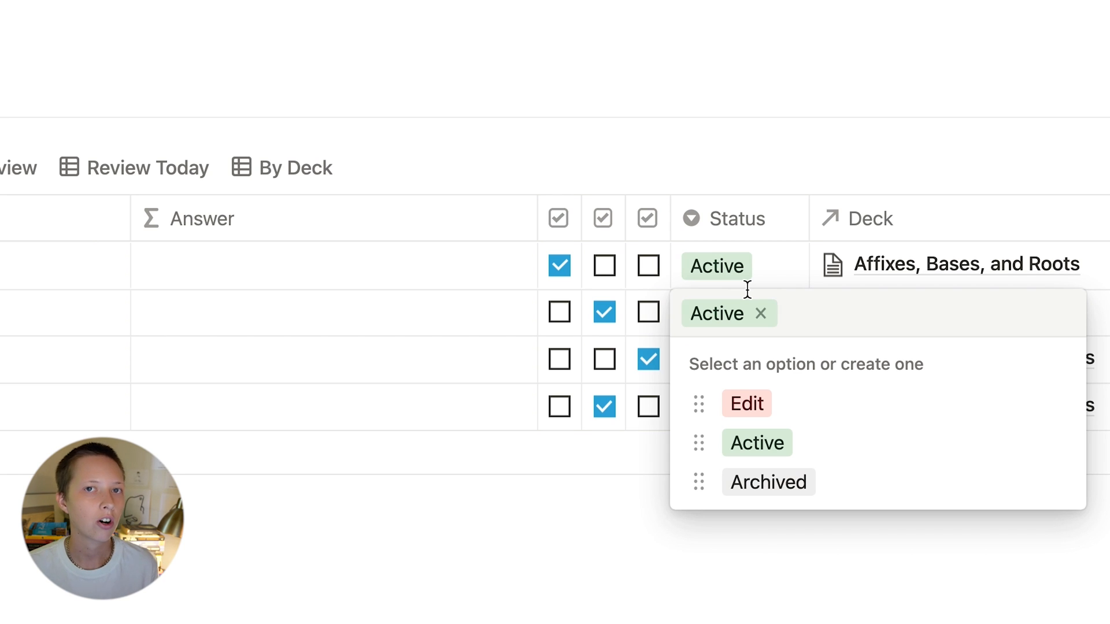
left_click(808, 76)
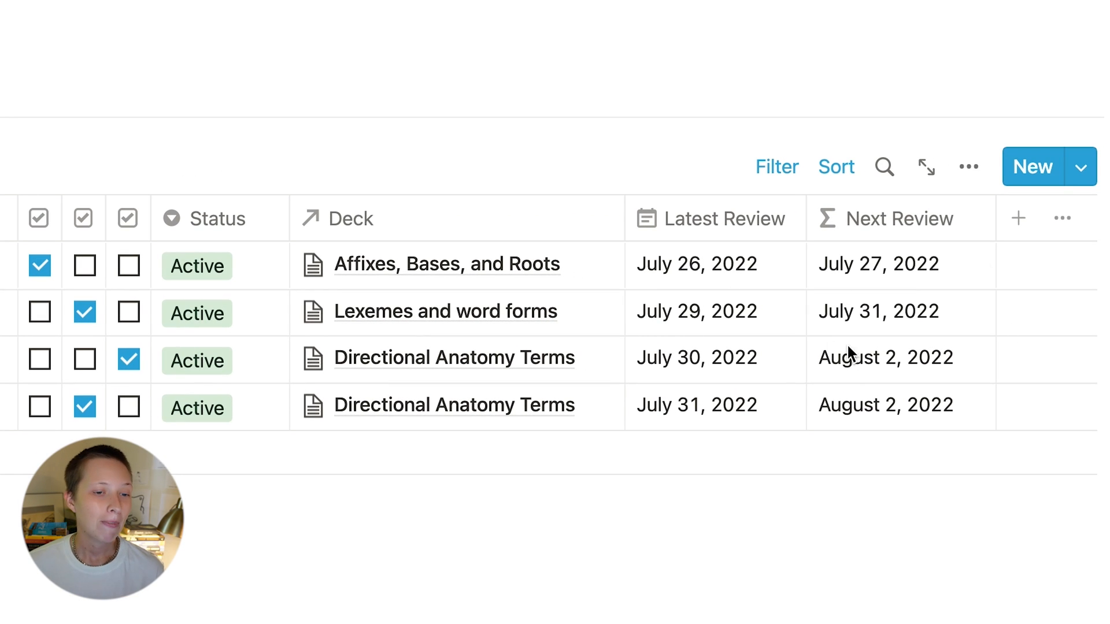
left_click(84, 407)
left_click(85, 406)
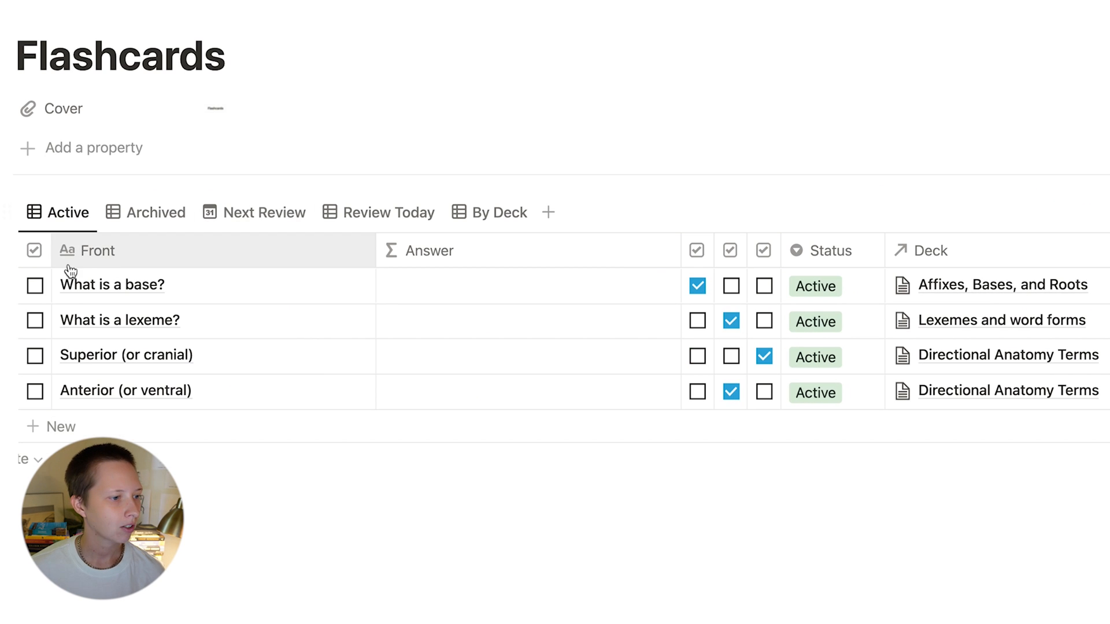
Reveal the answer of the "What is a base?" card, rate it Great, and restore its original rating.
left_click(34, 286)
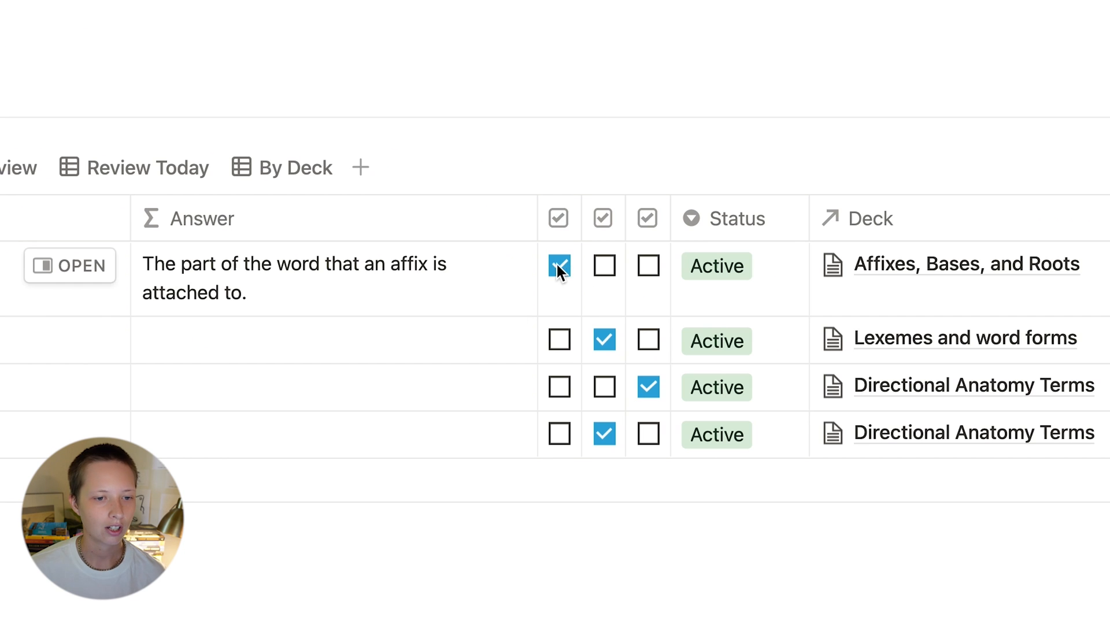
left_click(551, 264)
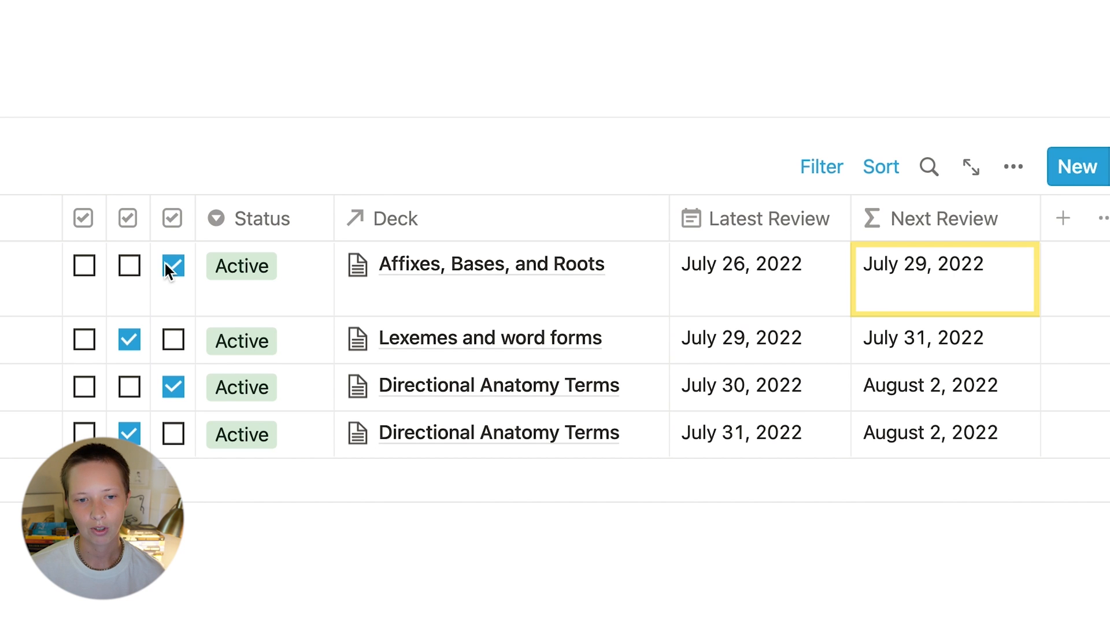
left_click(85, 265)
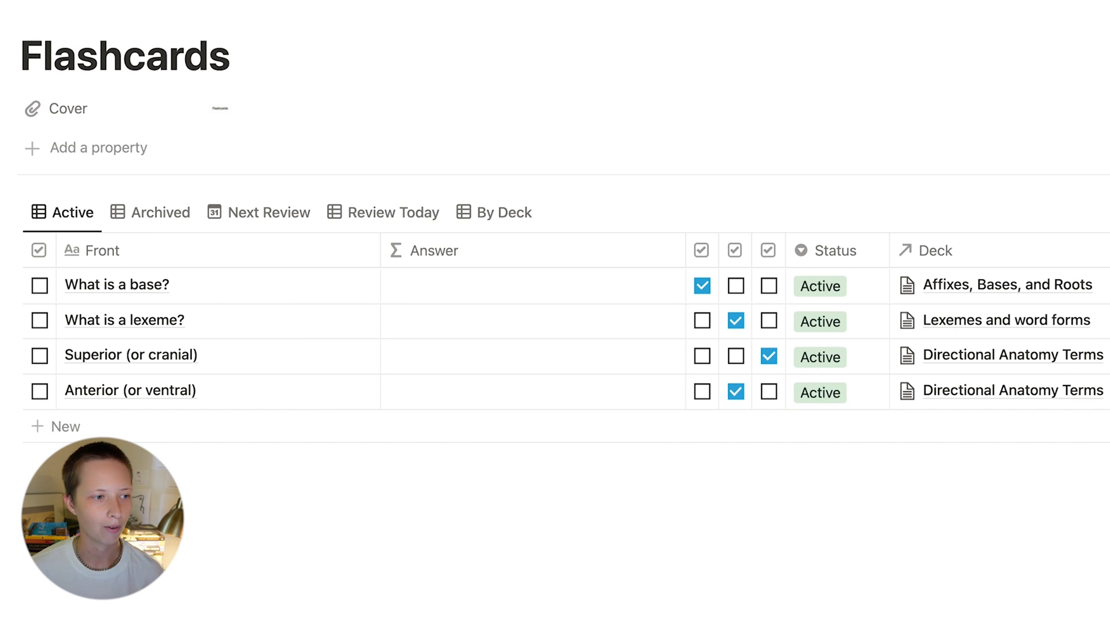
Look through the flashcards' Archived, Next Review, Review Today and By Deck views and return to the Active view.
left_click(164, 214)
left_click(248, 224)
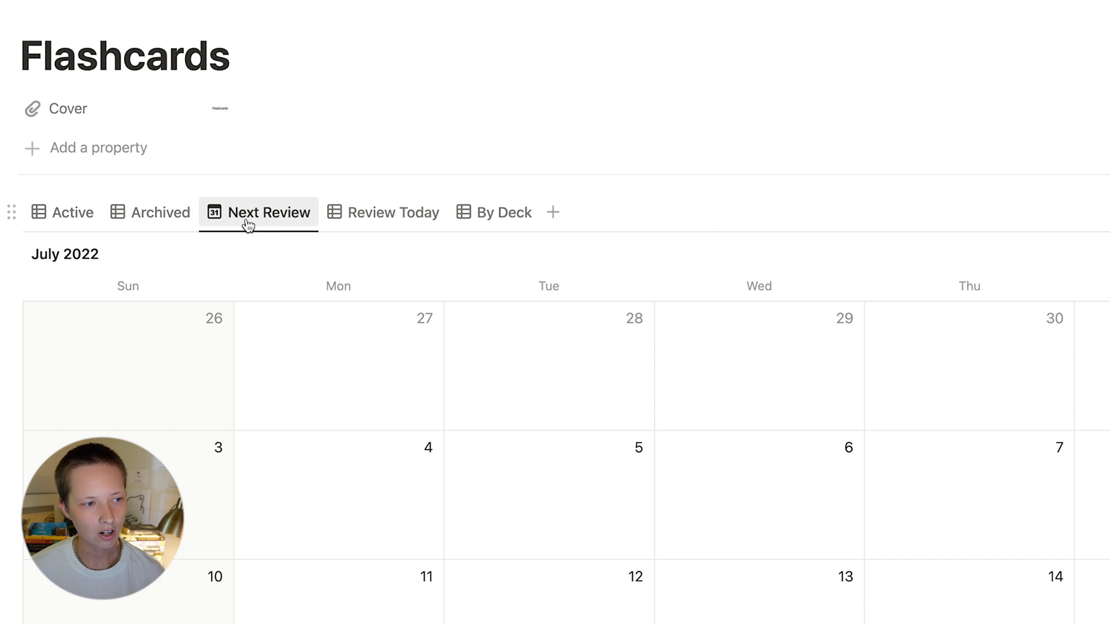
left_click(391, 222)
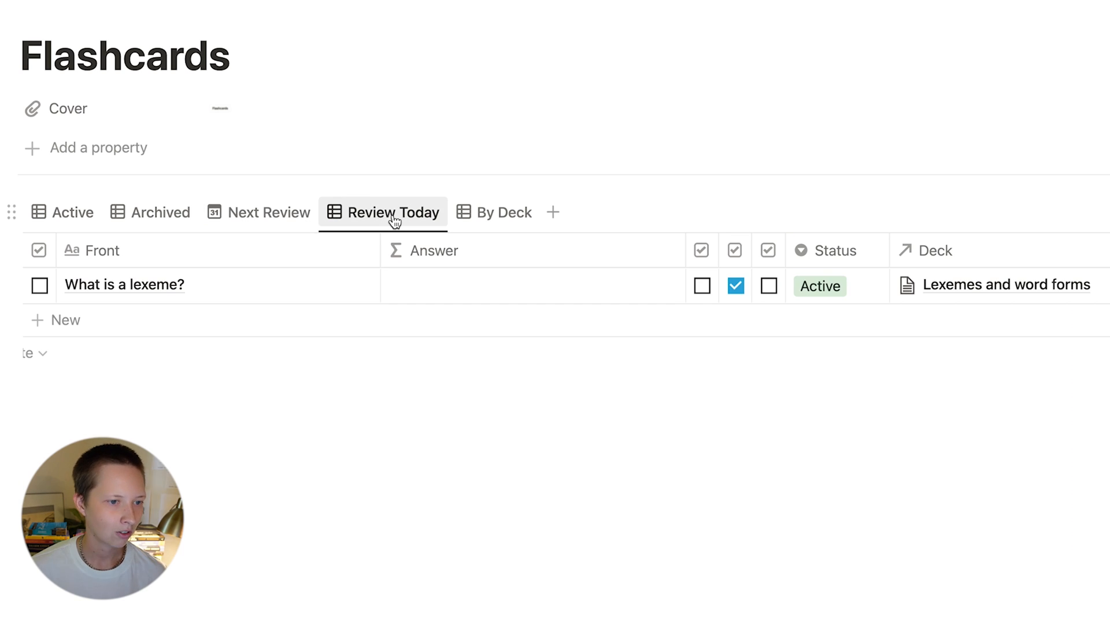
left_click(490, 231)
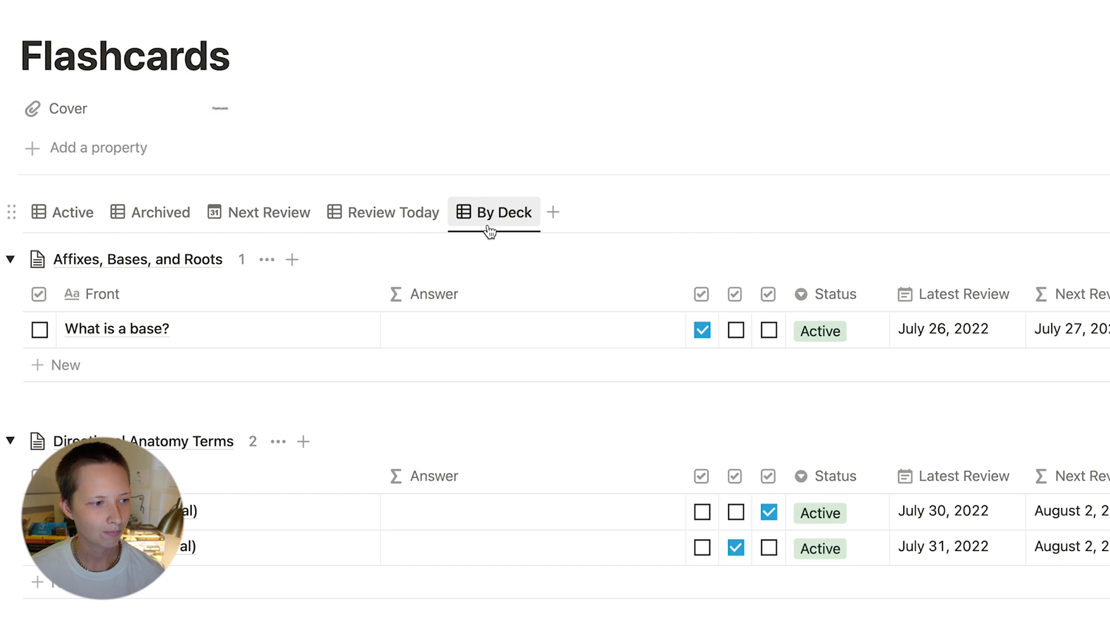
left_click(63, 213)
Return to the main flashcards page and open its Easy Flashcards (Follow Along) subpage.
scroll(327, 47, "up", 1)
left_click(197, 19)
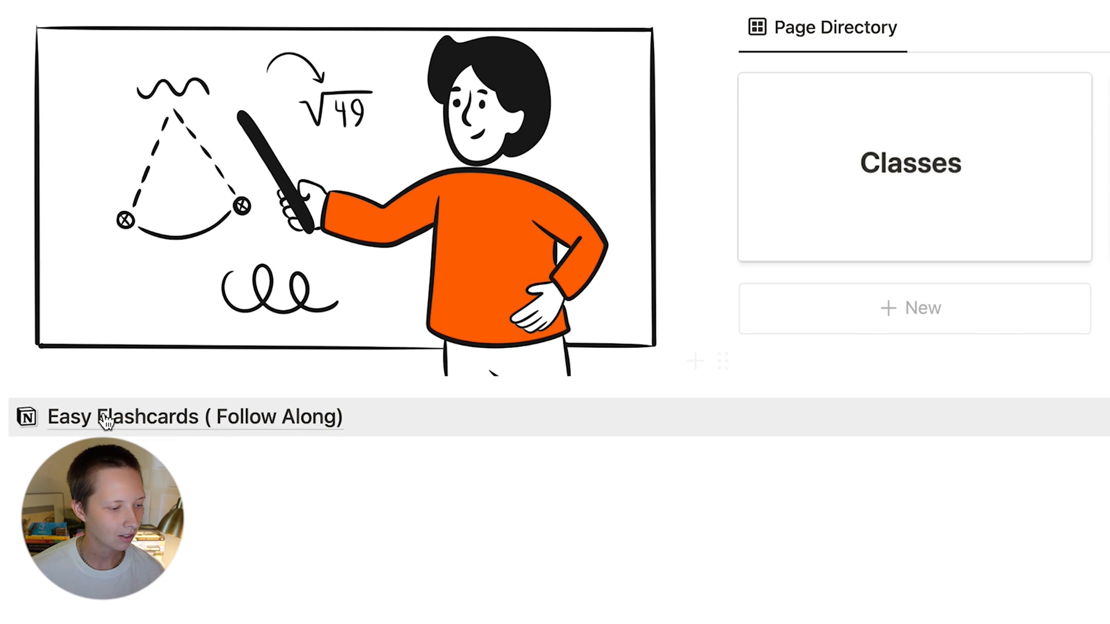
left_click(264, 431)
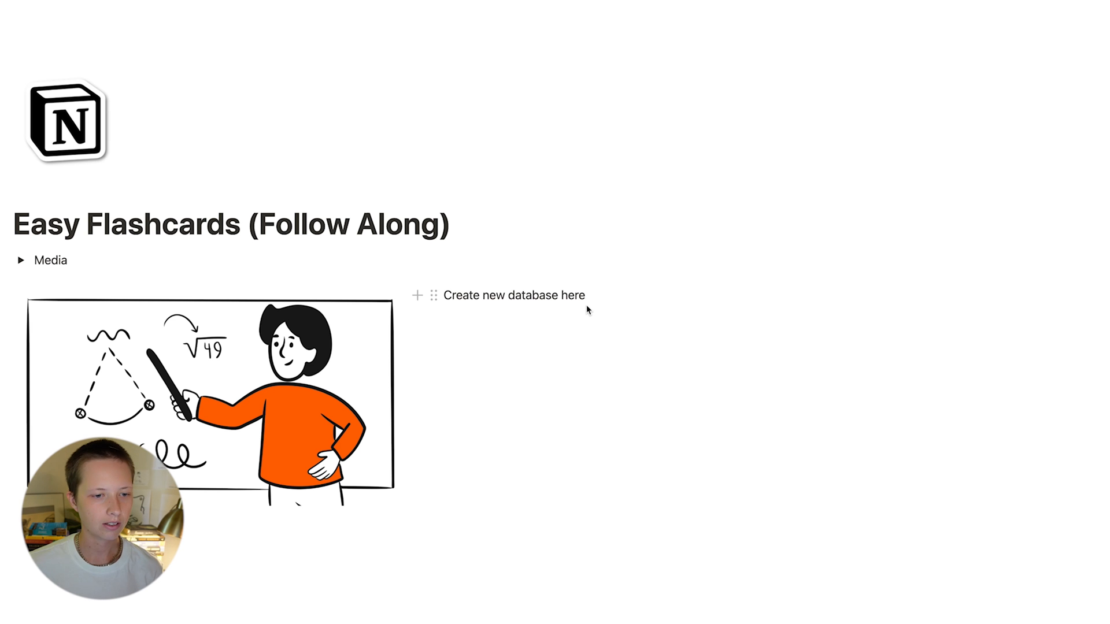
Delete the "Create new database here" placeholder text beside the illustration.
left_click(587, 307)
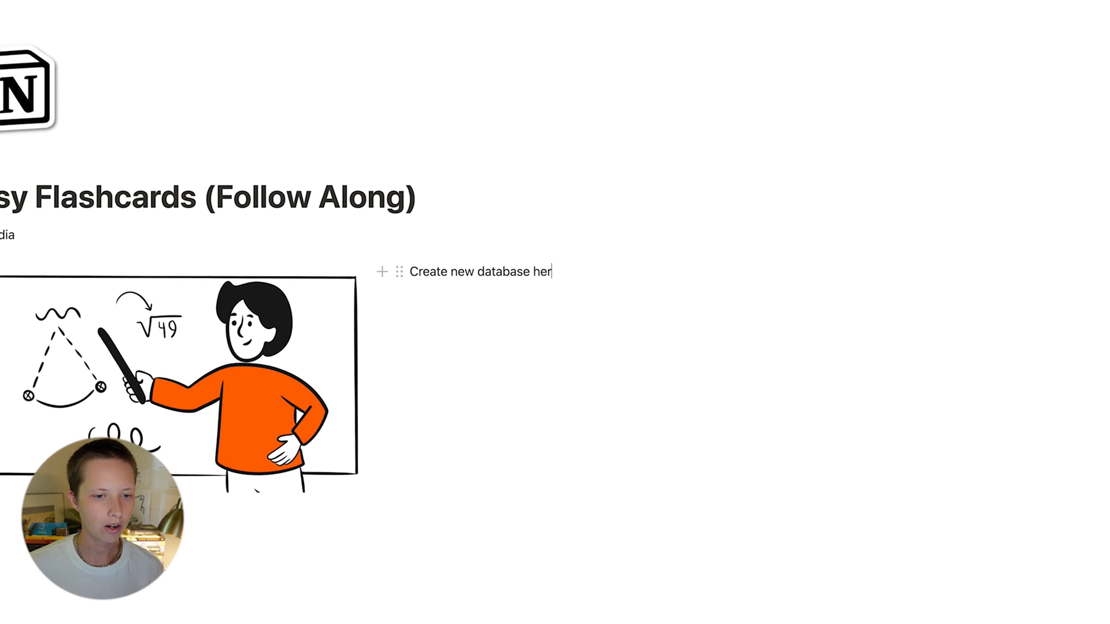
key("BackSpace")
key("BackSpace")
key("BackSpace")
key("BackSpace")
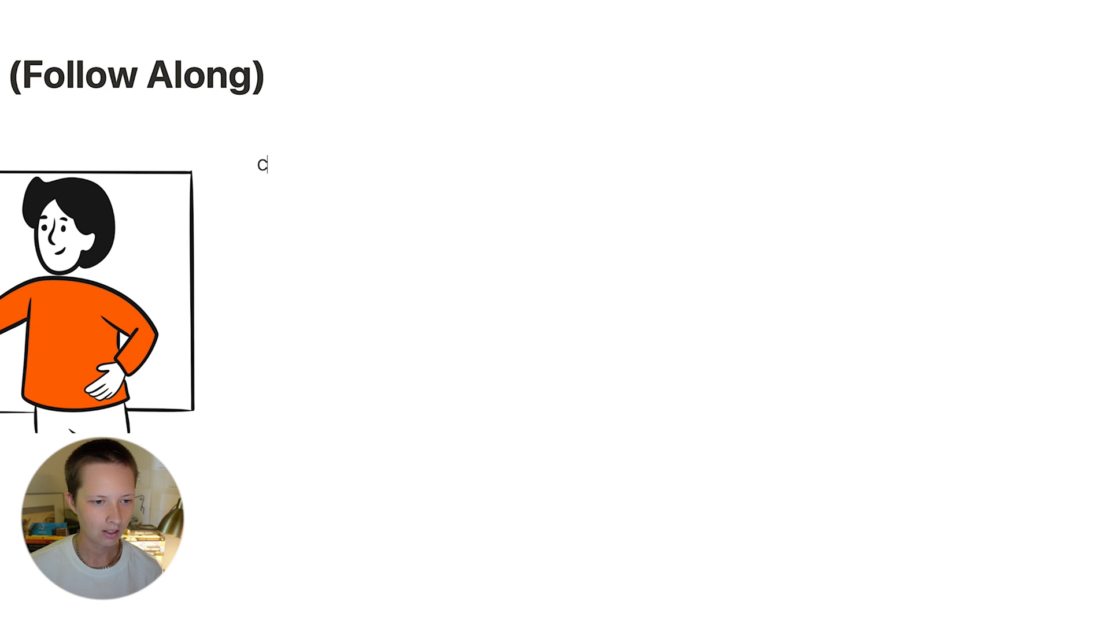
key("BackSpace")
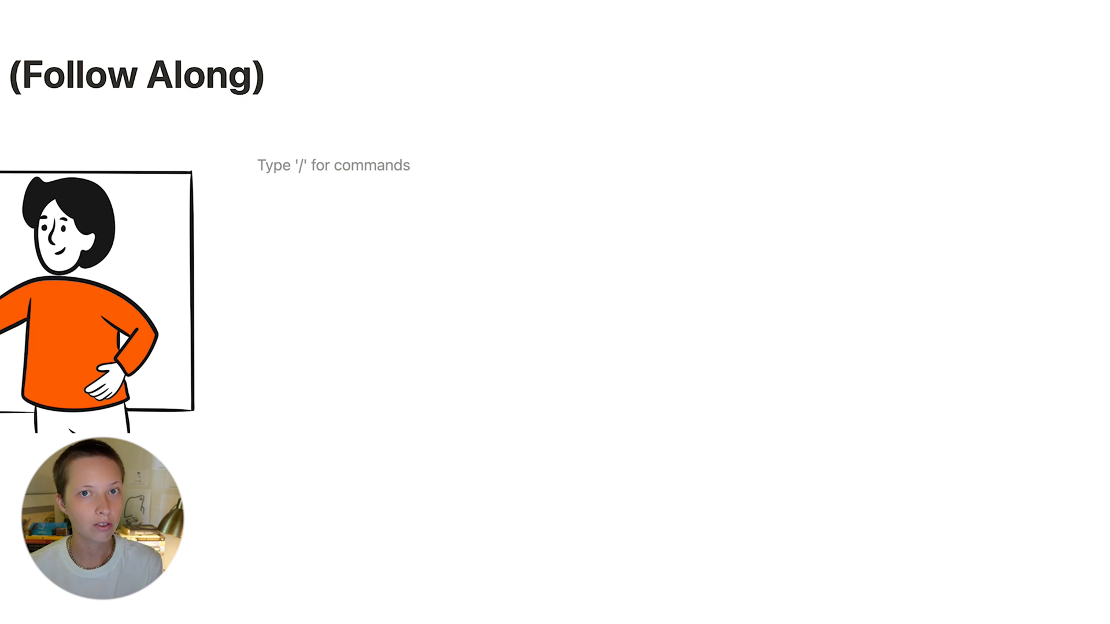
Insert a gallery view in the emptied block, based on a new database titled Page Directory.
type("/")
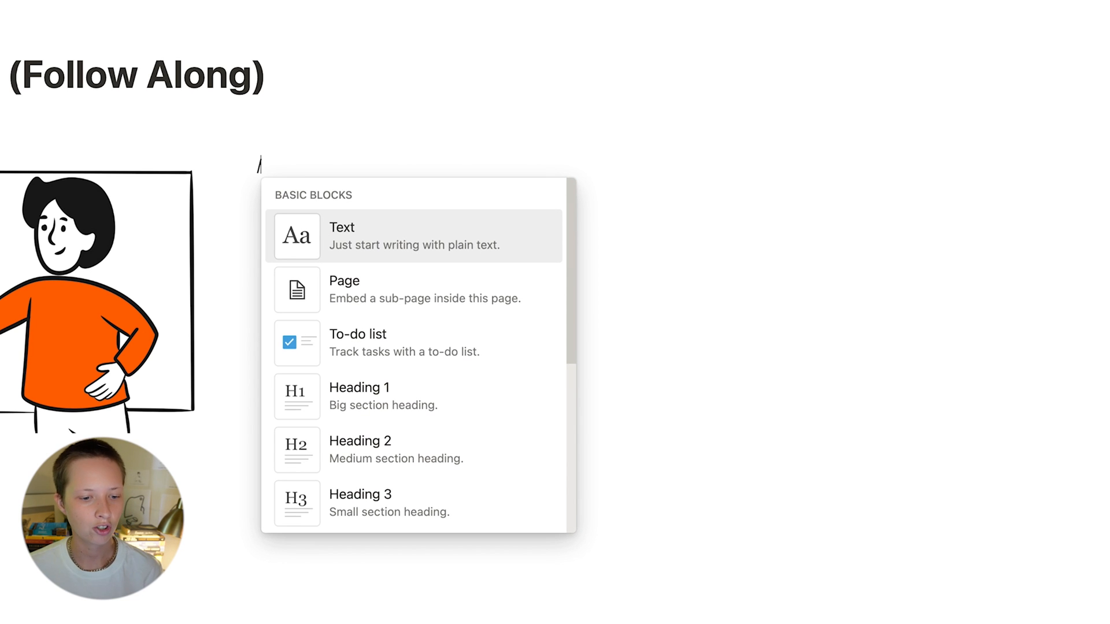
type("galle")
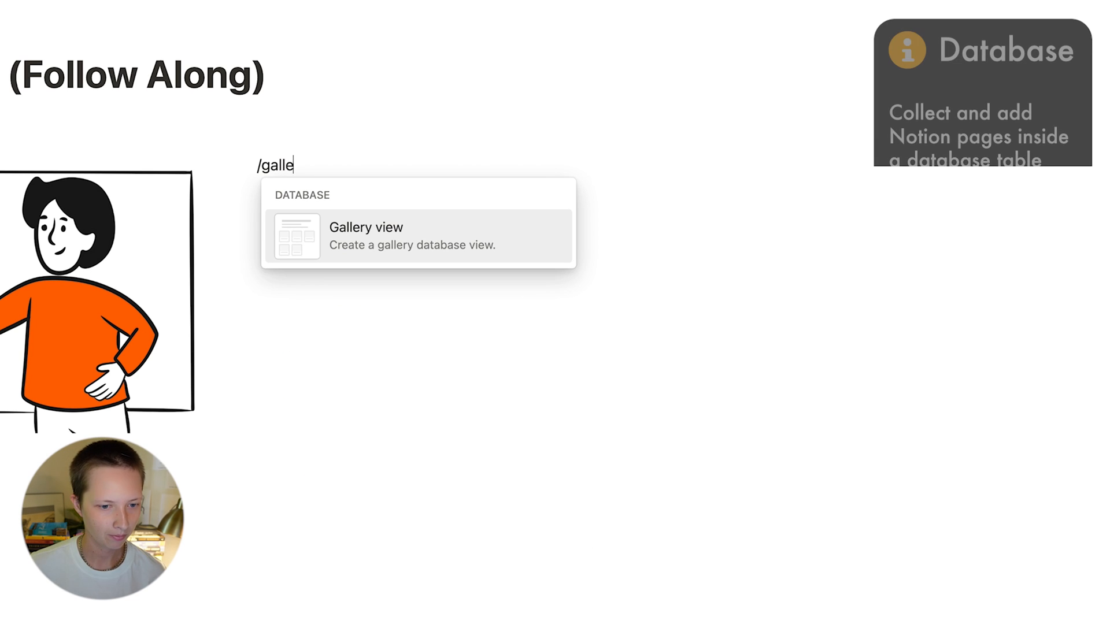
key("Return")
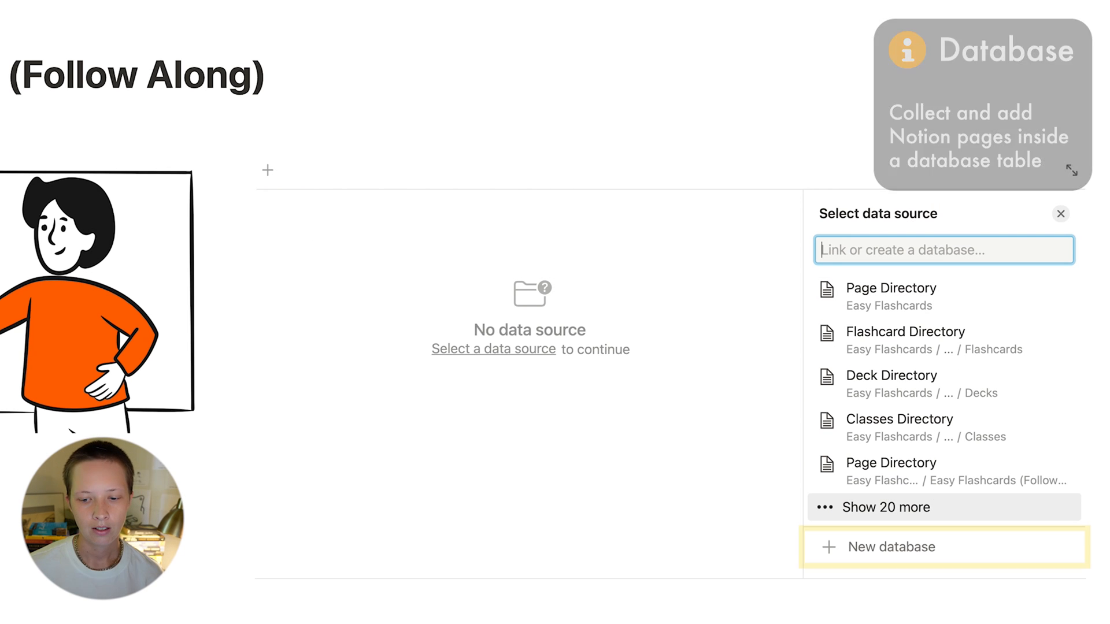
left_click(950, 561)
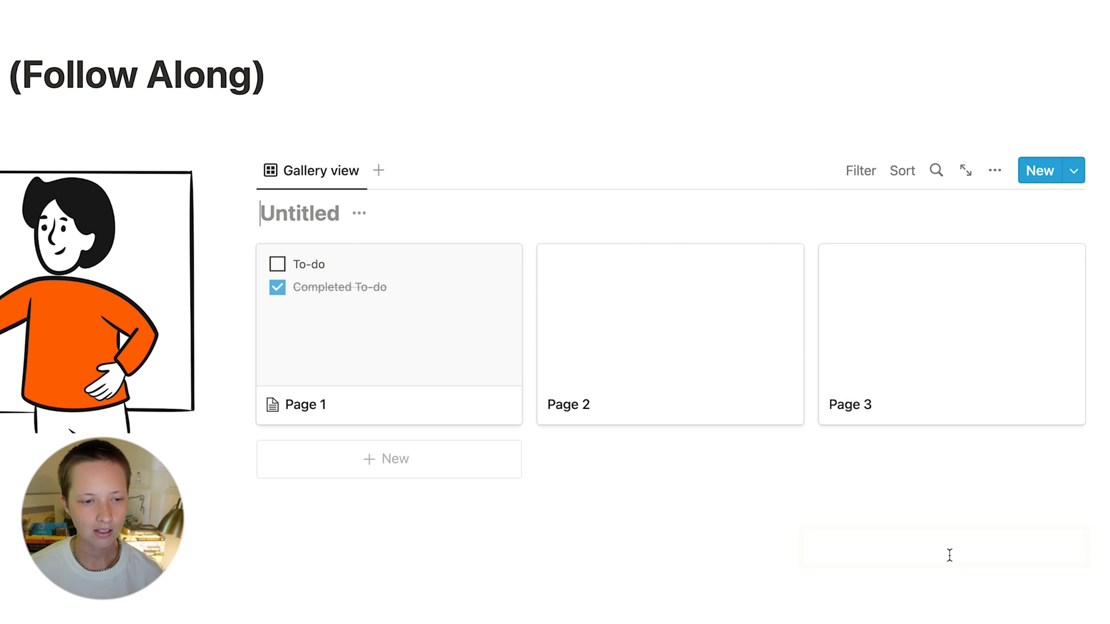
type("Page Direc")
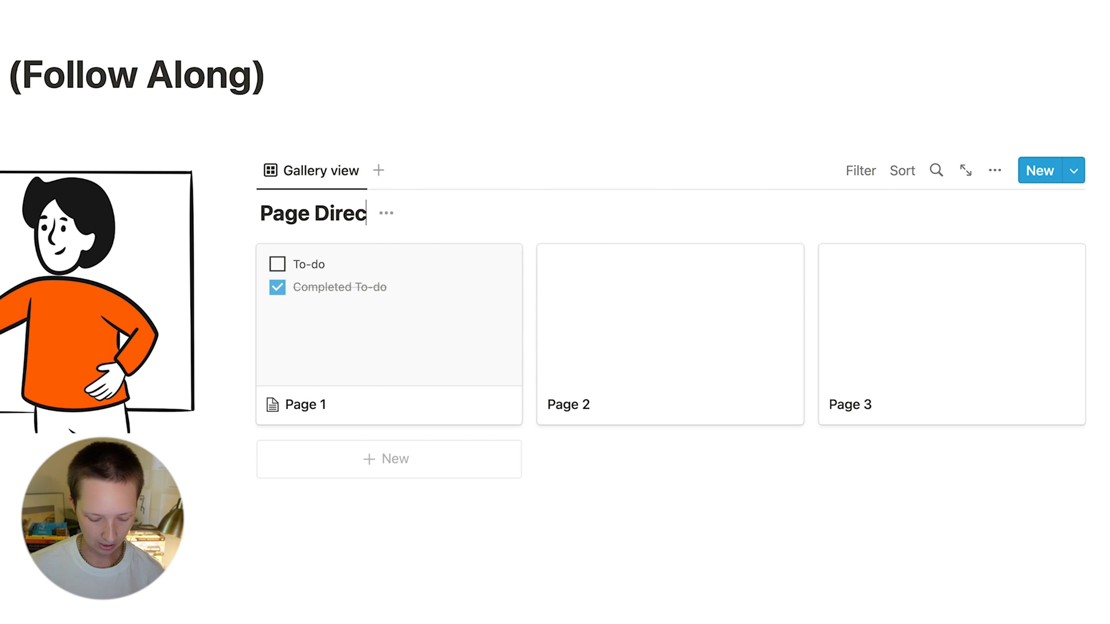
type("tory")
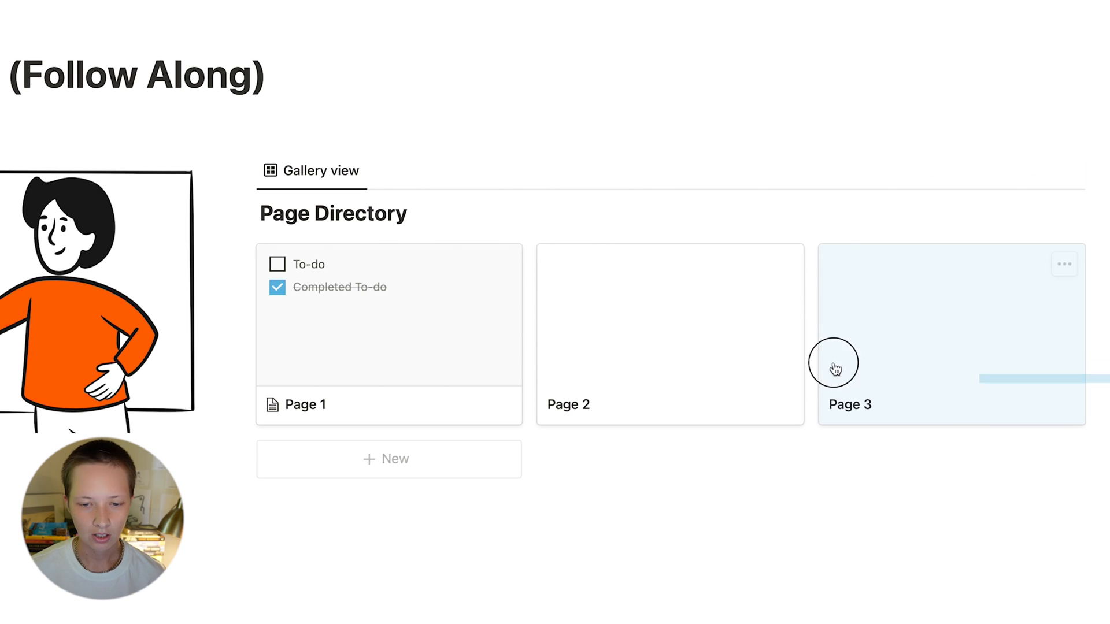
Delete the Page 2 and Page 3 cards from the gallery and hide the database title.
left_click_drag(944, 372, 540, 364)
key("BackSpace")
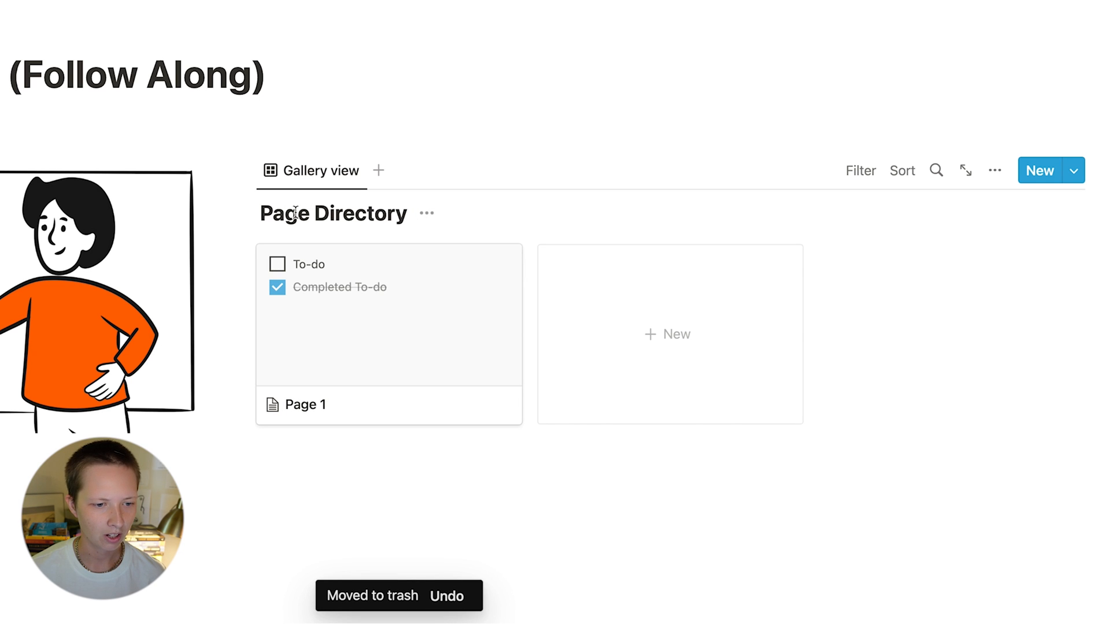
left_click(427, 217)
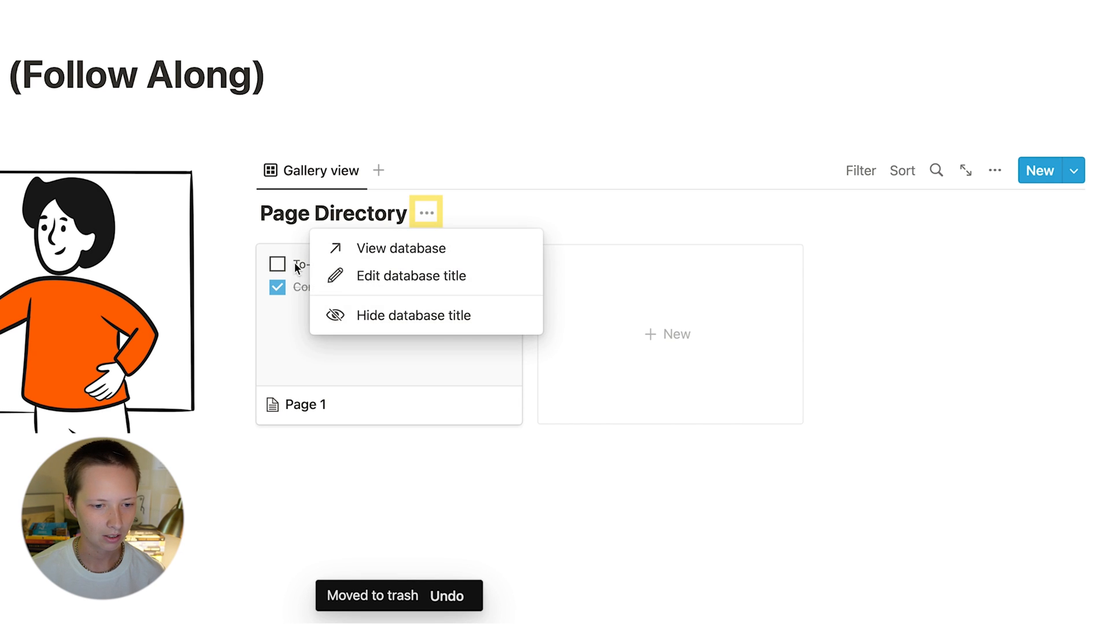
left_click(367, 322)
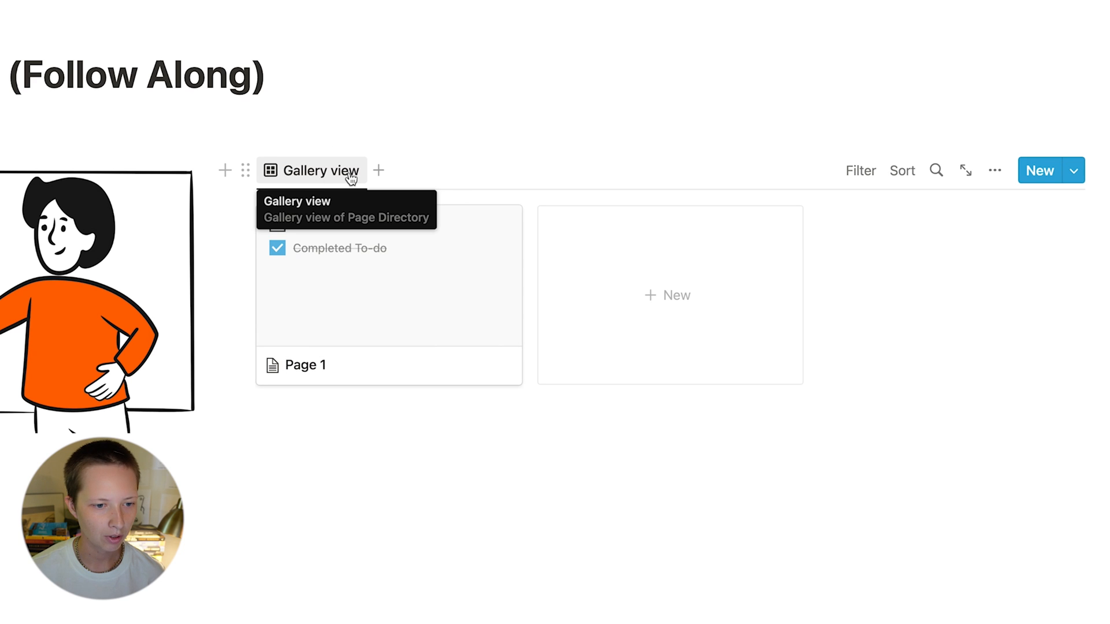
Rename the gallery view as Page Directory.
left_click(319, 173)
left_click(302, 217)
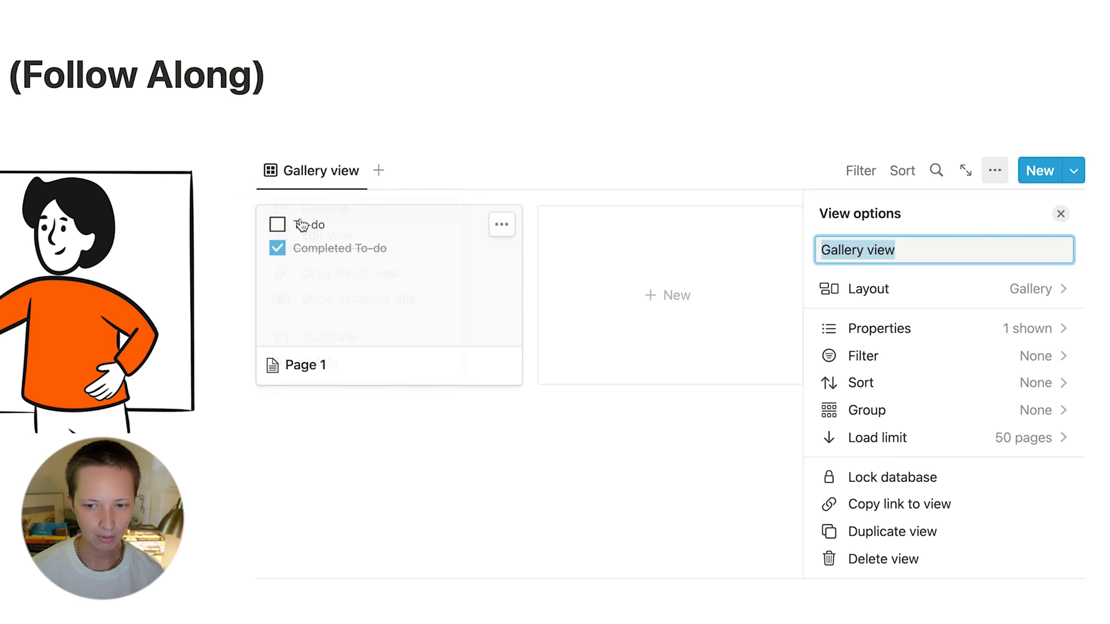
type("Page ")
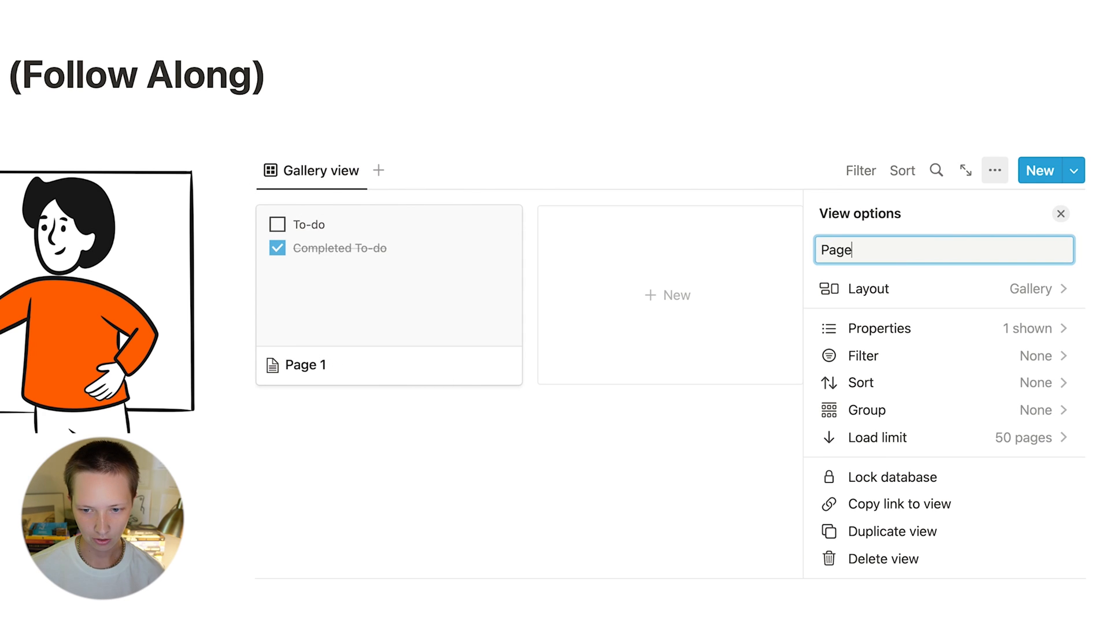
type("Directory")
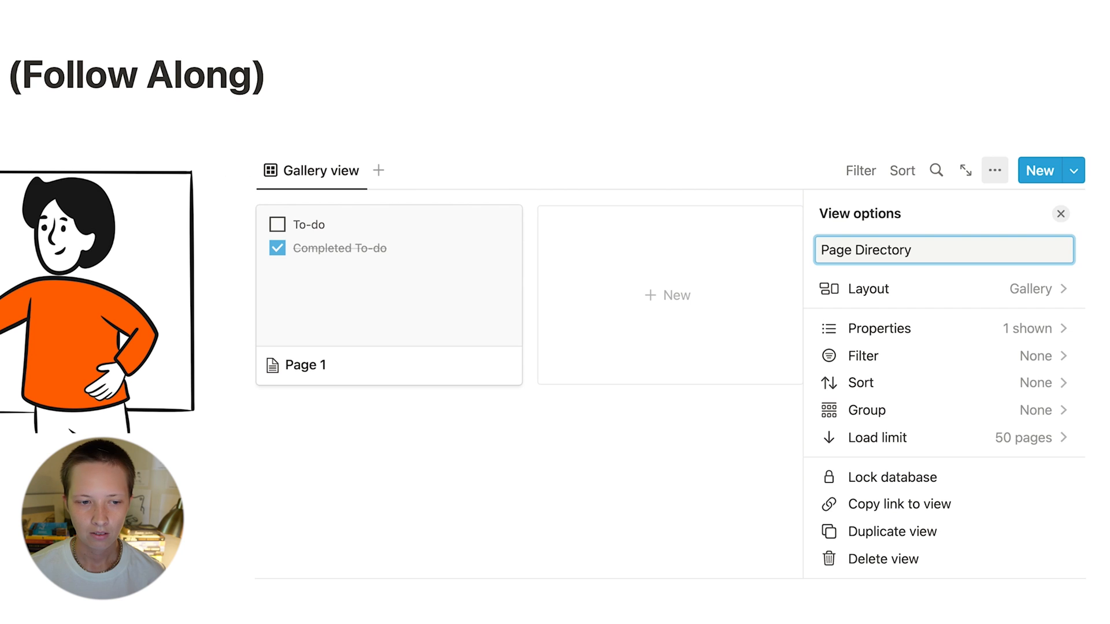
key("Return")
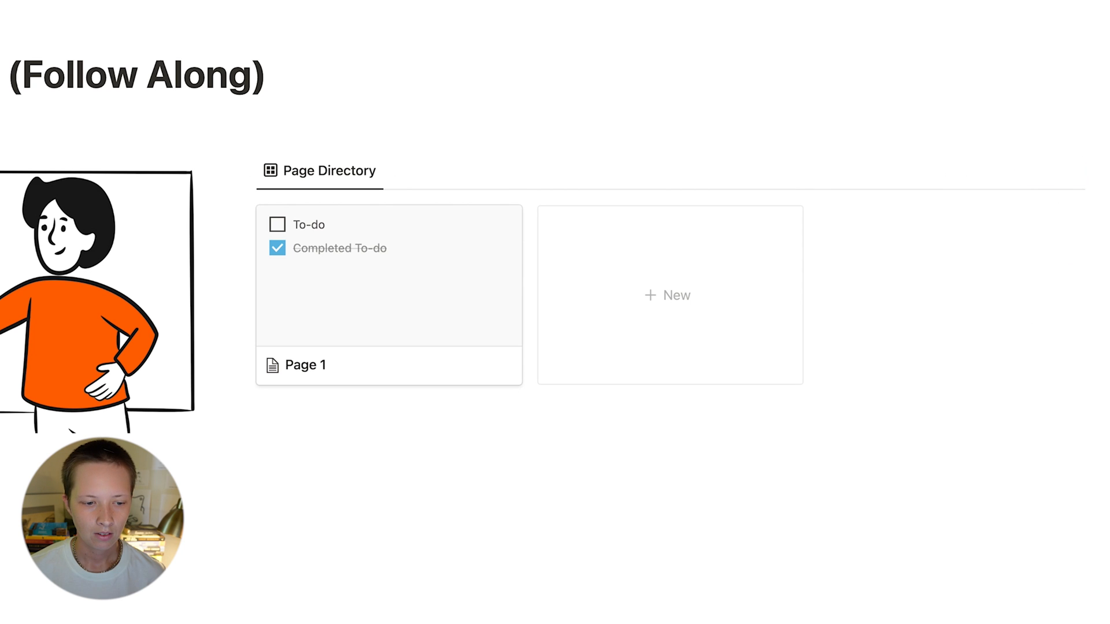
Open the Page 1 card as a full page and rename it Classes.
left_click(332, 292)
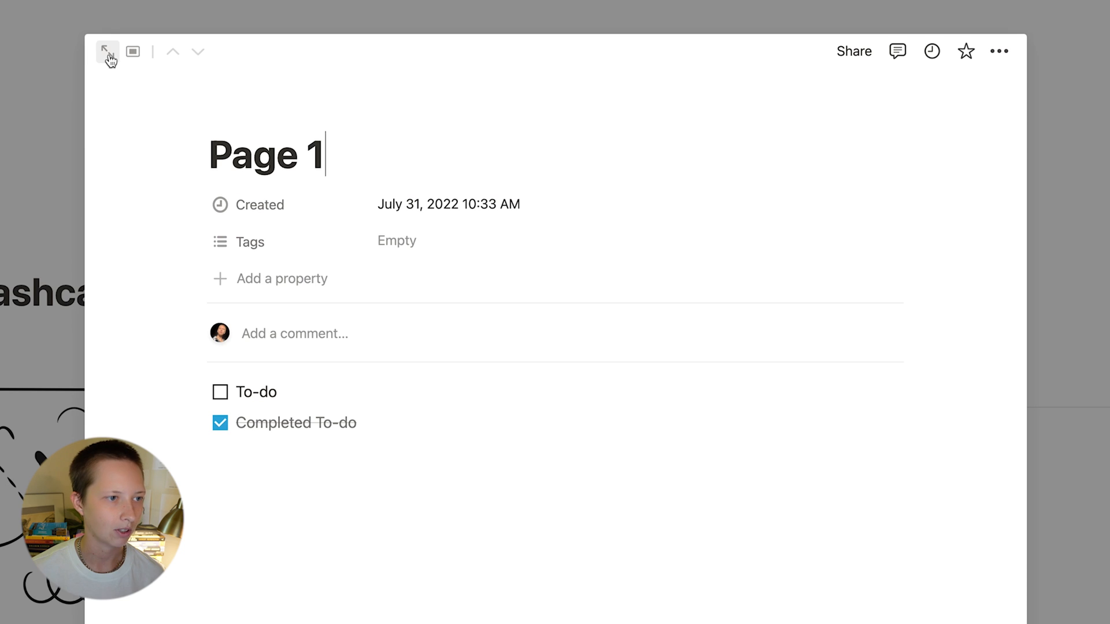
left_click(110, 59)
key("super+a")
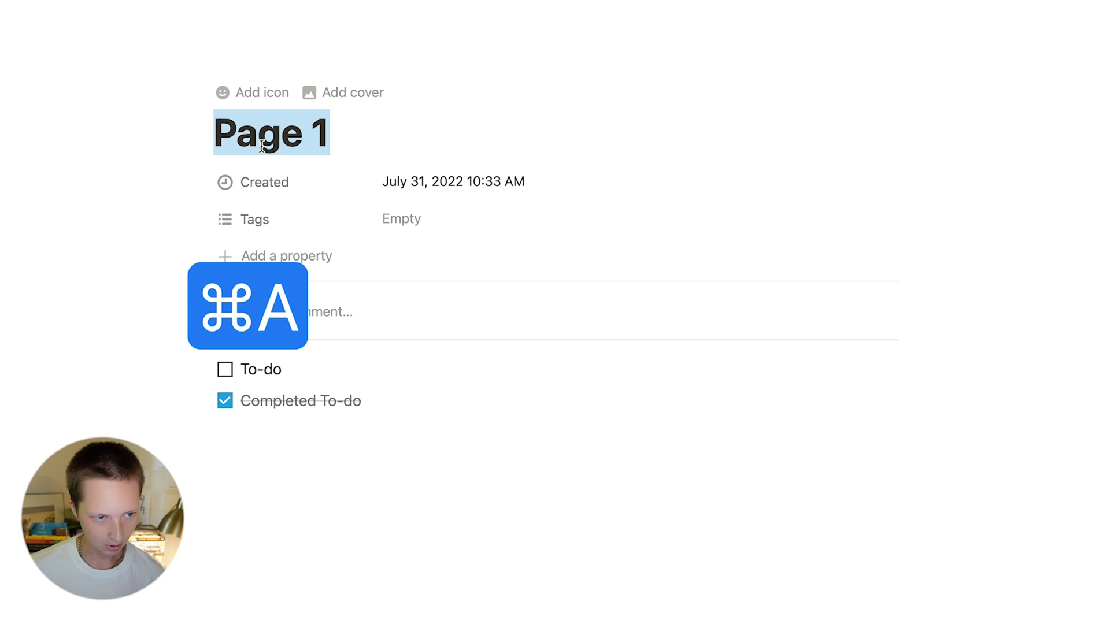
type("Classes")
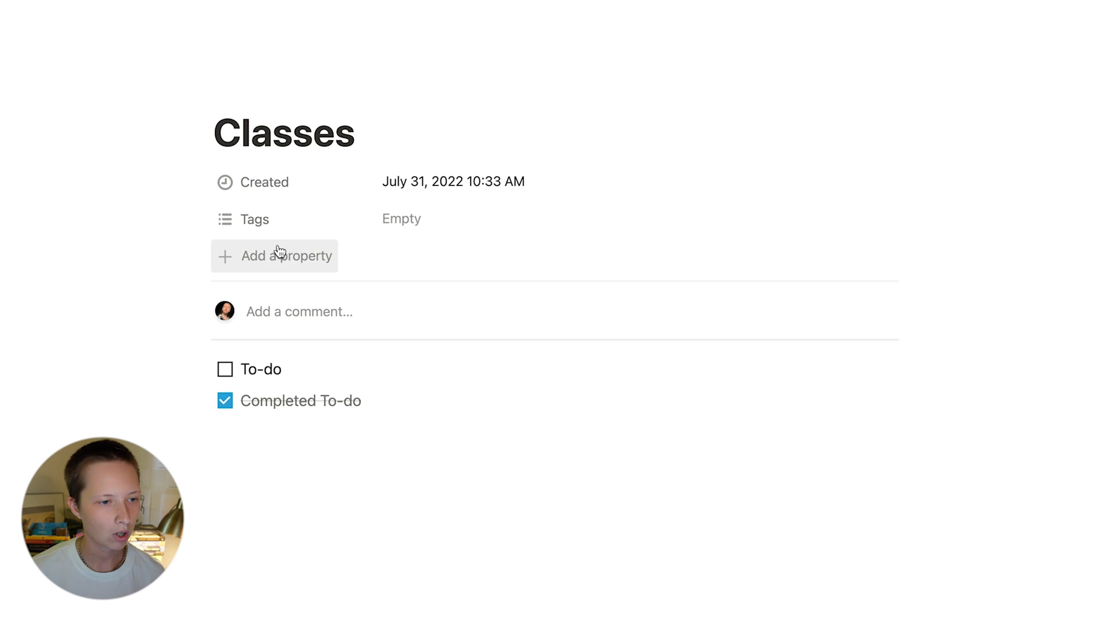
Delete the Tags property from the Classes page and clear its placeholder to-do items.
left_click(270, 226)
left_click(287, 386)
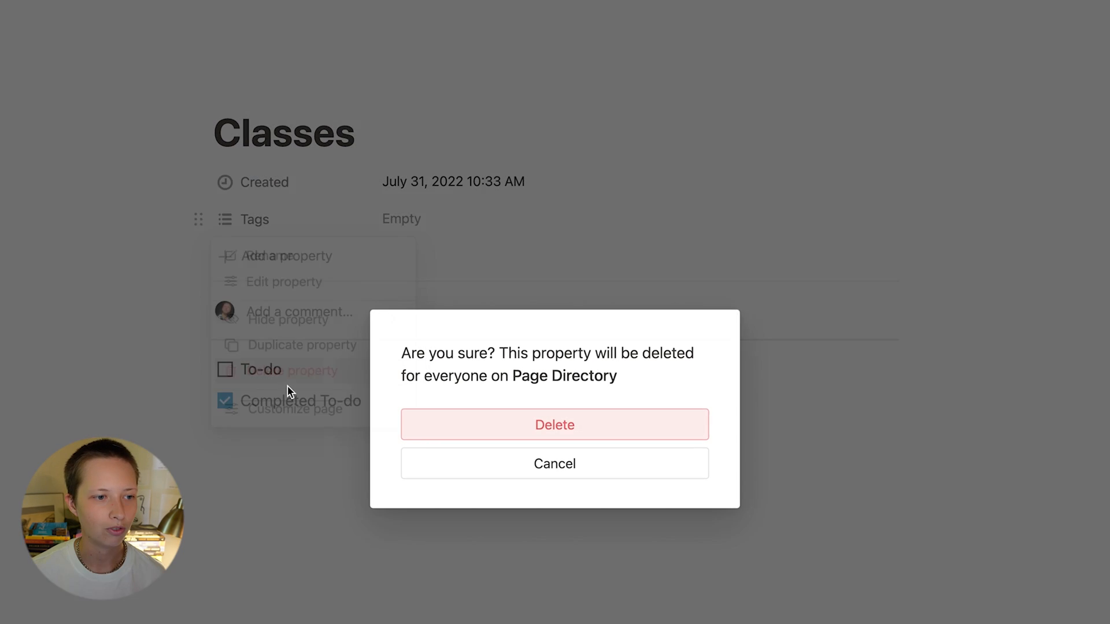
left_click(461, 433)
left_click_drag(120, 303, 325, 396)
key("BackSpace")
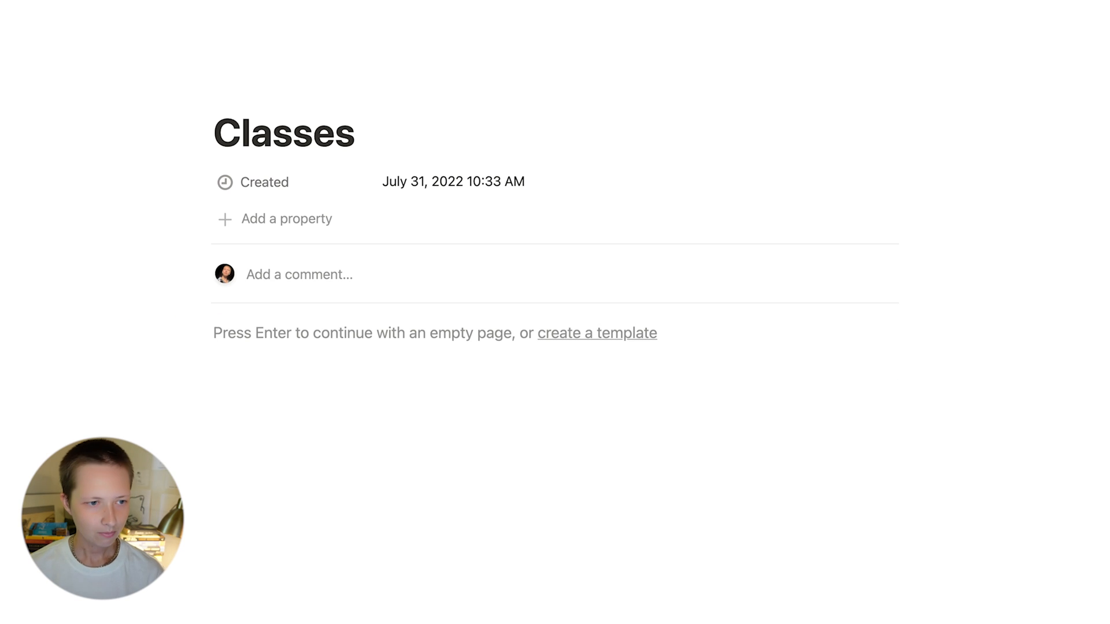
Insert a gallery view in the body of the Classes page, based on a new database titled Class Directory.
left_click(324, 331)
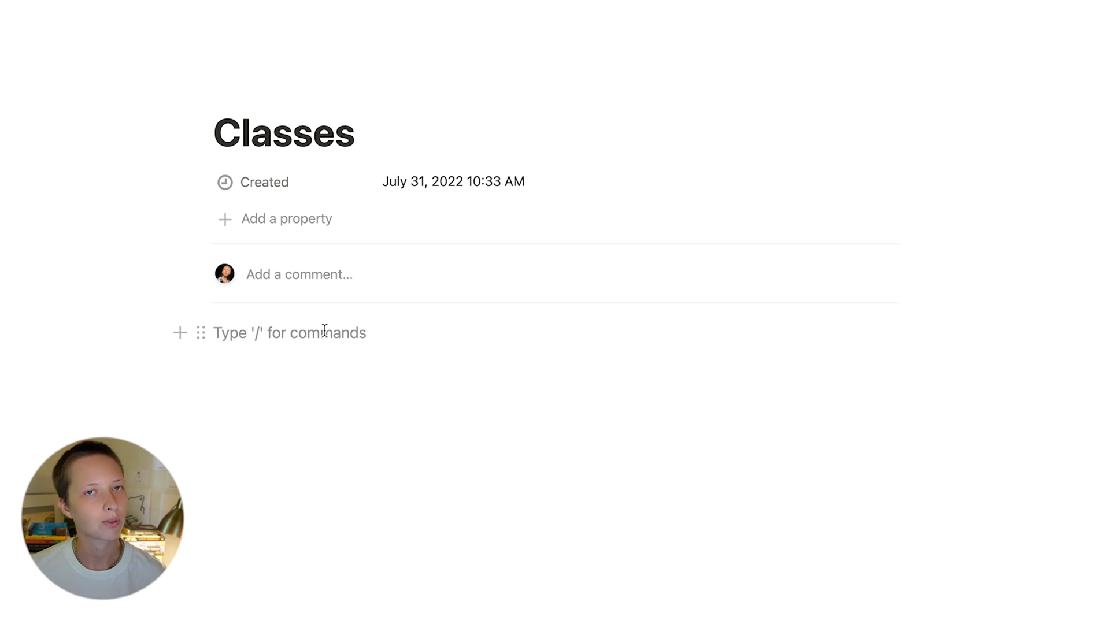
type("/")
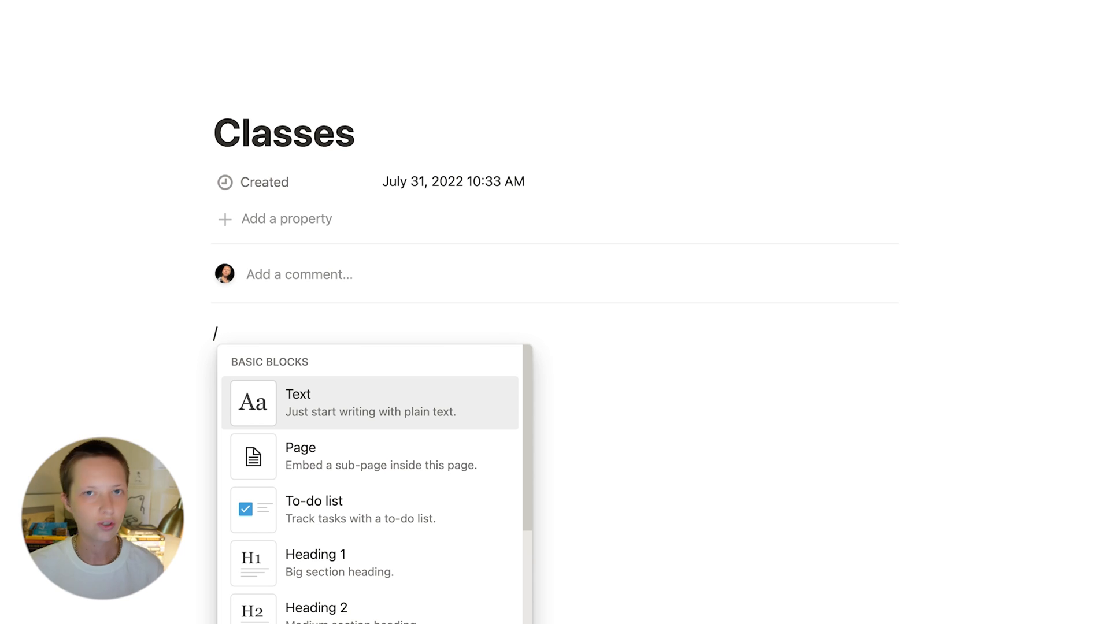
type("galler")
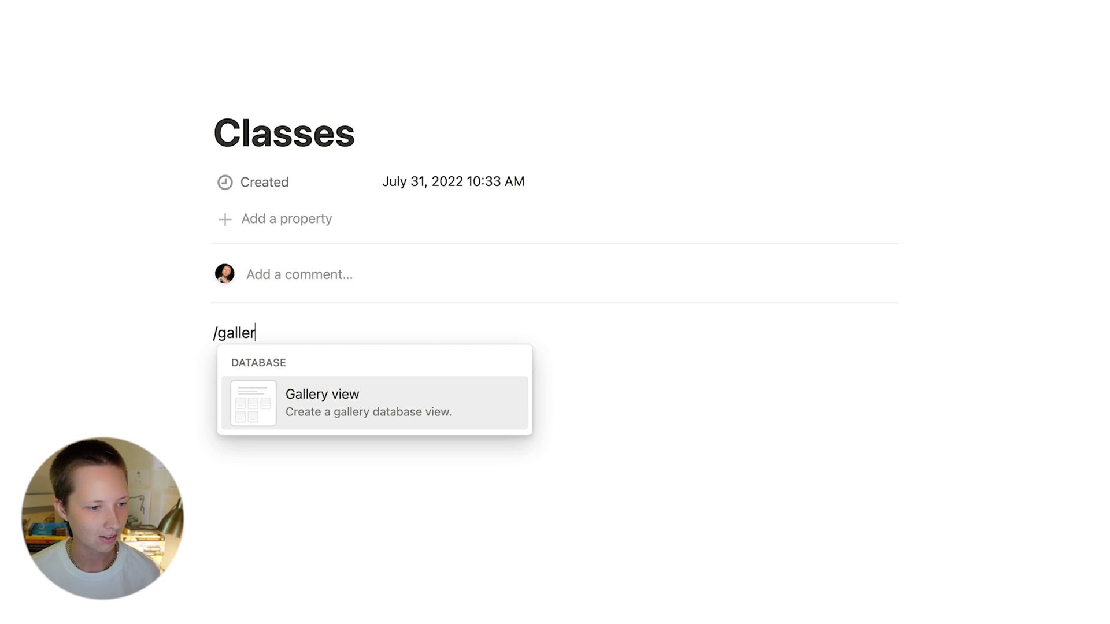
key("Return")
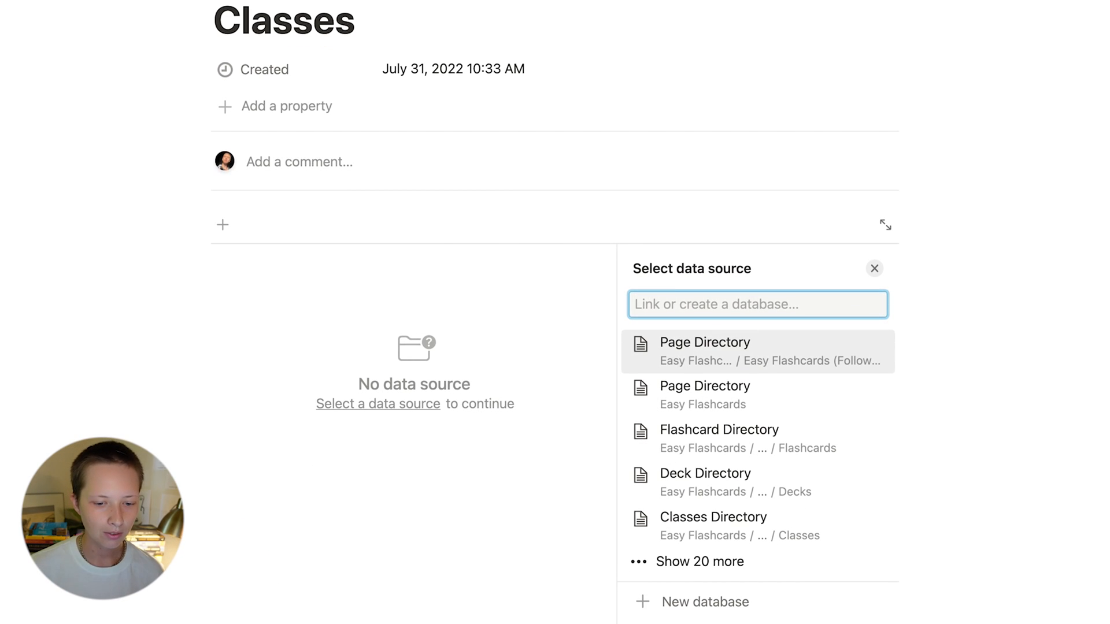
left_click(731, 604)
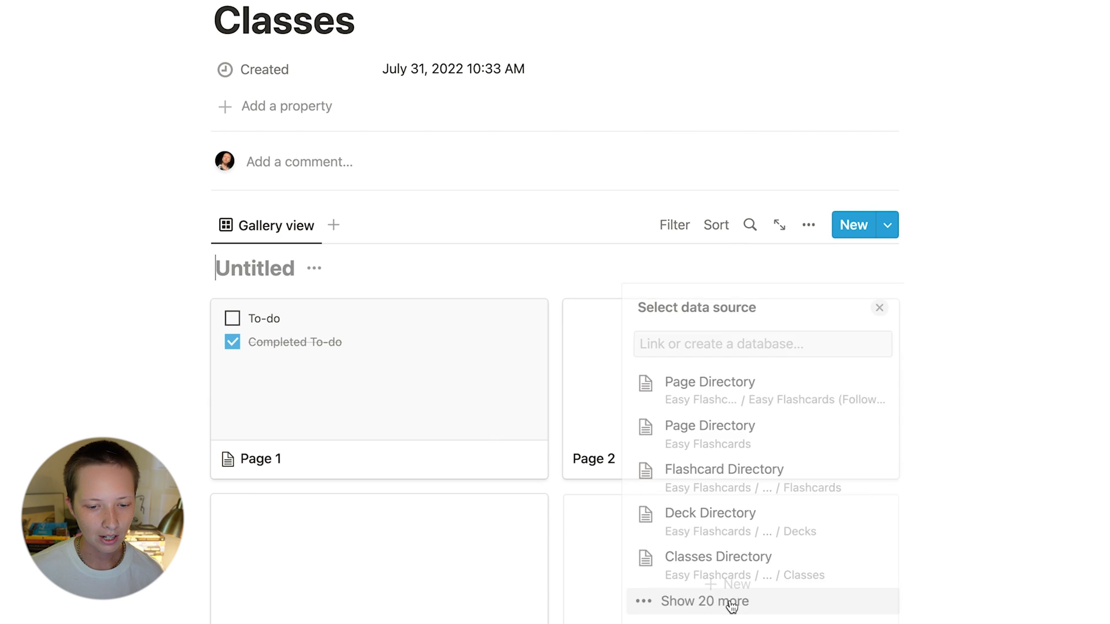
type("Cl")
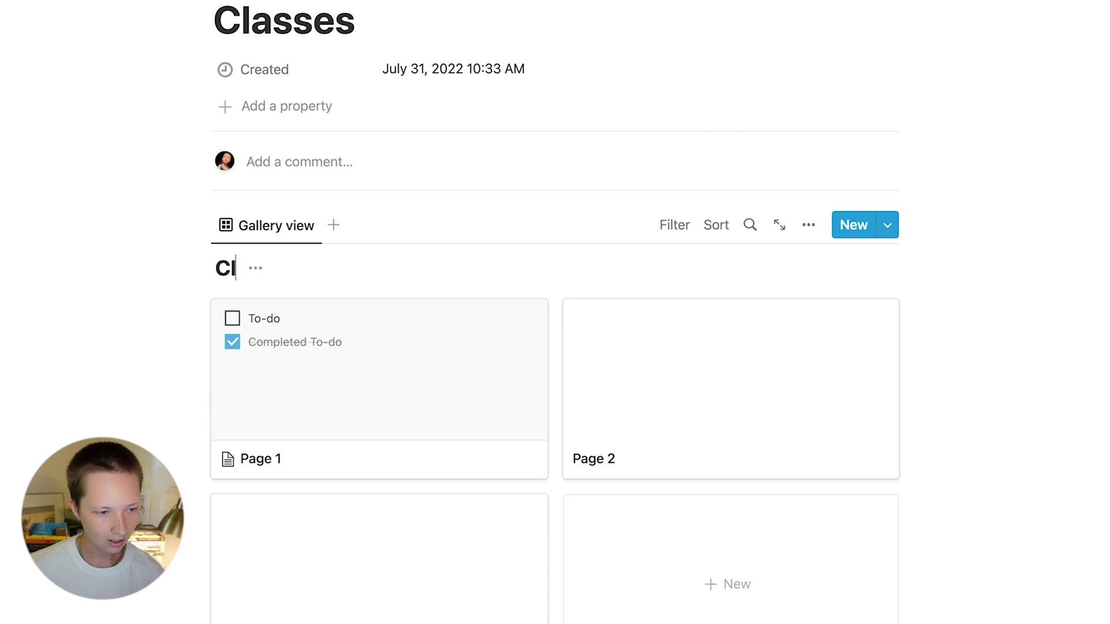
type("ass Dire")
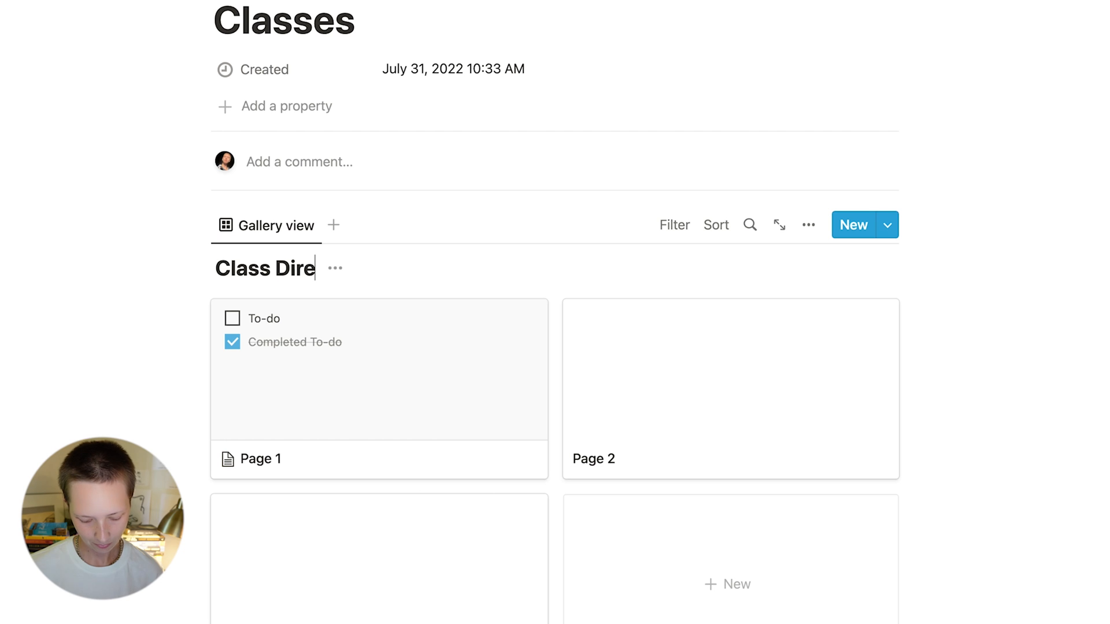
type("ctory")
Delete the Page 1 and Page 2 cards from the Class Directory gallery and rename the Page 3 card Morphology.
left_click_drag(168, 402, 1000, 422)
key("Delete")
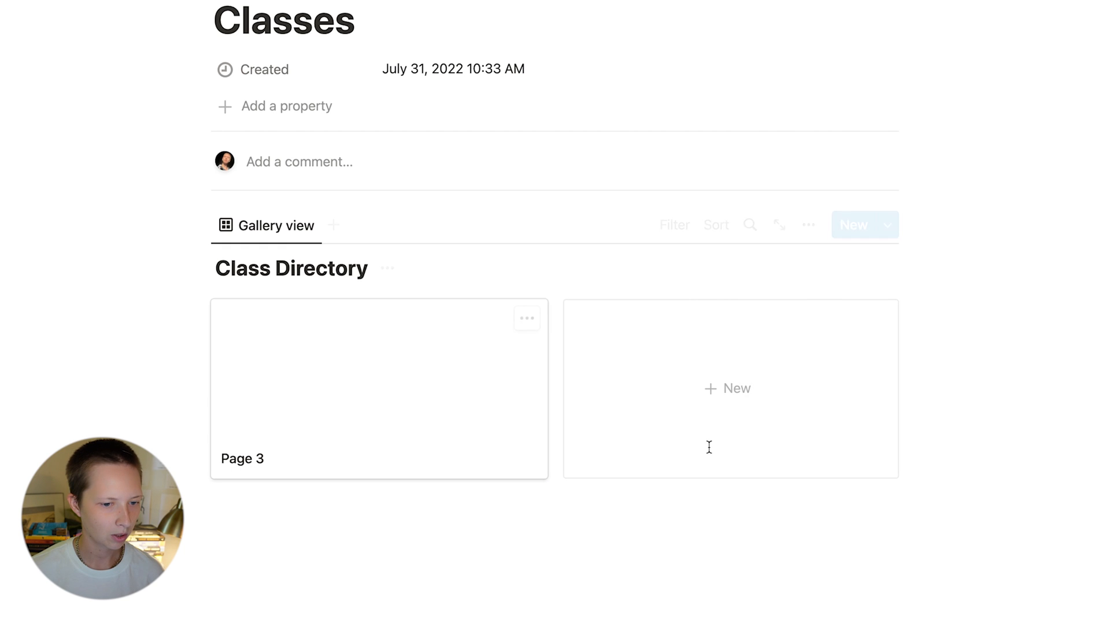
left_click(363, 348)
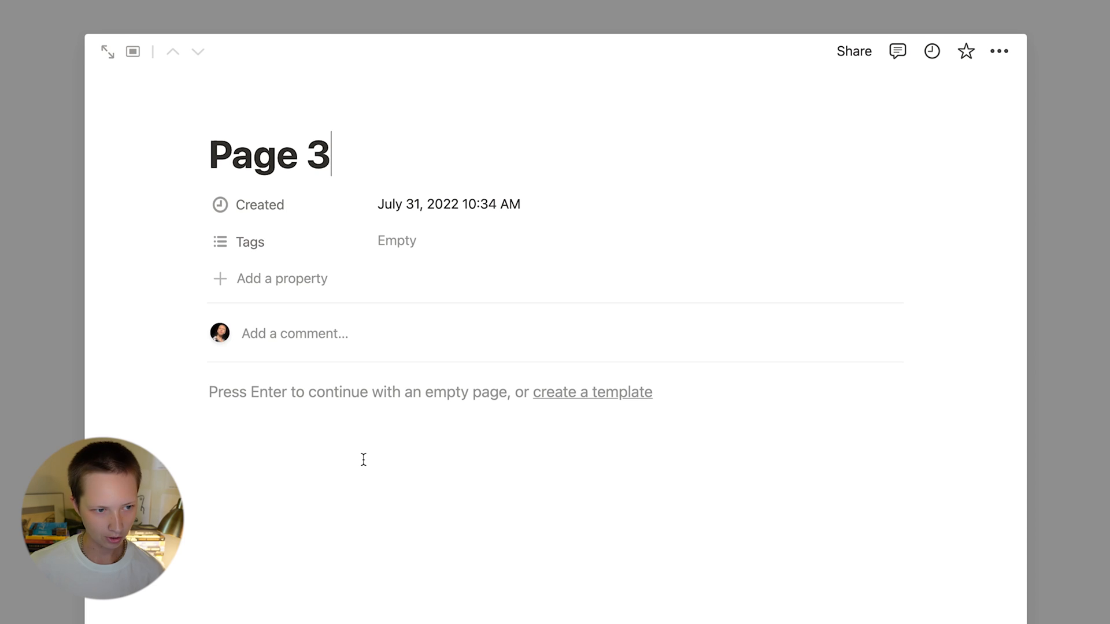
key("super+a")
type("Morphology")
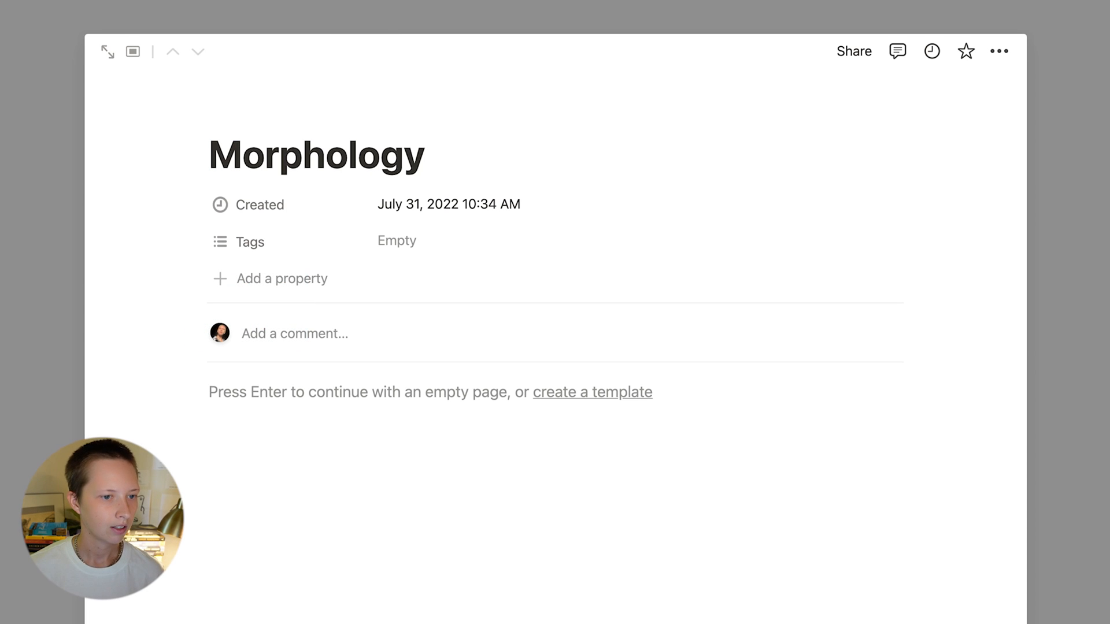
key("Escape")
Add a new page named Anatomy to the Class Directory gallery.
left_click(814, 550)
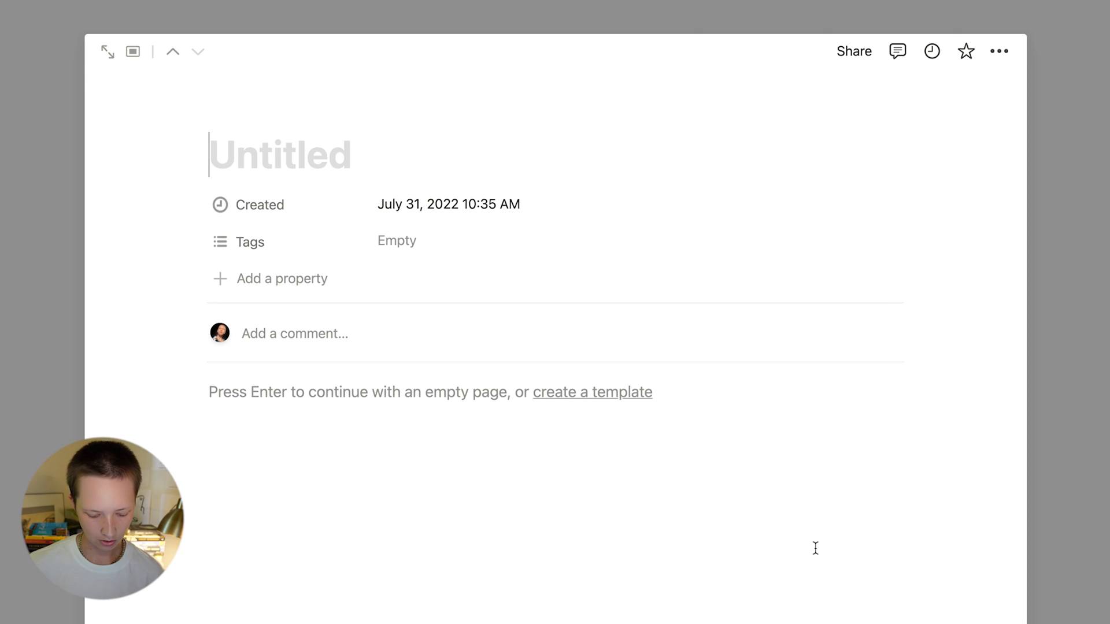
type("Anatomy")
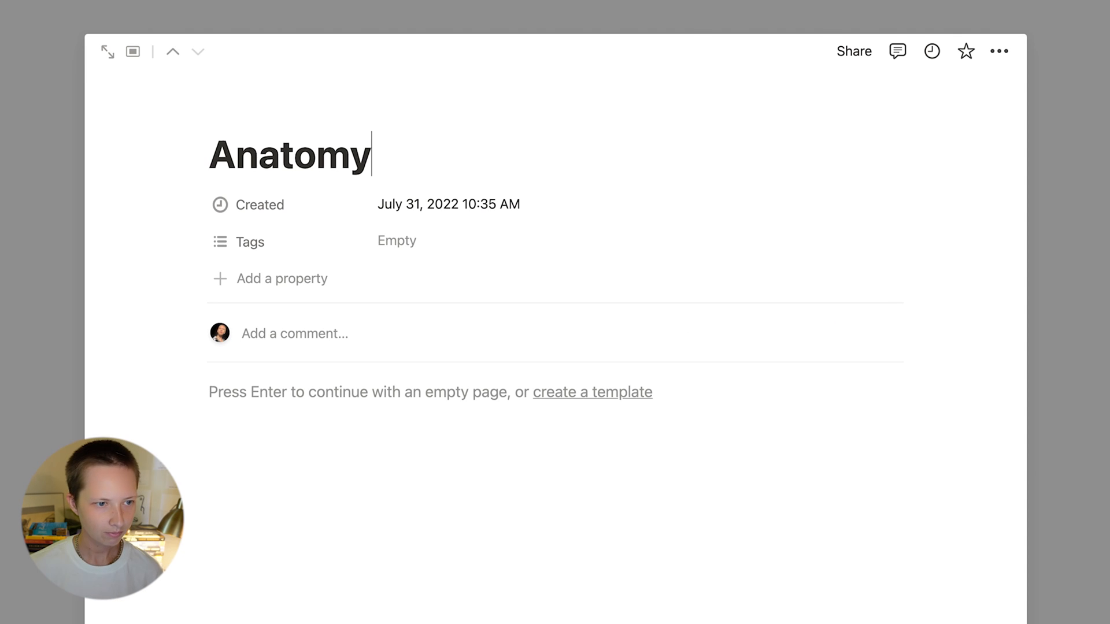
left_click(24, 433)
Hide the Class Directory database title and rename its gallery view as Directory.
scroll(857, 518, "down", 3)
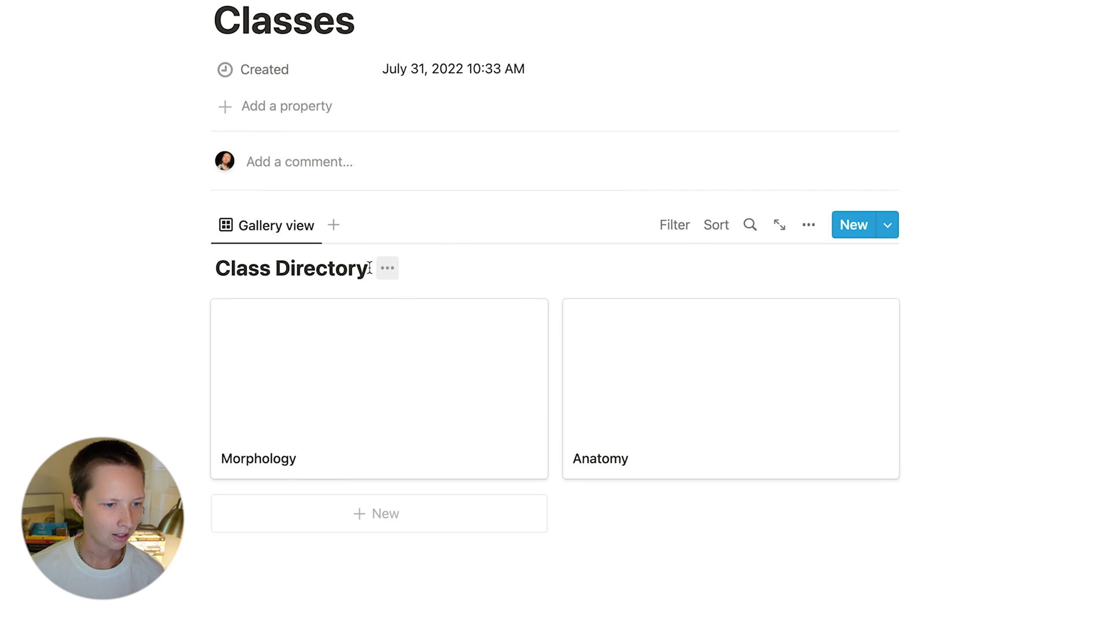
left_click(385, 272)
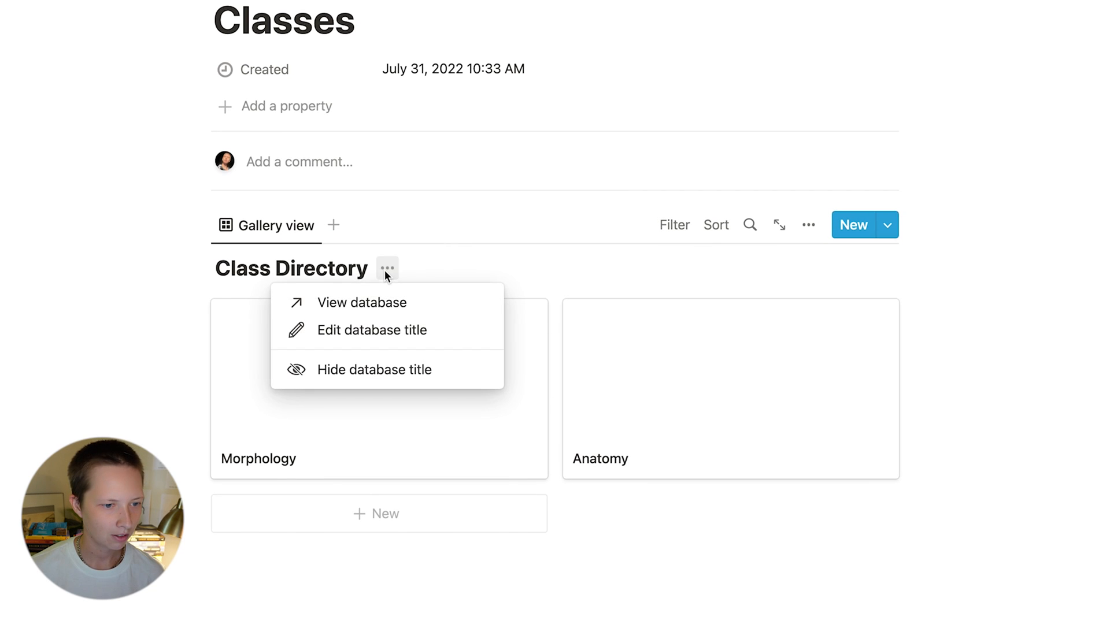
left_click(365, 369)
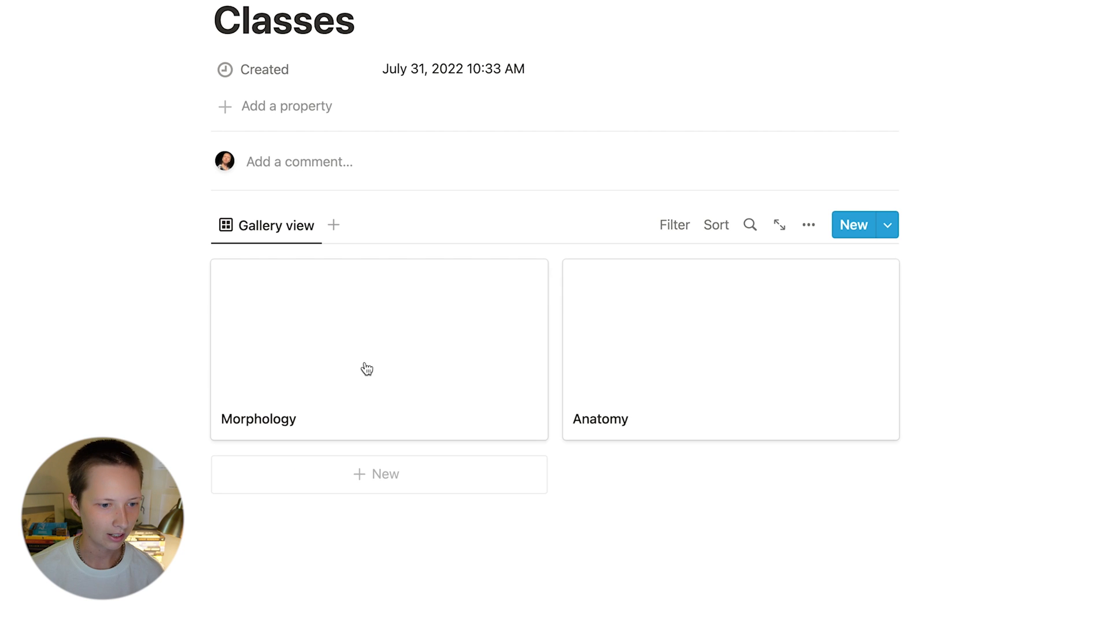
left_click(277, 230)
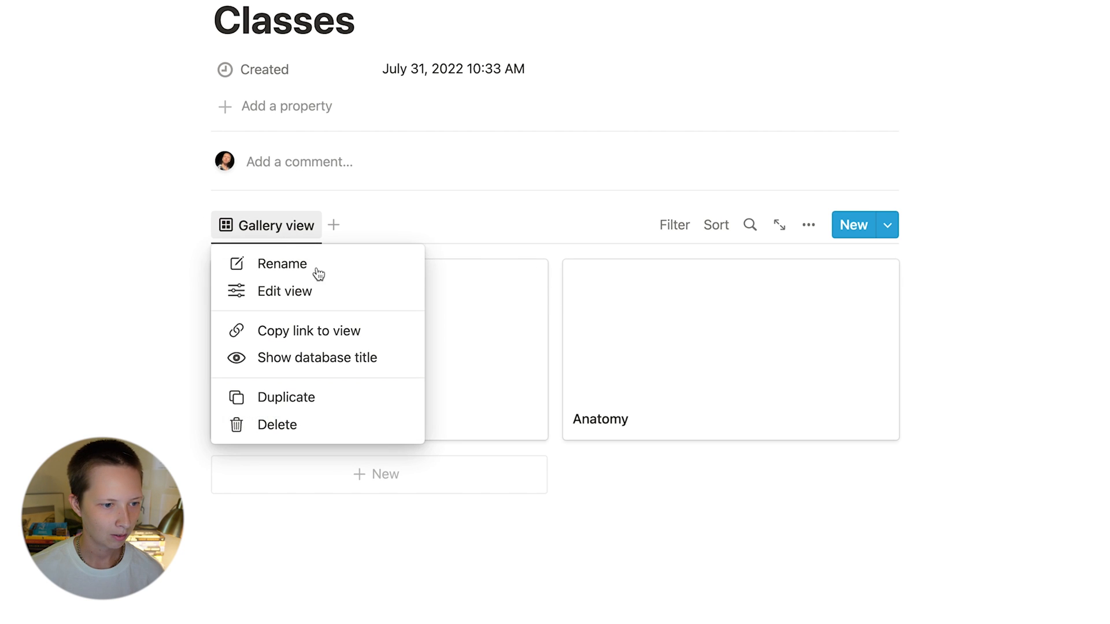
left_click(274, 257)
type("Directory")
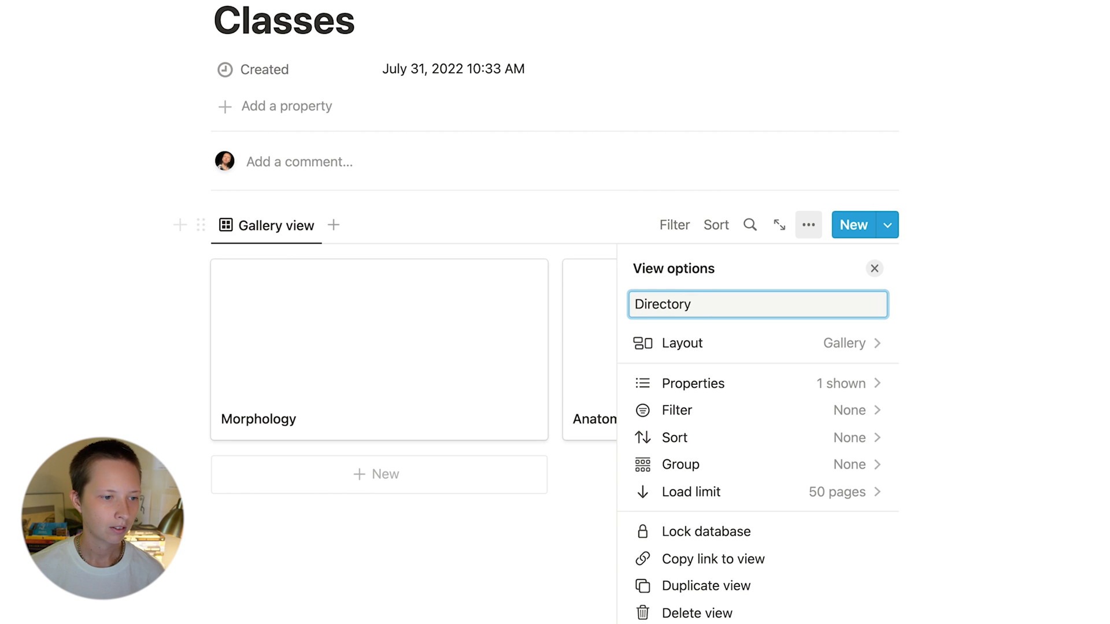
key("Return")
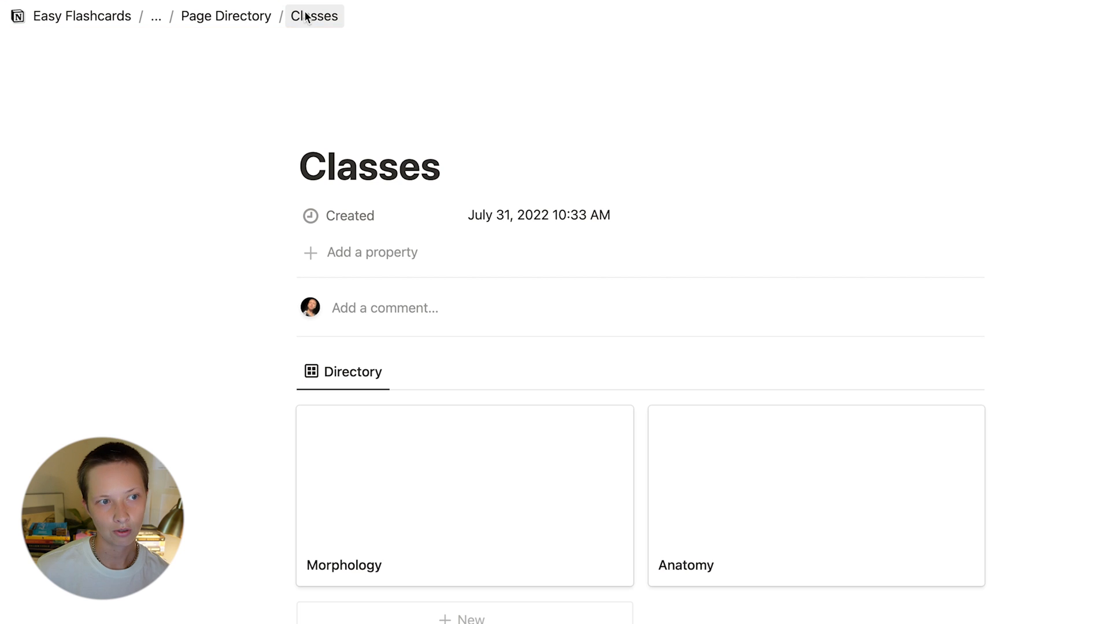
Go up from the Classes page through Page Directory to the Easy Flashcards (Follow Along) page.
left_click(222, 19)
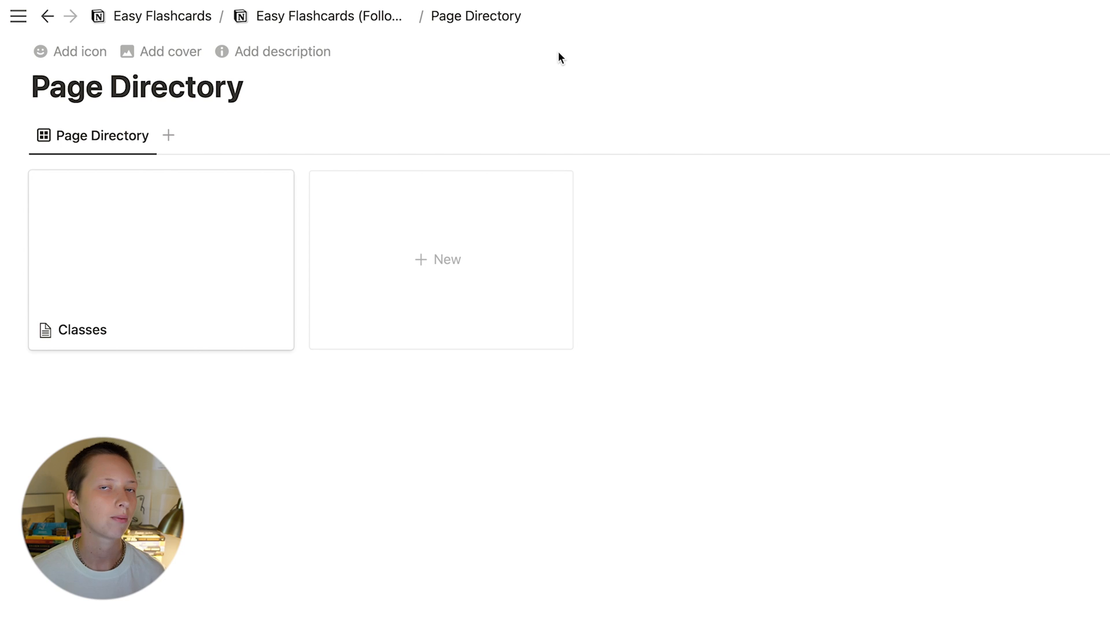
left_click(300, 23)
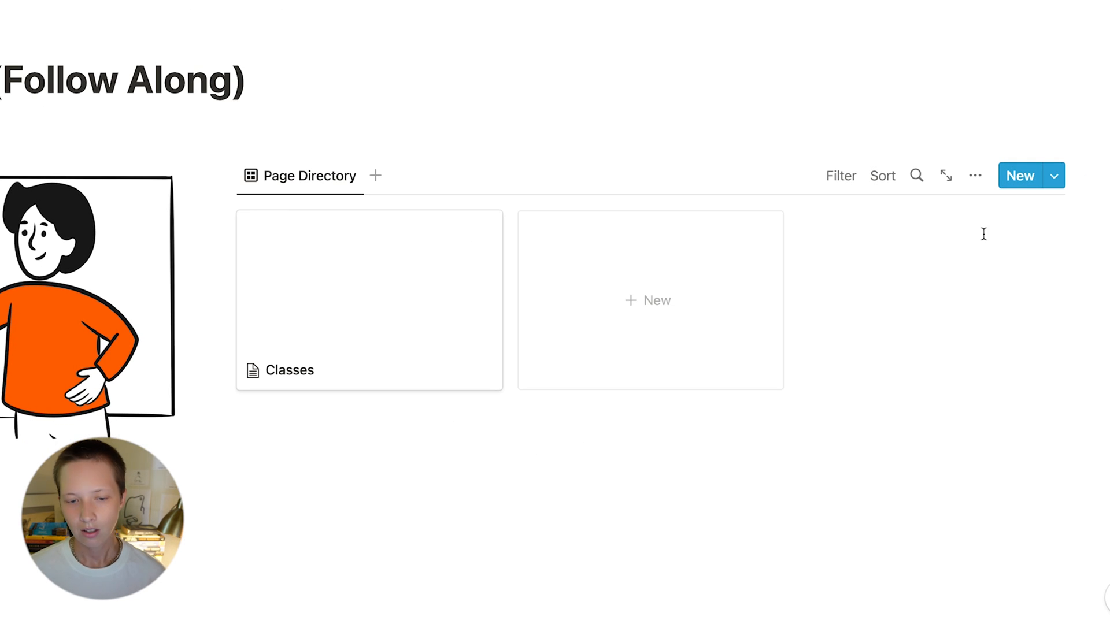
Reopen the Classes card as a full page and go back up two levels to the Easy Flashcards (Follow Along) page.
left_click(335, 286)
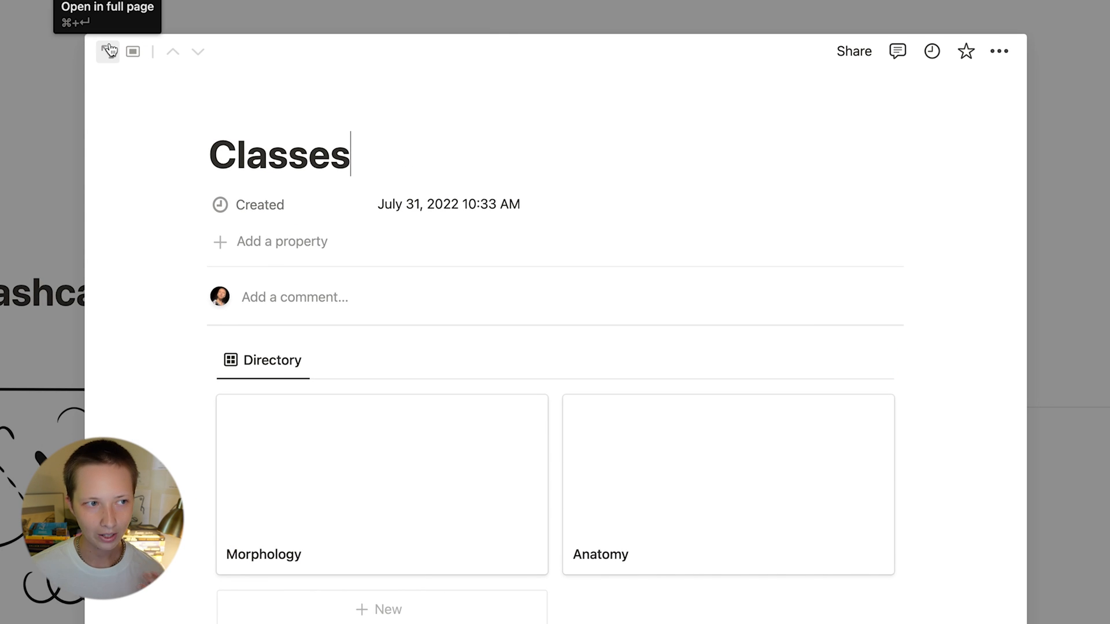
left_click(107, 52)
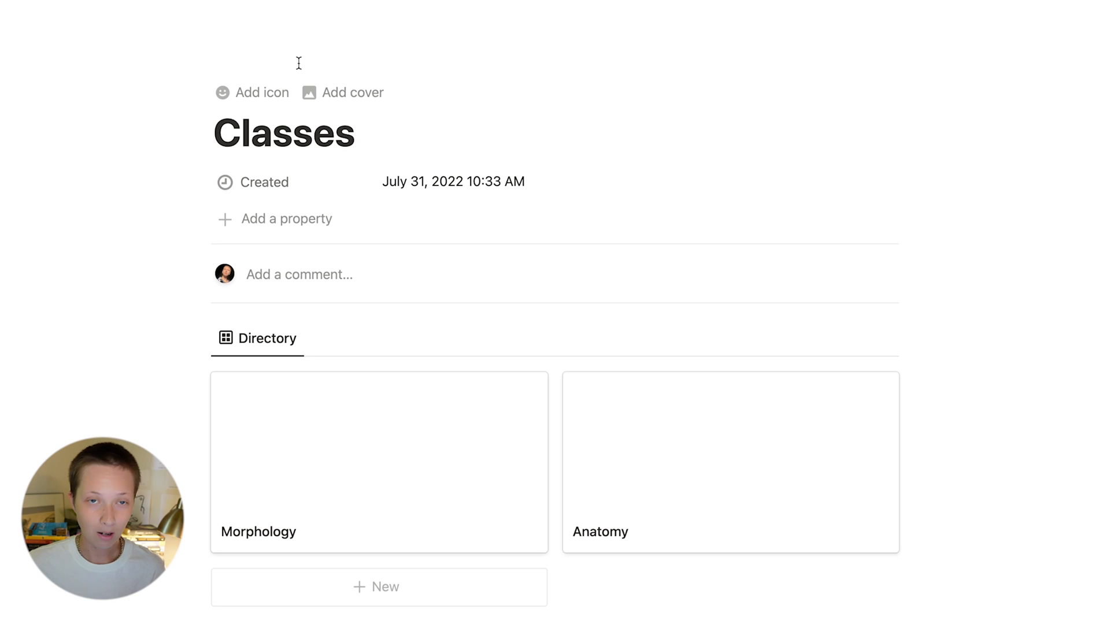
key("super+shift+u")
key("super+shift+u")
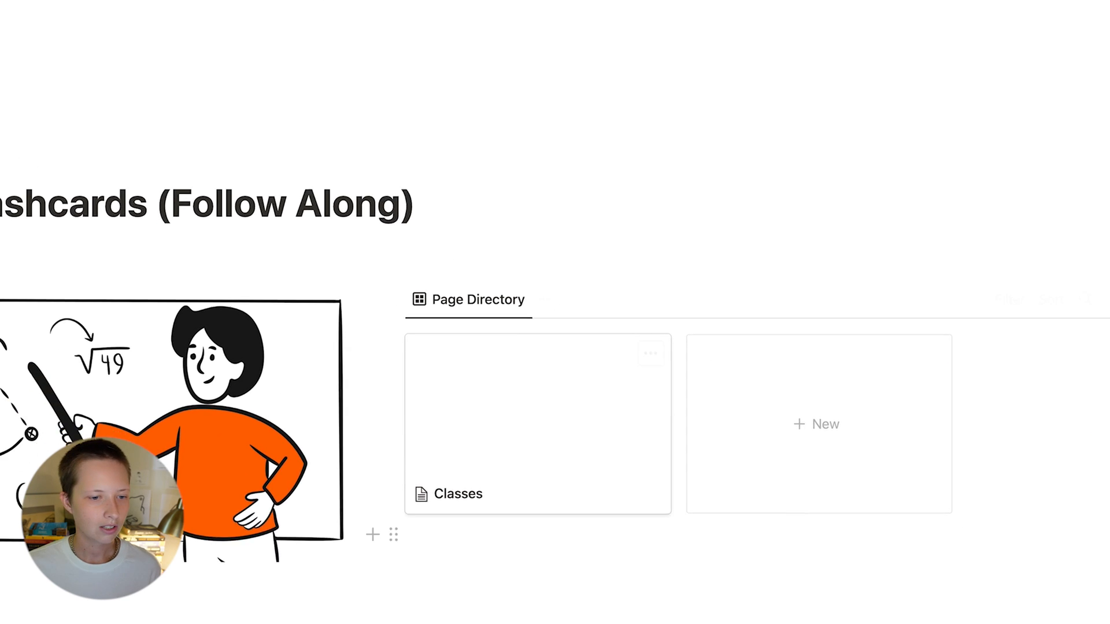
Try a Heading 1 block reading Biology beneath the title of the Easy Flashcards page, and delete it again.
mouse_move(949, 179)
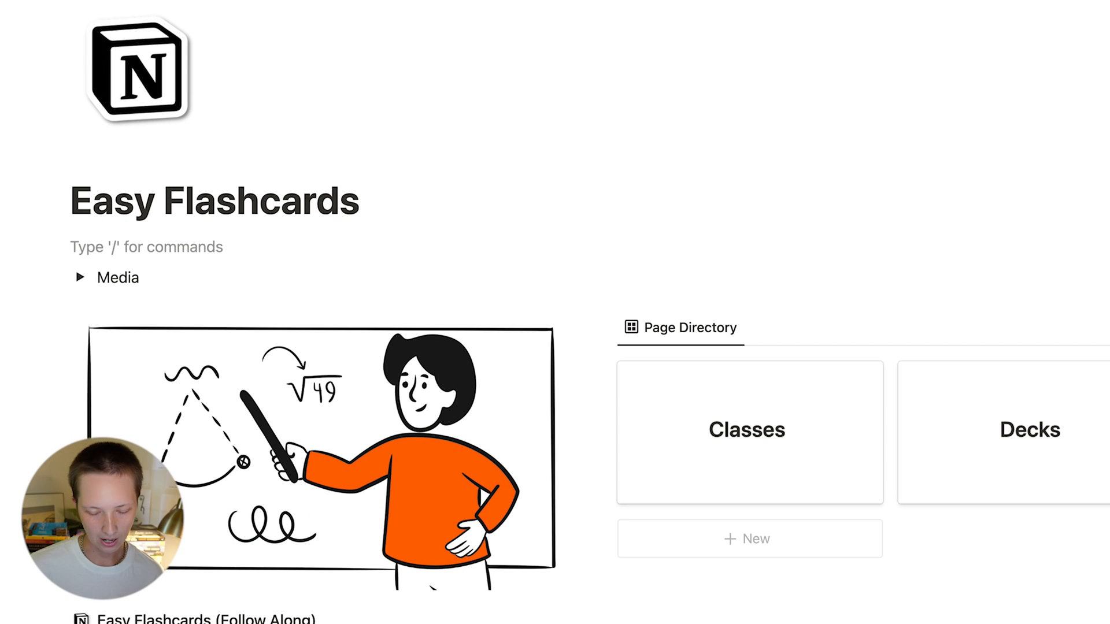
type("#")
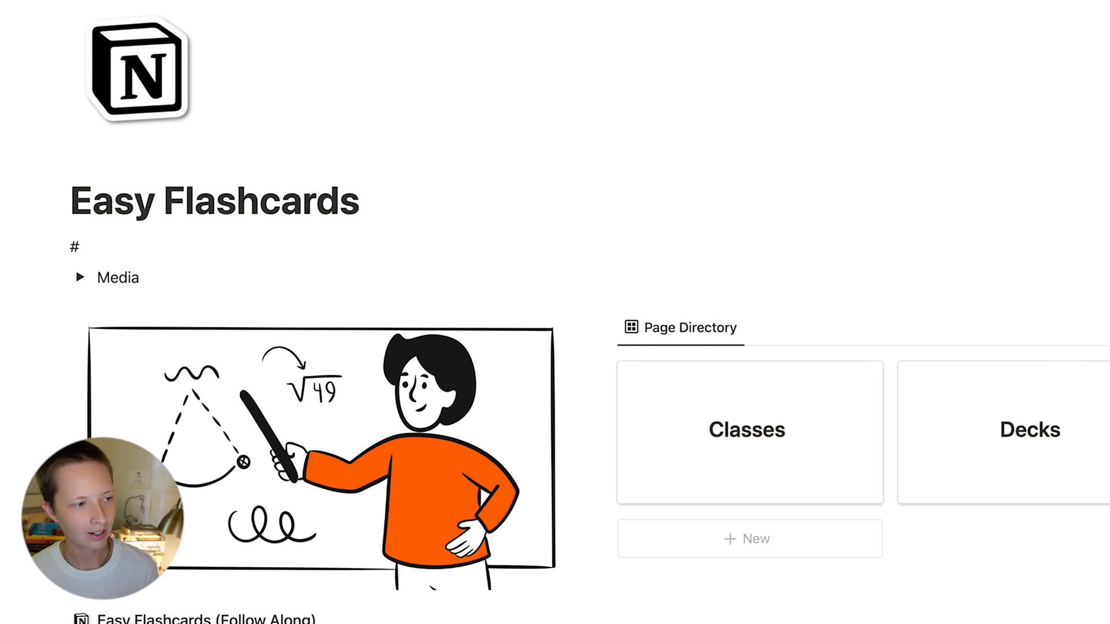
type(" b")
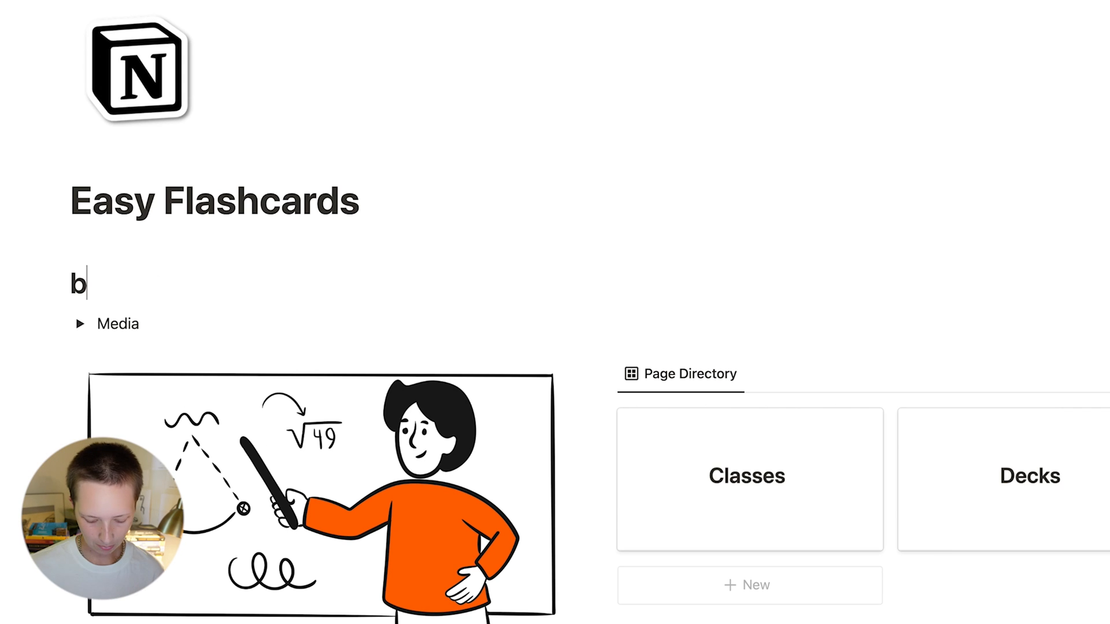
key("BackSpace")
type("Biology")
key("Return")
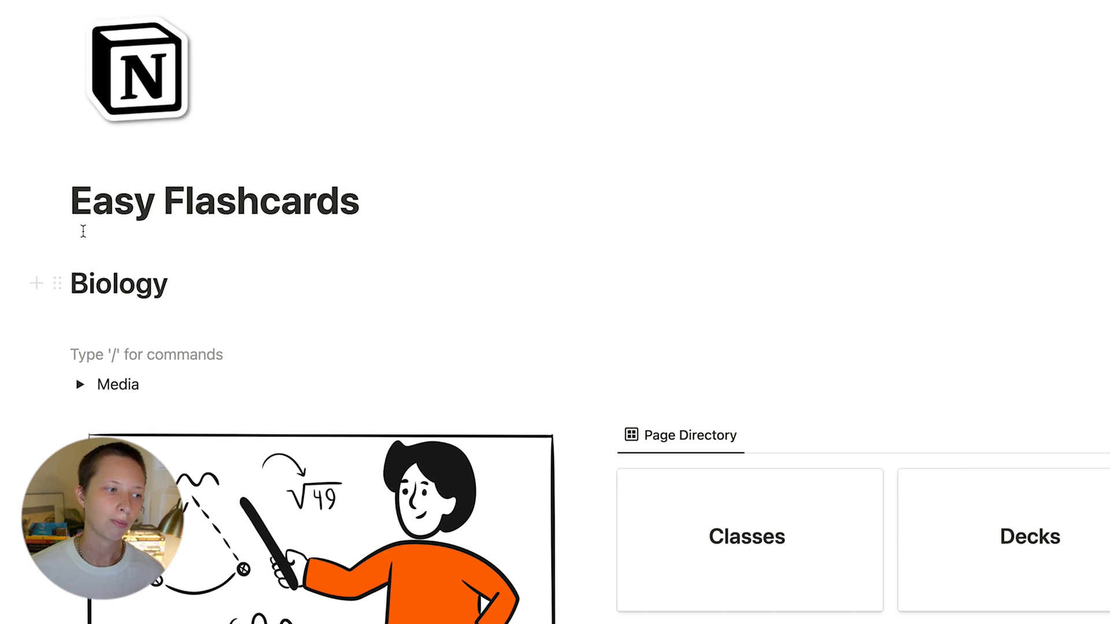
left_click_drag(70, 251, 273, 346)
key("BackSpace")
Open the Easy Flashcards (Follow Along) page and expand the Media toggle to examine its images and zip file, collapsing it again.
scroll(258, 174, "down", 2)
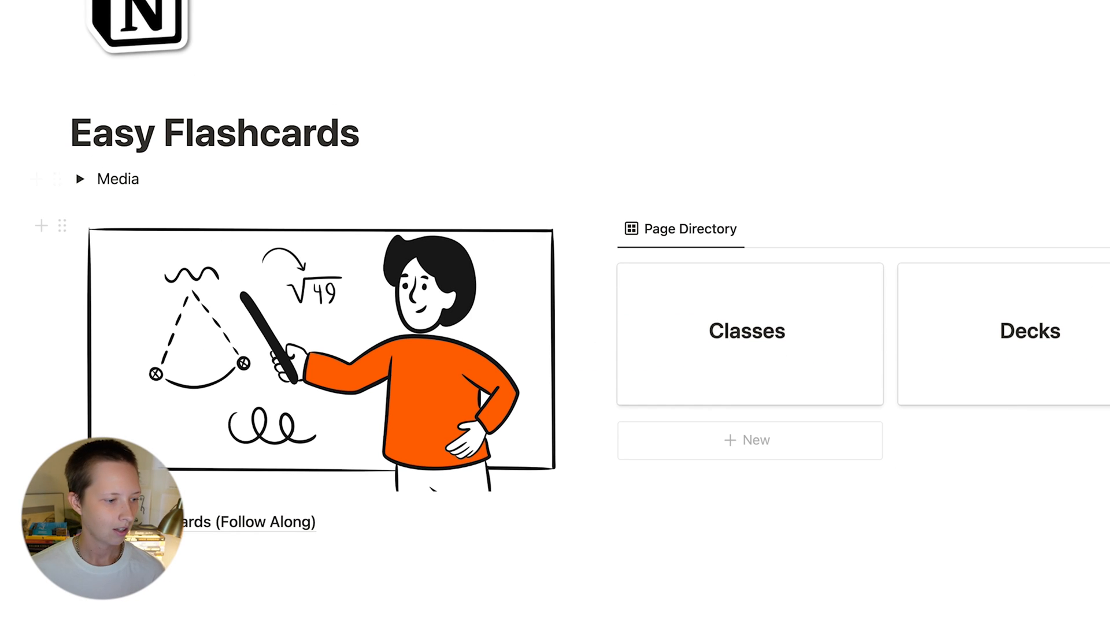
left_click(144, 522)
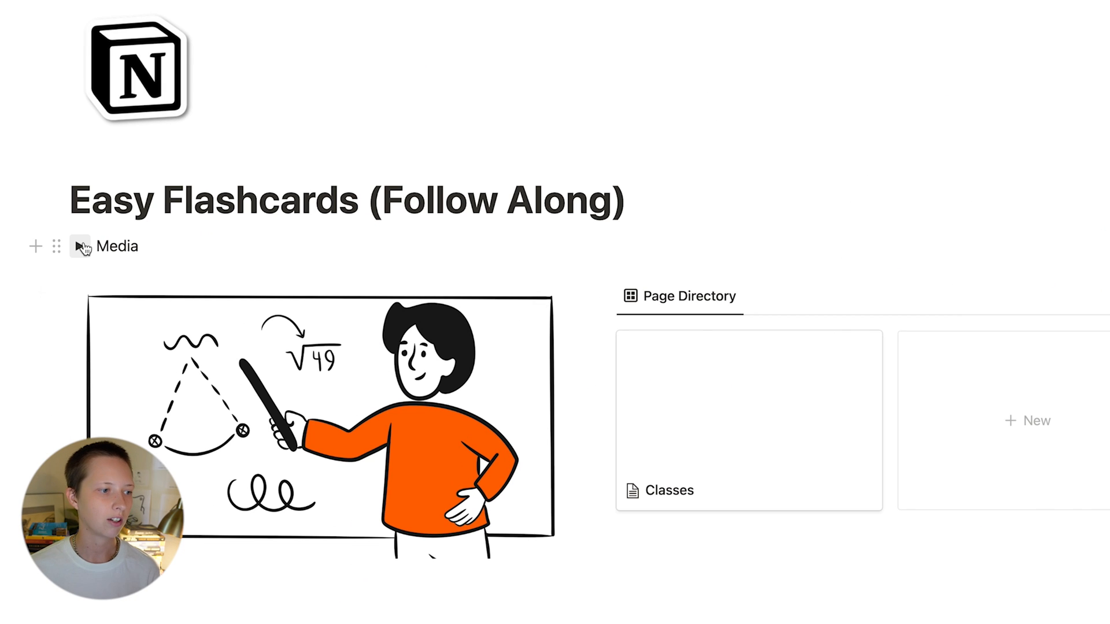
left_click(80, 248)
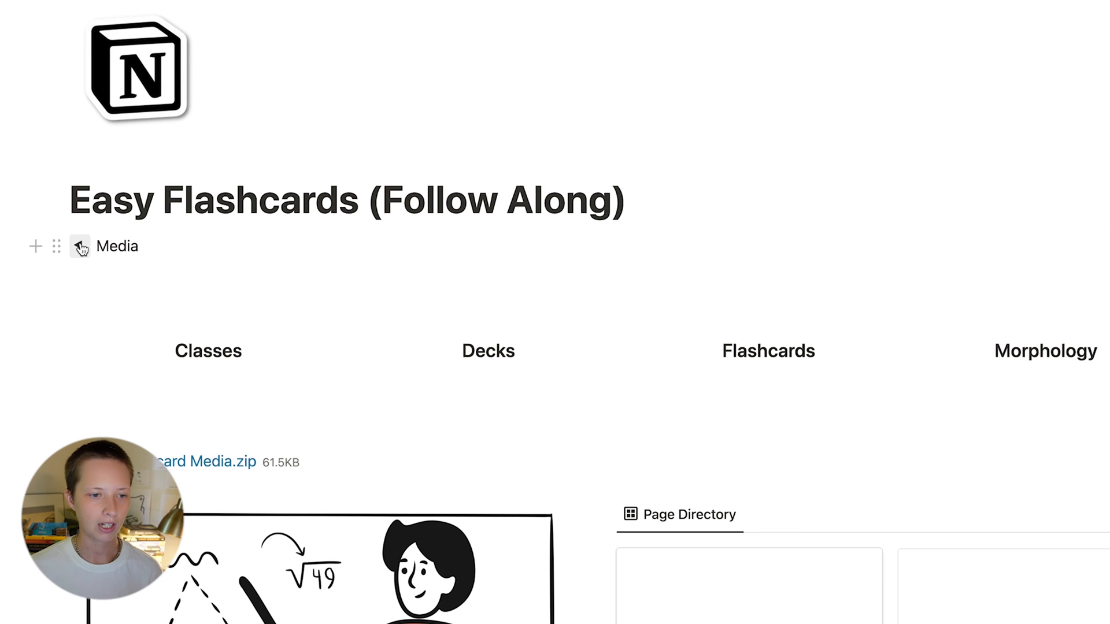
scroll(711, 423, "down", 2)
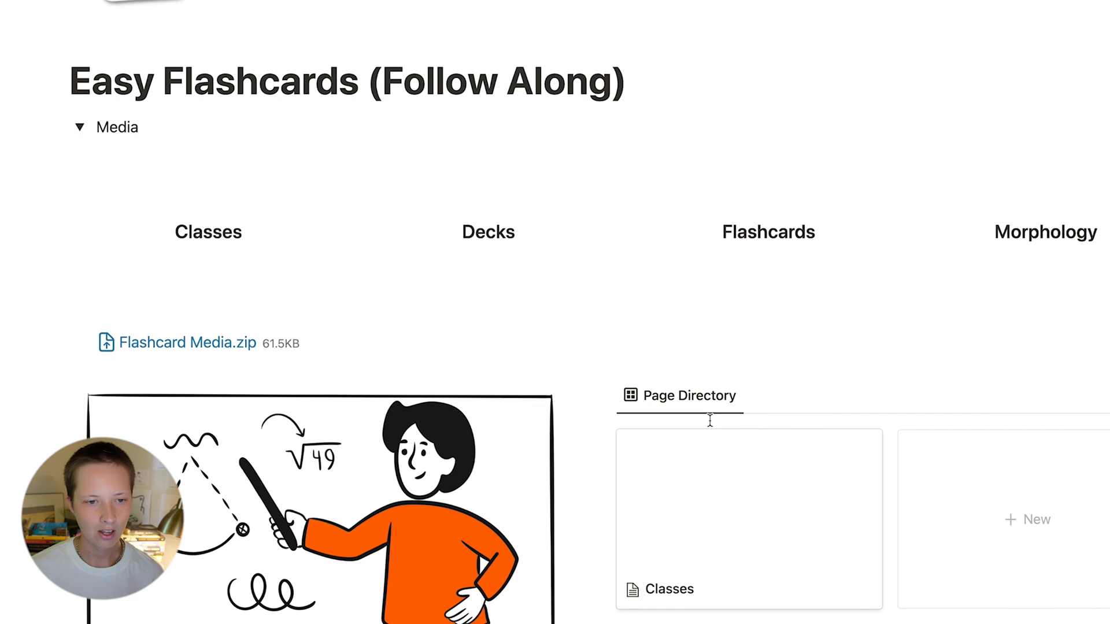
left_click(80, 127)
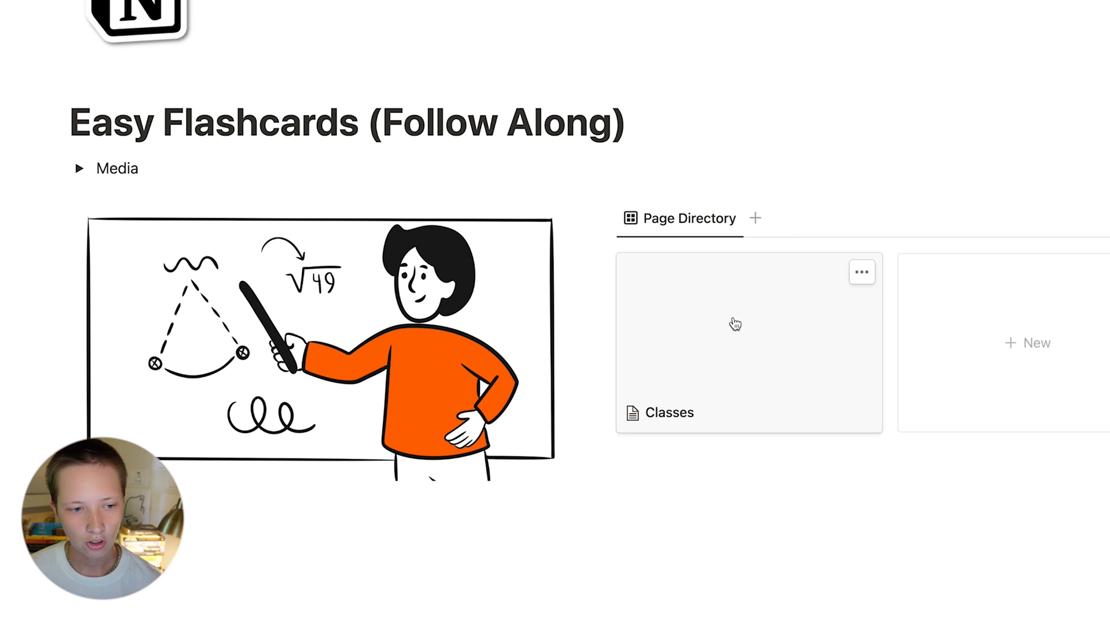
Open the Classes card and add a Files & media property named Cover to it.
left_click(735, 325)
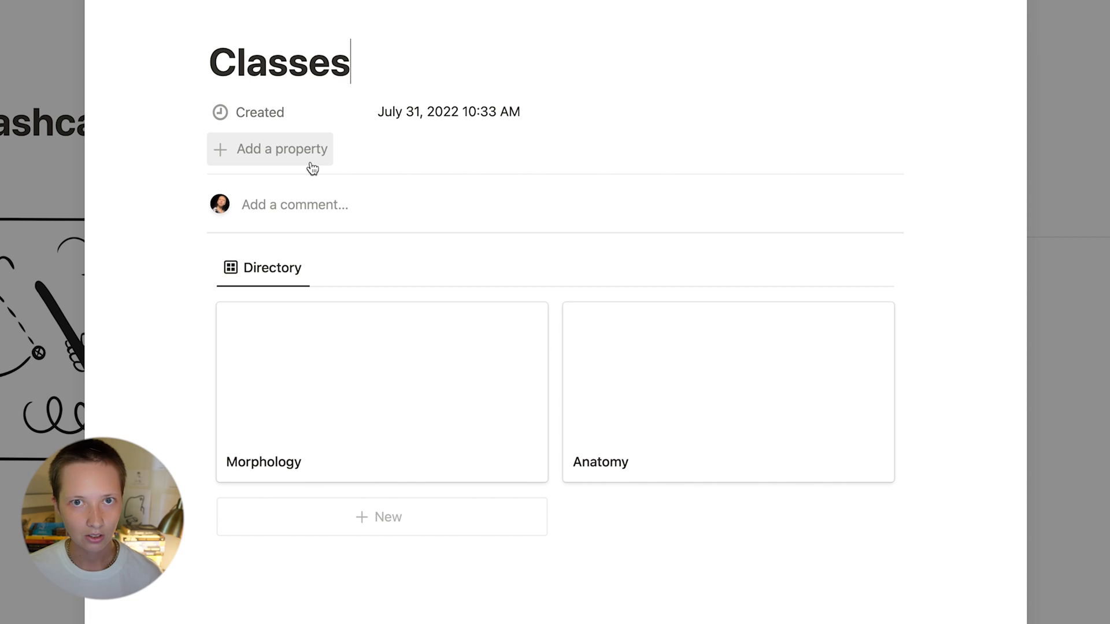
left_click(282, 151)
left_click(242, 189)
double_click(241, 189)
type("COver")
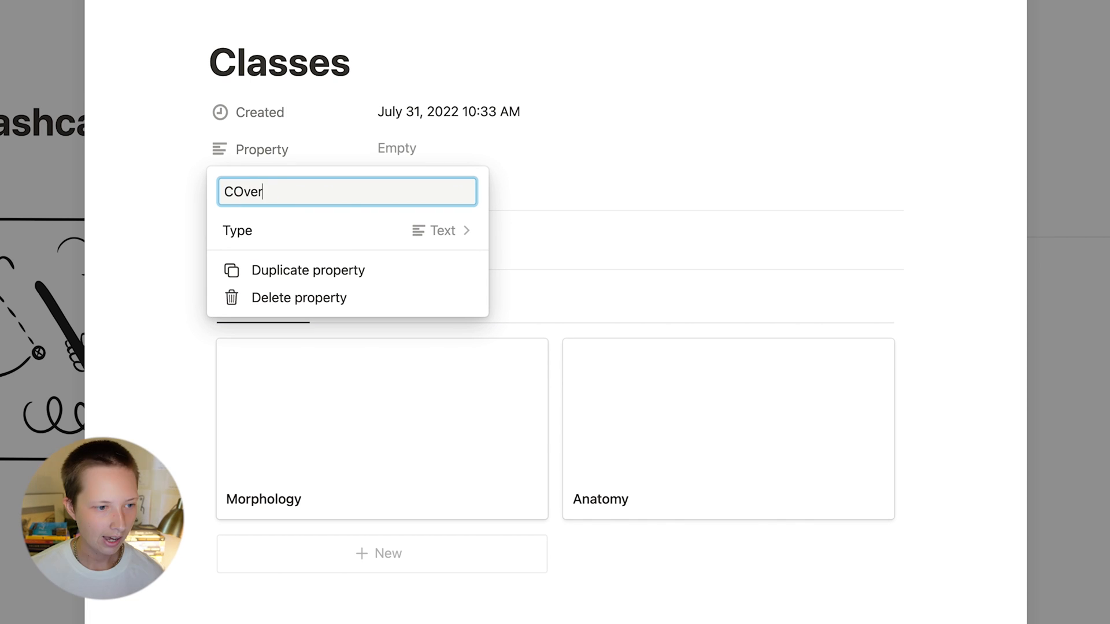
key("super+a")
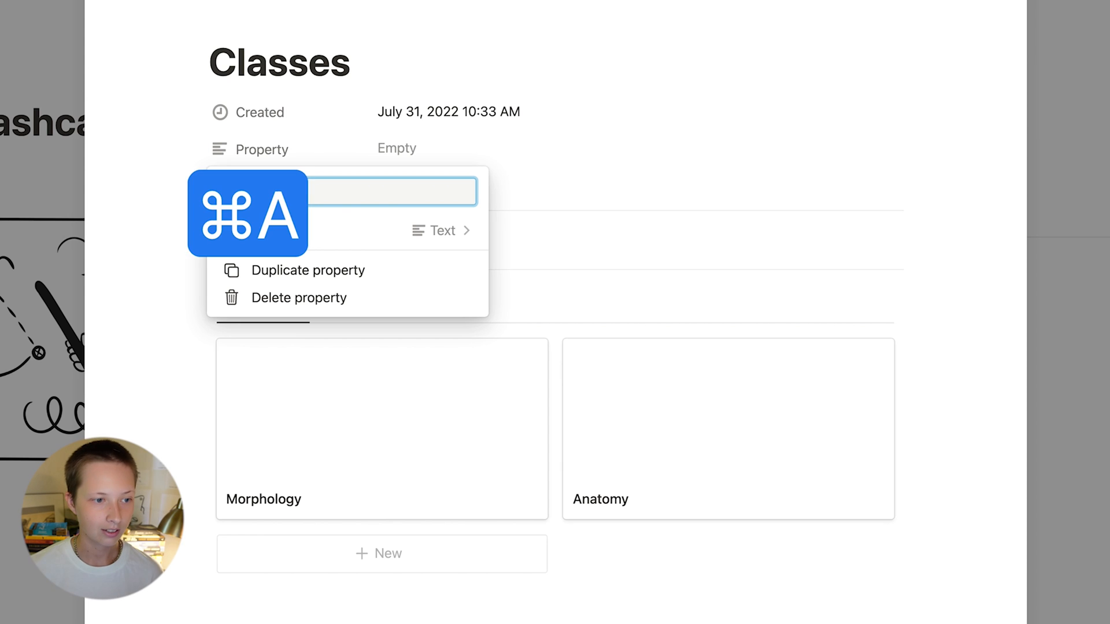
type("Cover")
left_click(343, 248)
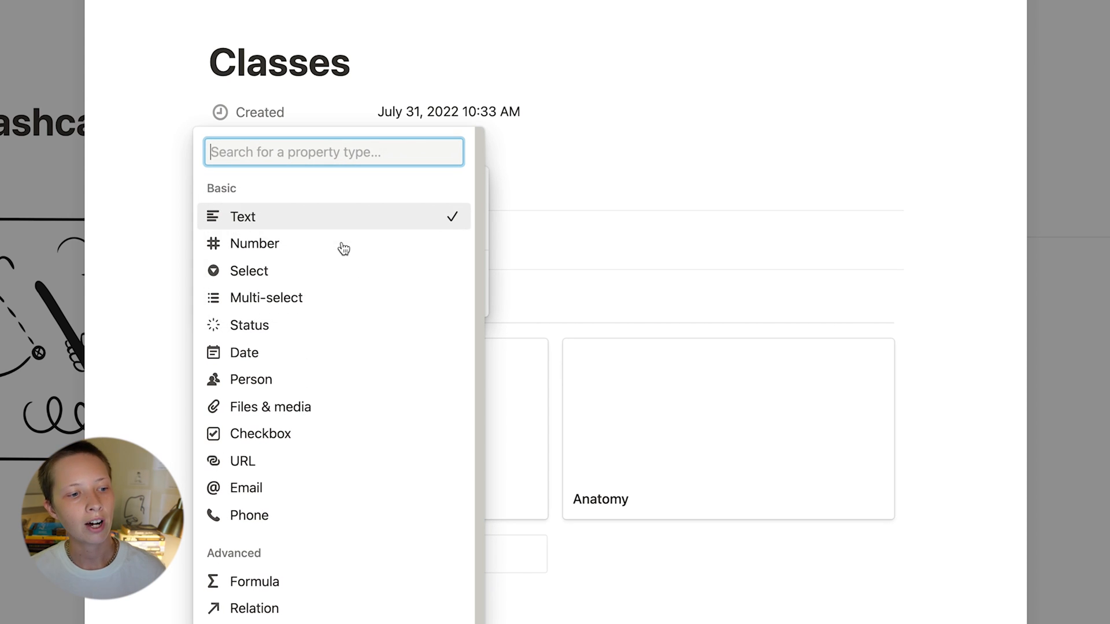
left_click(265, 406)
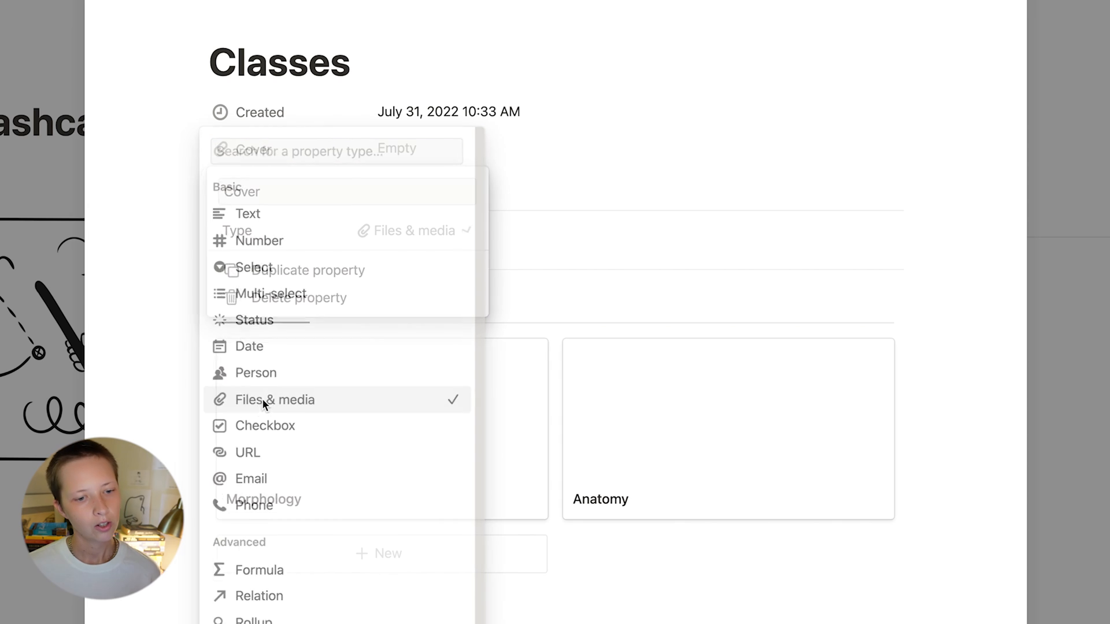
left_click(175, 307)
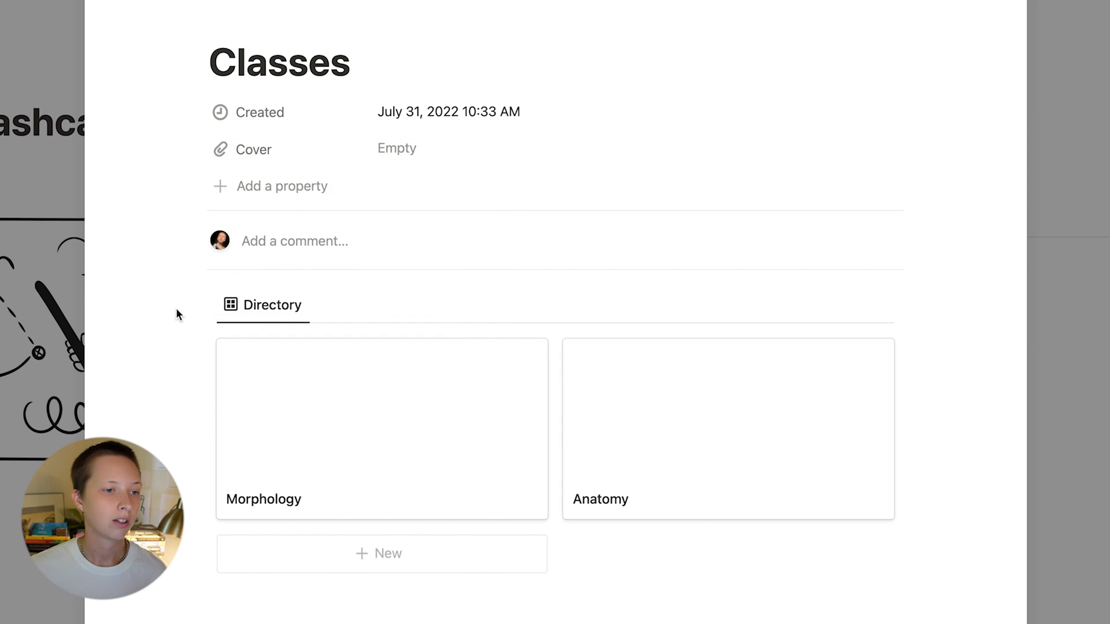
Upload Classes.png from the Flashcard Media folder on the Desktop to the Classes page's Cover property and close the page.
left_click(414, 150)
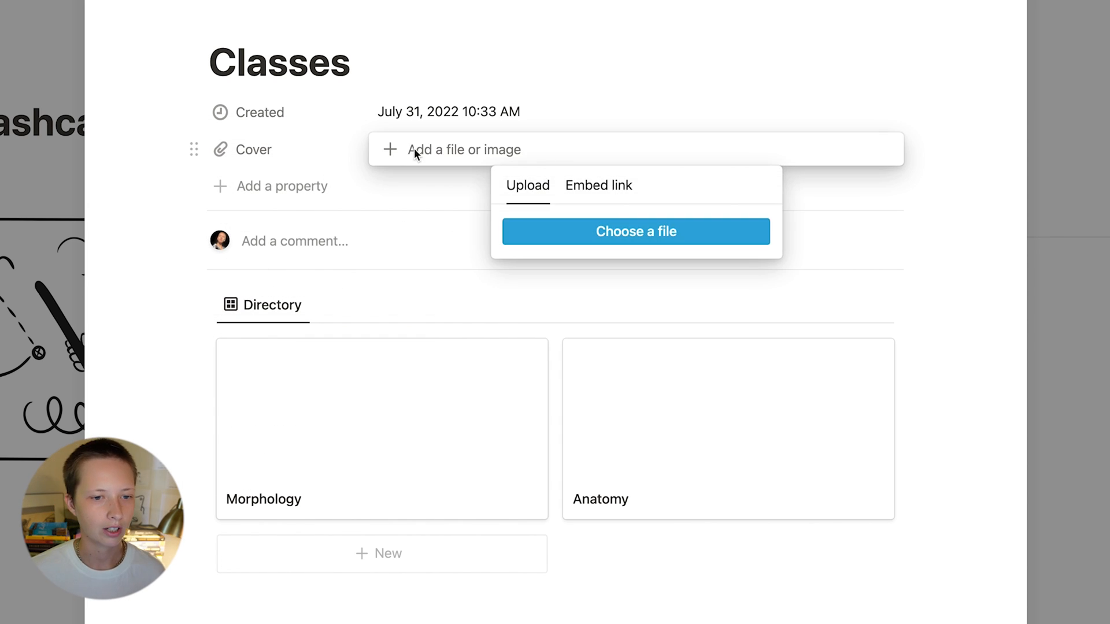
left_click(617, 233)
left_click(320, 332)
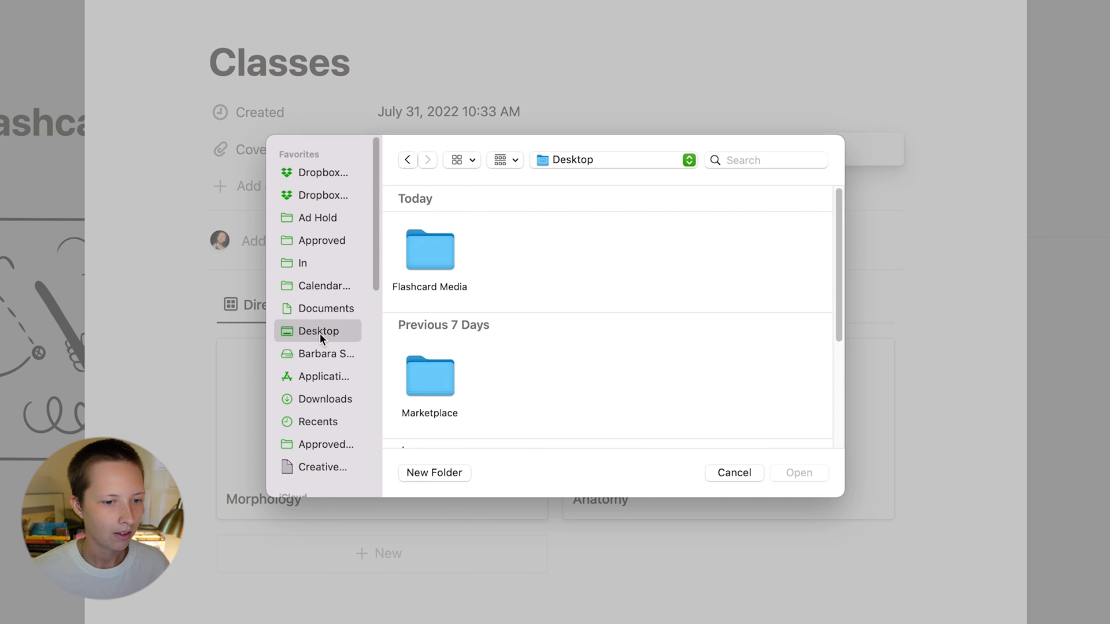
double_click(412, 261)
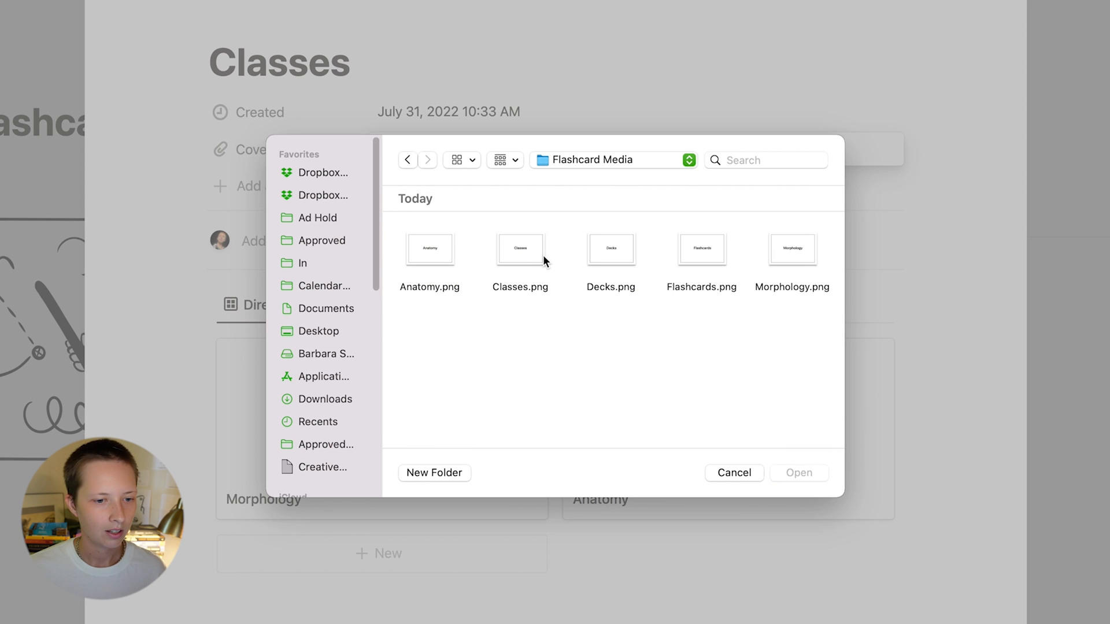
left_click(543, 261)
left_click(797, 472)
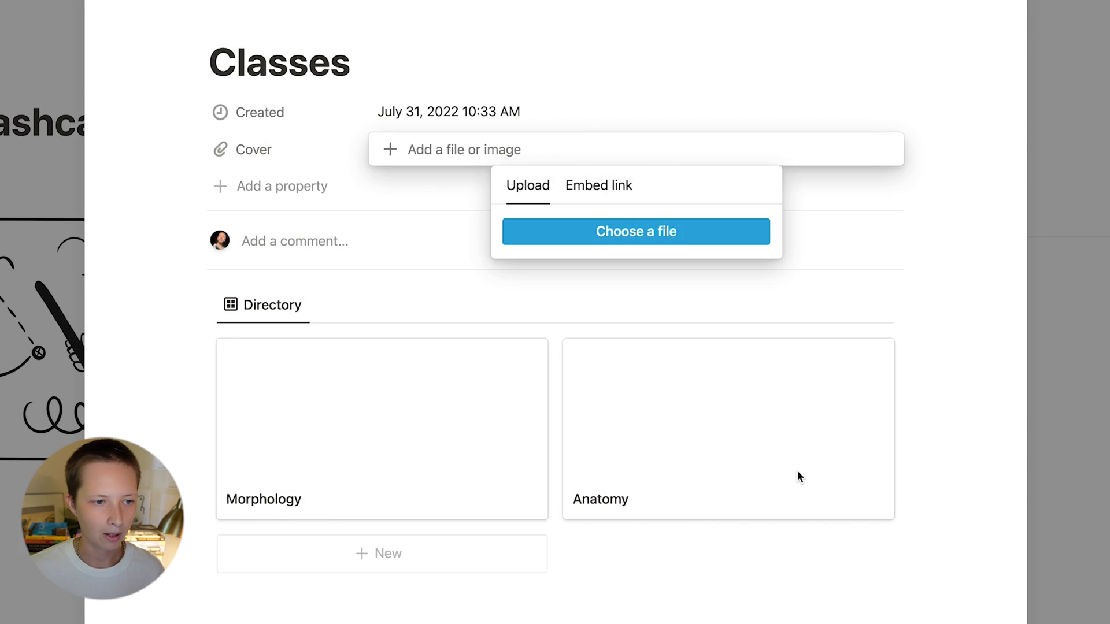
left_click(101, 237)
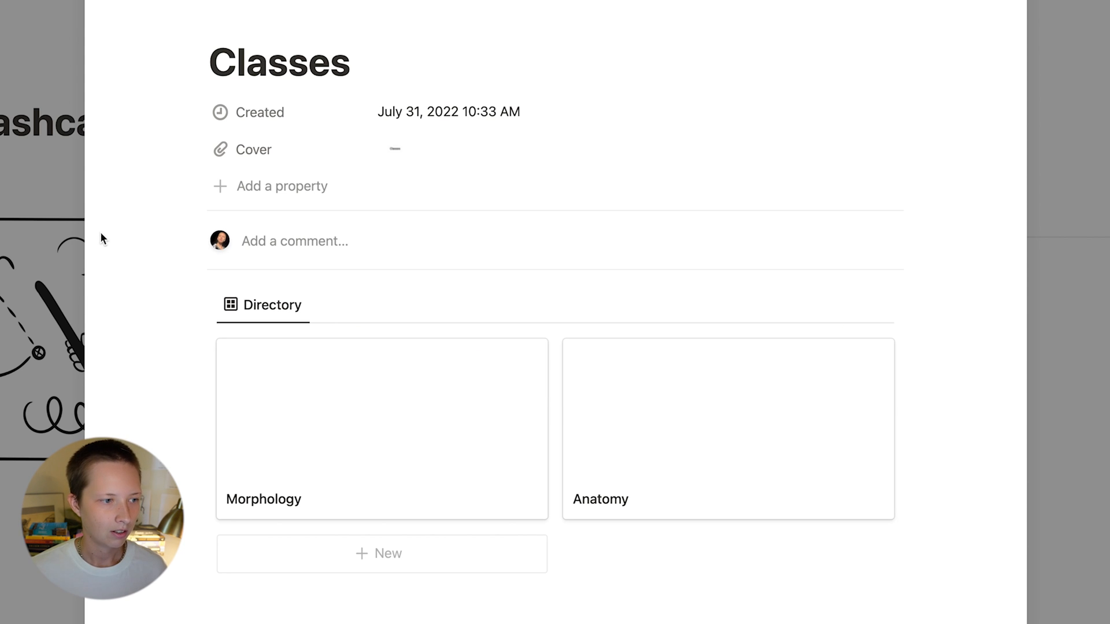
key("Escape")
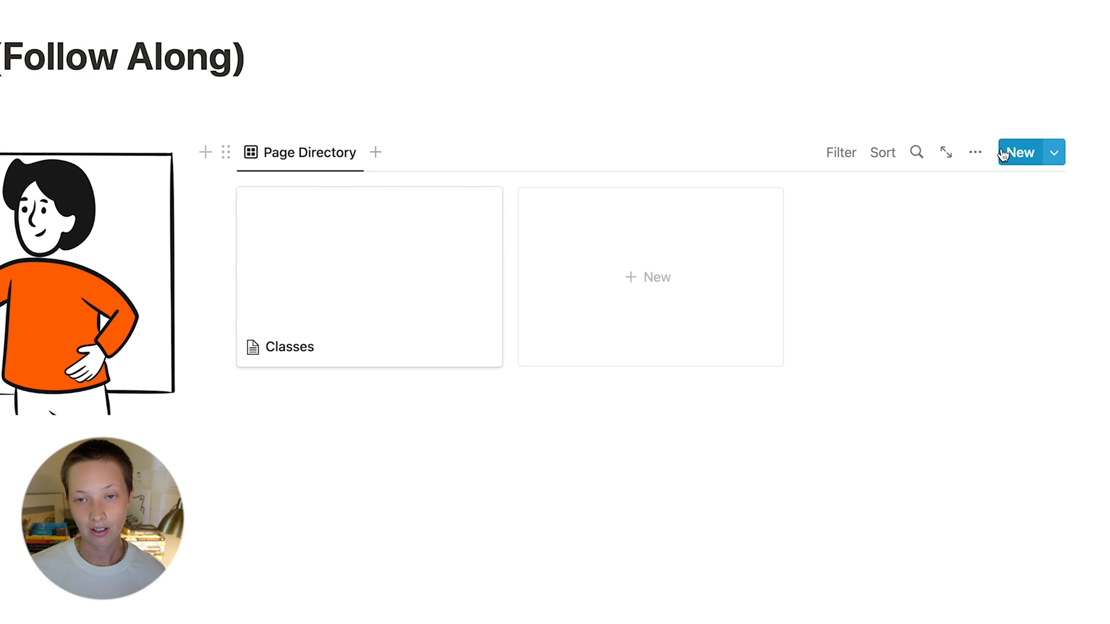
Set the Page Directory gallery's card preview to the Cover property.
left_click(976, 153)
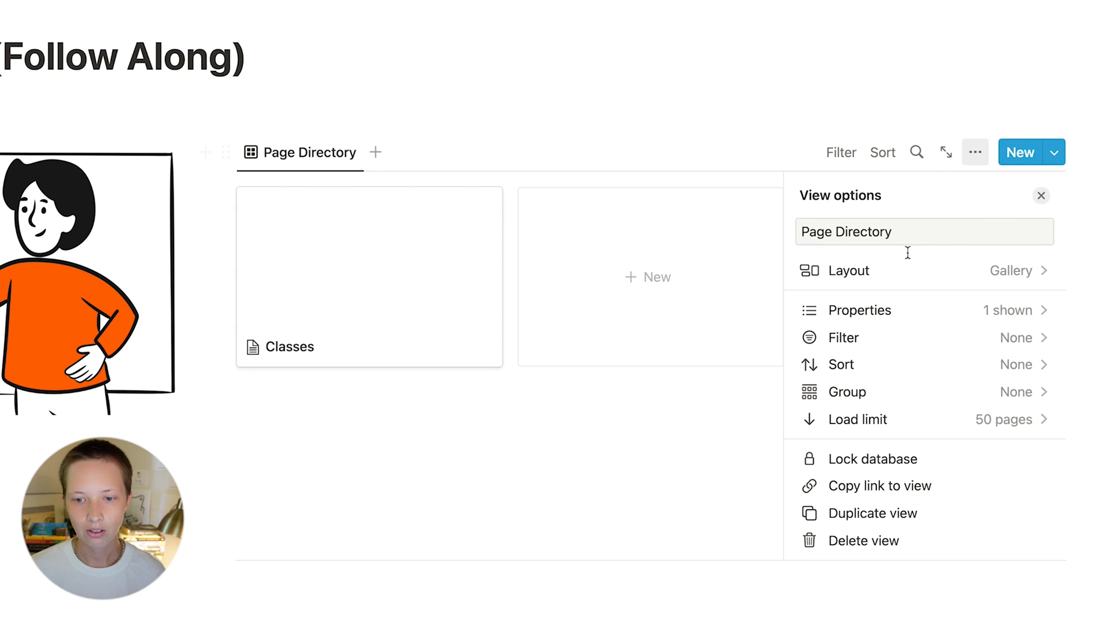
left_click(892, 270)
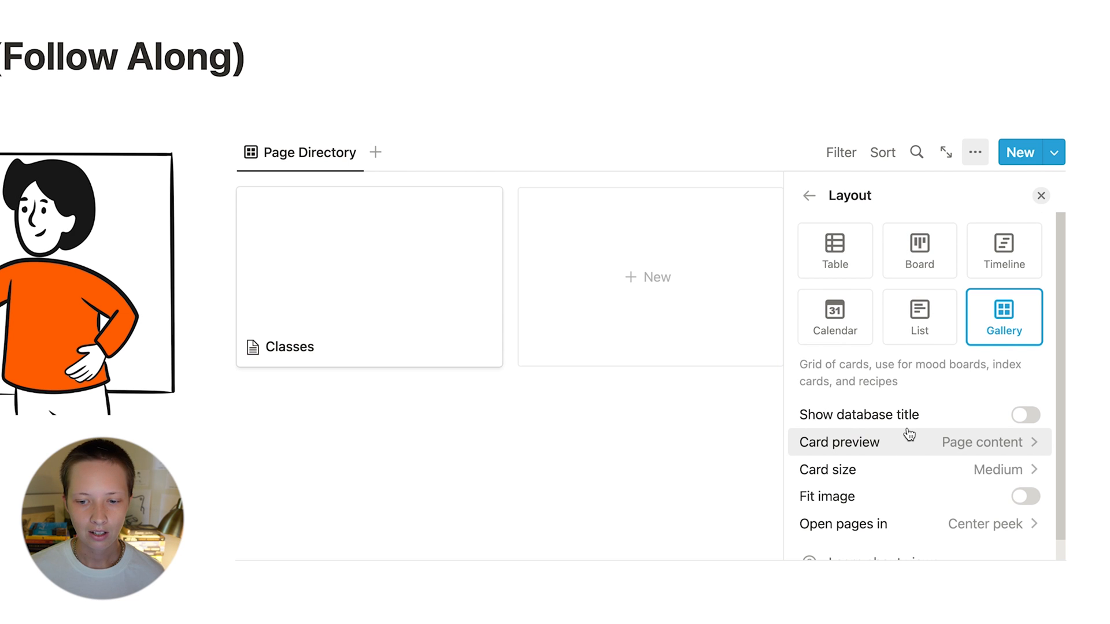
scroll(909, 435, "down", 1)
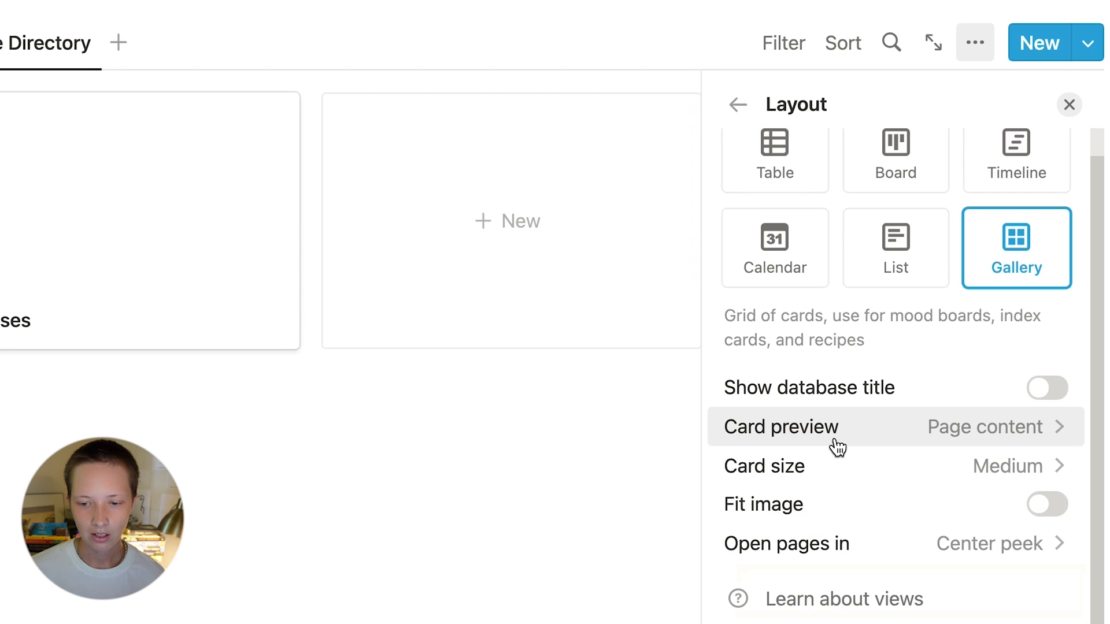
left_click(836, 437)
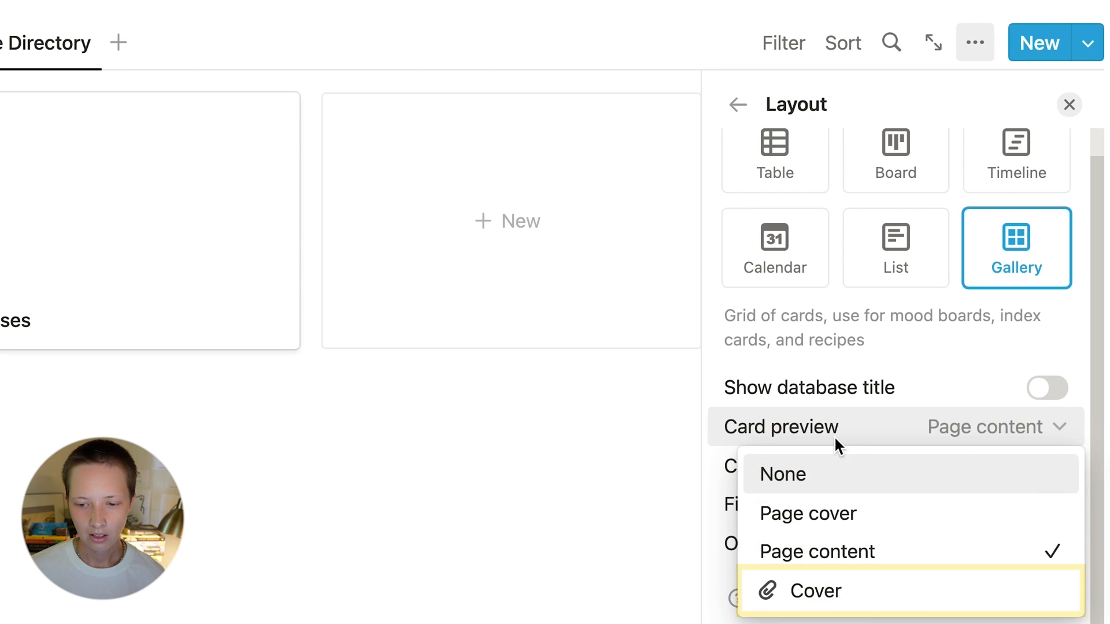
left_click(852, 603)
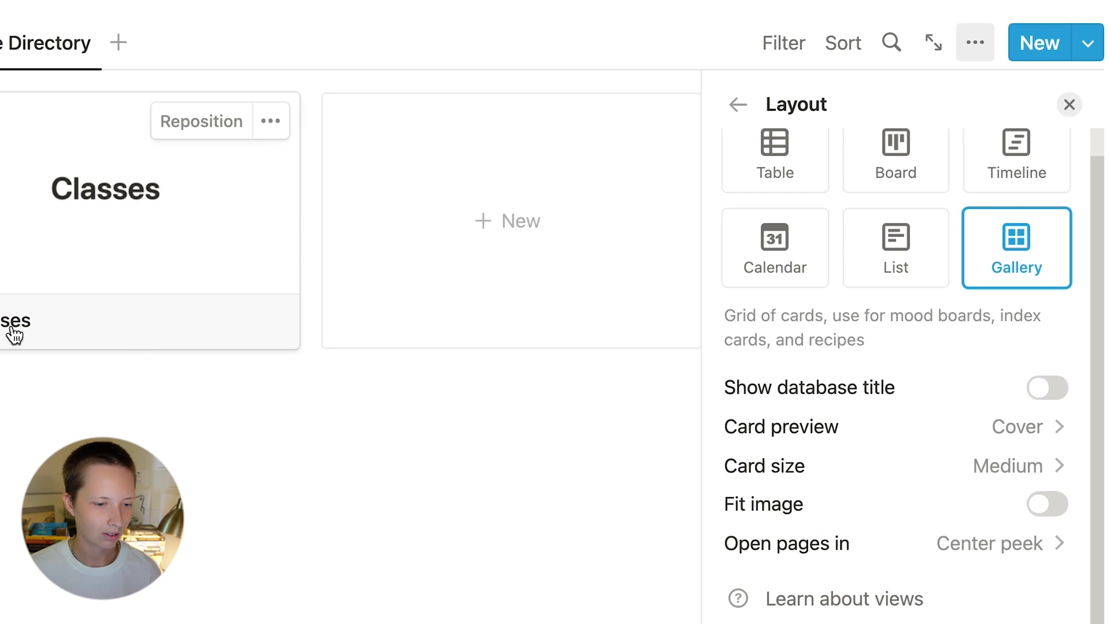
Hide the Name property on the Page Directory gallery cards and close the view options.
left_click(740, 107)
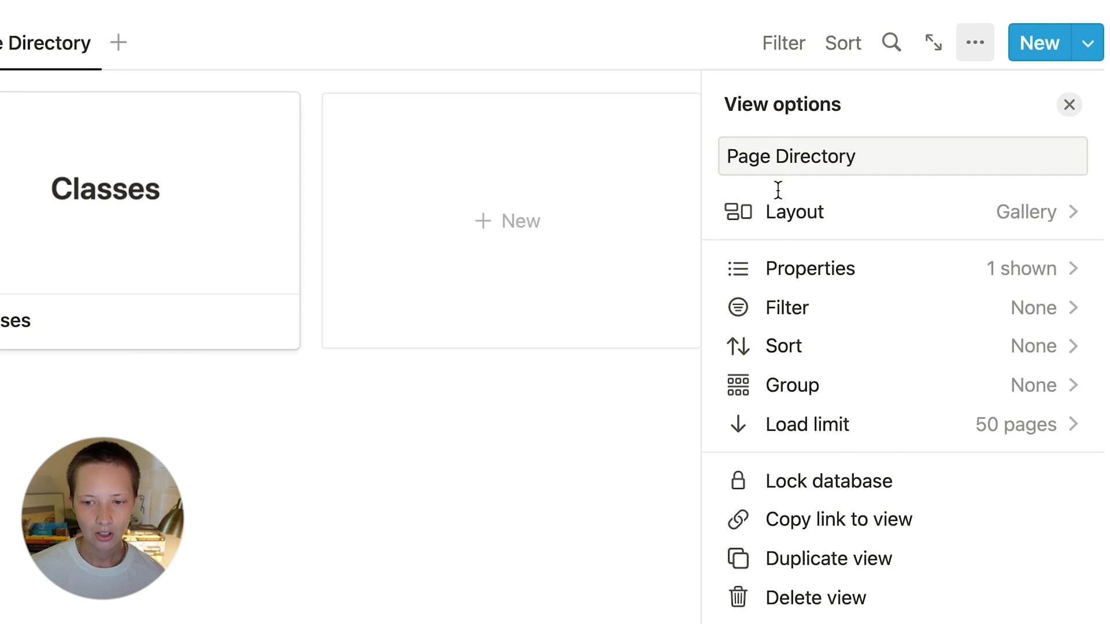
left_click(784, 266)
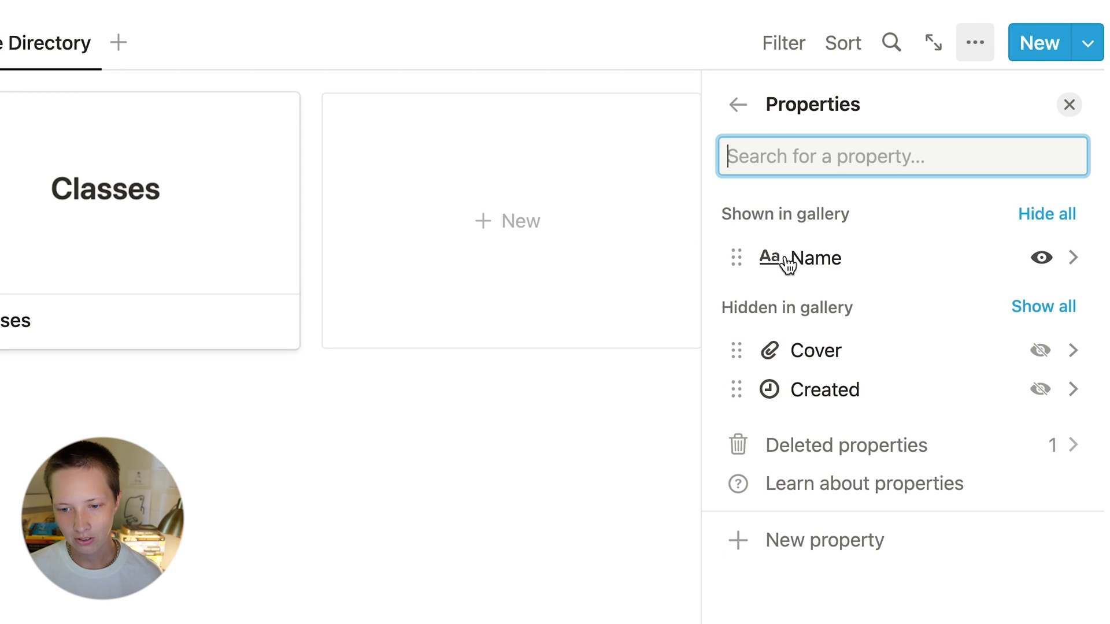
left_click(1041, 258)
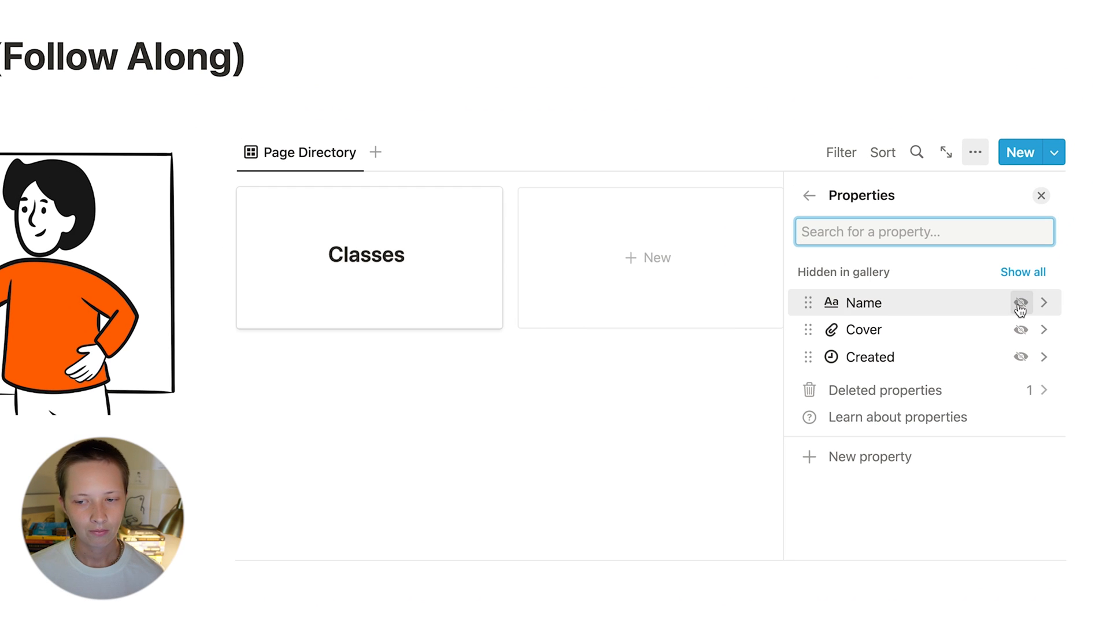
key("Escape")
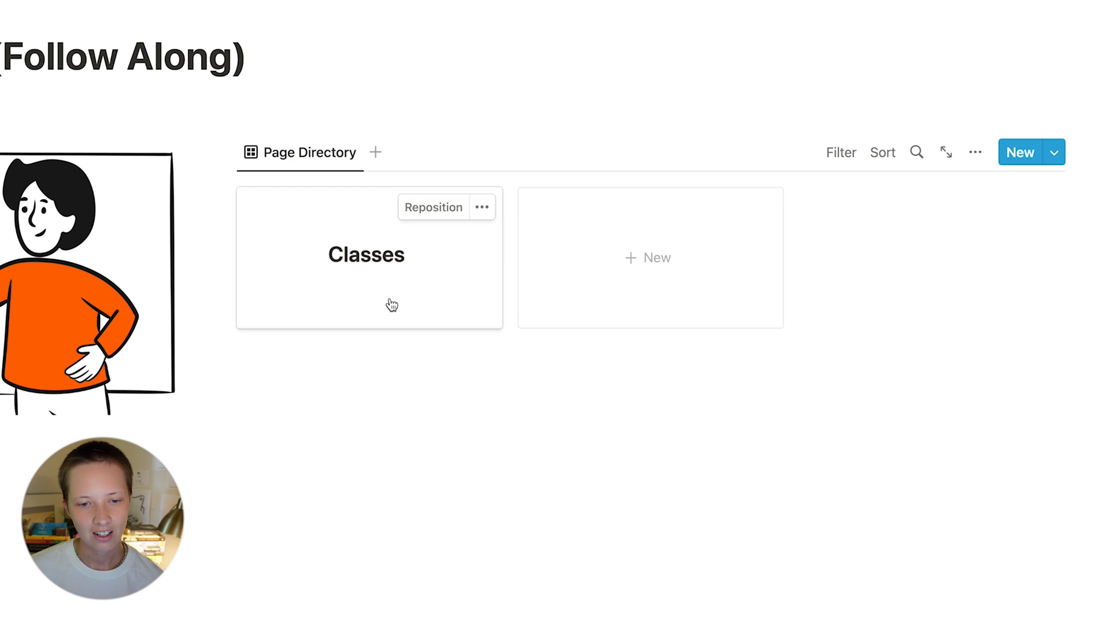
Open Classes as a full page and turn the Tags property of its Morphology card into a Files & media property named Cover.
left_click(391, 305)
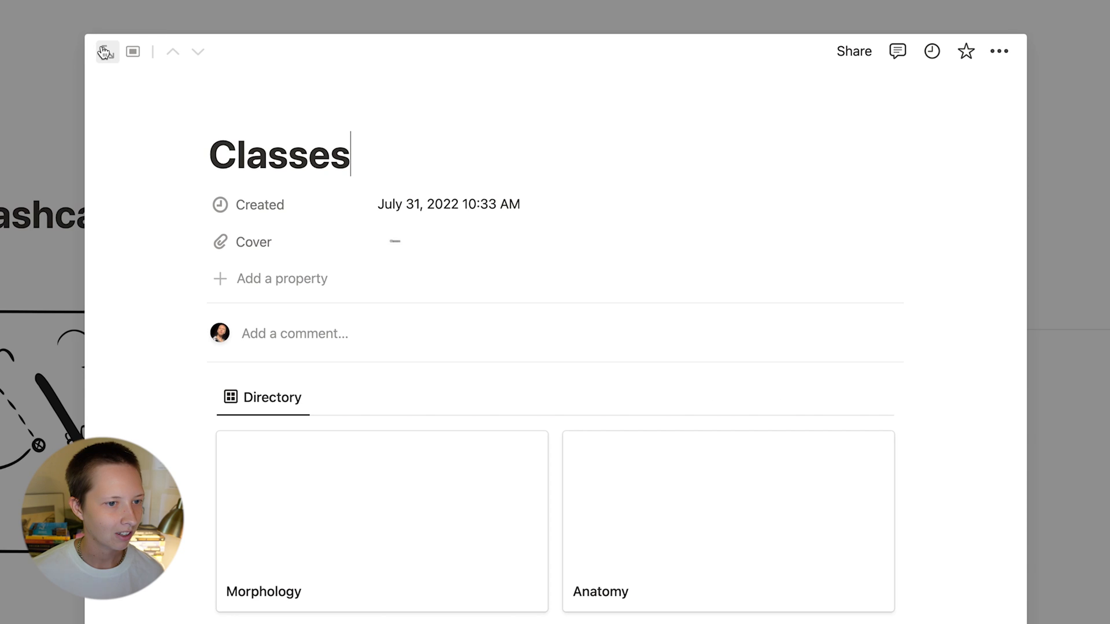
left_click(106, 52)
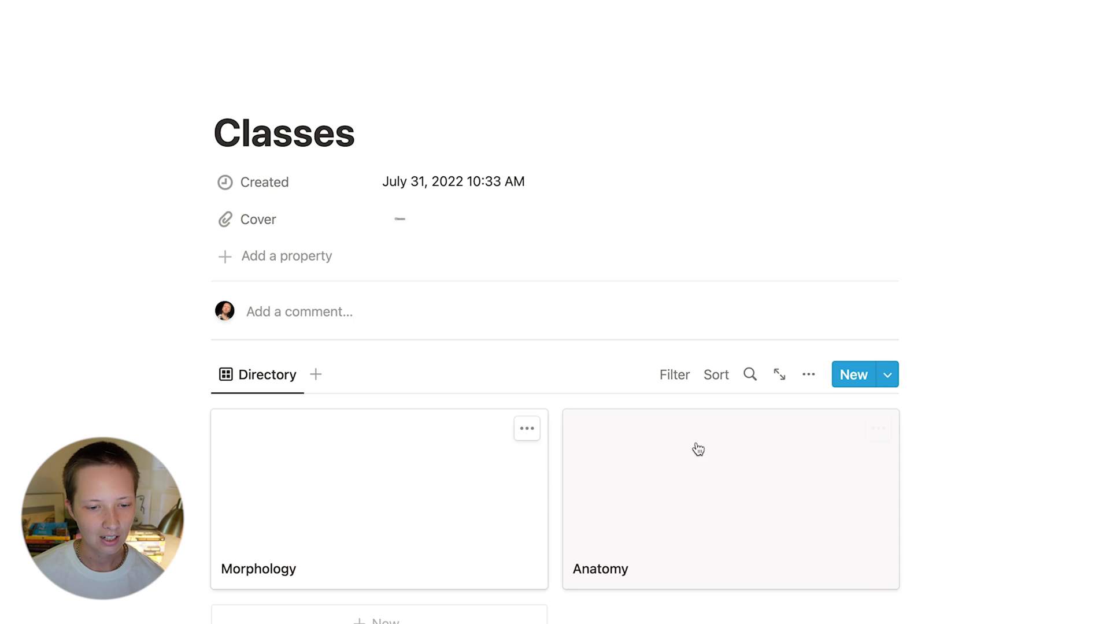
left_click(433, 454)
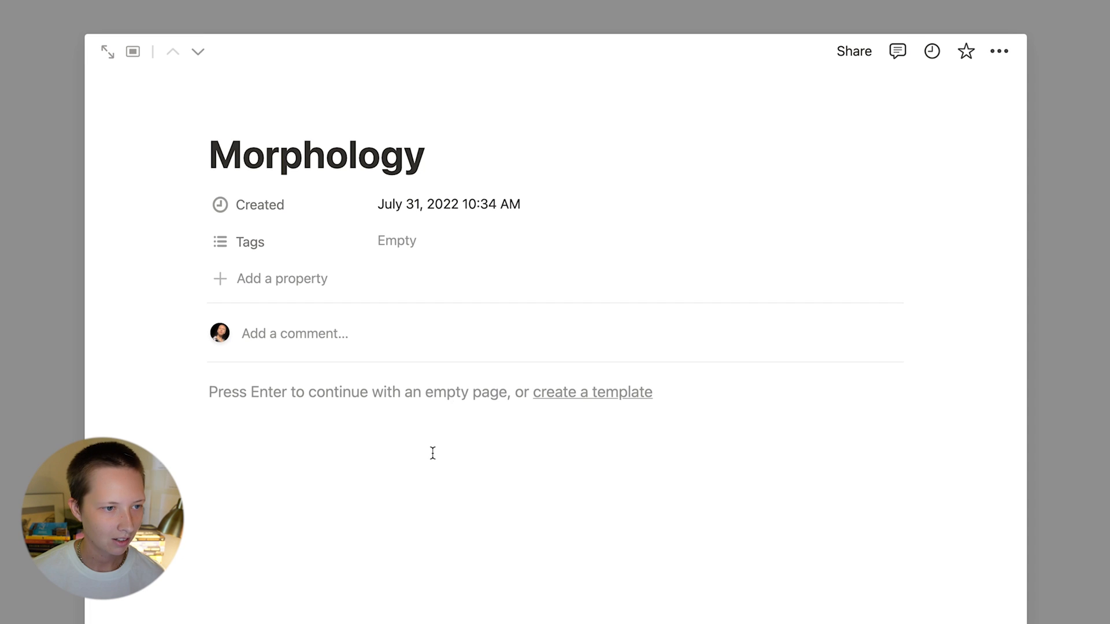
left_click(321, 256)
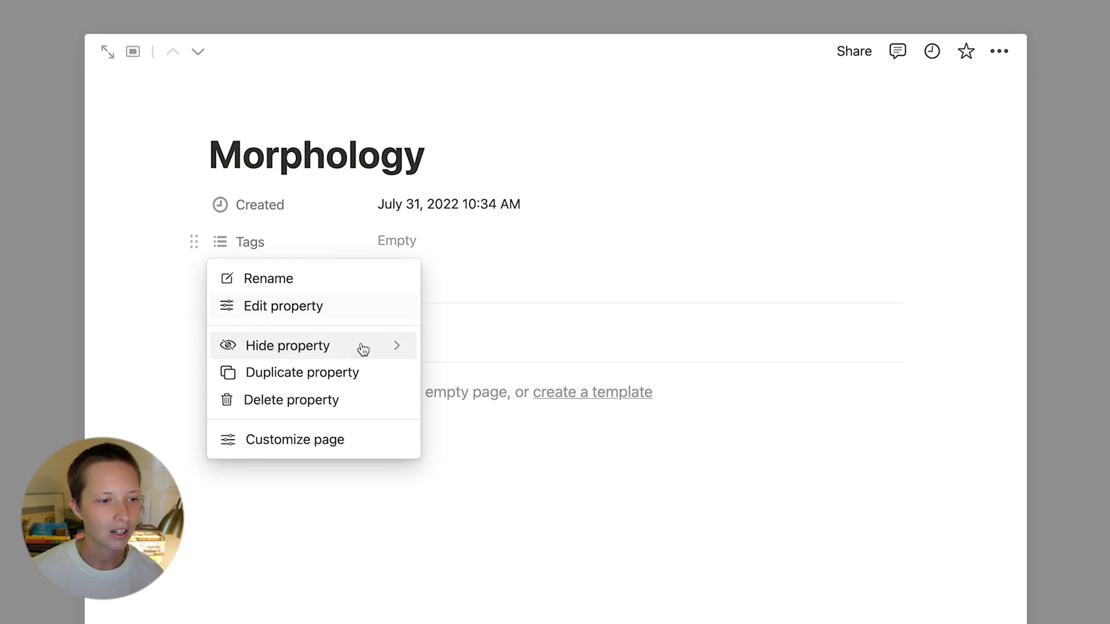
left_click(334, 280)
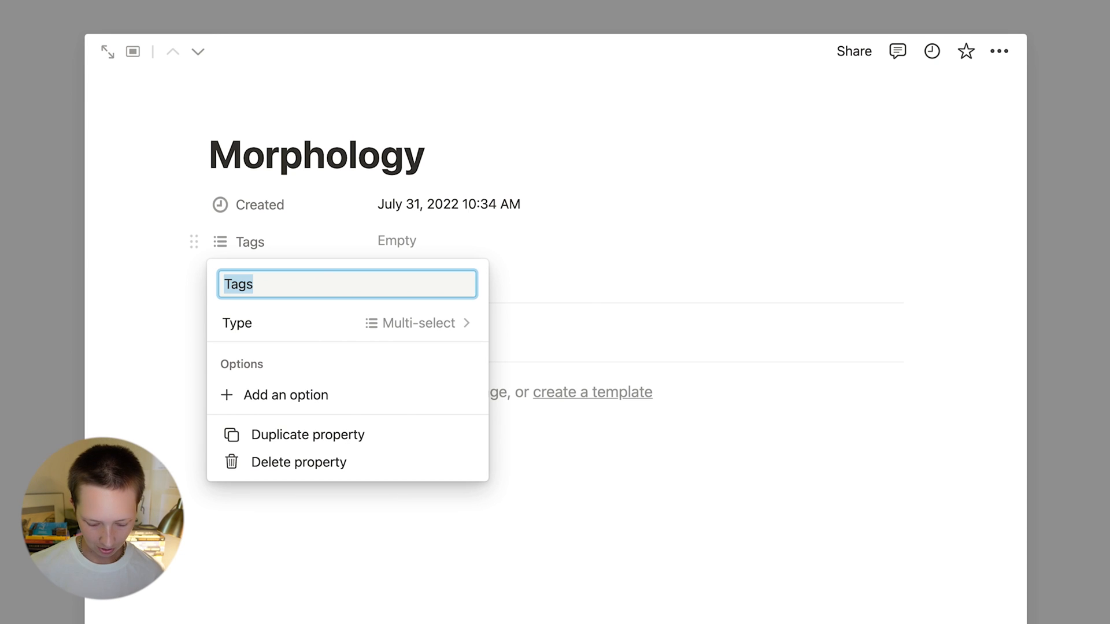
type("Co")
key("BackSpace")
key("BackSpace")
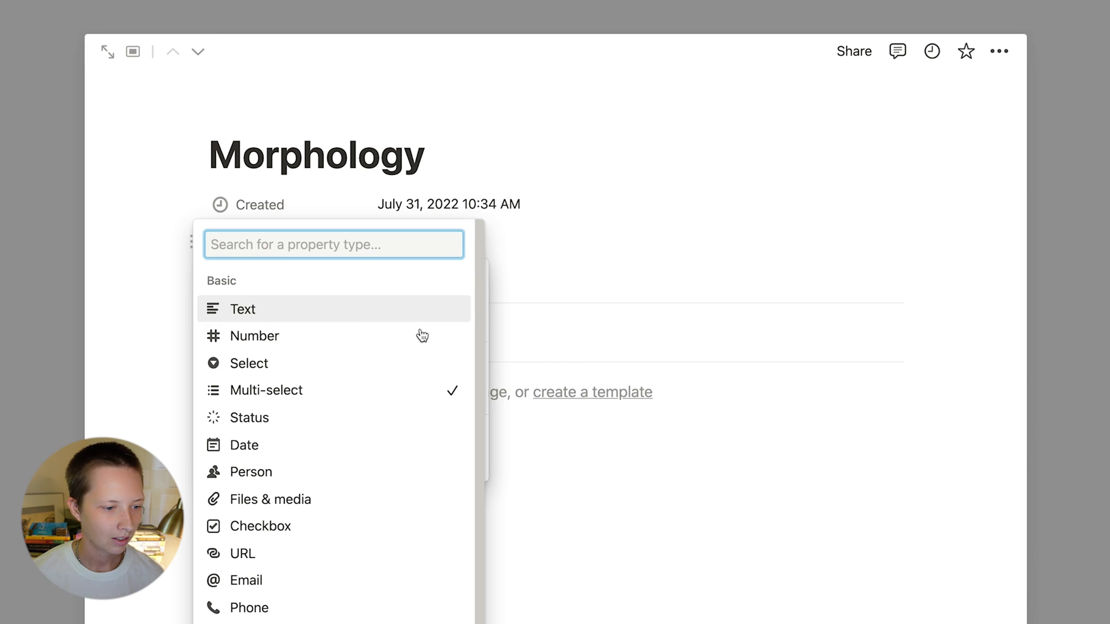
left_click(295, 500)
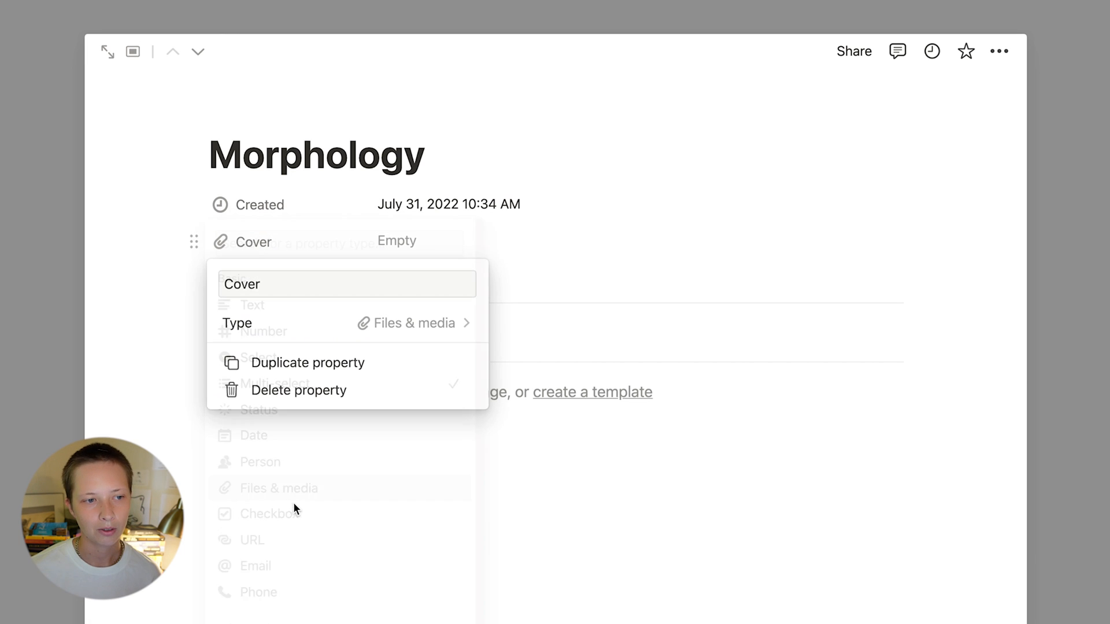
left_click(189, 318)
Upload Morphology.png from the Flashcard Media folder to the Morphology page's Cover property.
left_click(462, 256)
left_click(567, 324)
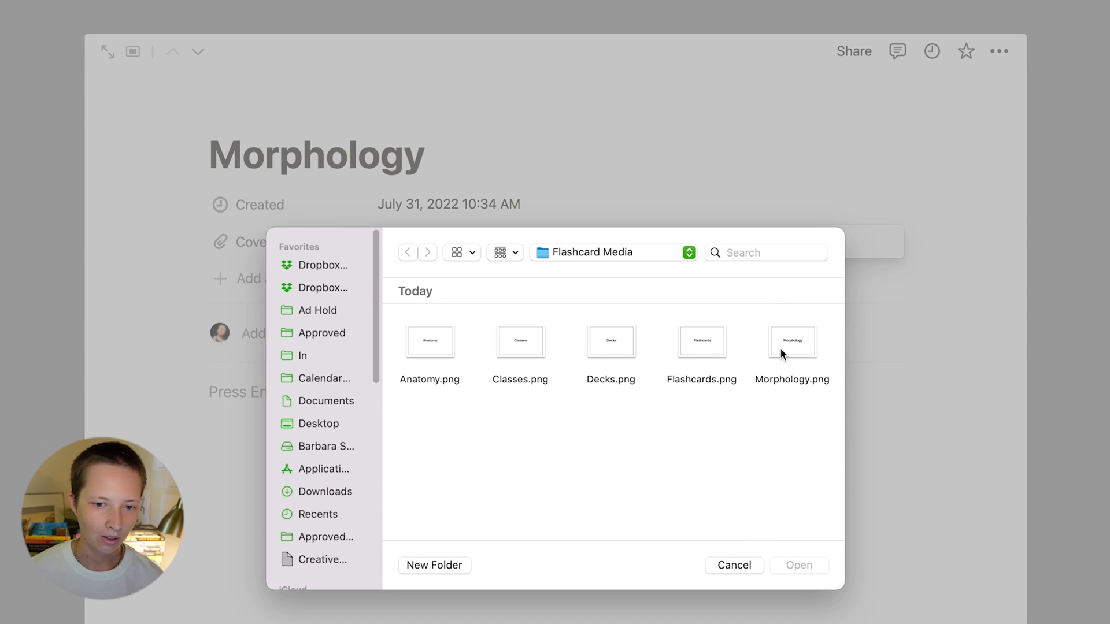
left_click(795, 356)
left_click(779, 570)
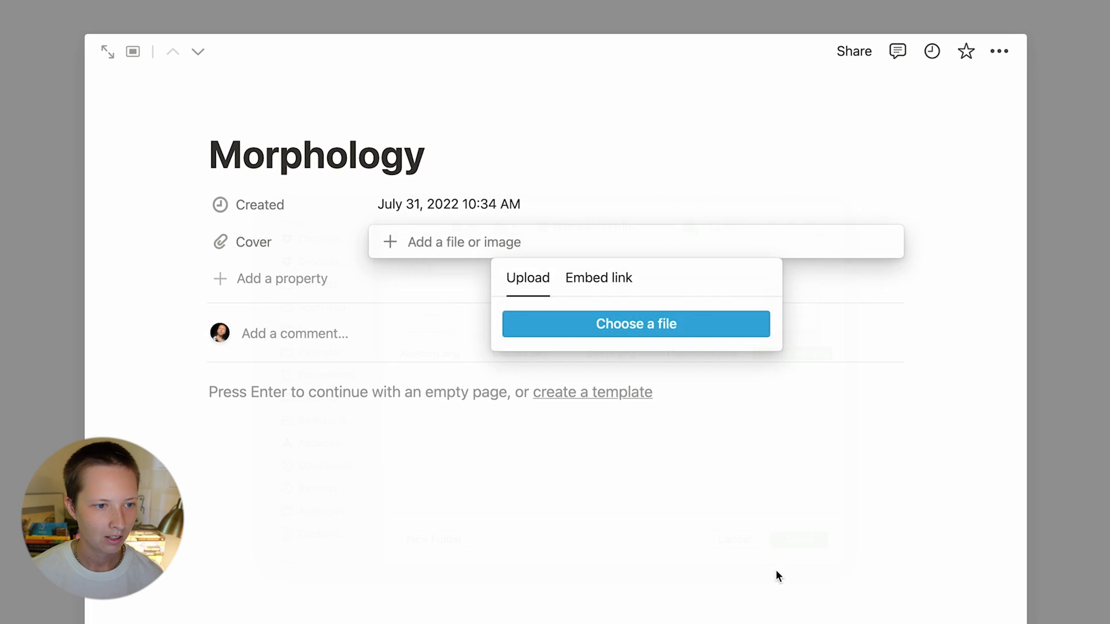
left_click(116, 335)
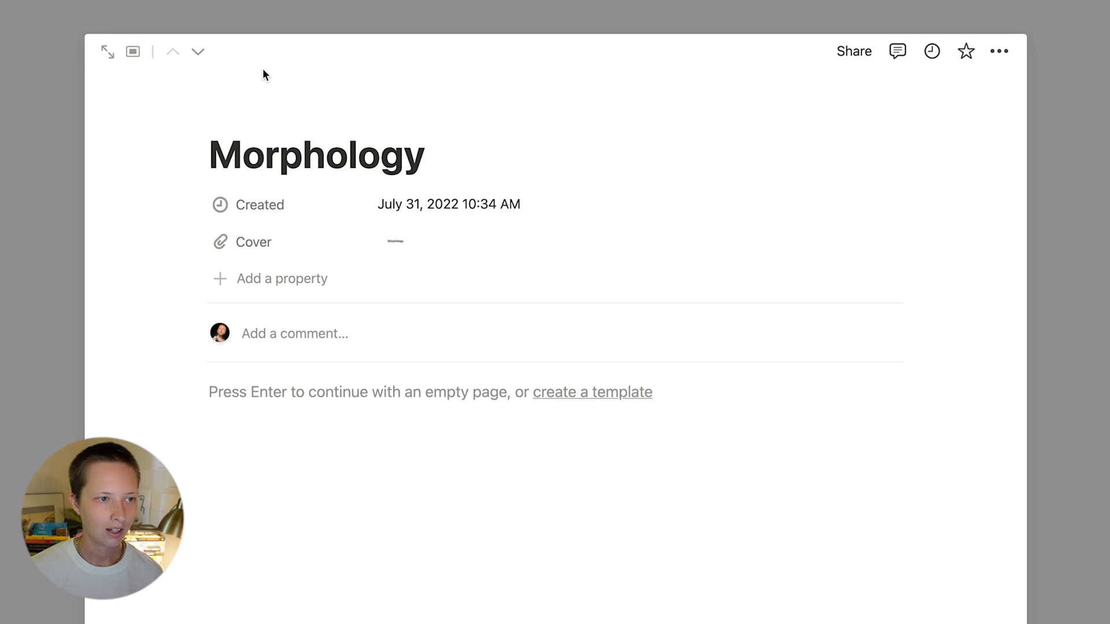
left_click(189, 53)
left_click(174, 51)
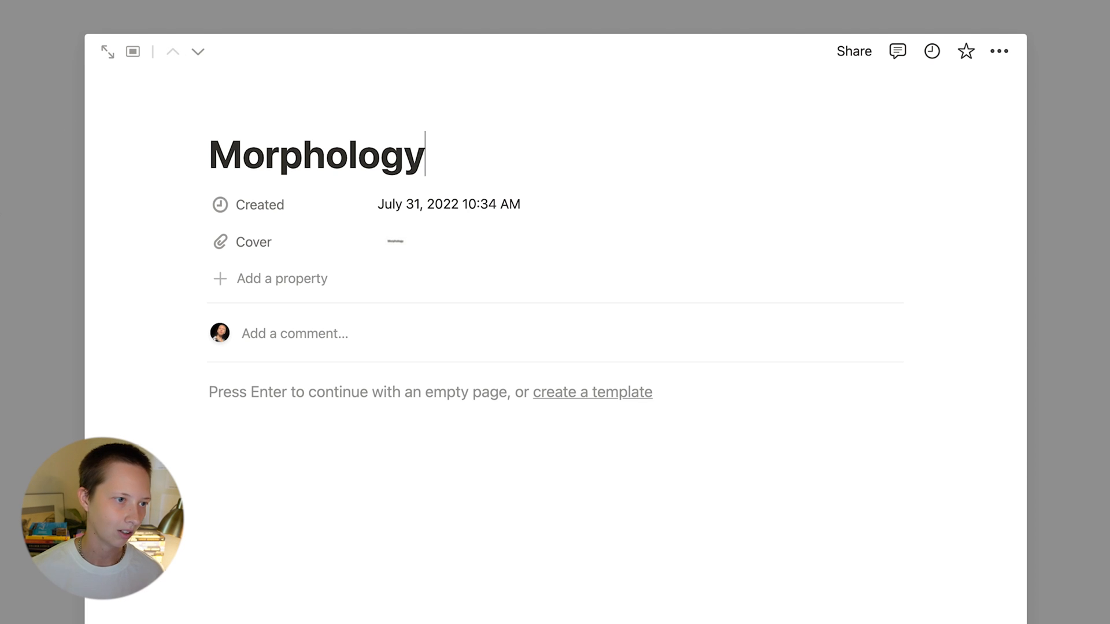
key("Escape")
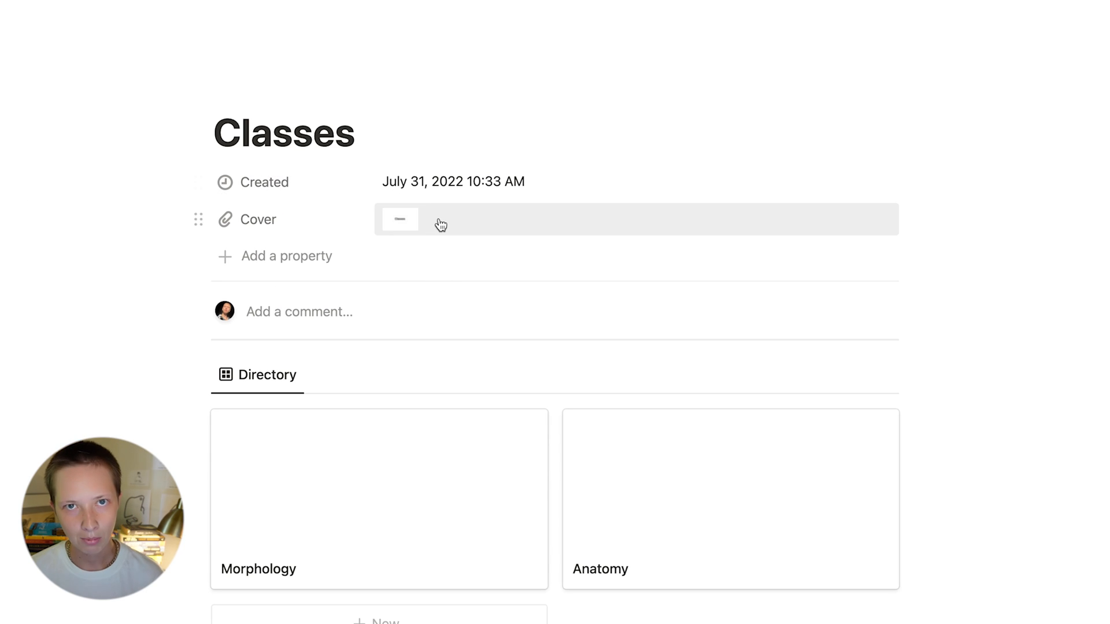
Upload Anatomy.png from the Flashcard Media folder to the Anatomy page's Cover property and return to the Classes page.
left_click(417, 467)
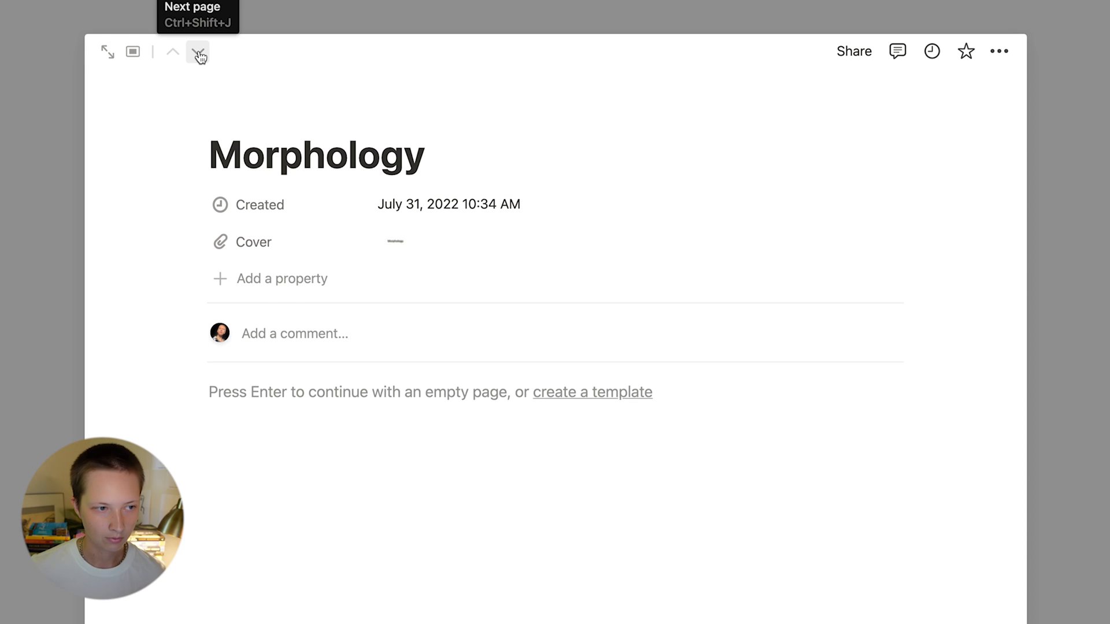
key("ctrl+shift+j")
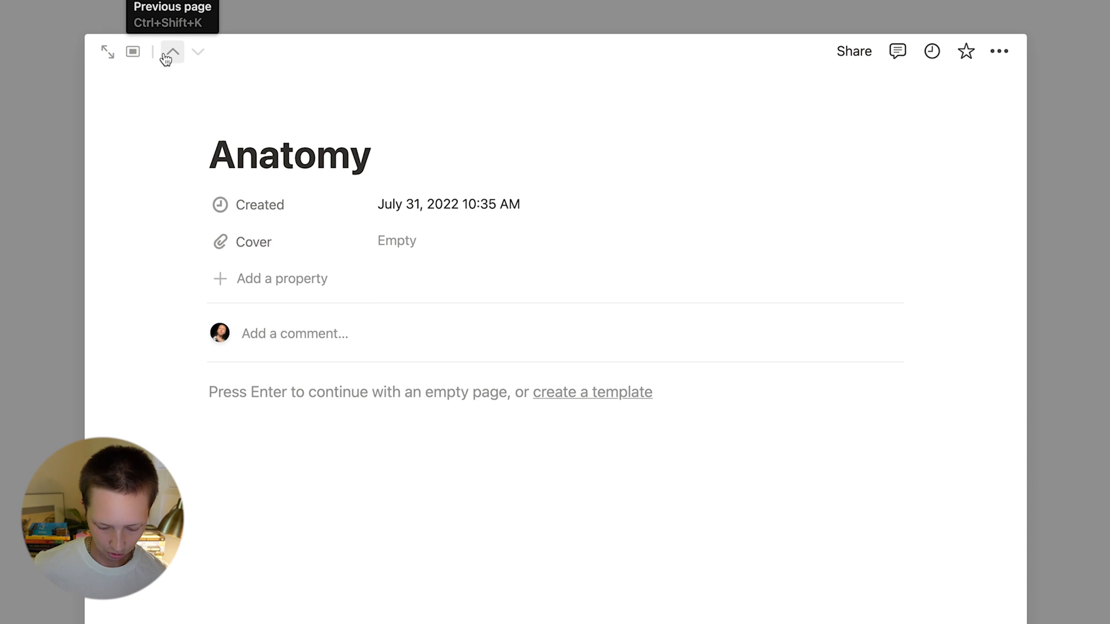
key("ctrl+shift+k")
key("ctrl+shift+j")
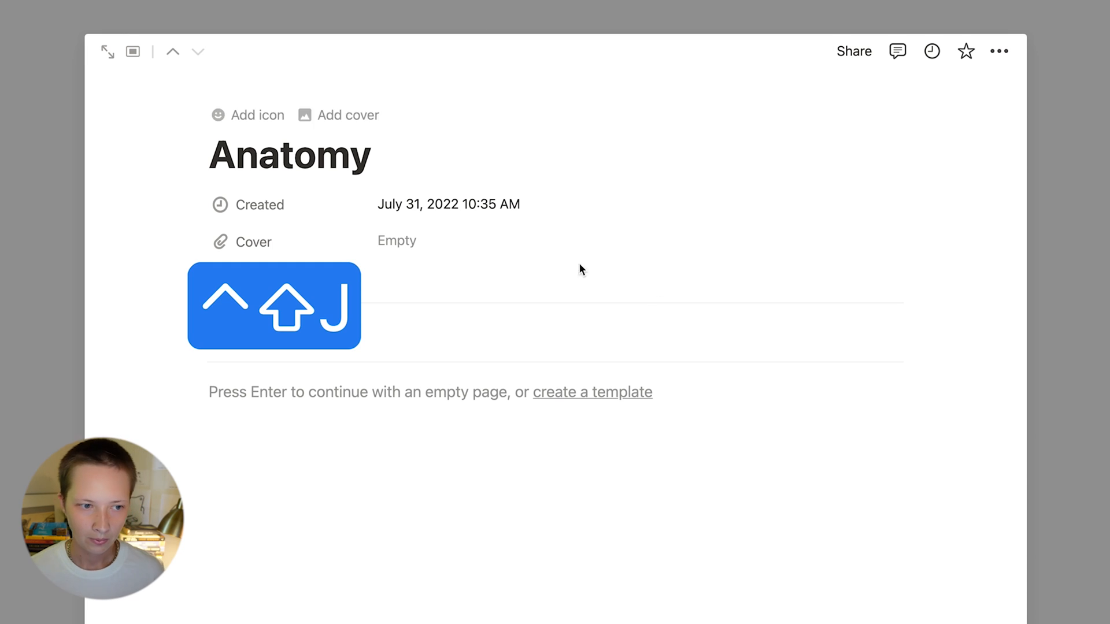
left_click(501, 239)
left_click(533, 323)
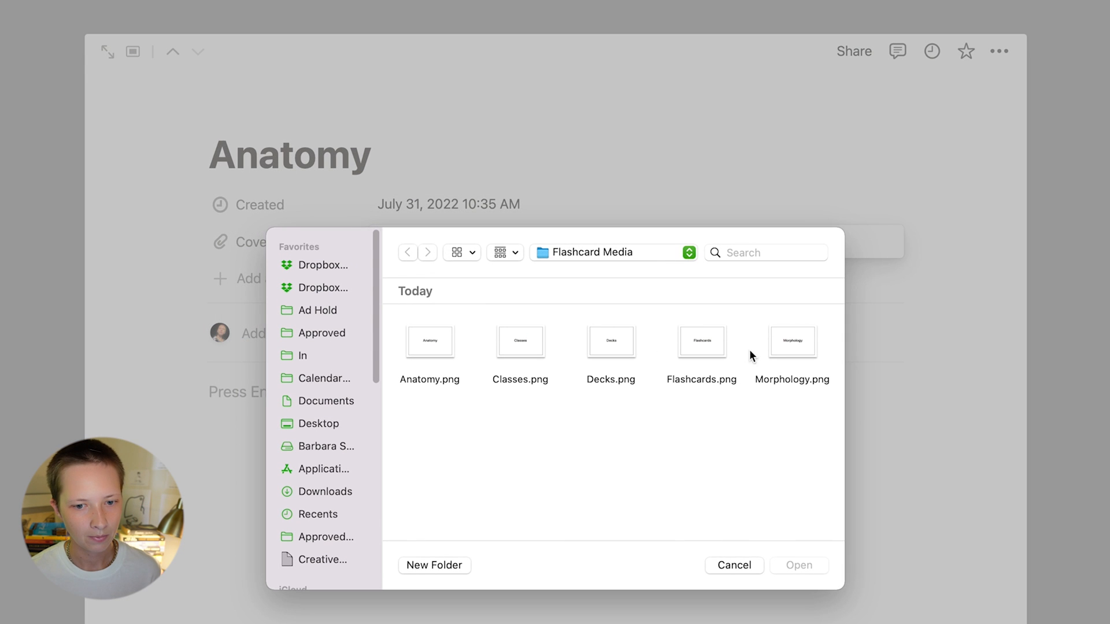
left_click(420, 340)
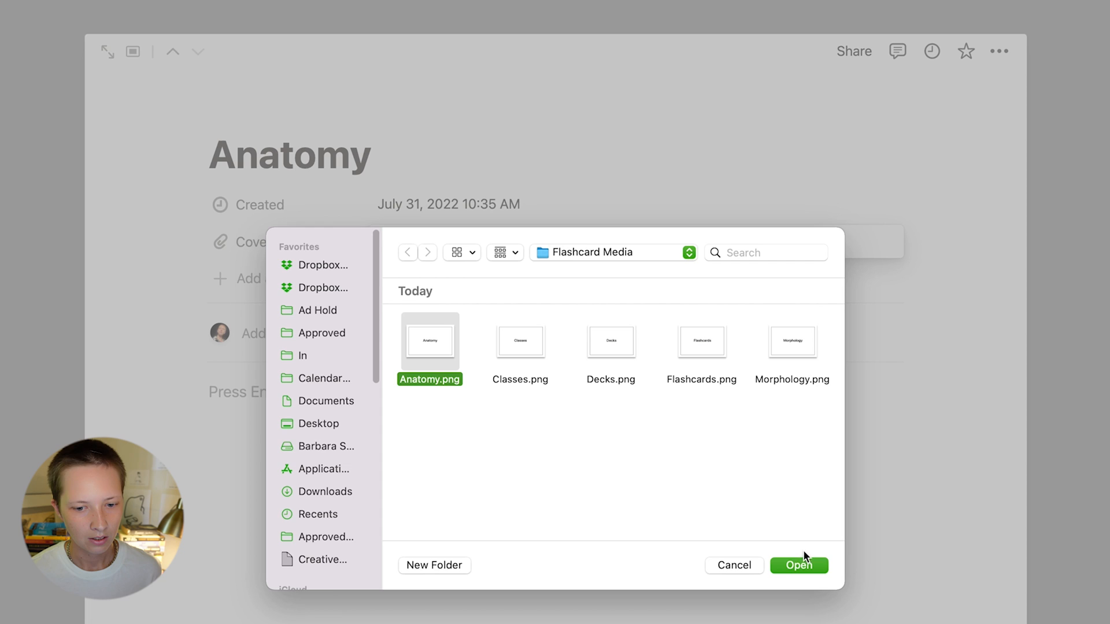
left_click(780, 564)
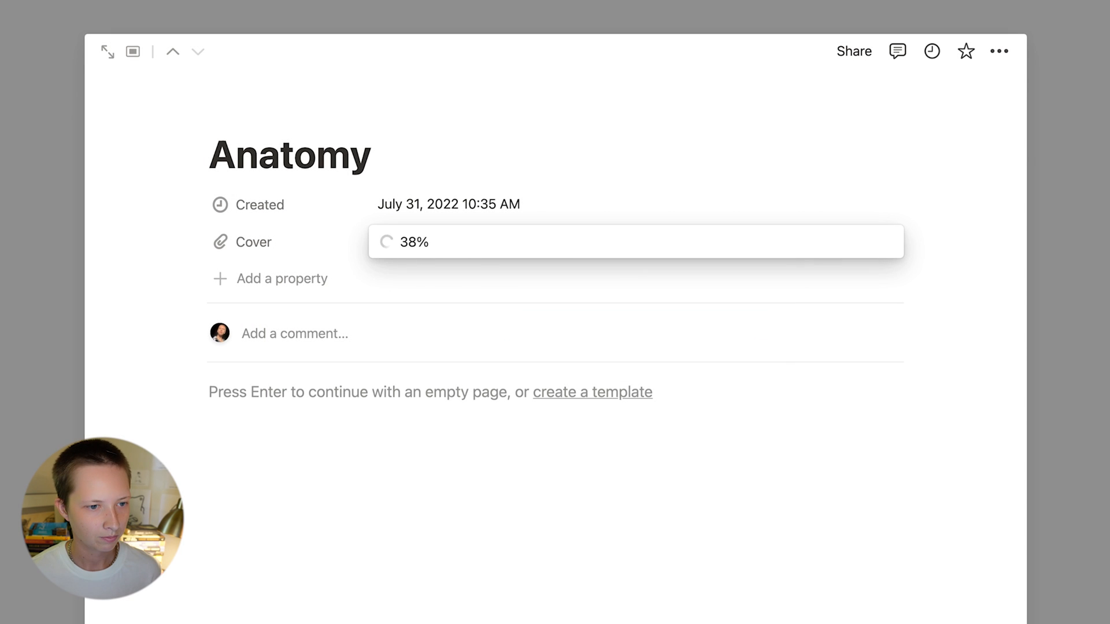
key("Escape")
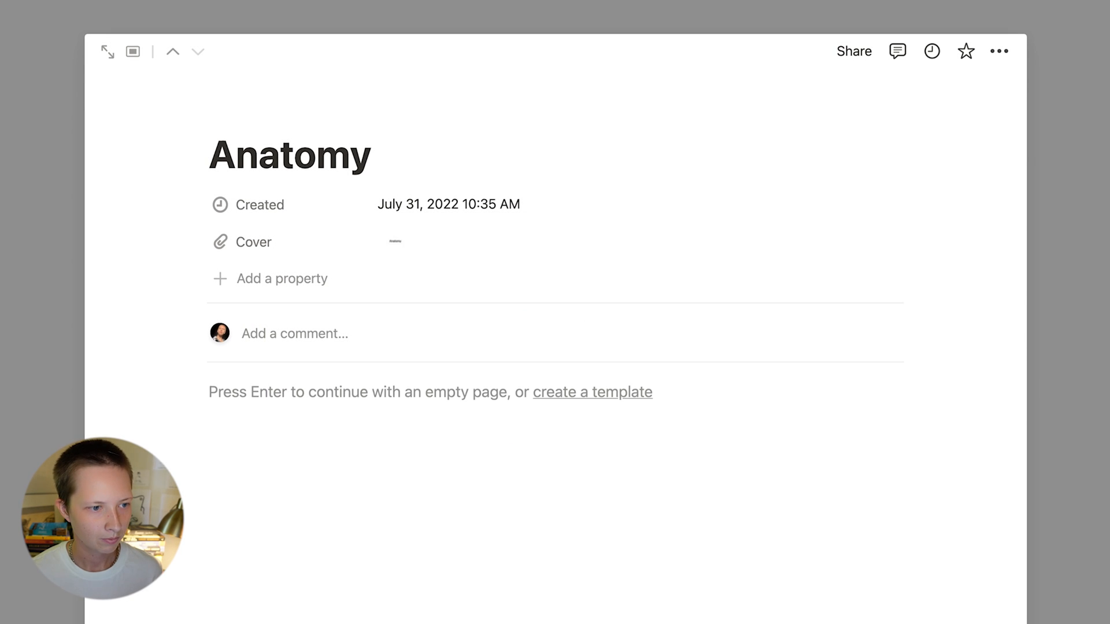
key("Escape")
Set the card preview of the Directory gallery on the Classes page to the Cover property.
left_click(814, 381)
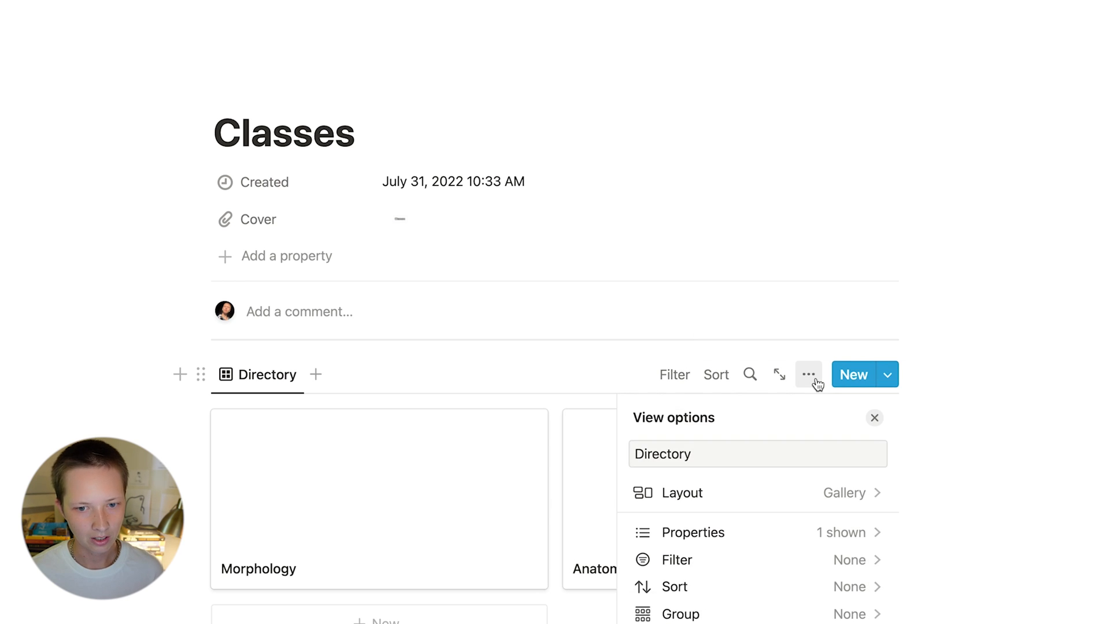
scroll(815, 384, "down", 3)
left_click(779, 393)
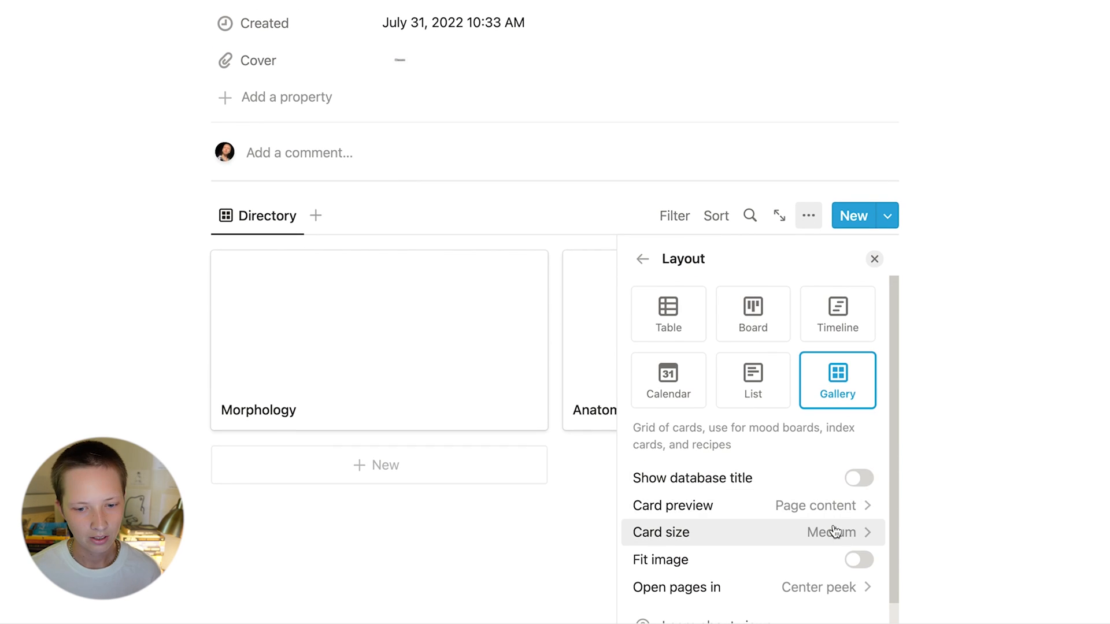
left_click(891, 455)
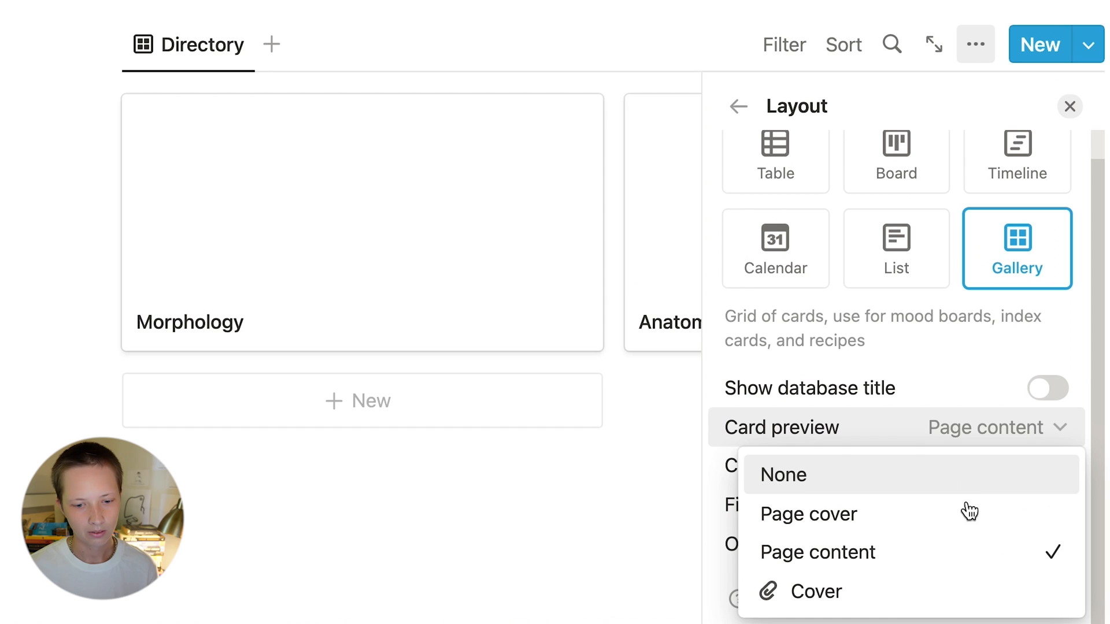
left_click(807, 607)
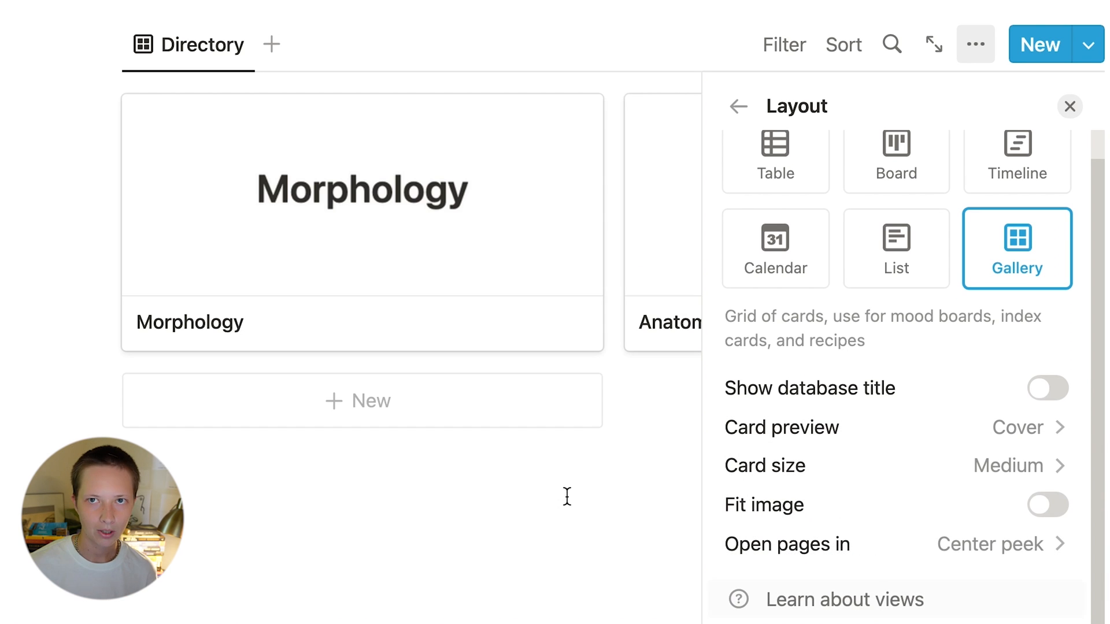
Hide the Name property on the Classes page's gallery cards and close the view options.
left_click(739, 105)
left_click(878, 277)
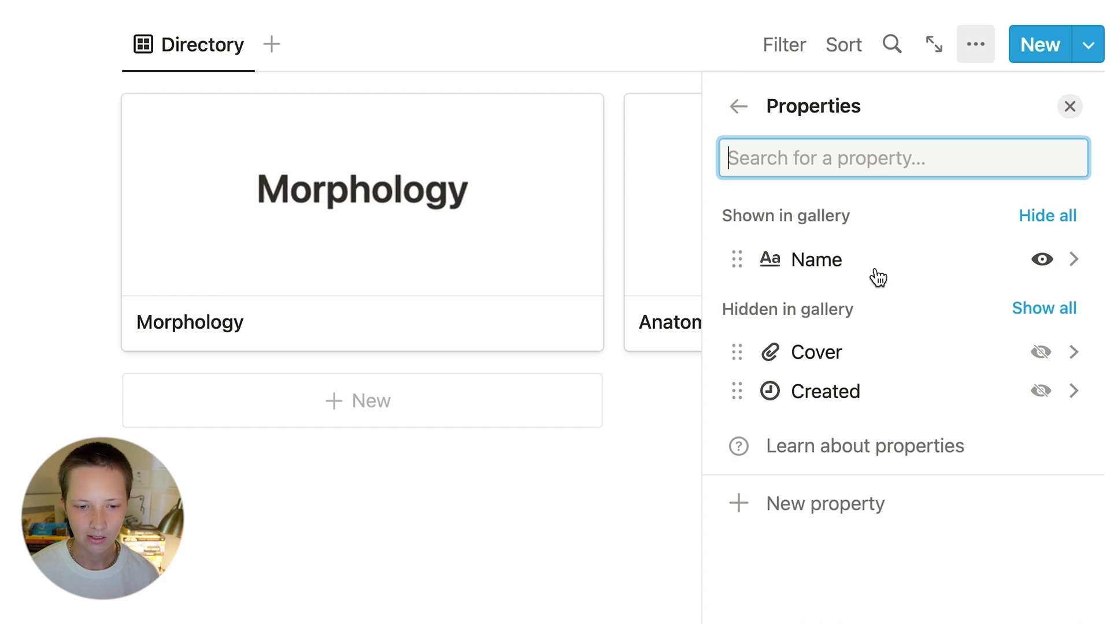
left_click(1041, 260)
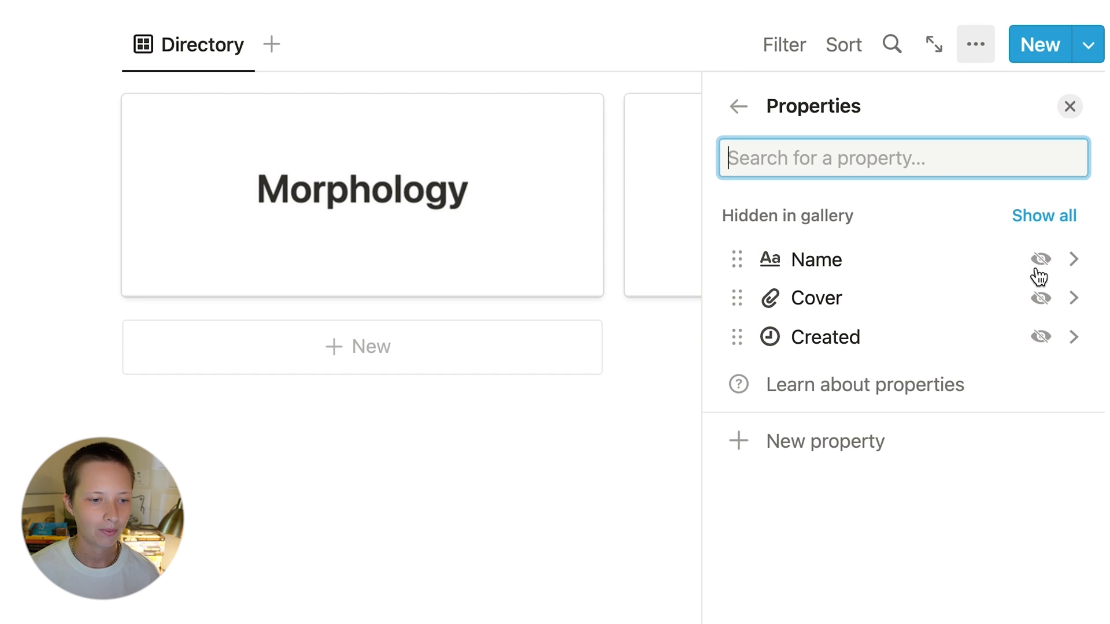
left_click(20, 141)
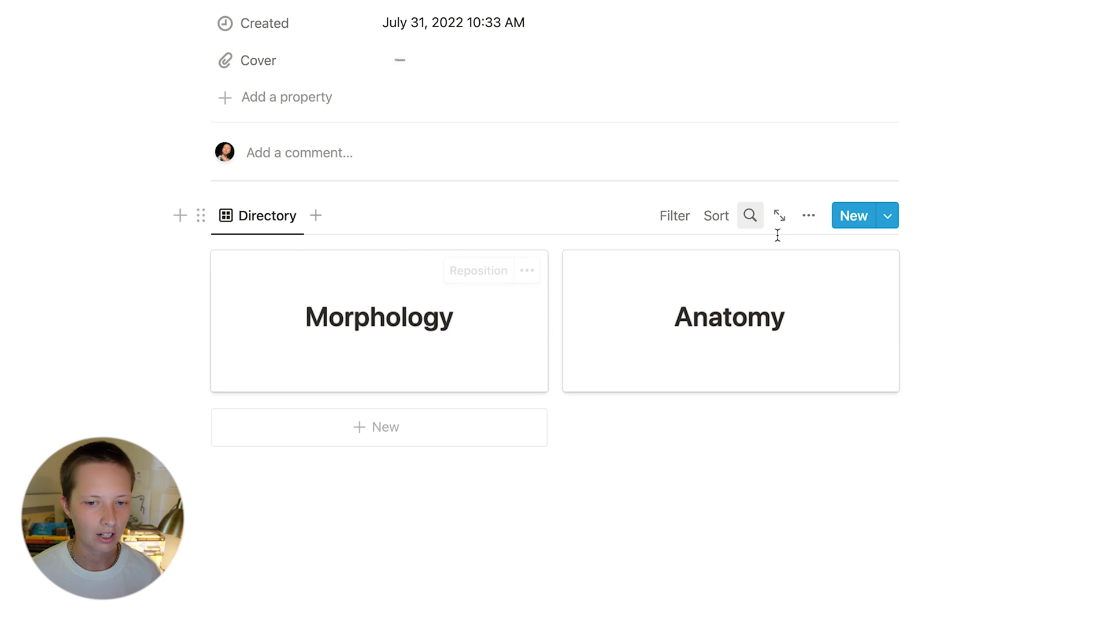
Set the card size of the Classes page's Directory gallery to Small.
left_click(809, 216)
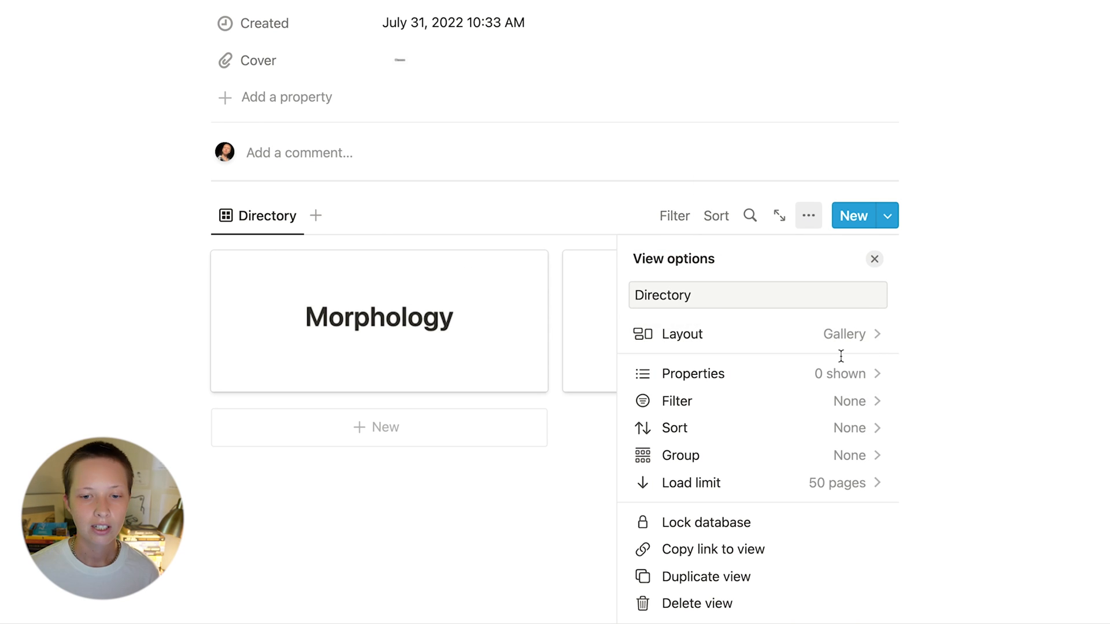
left_click(753, 342)
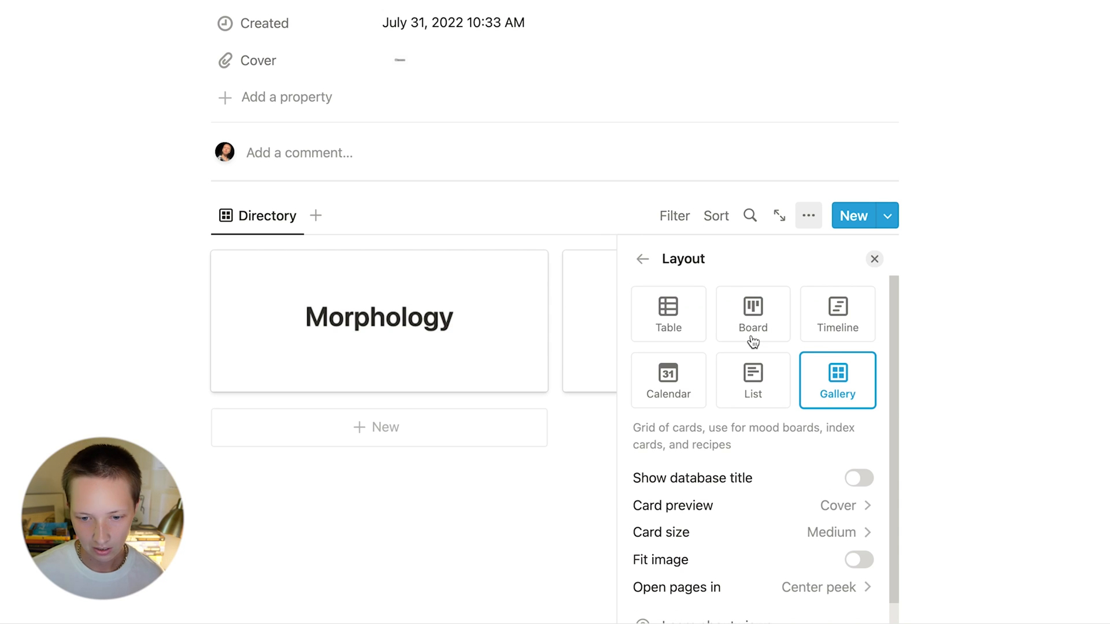
left_click(836, 529)
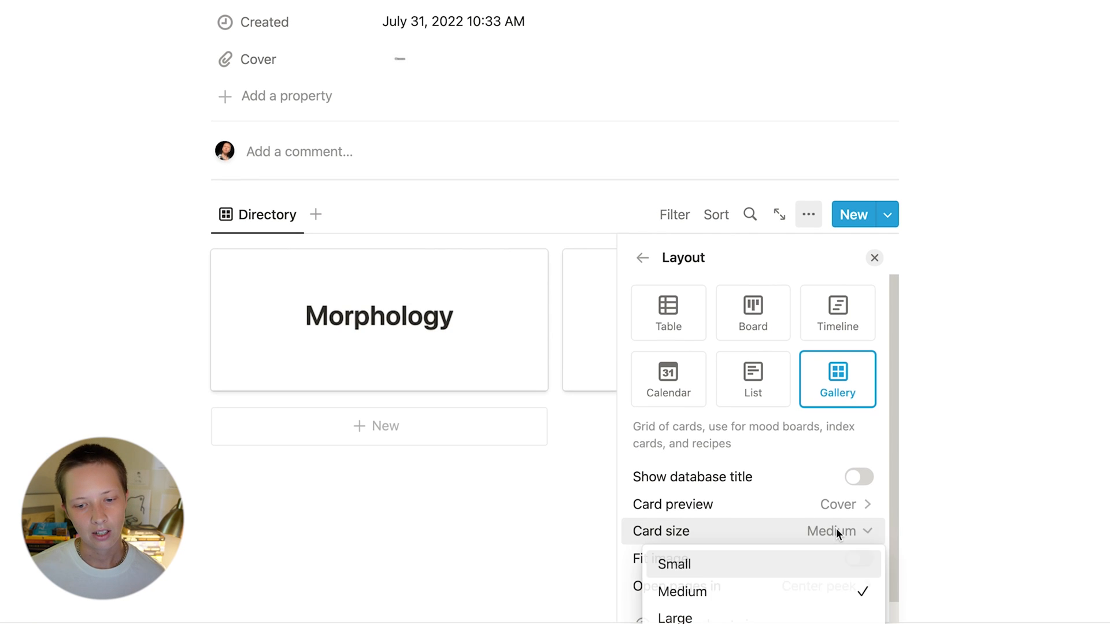
left_click(728, 564)
left_click(94, 312)
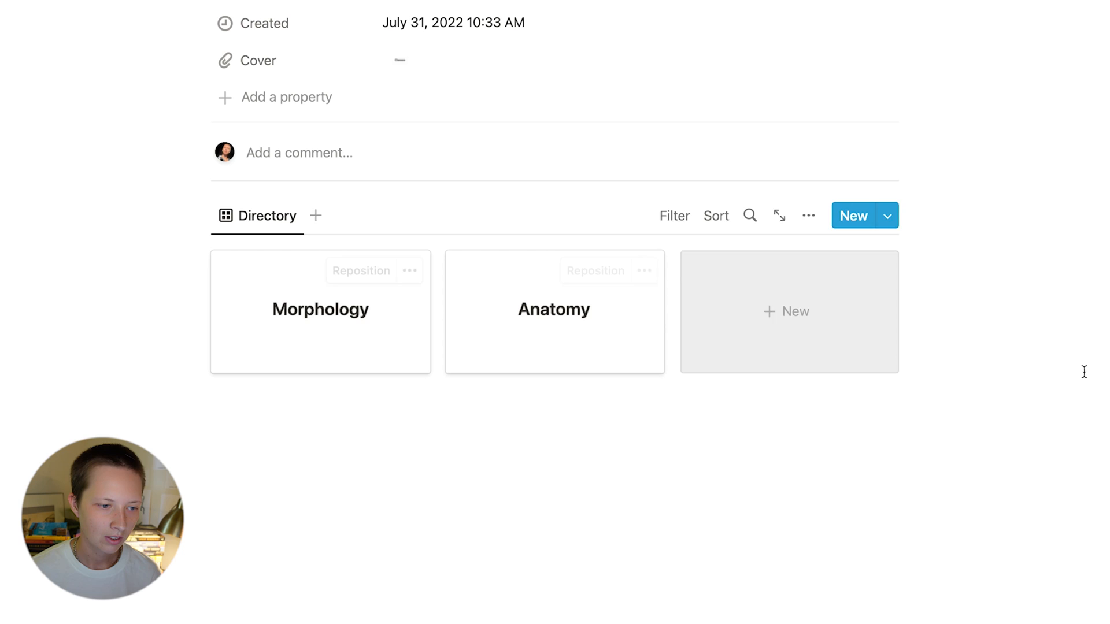
Sort the Classes page's Directory gallery by Created in ascending order and collapse the sort and filter bar.
left_click(722, 219)
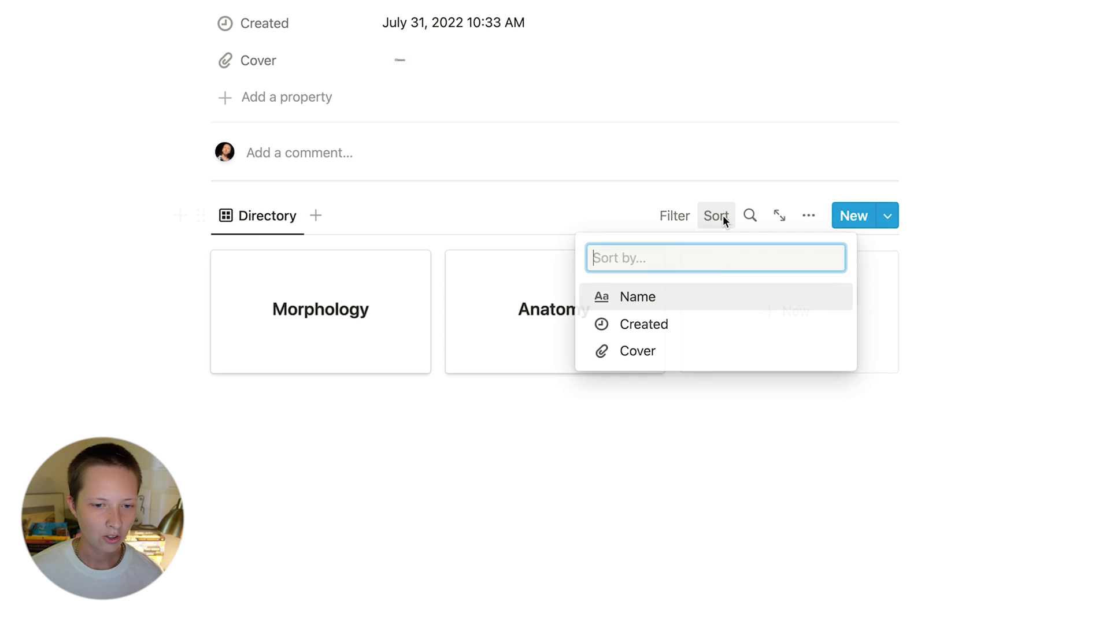
left_click(687, 338)
left_click(669, 287)
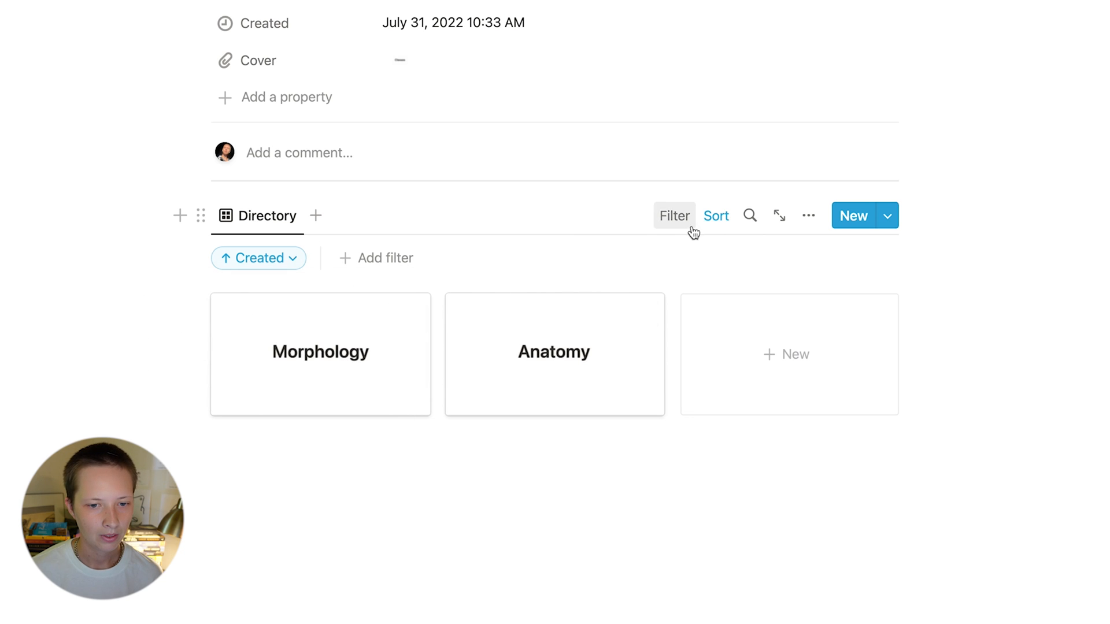
left_click(714, 227)
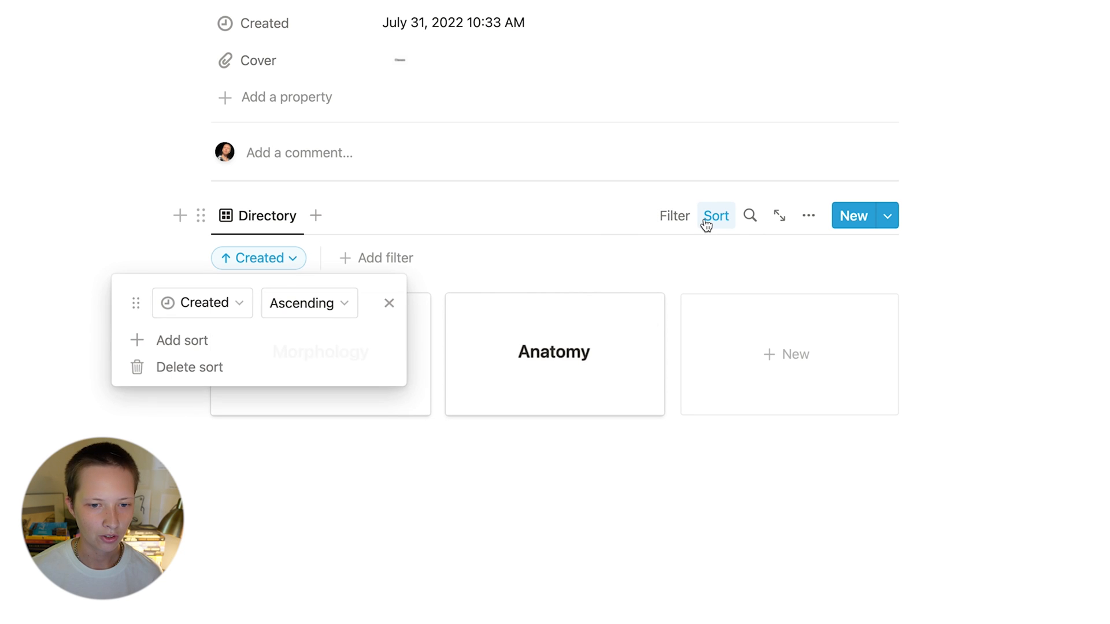
left_click(675, 219)
left_click(677, 219)
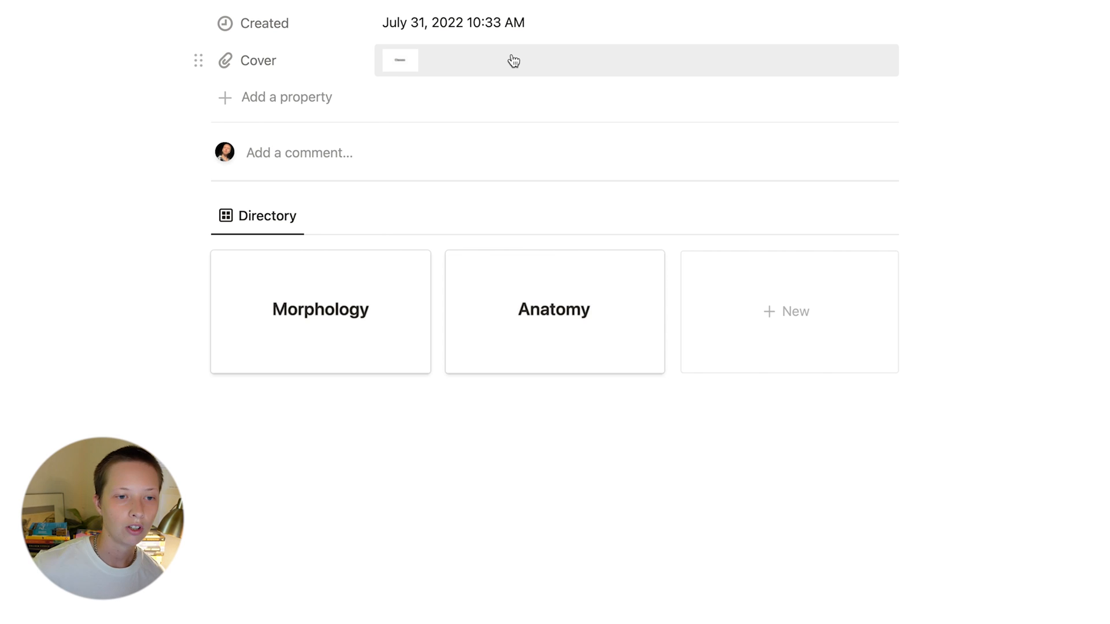
Return to the main flashcards page, add a Page Directory card named Decks and open it as a full page.
key("super+shift+u")
key("super+shift+u")
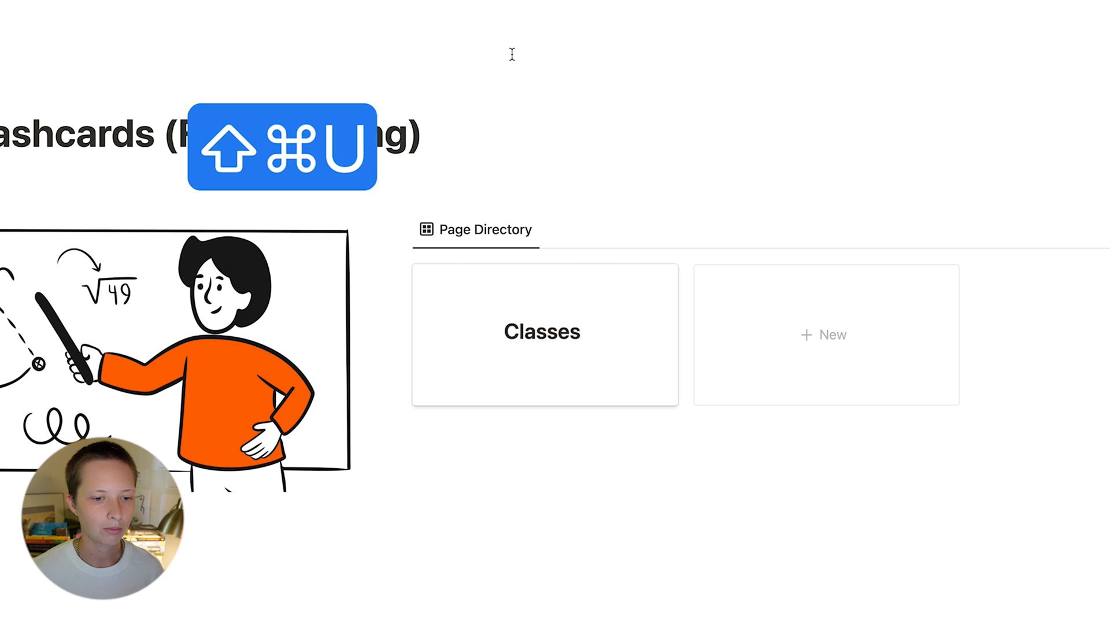
left_click(770, 349)
type("Decks")
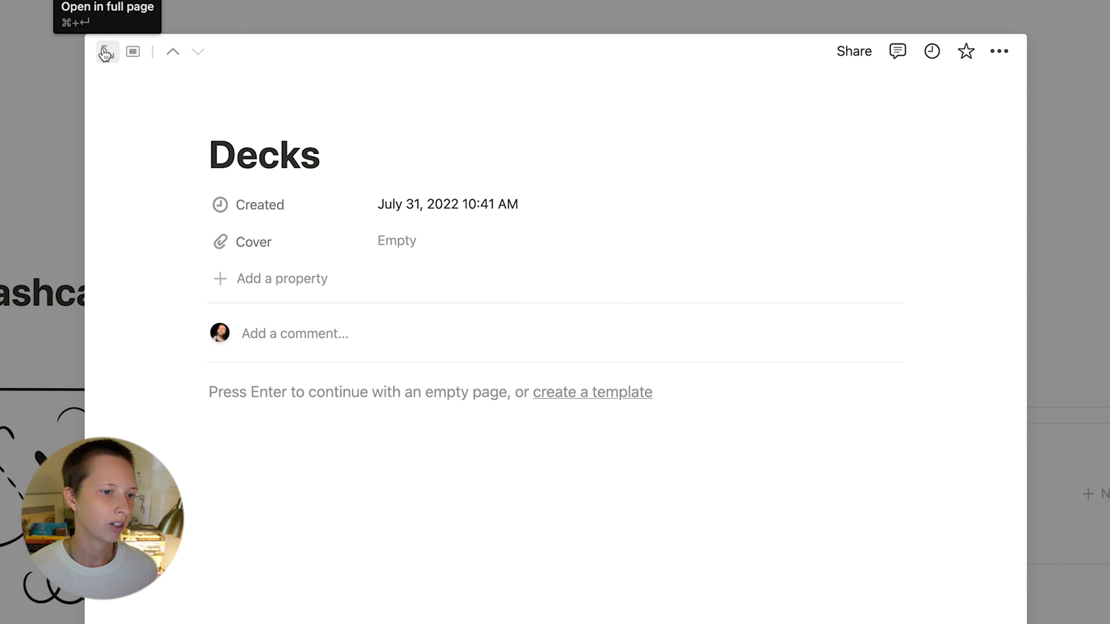
left_click(103, 52)
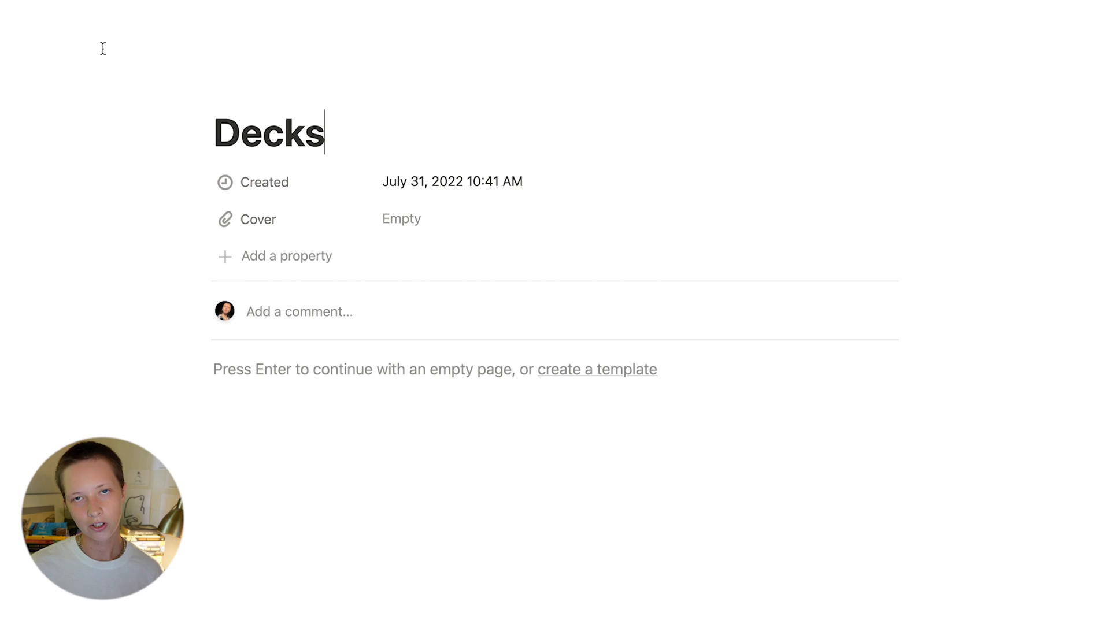
Upload Decks.png from the Flashcard Media folder to the Decks page's Cover property.
left_click(417, 223)
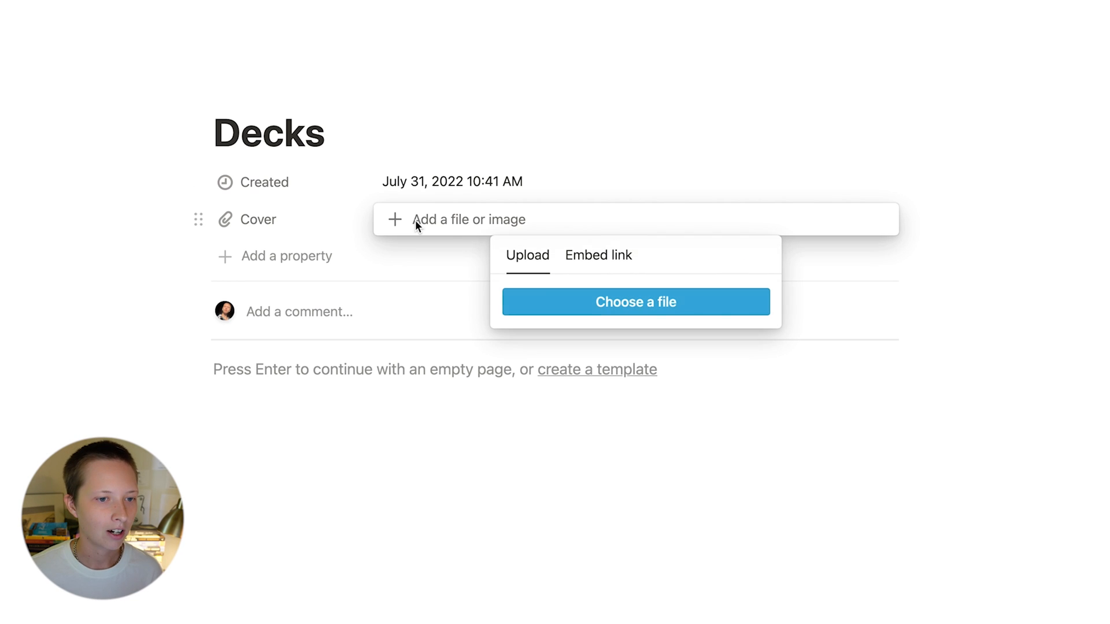
left_click(595, 312)
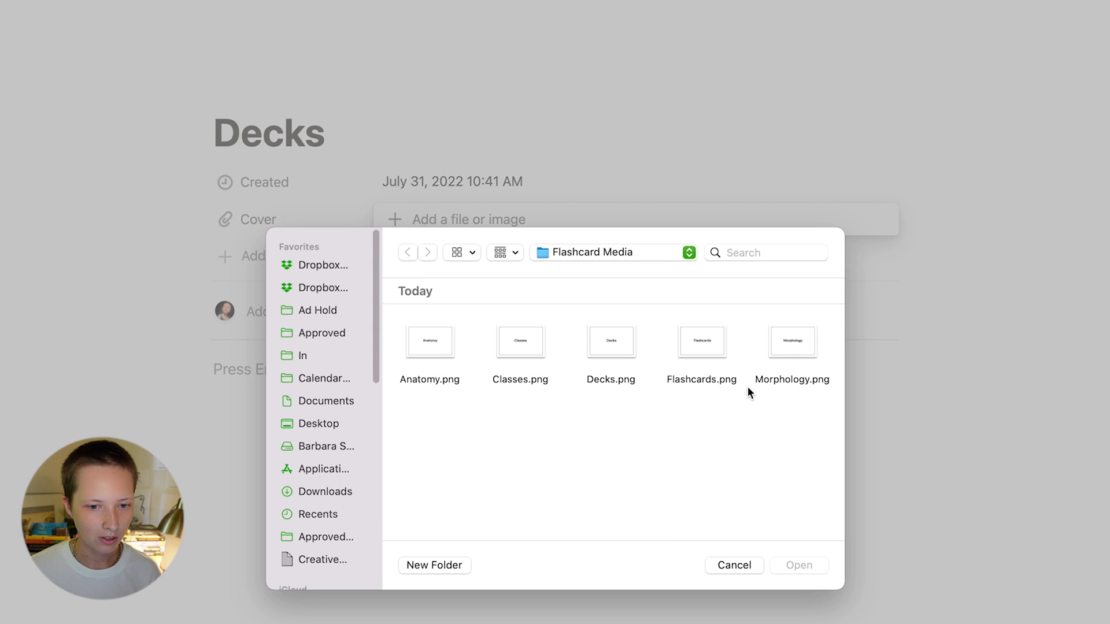
left_click(627, 342)
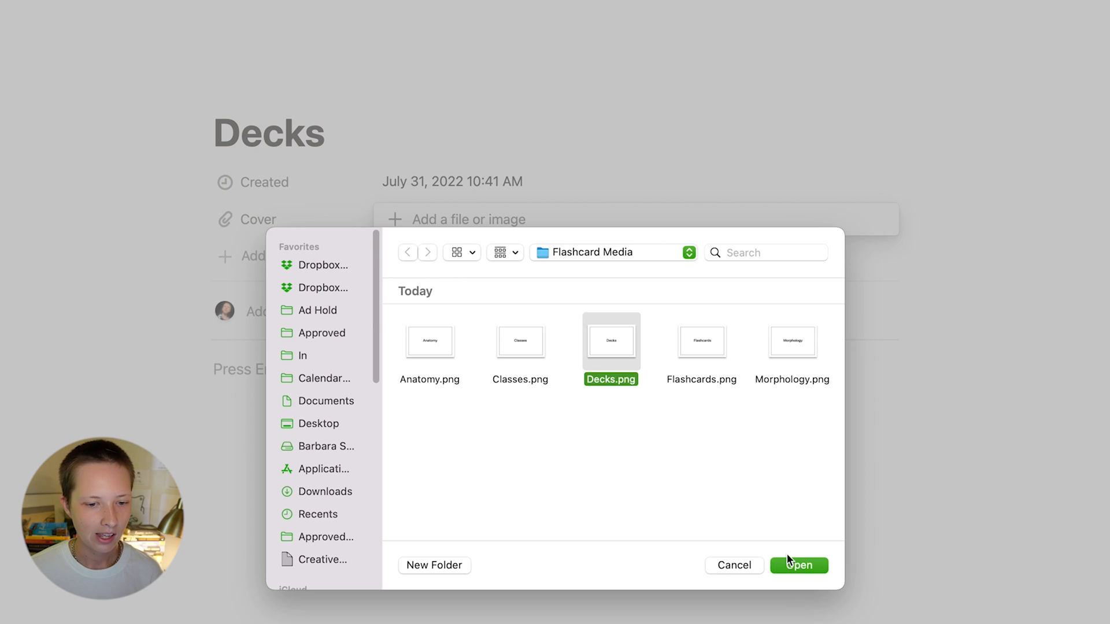
left_click(800, 563)
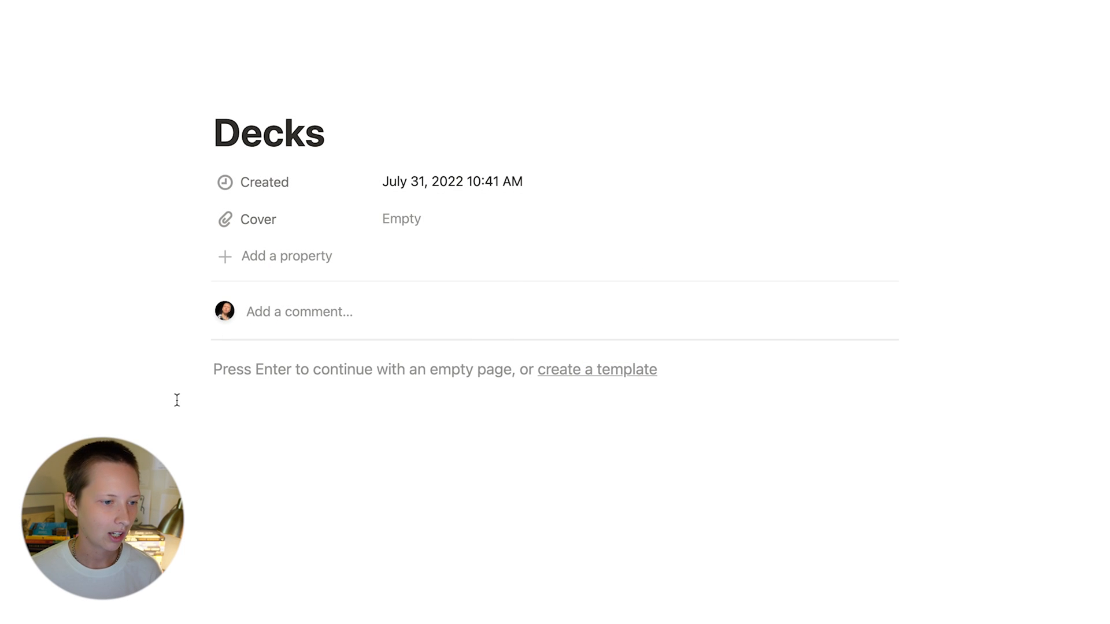
Insert a gallery view with a new database in the Decks page body and name it Deck Directory.
left_click(260, 398)
type("/")
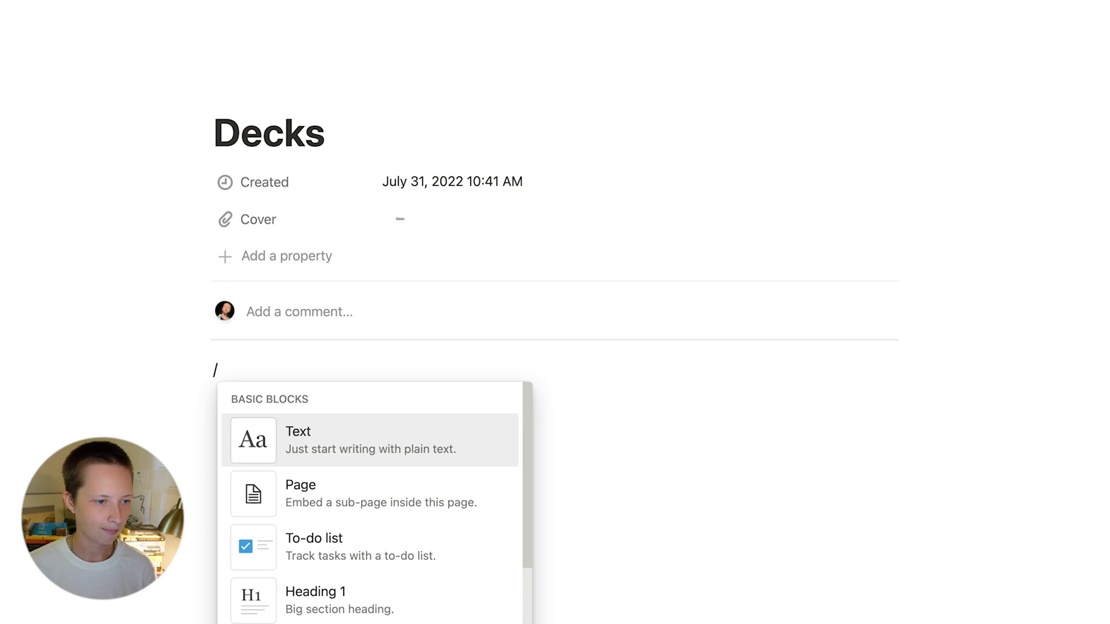
scroll(477, 358, "down", 3)
type("g")
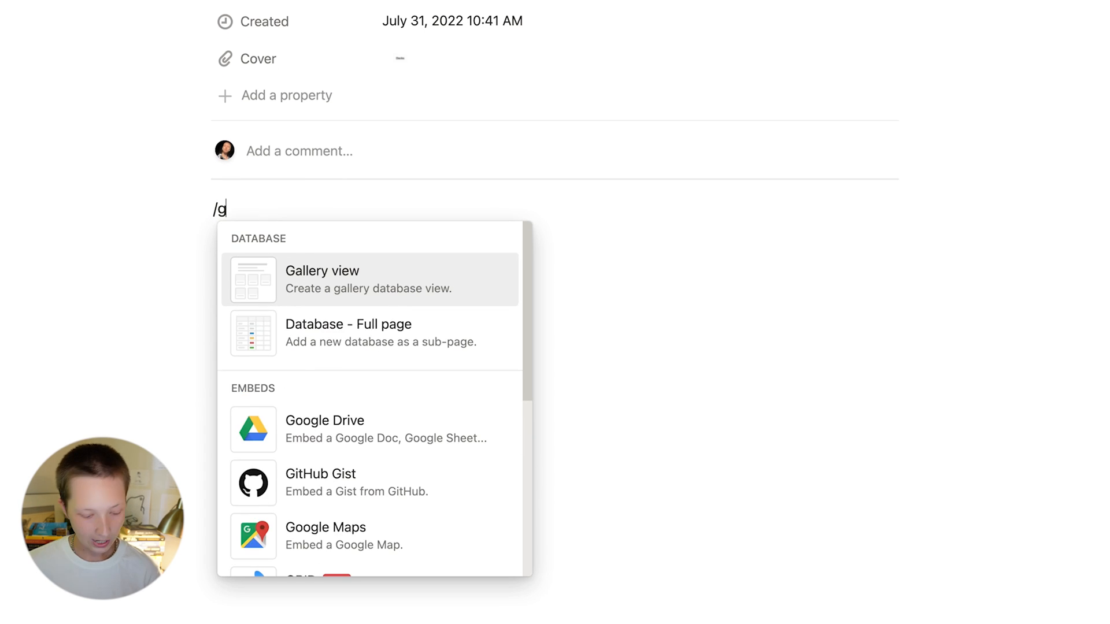
type("aller")
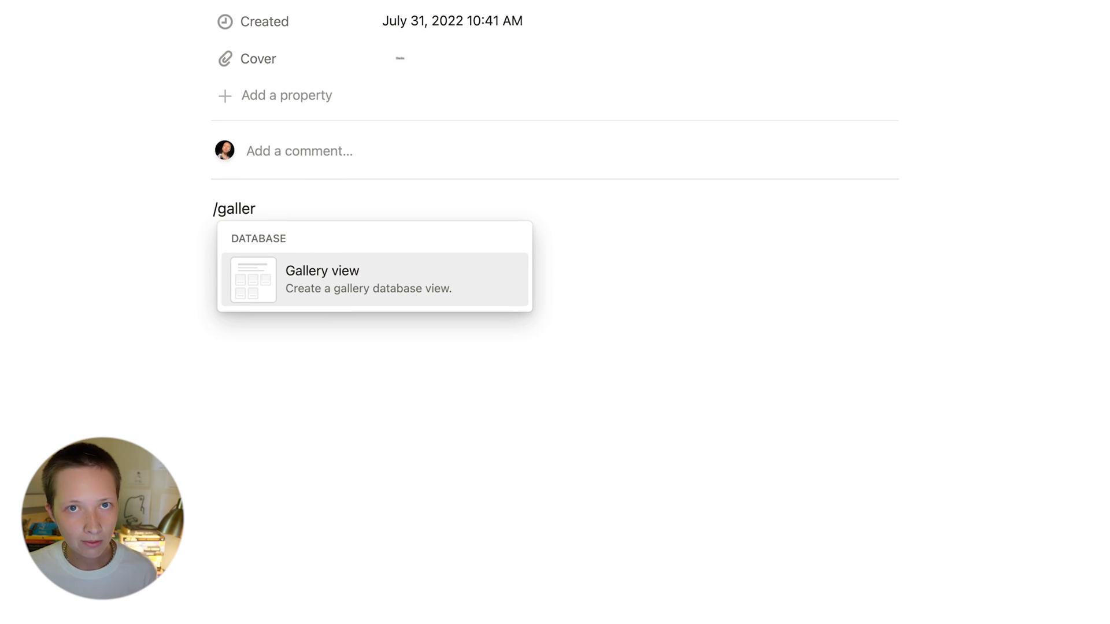
key("Return")
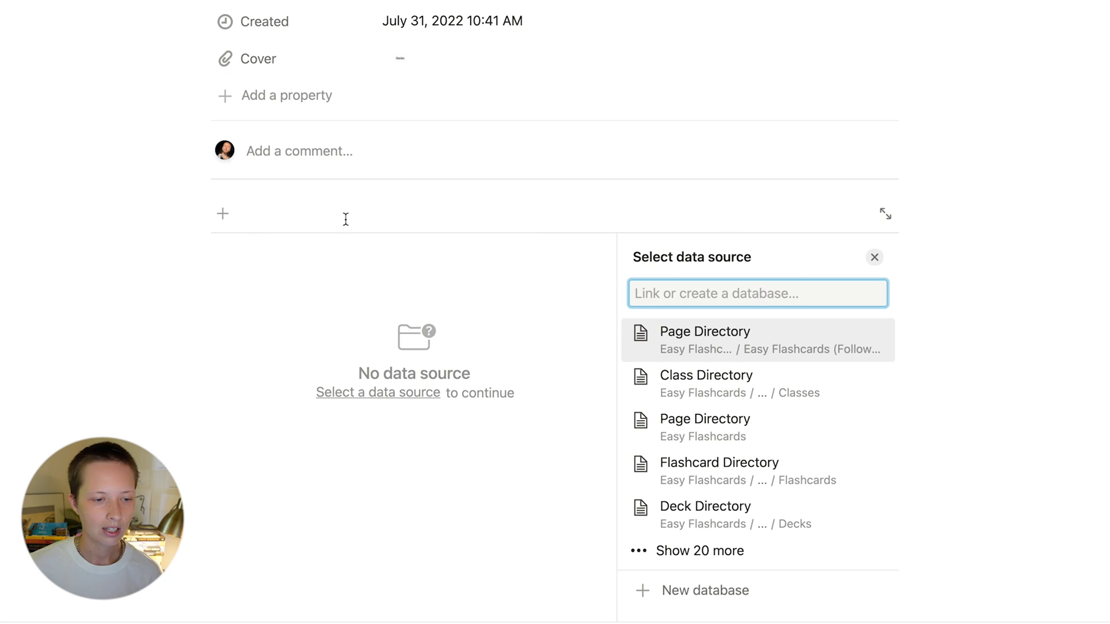
left_click(725, 591)
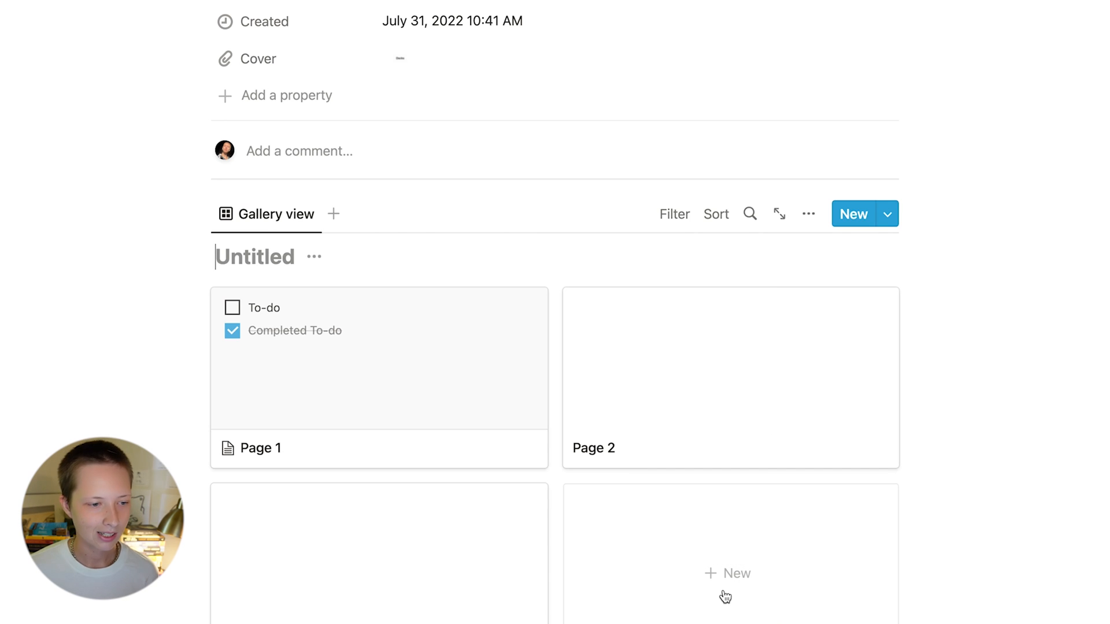
type("Deck Directory")
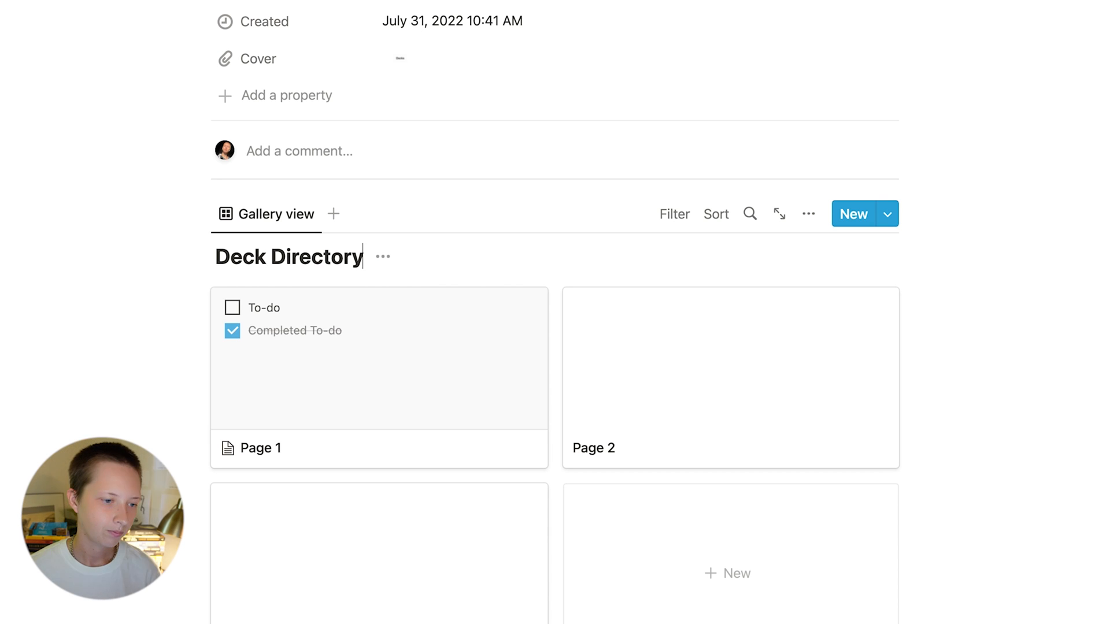
Hide the Deck Directory database title and rename its gallery view as Directory.
left_click(383, 256)
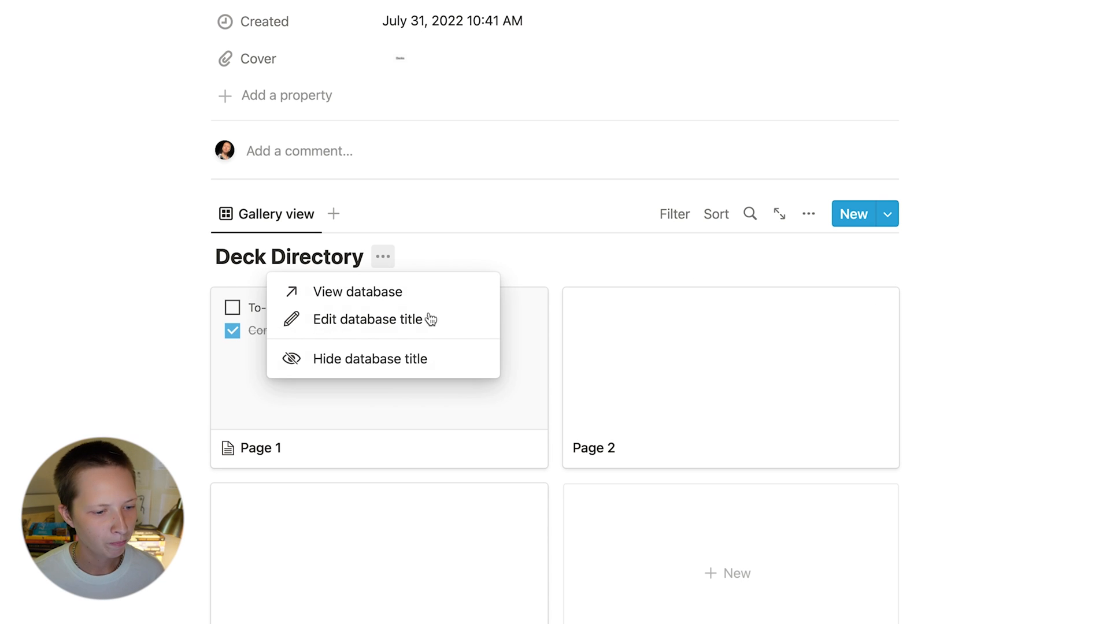
left_click(304, 359)
left_click(264, 219)
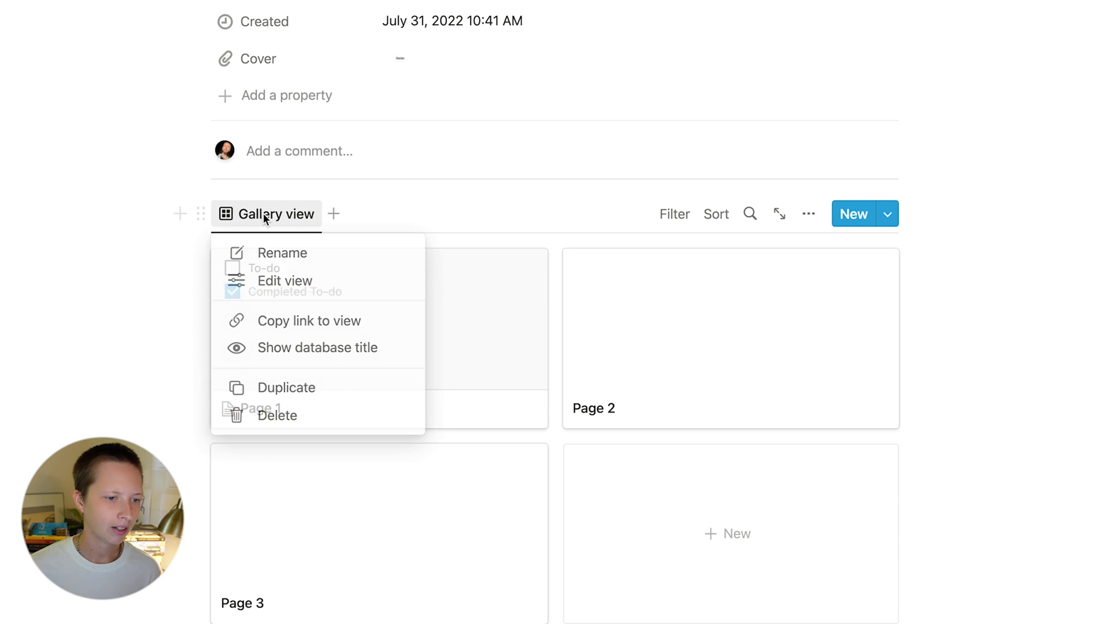
left_click(293, 253)
type("Directory")
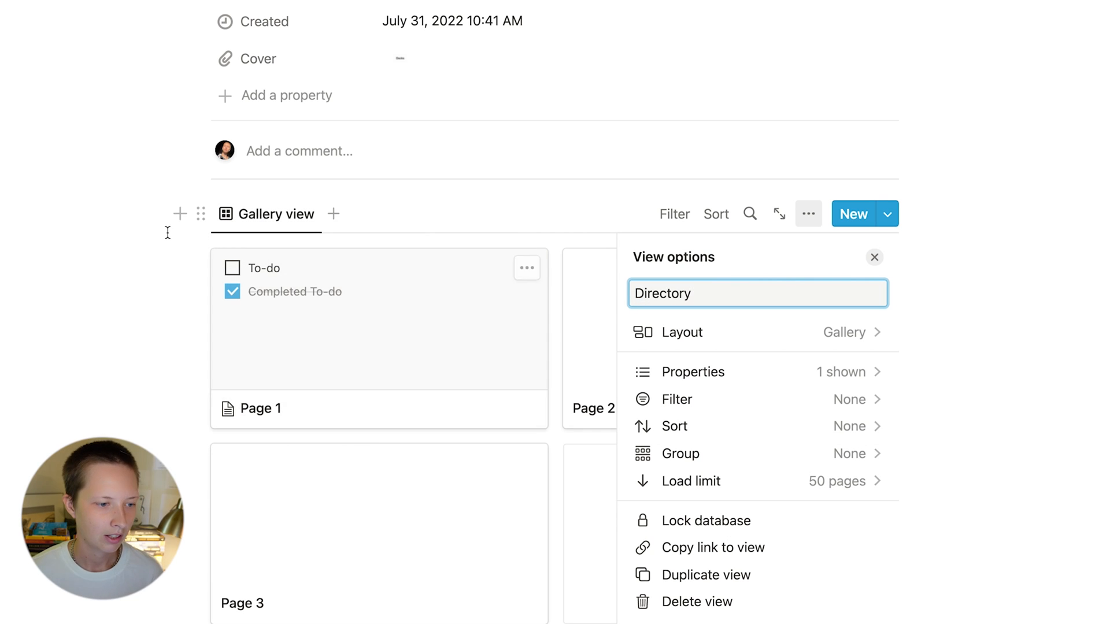
left_click(168, 233)
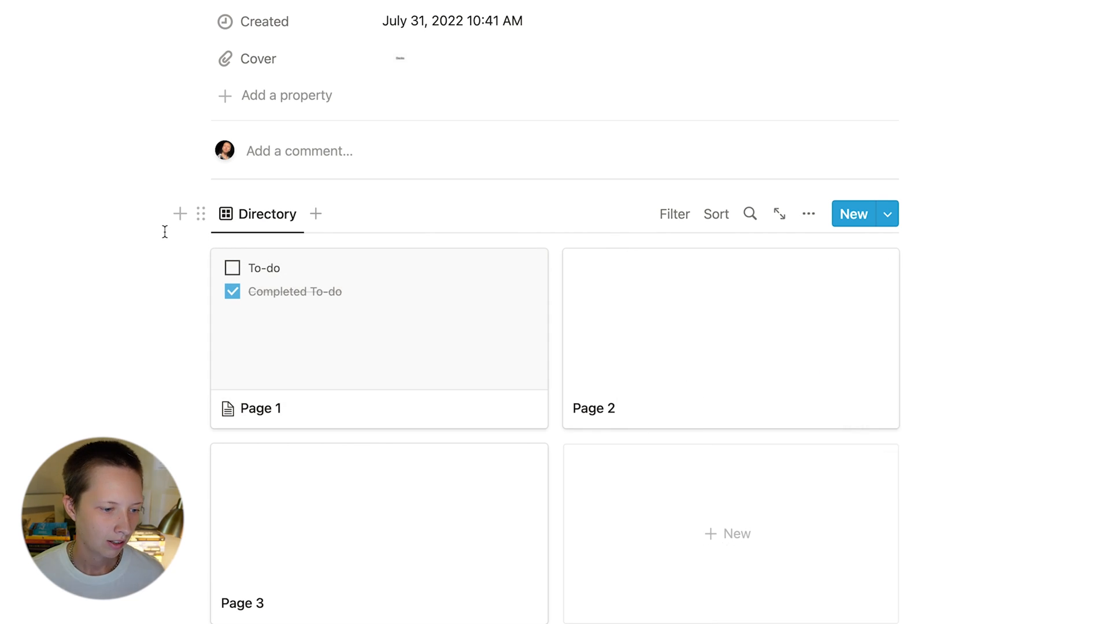
Delete the Page 1 and Page 2 cards from the Decks page's gallery.
scroll(164, 231, "down", 2)
left_click_drag(164, 231, 772, 288)
key("BackSpace")
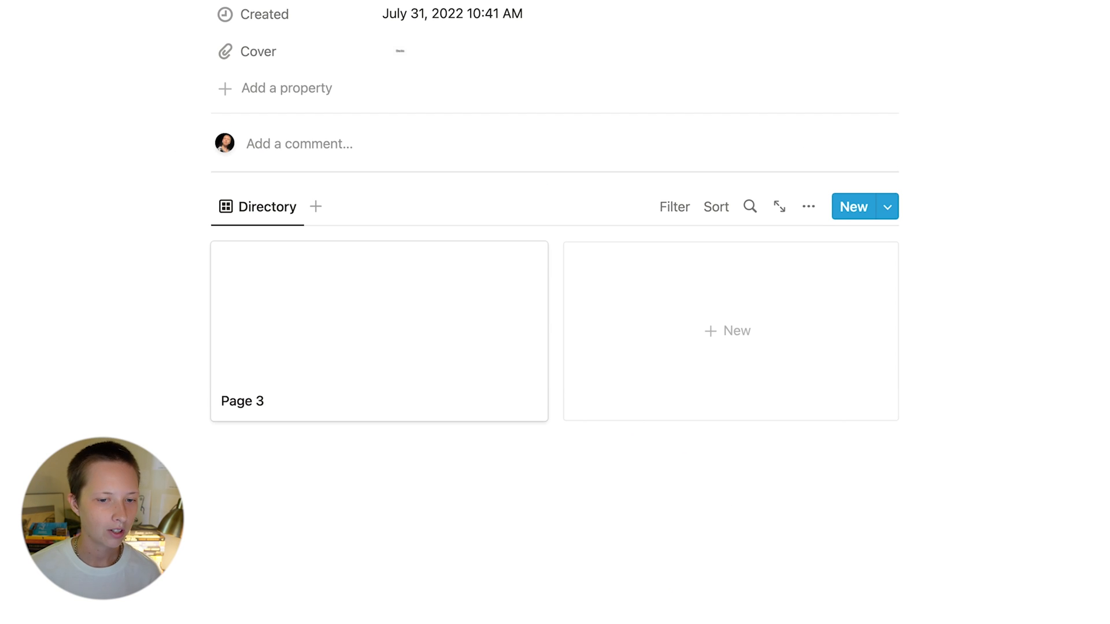
Open the Page 3 card, delete its Tags property and close the card.
left_click(323, 333)
scroll(320, 324, "up", 2)
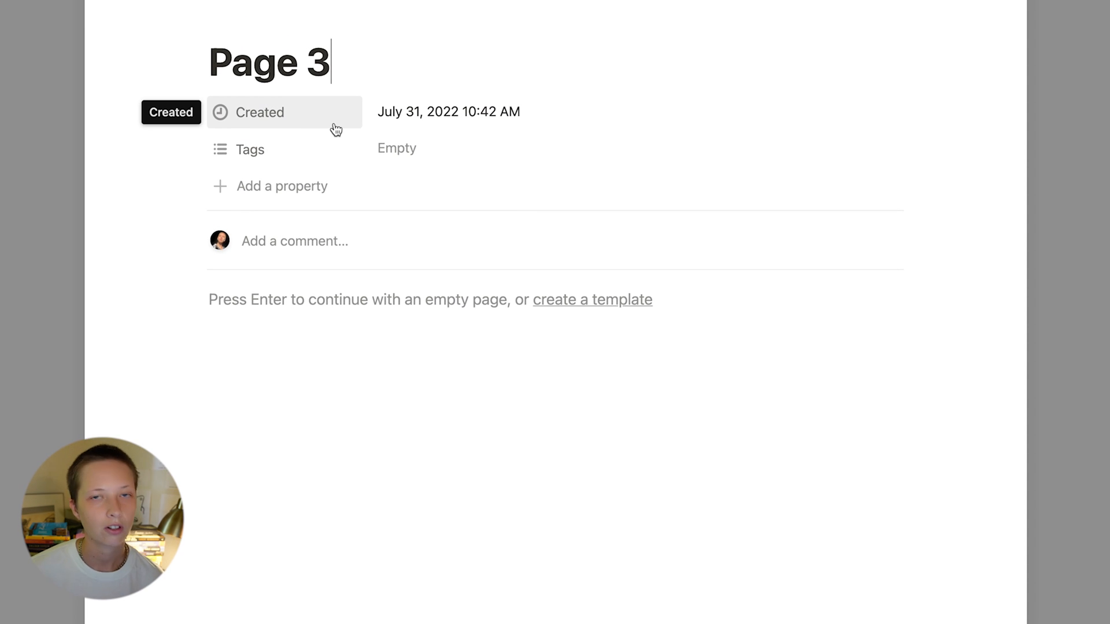
left_click(303, 149)
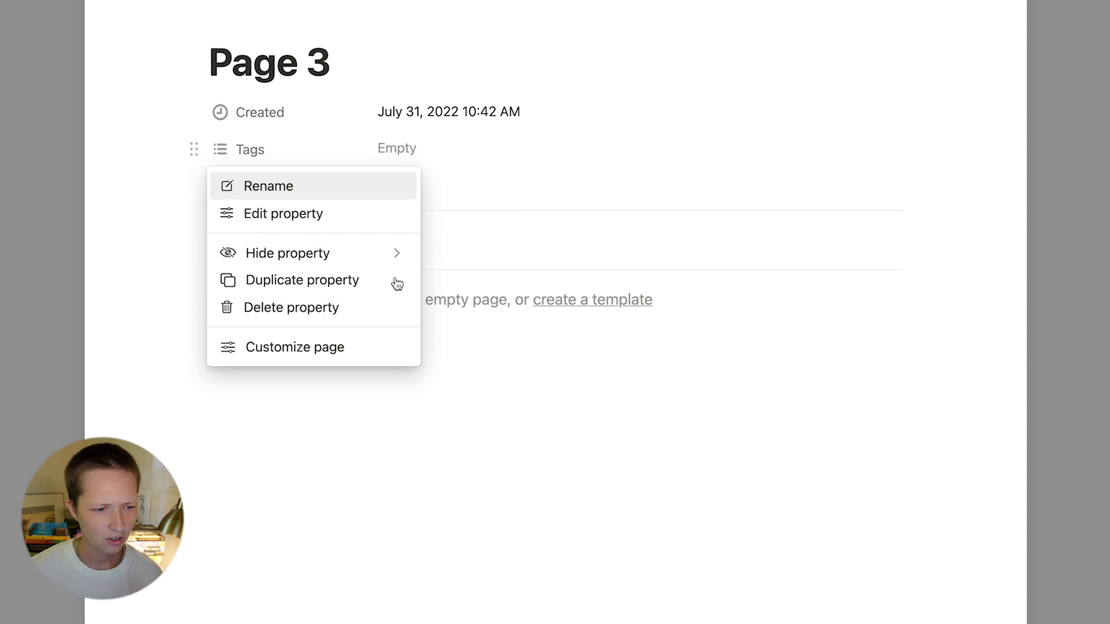
left_click(334, 307)
left_click(470, 325)
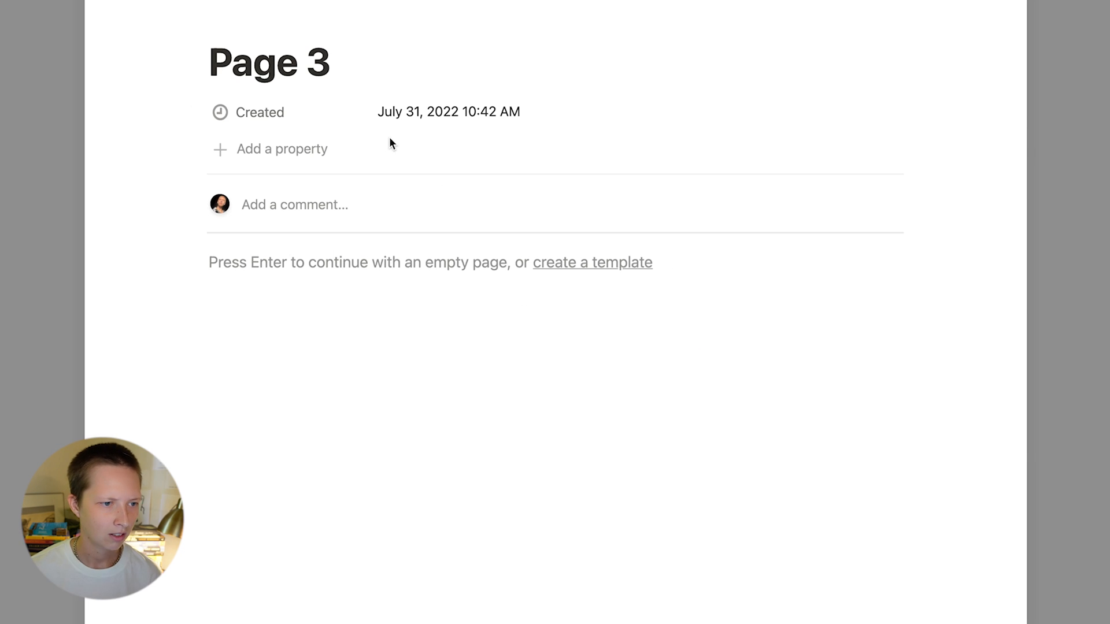
key("Escape")
Rename the Page 3 card as Lexemes and Word Forms and return to the Decks page.
left_click(383, 491)
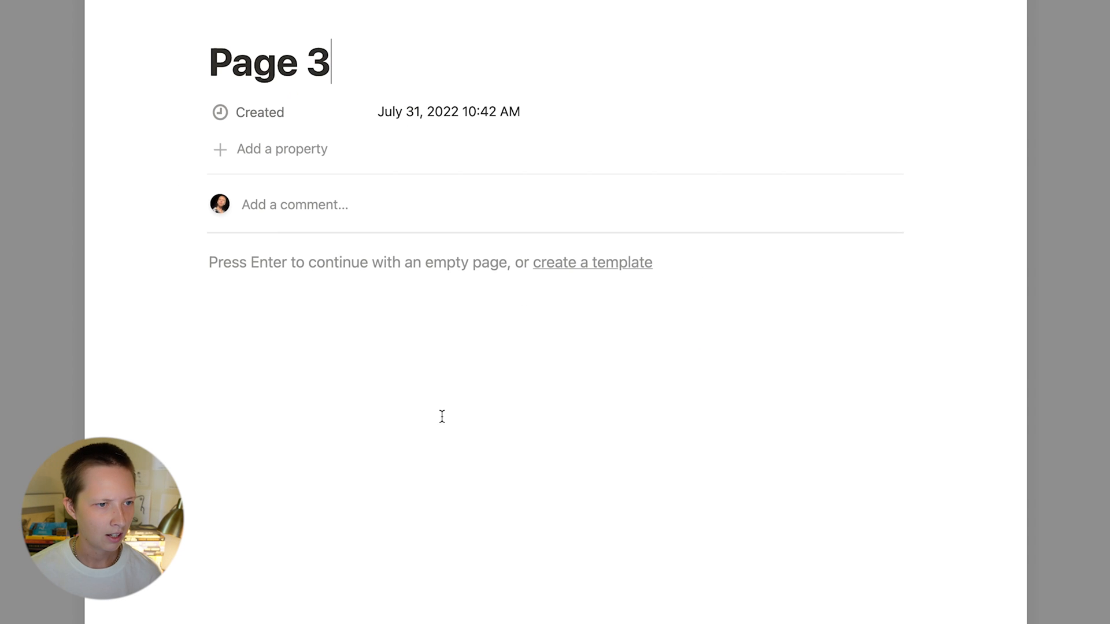
triple_click(268, 60)
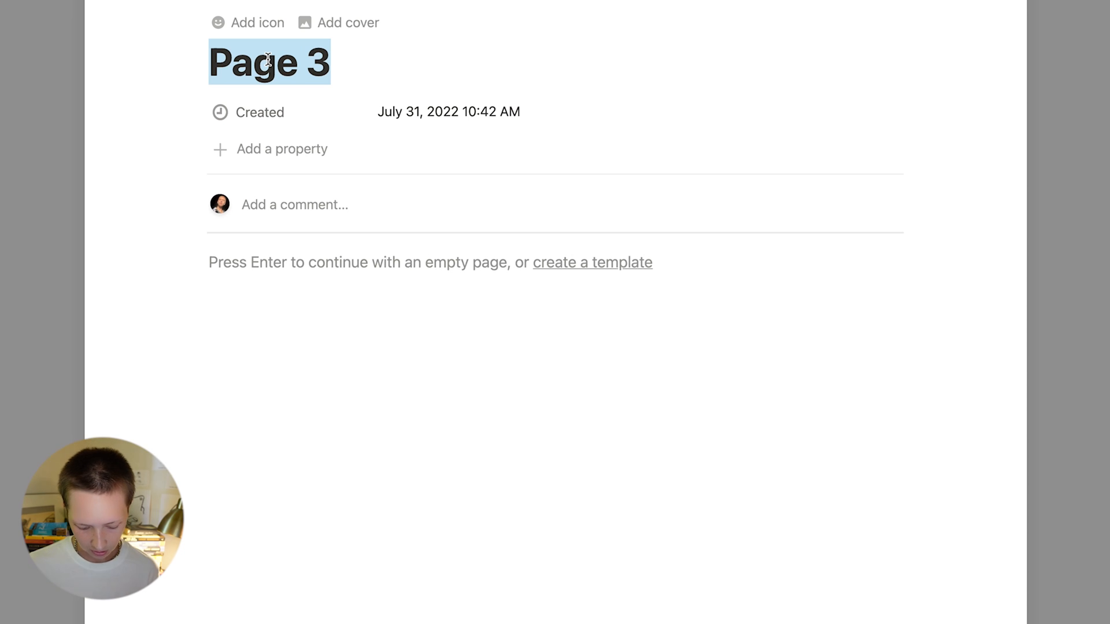
type("Lexemes")
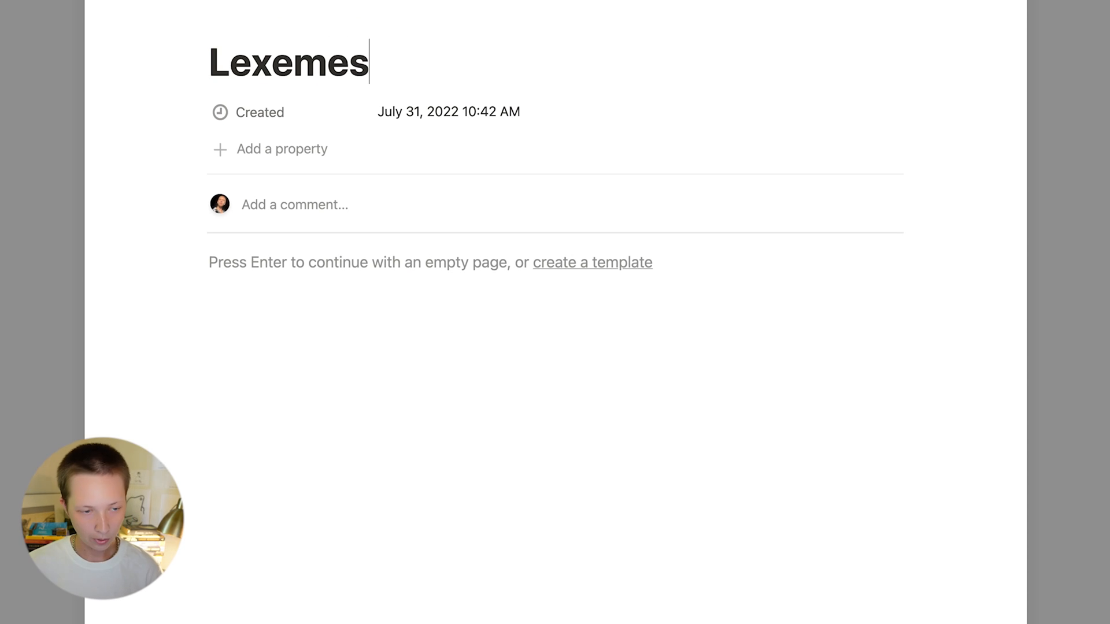
type(" and Word")
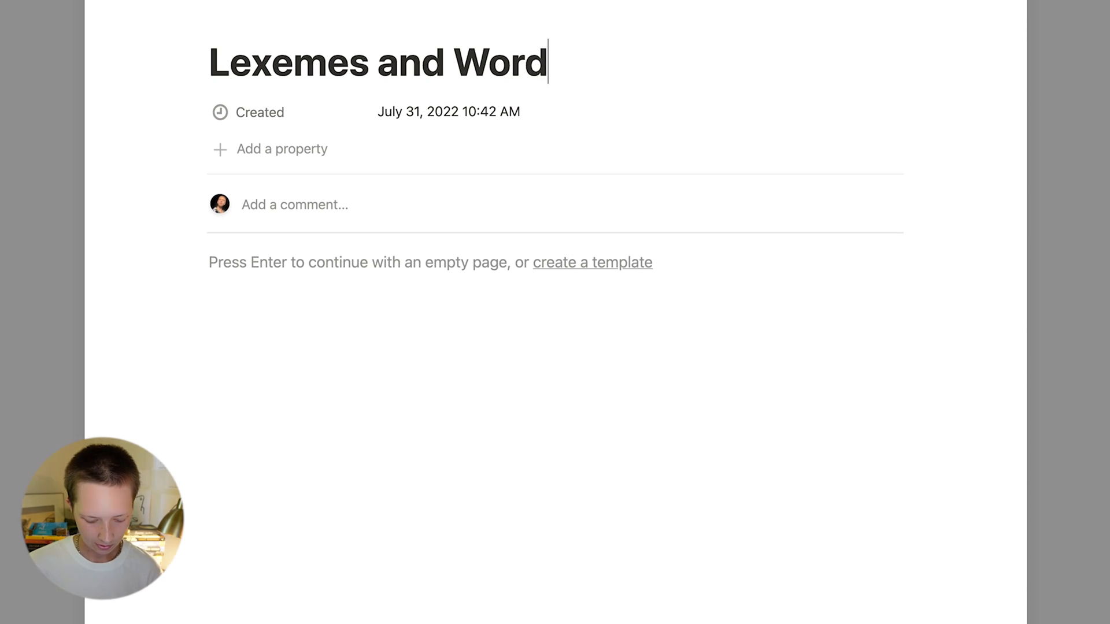
type(" Forms")
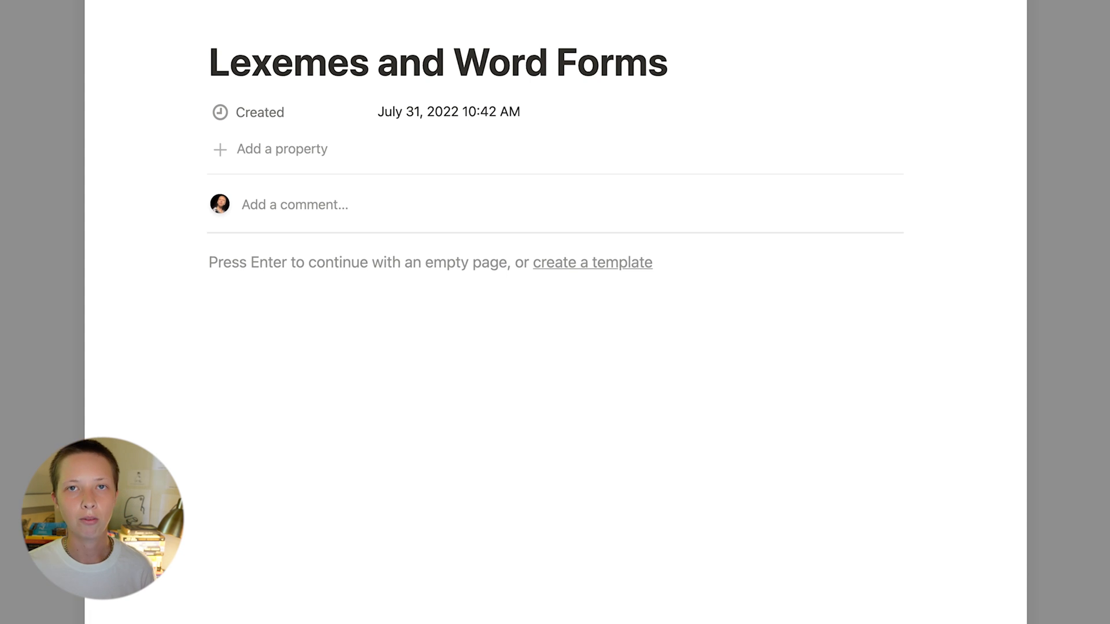
key("Escape")
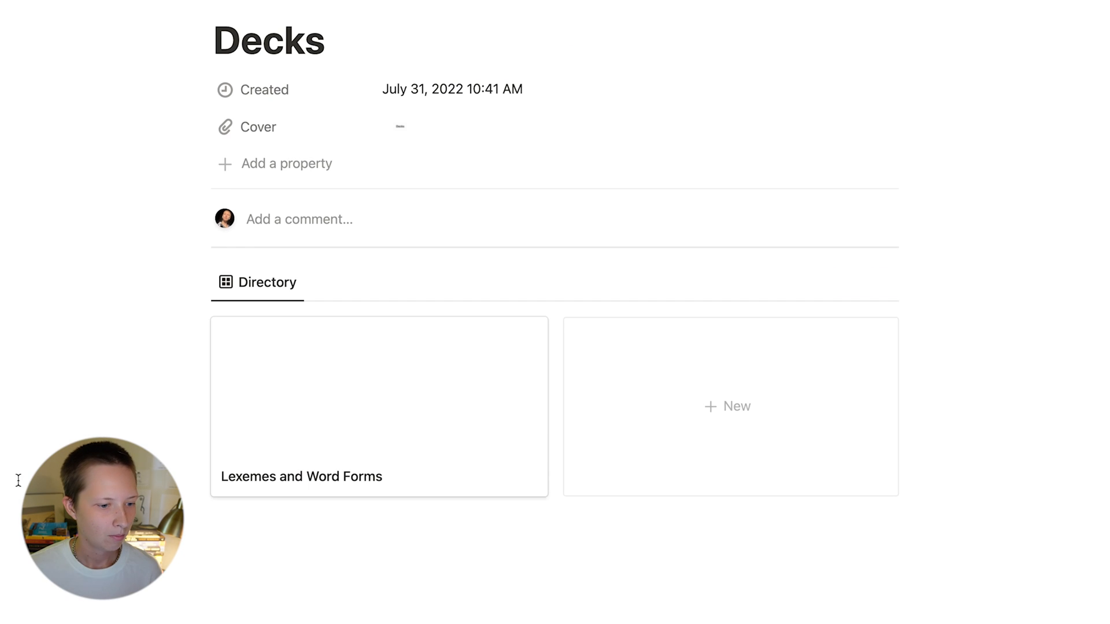
Add a deck card named Affixes, Bases, and Roots to the gallery and close it.
left_click(632, 434)
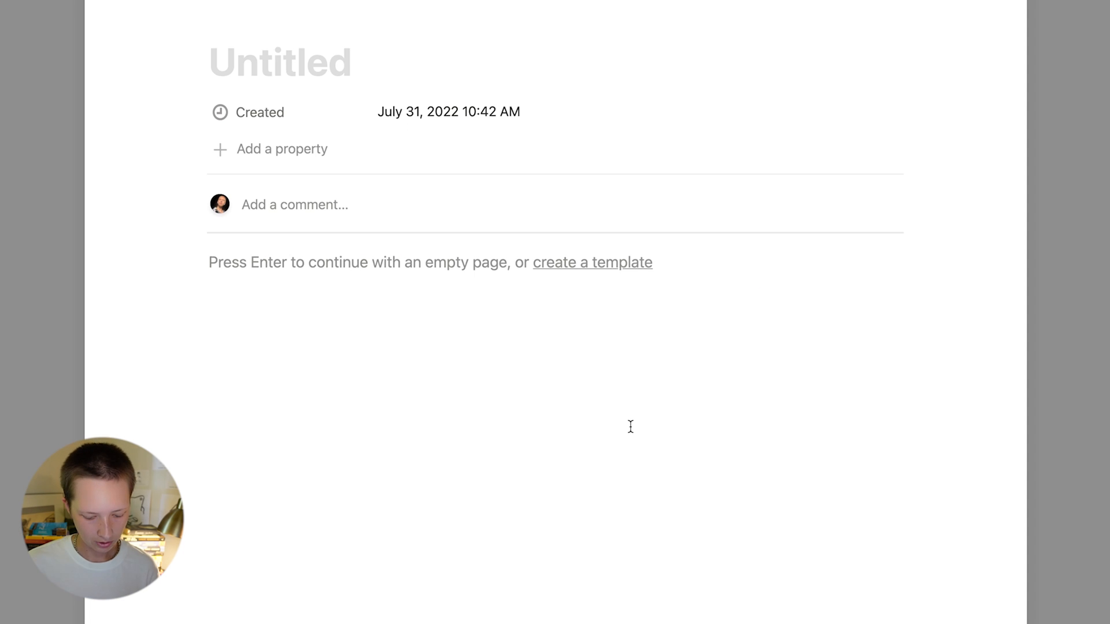
type("Affixes, Bases,")
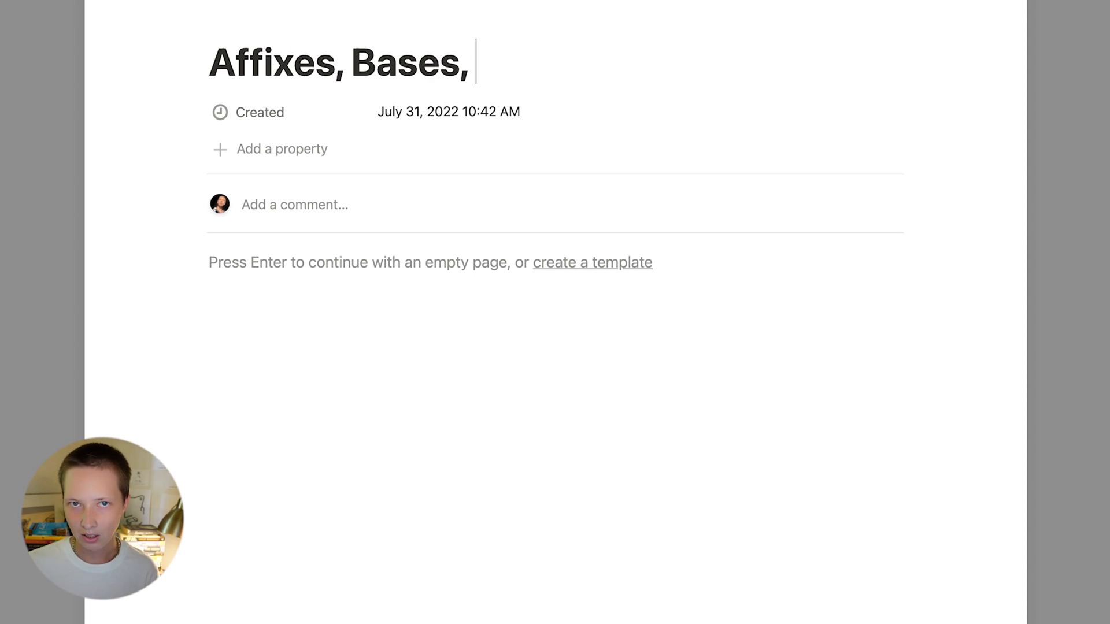
type(" and Roots")
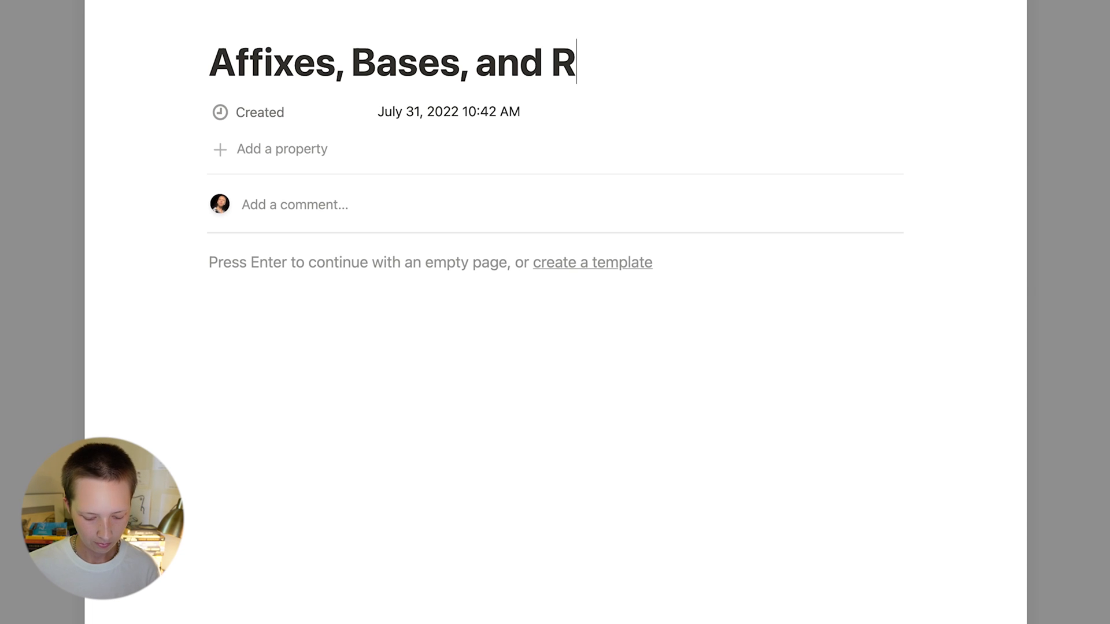
left_click(8, 424)
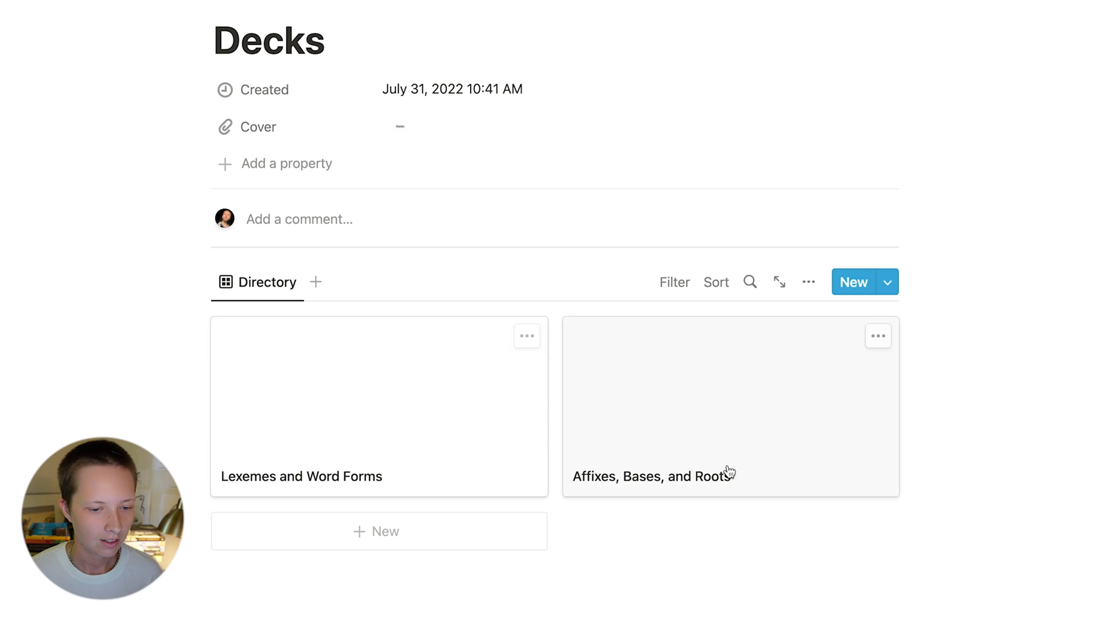
Add another deck card named Directional Anatomy Terms and close it.
left_click(381, 538)
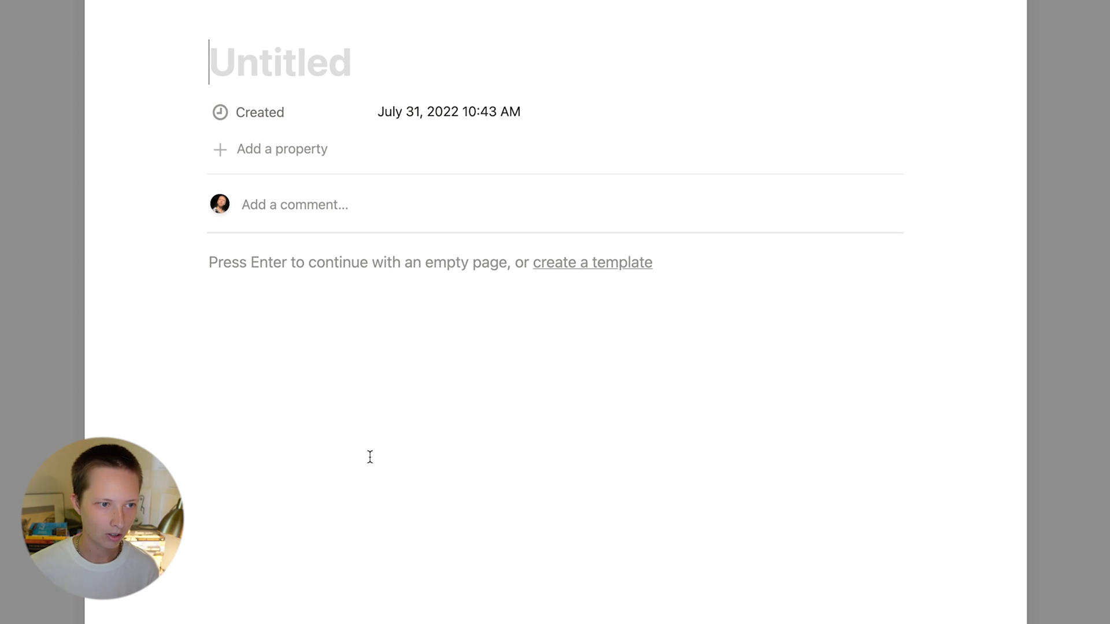
type("Directional An")
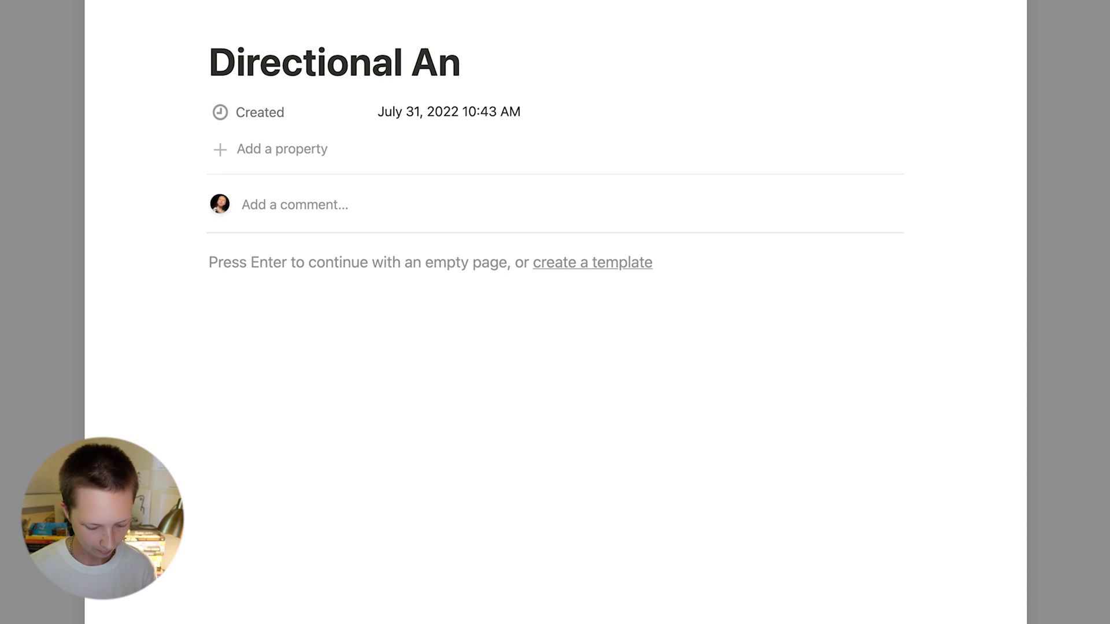
type("atomy Terms")
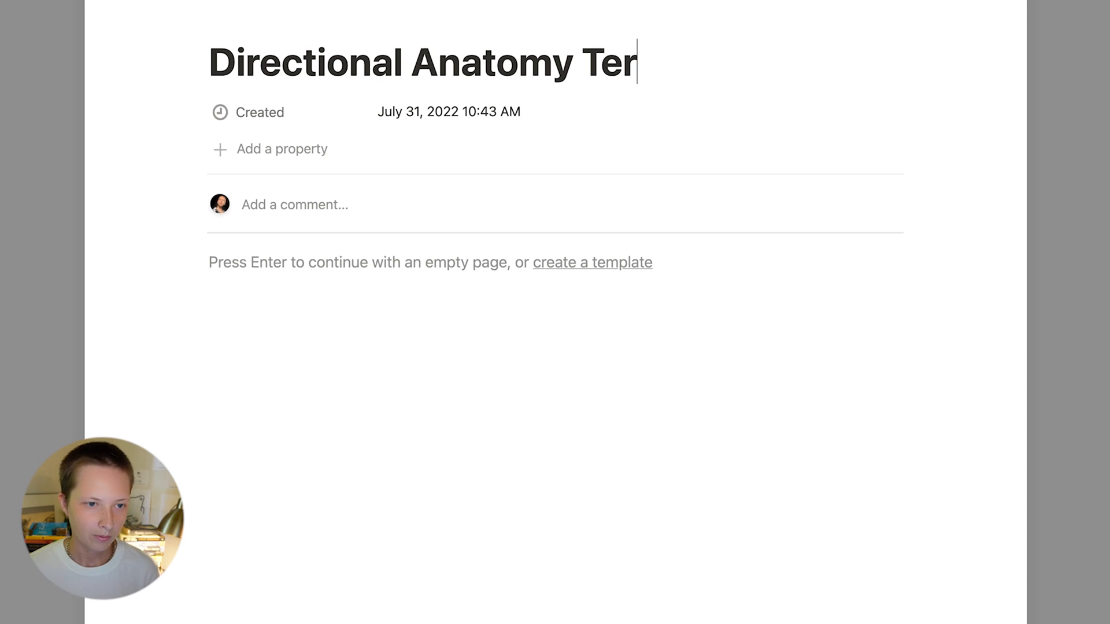
left_click(12, 389)
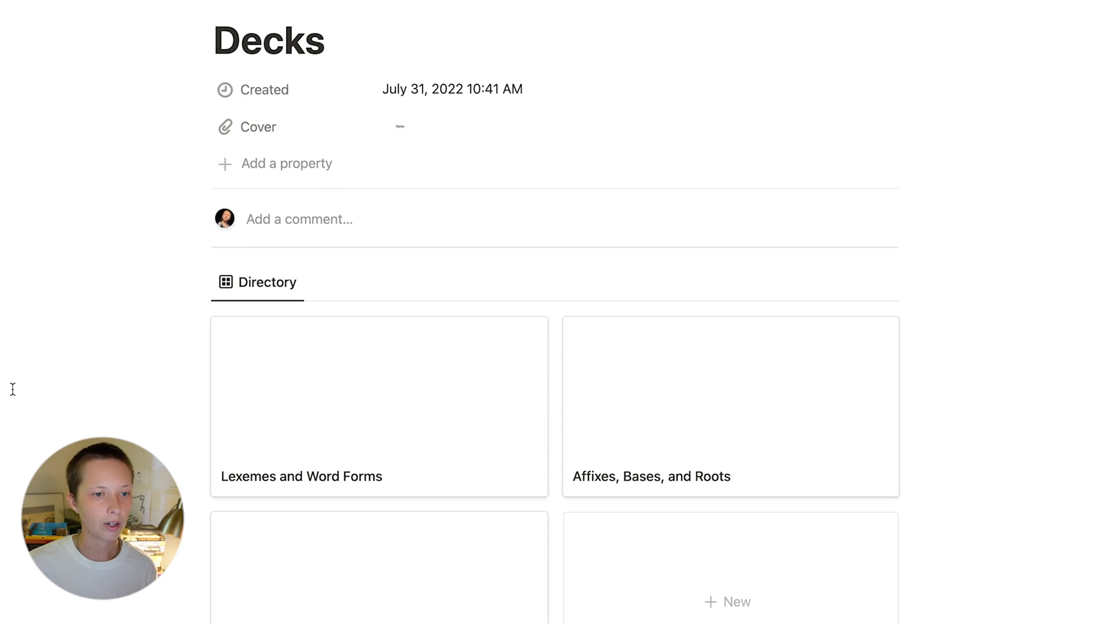
Set the deck gallery's card preview to None and make its cards small in the layout options.
scroll(12, 388, "down", 2)
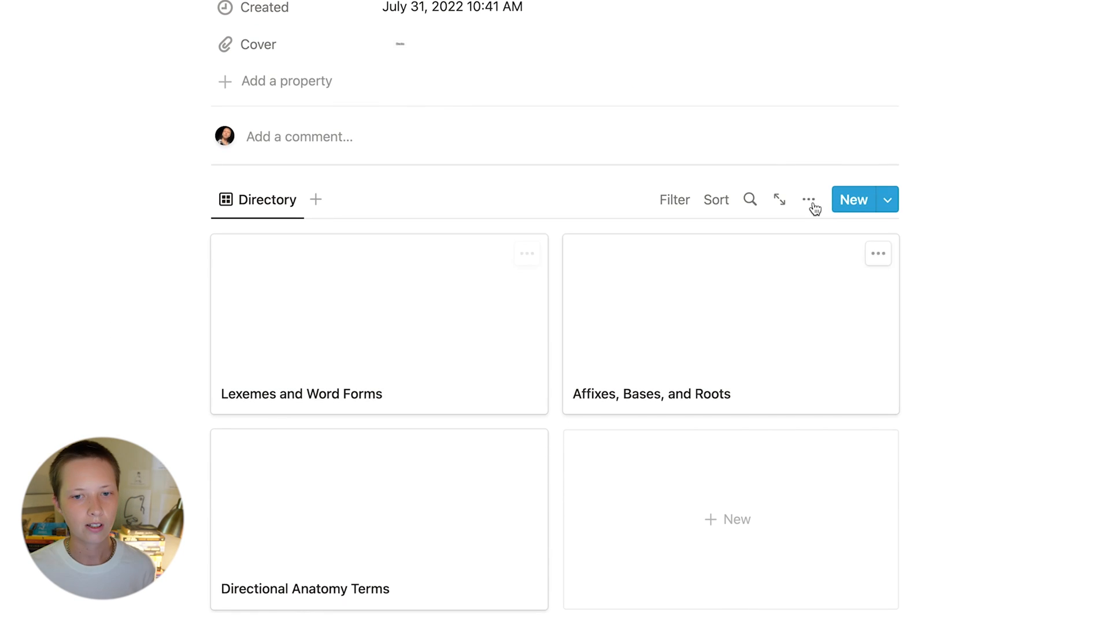
left_click(811, 202)
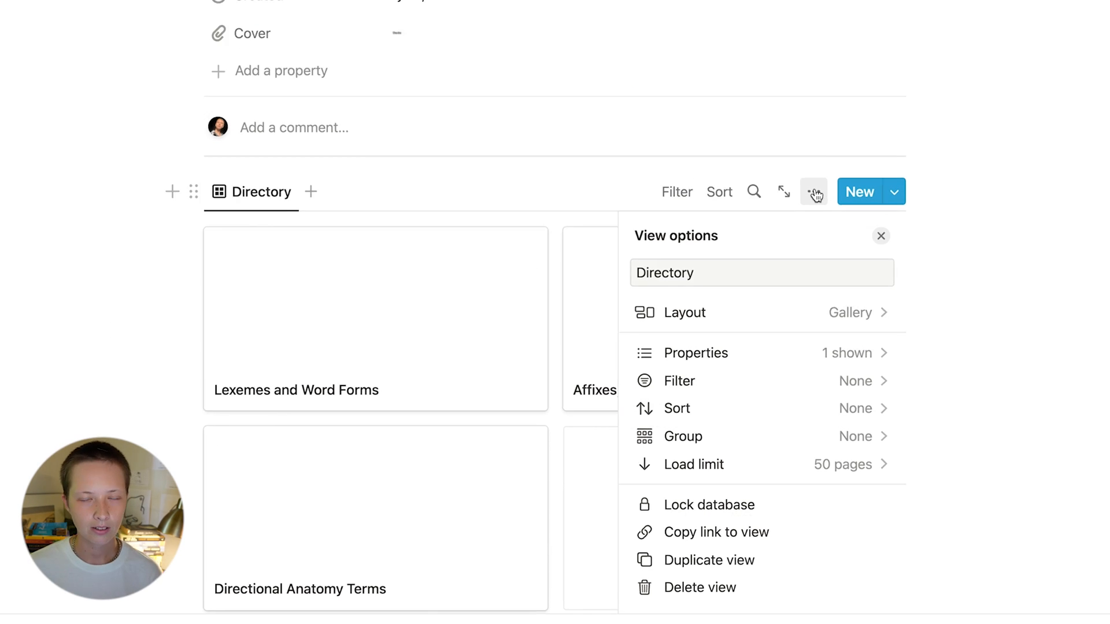
left_click(885, 213)
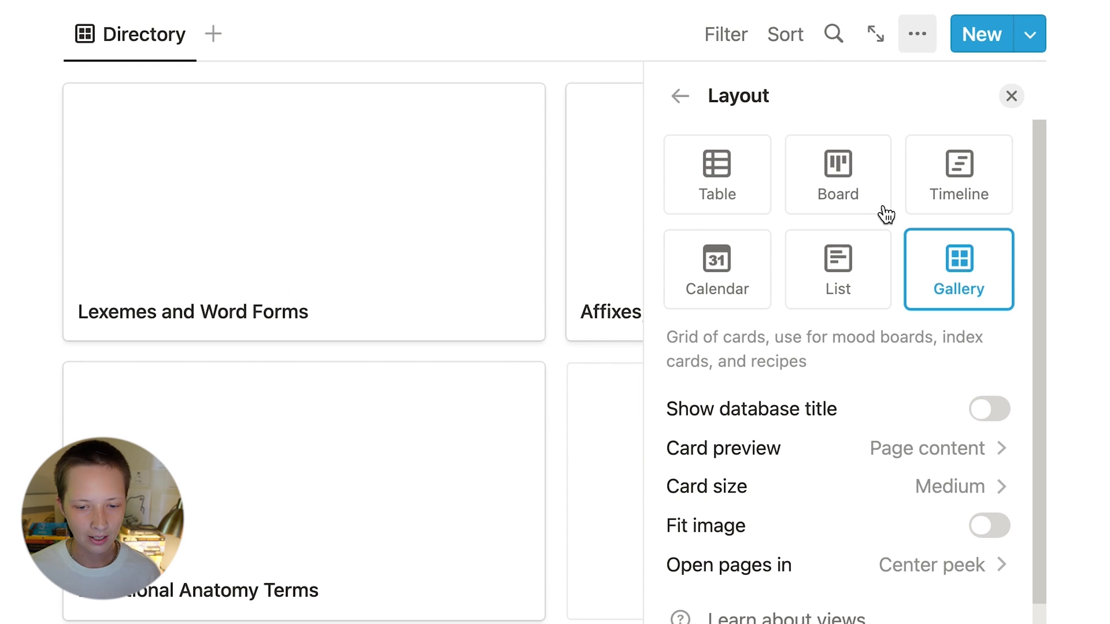
scroll(847, 457, "down", 1)
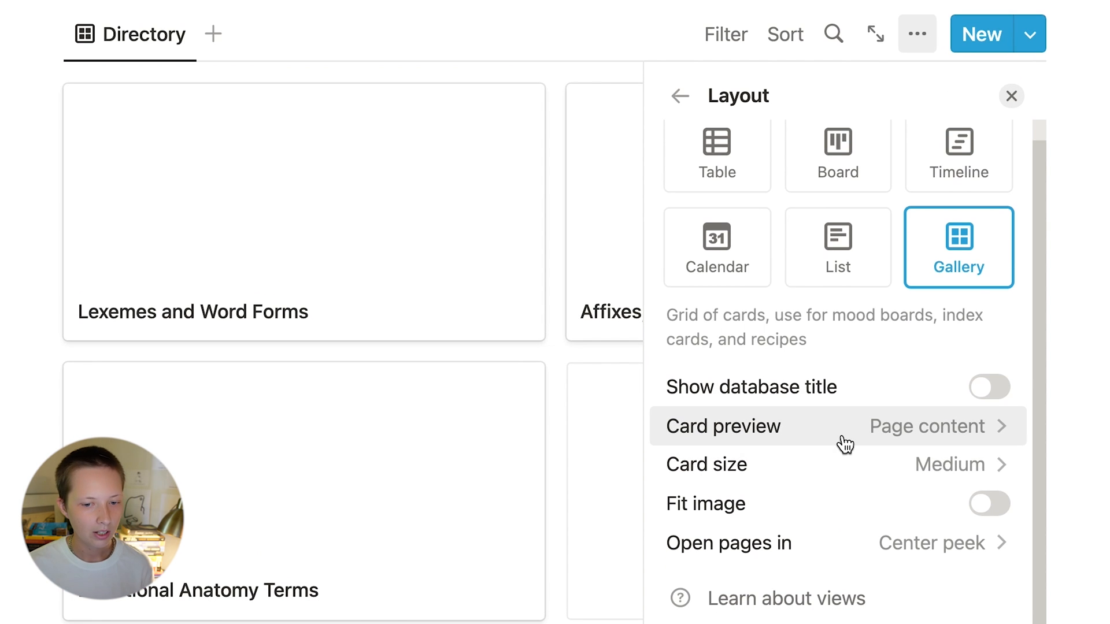
left_click(841, 433)
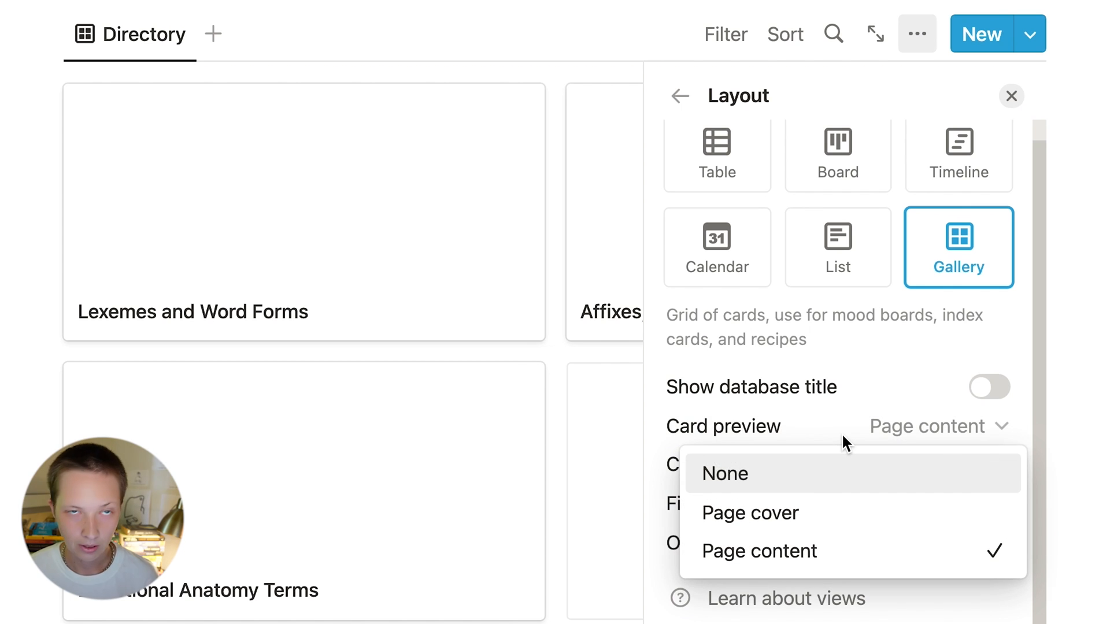
left_click(798, 486)
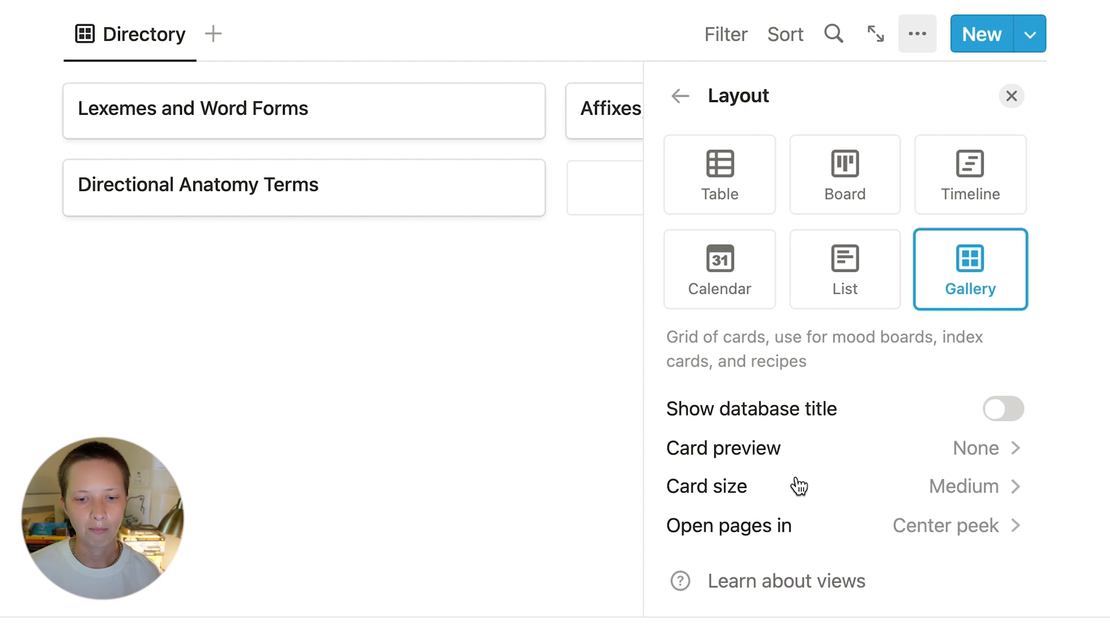
left_click(826, 498)
left_click(778, 530)
key("Escape")
scroll(781, 347, "up", 2)
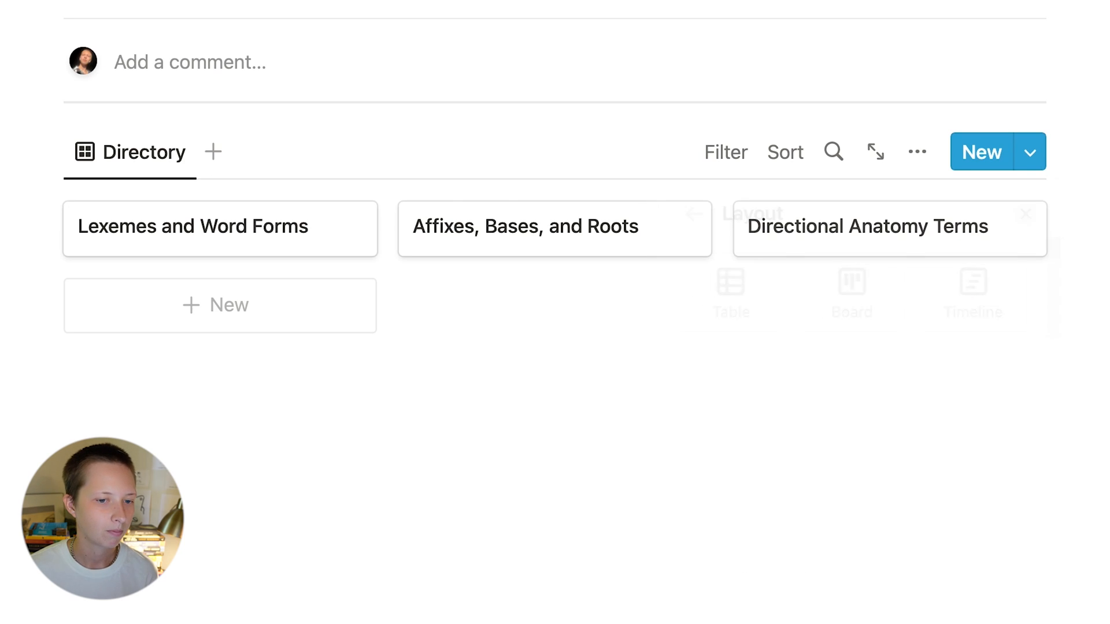
Sort the deck gallery by Created in ascending order and collapse the sort and filter bar.
left_click(787, 160)
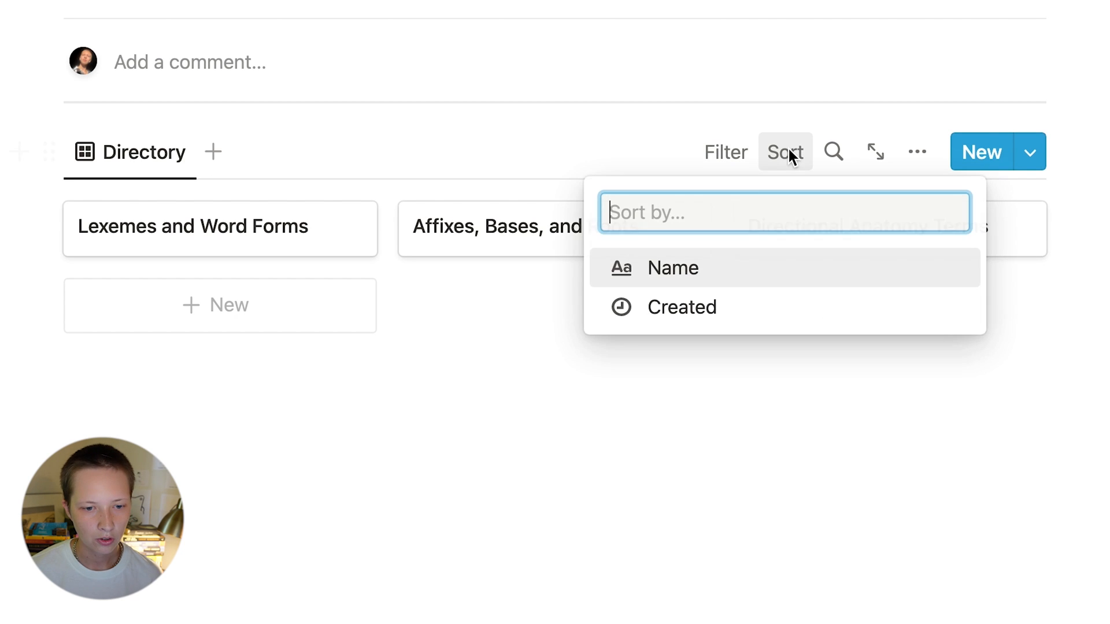
left_click(682, 308)
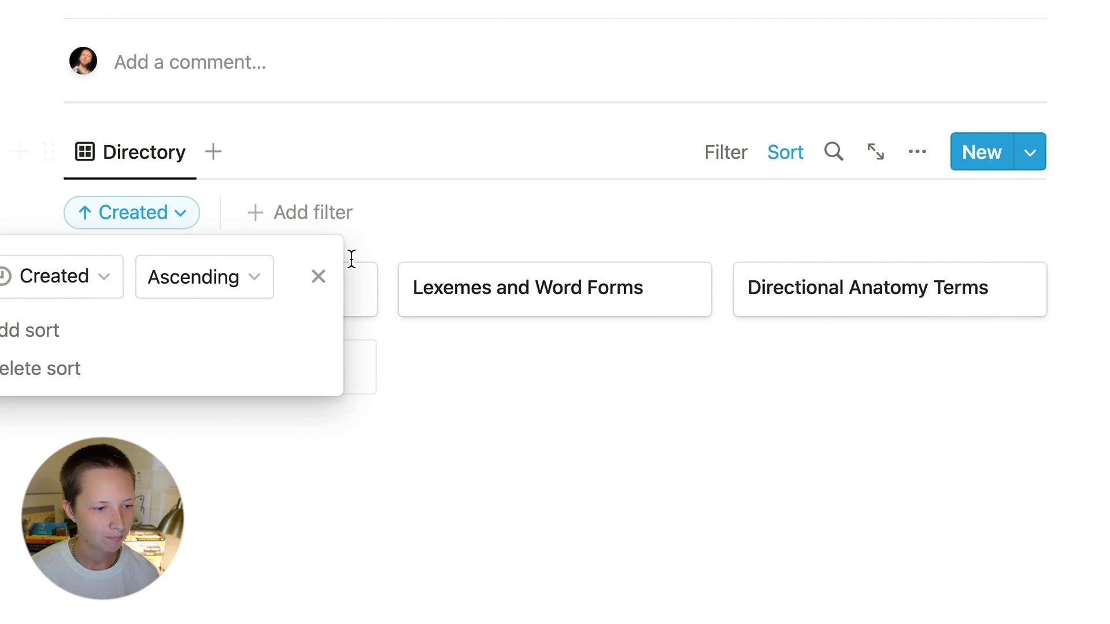
left_click(1097, 160)
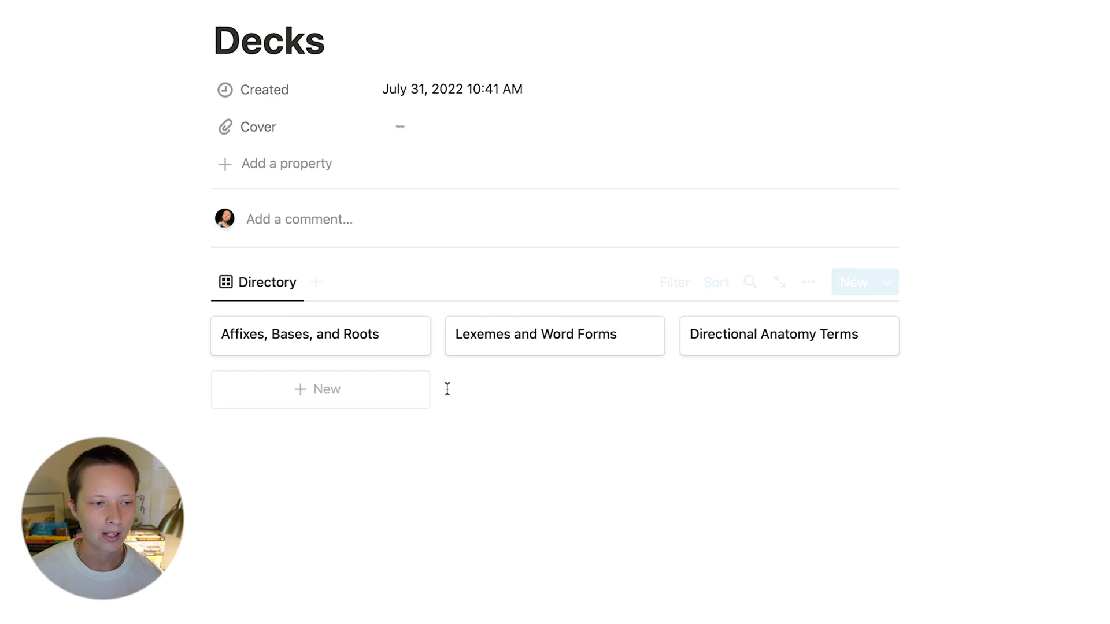
Open the Affixes, Bases, and Roots deck as a full page and add a Class relation property that targets the Class Directory.
left_click(267, 347)
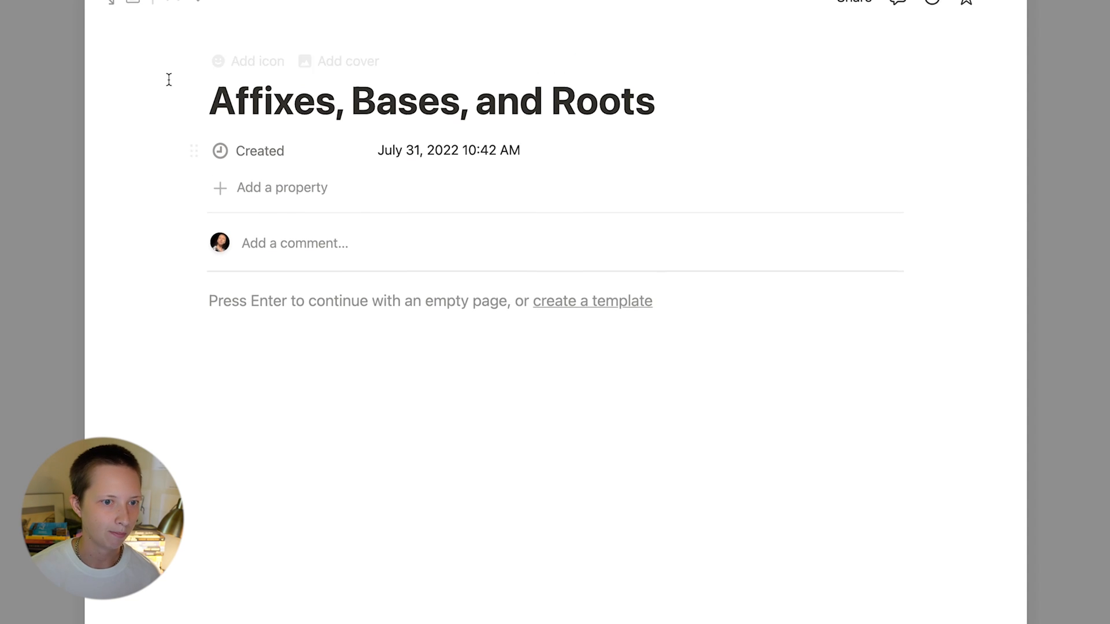
left_click(109, 50)
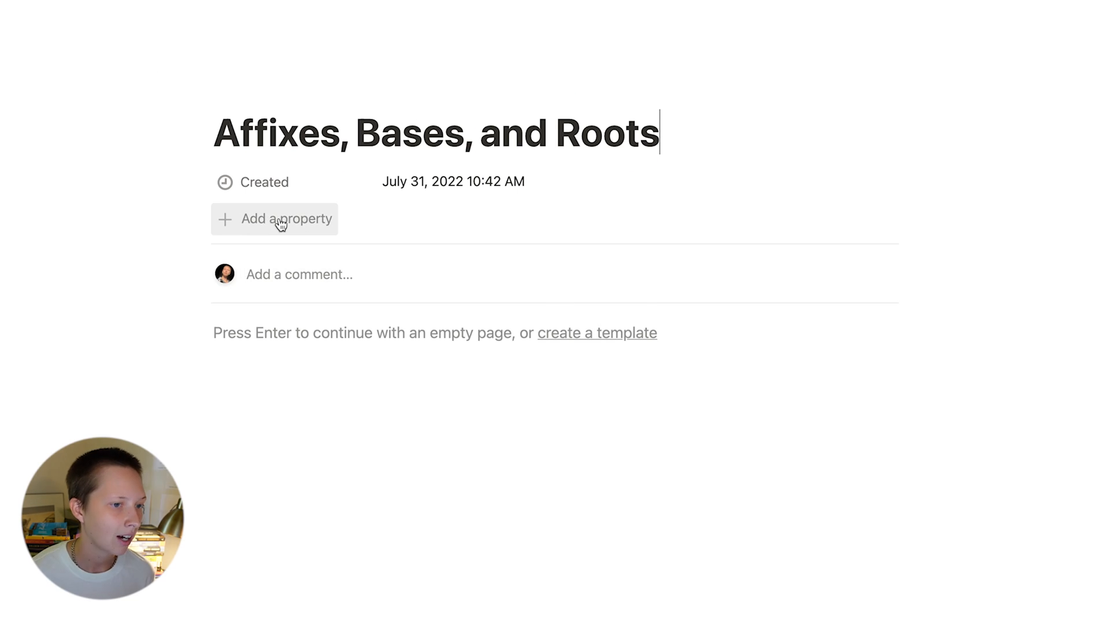
left_click(253, 230)
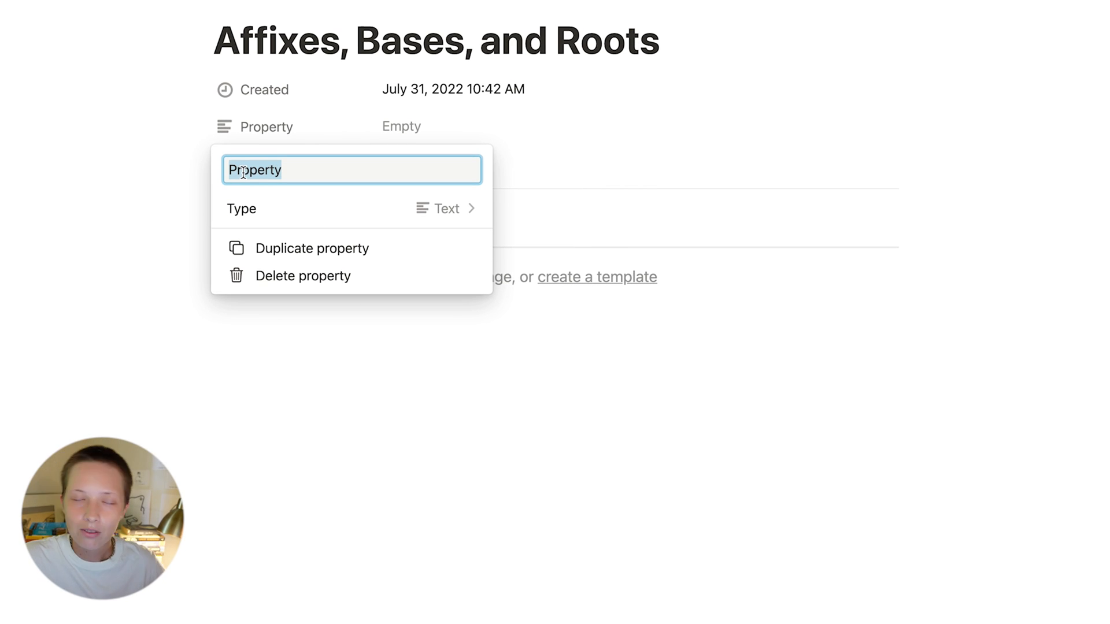
type("Class")
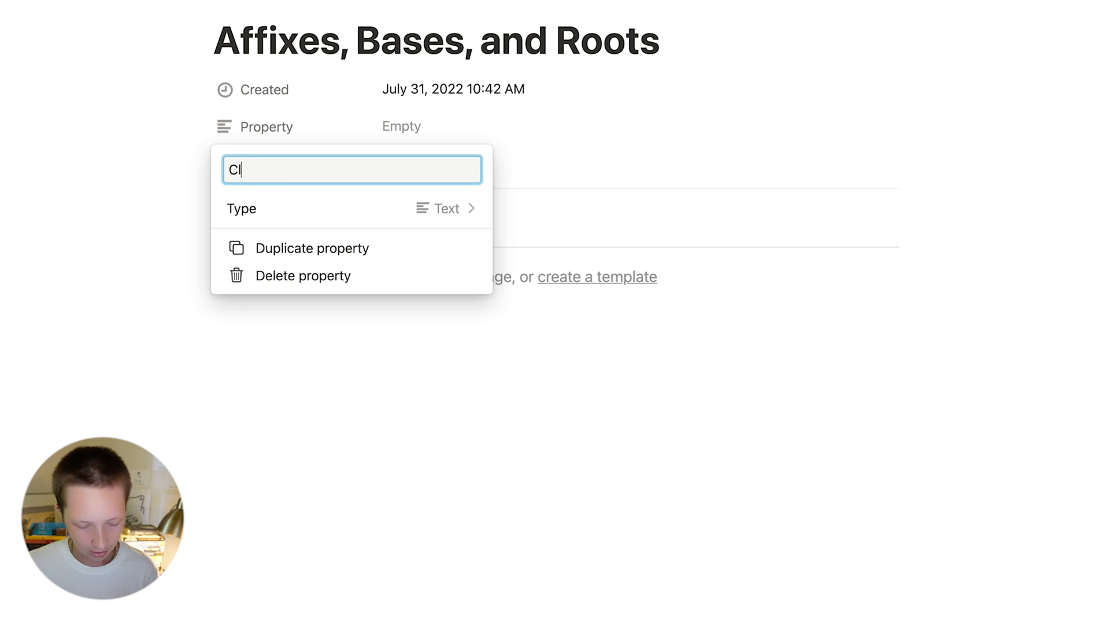
left_click(369, 215)
scroll(351, 452, "down", 1)
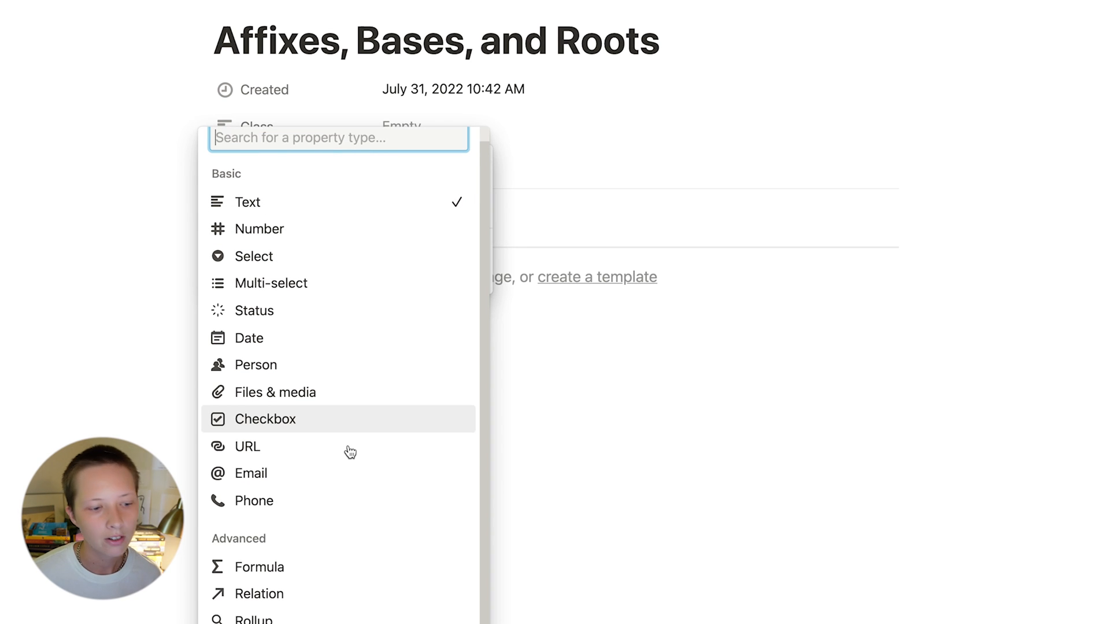
left_click(308, 595)
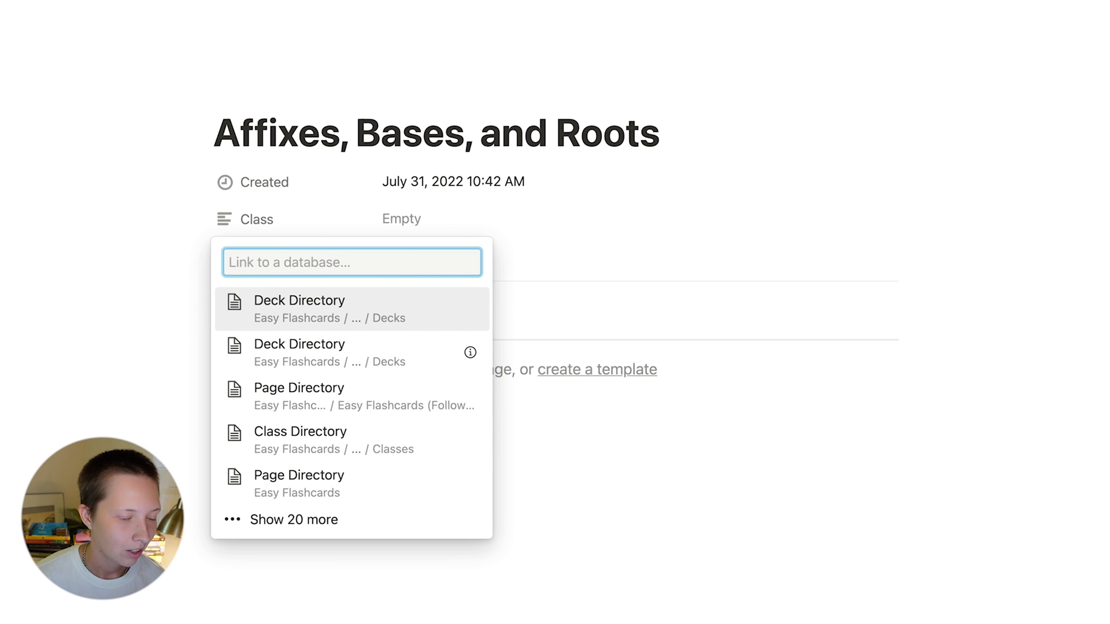
left_click(302, 521)
left_click(309, 360)
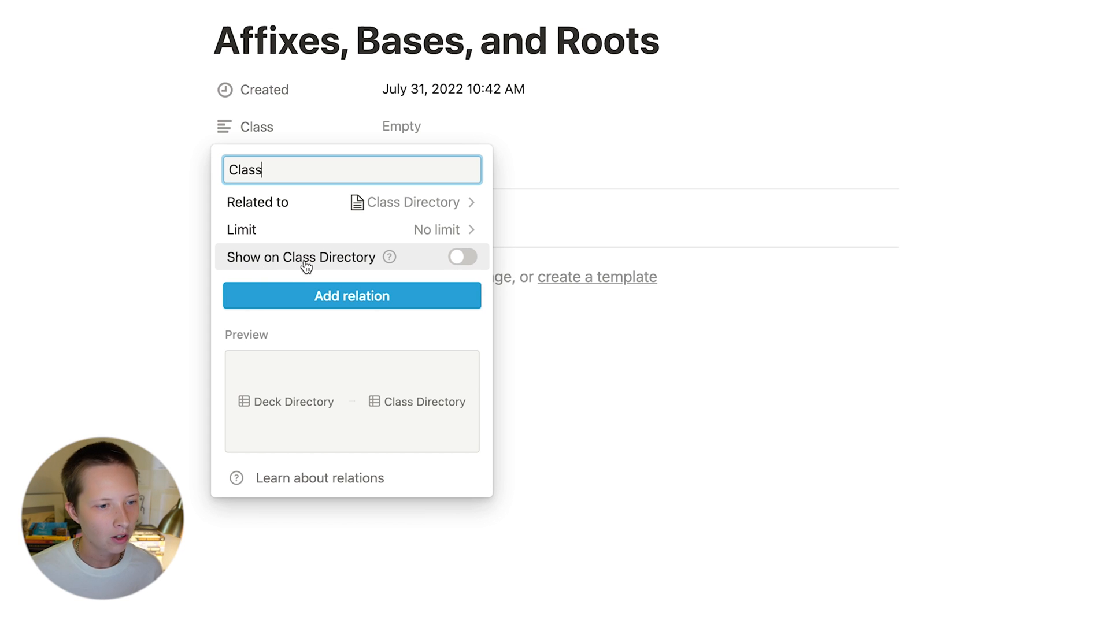
Show the relation on the Class Directory with the related property named Deck, and add the relation.
left_click(462, 257)
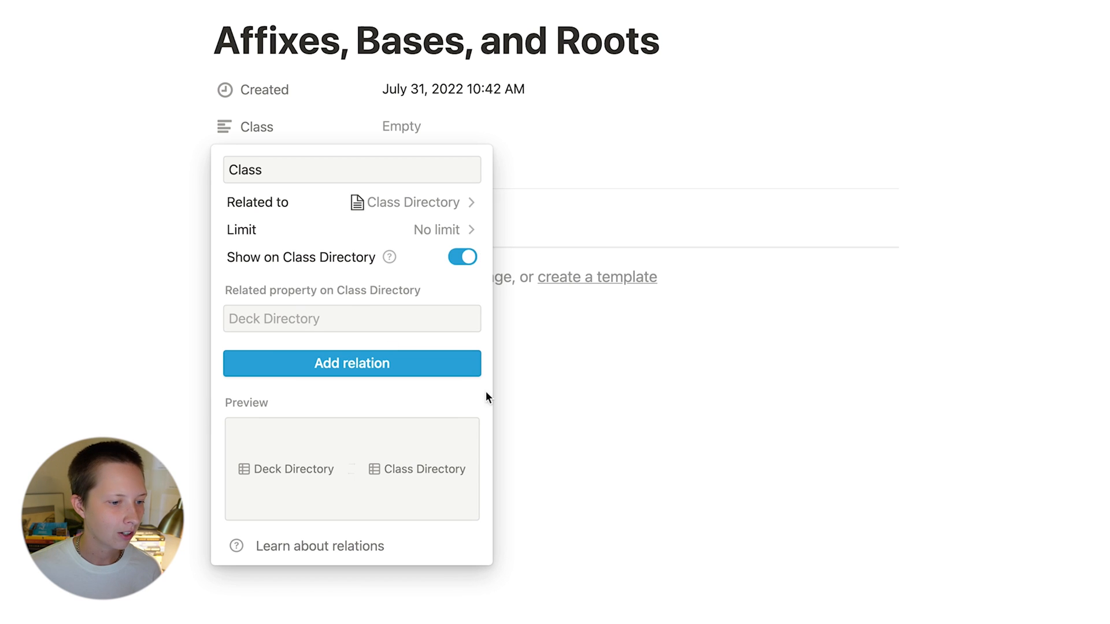
left_click(263, 328)
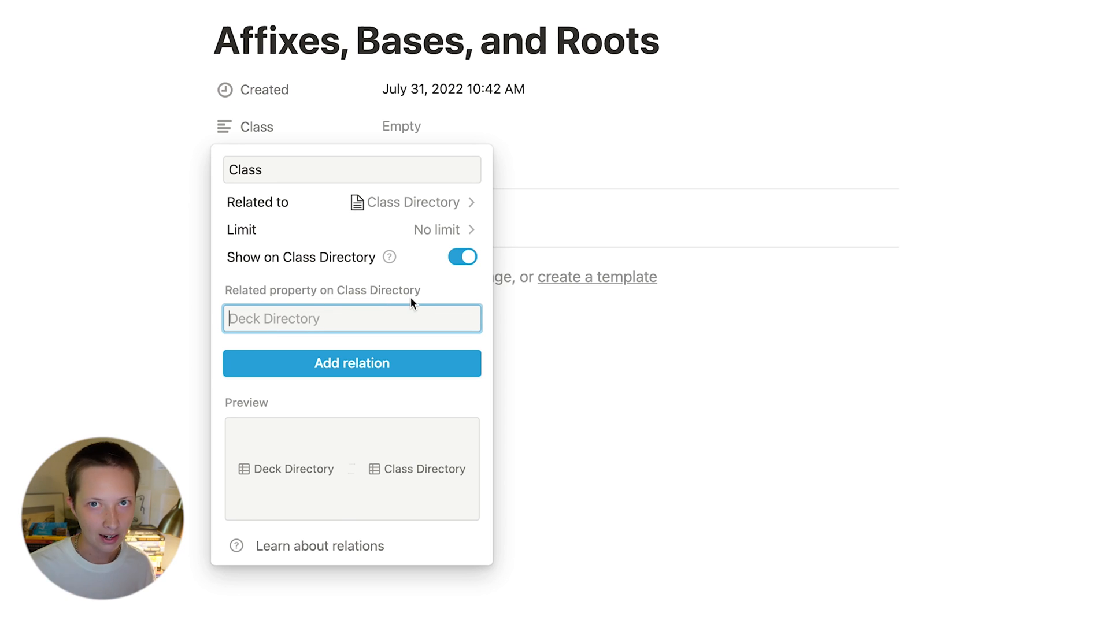
type("Decks")
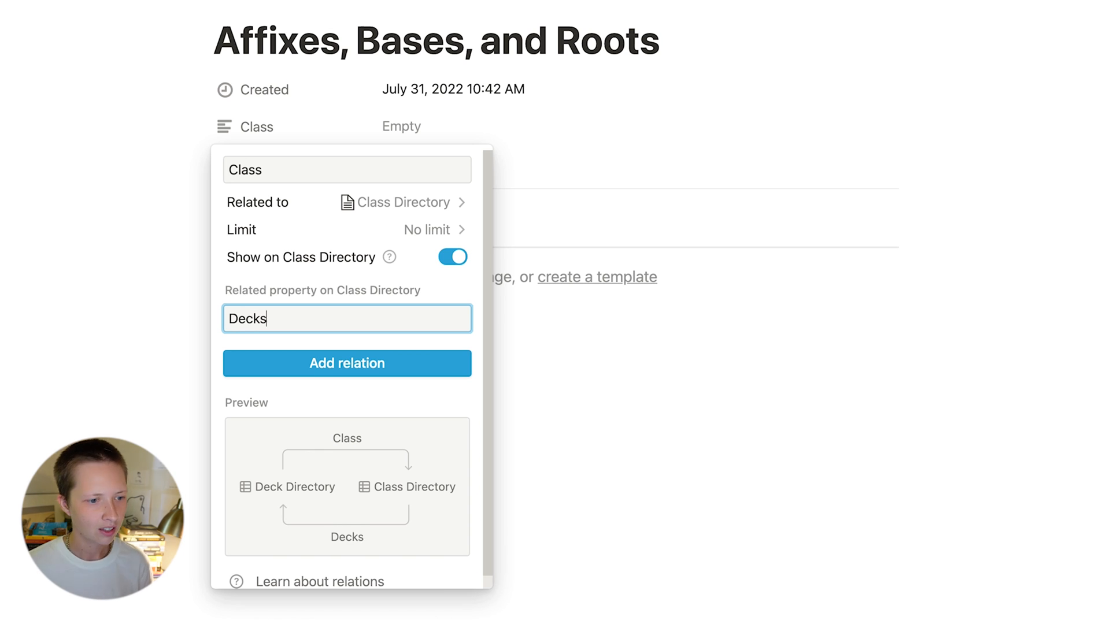
key("BackSpace")
key("Return")
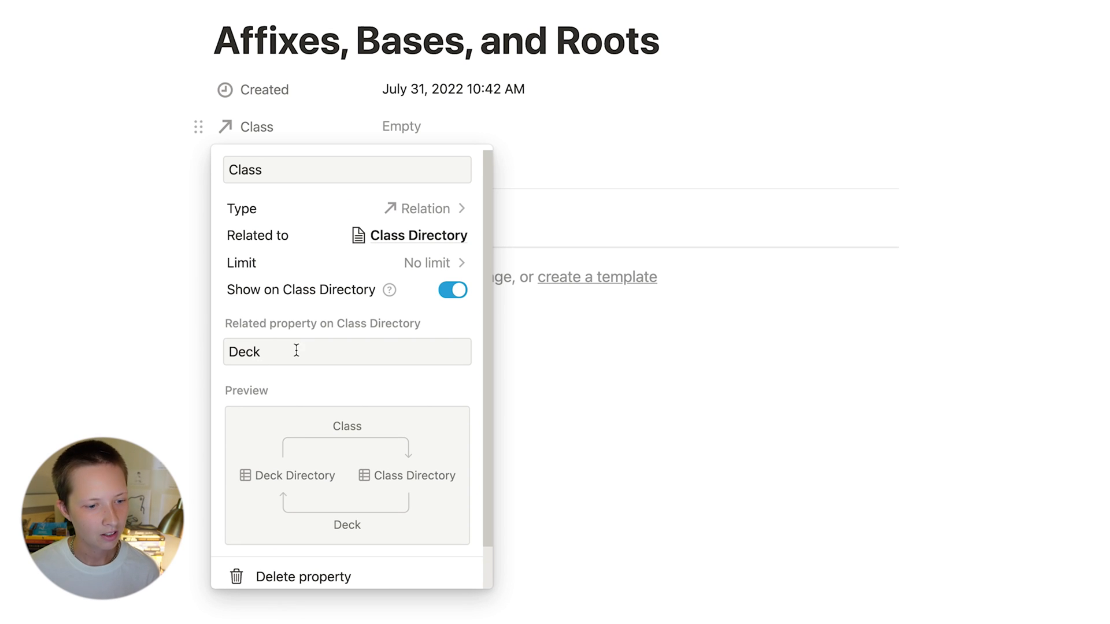
left_click(154, 289)
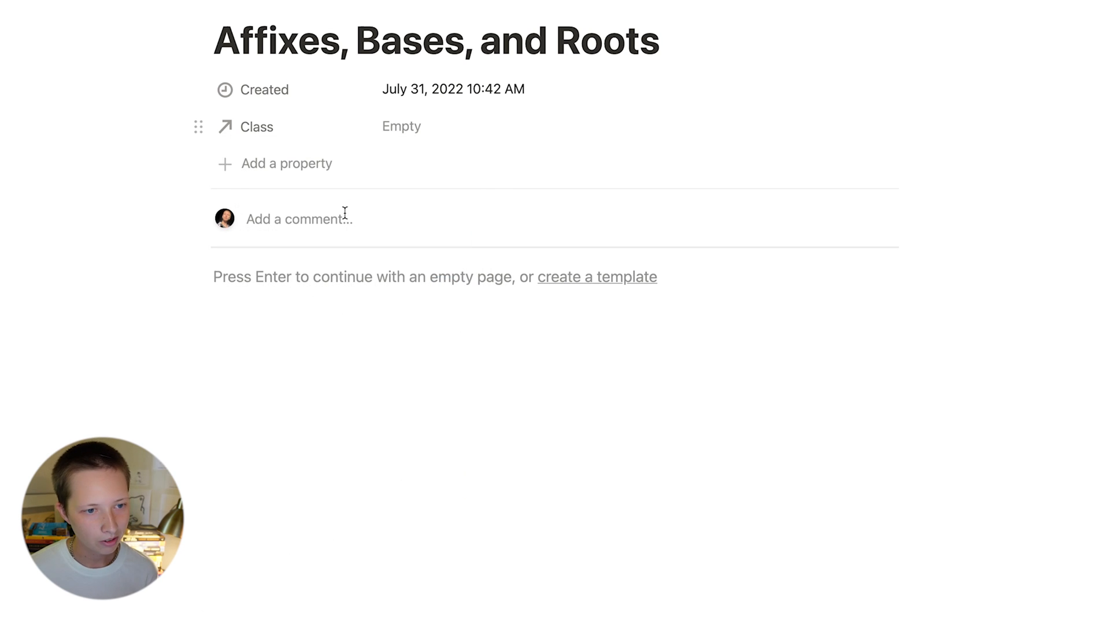
Link the Affixes, Bases, and Roots deck to the Morphology class.
left_click(486, 134)
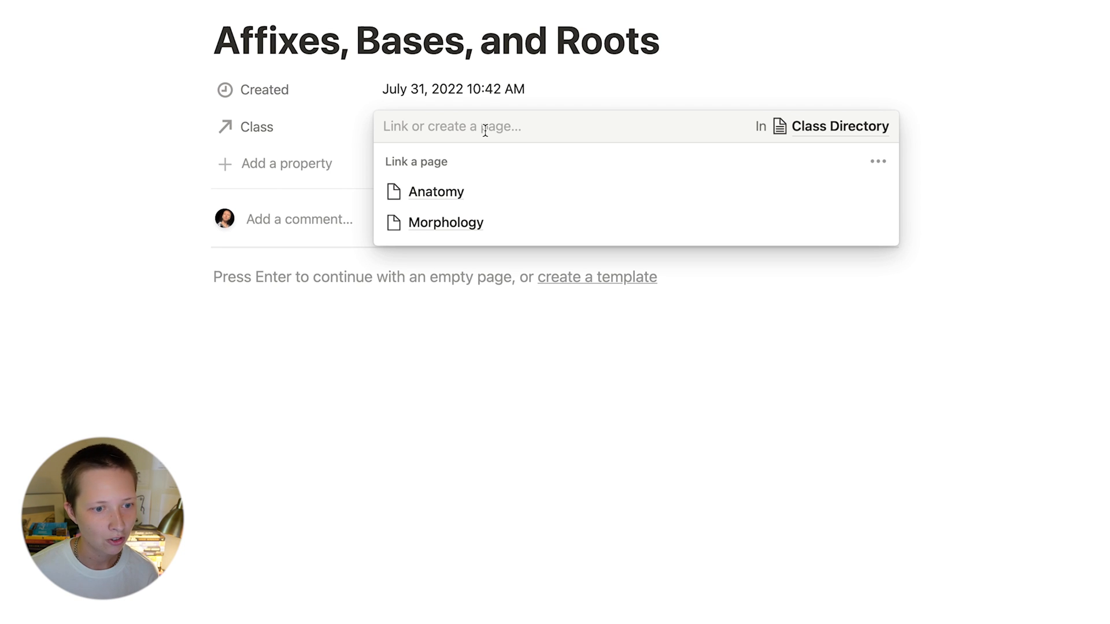
left_click(499, 224)
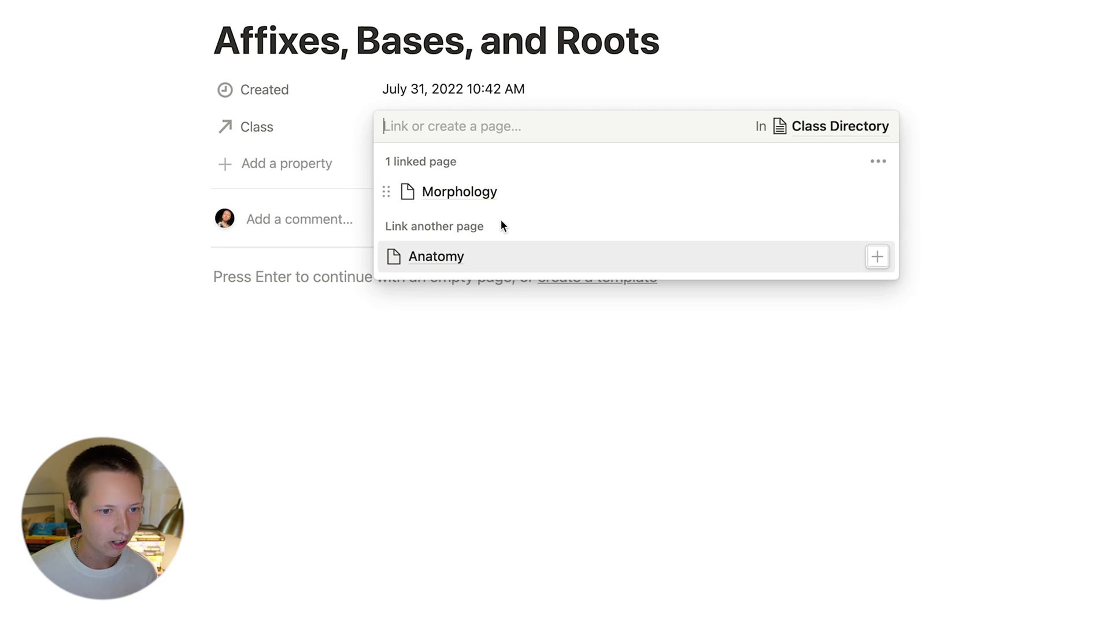
left_click(245, 189)
View the linked Morphology class as a full page and go back up to the Easy Flashcards (Follow Along) page.
left_click(435, 130)
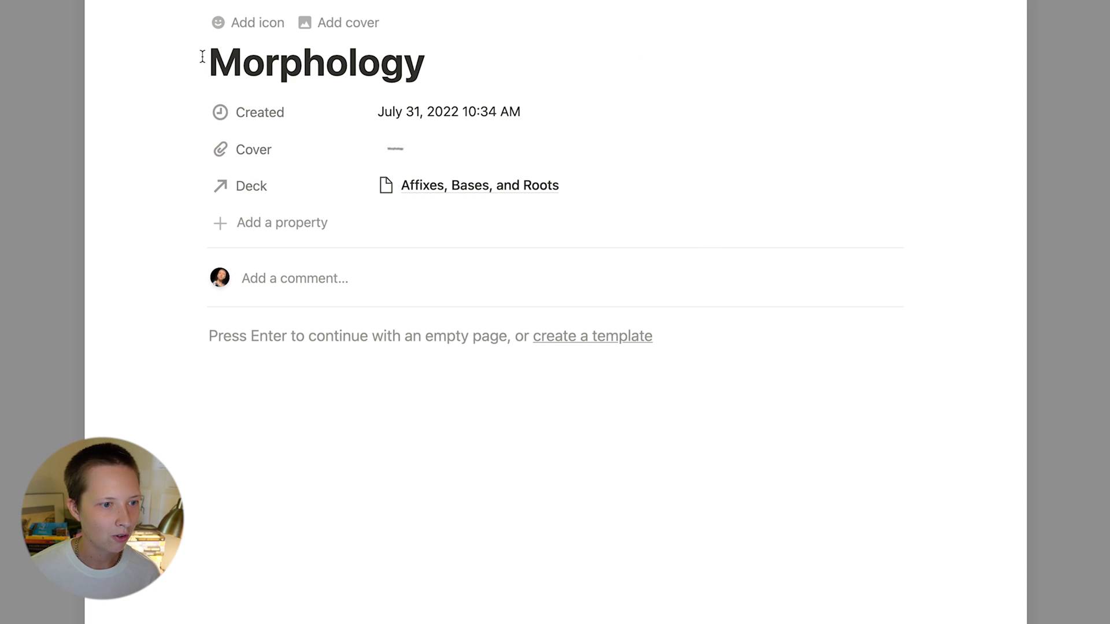
scroll(199, 67, "up", 3)
left_click(110, 51)
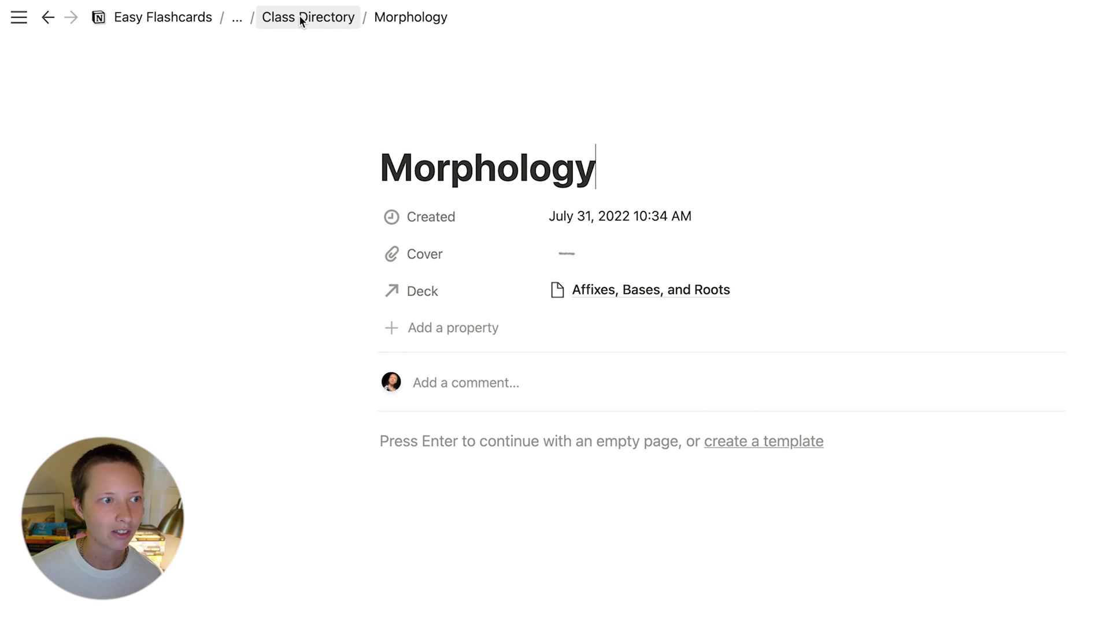
left_click(288, 16)
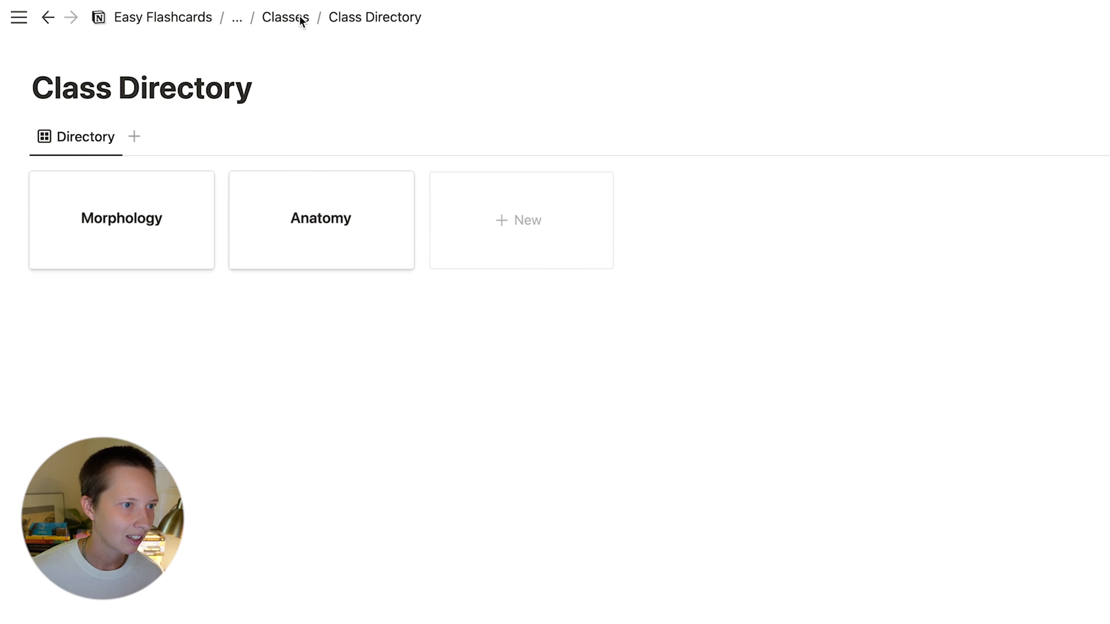
left_click(280, 15)
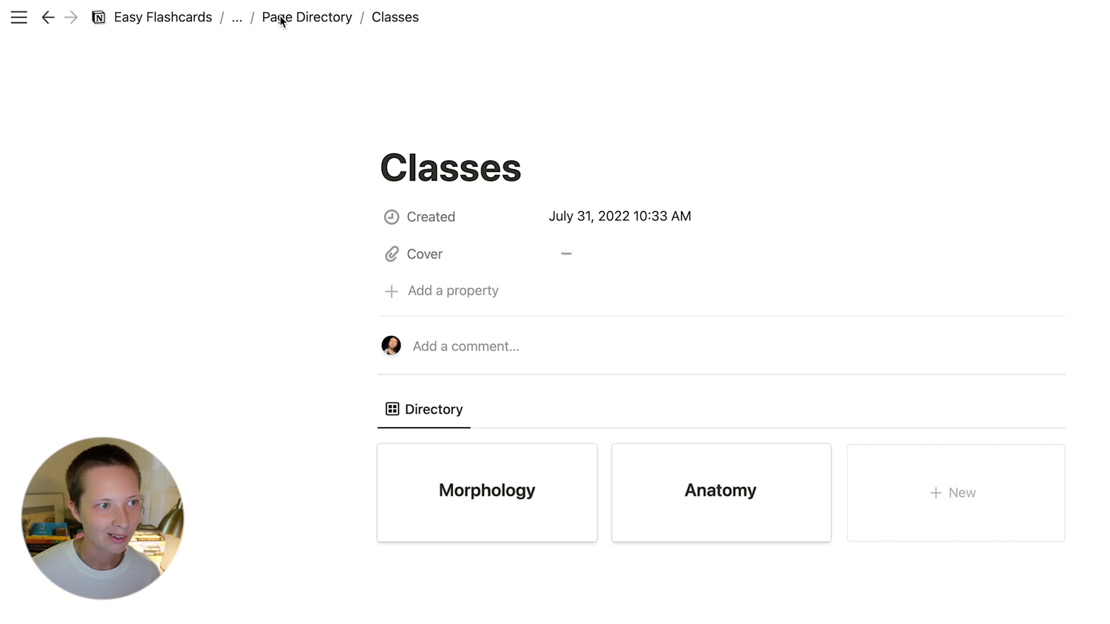
left_click(268, 15)
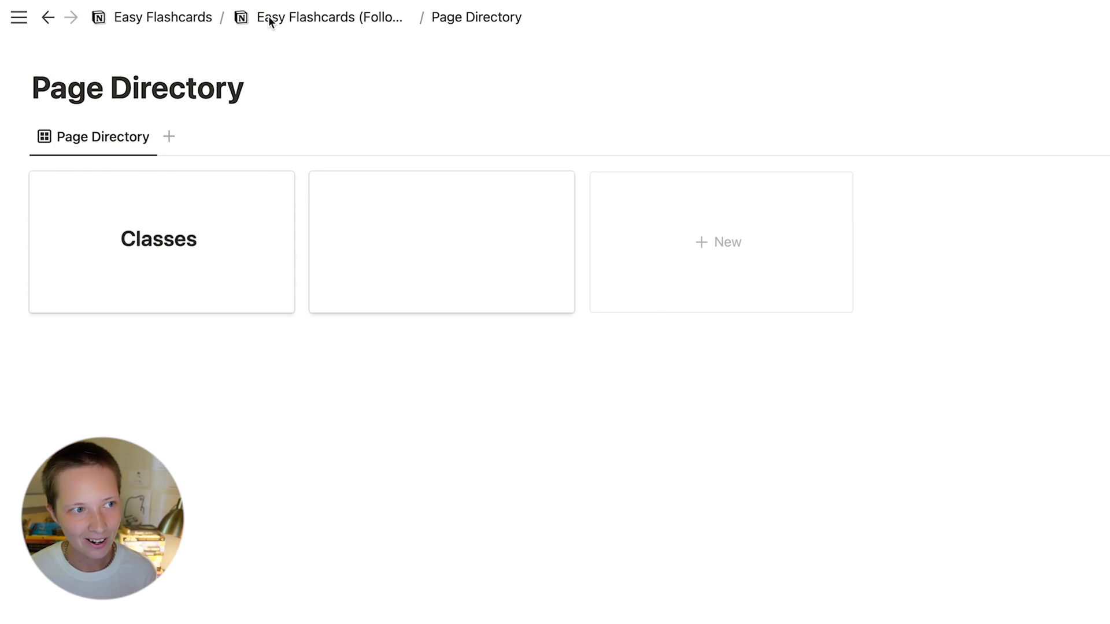
left_click(300, 19)
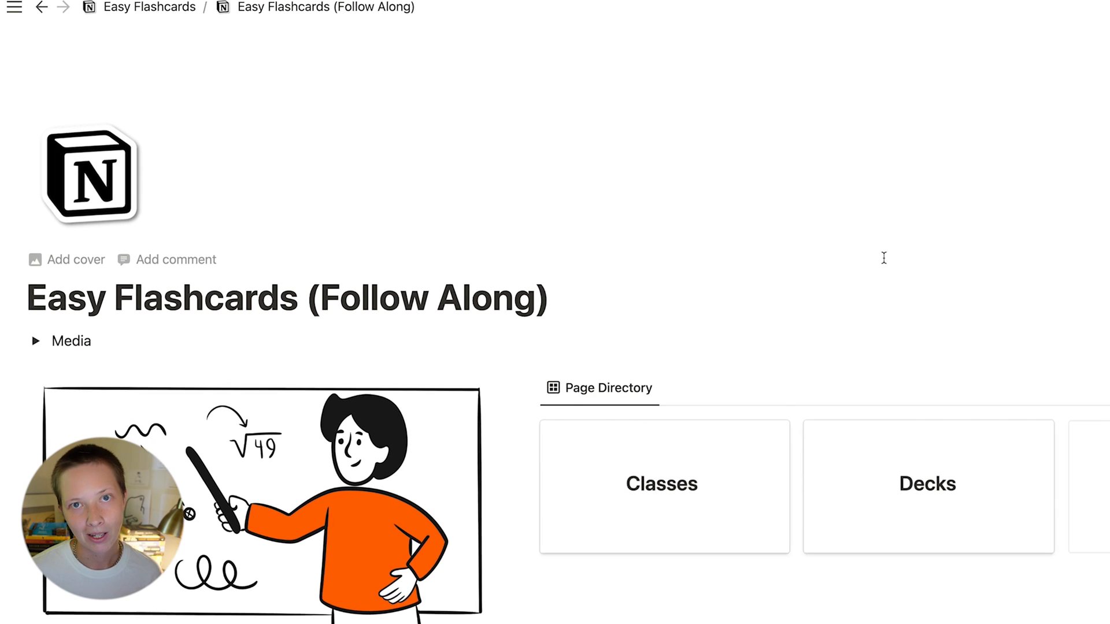
Open the Morphology class from the Classes page to check its linked decks, and return to the main page.
left_click(652, 512)
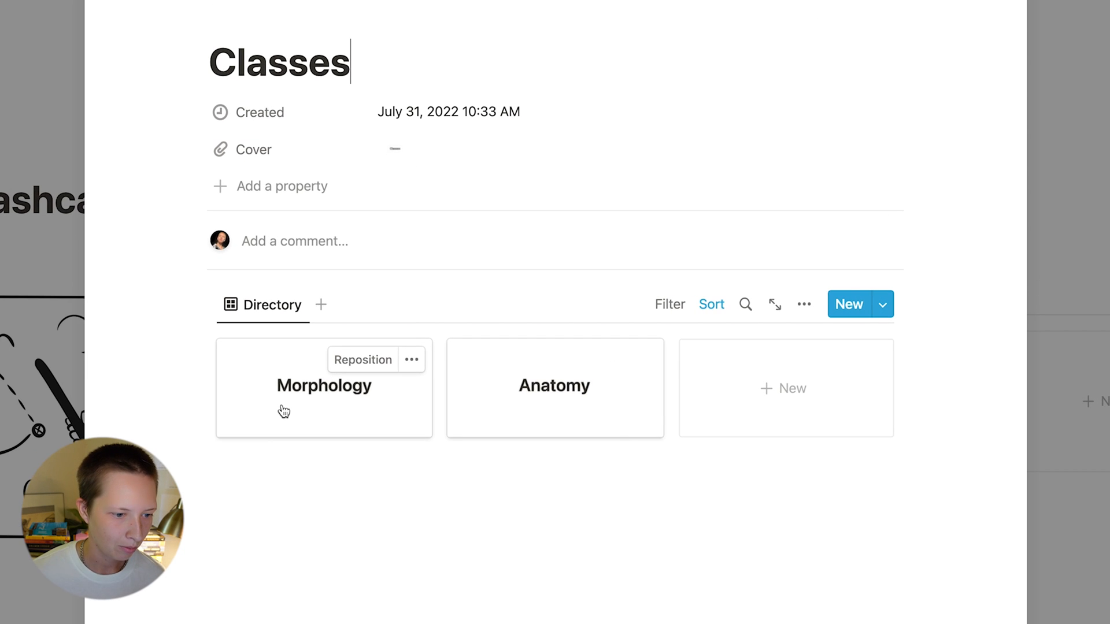
left_click(284, 411)
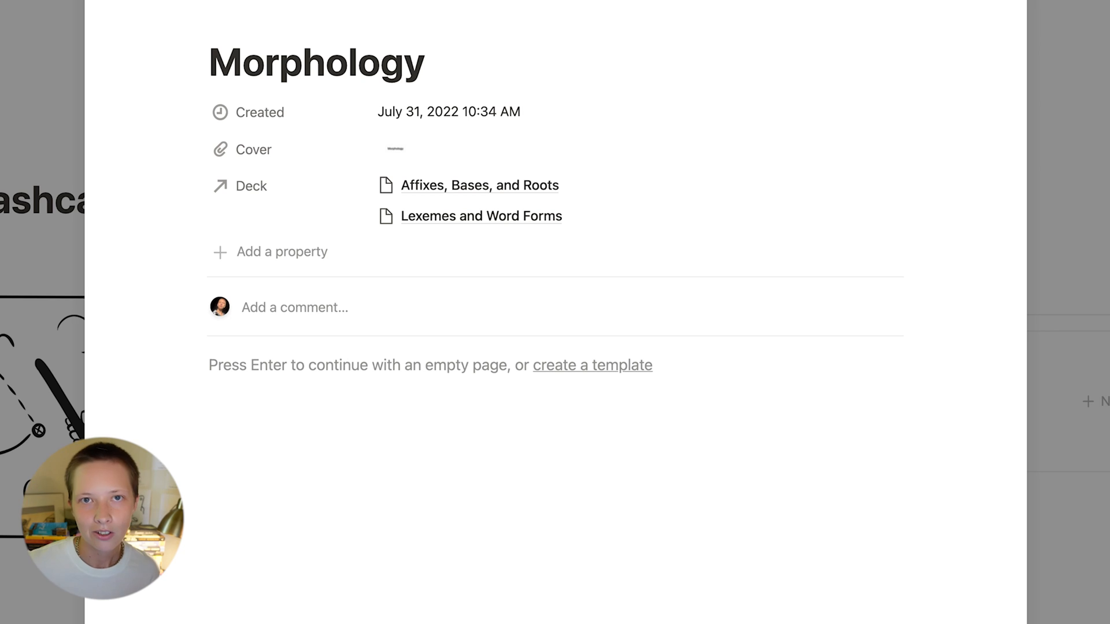
key("Escape")
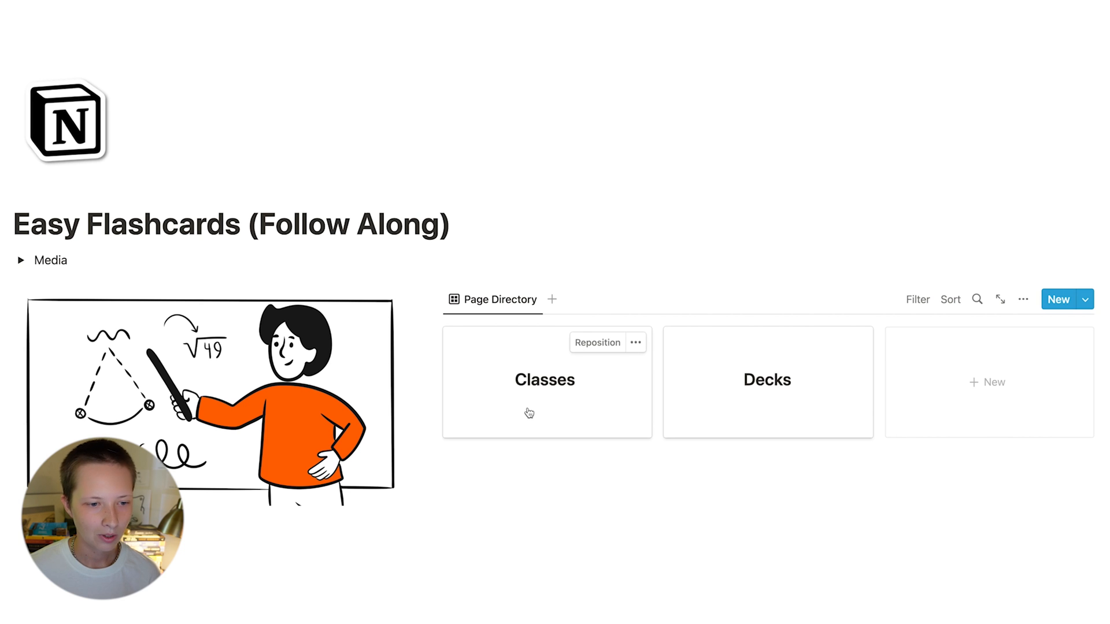
Expand the Classes page and its Morphology card to full pages to examine the Deck property.
left_click(529, 413)
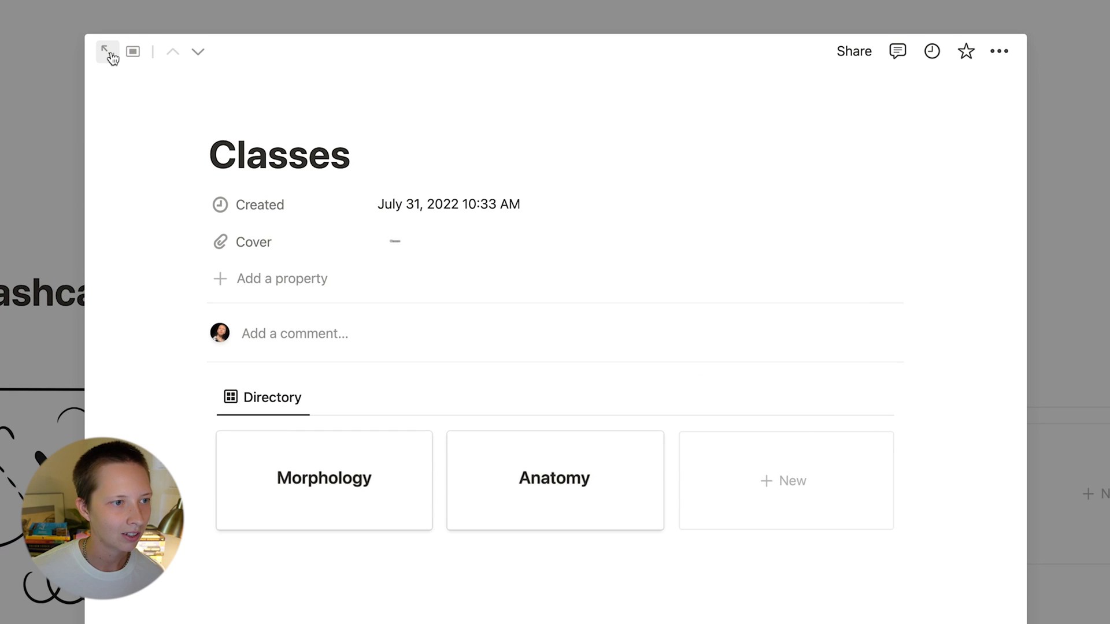
left_click(108, 52)
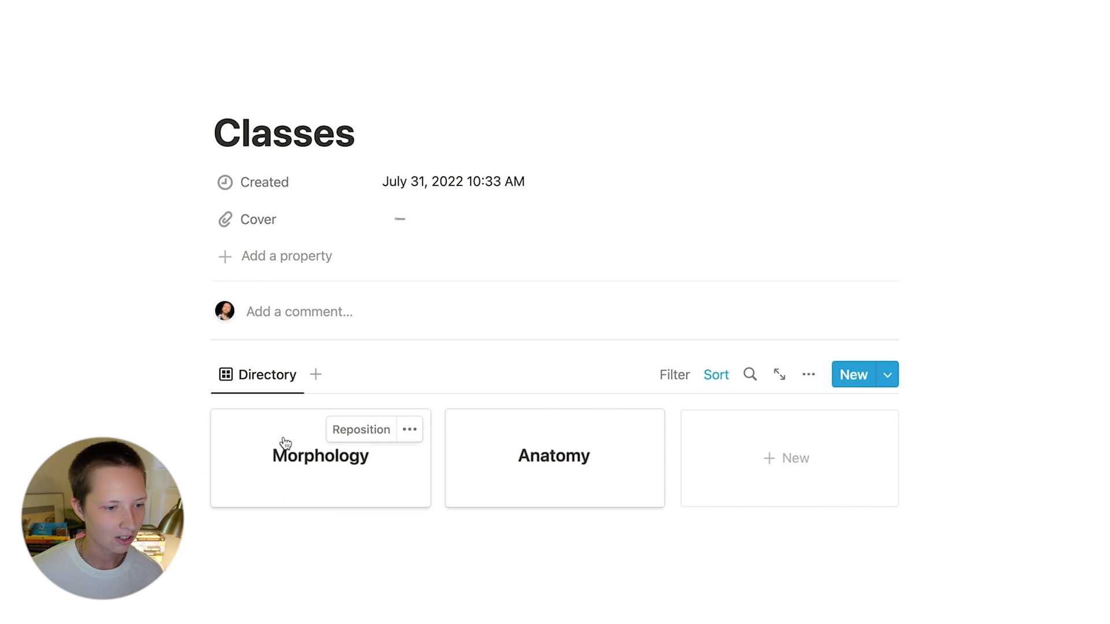
left_click(285, 443)
left_click(107, 52)
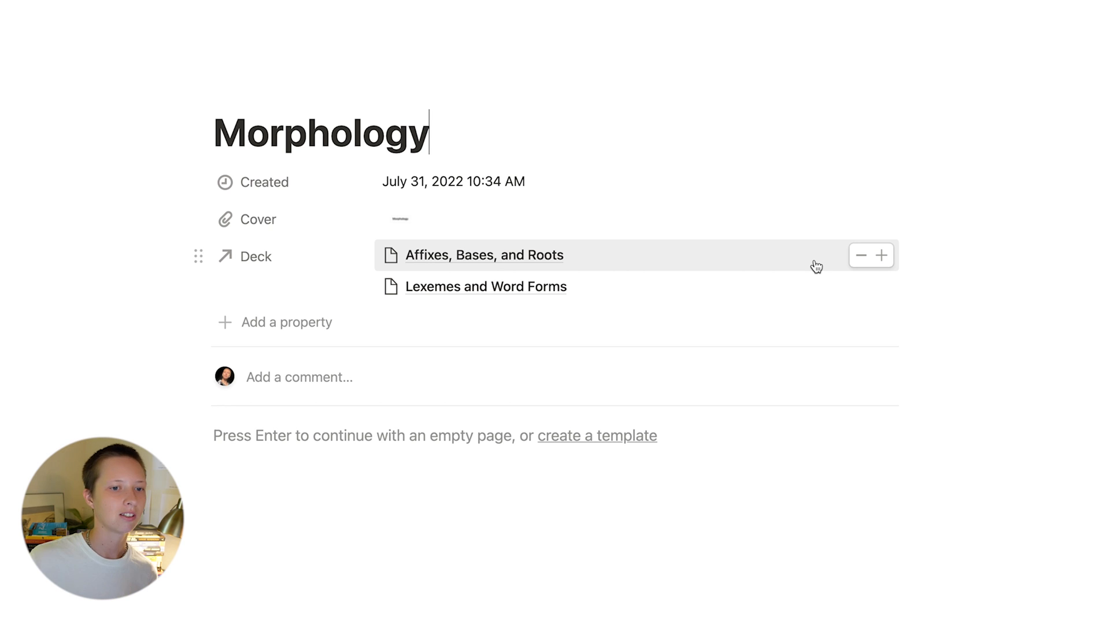
Return to the Classes page and open its Directory gallery as a full page.
key("super+shift+u")
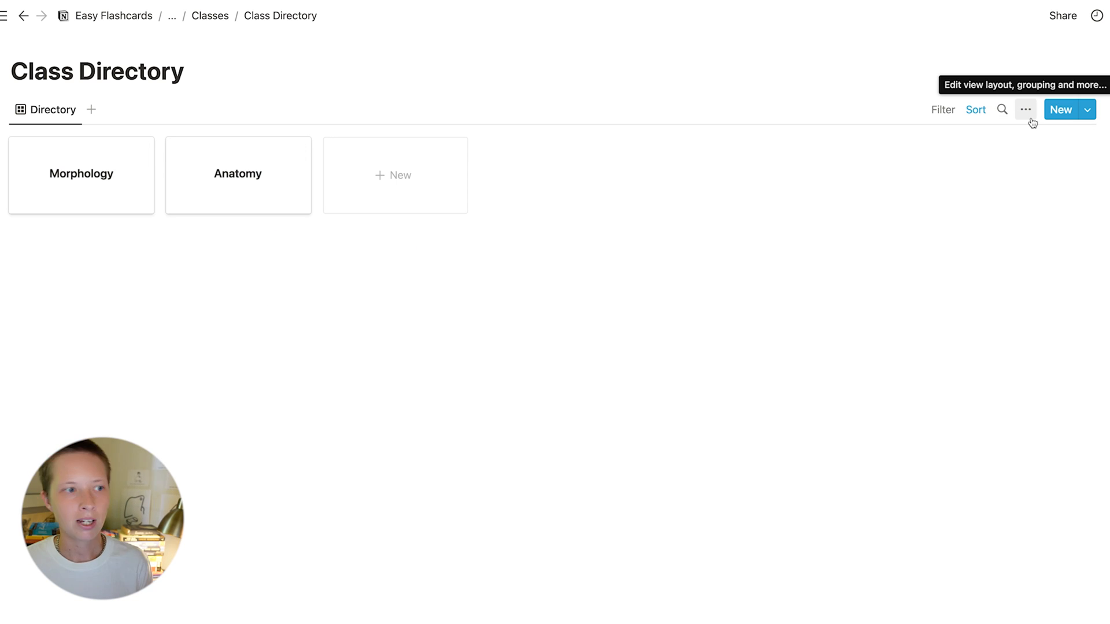
left_click(202, 17)
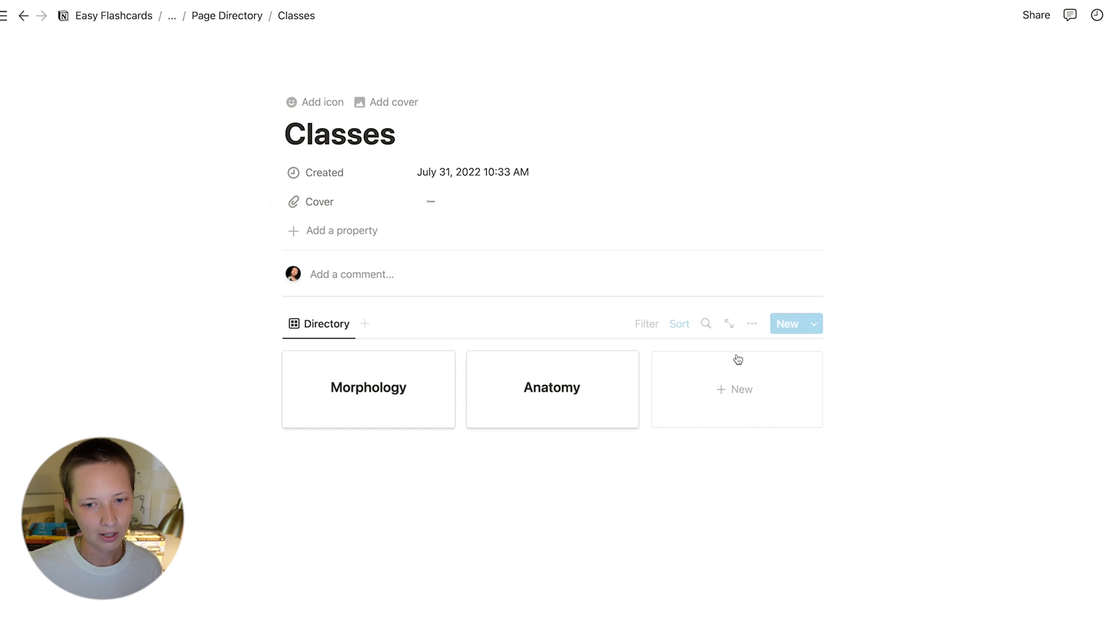
left_click(745, 323)
left_click(798, 328)
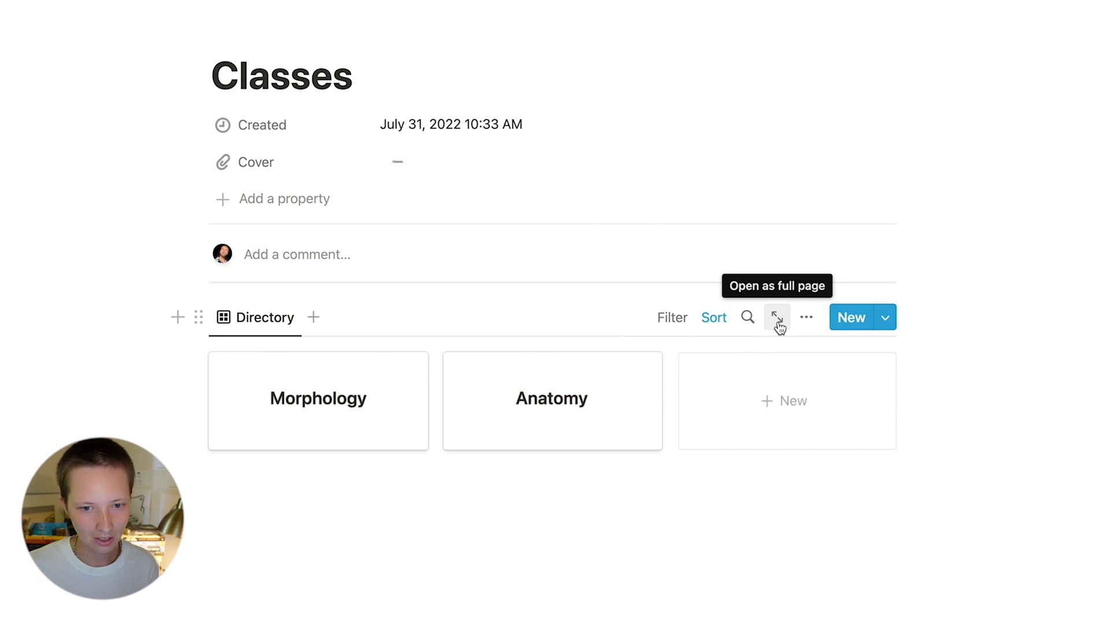
left_click(775, 325)
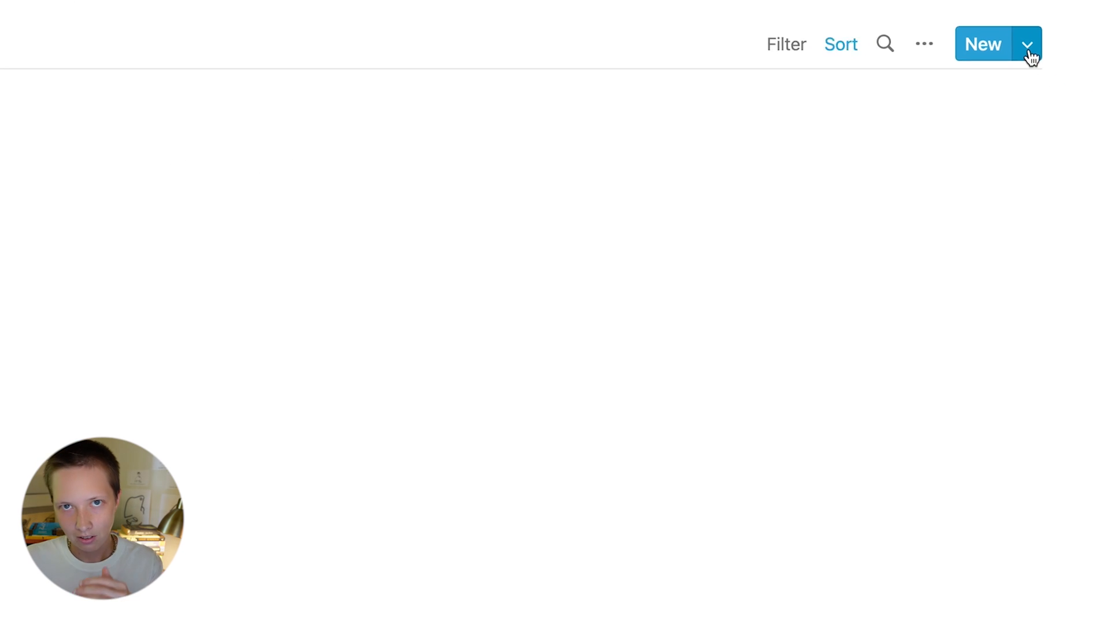
Create a new template in the Class Directory, expand it to a full page and title it New Class.
left_click(1015, 32)
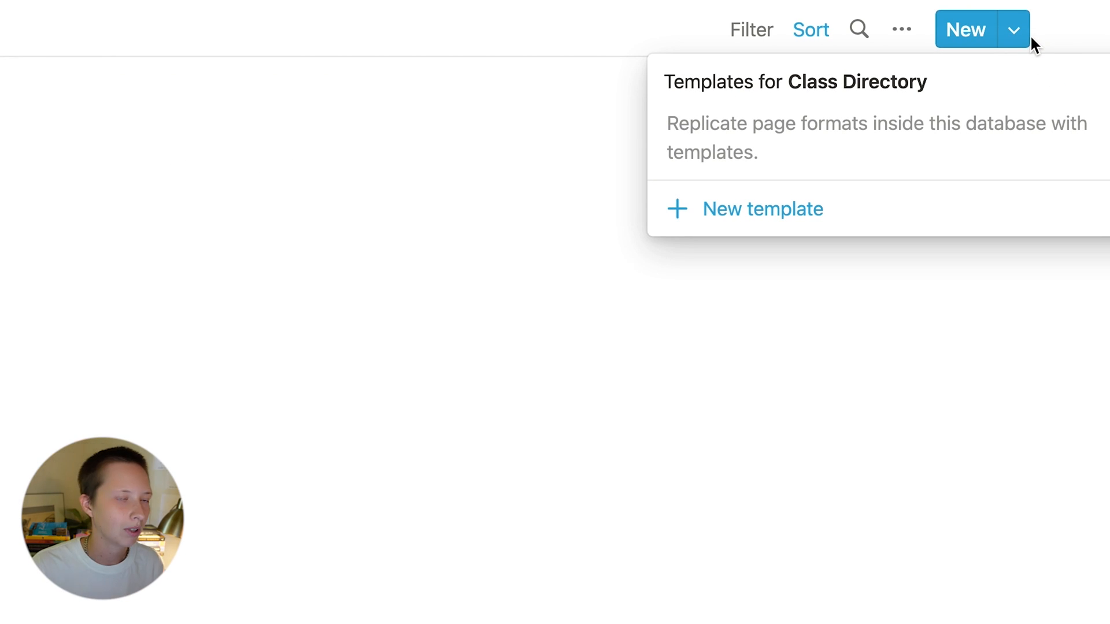
left_click(761, 224)
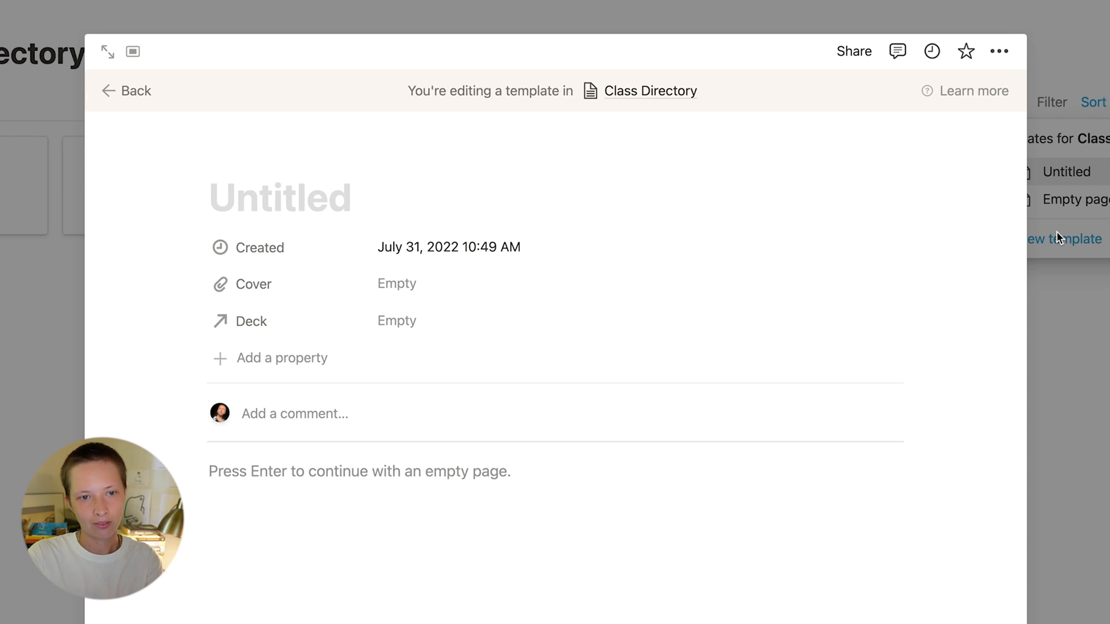
left_click(107, 51)
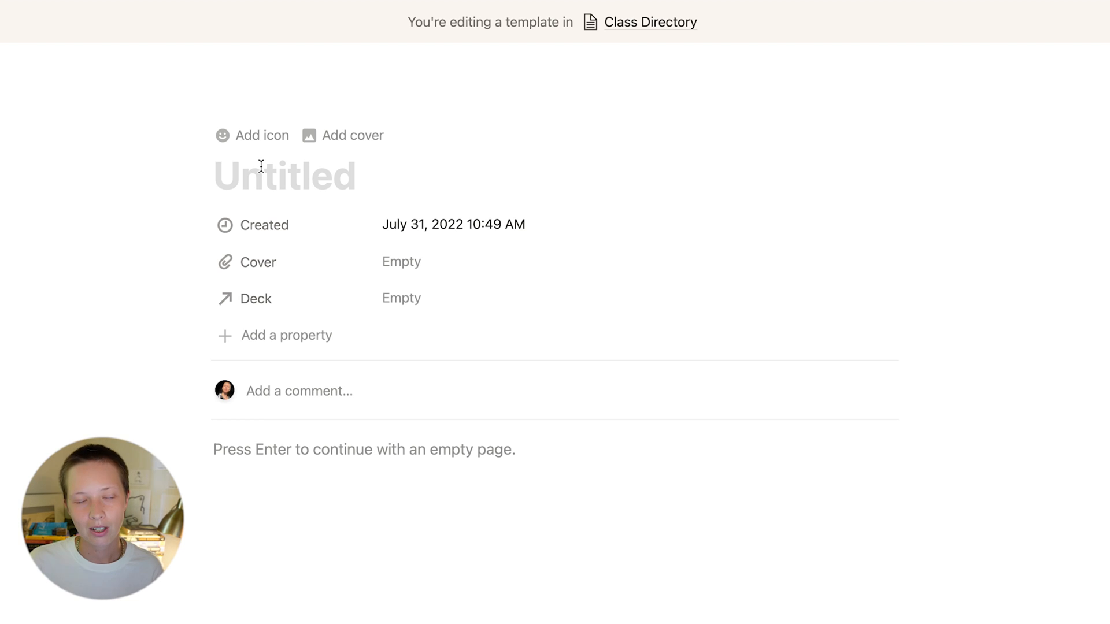
type("N")
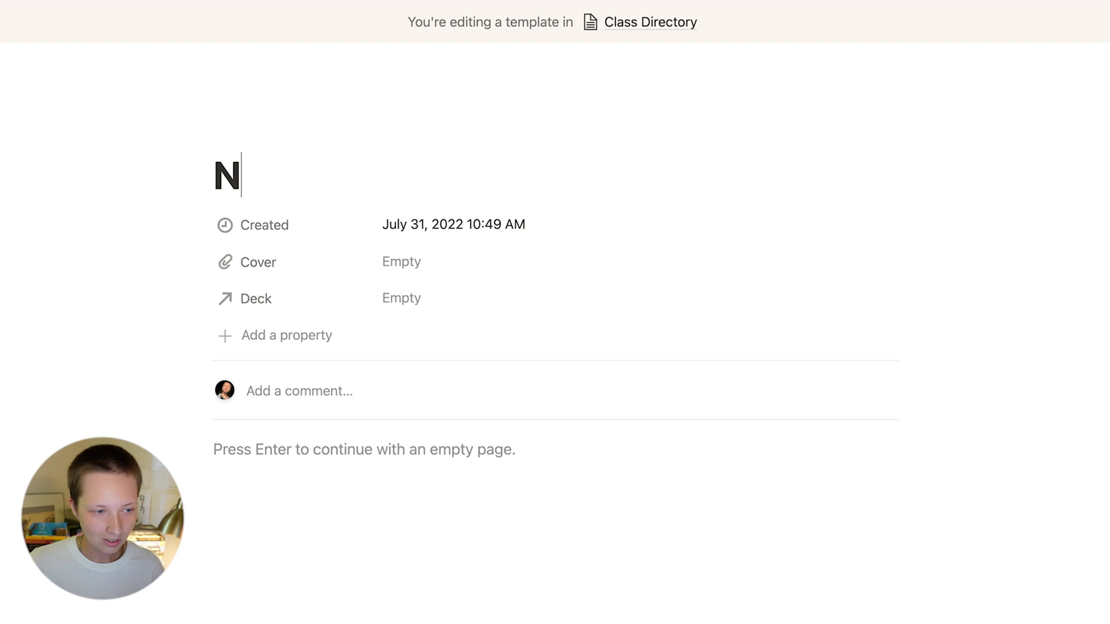
type("ew Class")
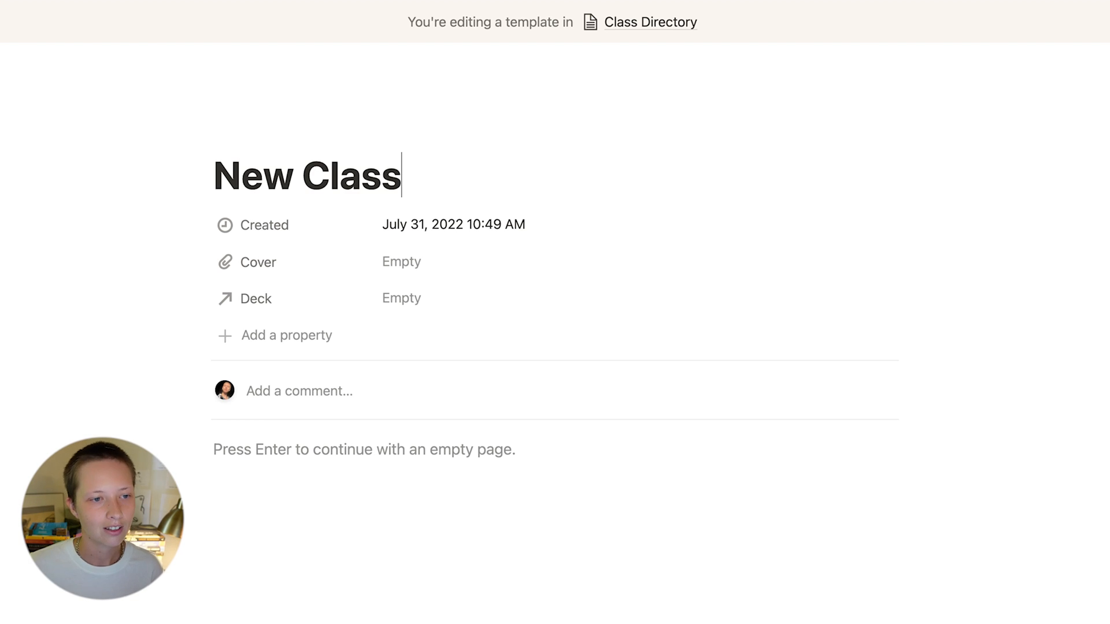
Insert a linked view of the Deck Directory database into the New Class template body, copying its existing Directory view.
left_click(253, 484)
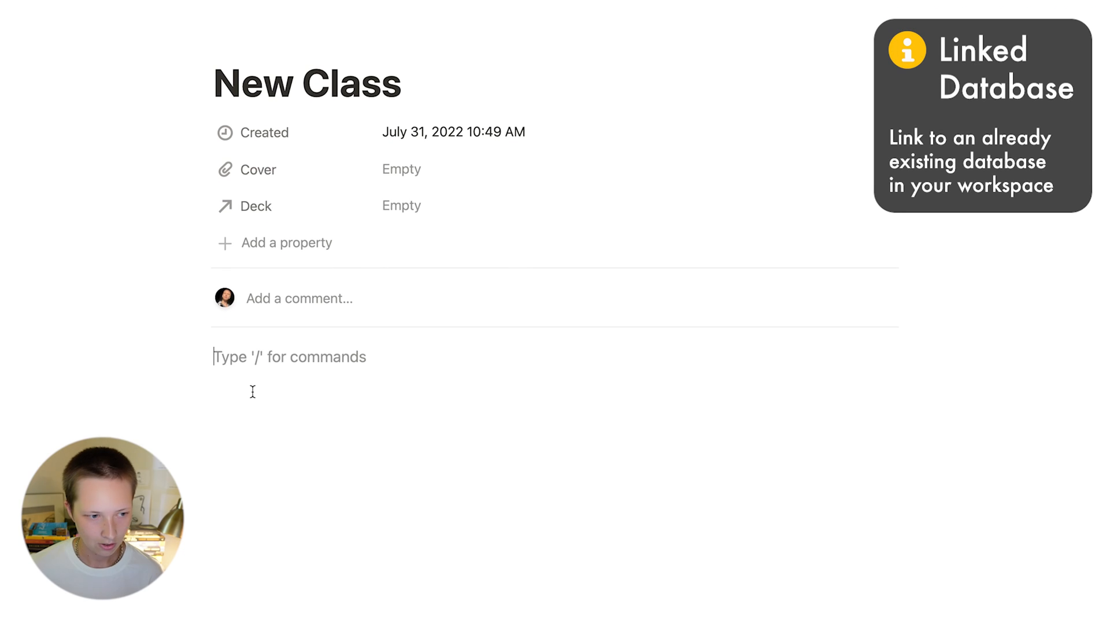
type("/linked da")
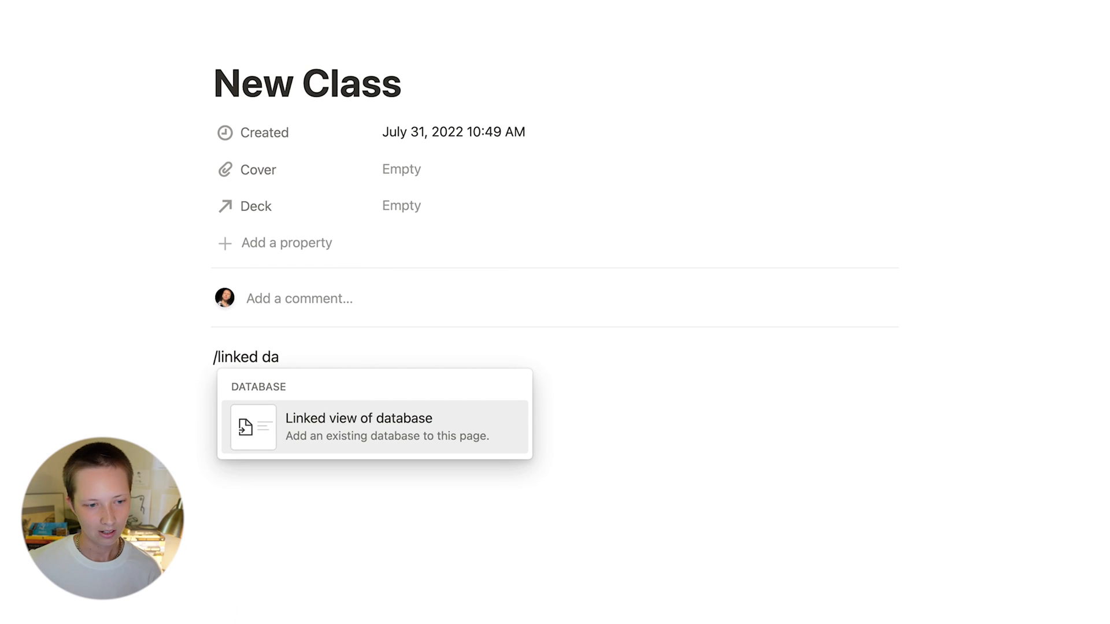
key("Return")
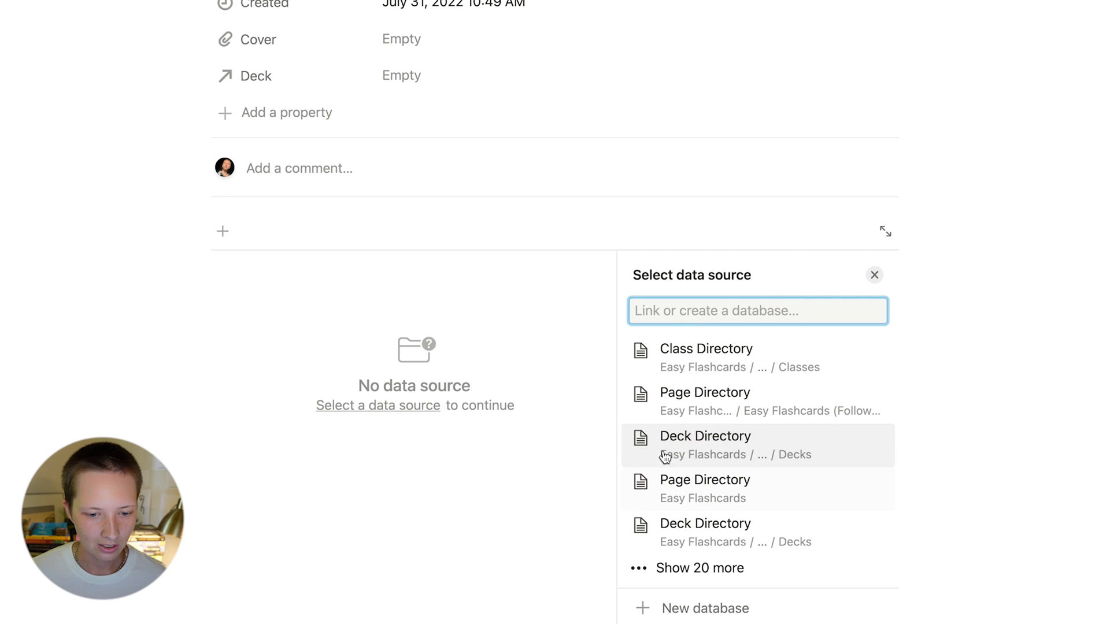
left_click(746, 442)
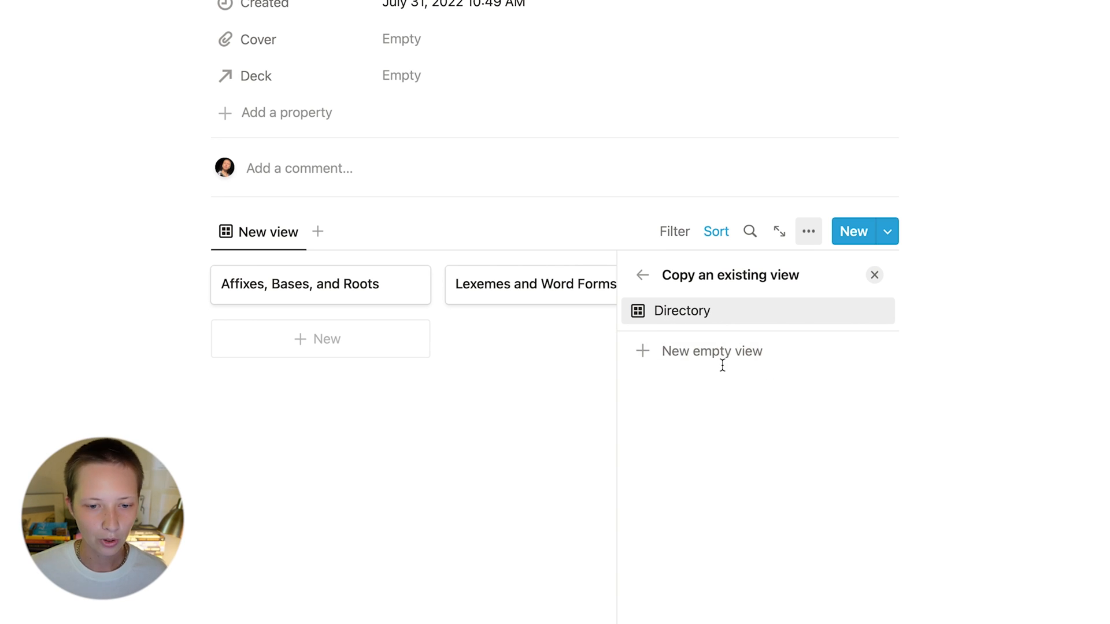
left_click(720, 315)
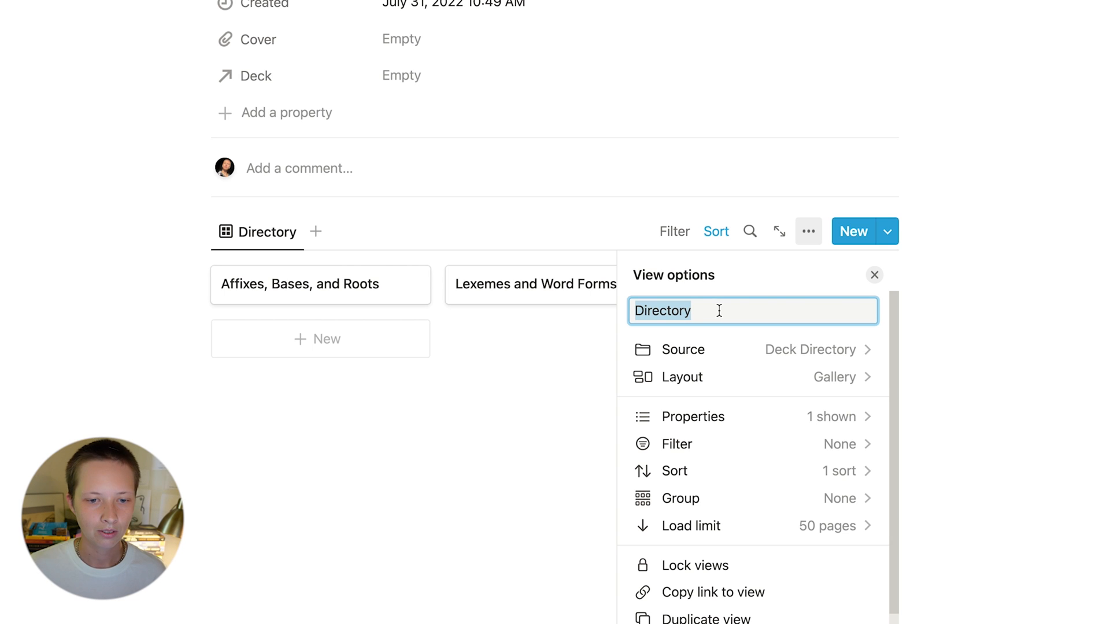
left_click(51, 192)
Filter the linked deck gallery so that Class contains New Class, and collapse the filter bar.
scroll(53, 194, "up", 3)
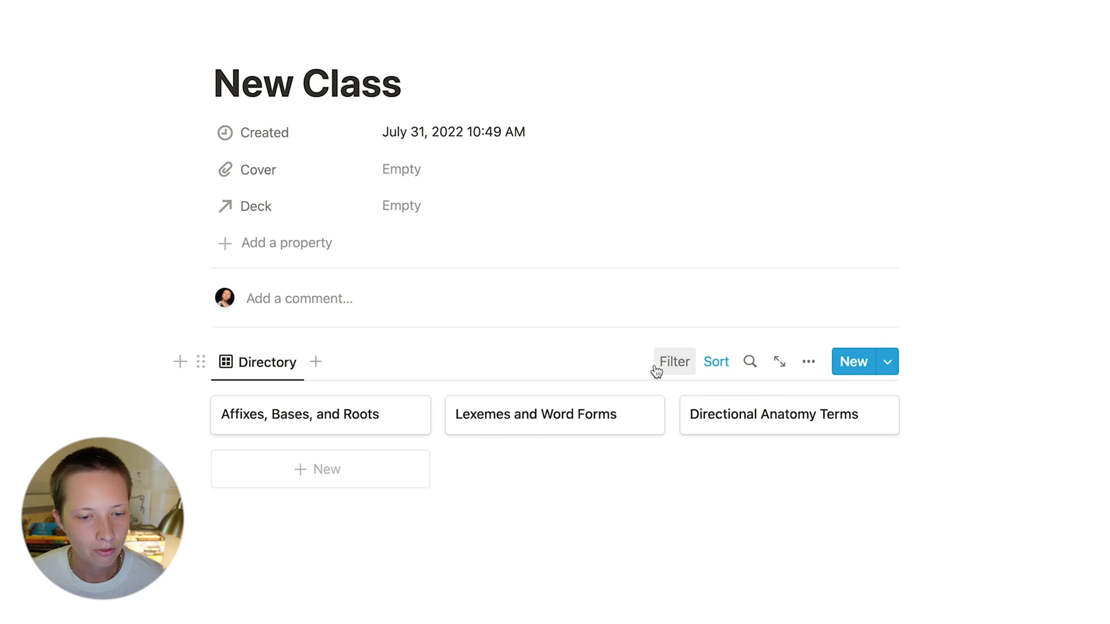
left_click(669, 370)
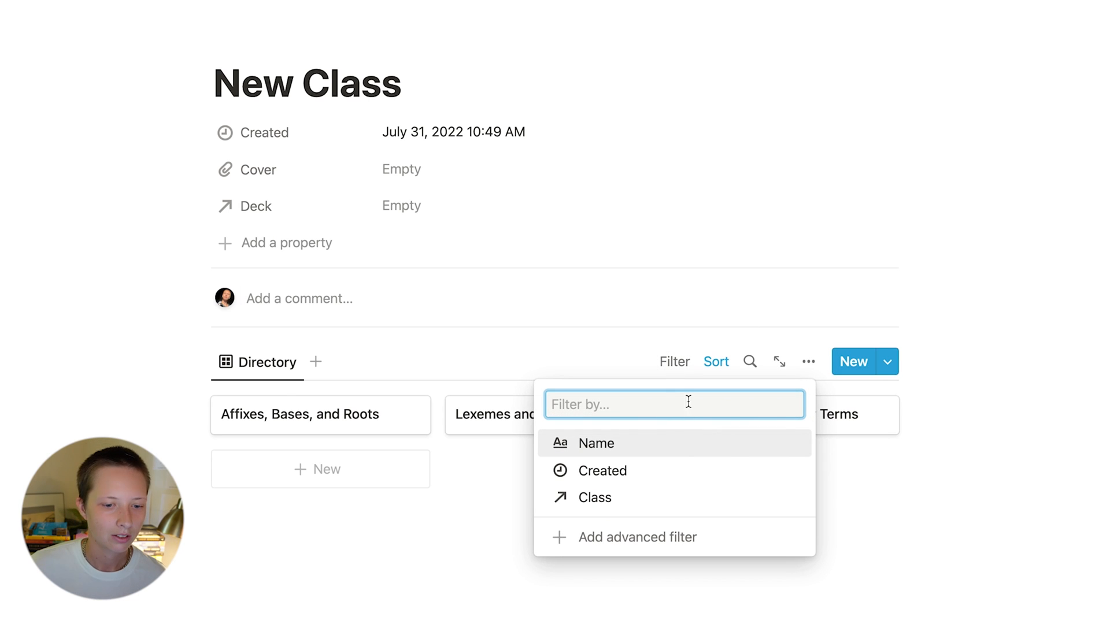
left_click(635, 498)
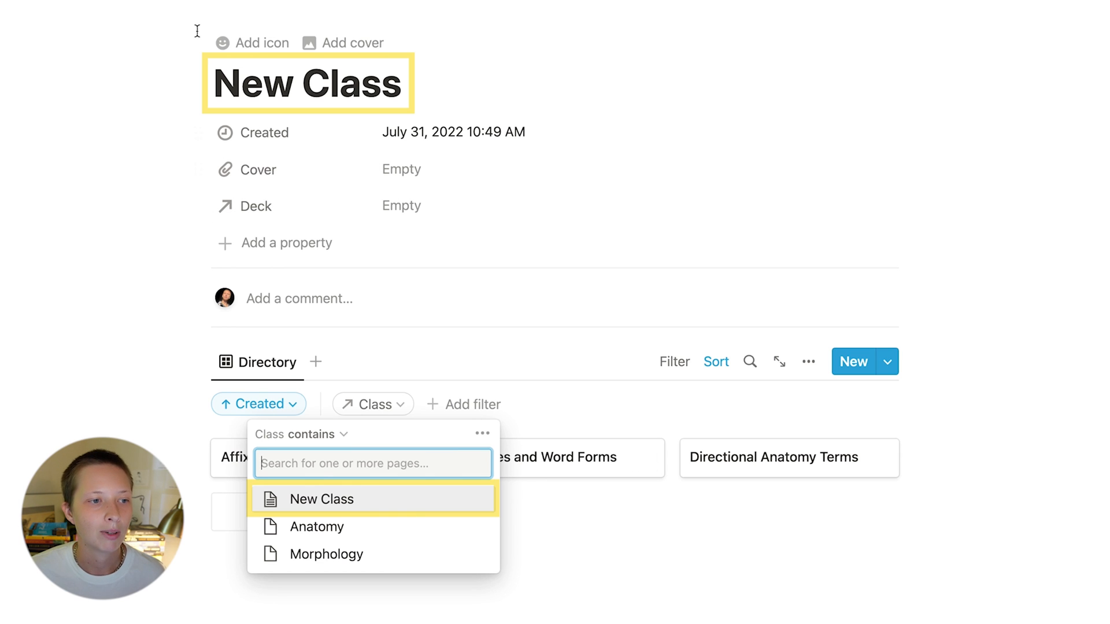
left_click(312, 503)
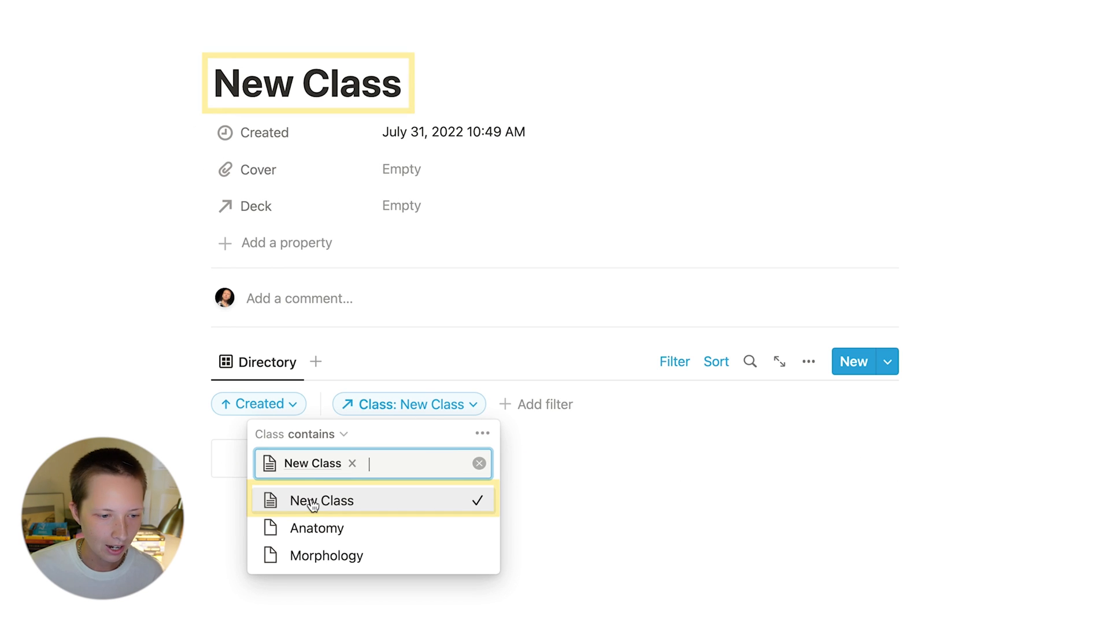
left_click(69, 319)
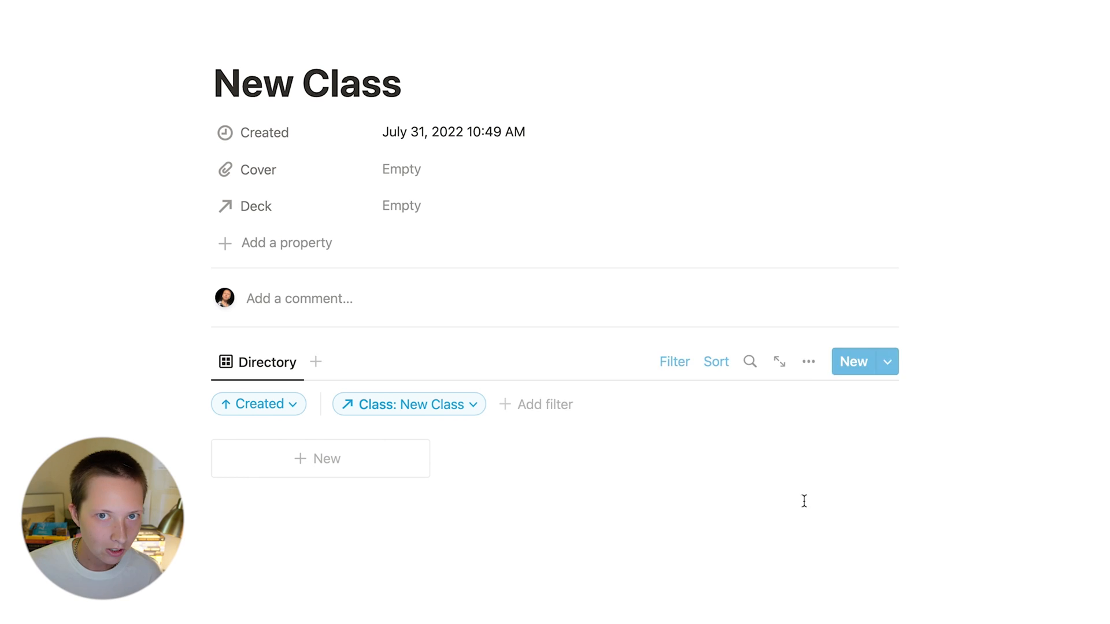
left_click(674, 363)
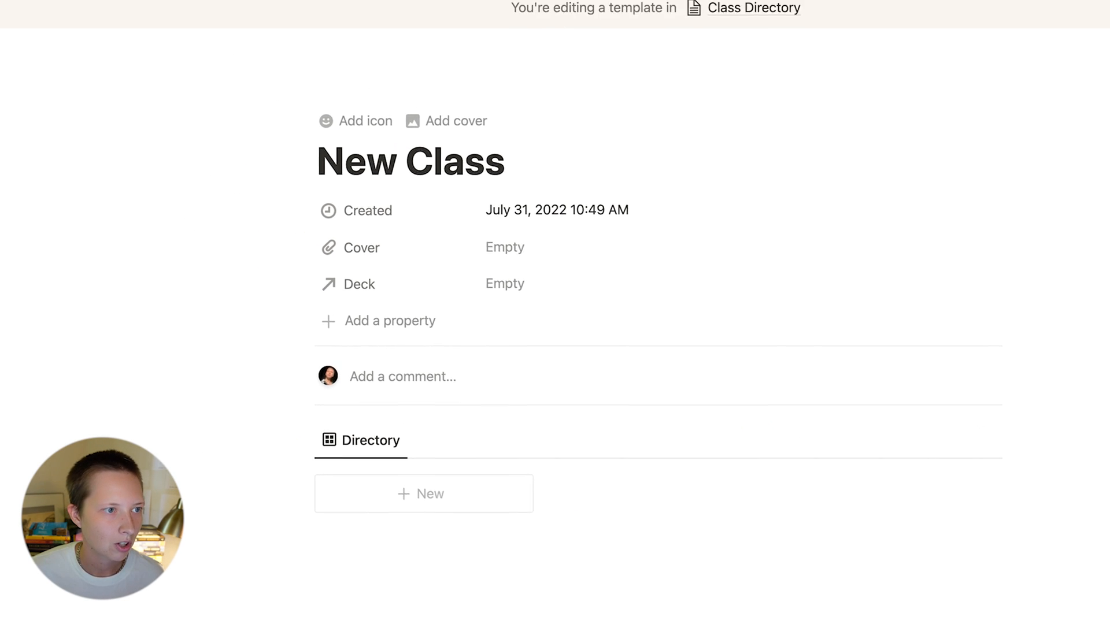
Return to the Class Directory, apply the New Class template to the Morphology class and expand it to a full page.
left_click(283, 17)
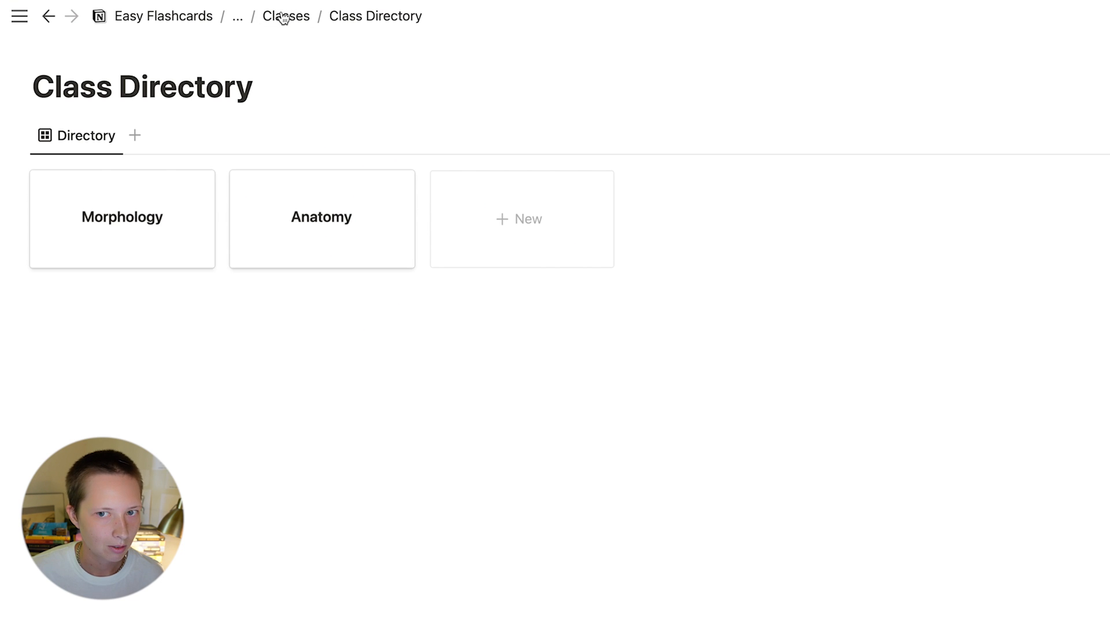
left_click(77, 248)
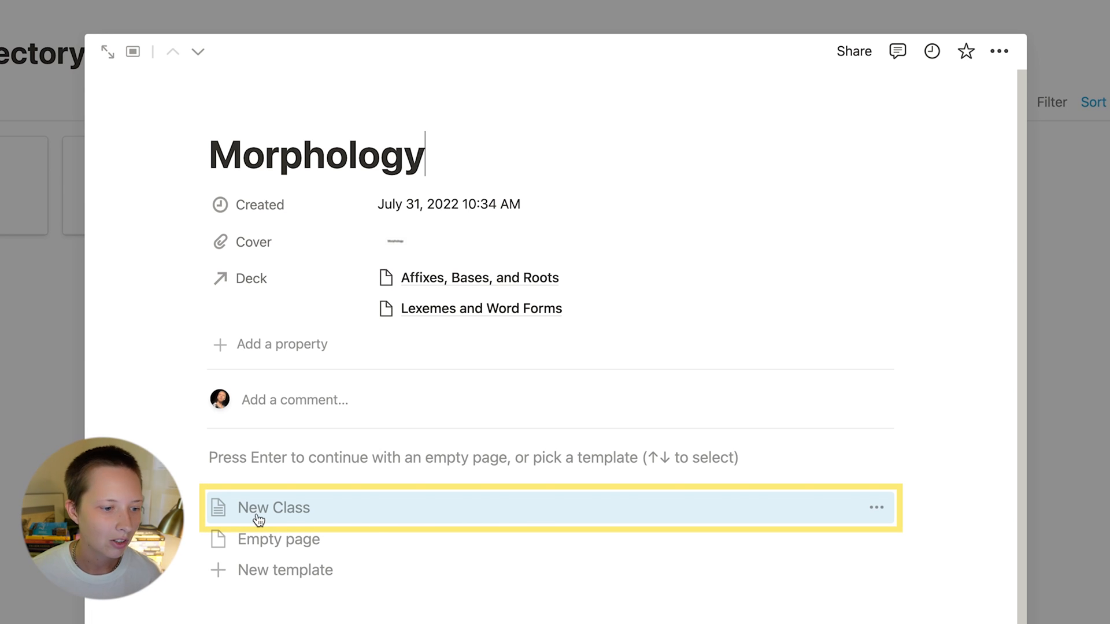
left_click(329, 514)
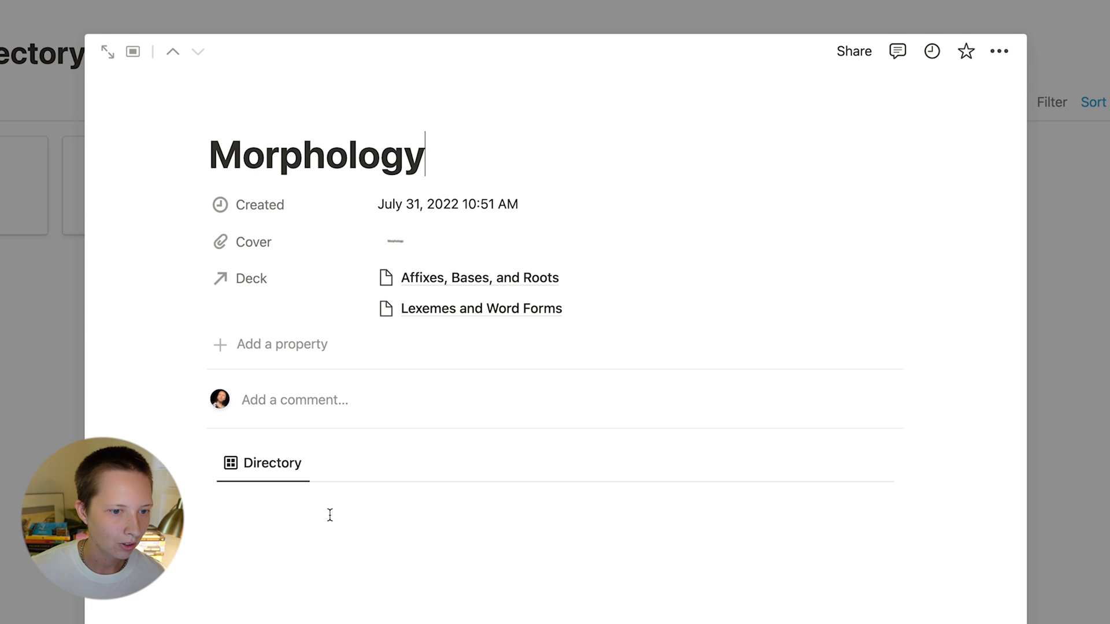
left_click(99, 53)
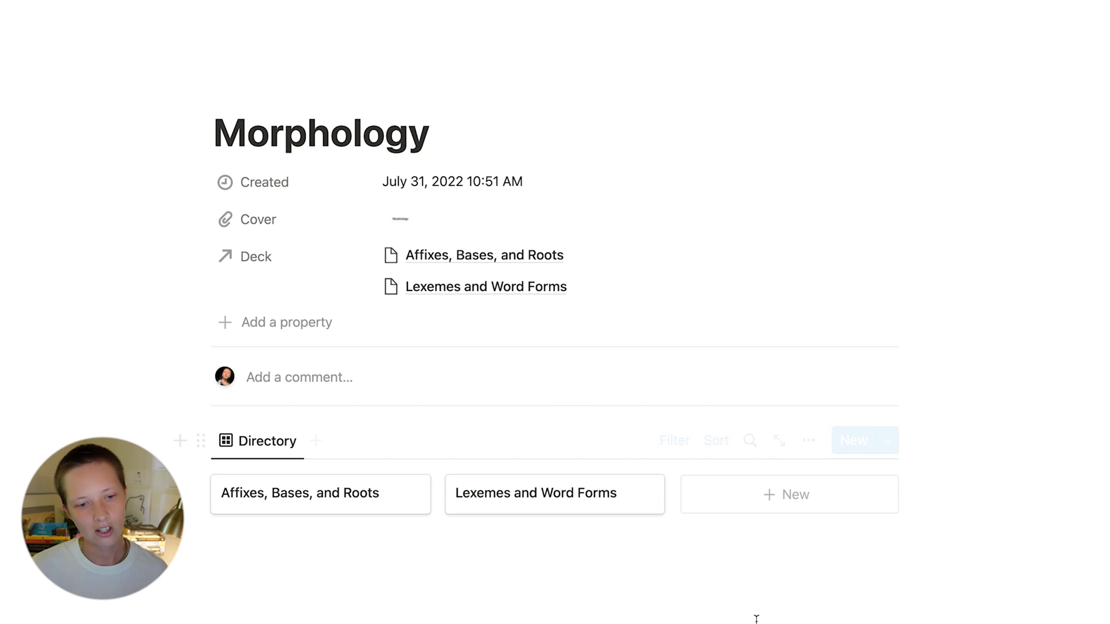
Set the Deck and Cover properties on the Morphology page to Always hide.
left_click(271, 263)
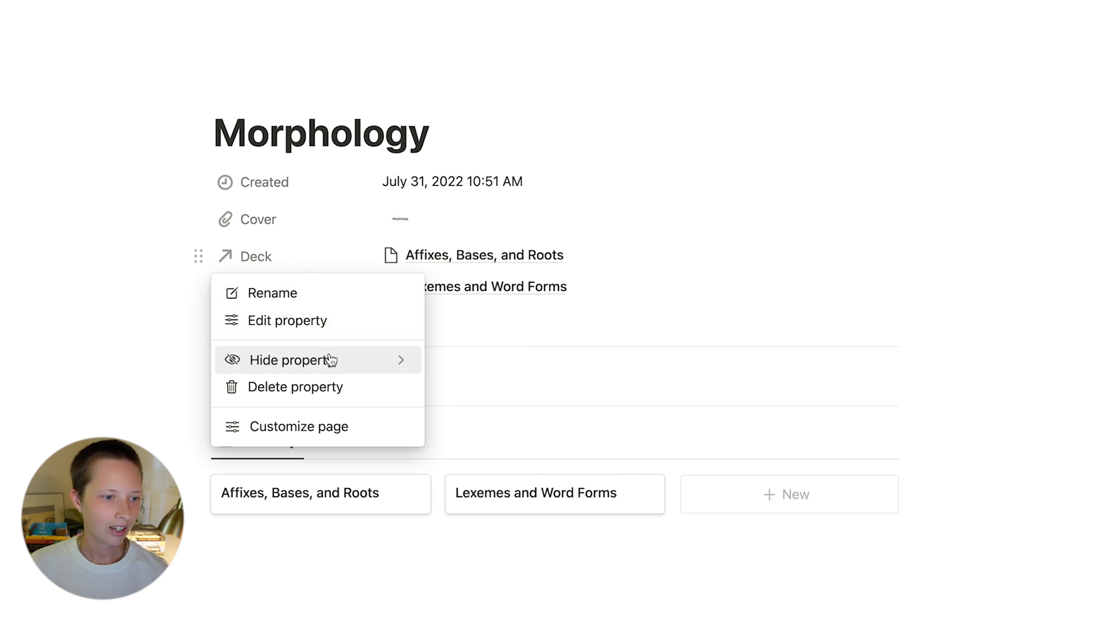
mouse_move(347, 360)
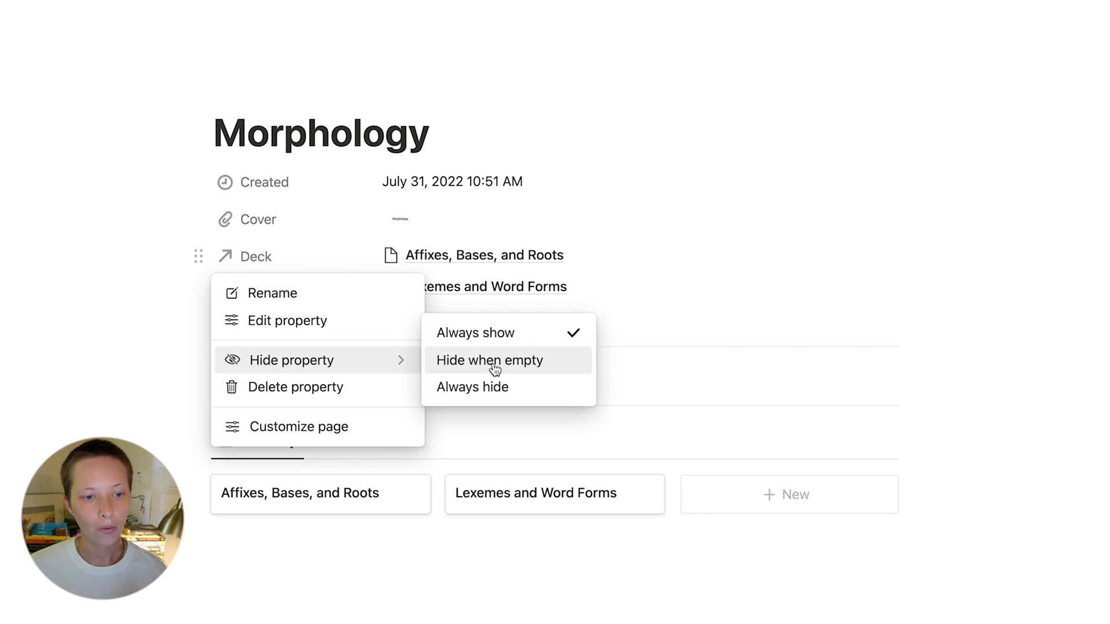
left_click(504, 389)
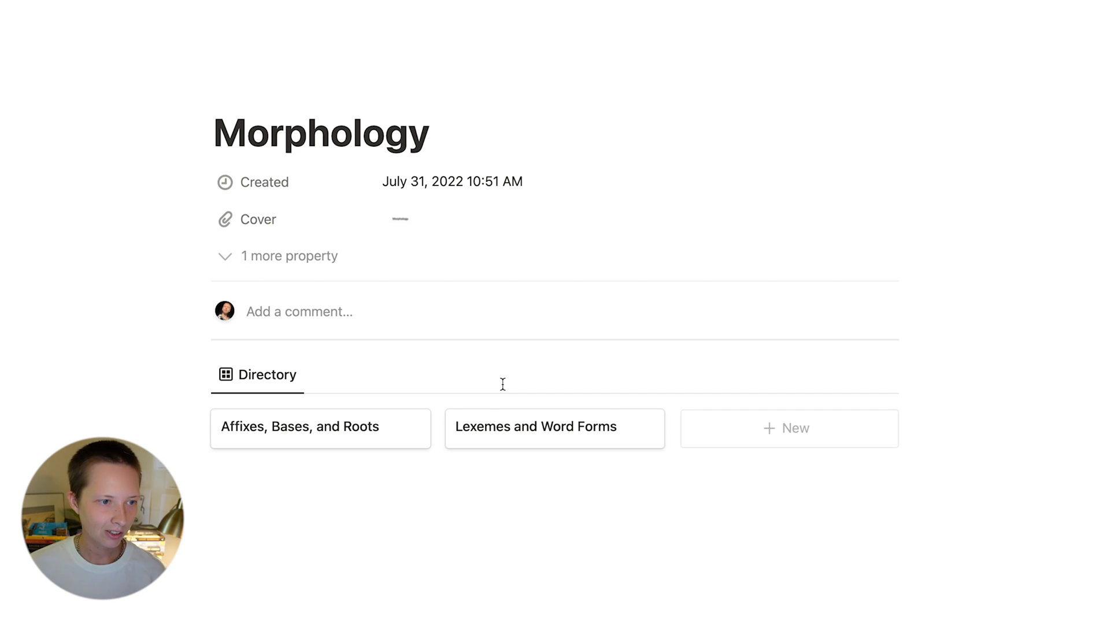
left_click(272, 221)
mouse_move(381, 323)
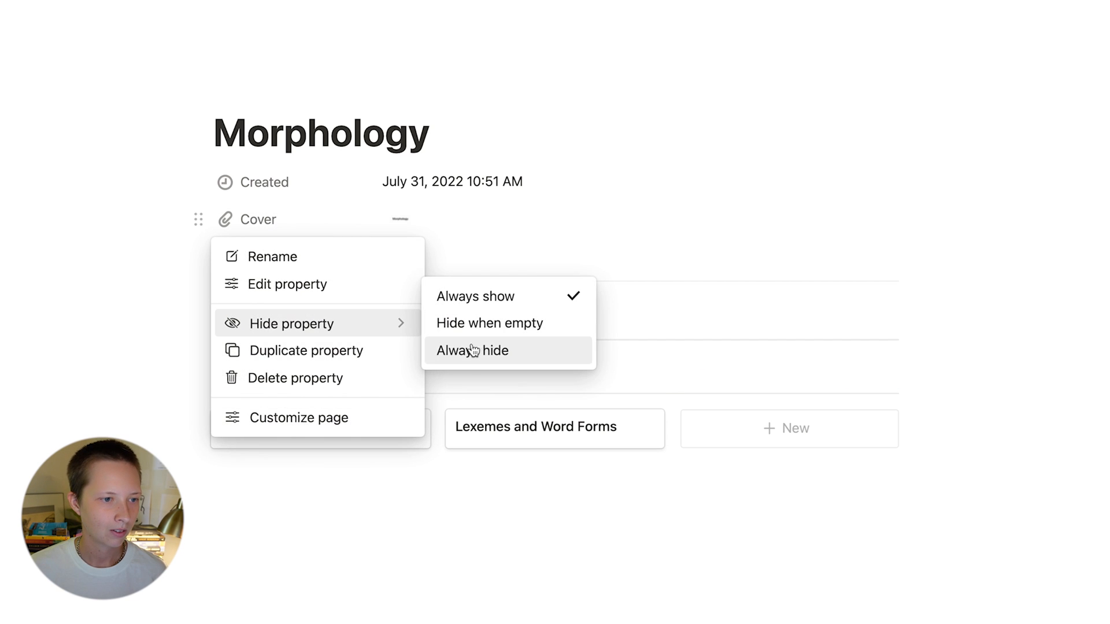
left_click(471, 350)
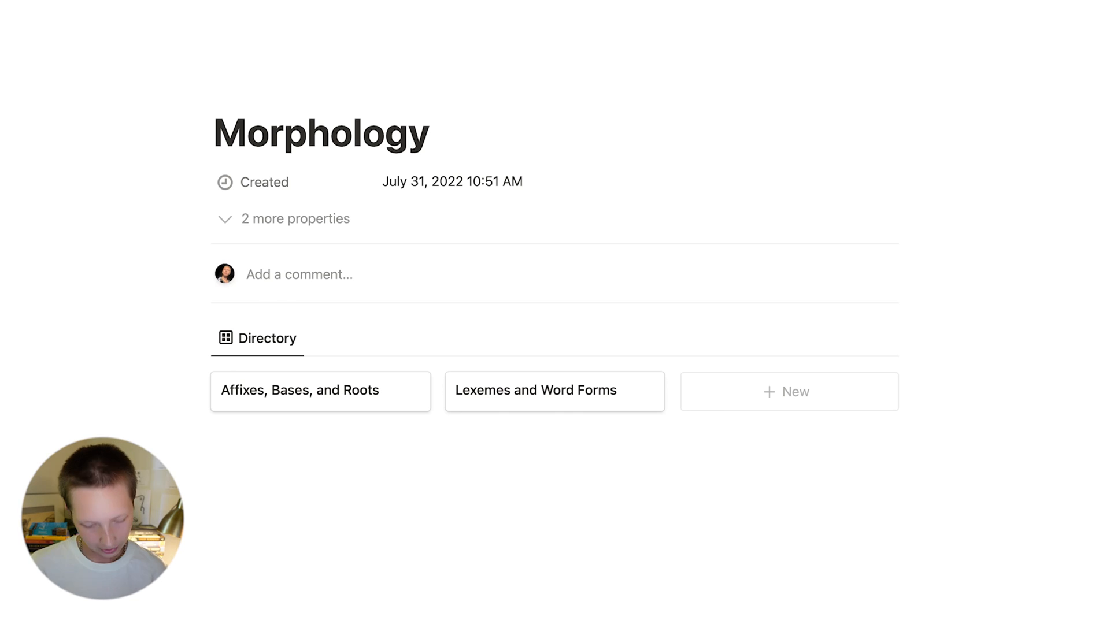
Return to the Class Directory, apply the New Class template to the Anatomy class and expand it to a full page.
key("super+shift+u")
left_click(42, 157)
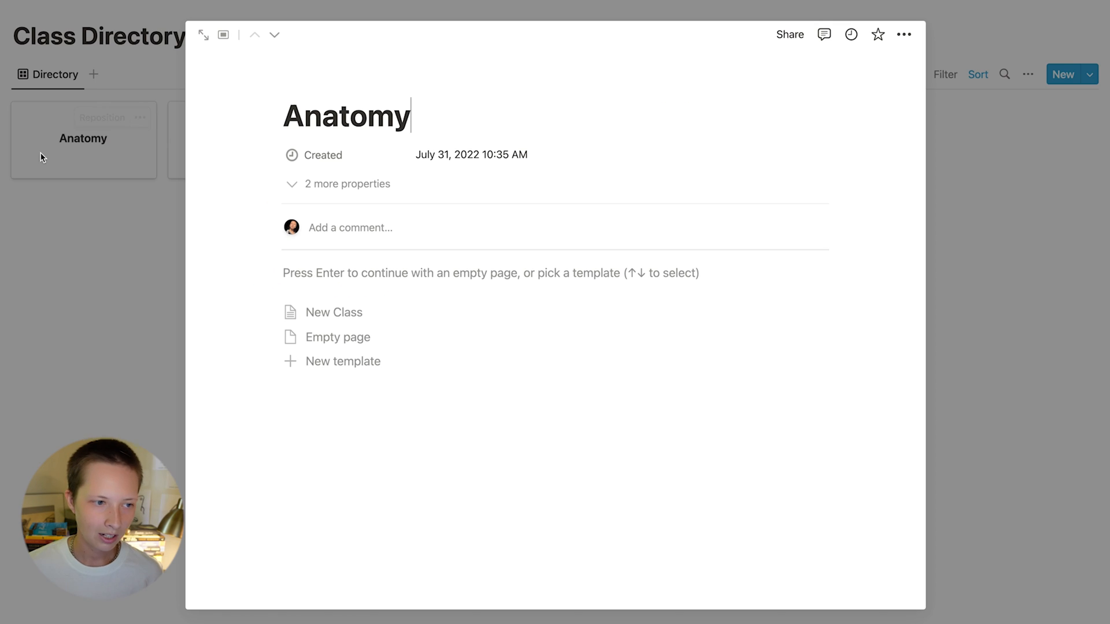
left_click(344, 313)
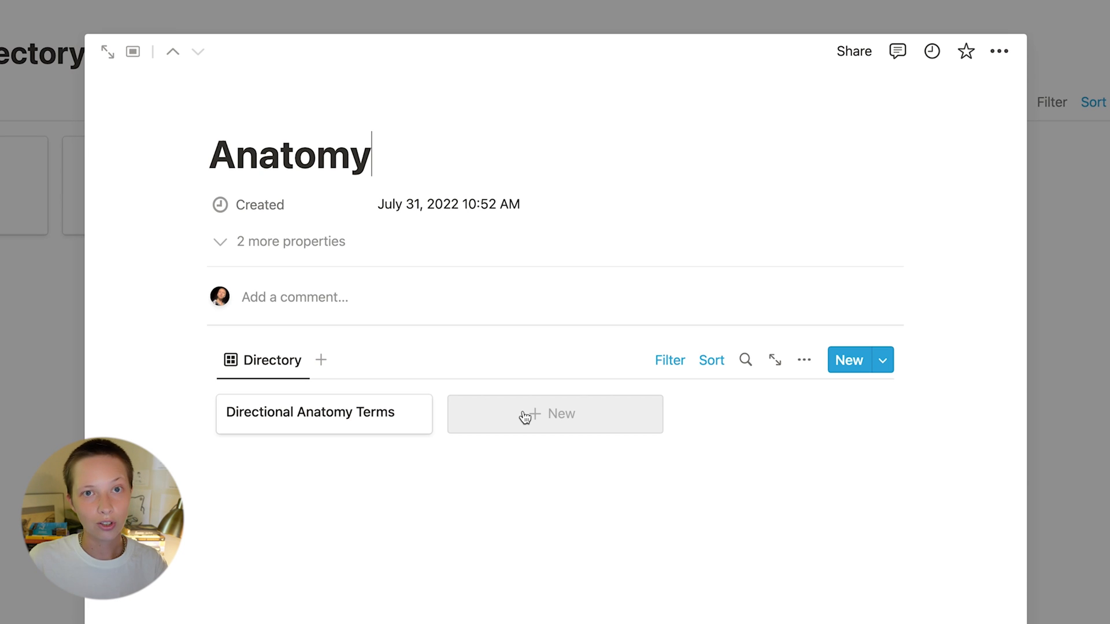
left_click(108, 52)
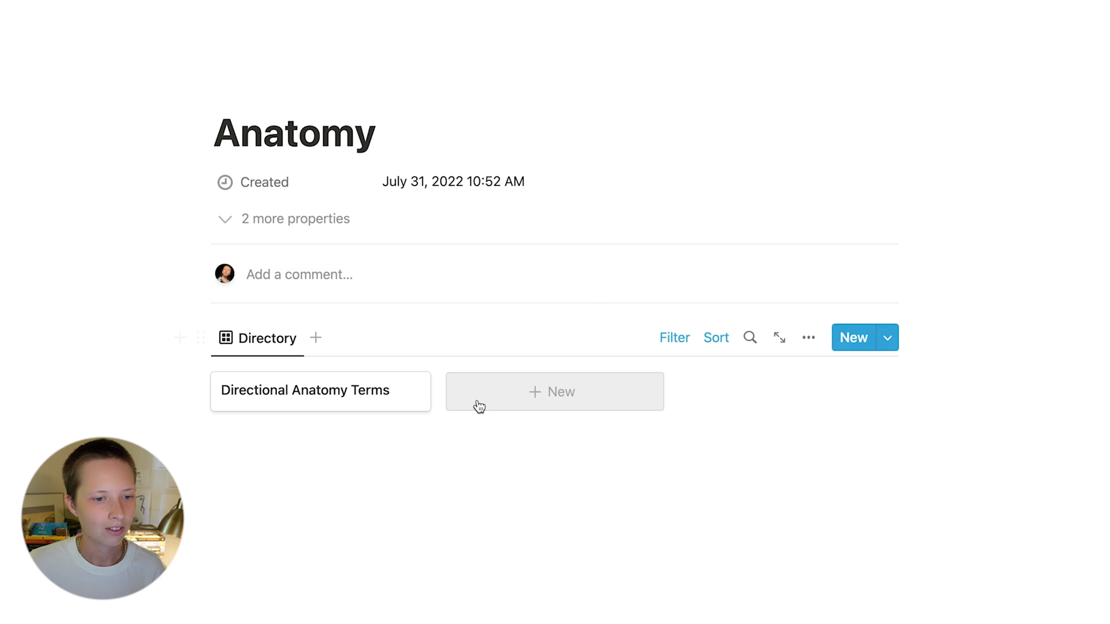
Create a blank deck from the Anatomy page's gallery to check its Class property, and close it.
left_click(534, 403)
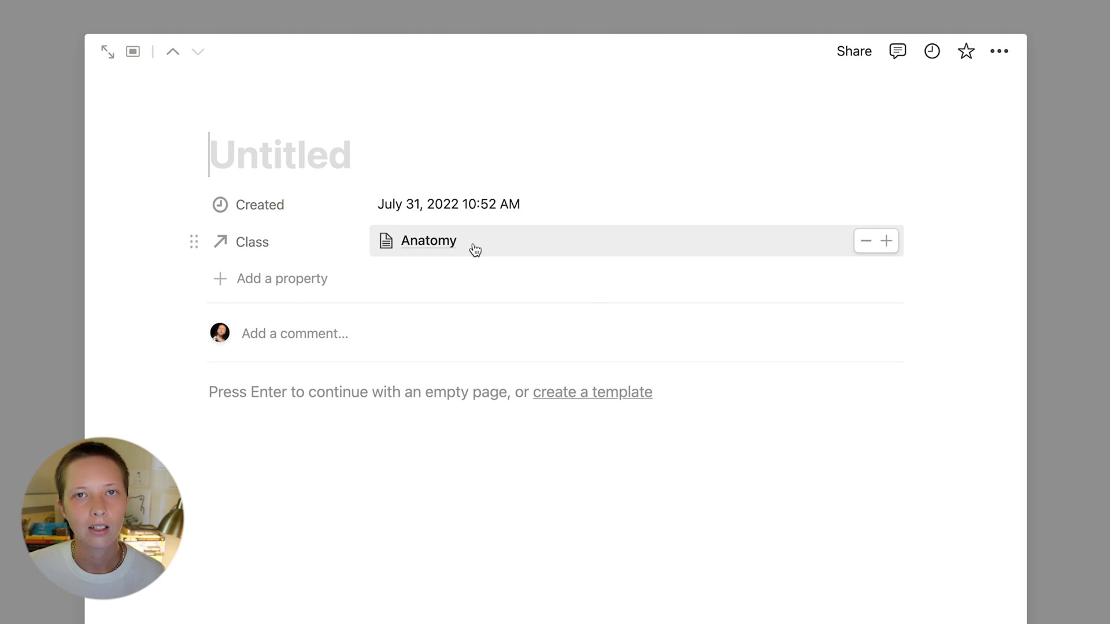
key("Escape")
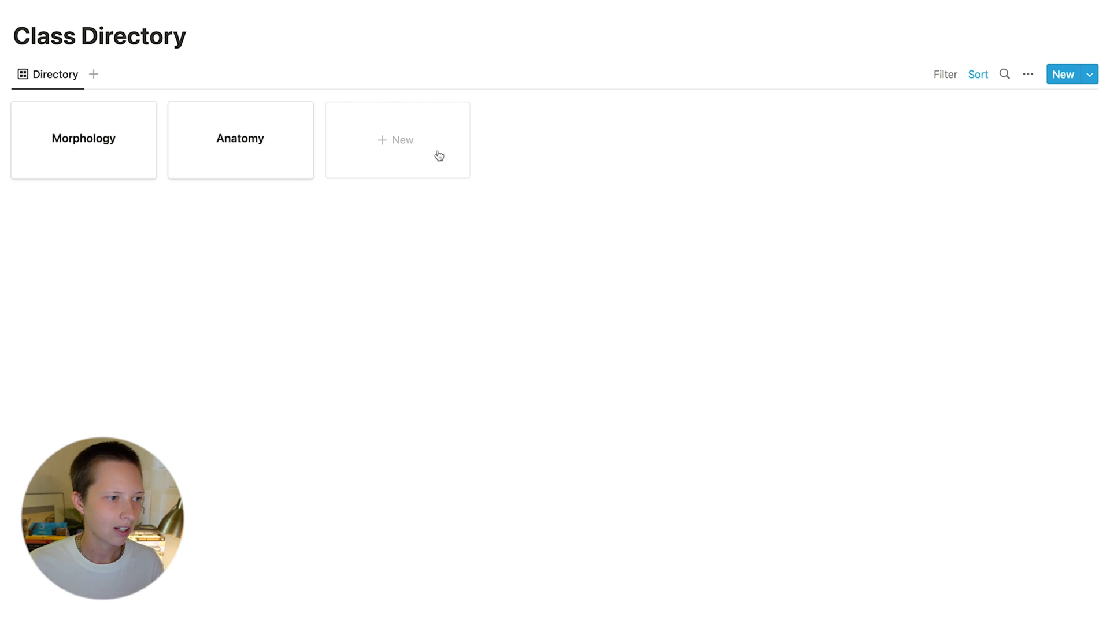
Customize the Class Directory page view from the Morphology page, setting Top-level page discussions to Off, and close the page.
left_click(80, 162)
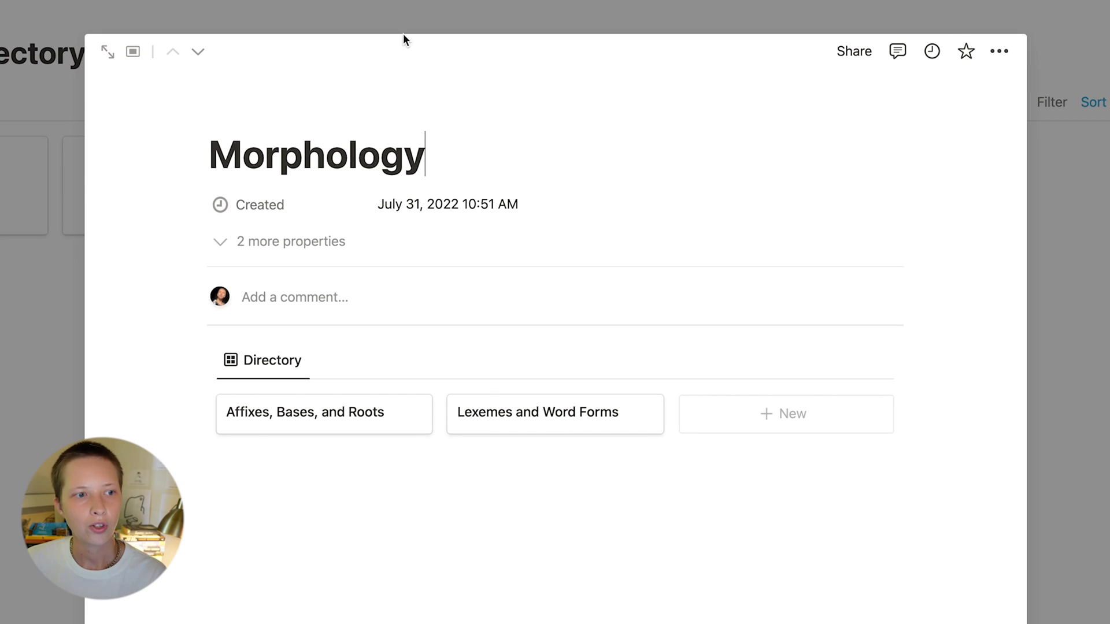
left_click(1004, 58)
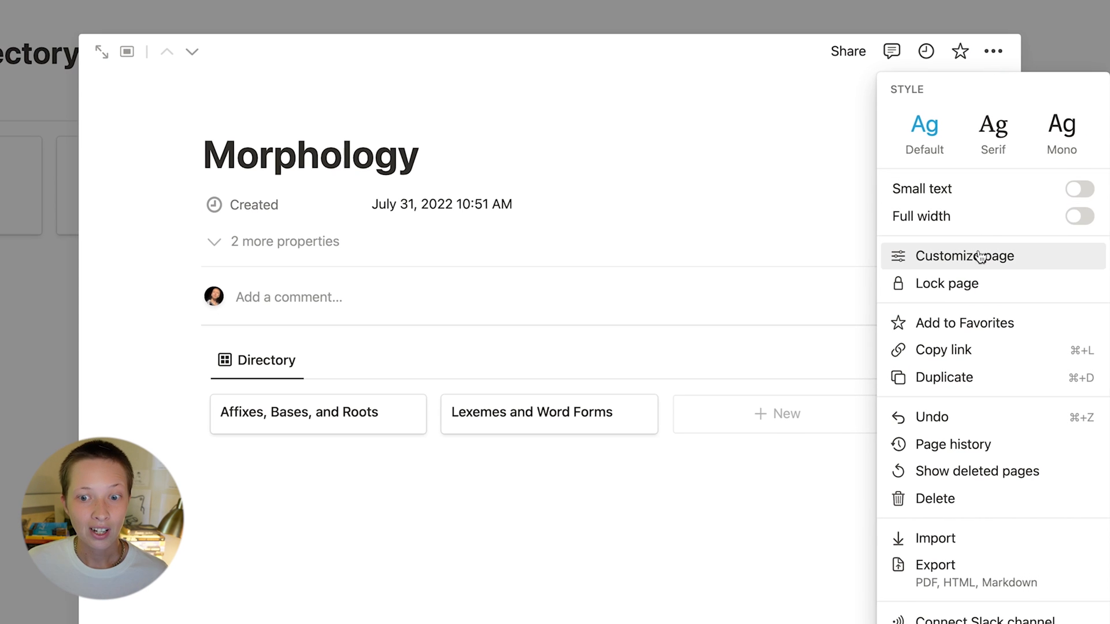
left_click(985, 255)
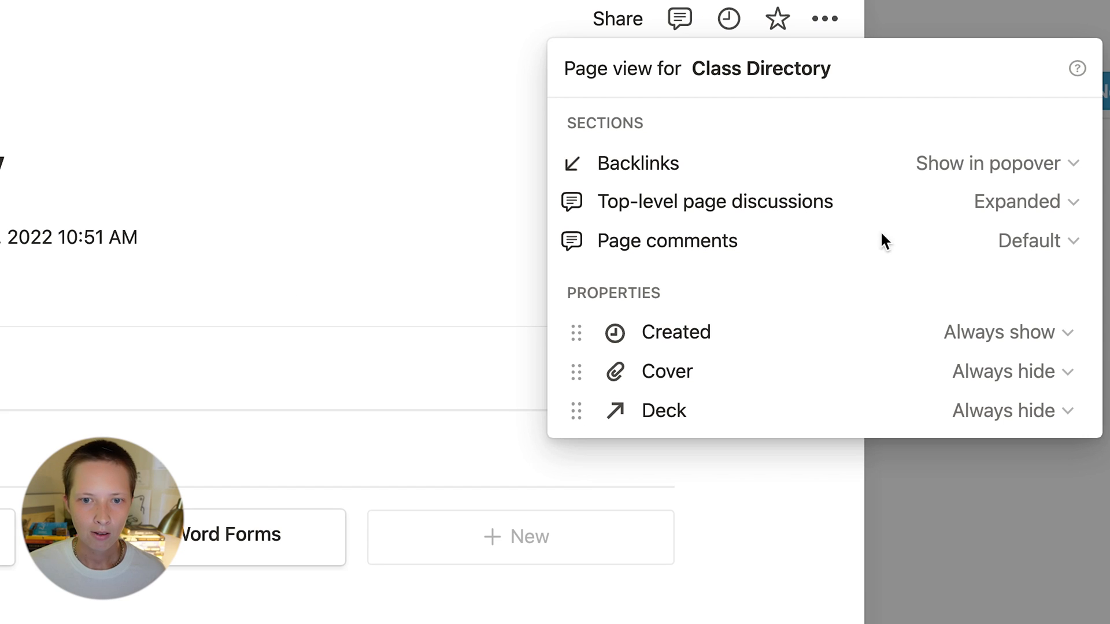
left_click(1010, 197)
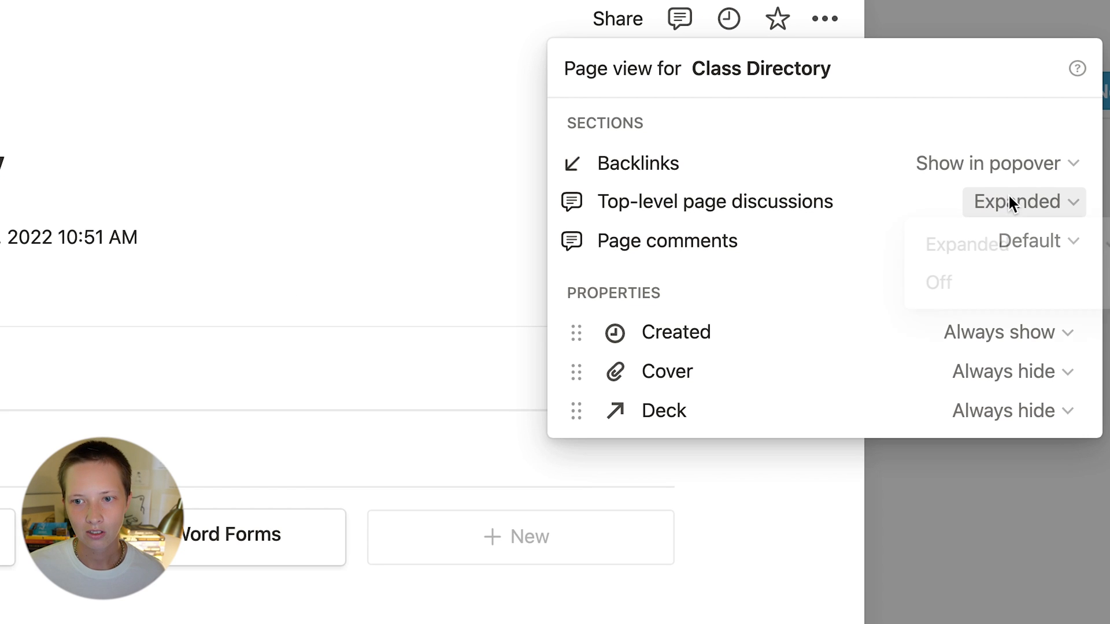
left_click(979, 275)
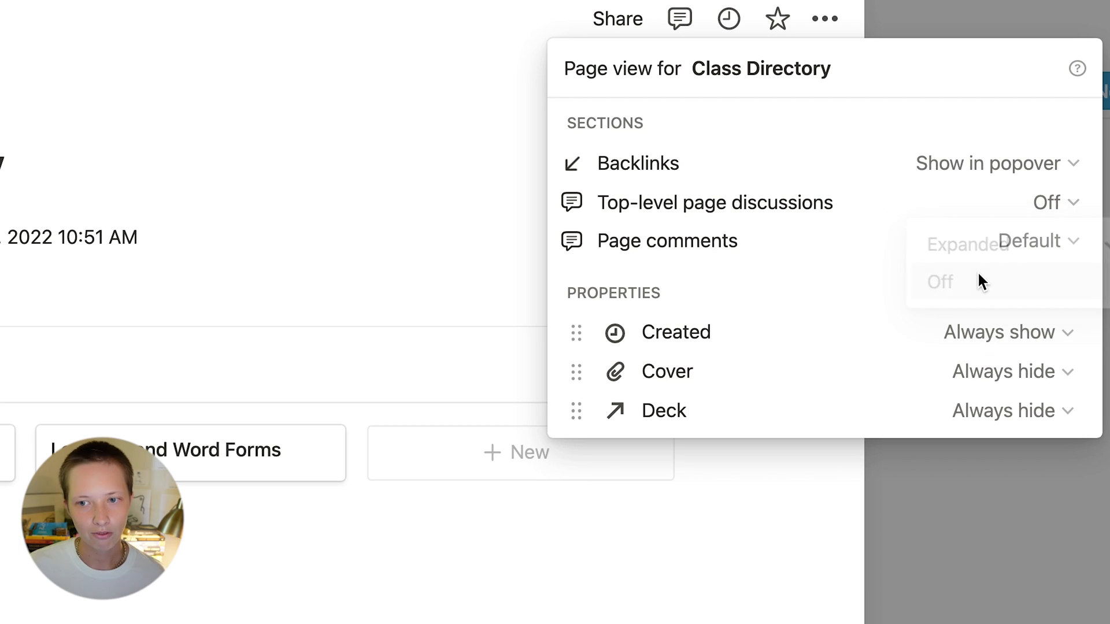
left_click(359, 589)
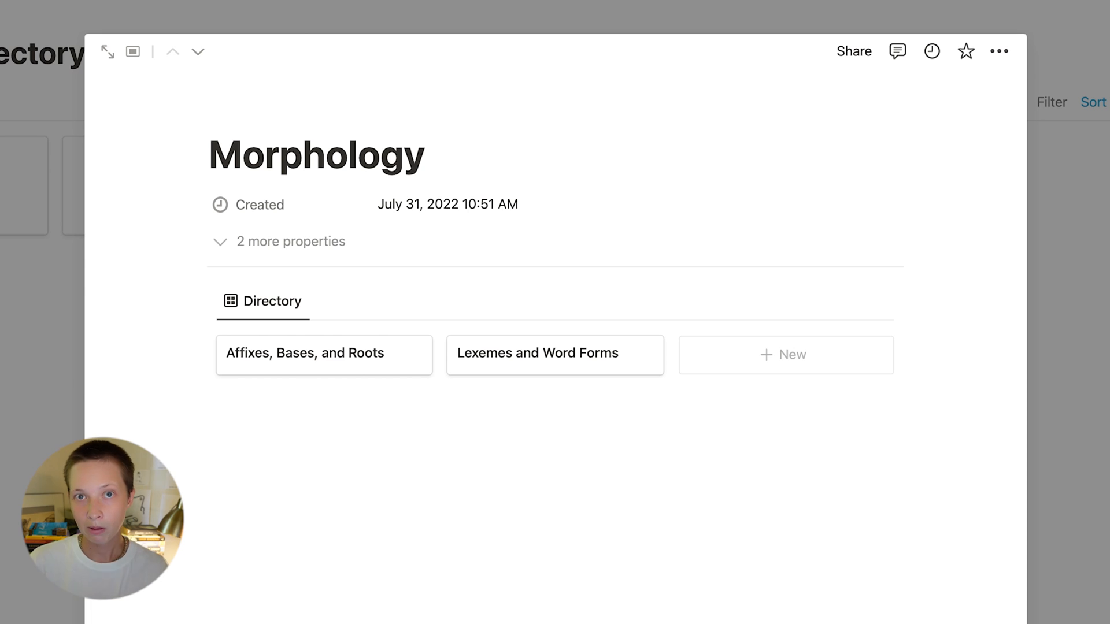
key("Escape")
Open the Anatomy class to check its page layout, and return to the main Easy Flashcards (Follow Along) page.
left_click(198, 197)
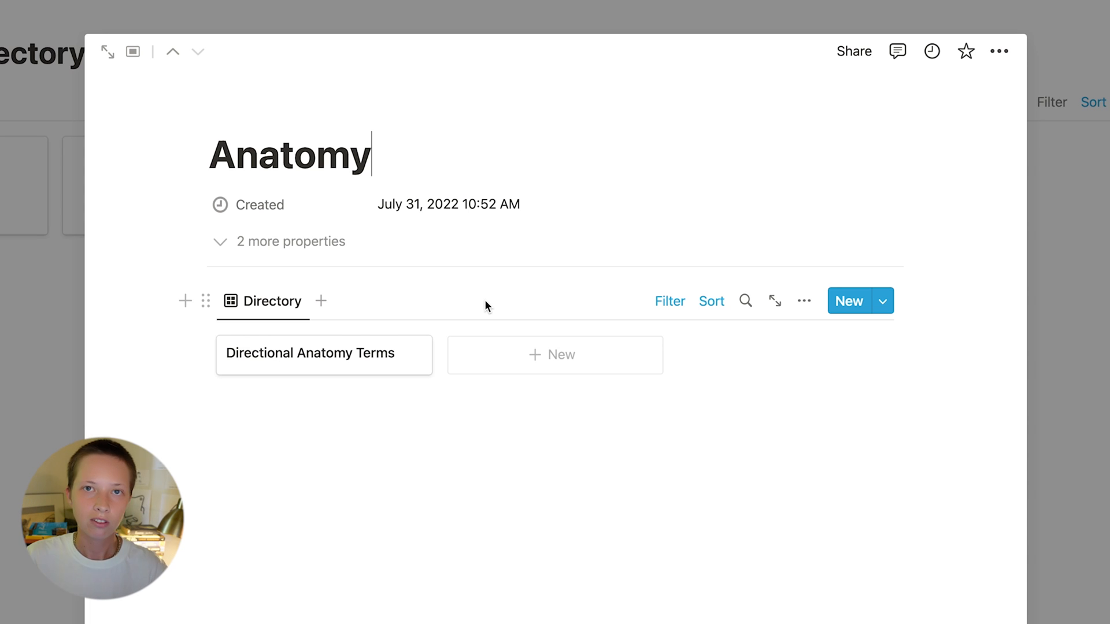
key("Escape")
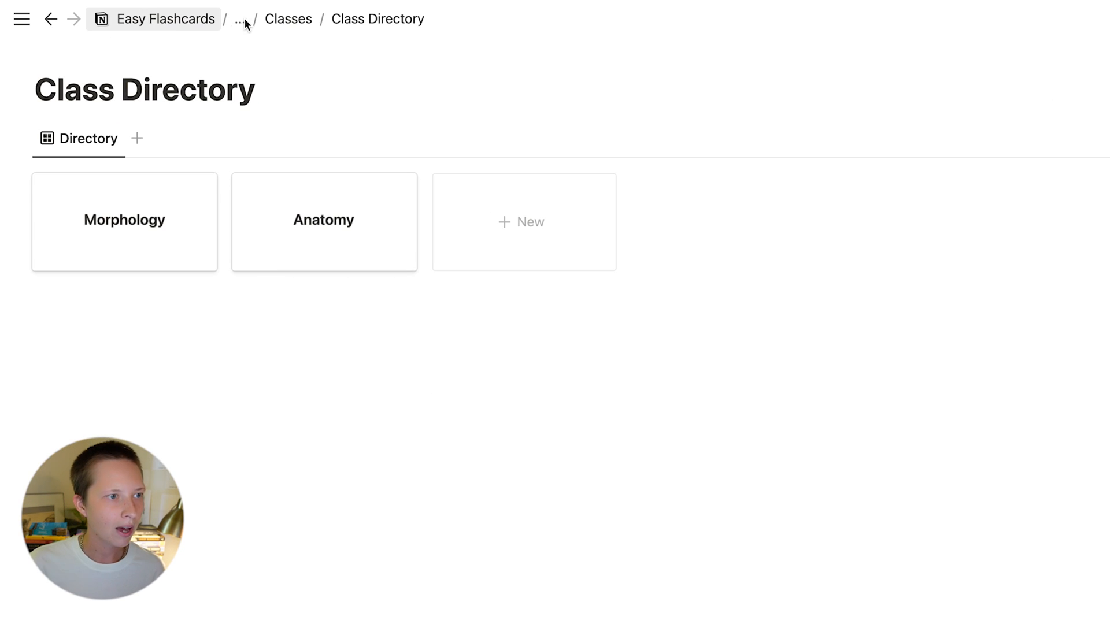
left_click(251, 20)
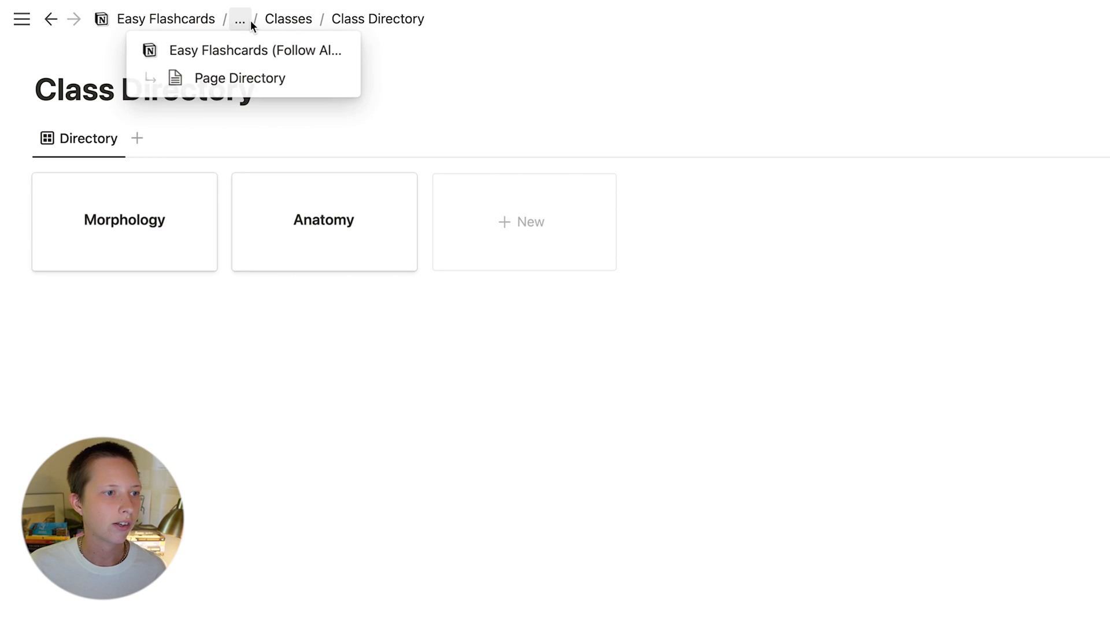
left_click(207, 52)
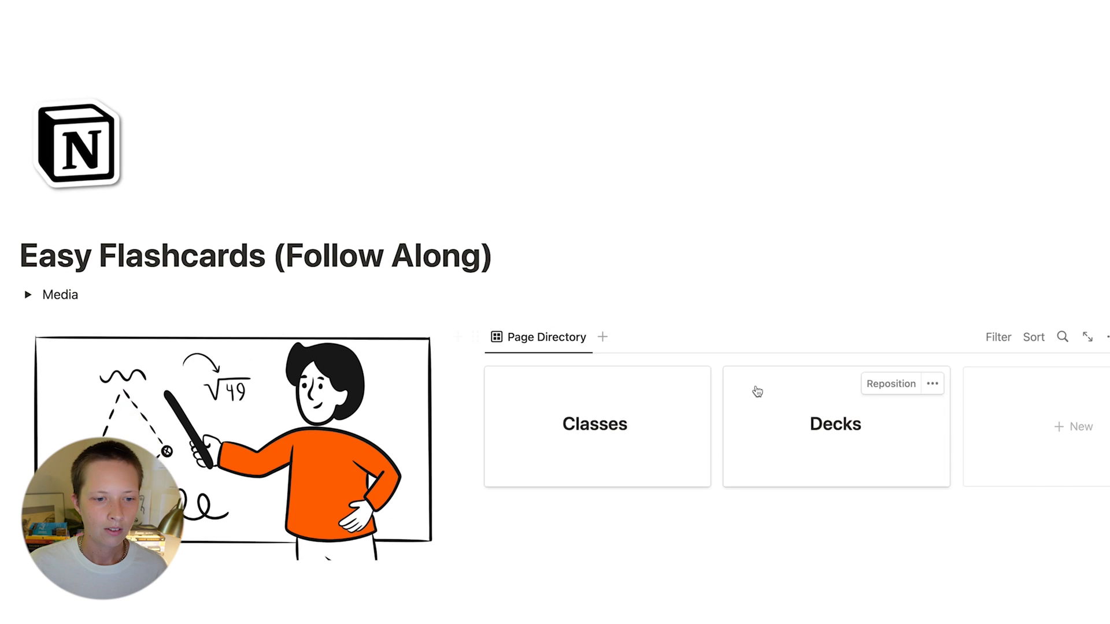
Open the Decks page in full and add a gallery view named Grouped by Class to its Deck Directory.
scroll(695, 350, "down", 1)
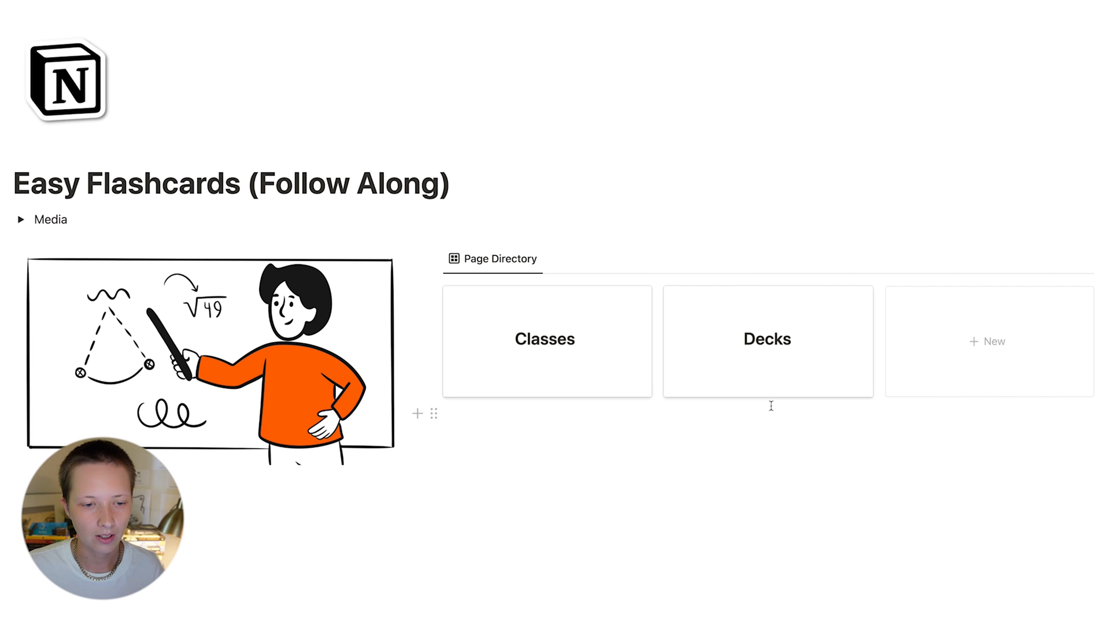
left_click(731, 360)
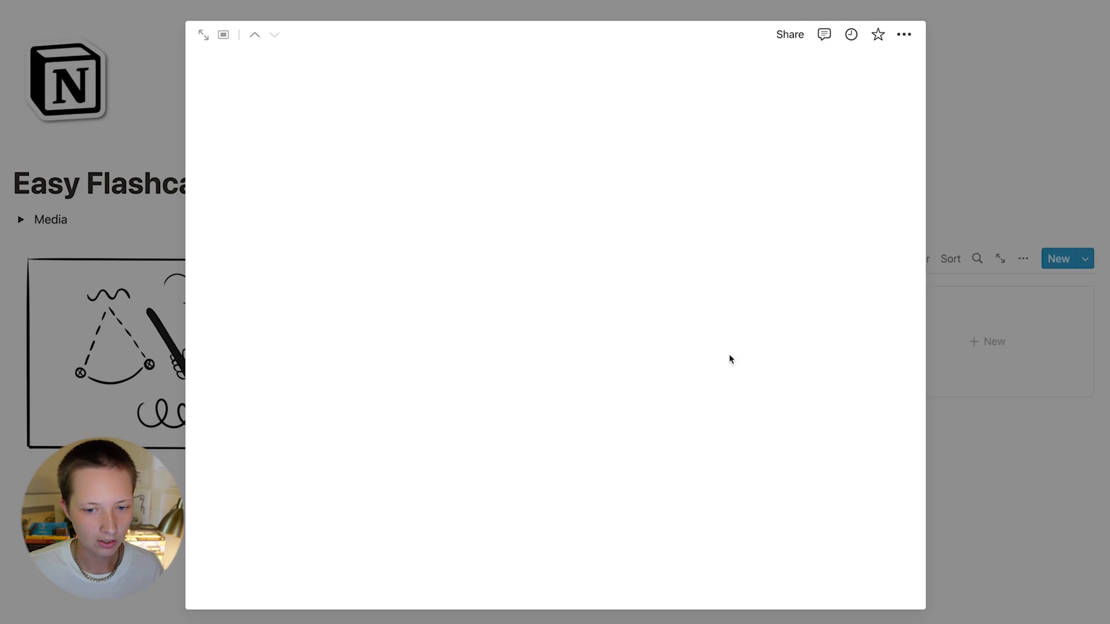
left_click(104, 55)
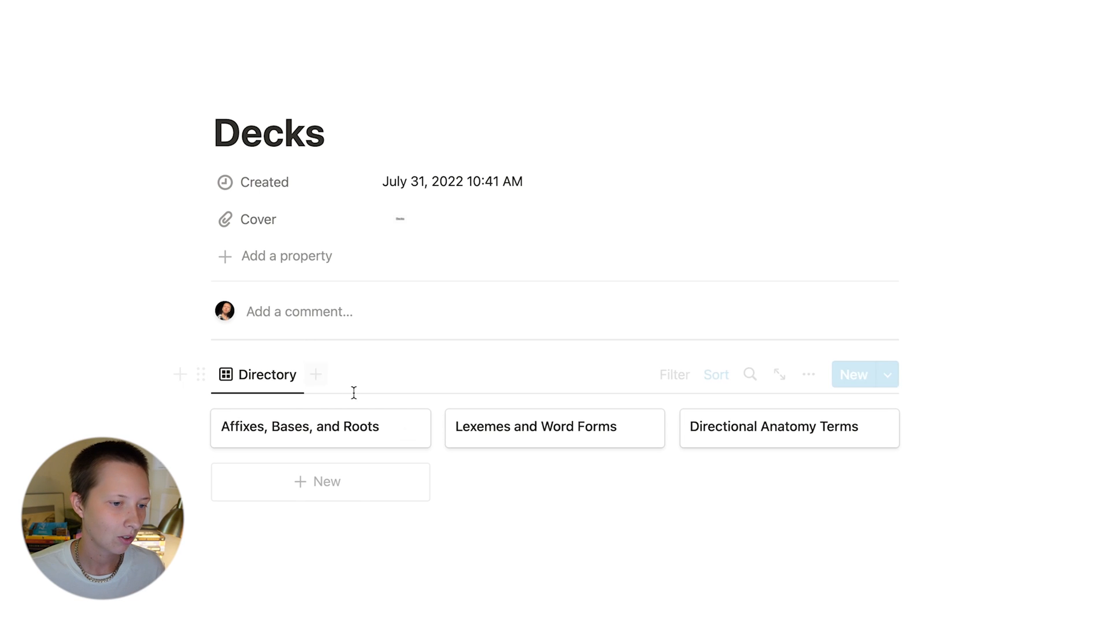
scroll(310, 376, "down", 3)
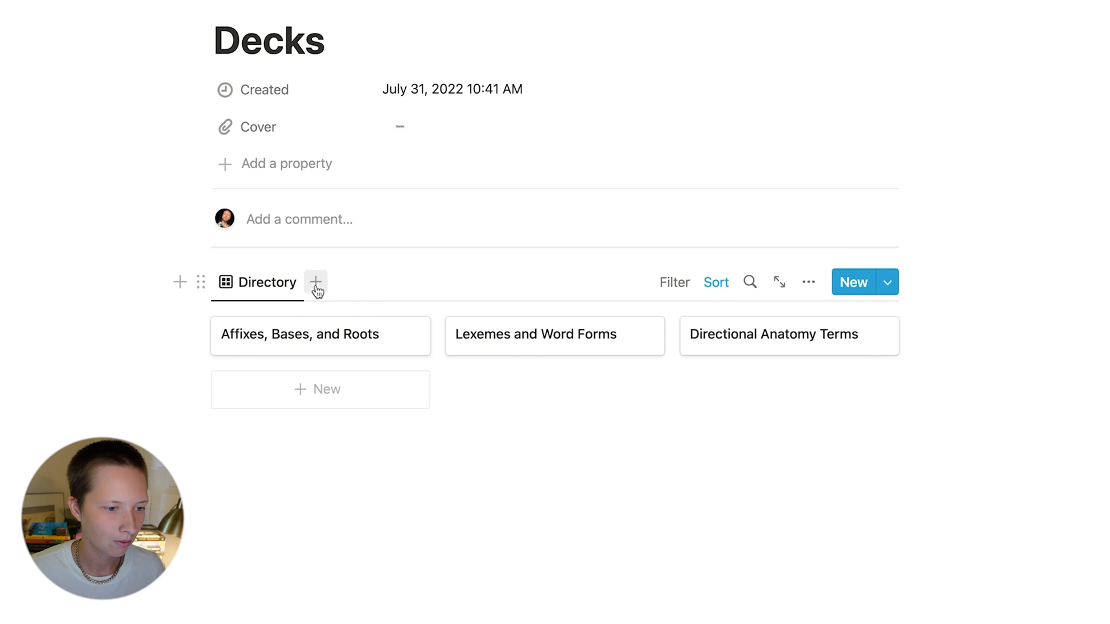
left_click(315, 288)
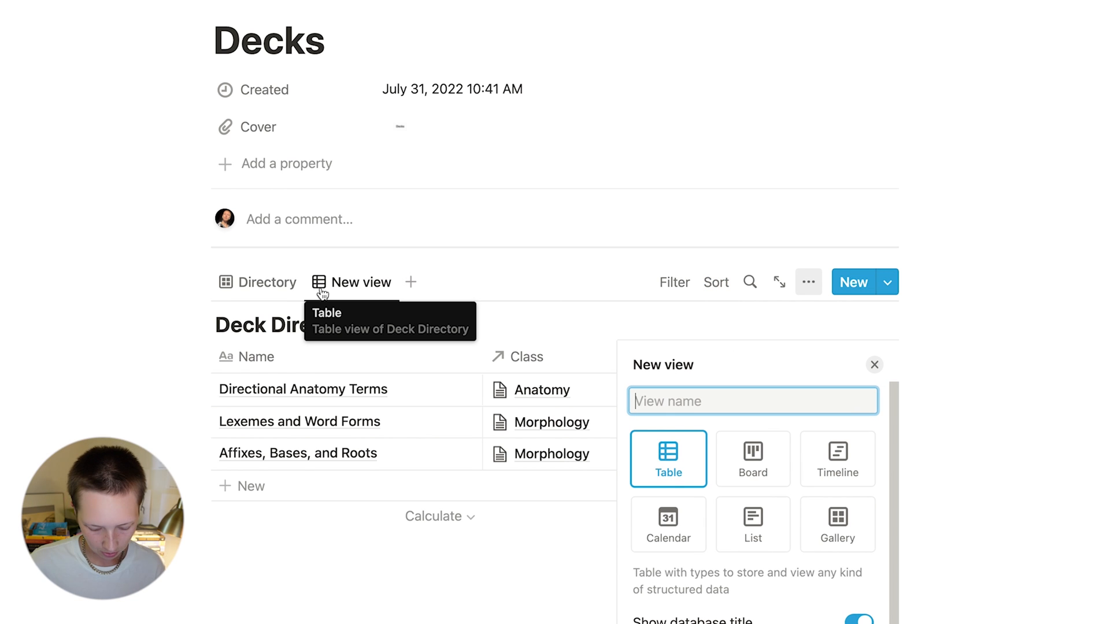
type("Grouped by Class")
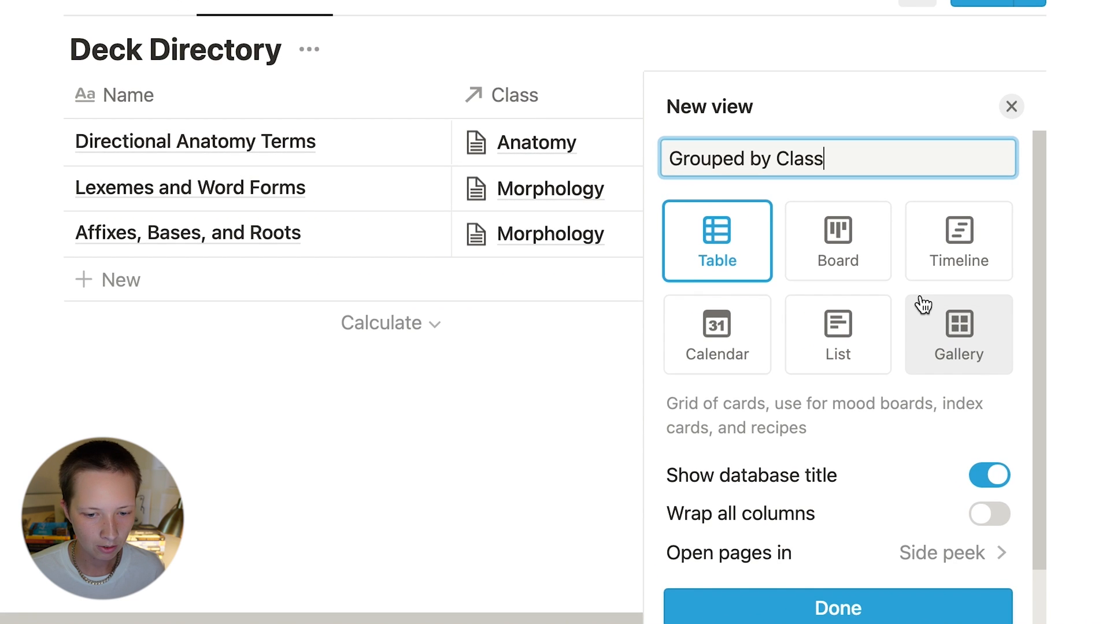
left_click(923, 305)
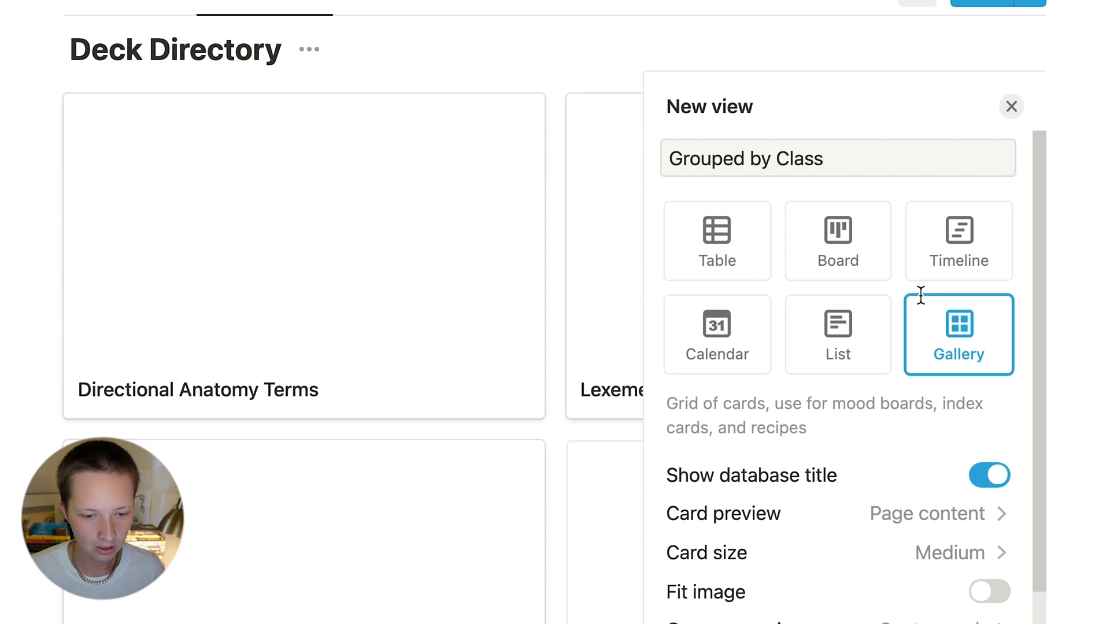
Set the Grouped by Class view's card preview to None and card size to Small, and hide the database title.
scroll(884, 537, "down", 3)
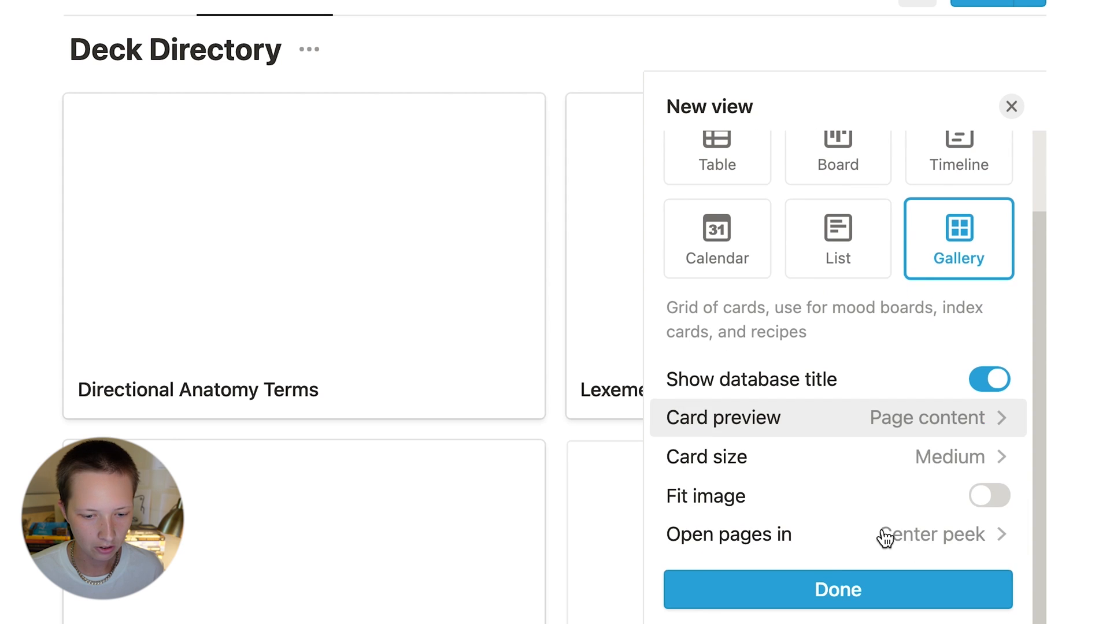
left_click(833, 416)
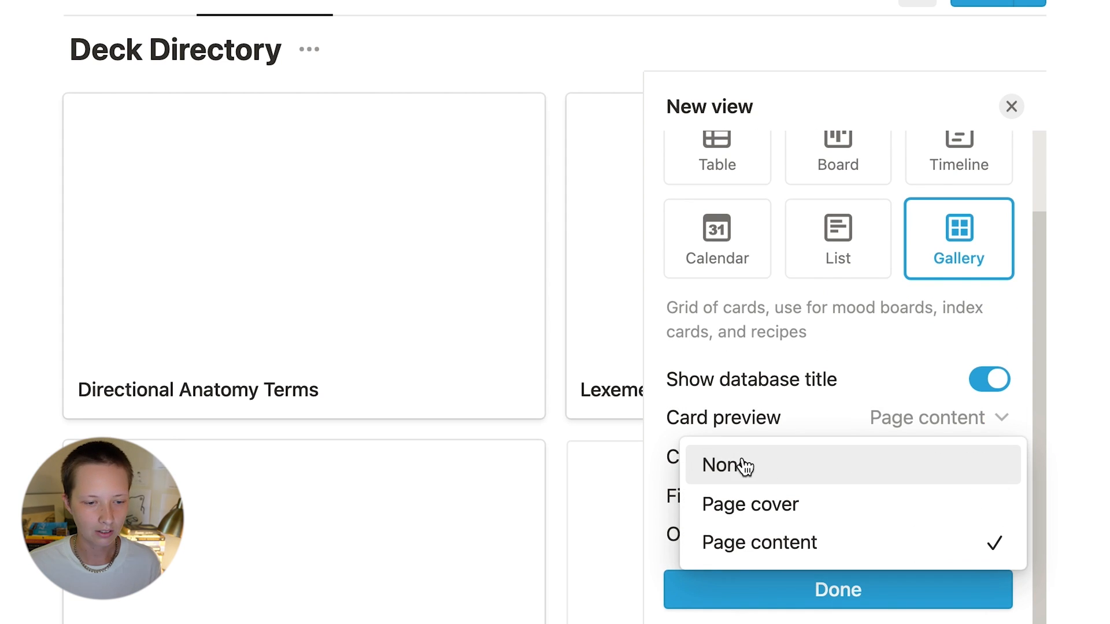
left_click(774, 476)
left_click(817, 446)
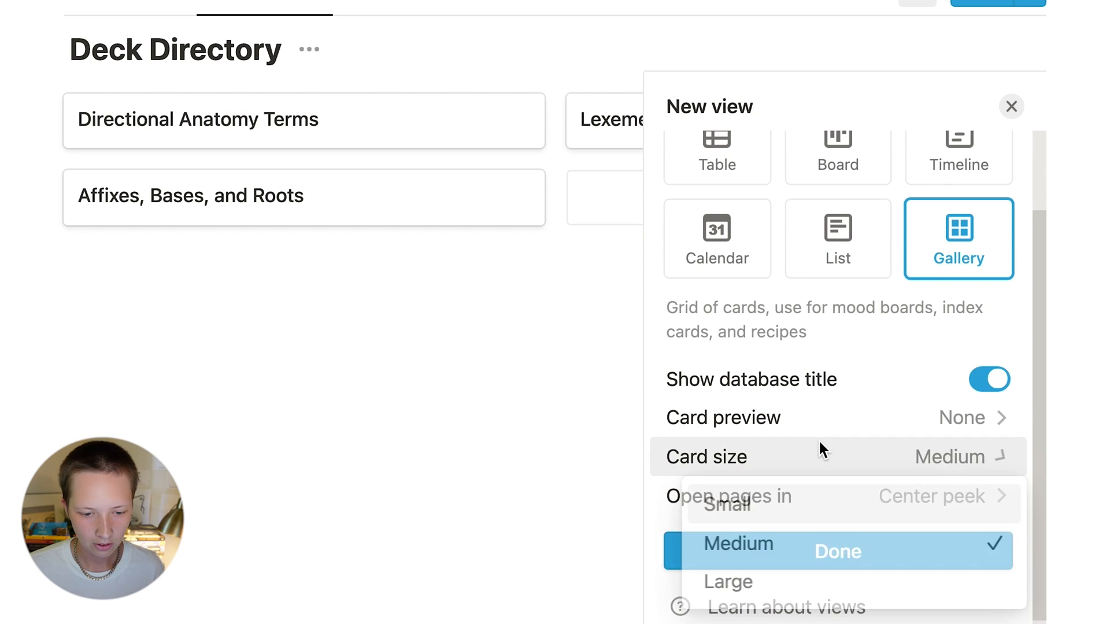
left_click(746, 505)
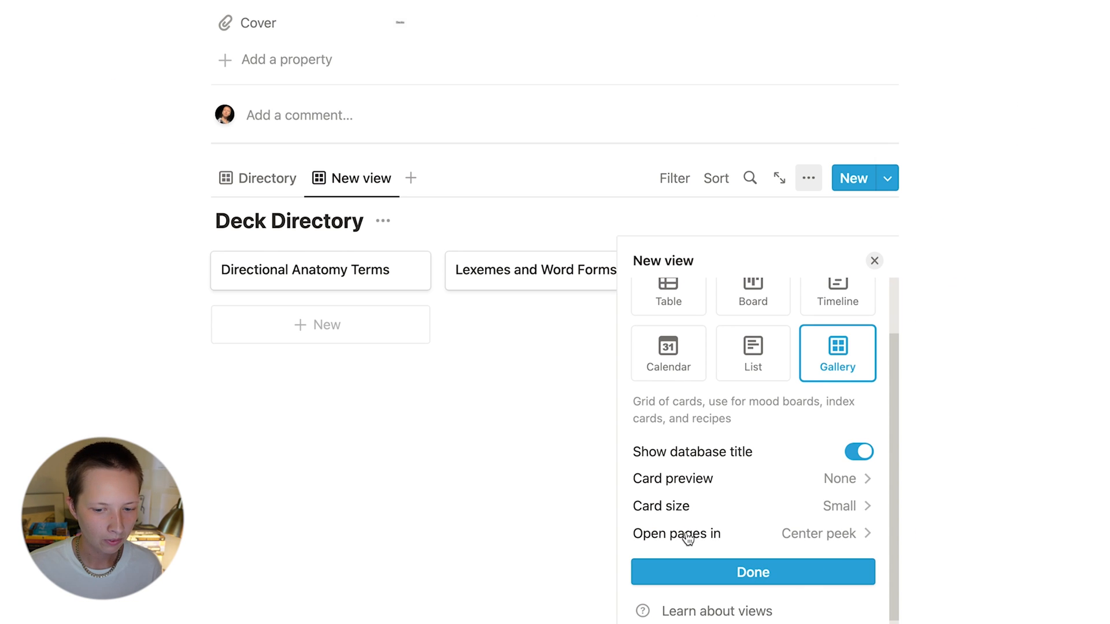
left_click(873, 262)
left_click(383, 221)
left_click(371, 321)
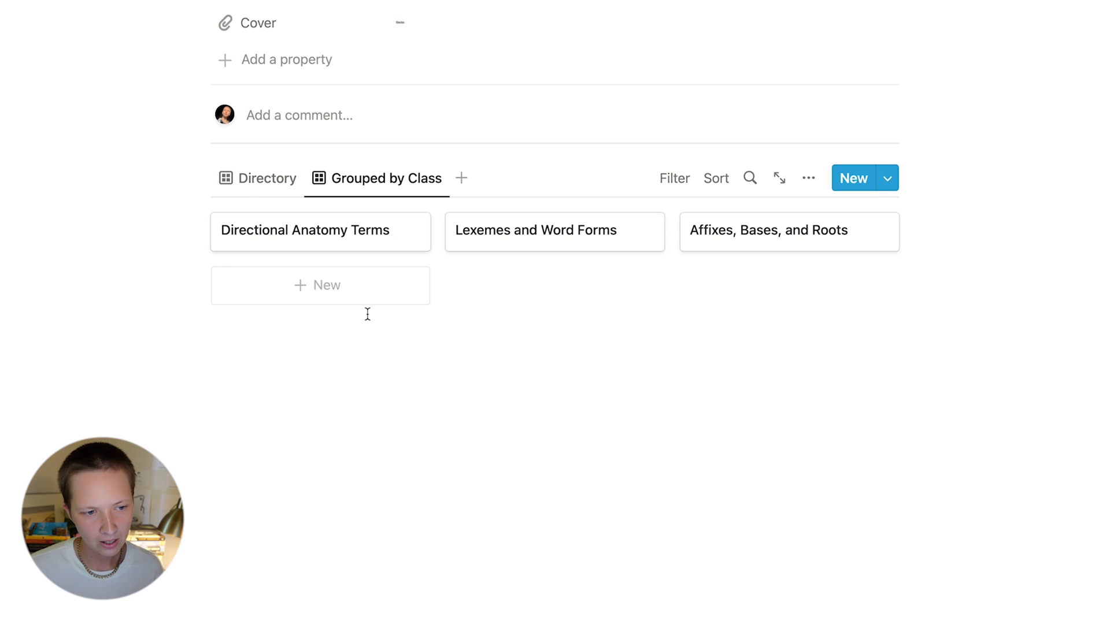
Group the Grouped by Class view by the Class property and hide the No Class group.
left_click(808, 178)
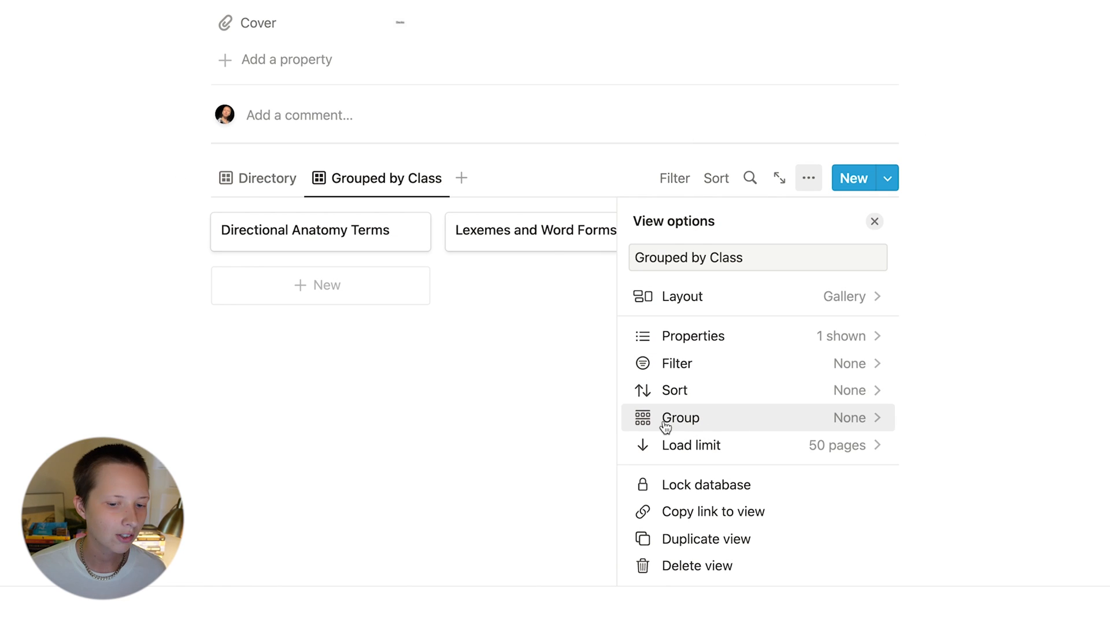
left_click(718, 431)
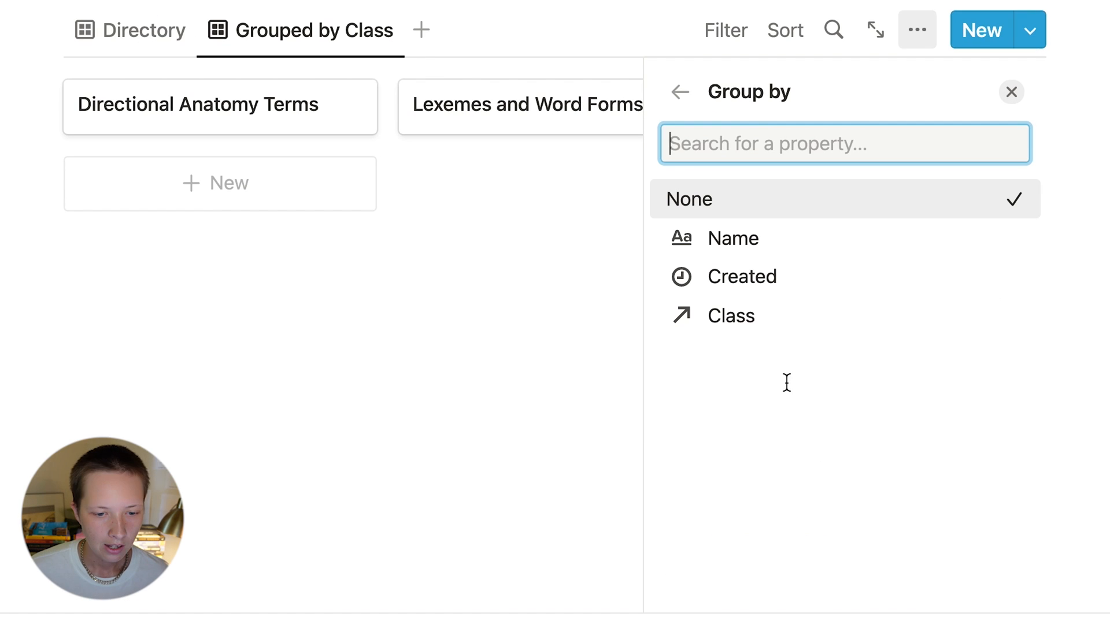
left_click(796, 337)
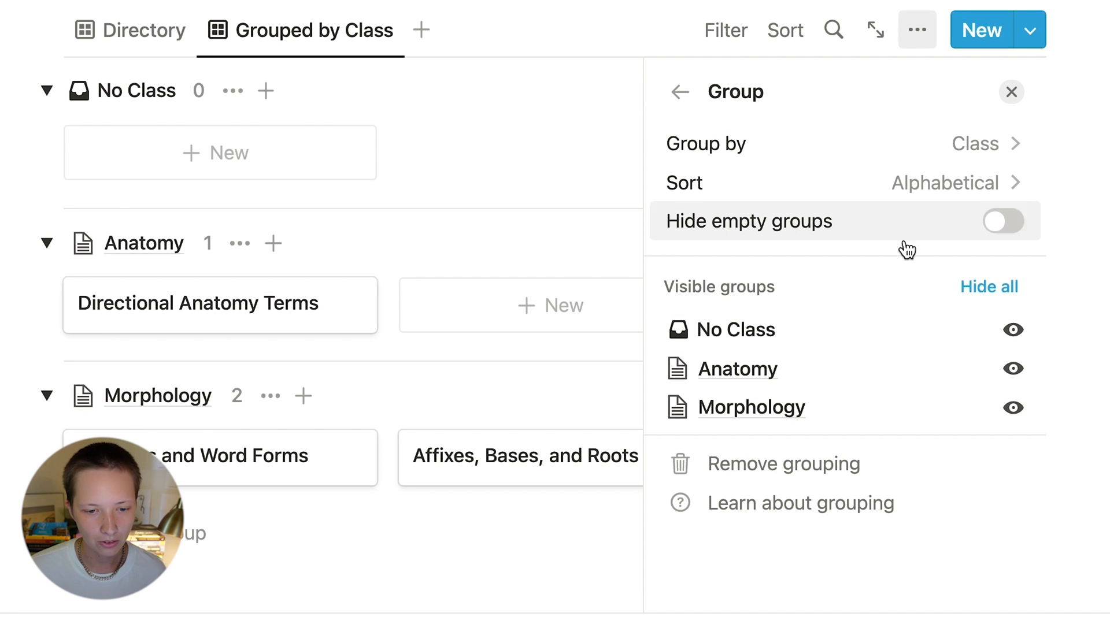
left_click(1016, 231)
left_click(1016, 231)
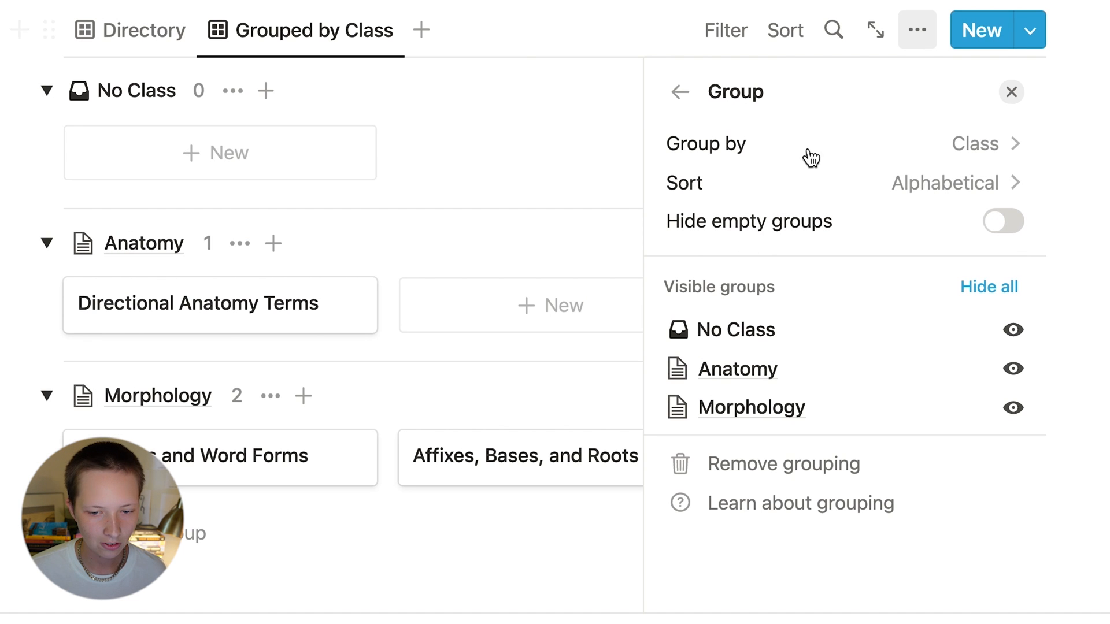
left_click(1022, 241)
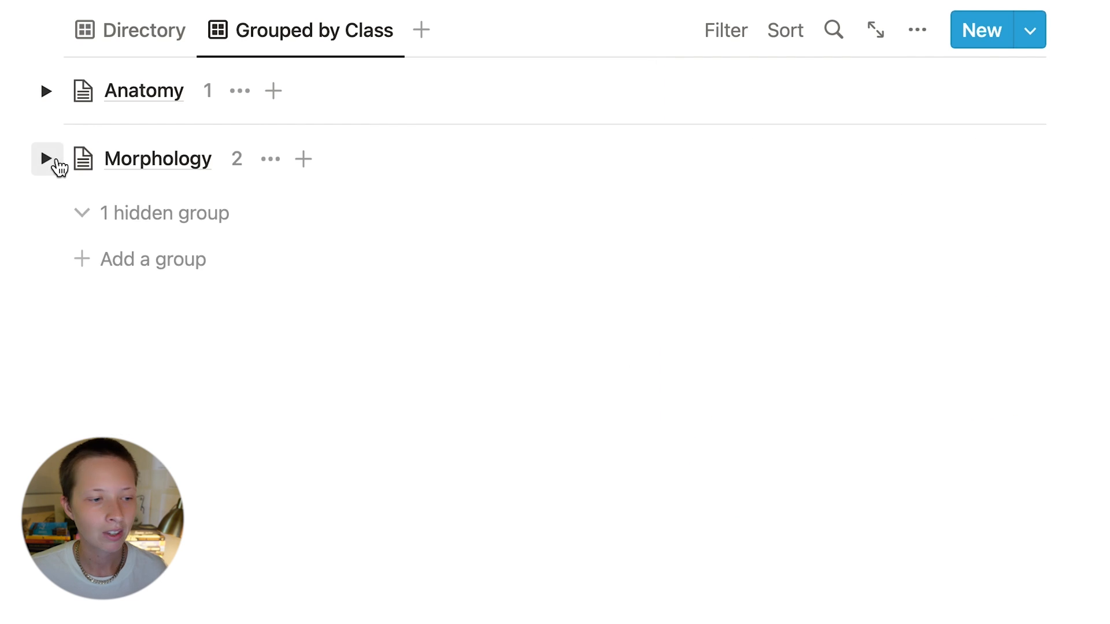
Expand the class groups, open the Anatomy class from its group heading to check its decks, and close it.
left_click(47, 159)
left_click(144, 170)
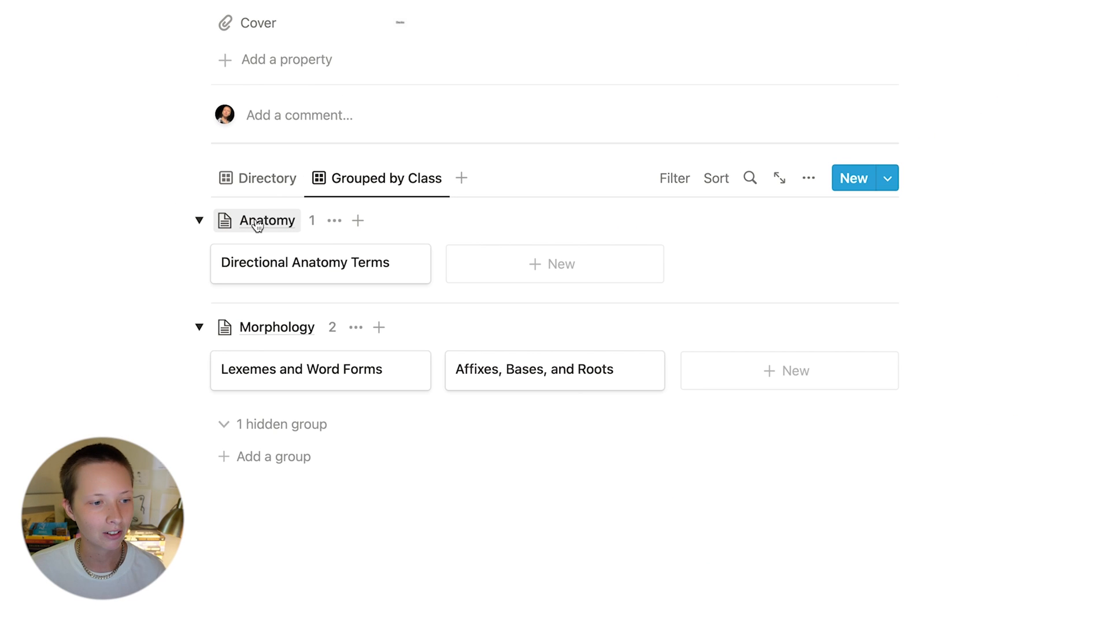
left_click(257, 222)
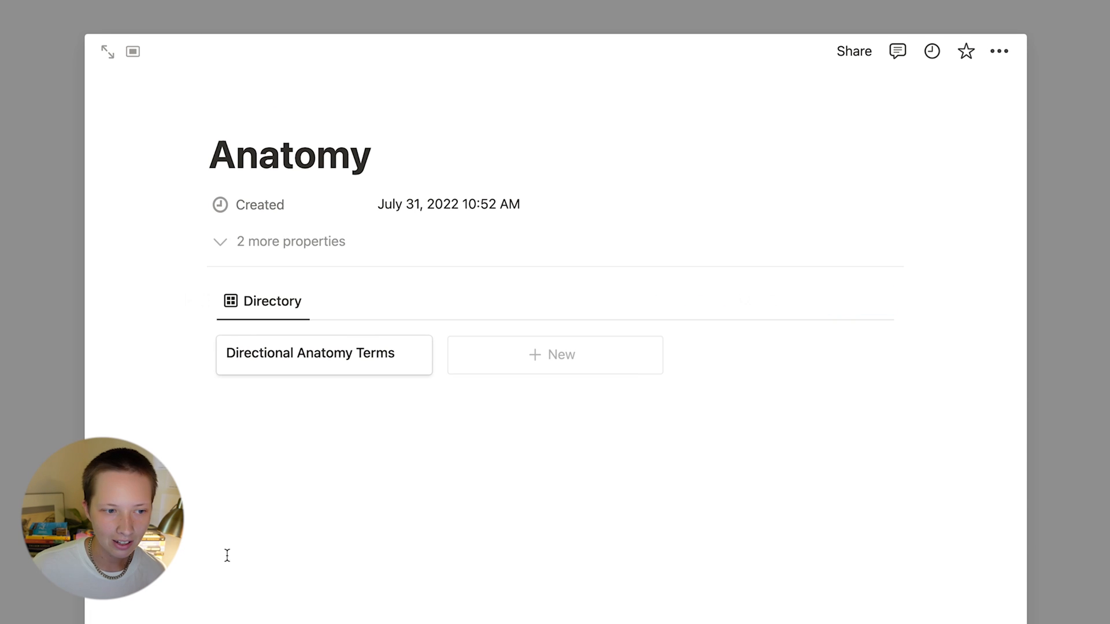
left_click(30, 367)
scroll(31, 367, "down", 5)
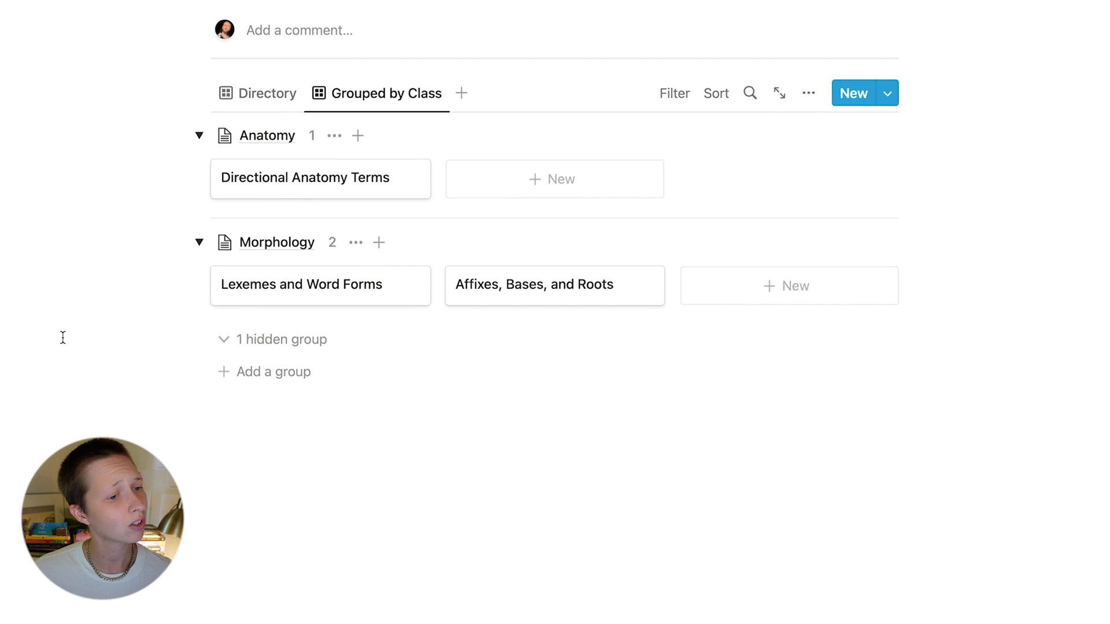
Collapse the Anatomy and Morphology groups in the Grouped by Class view.
left_click(199, 135)
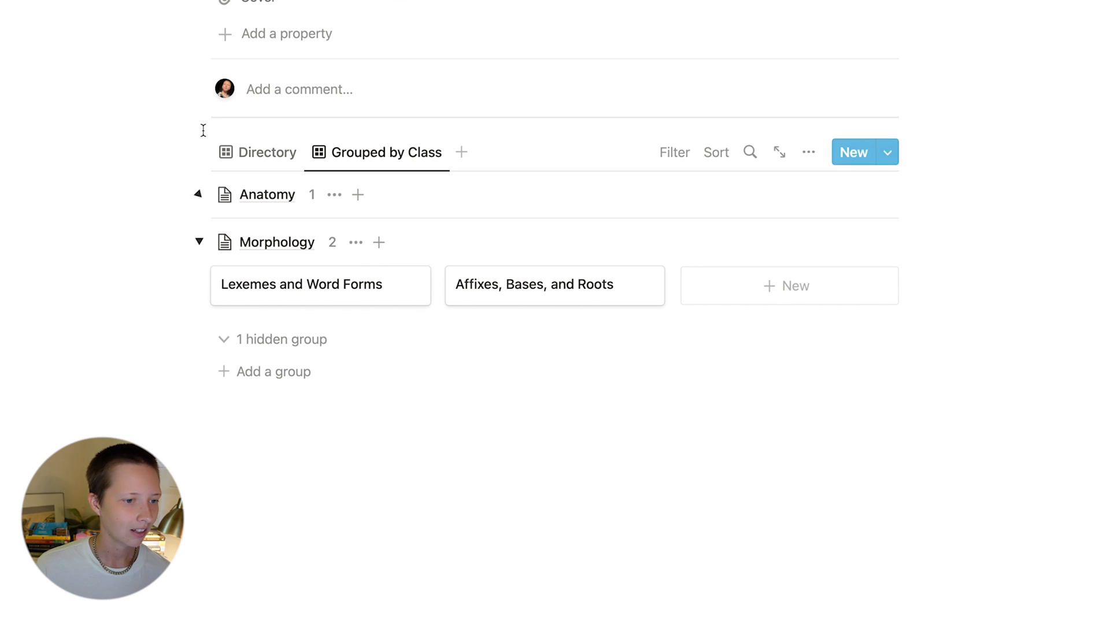
left_click(198, 242)
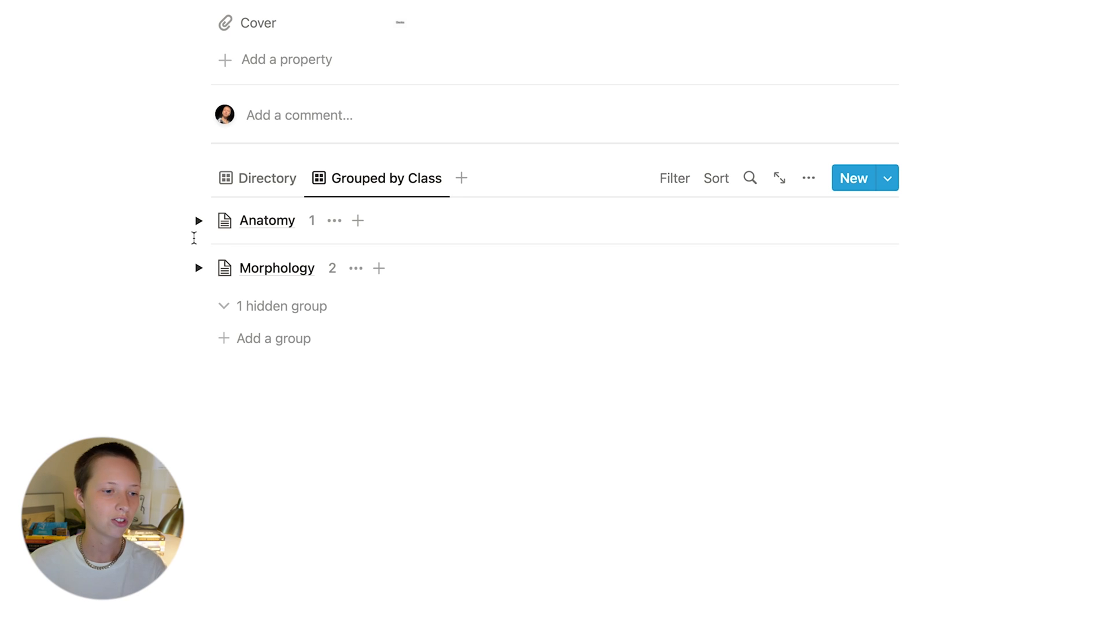
left_click(200, 227)
left_click(200, 227)
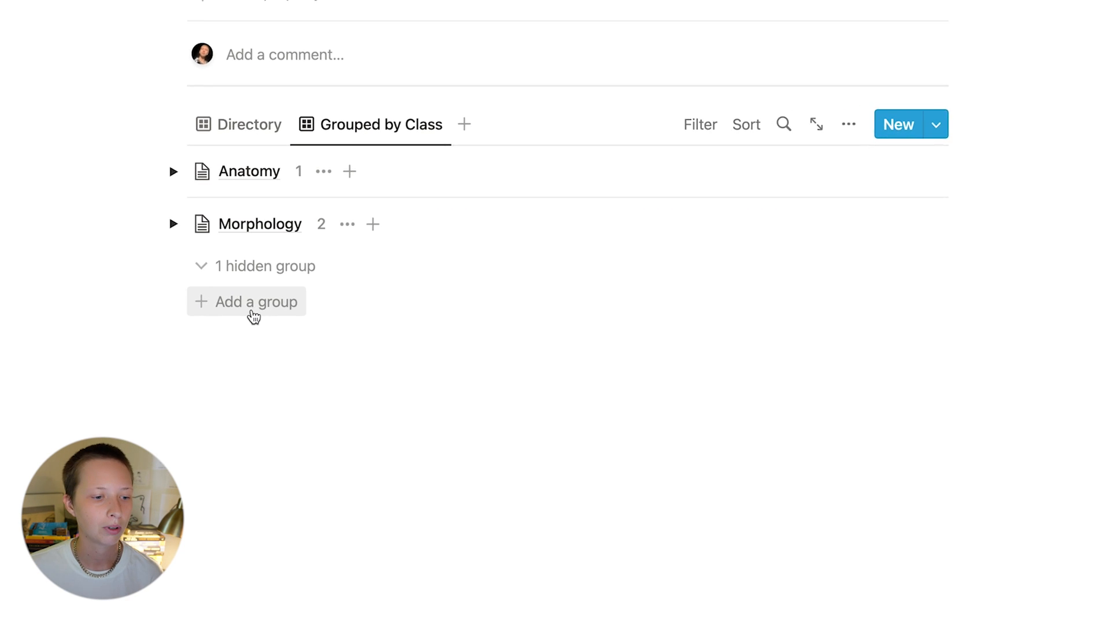
Add a group for a new class named Biology, created in the Class Directory.
left_click(271, 341)
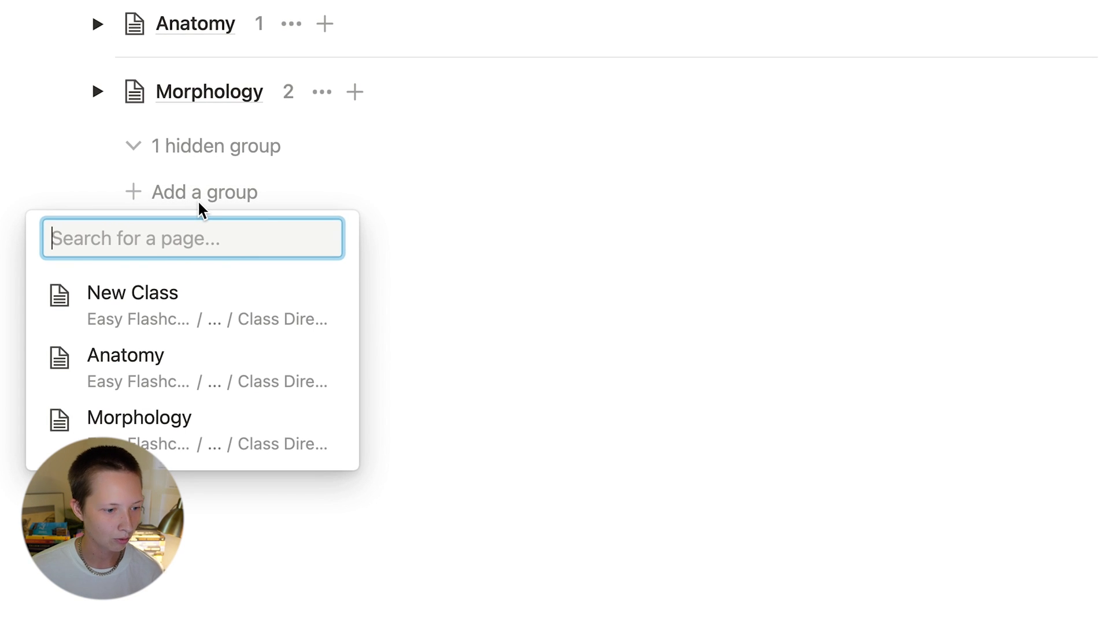
type("Biology")
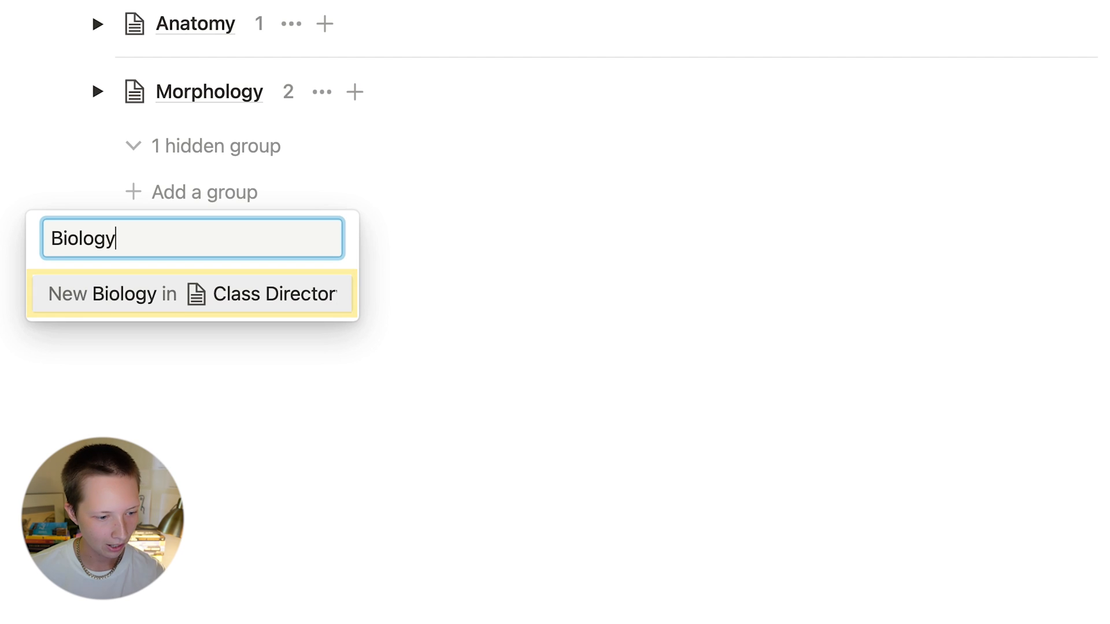
key("Return")
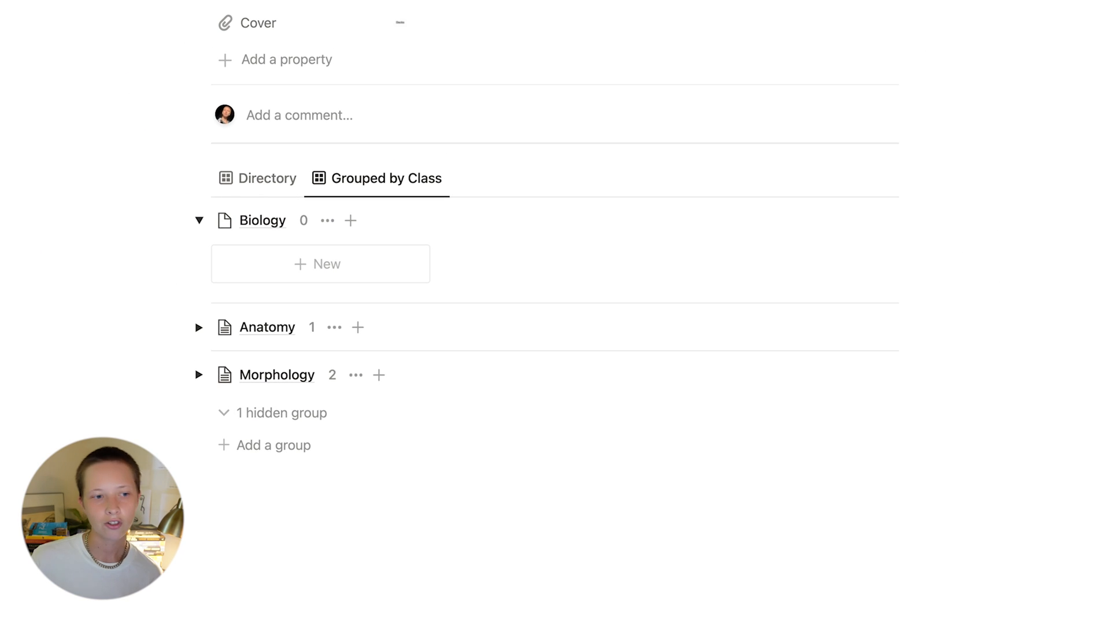
Create a deck named Celluar Structure in the Biology group, close it and collapse the group.
left_click(266, 265)
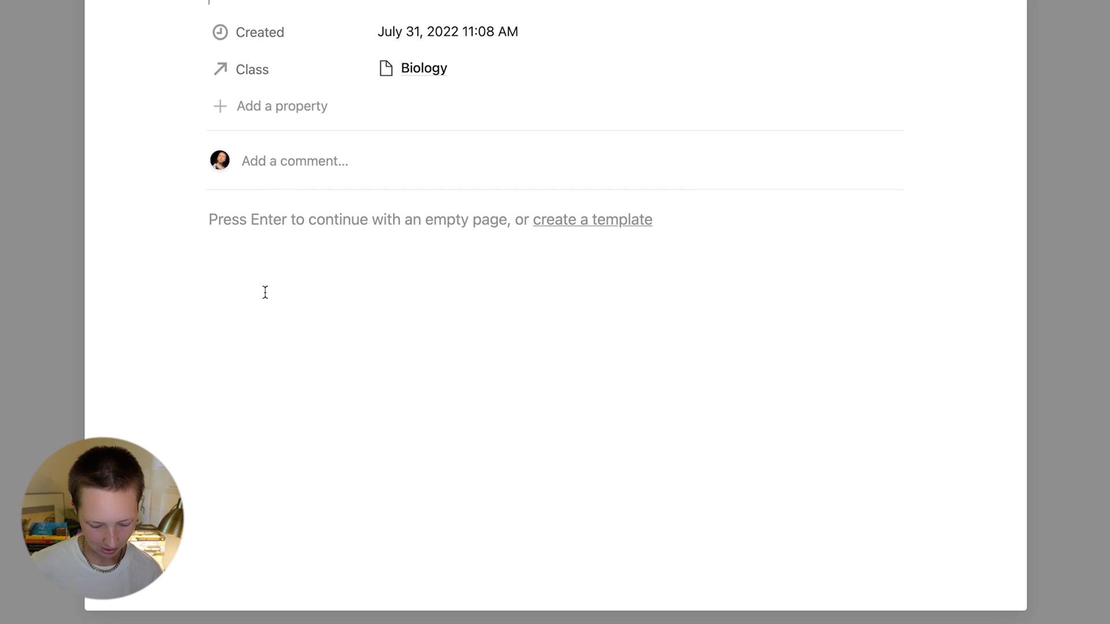
type("Cellu")
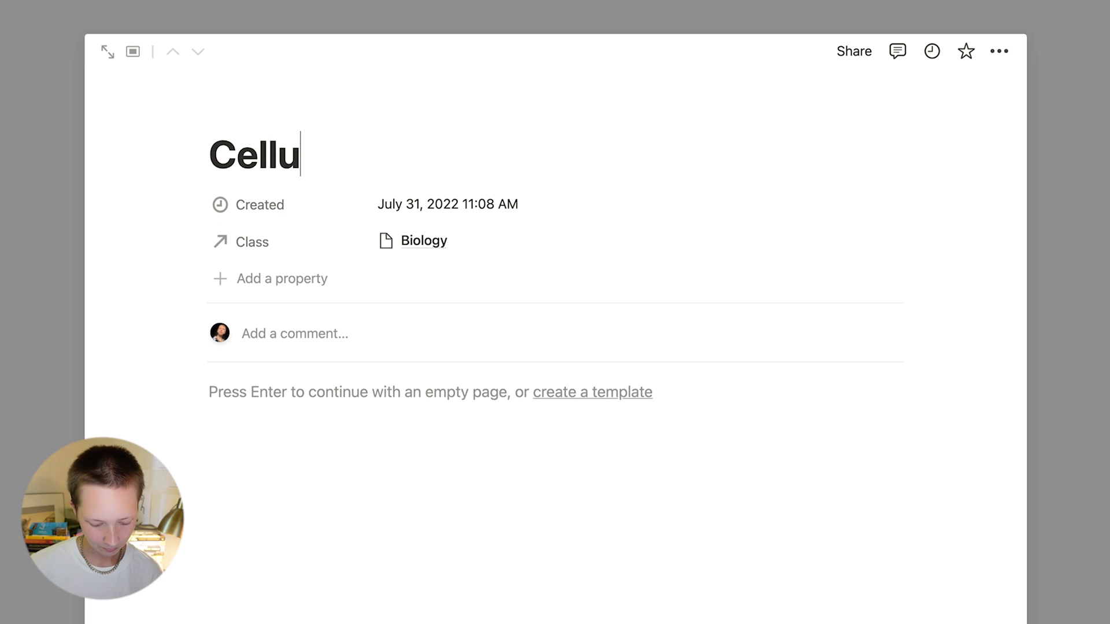
type("ar")
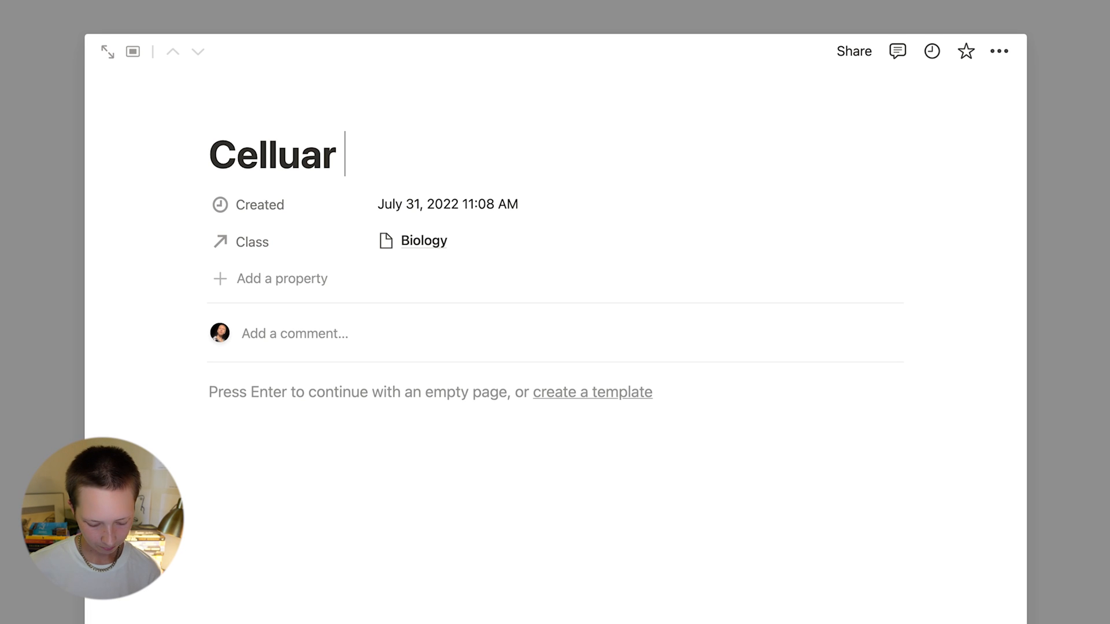
type(" Structure")
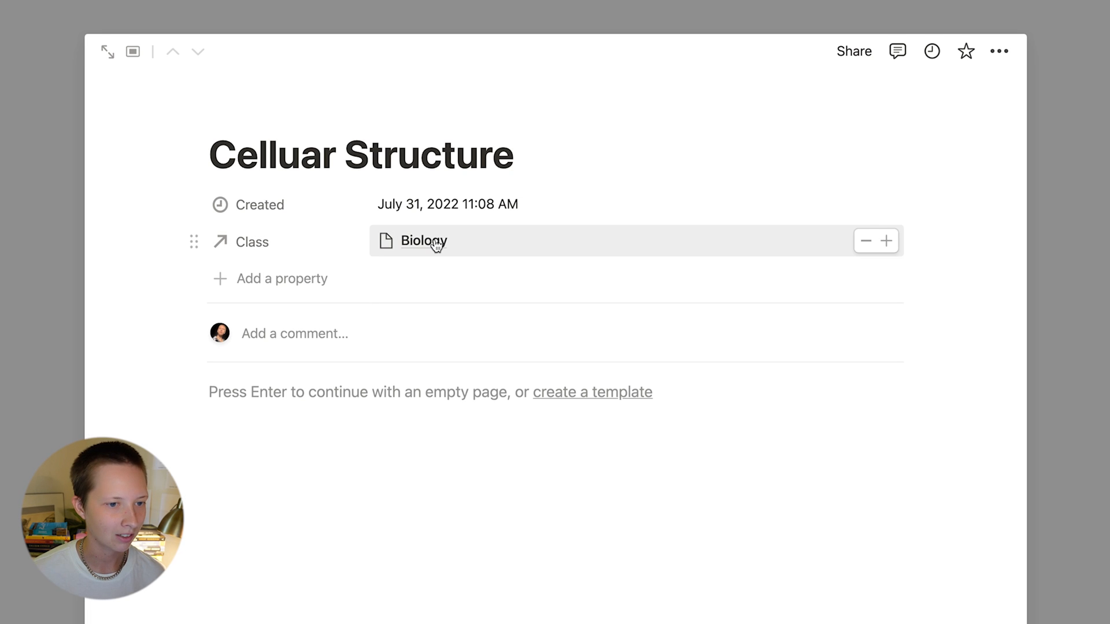
left_click(19, 209)
scroll(174, 206, "down", 5)
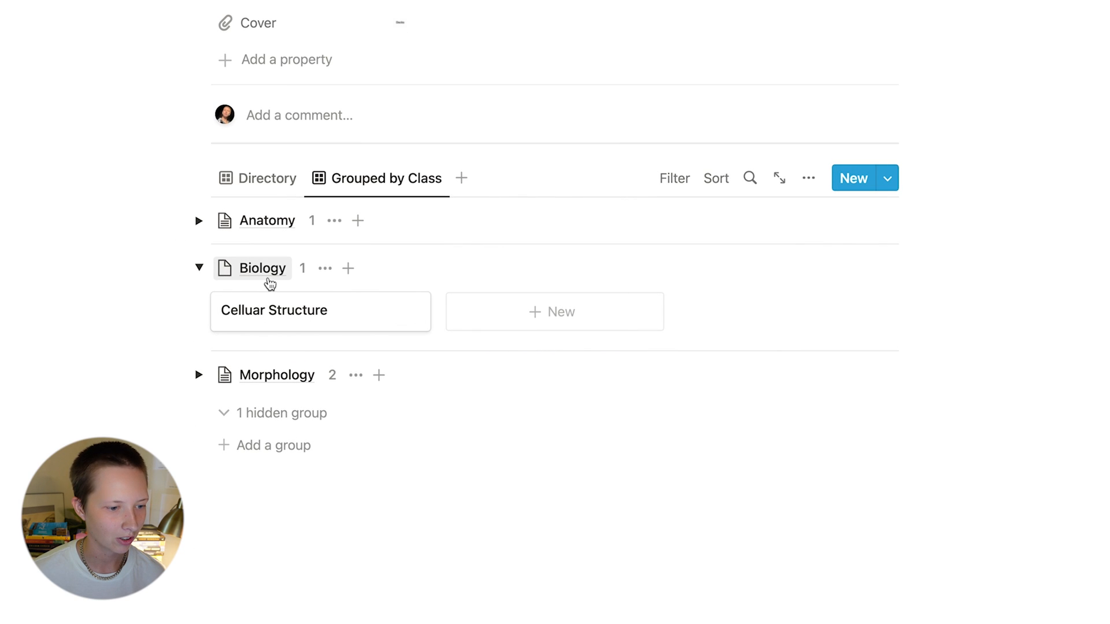
left_click(195, 269)
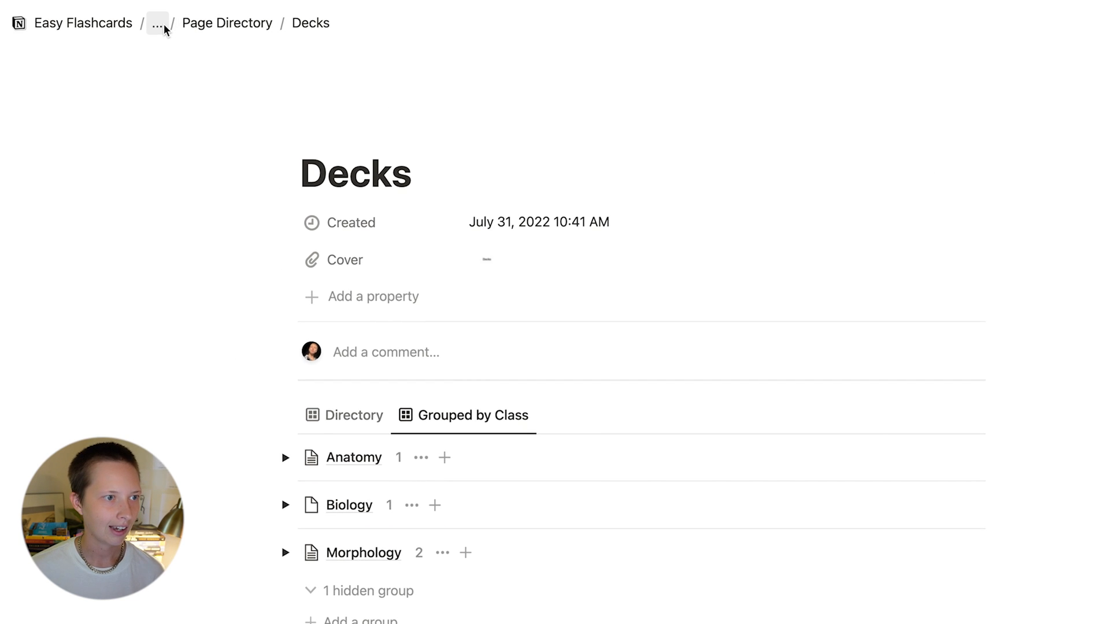
Return to the main Easy Flashcards (Follow Along) page and open the Biology class from the Classes directory.
left_click(157, 23)
left_click(169, 54)
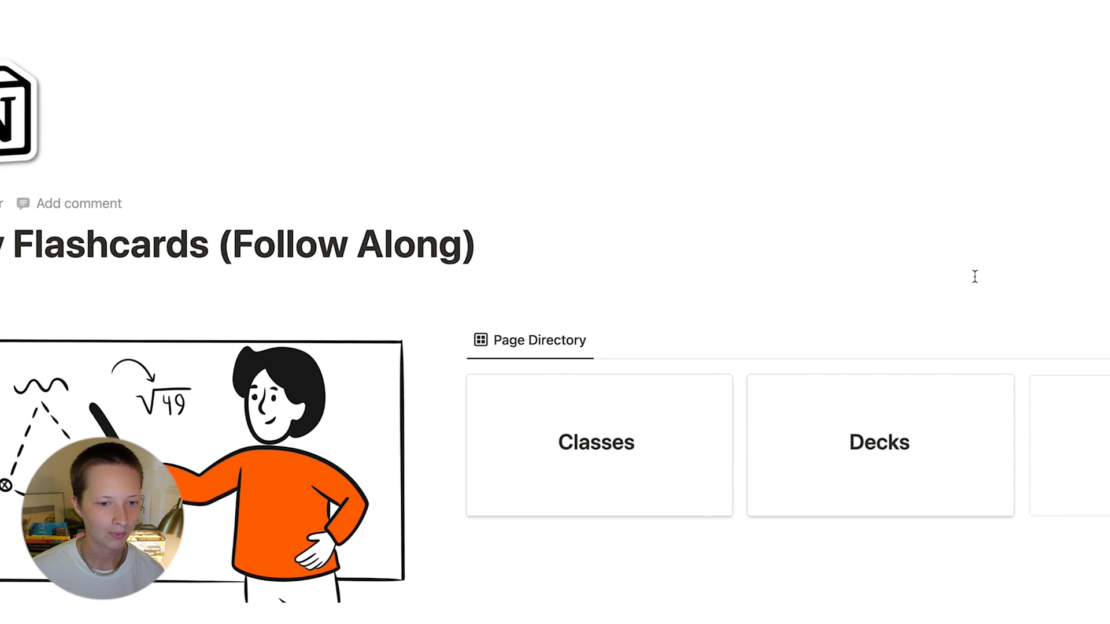
left_click(513, 315)
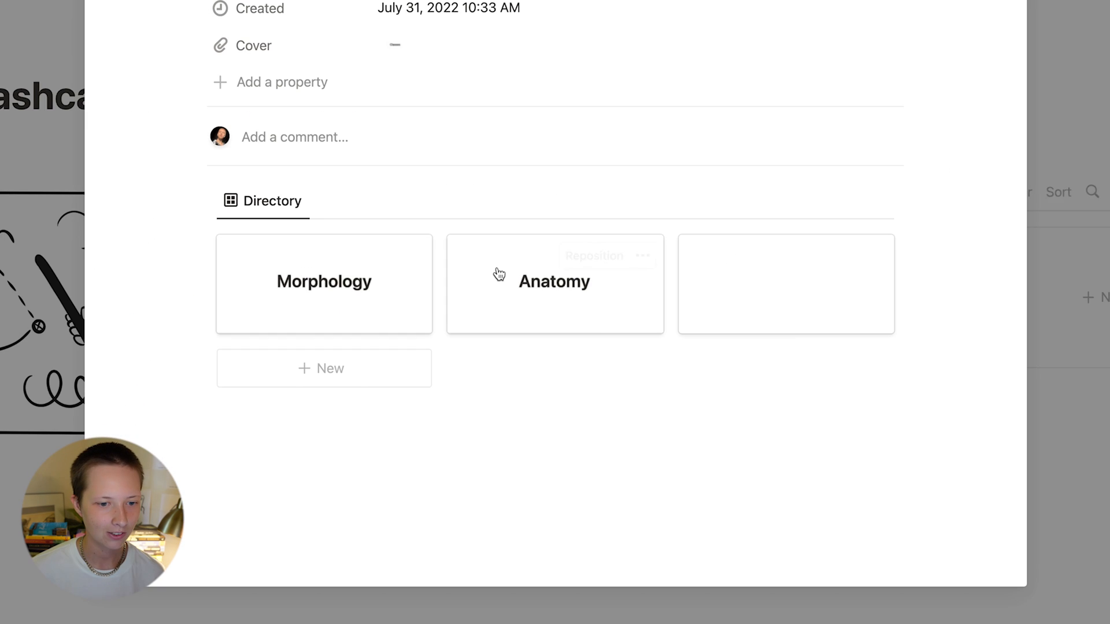
left_click(800, 282)
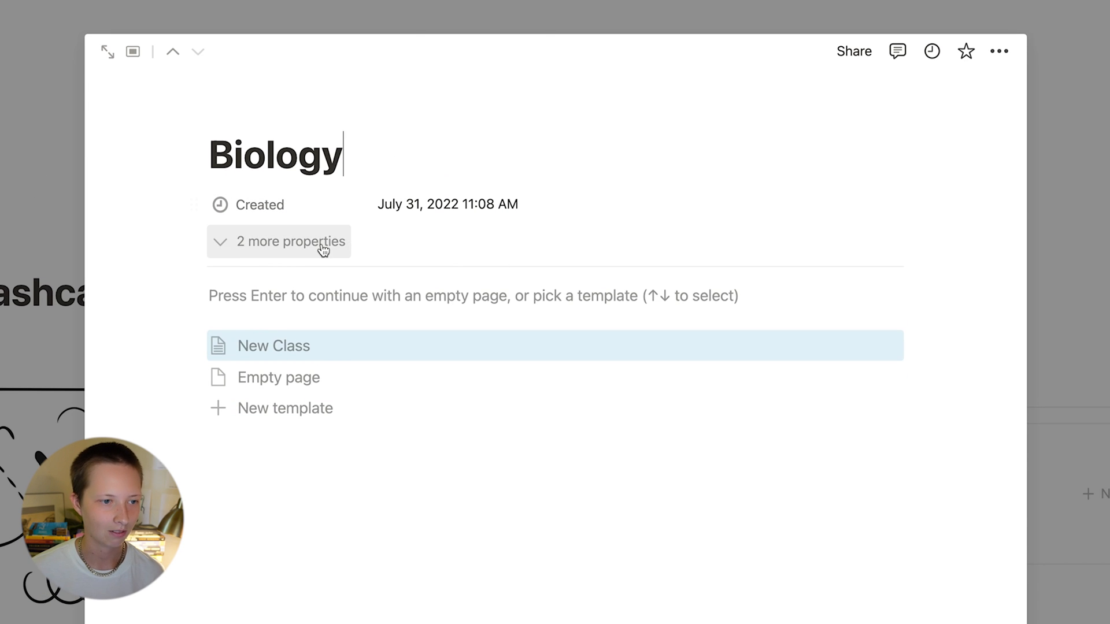
Check the Biology class's hidden properties for its linked deck, collapse them and apply the New Class template.
left_click(342, 242)
left_click(322, 246)
left_click(370, 252)
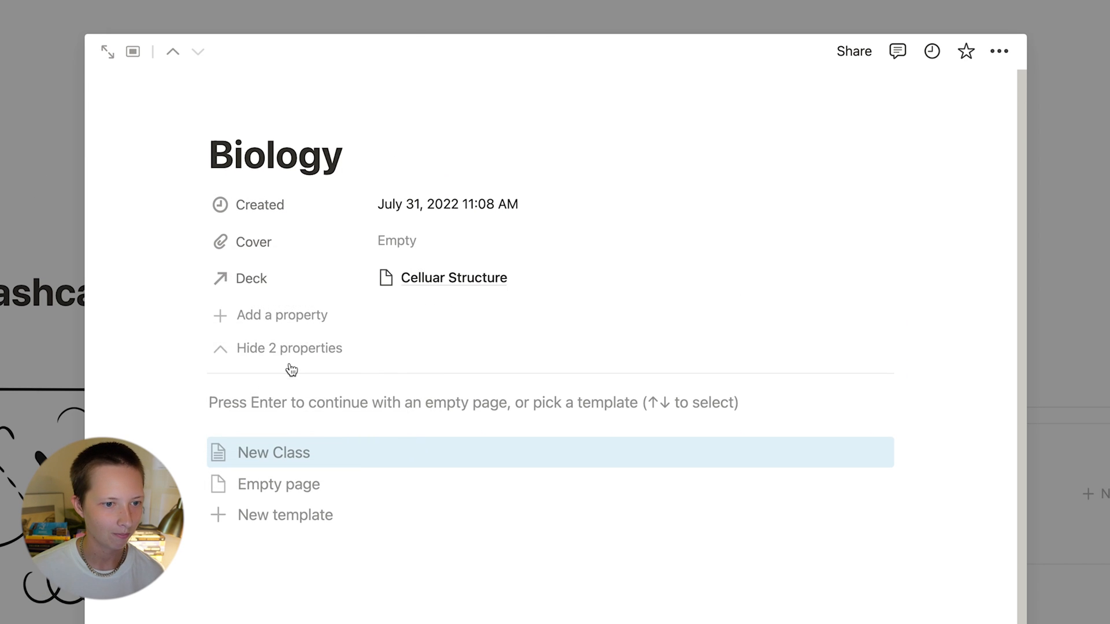
left_click(288, 362)
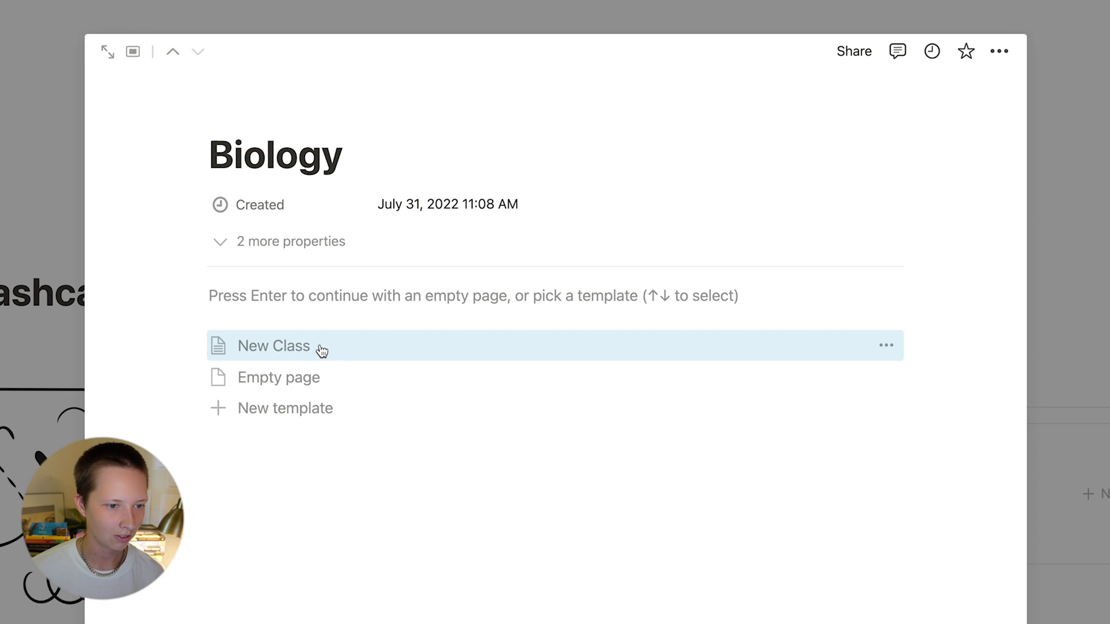
left_click(320, 345)
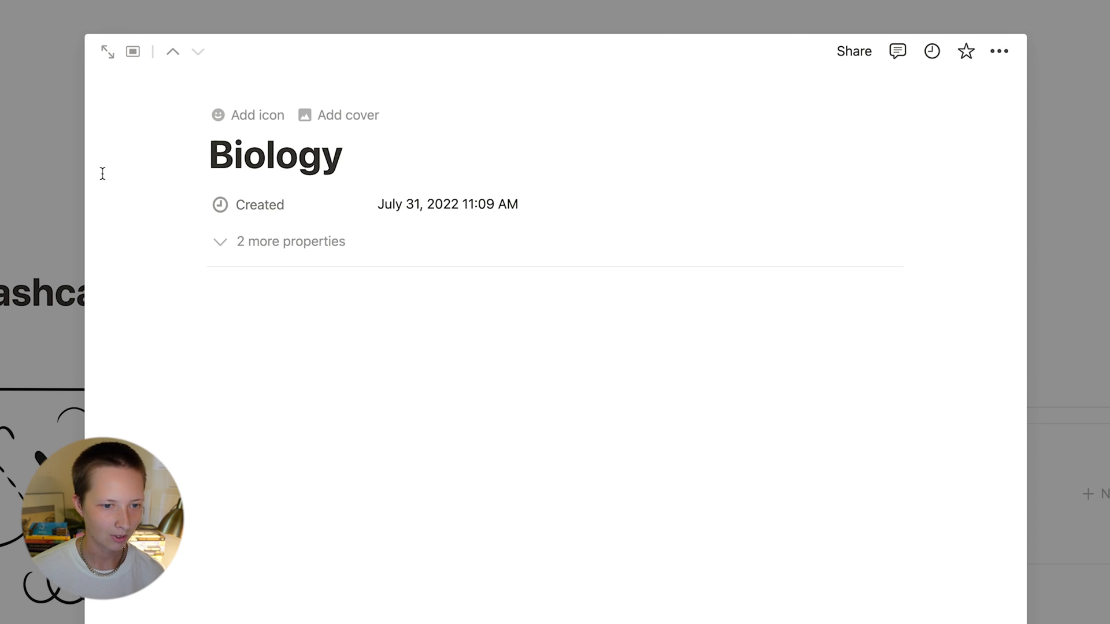
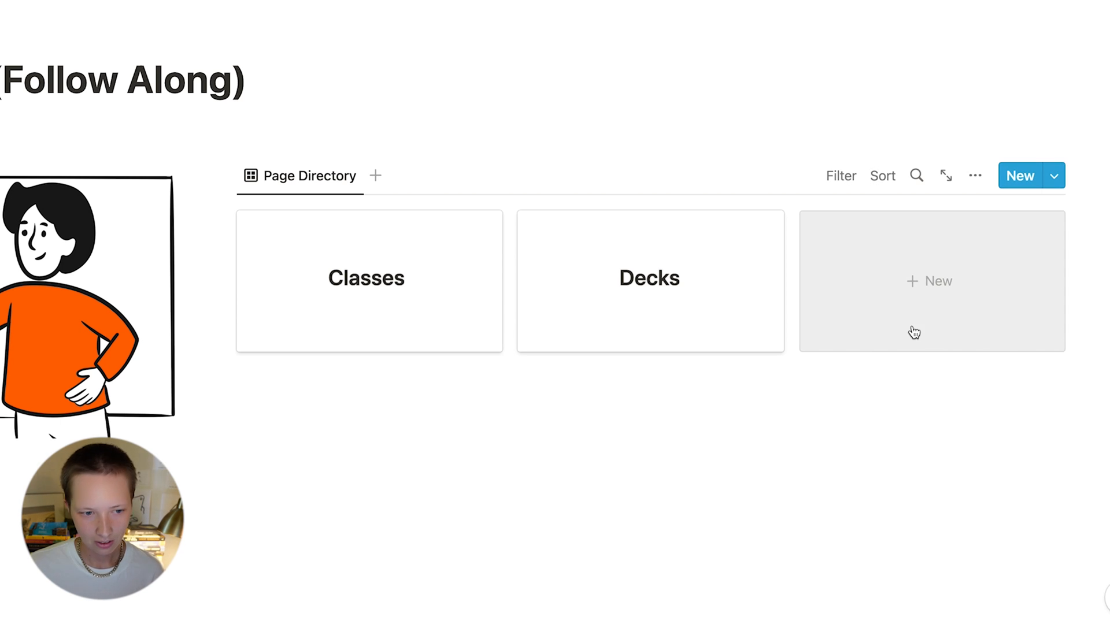
Add a new page to the Page Directory gallery, open it as a full page and title it Flashcards.
left_click(913, 331)
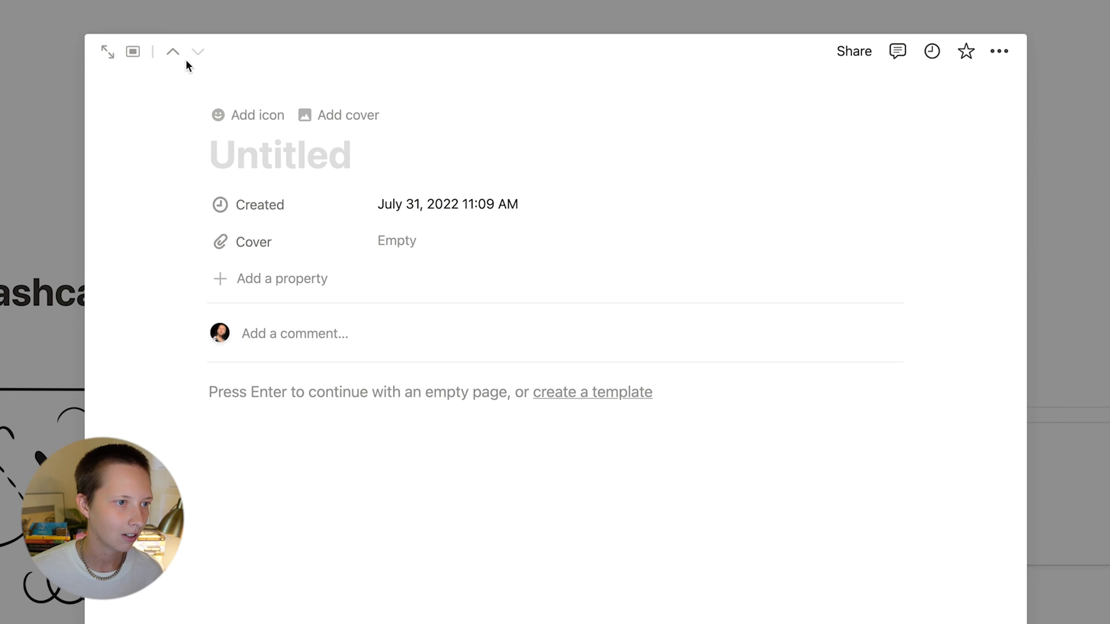
left_click(110, 55)
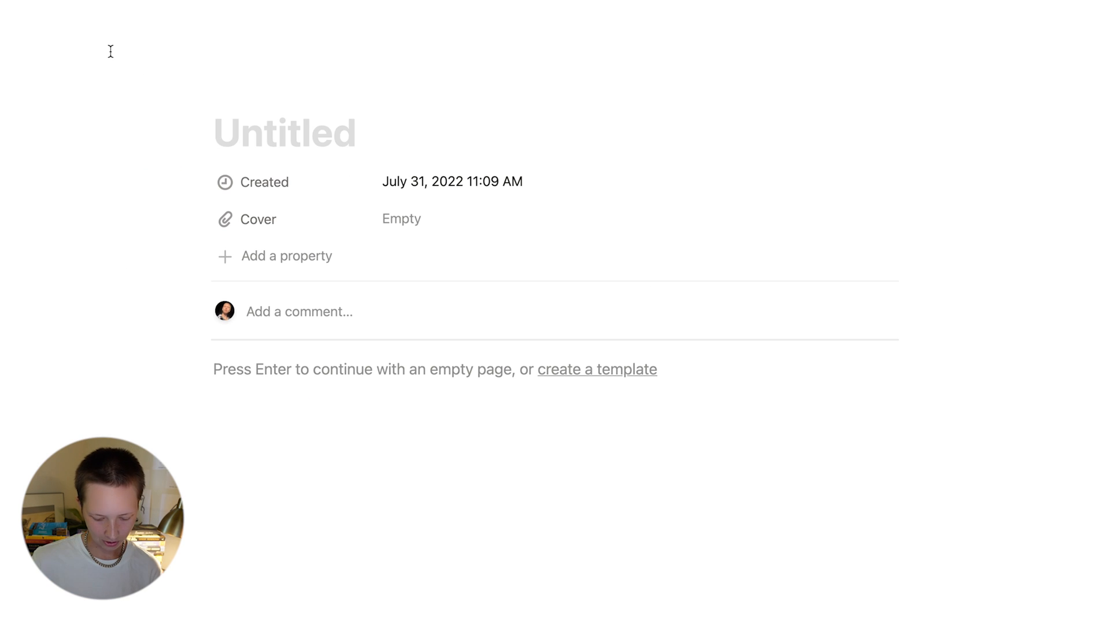
type("Flashcards")
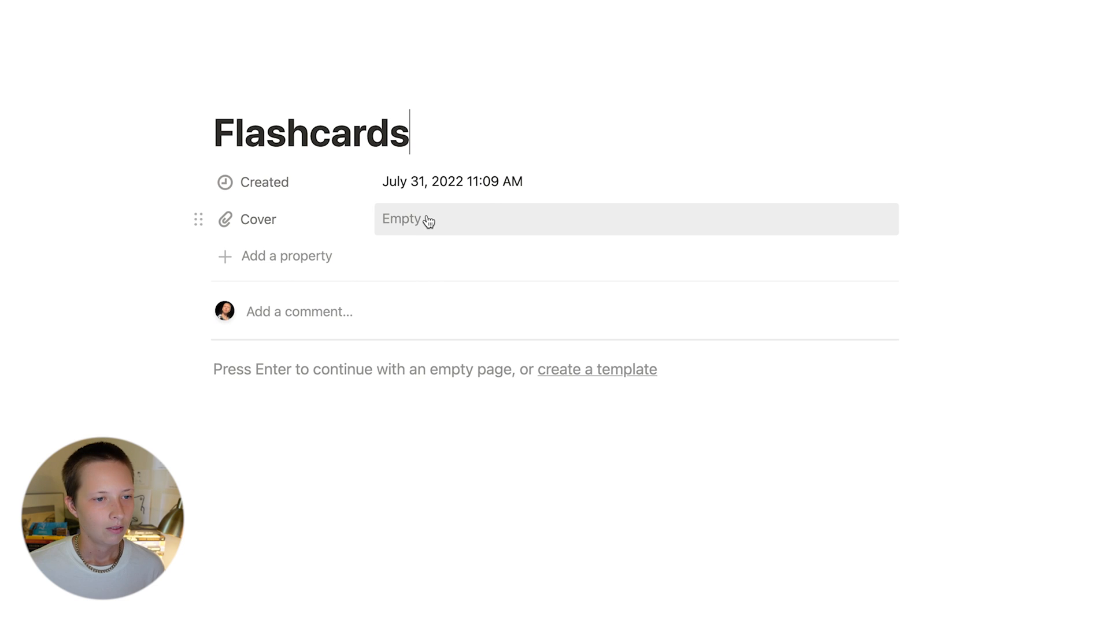
Upload Flashcards.png from the Flashcard Media folder as the Flashcards page's Cover property.
left_click(428, 220)
left_click(593, 300)
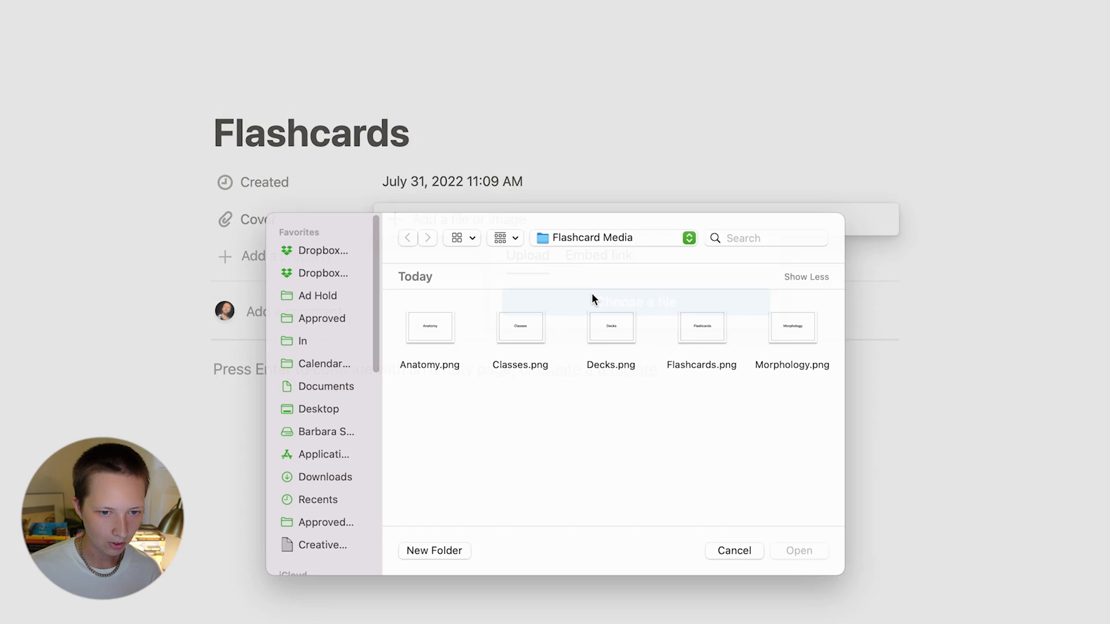
left_click(695, 358)
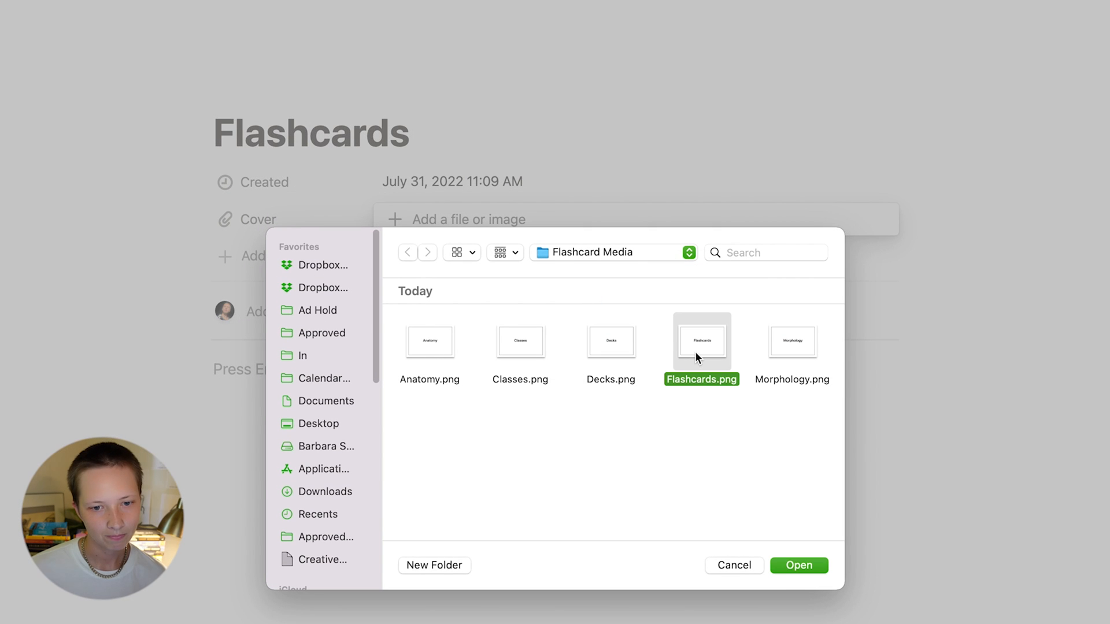
left_click(785, 567)
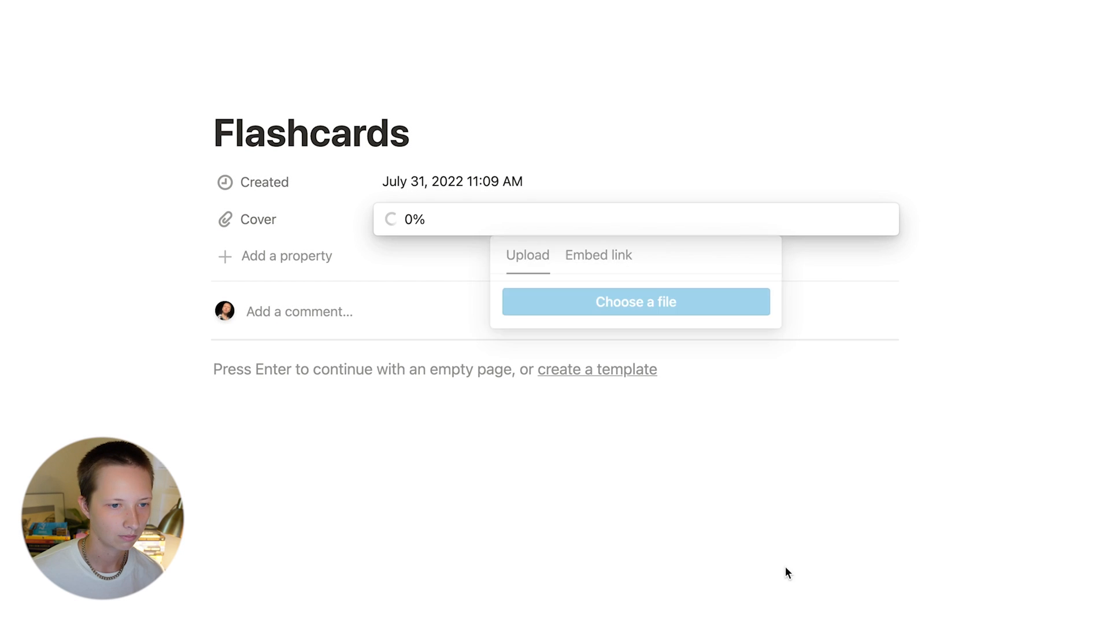
Insert a table view in the page body with a new database titled Flashcard Directory.
left_click(274, 391)
type("/")
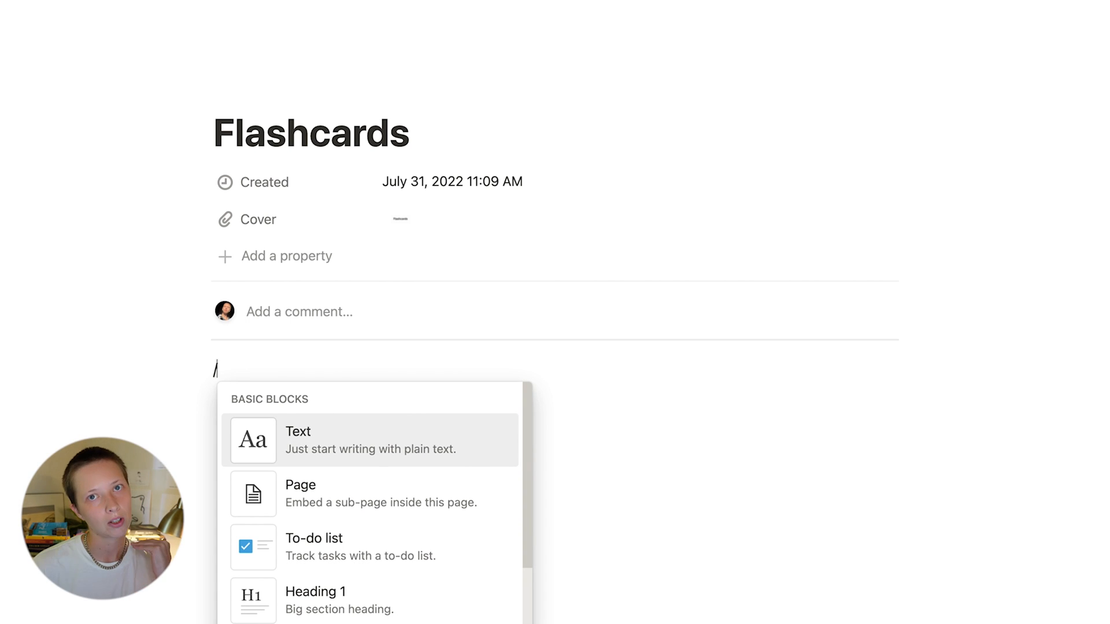
type("table")
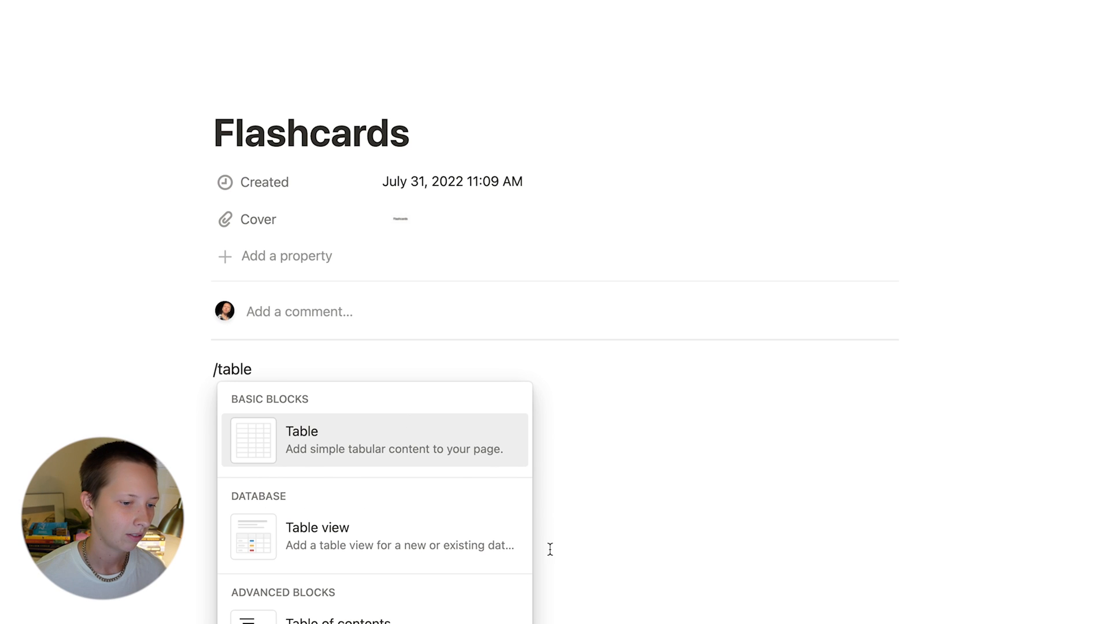
left_click(324, 513)
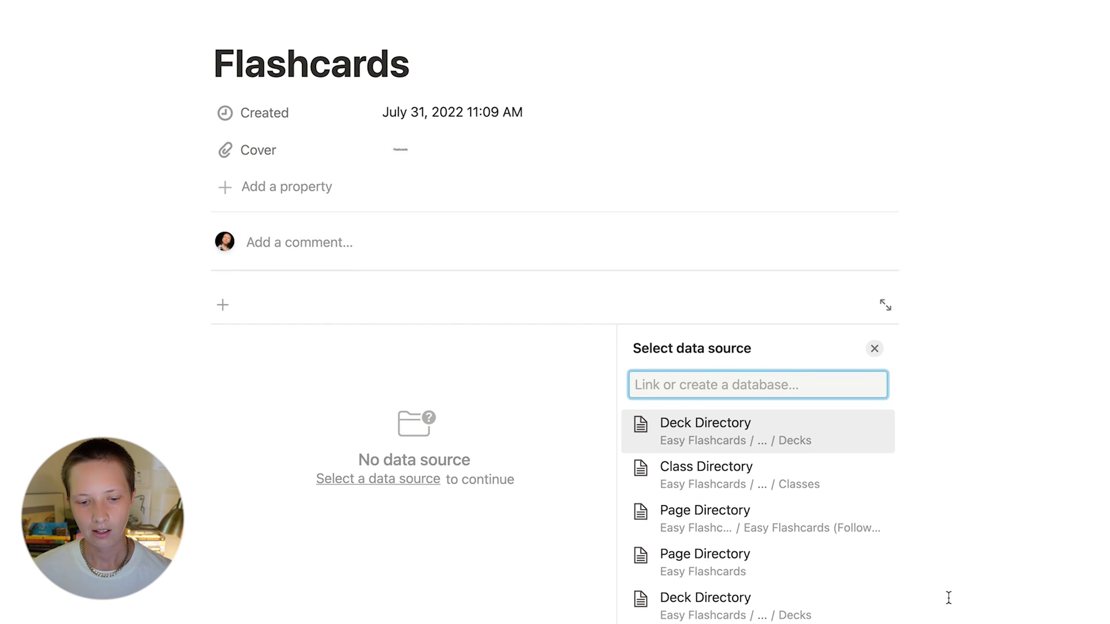
left_click(710, 600)
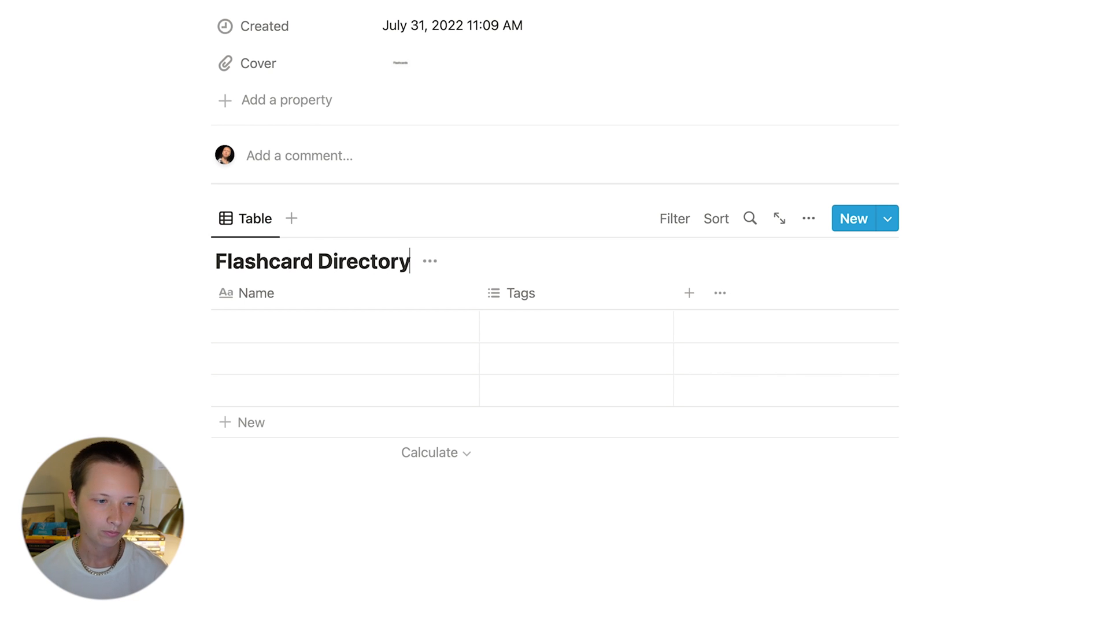
Hide the Flashcard Directory database title and rename its table view to Directory.
left_click(431, 261)
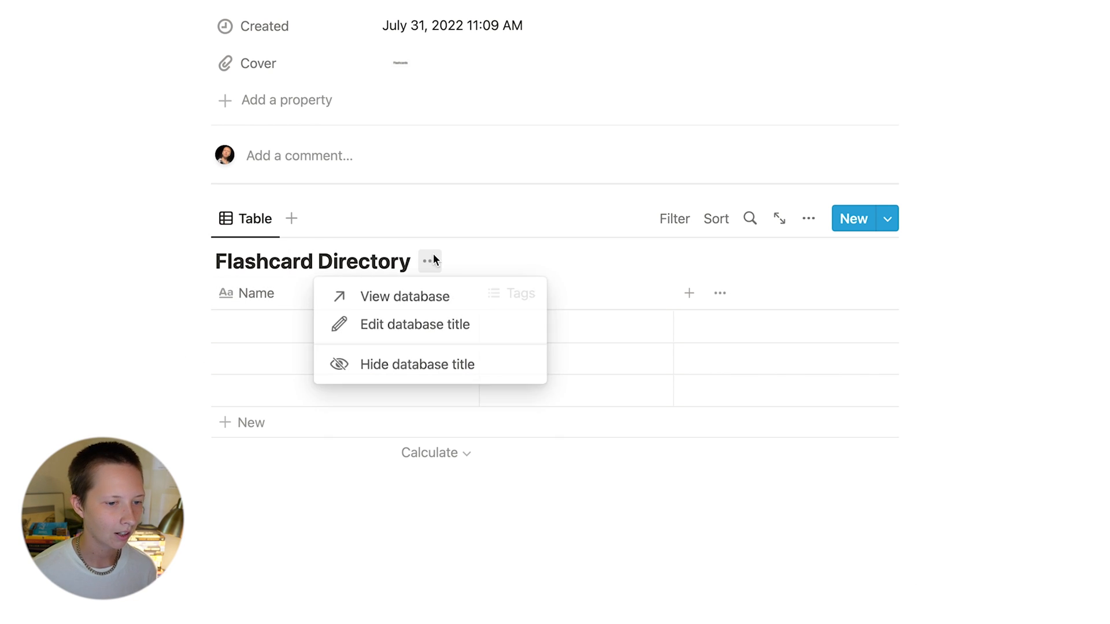
left_click(399, 363)
left_click(258, 223)
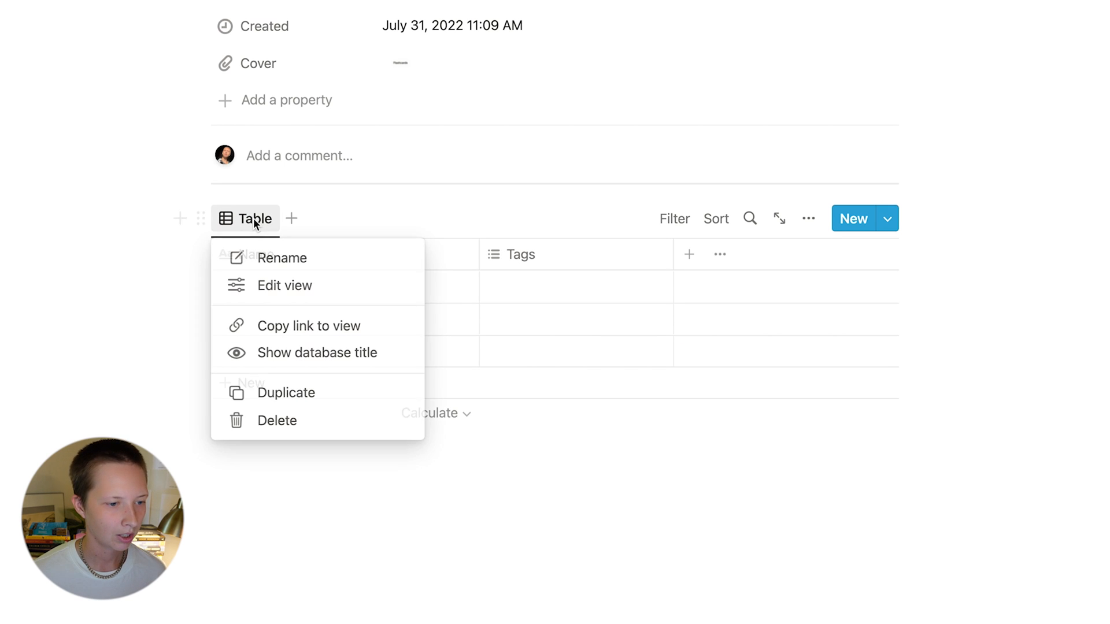
left_click(262, 257)
type("Directory")
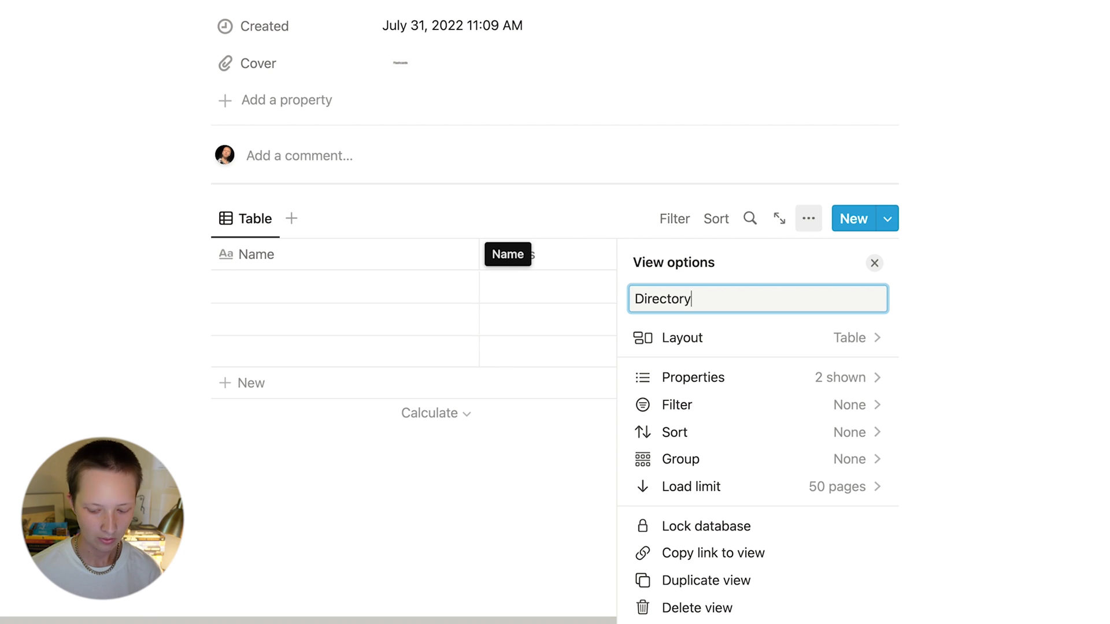
key("Escape")
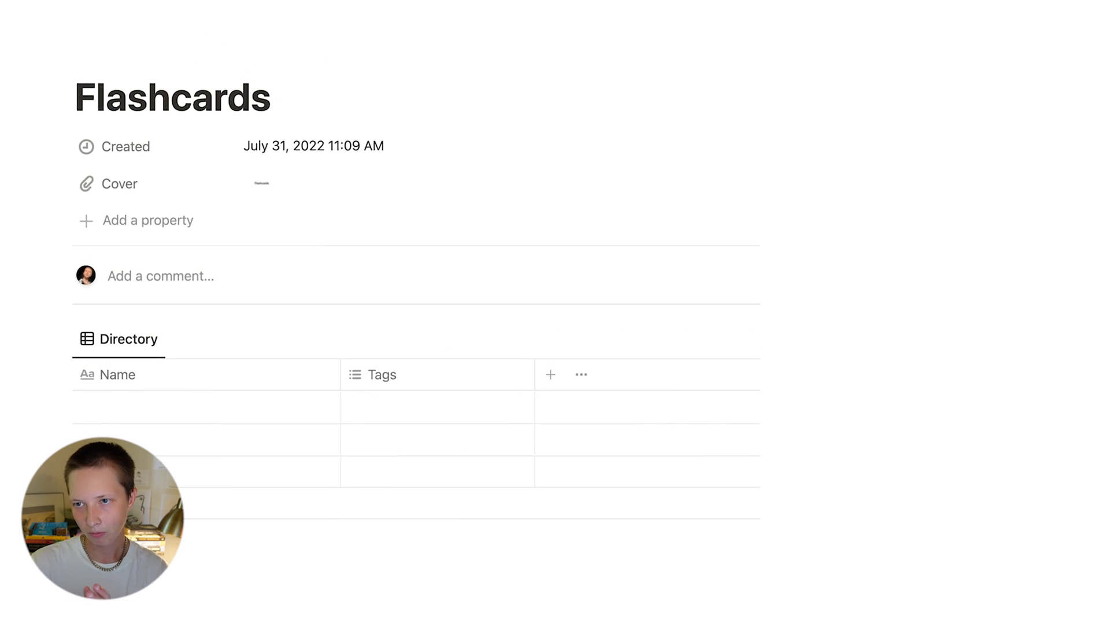
Set the Flashcards page to full width.
left_click(1106, 3)
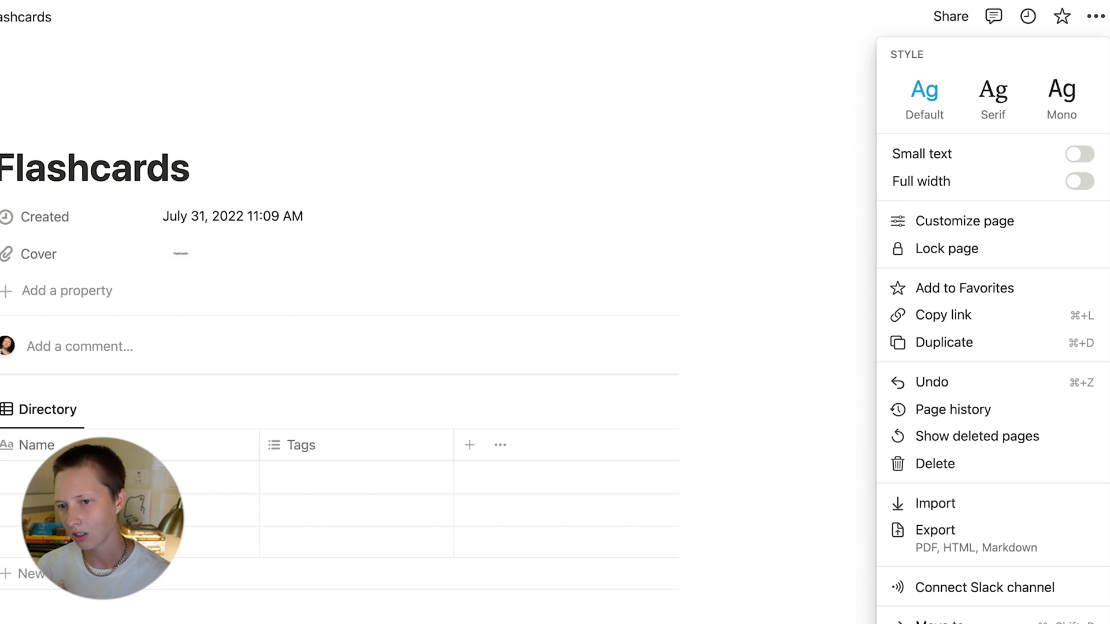
left_click(1080, 182)
key("Escape")
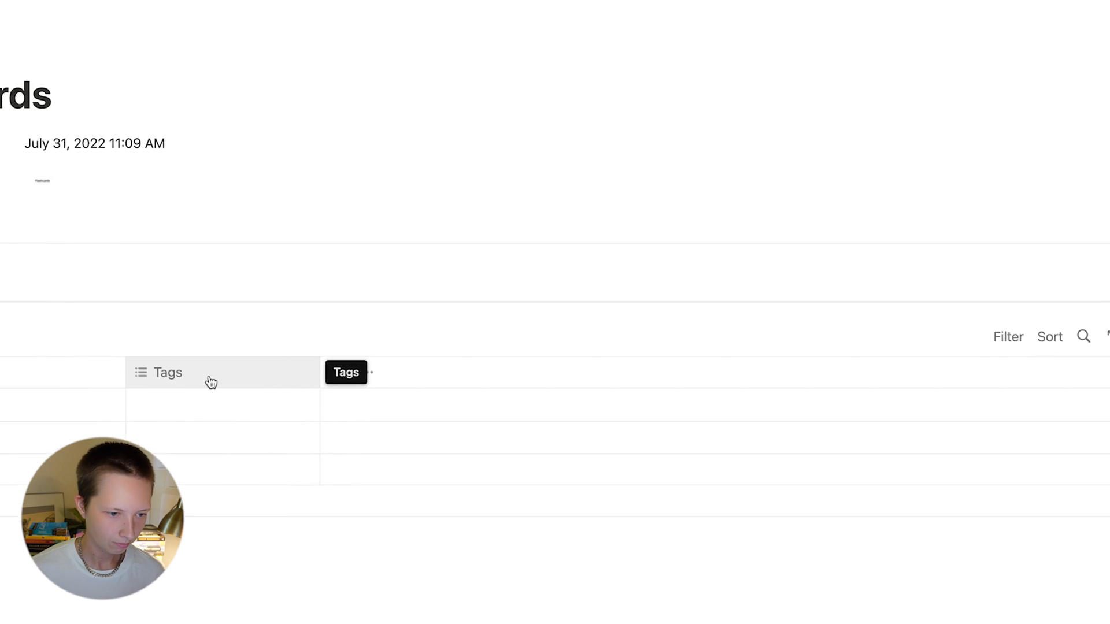
Delete the Tags property from the flashcard table.
left_click(368, 328)
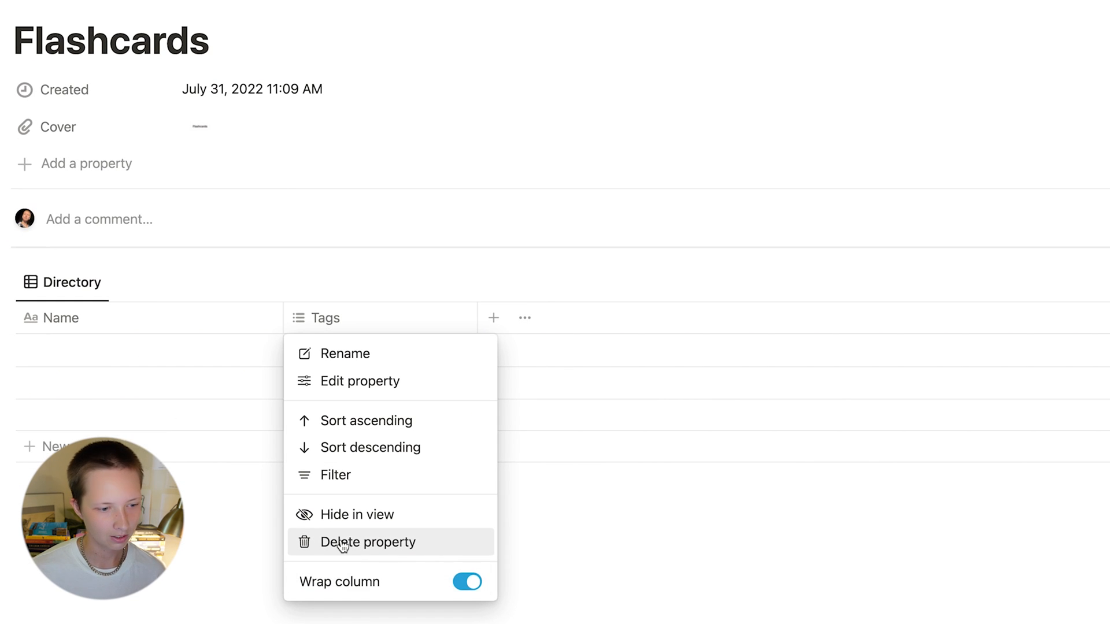
left_click(312, 540)
left_click(619, 333)
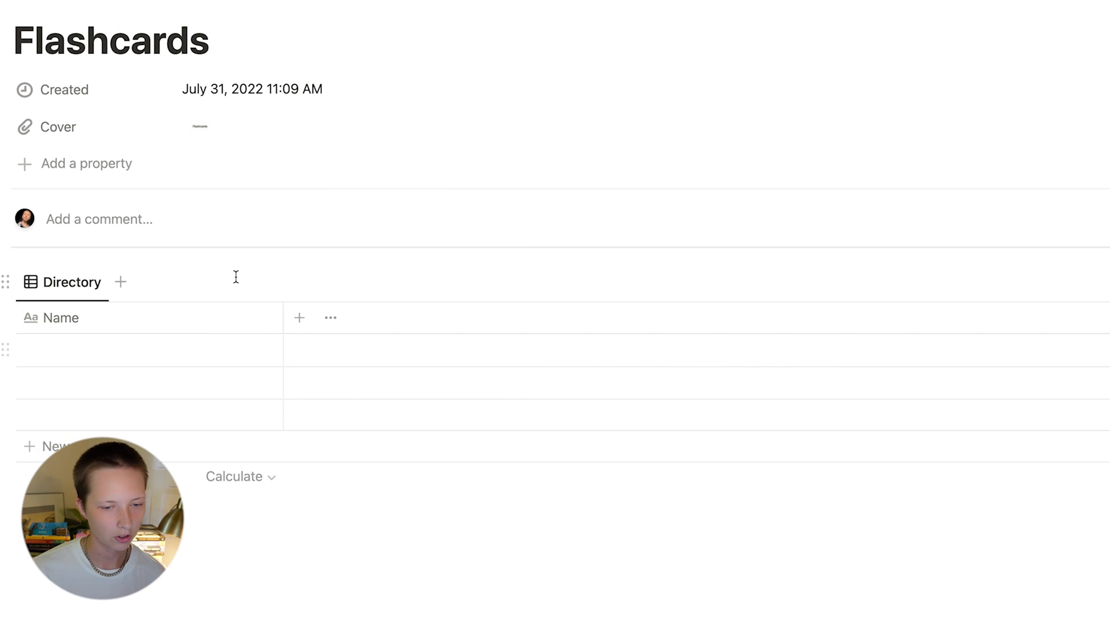
Rename the table's Name property to Front.
left_click(116, 346)
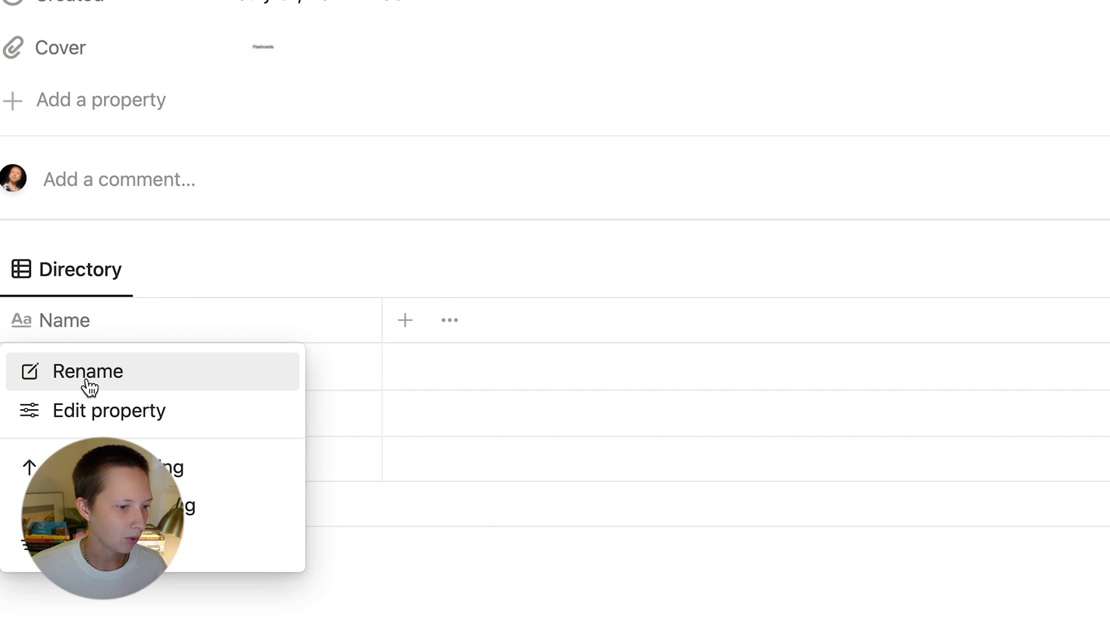
key("Escape")
type("Front")
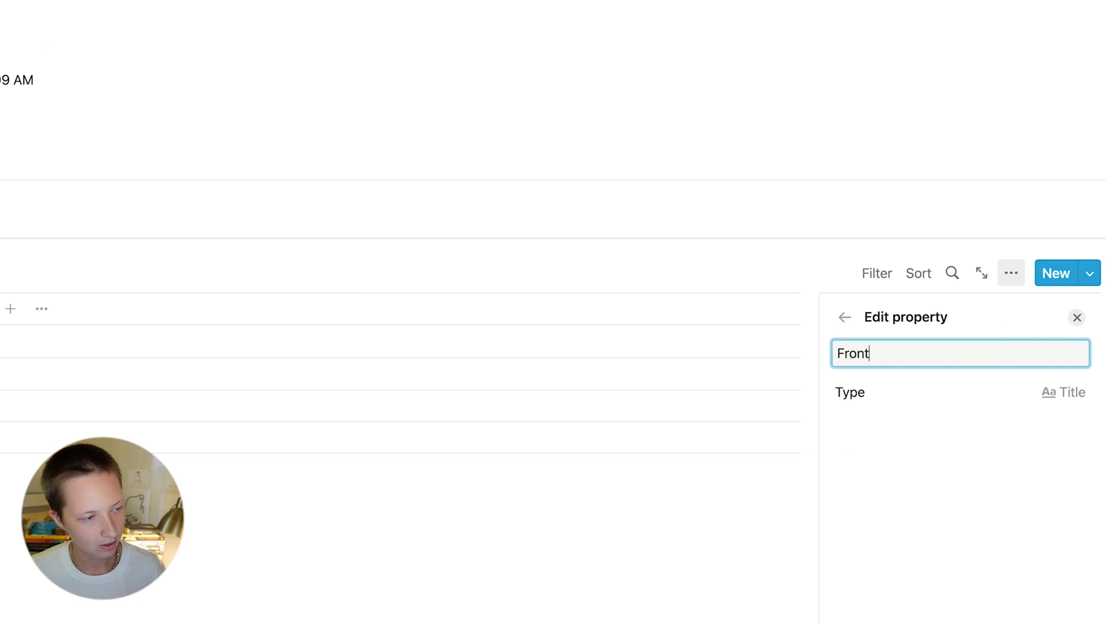
key("Return")
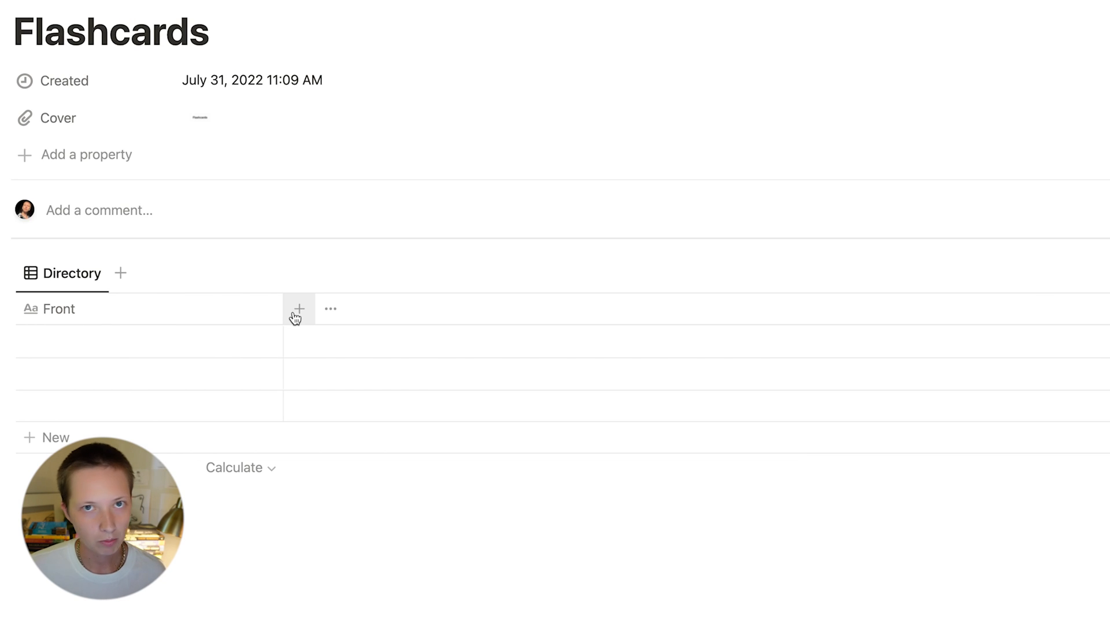
Add a text property named Back beside Front and widen its column.
left_click(299, 309)
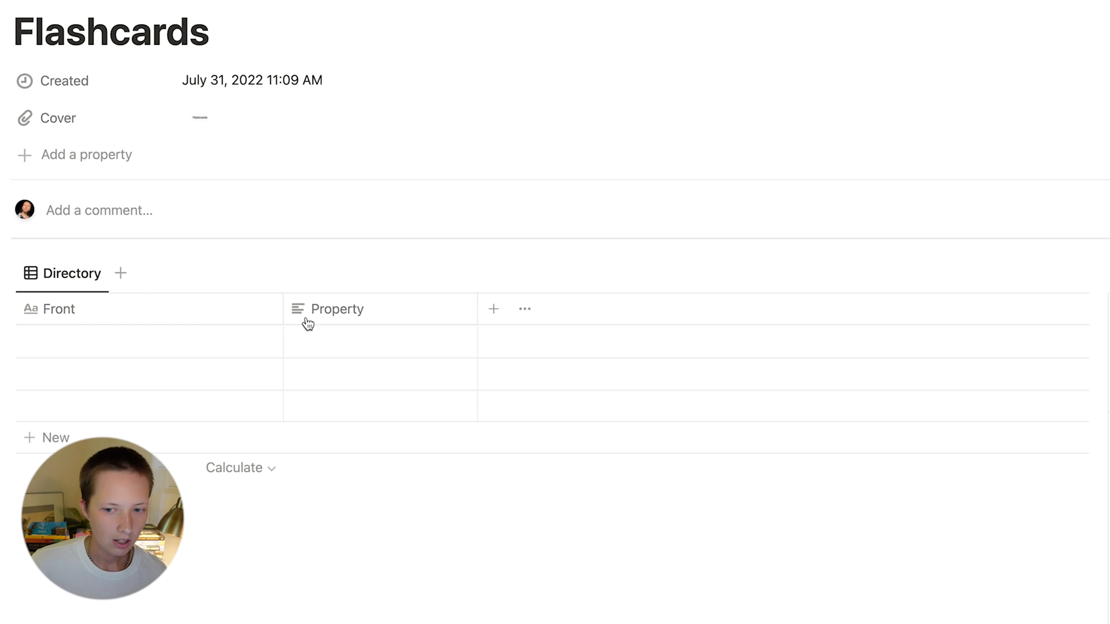
left_click(308, 324)
type("Back")
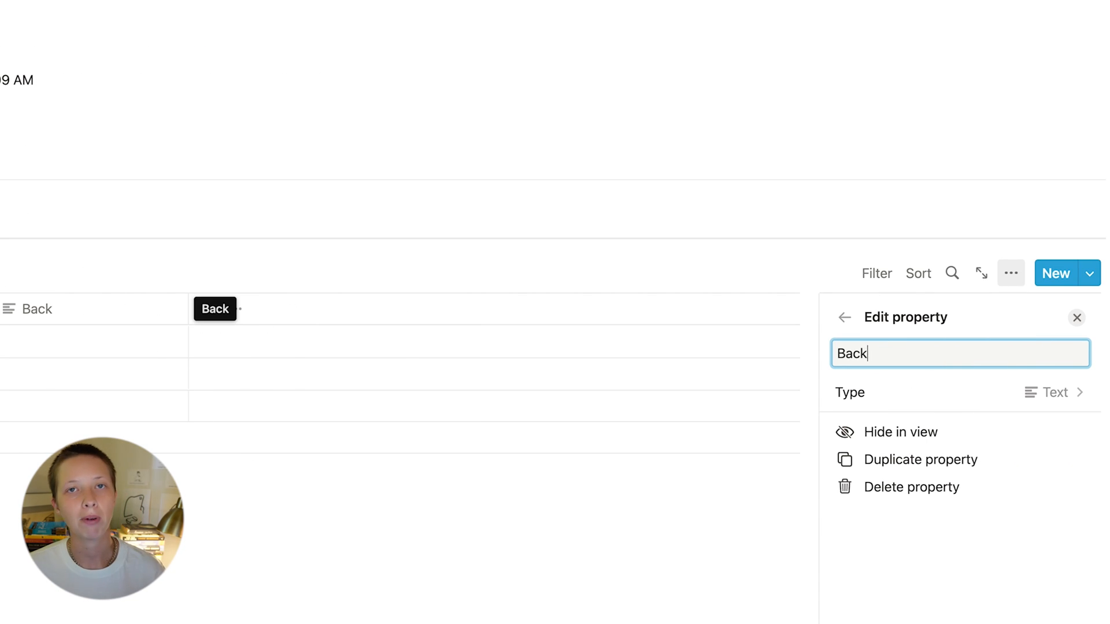
left_click(127, 278)
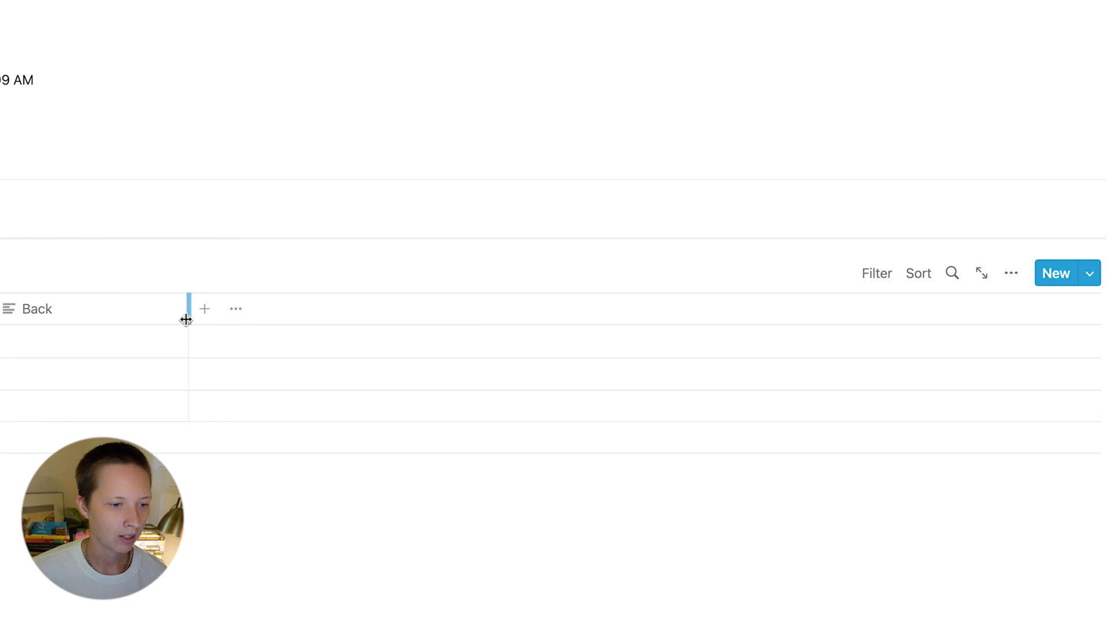
left_click_drag(454, 320, 603, 324)
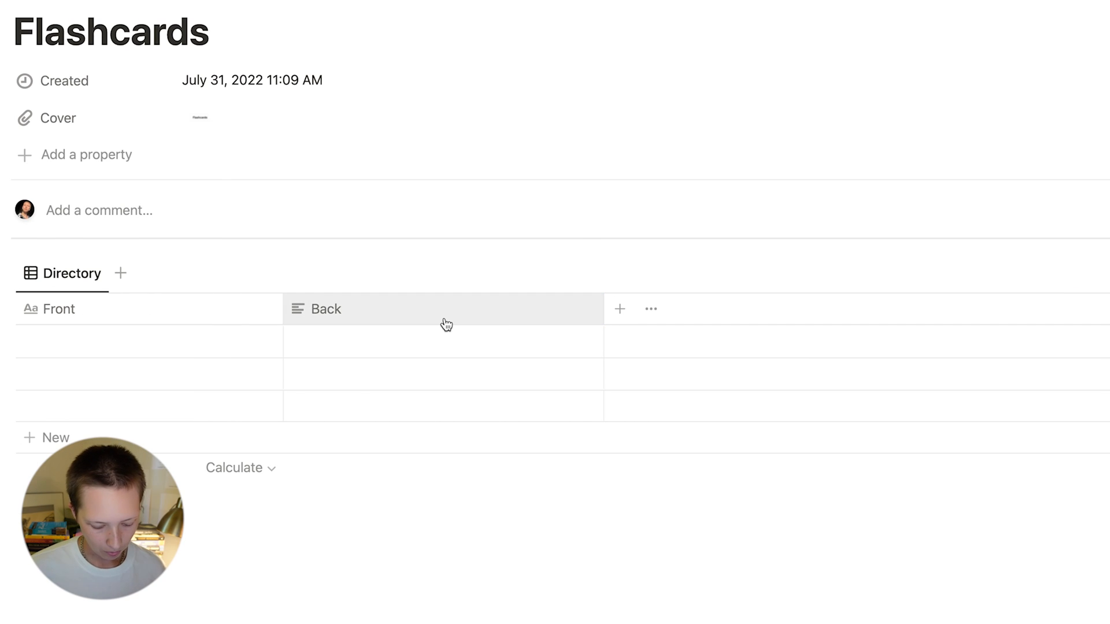
left_click(148, 343)
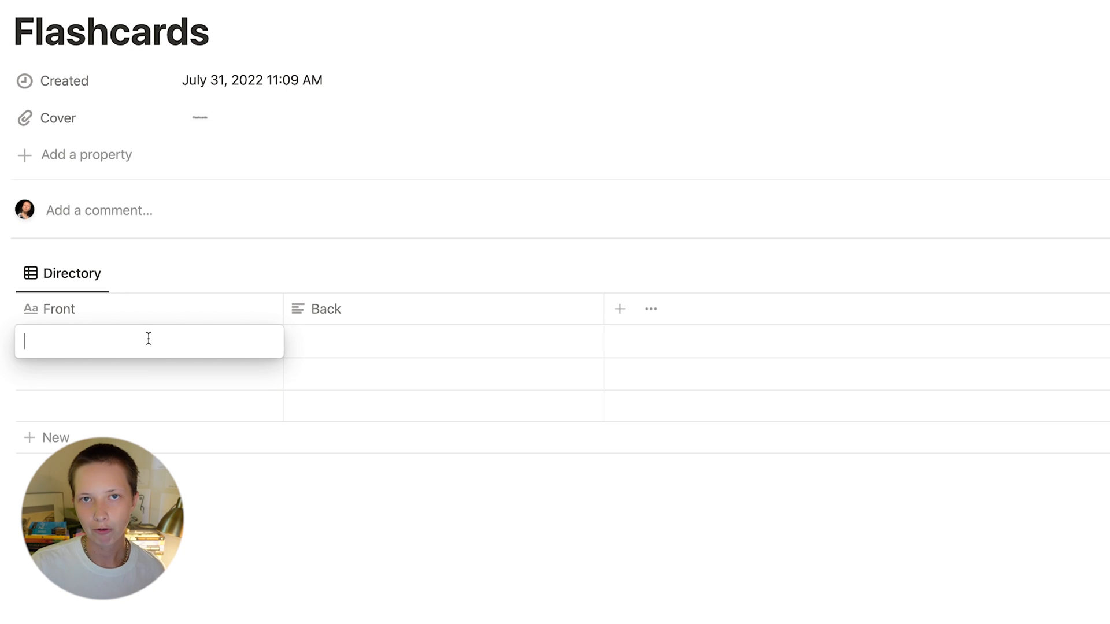
left_click(337, 347)
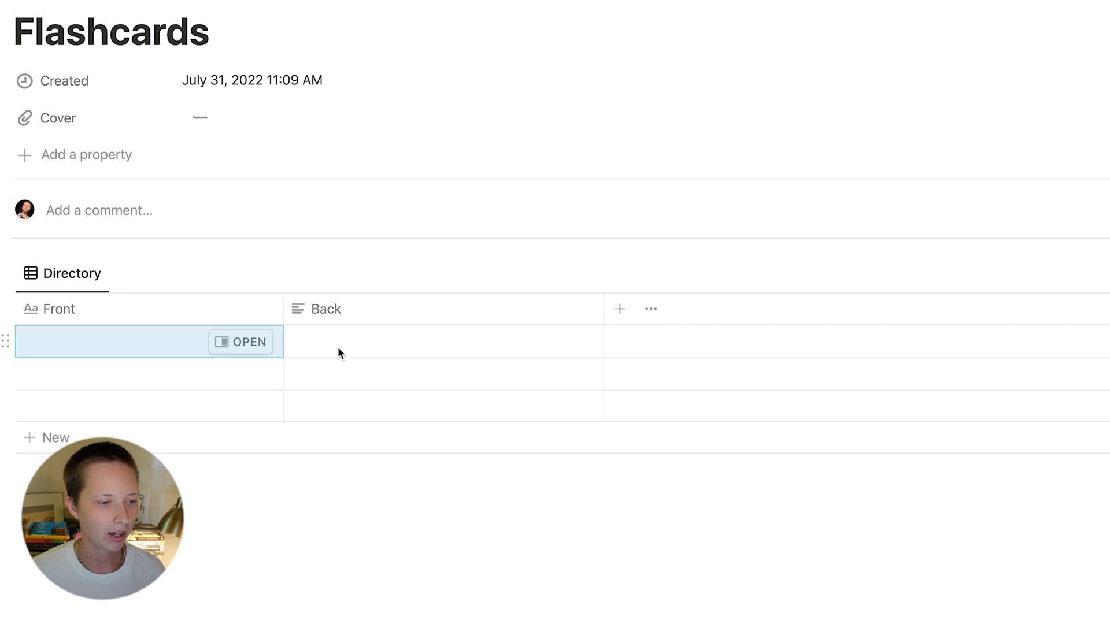
left_click(338, 346)
Switch to the existing Easy Flashcards page and open its Flashcards page from the Page Directory.
left_click(470, 553)
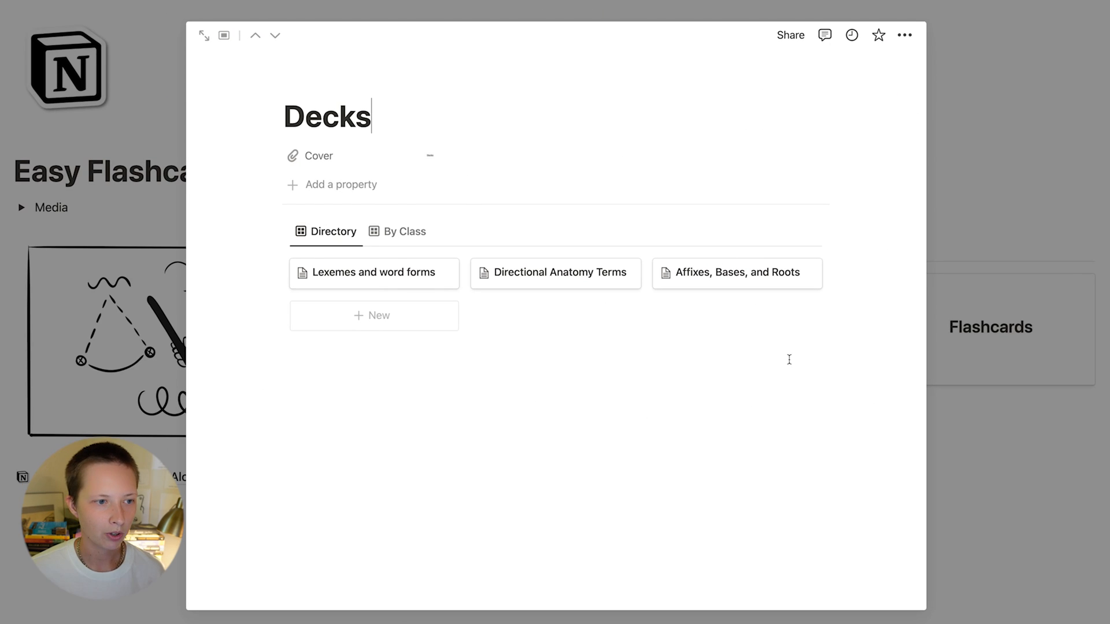
left_click(11, 421)
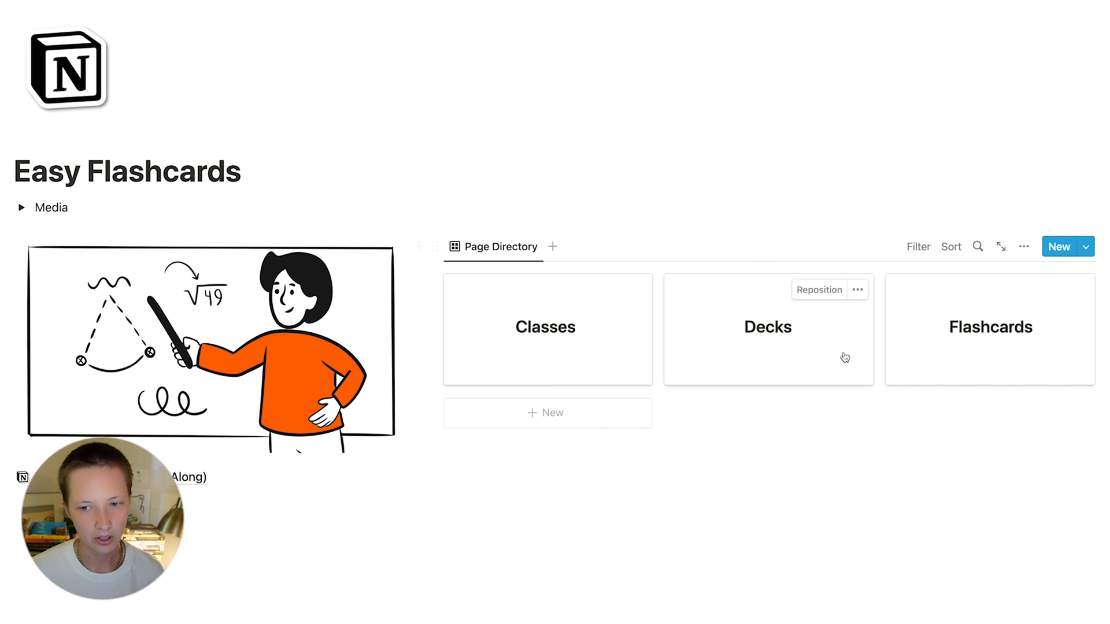
left_click(940, 345)
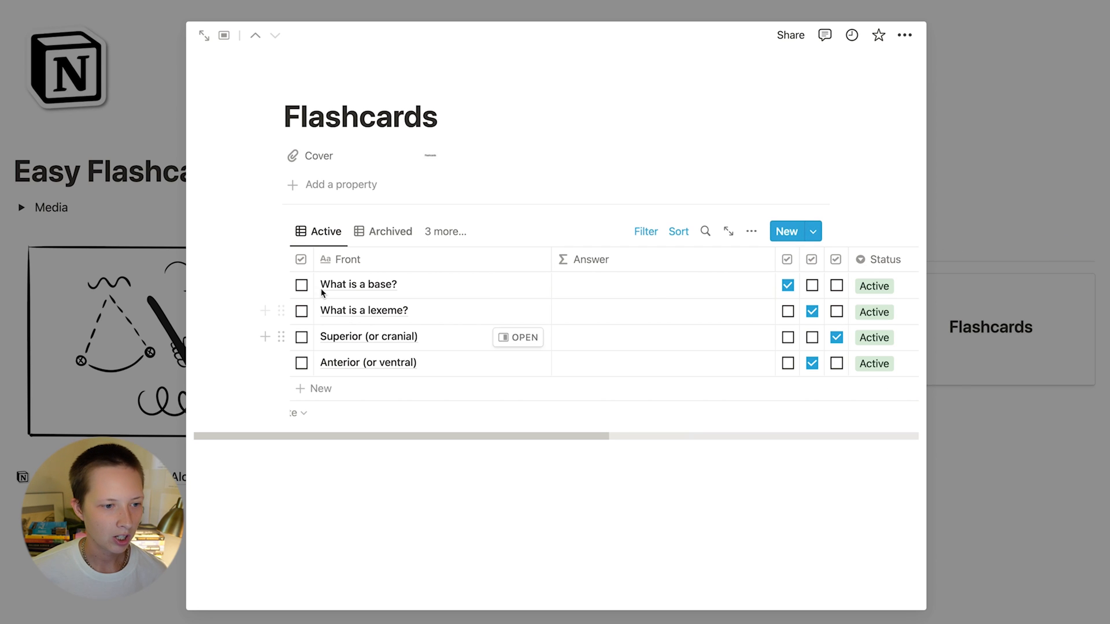
Check the first-column checkbox for all four active flashcards and open the Flashcards page at full size.
left_click_drag(300, 285, 301, 375)
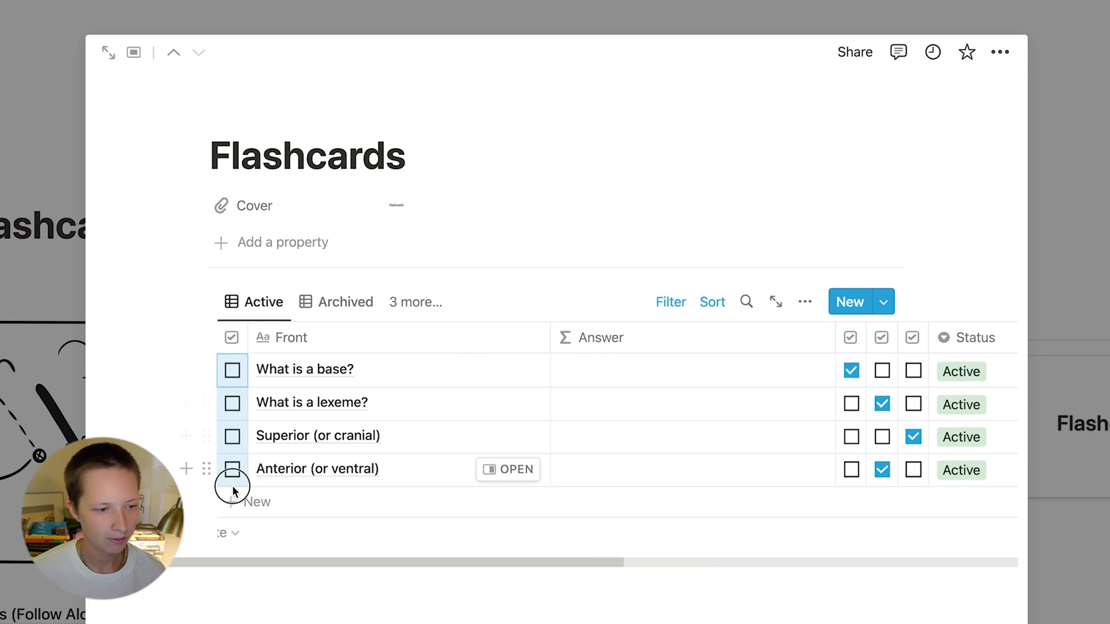
left_click(232, 485)
left_click(110, 50)
Copy the Front and Answer cells of all four flashcards in the Active view.
mouse_move(19, 356)
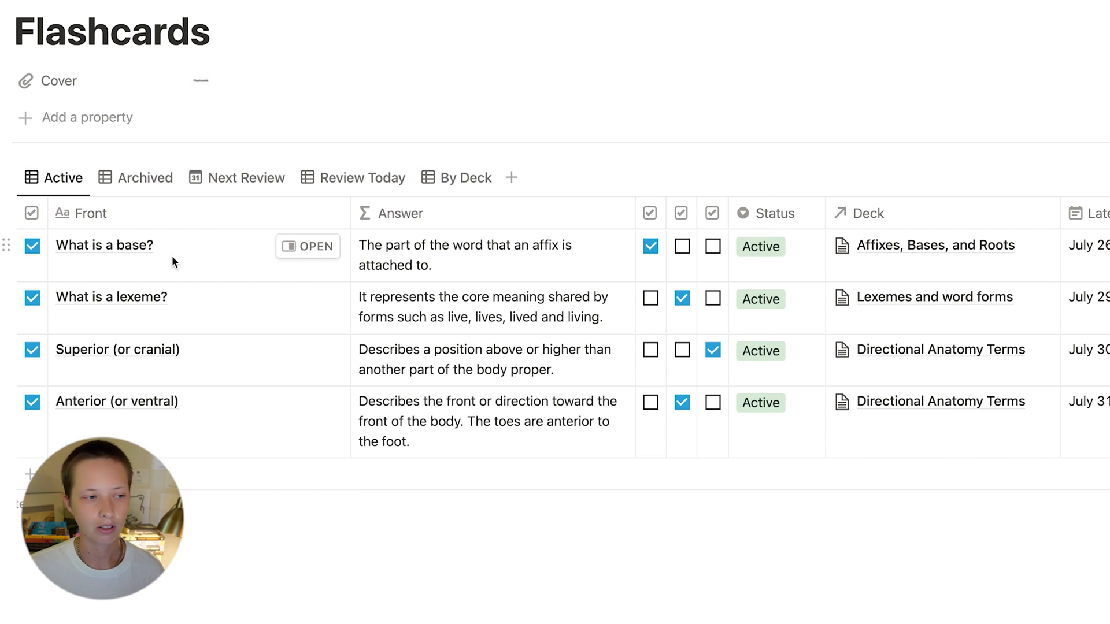
left_click_drag(172, 255, 540, 439)
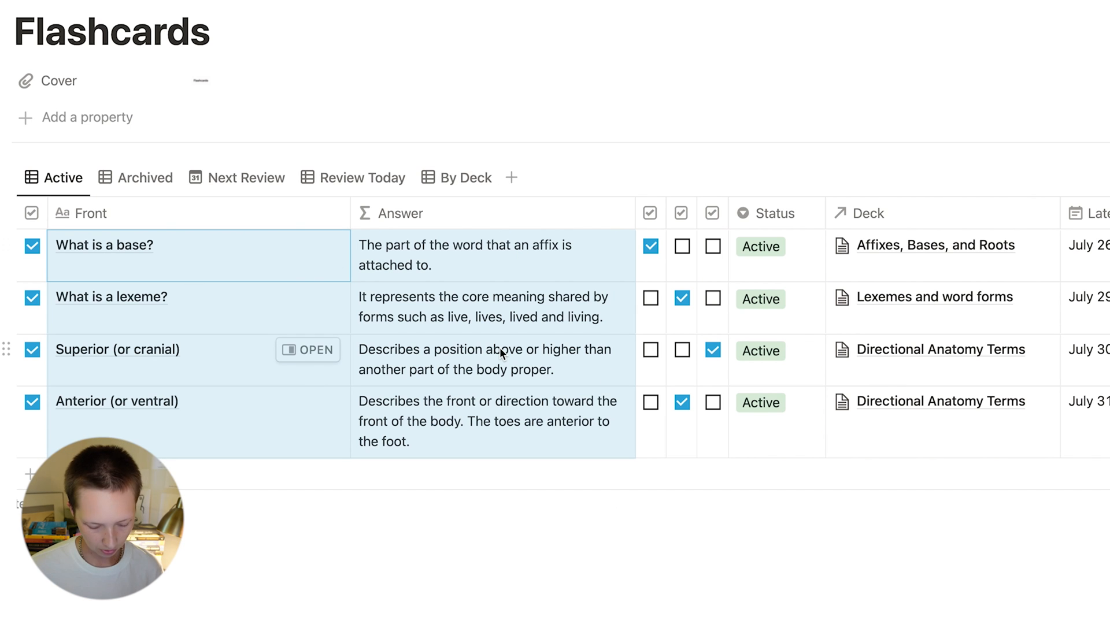
key("super+c")
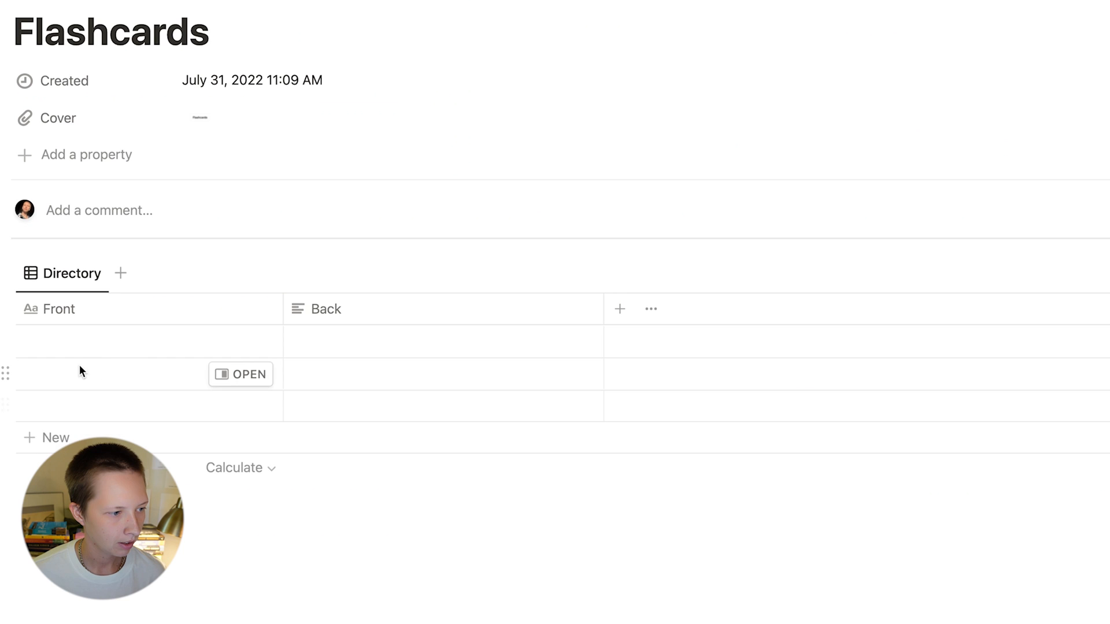
Paste the copied flashcards into the table from the first Front cell and widen the Front and Back columns.
left_click(53, 343)
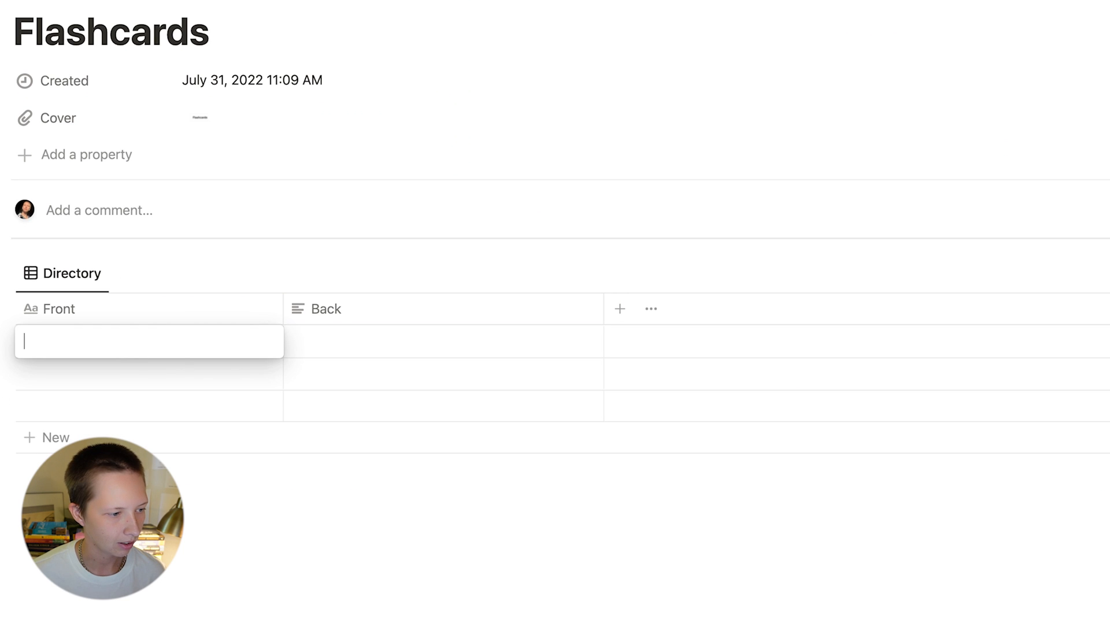
key("Escape")
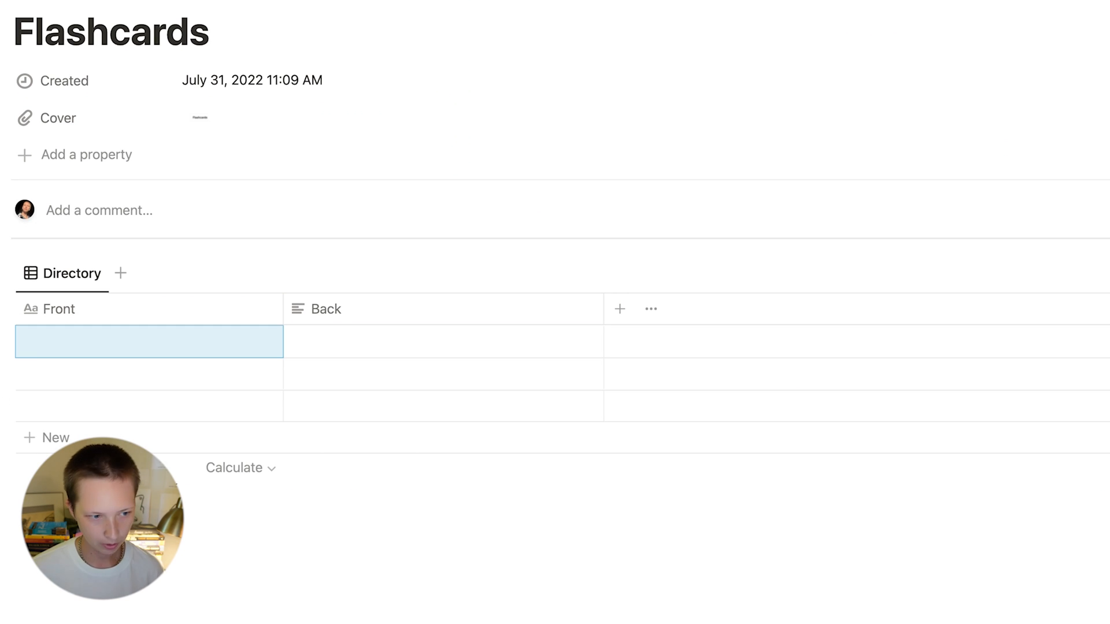
key("super+v")
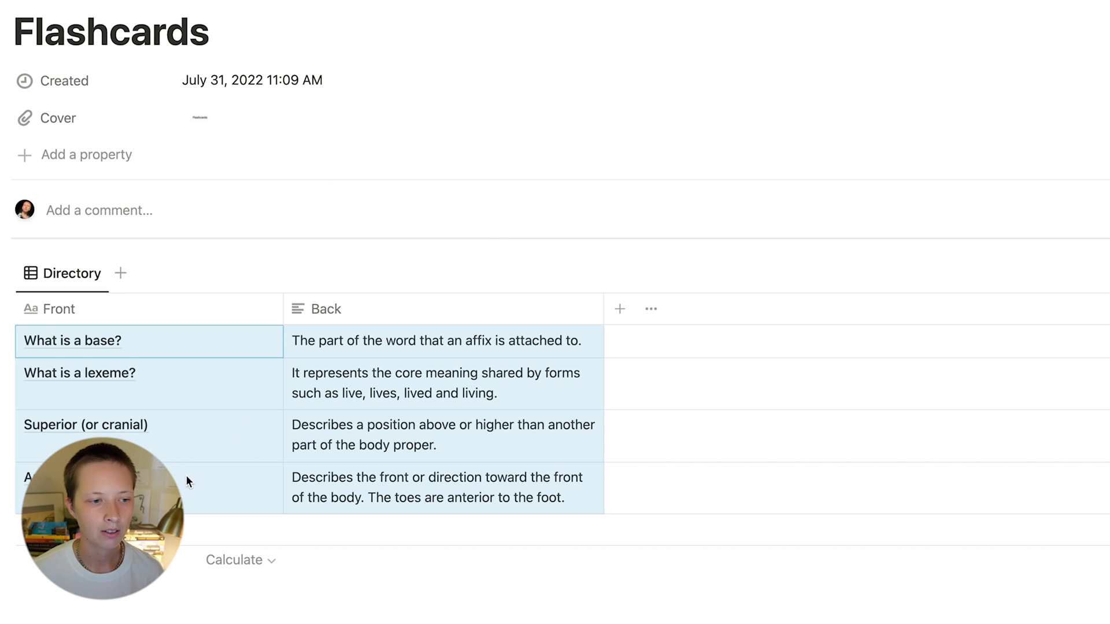
left_click_drag(604, 311, 660, 311)
left_click_drag(284, 309, 331, 309)
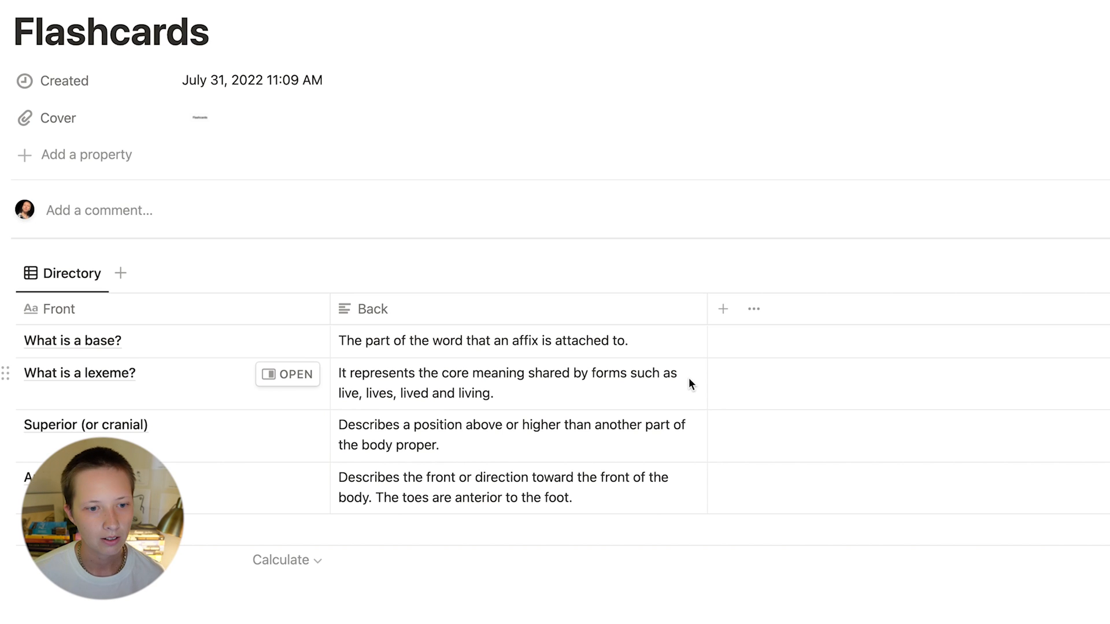
Add a property named Deck to the flashcard table as a relation to the follow-along system's Deck Directory.
left_click(725, 310)
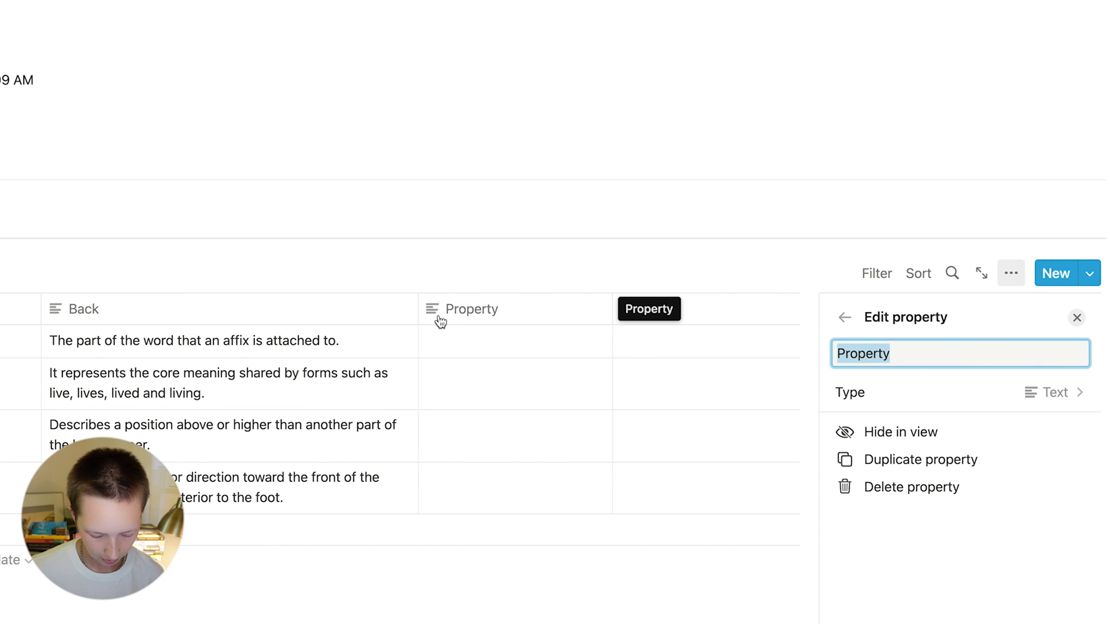
type("Deck")
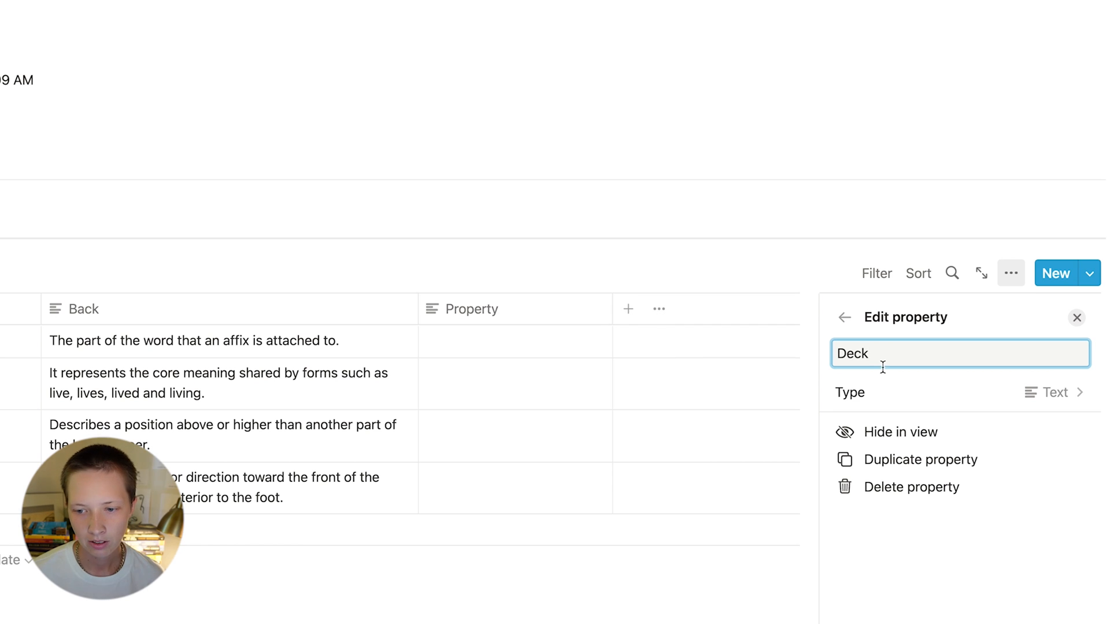
left_click(900, 393)
scroll(899, 405, "down", 1)
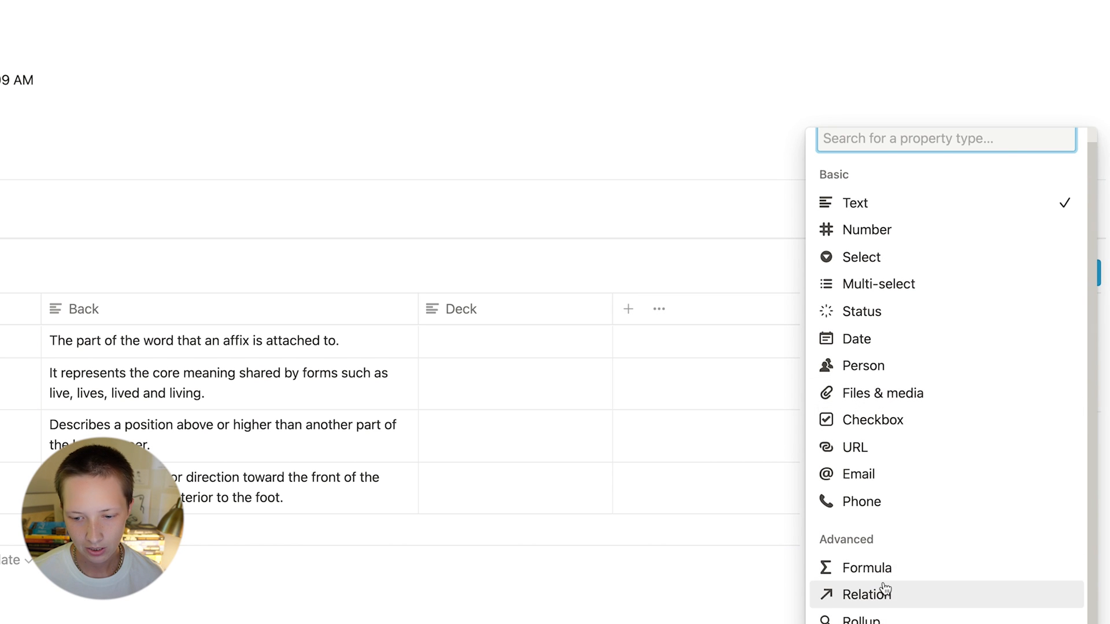
left_click(850, 594)
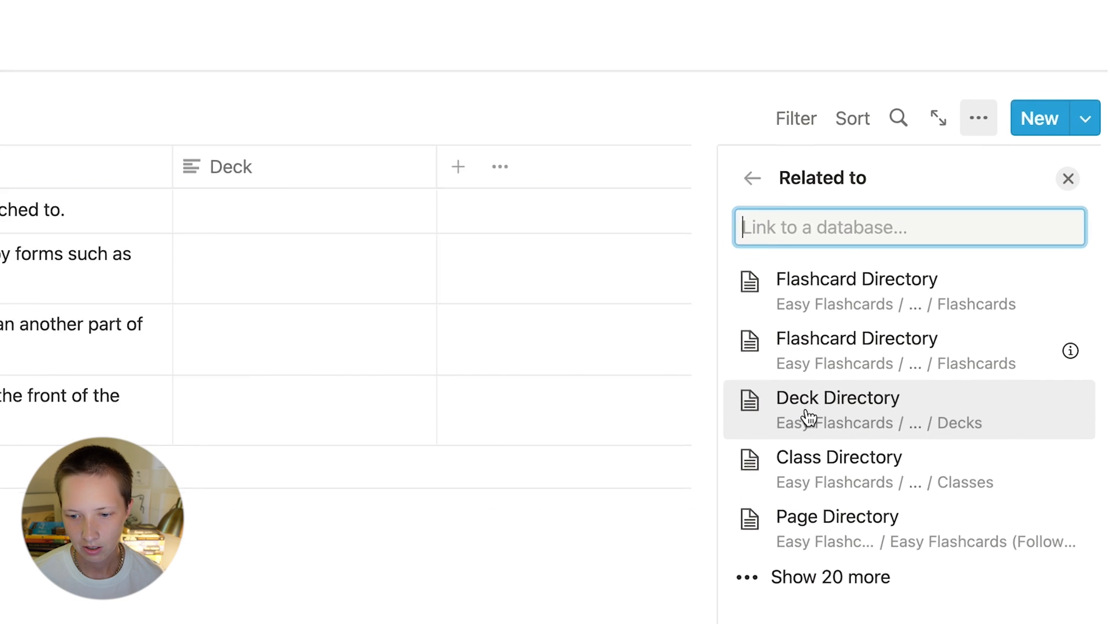
left_click(808, 416)
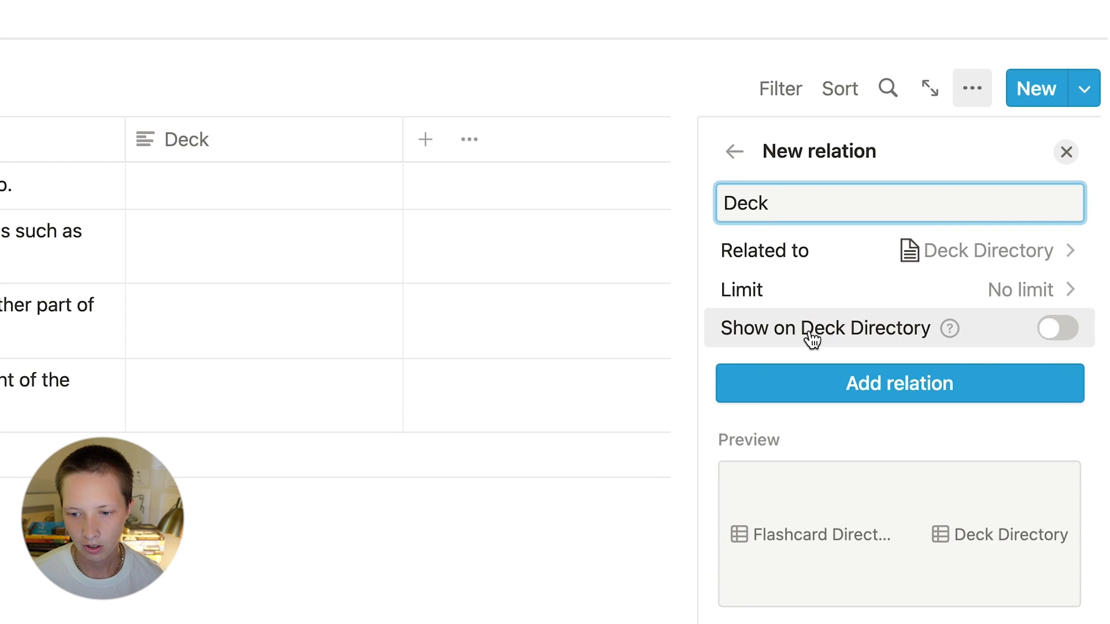
Show the Deck relation on Deck Directory with the related property named Flashcards, and add the relation.
left_click(1062, 330)
left_click(799, 417)
type("Flashcards")
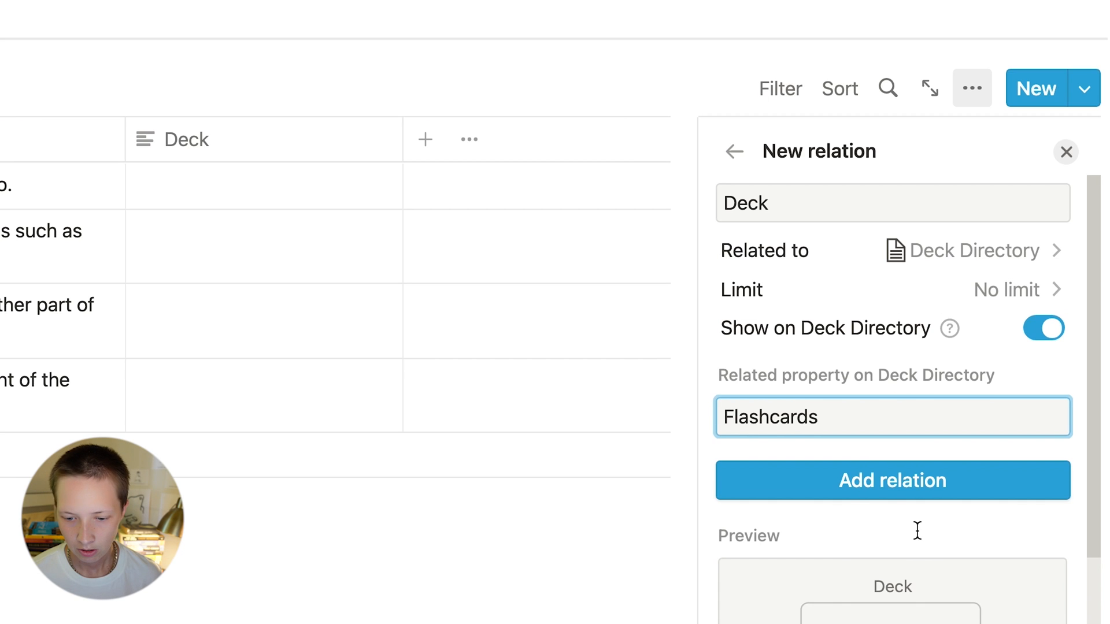
scroll(925, 526, "down", 3)
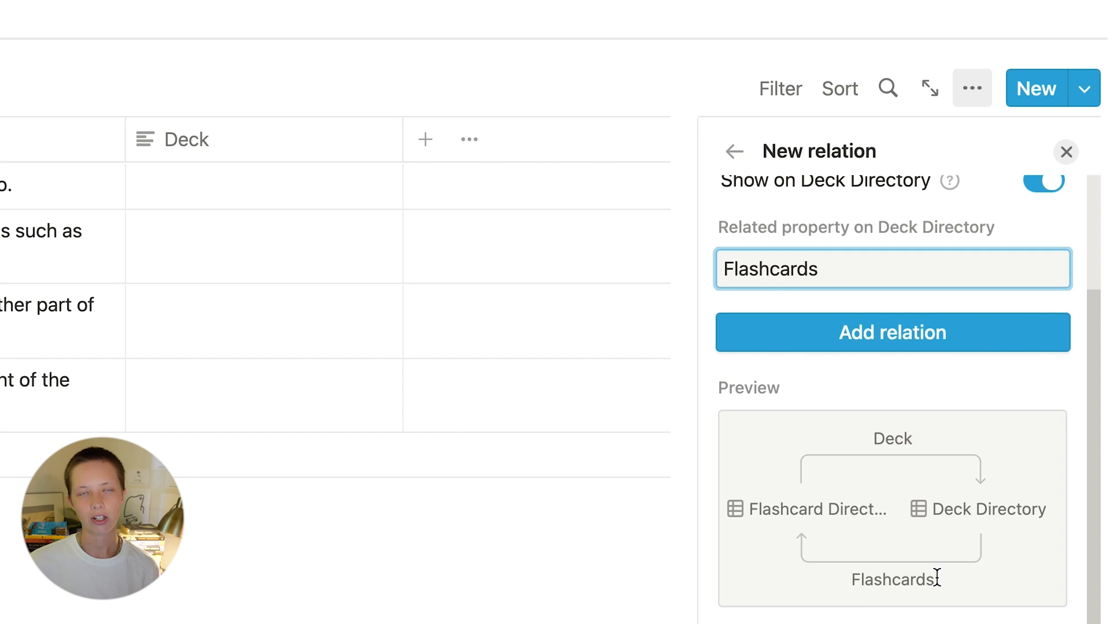
left_click(858, 332)
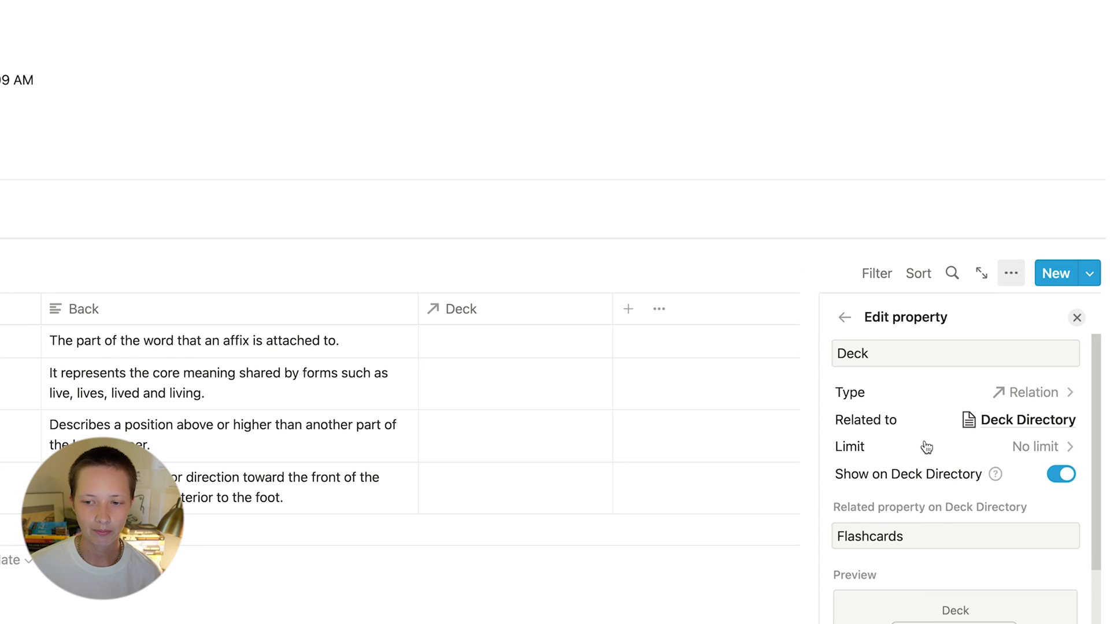
key("Escape")
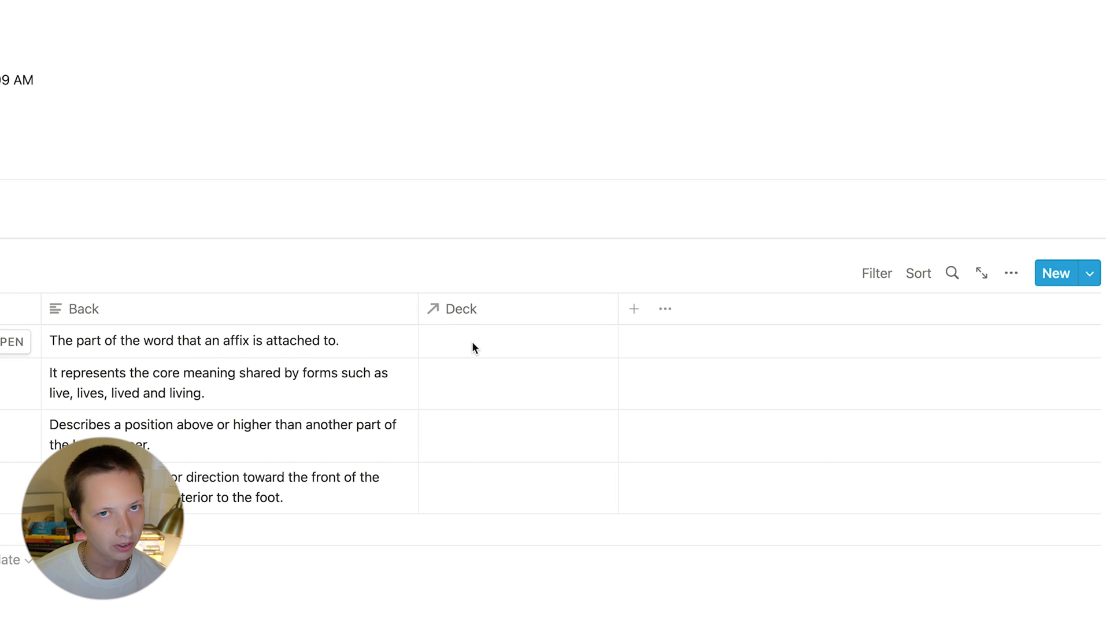
Link "What is a base?" to the Affixes, Bases, and Roots deck and "What is a lexeme?" to Lexemes and Word Forms.
left_click(472, 342)
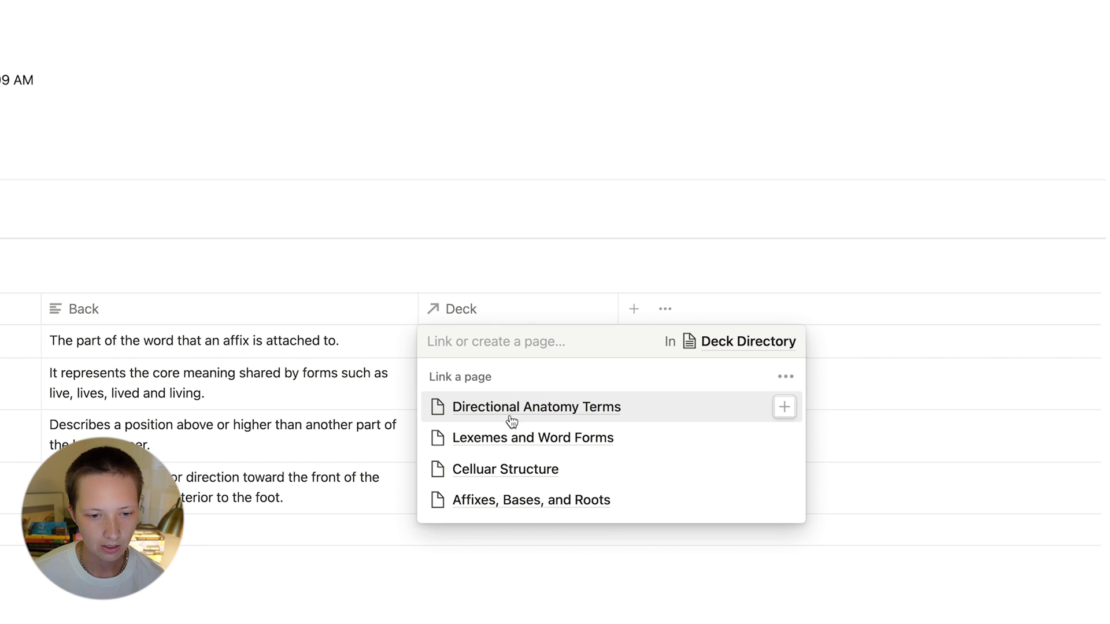
left_click(489, 501)
key("Escape")
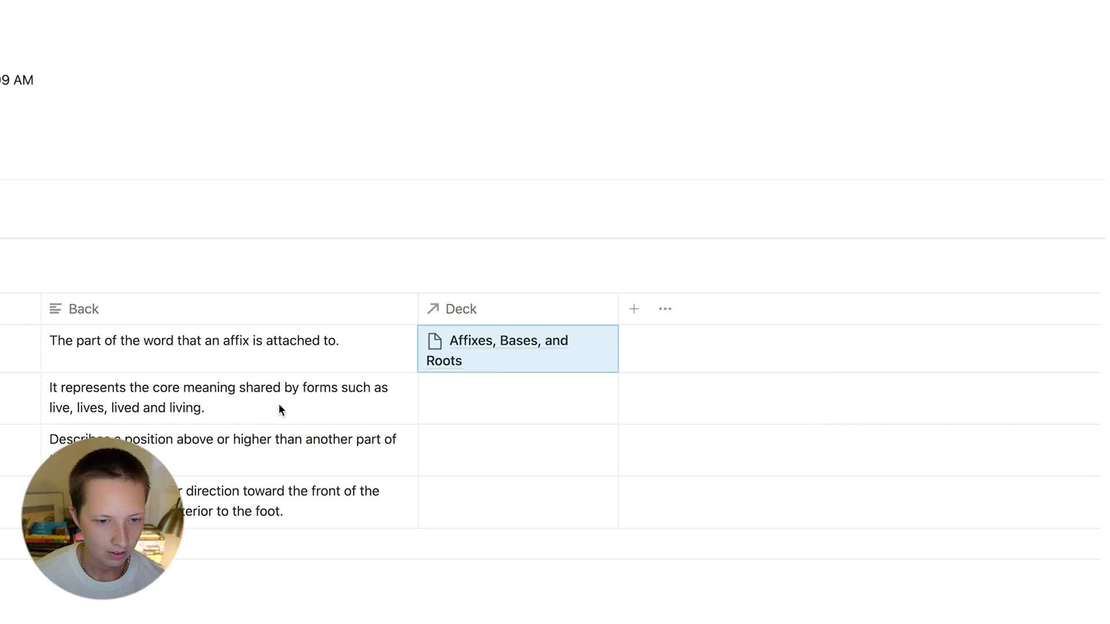
left_click(469, 401)
left_click(480, 489)
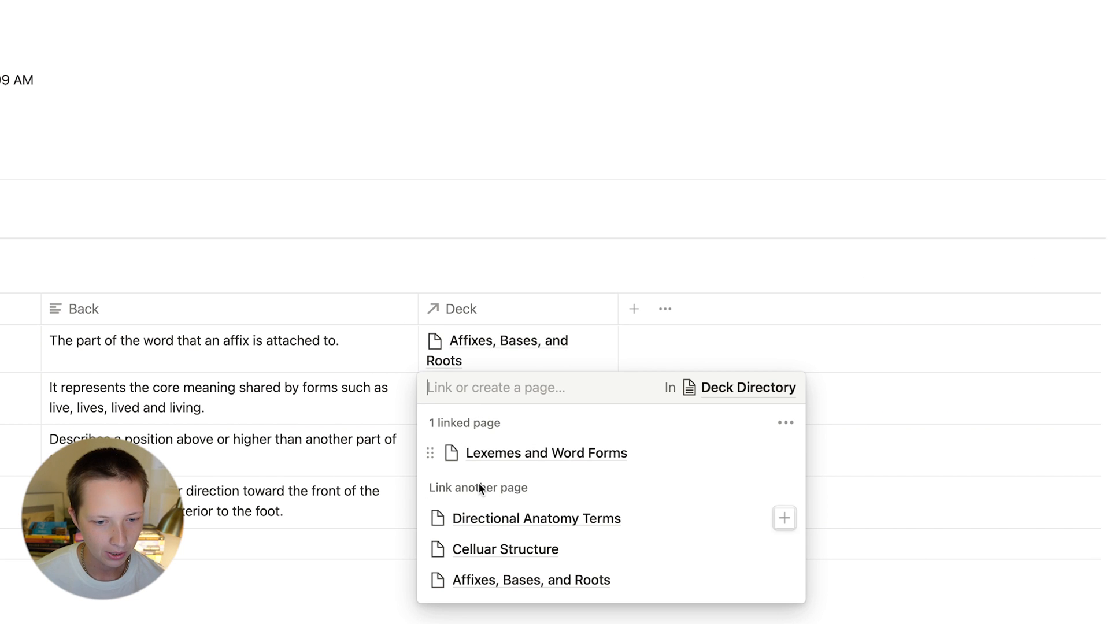
key("Escape")
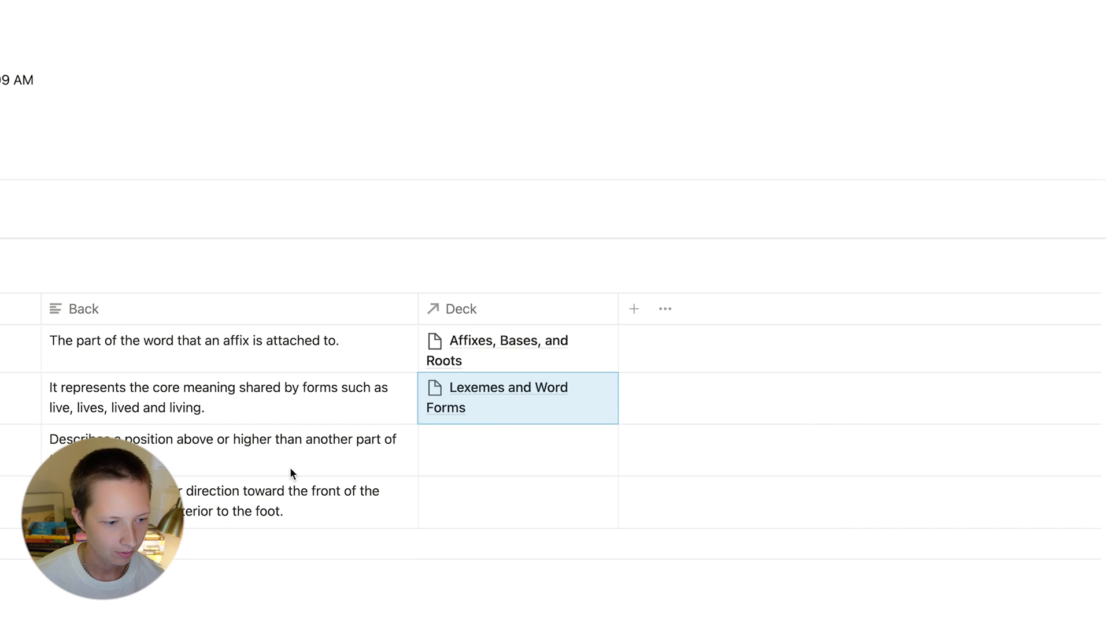
Link the third flashcard to the Directional Anatomy Terms deck, copy that link to the fourth, and widen the Deck column.
left_click(519, 452)
left_click(514, 509)
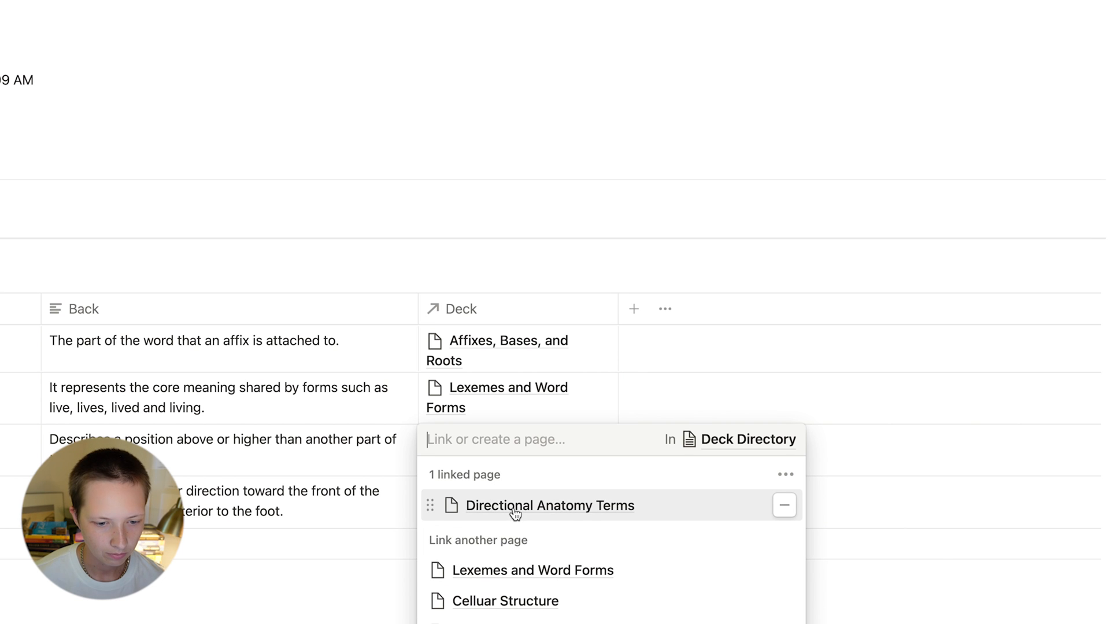
key("Escape")
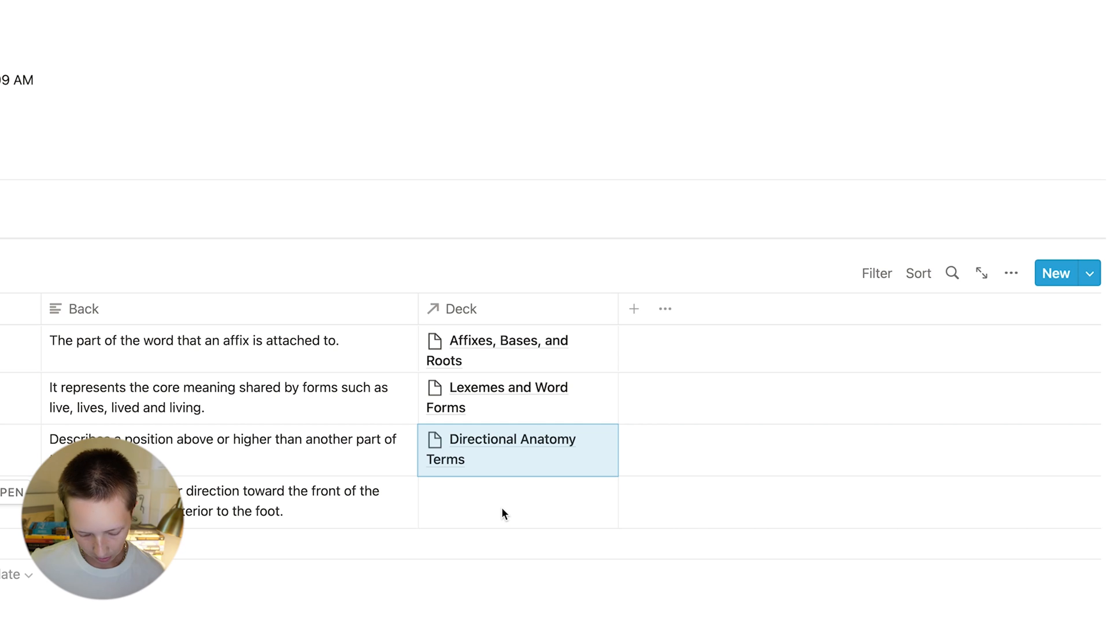
key("super+c")
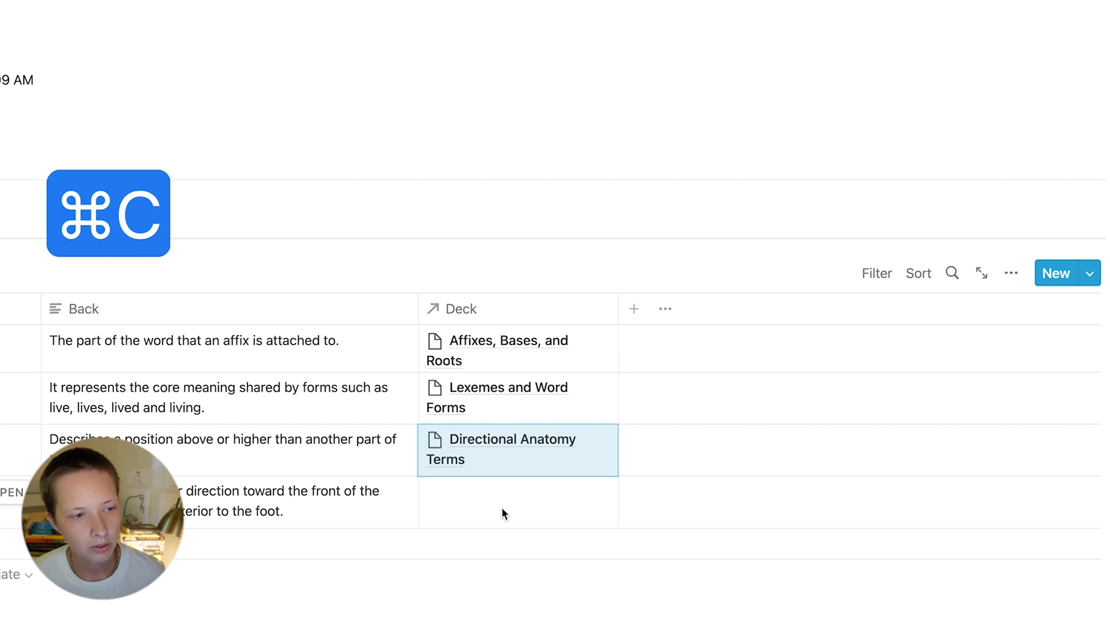
key("Down")
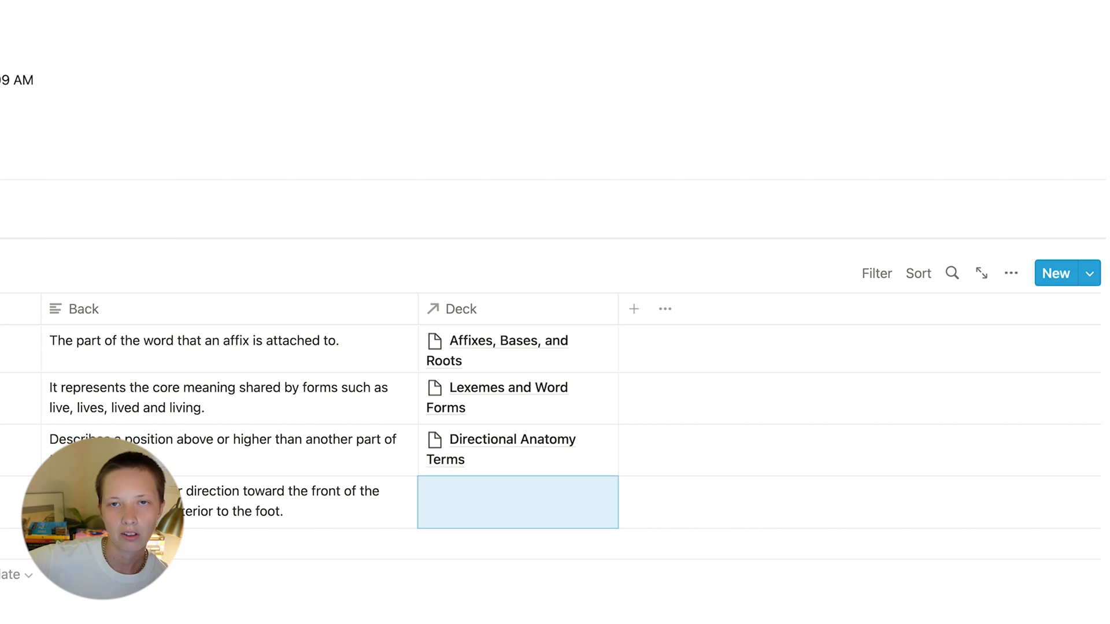
key("super+v")
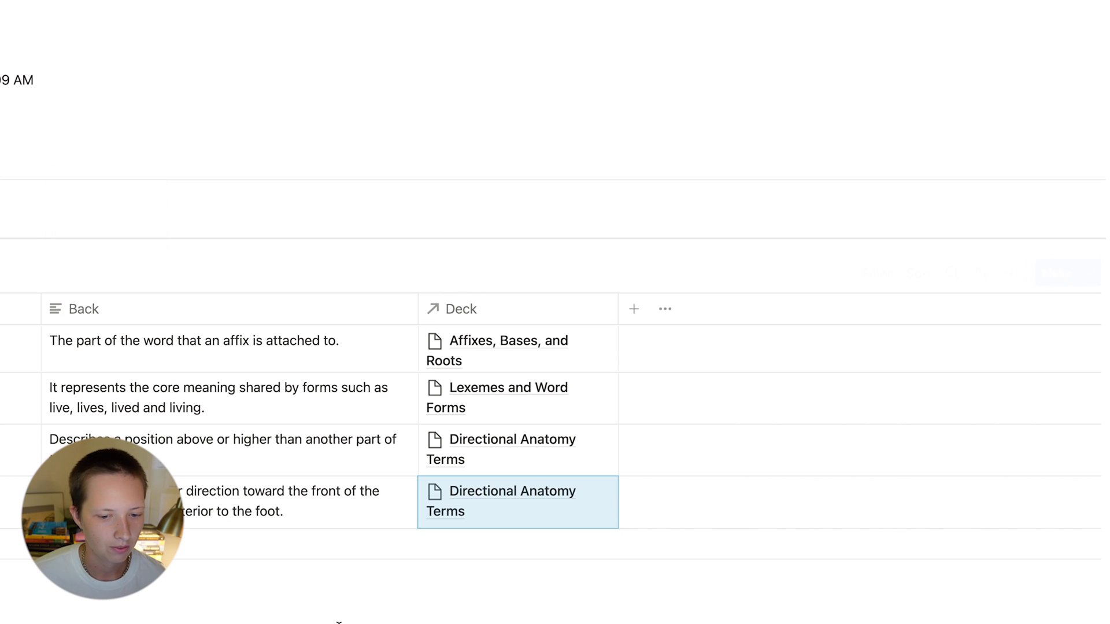
key("Escape")
left_click_drag(618, 318, 644, 312)
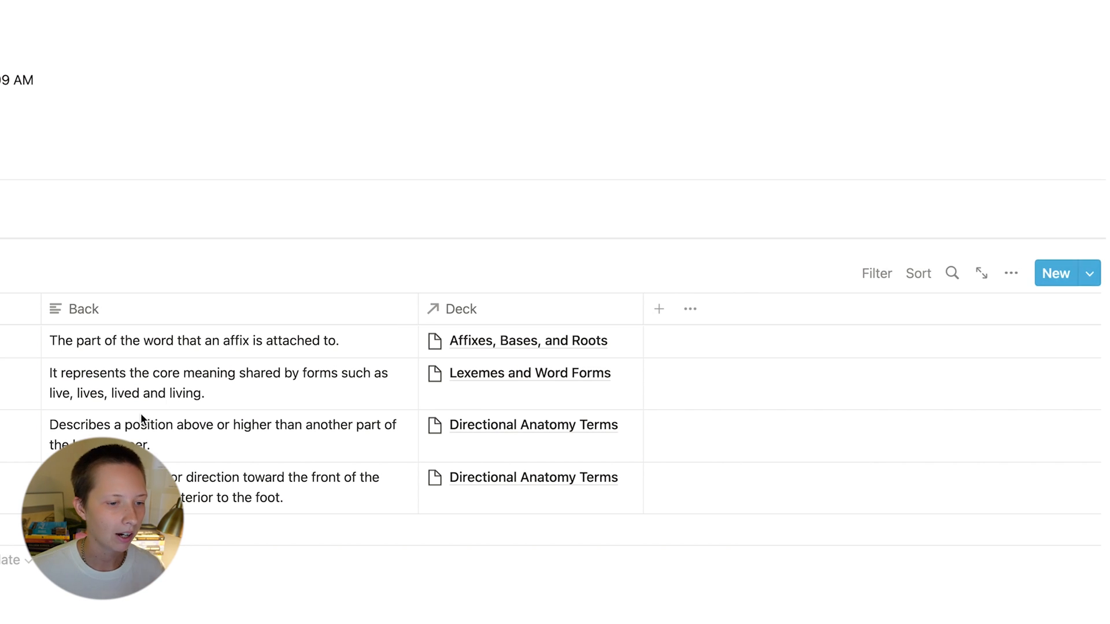
Add a checkbox property named Show and place it as a narrow column before Front.
left_click(659, 309)
type("Show")
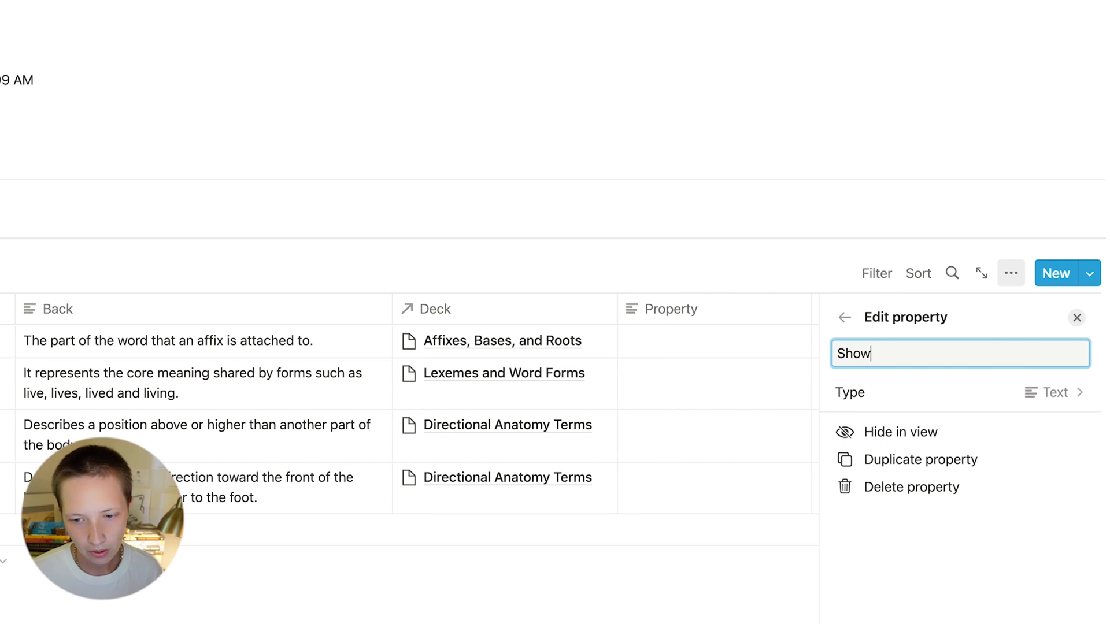
left_click(977, 391)
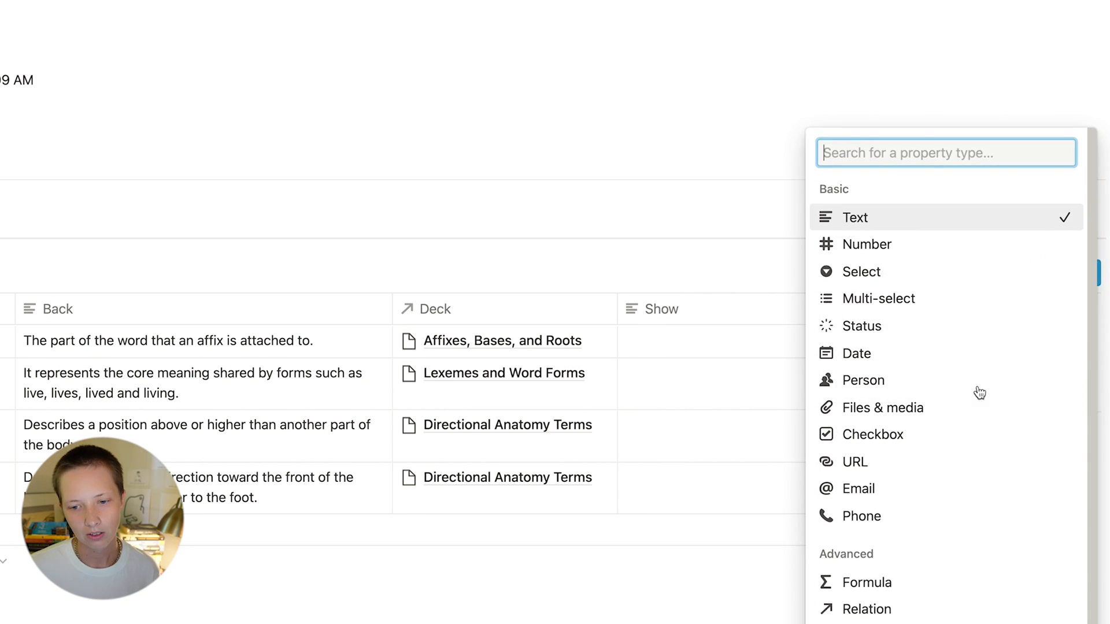
left_click(933, 435)
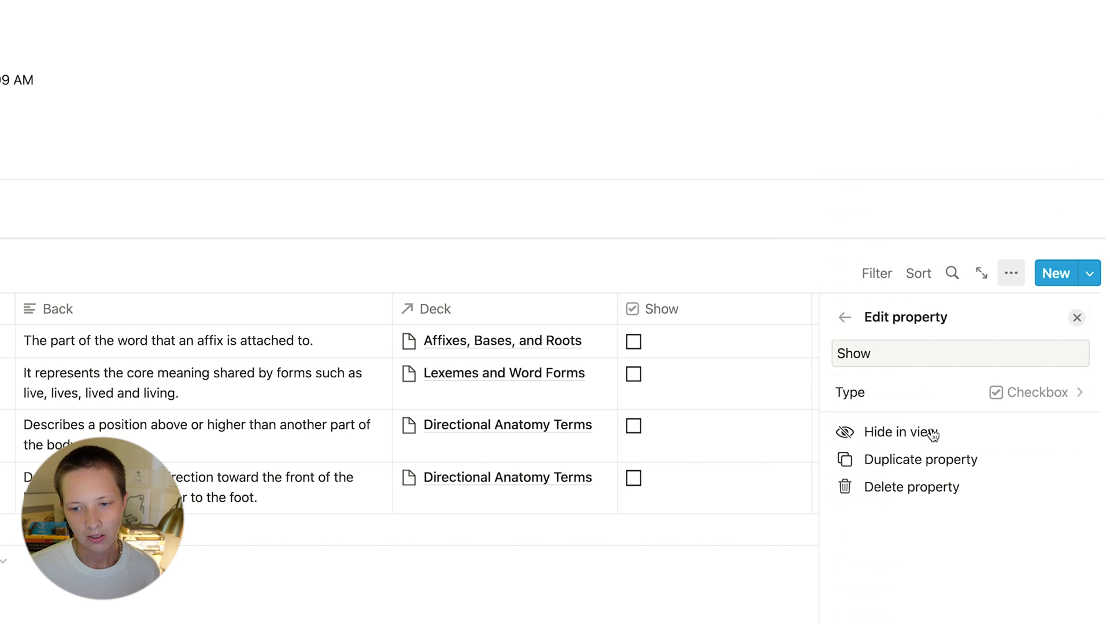
left_click(1078, 319)
left_click_drag(837, 319, 619, 317)
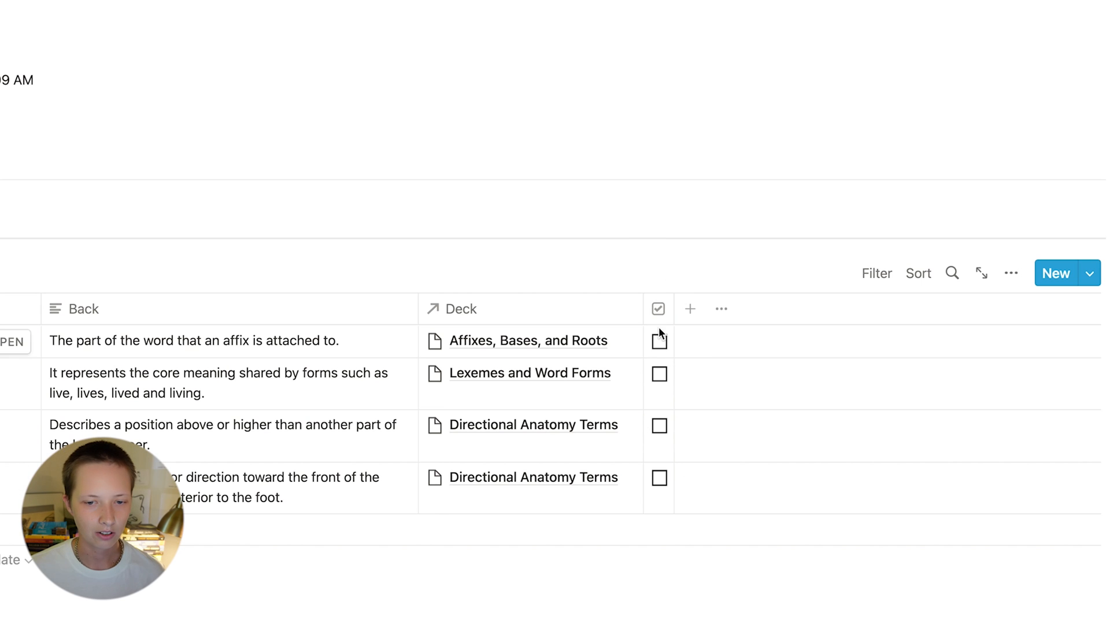
left_click_drag(658, 312, 8, 310)
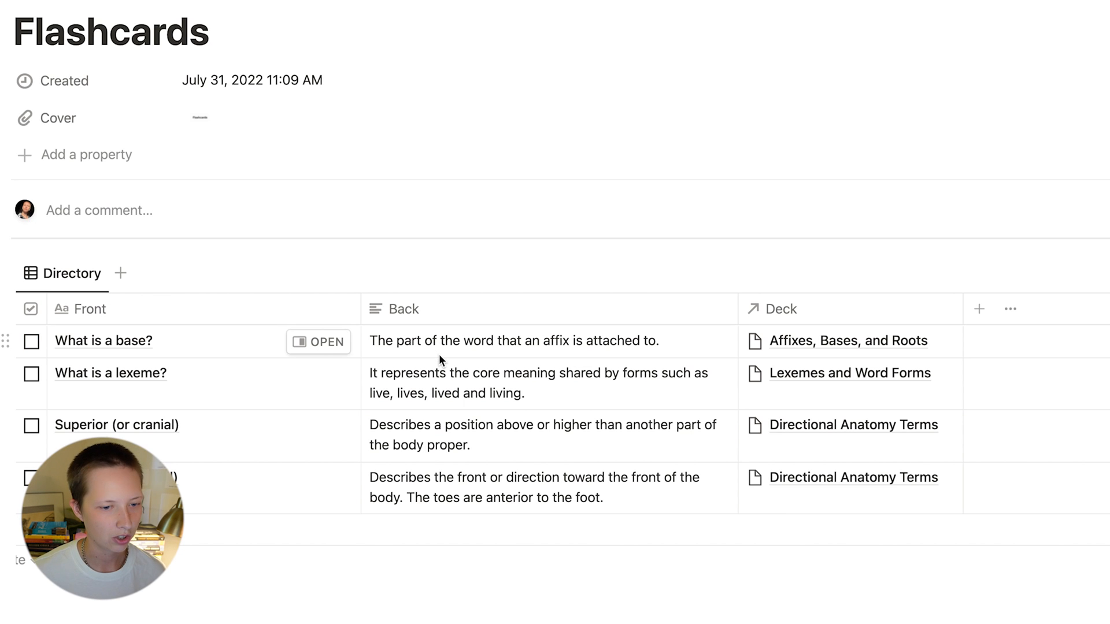
Add a formula property named Answer and place it as a widened column between Front and Back.
left_click(981, 318)
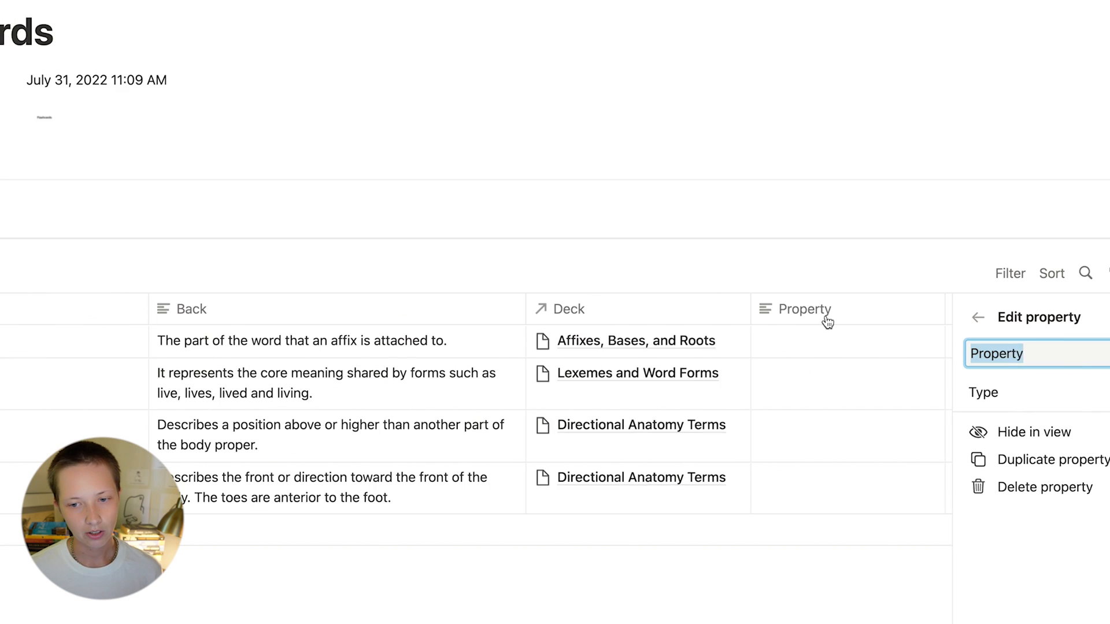
type("Answer")
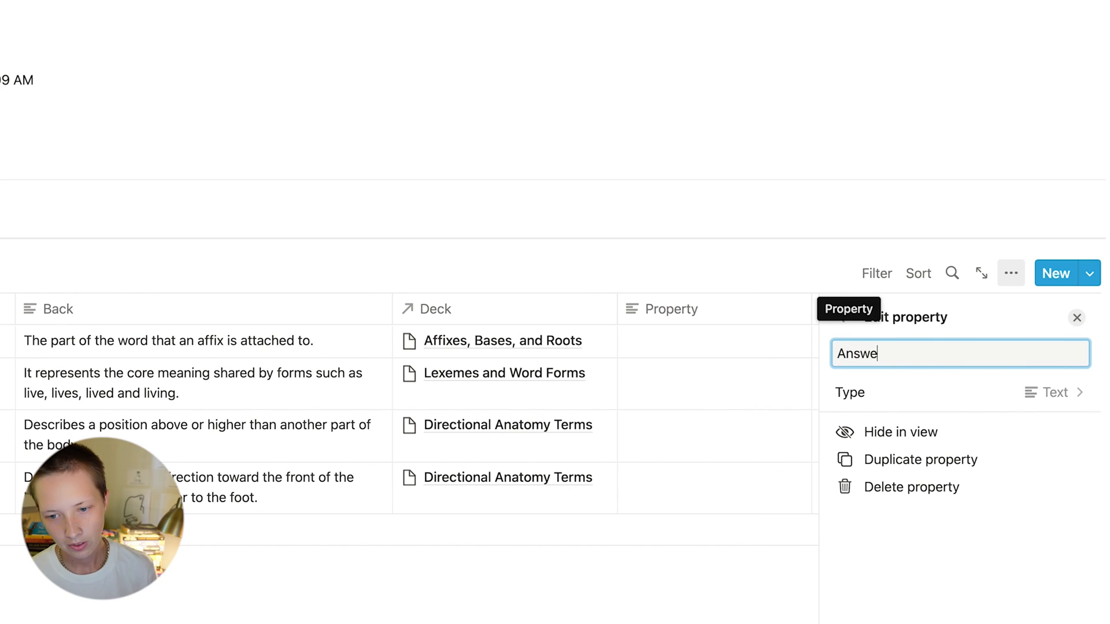
left_click(906, 398)
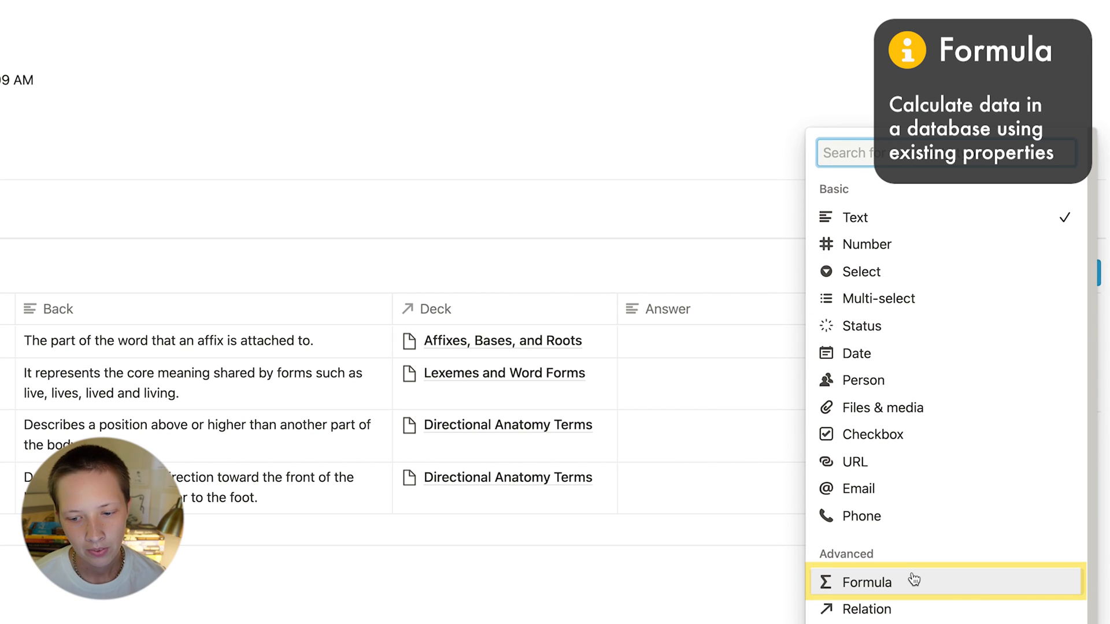
left_click(883, 580)
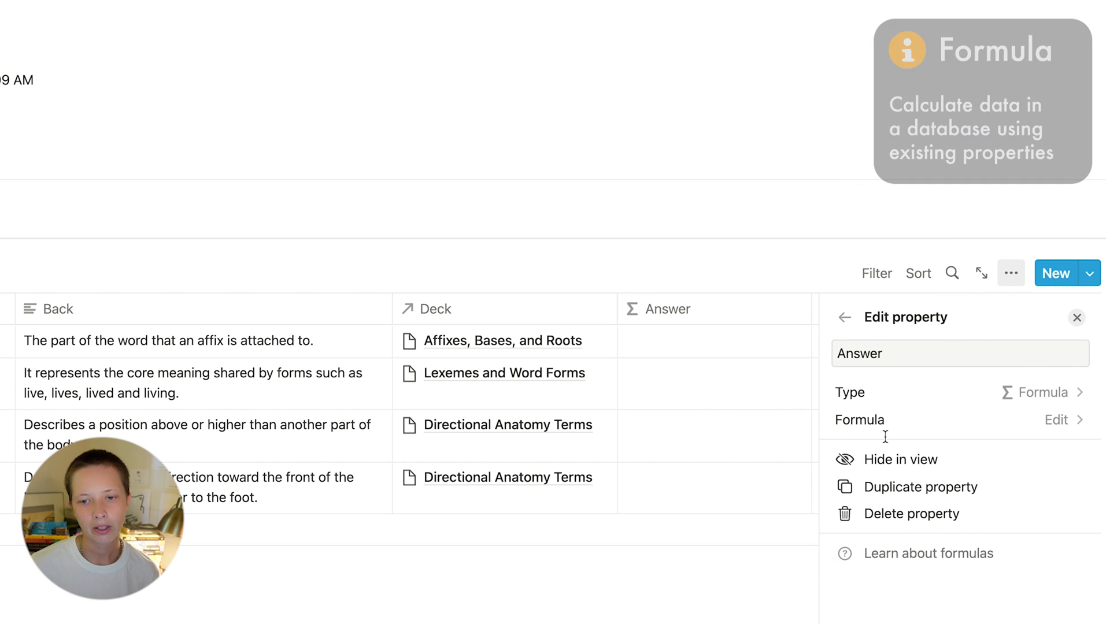
left_click(844, 317)
left_click(1077, 318)
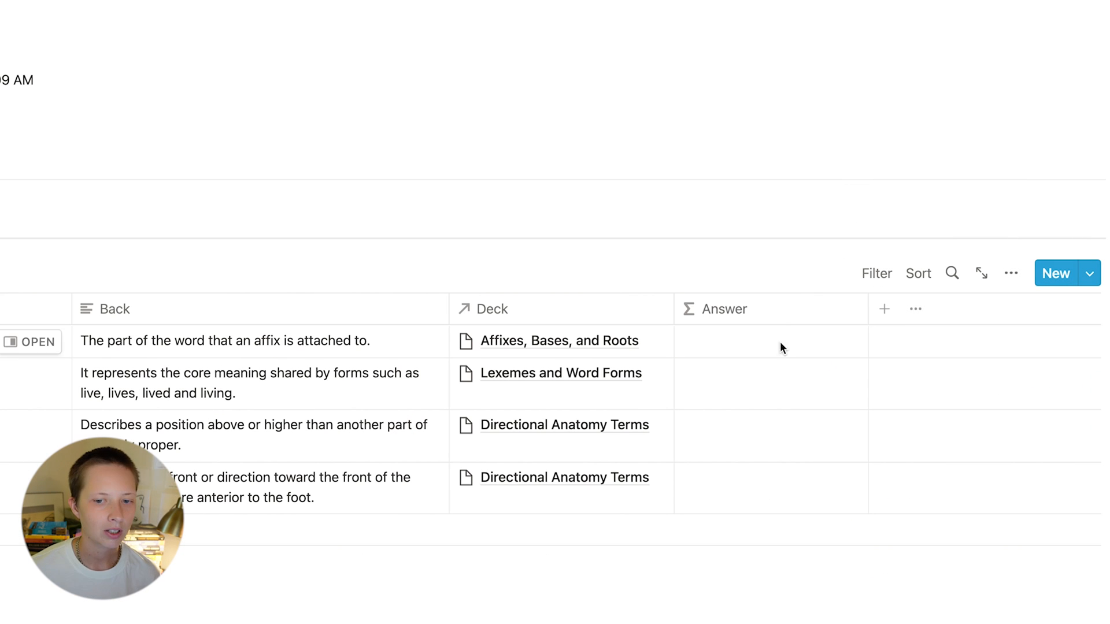
left_click_drag(749, 309, 115, 322)
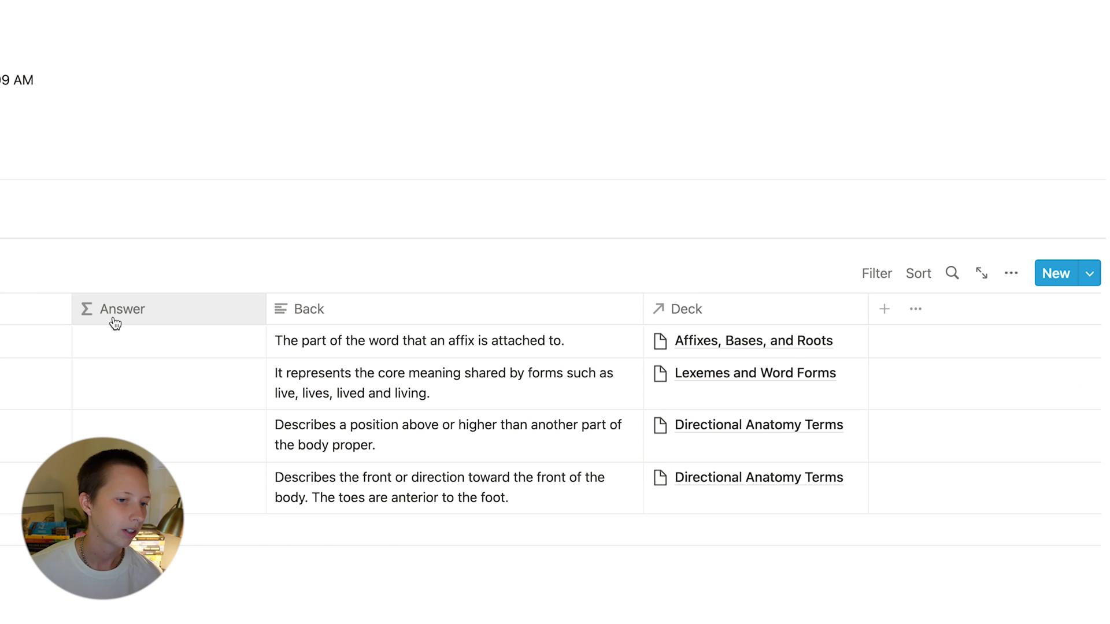
left_click_drag(266, 316, 375, 317)
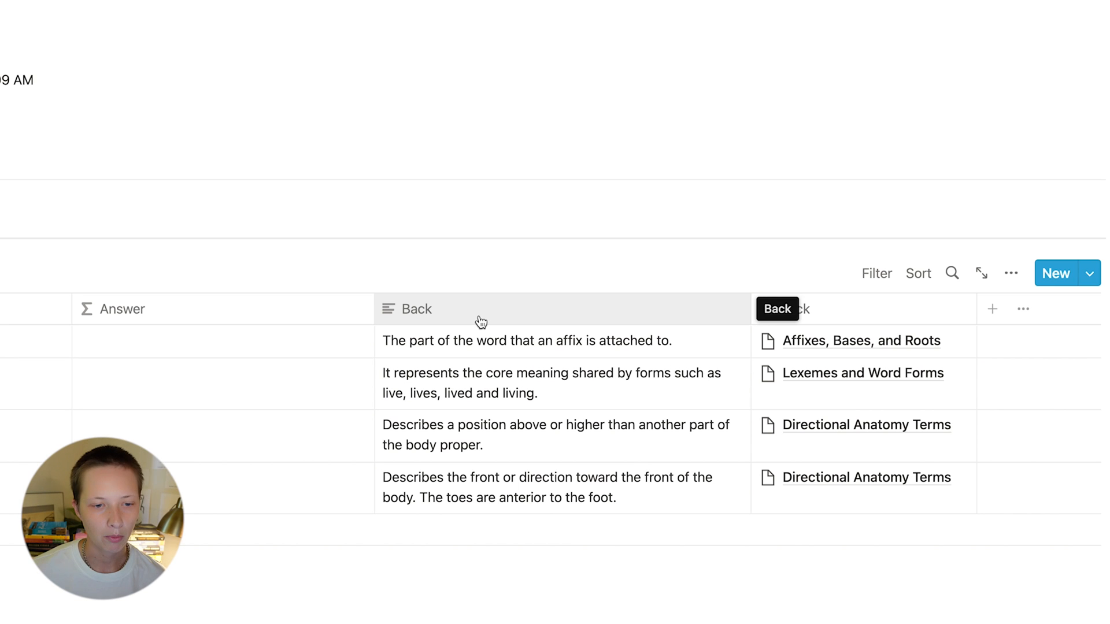
Hide the Back property in the flashcards table view.
left_click(480, 316)
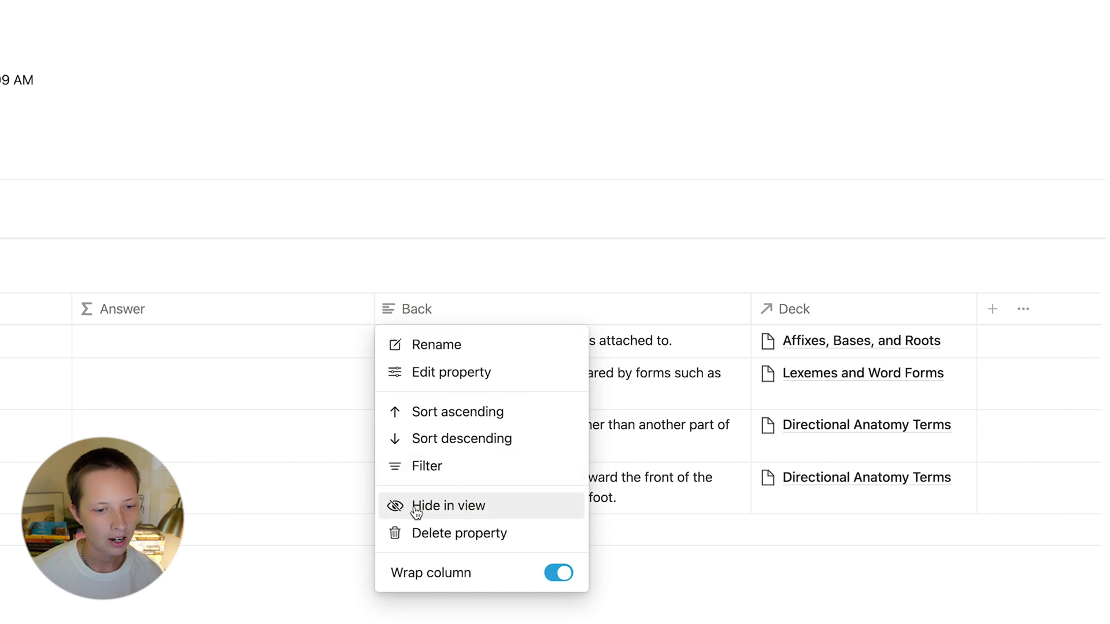
left_click(456, 514)
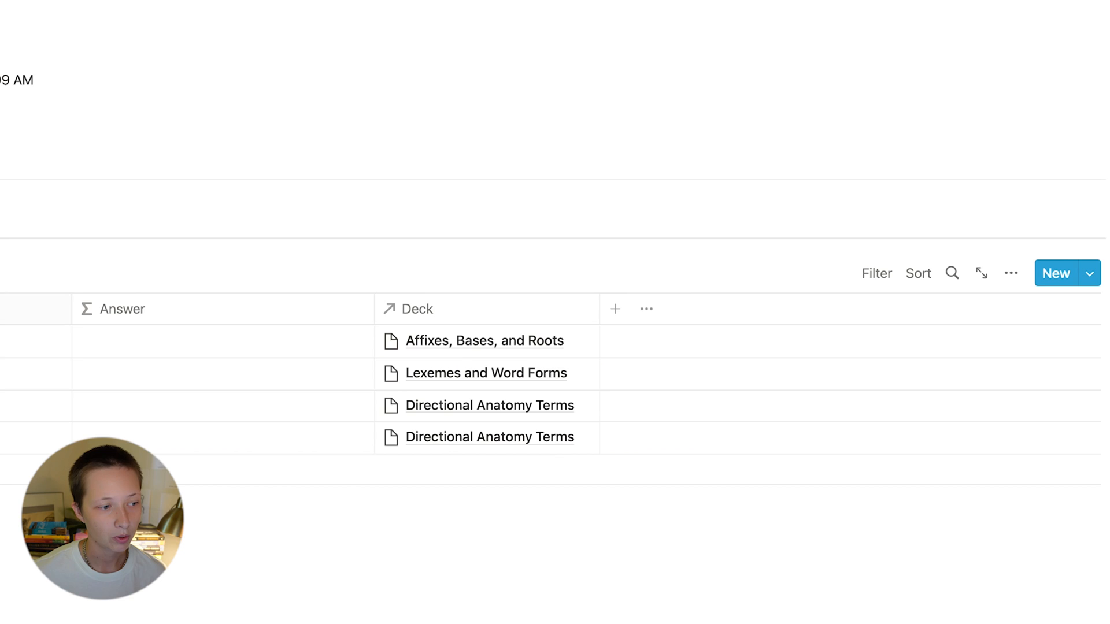
Open the "What is a base?" flashcard in side peek, examine the available peek modes, and close the page.
left_click(249, 338)
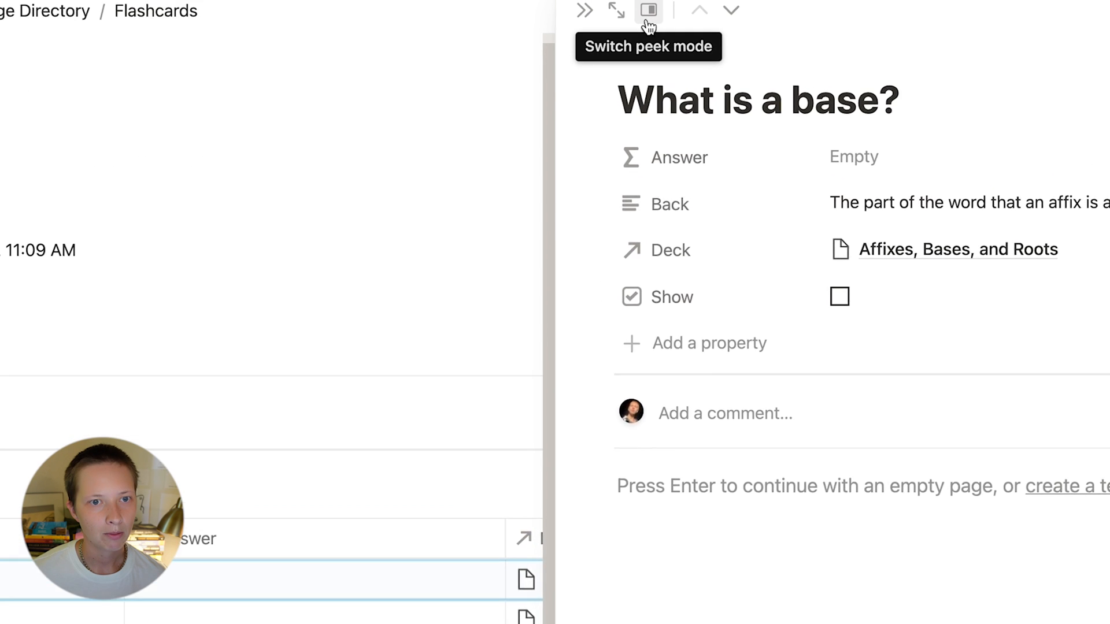
left_click(659, 29)
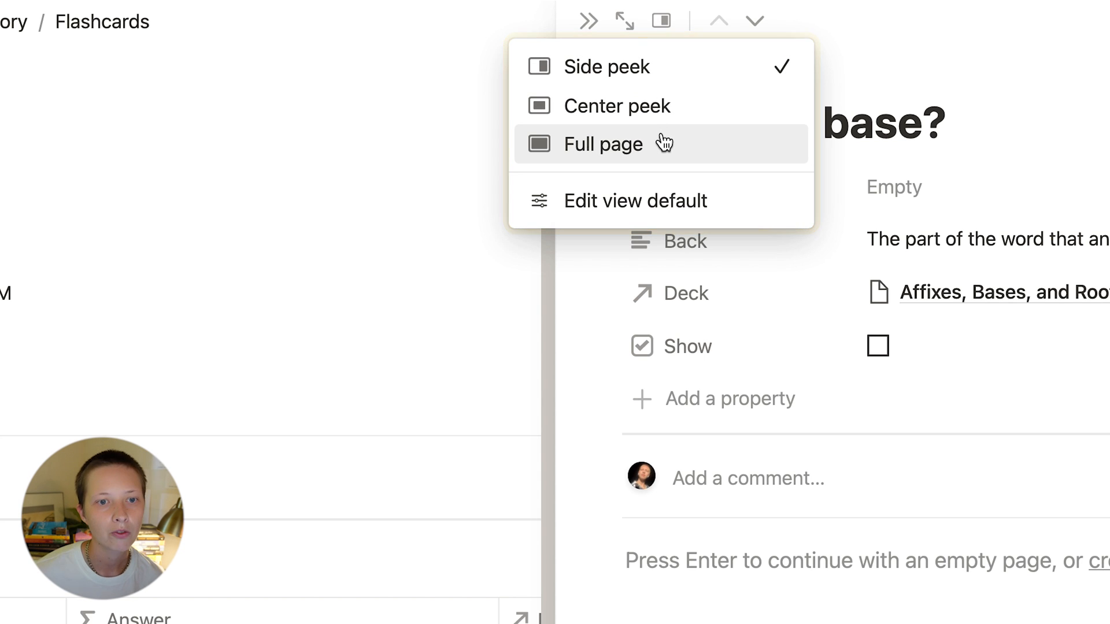
left_click(587, 18)
left_click(586, 17)
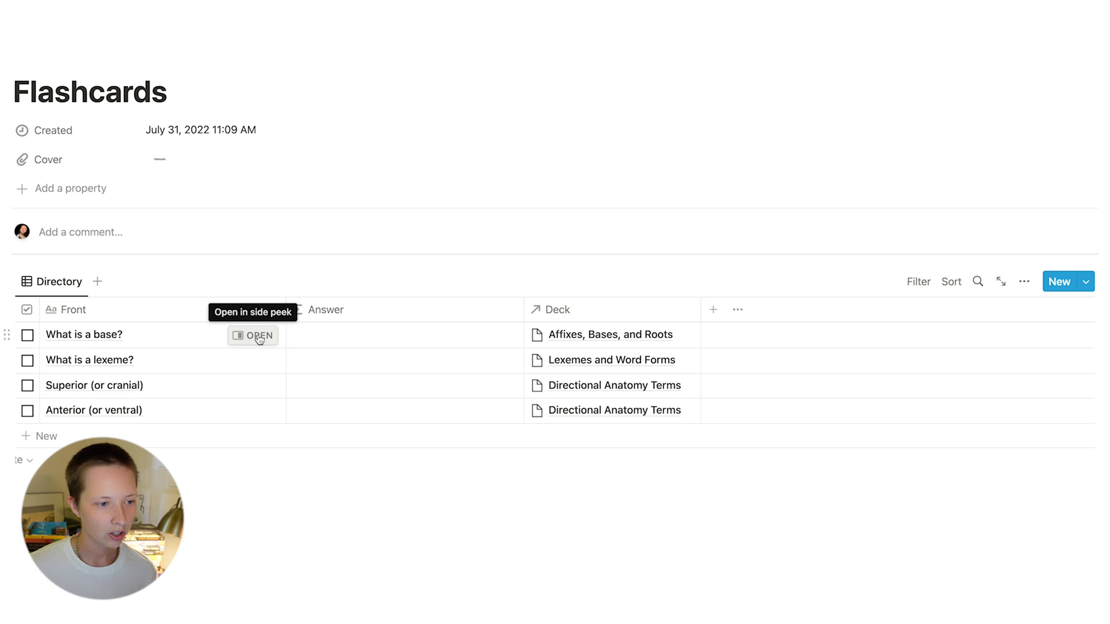
left_click(258, 335)
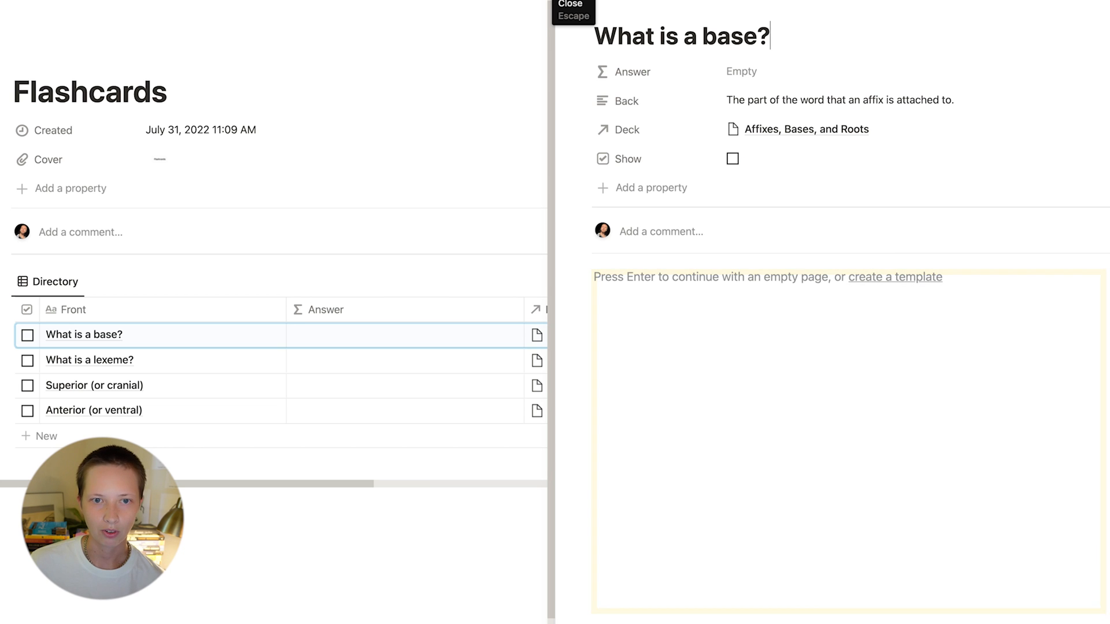
key("Escape")
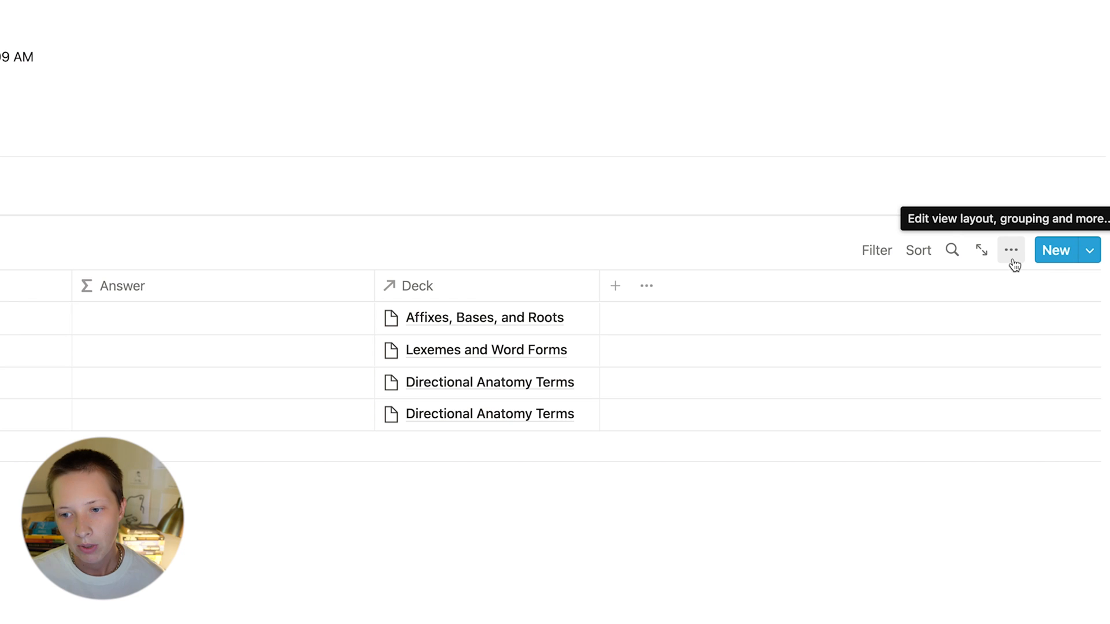
Examine the table layout's options for how pages open, leaving the setting as it is.
left_click(1011, 254)
left_click(996, 368)
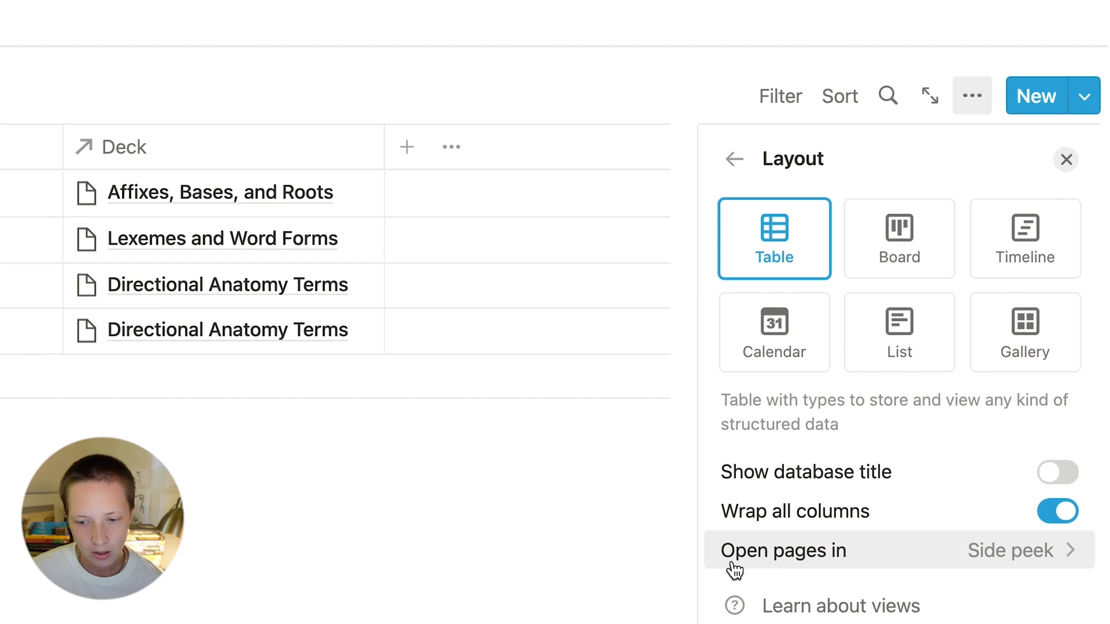
left_click(967, 564)
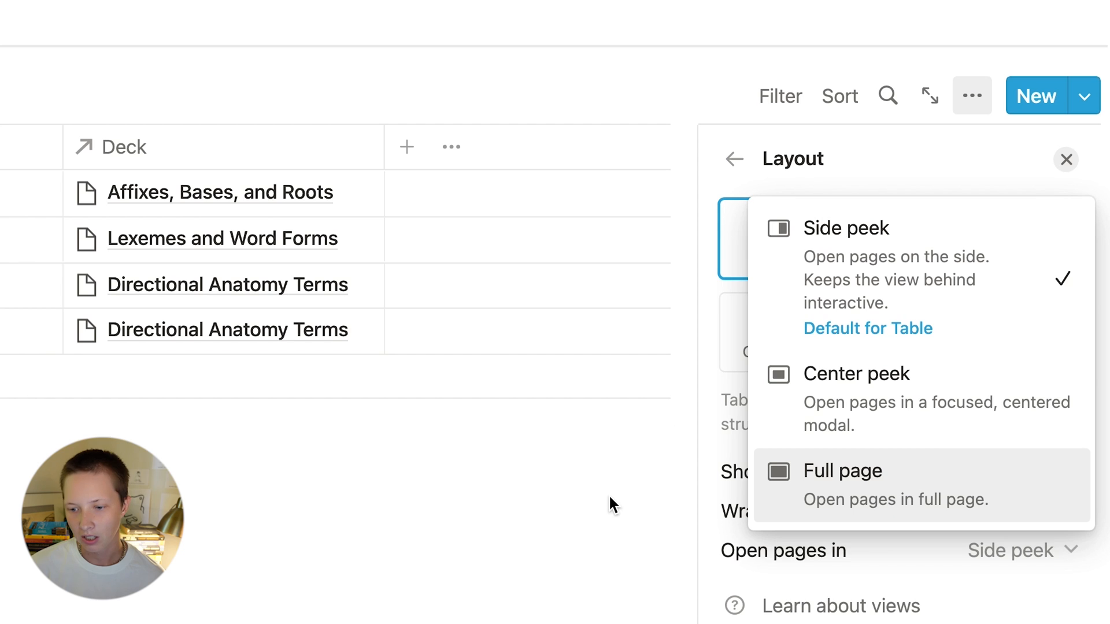
left_click(608, 494)
left_click(1066, 160)
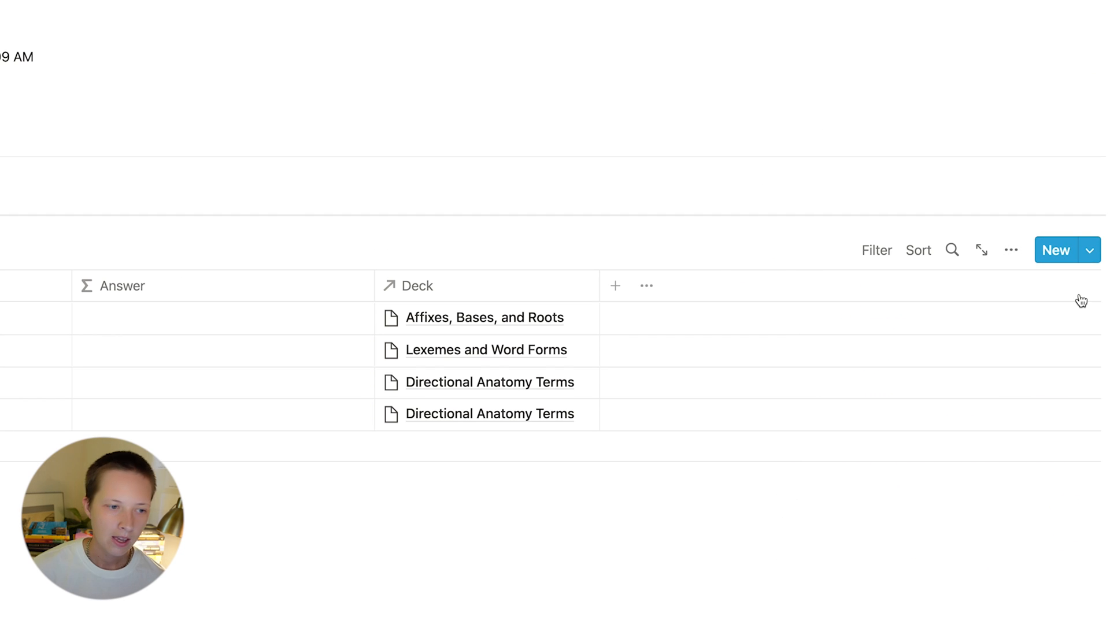
Open the Answer formula for editing and begin it with if(prop("Show").
left_click(304, 321)
left_click(304, 321)
left_click(310, 418)
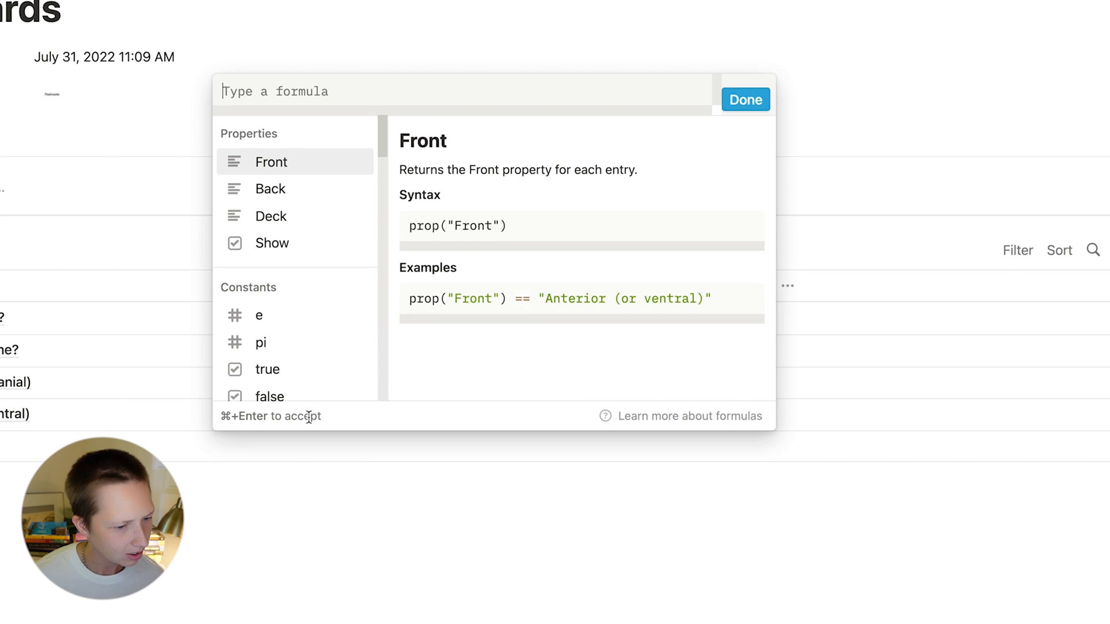
key("super+equal")
key("super+equal")
key("super+equal")
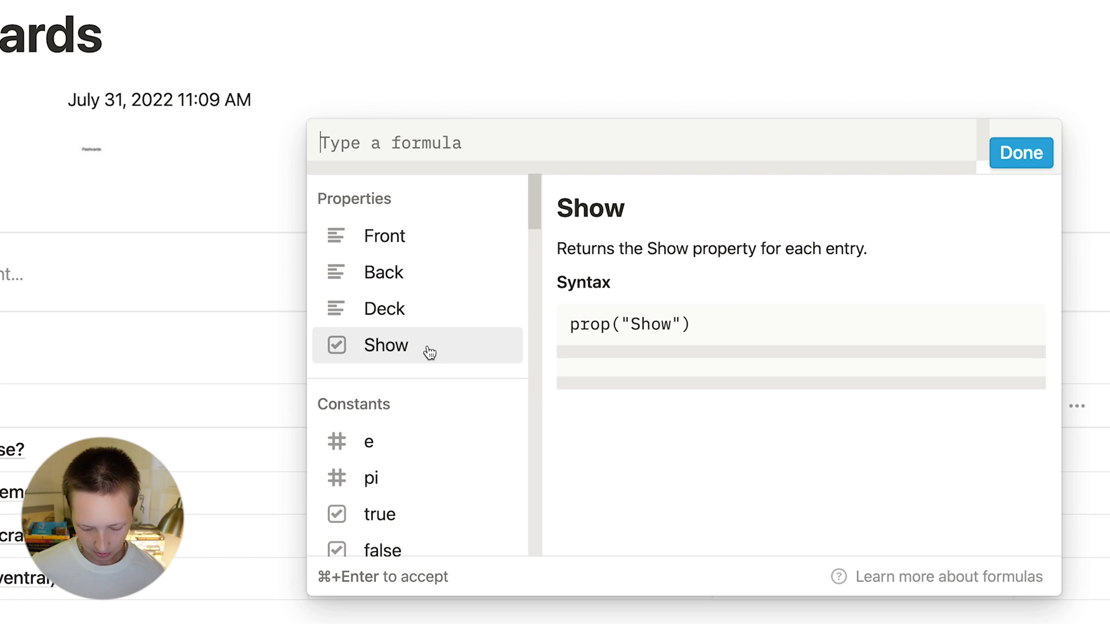
type("if(")
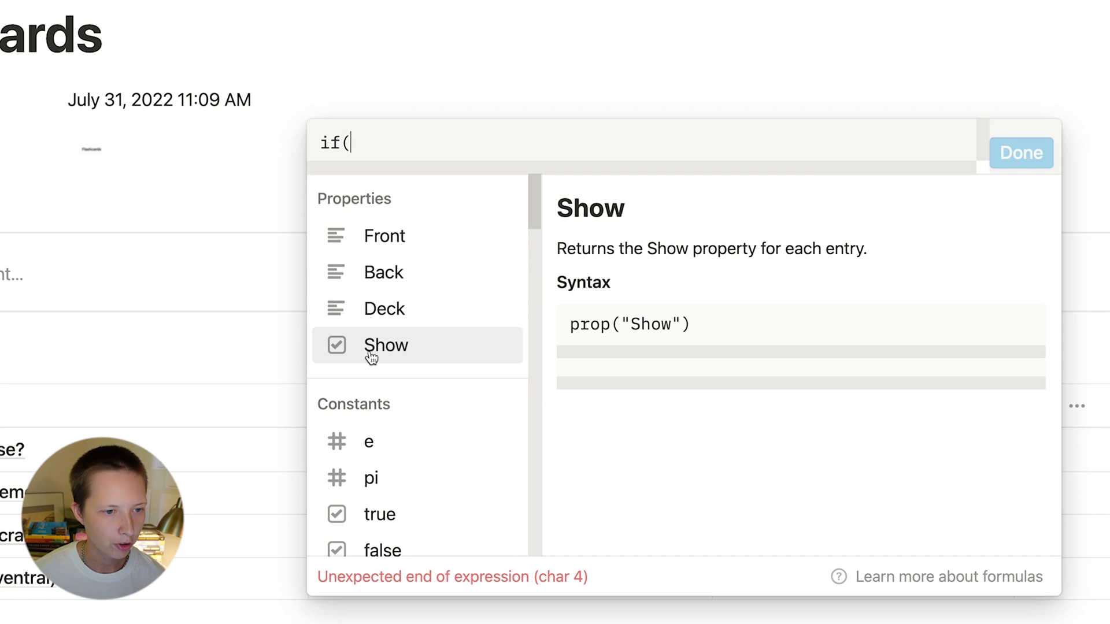
left_click(371, 358)
type("== true")
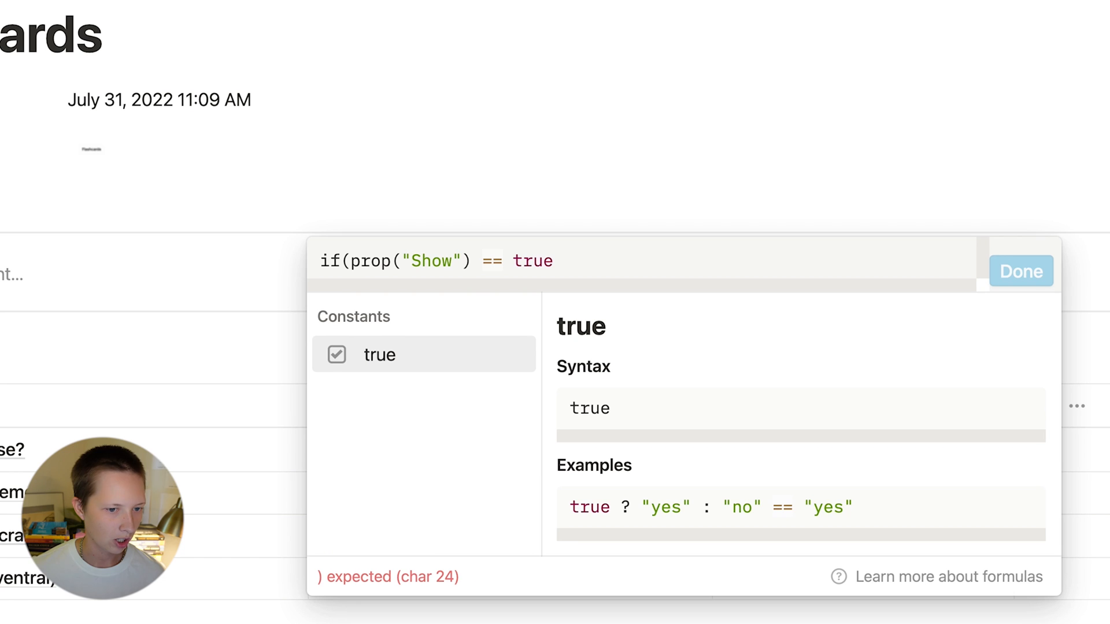
key("BackSpace")
key("BackSpace")
key("BackSpace")
key("BackSpace")
key("BackSpace")
key("BackSpace")
key("BackSpace")
key("BackSpace")
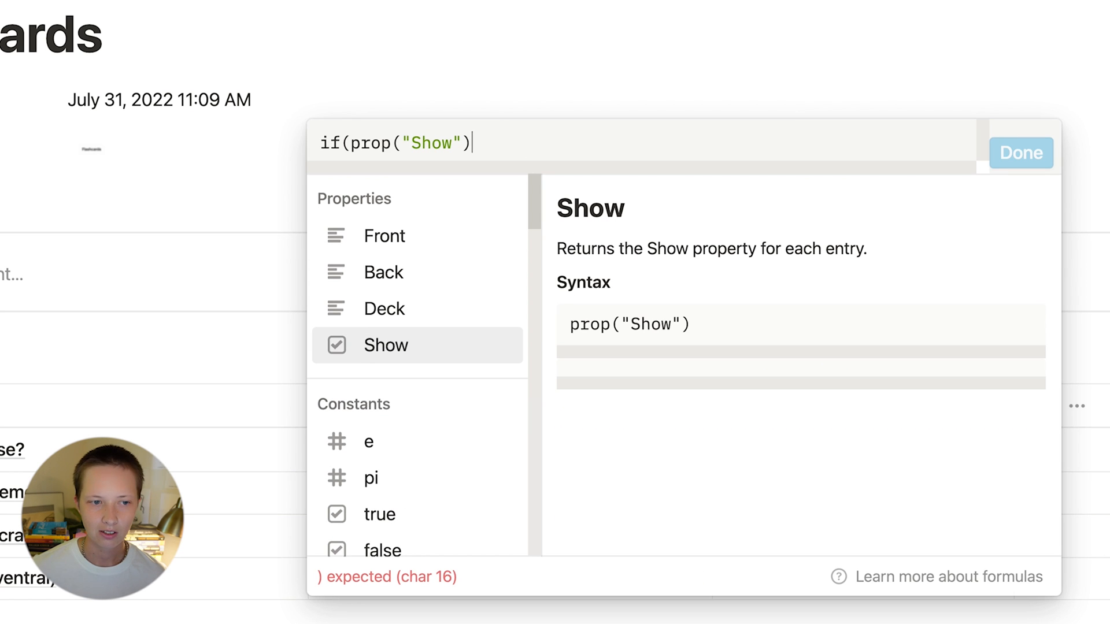
Complete the Answer formula as if(prop("Show"), prop("Back"), "") and save it.
type(",")
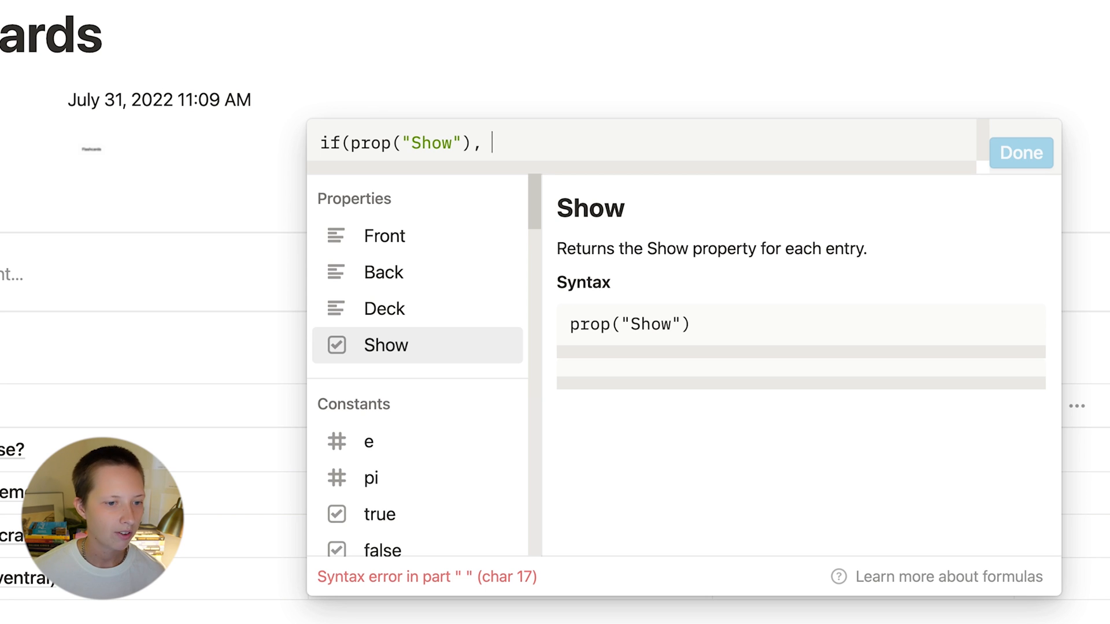
left_click(441, 288)
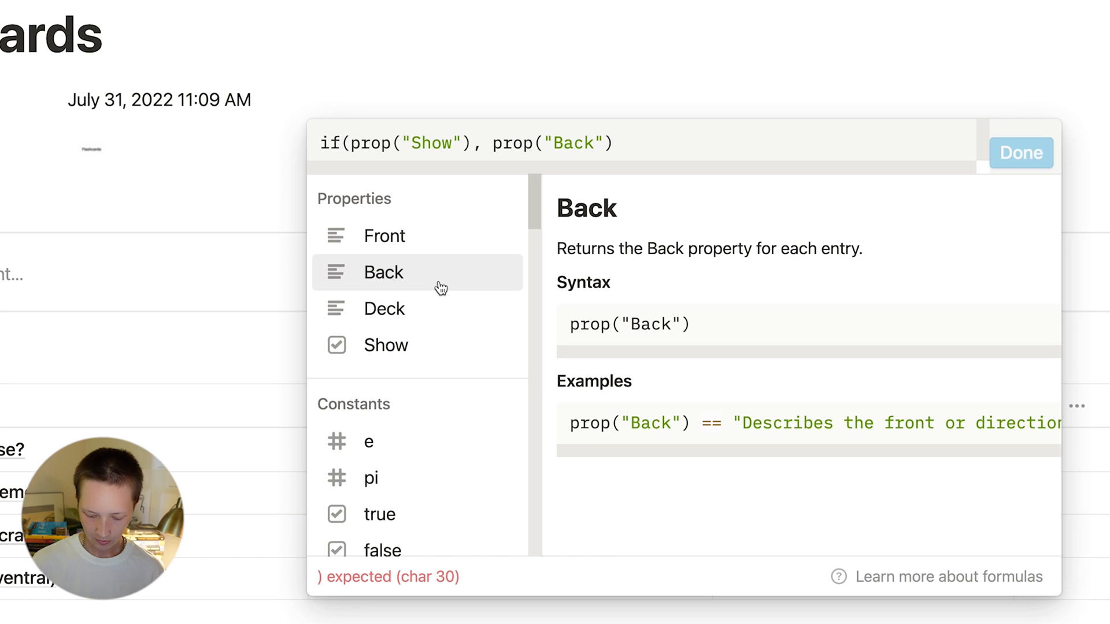
type(", ")
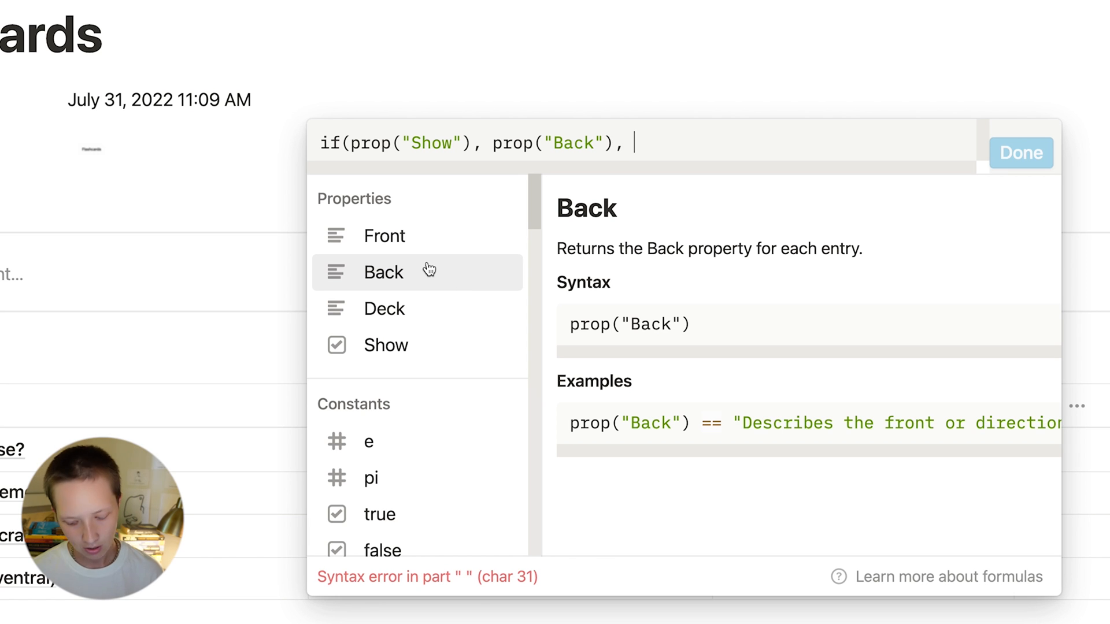
type("\"\"")
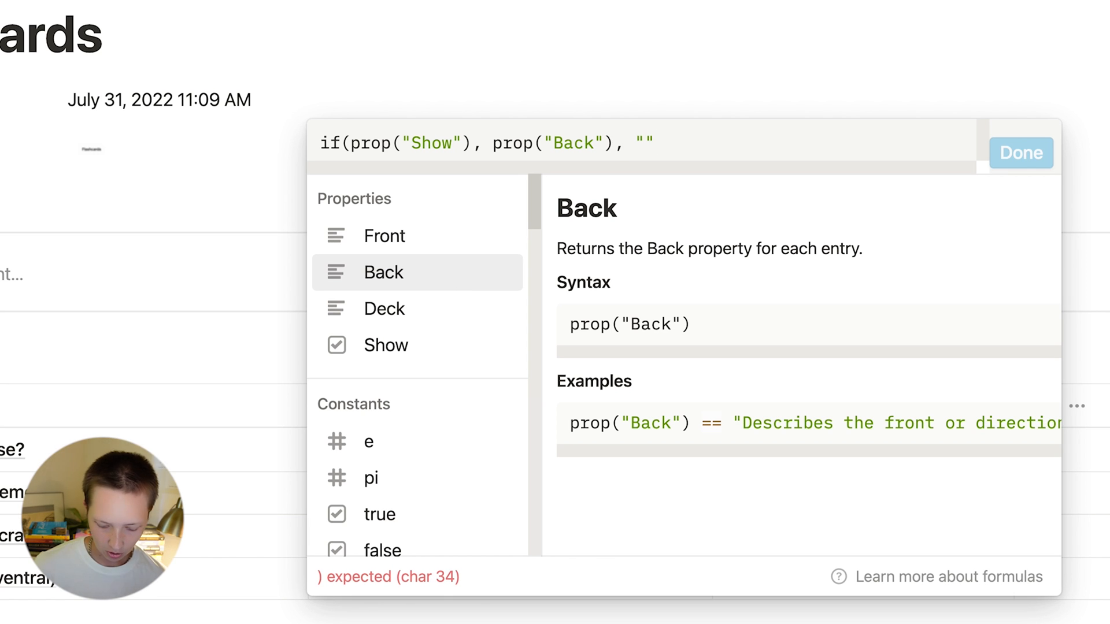
type(")")
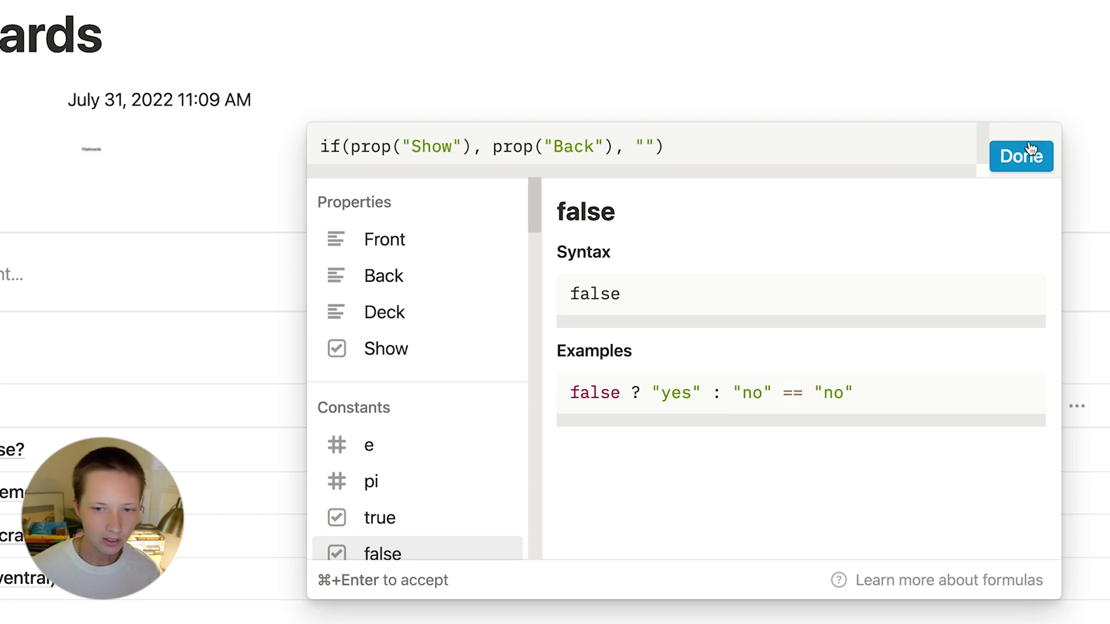
left_click(1028, 147)
Test the Answer formula by ticking the flashcards' Show checkboxes and clearing them again.
key("super+minus")
key("super+minus")
key("super+minus")
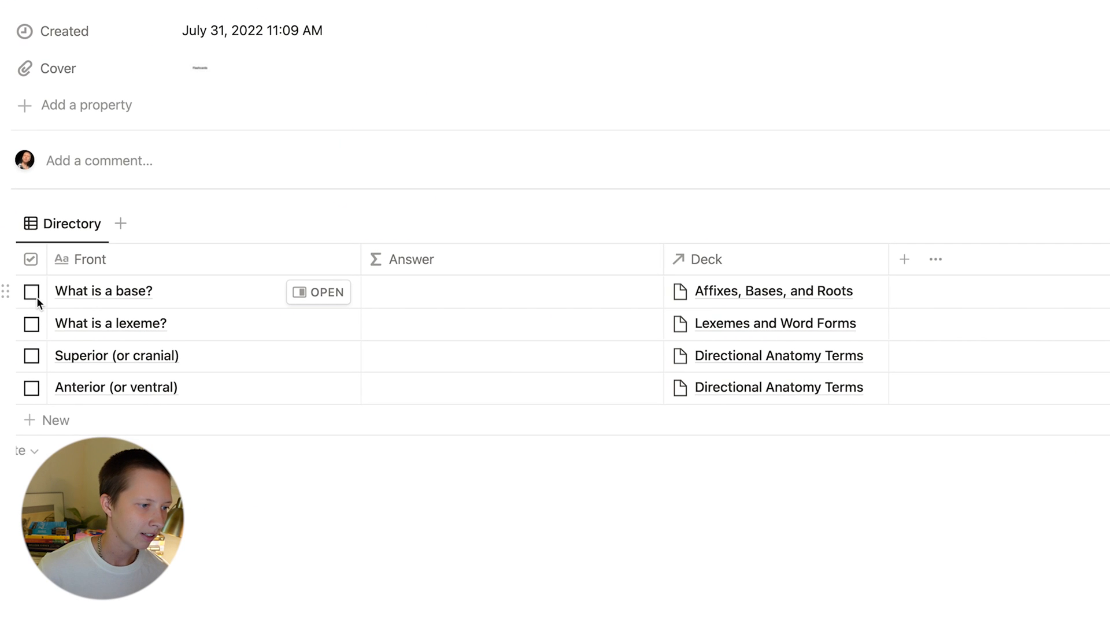
left_click(32, 293)
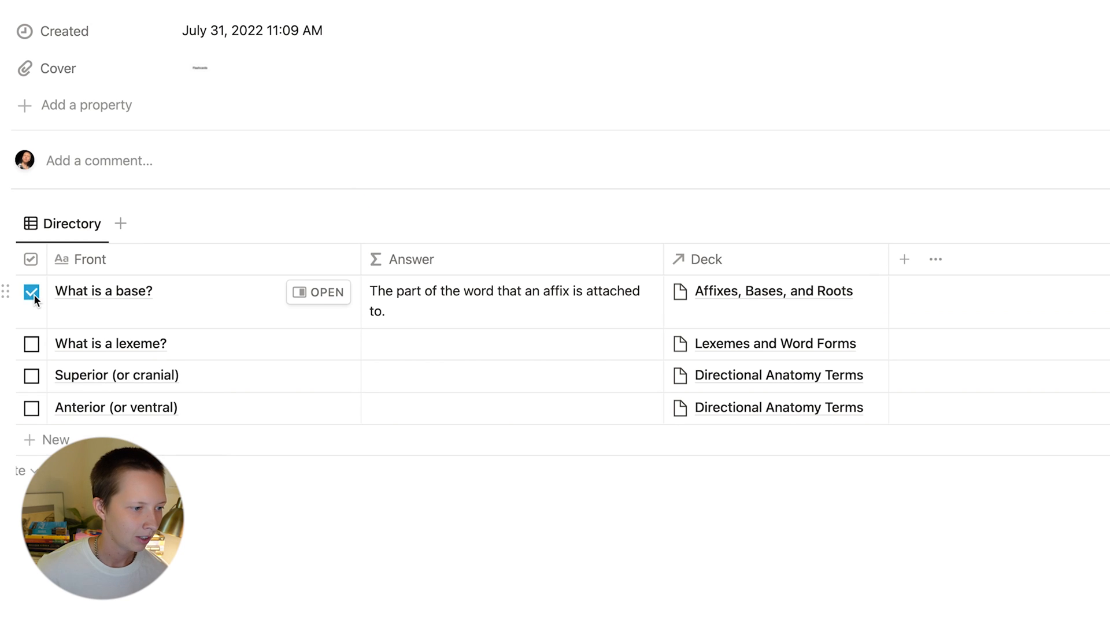
left_click(27, 344)
left_click(32, 396)
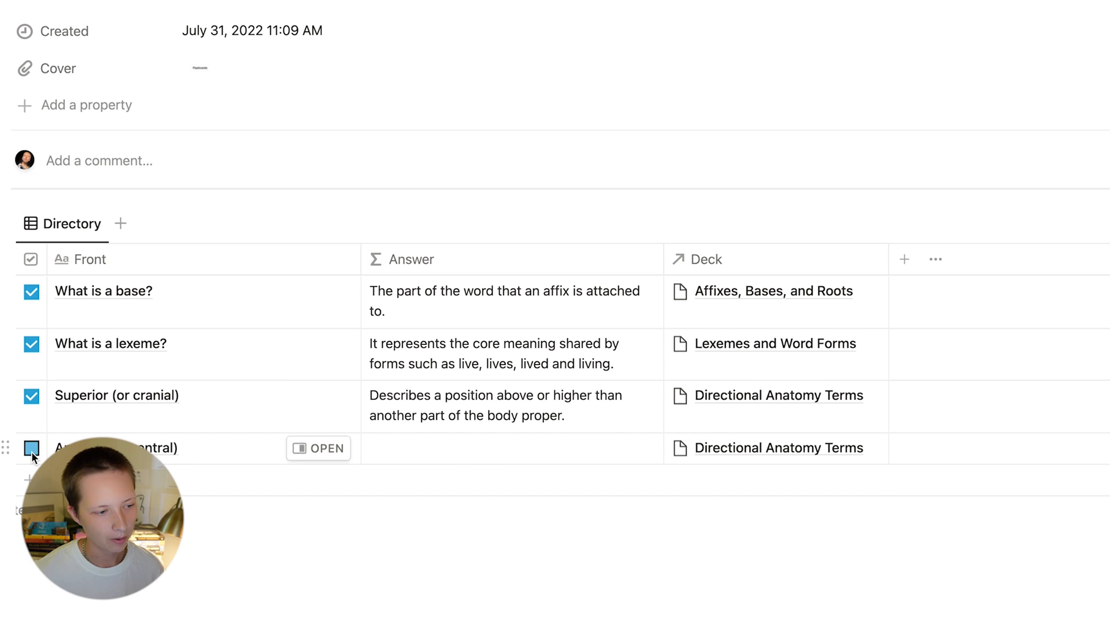
left_click(36, 397)
left_click(33, 347)
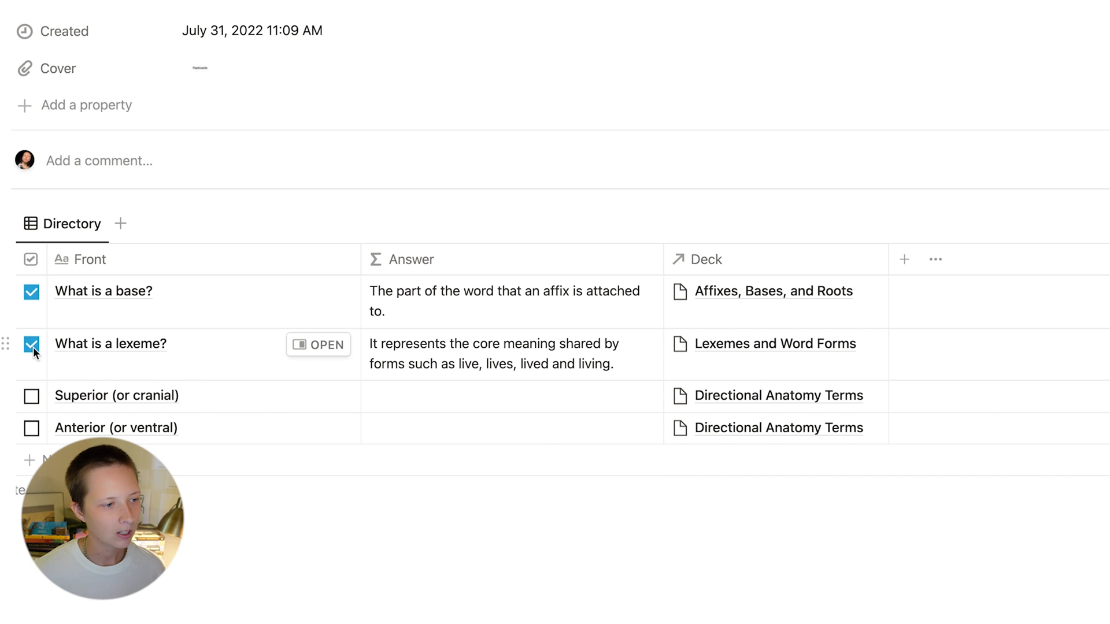
left_click(35, 296)
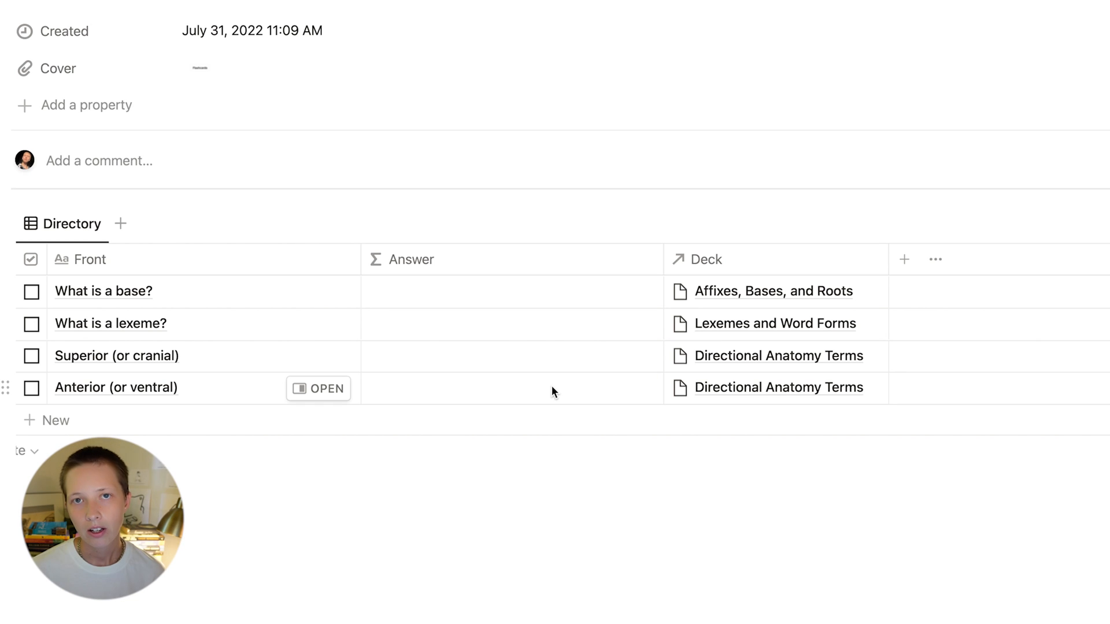
Add a checkbox property named Poor after the Deck column.
left_click(908, 261)
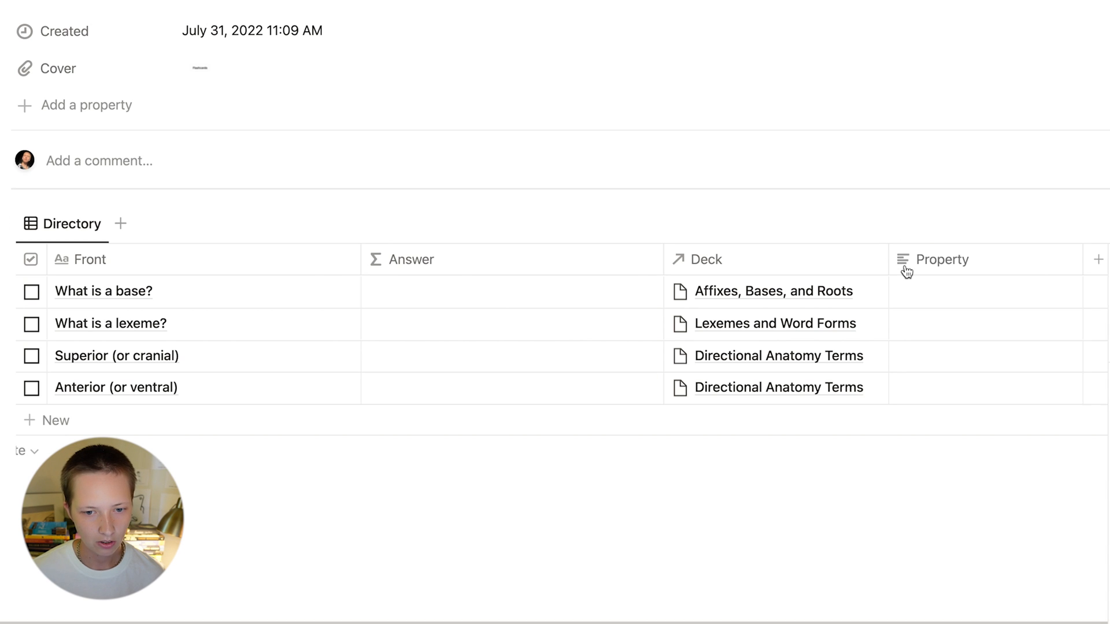
type("Poor")
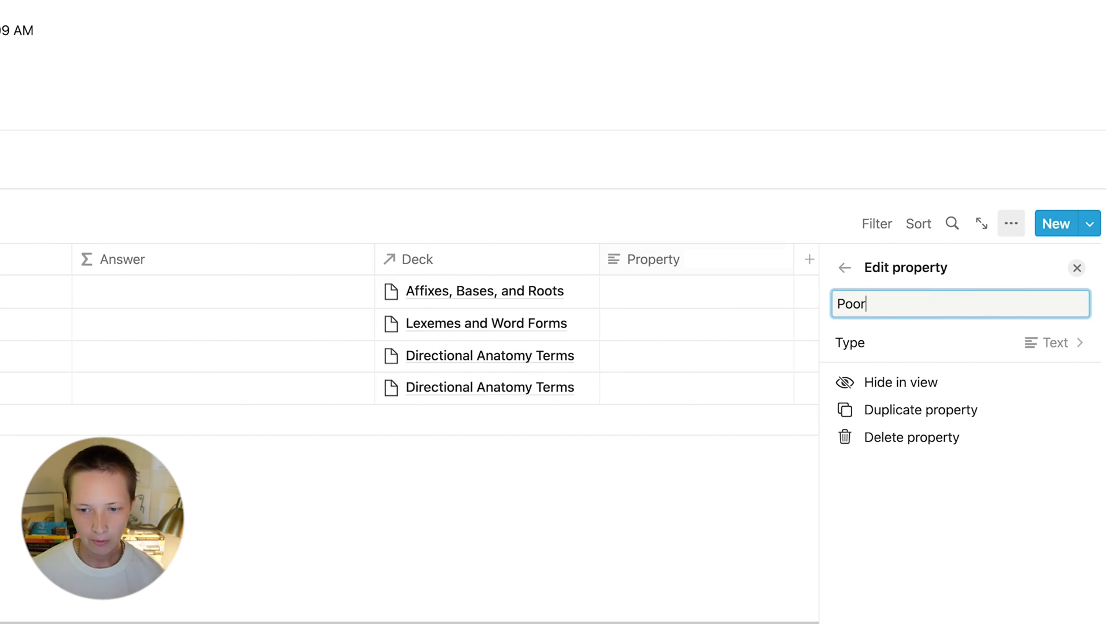
left_click(989, 354)
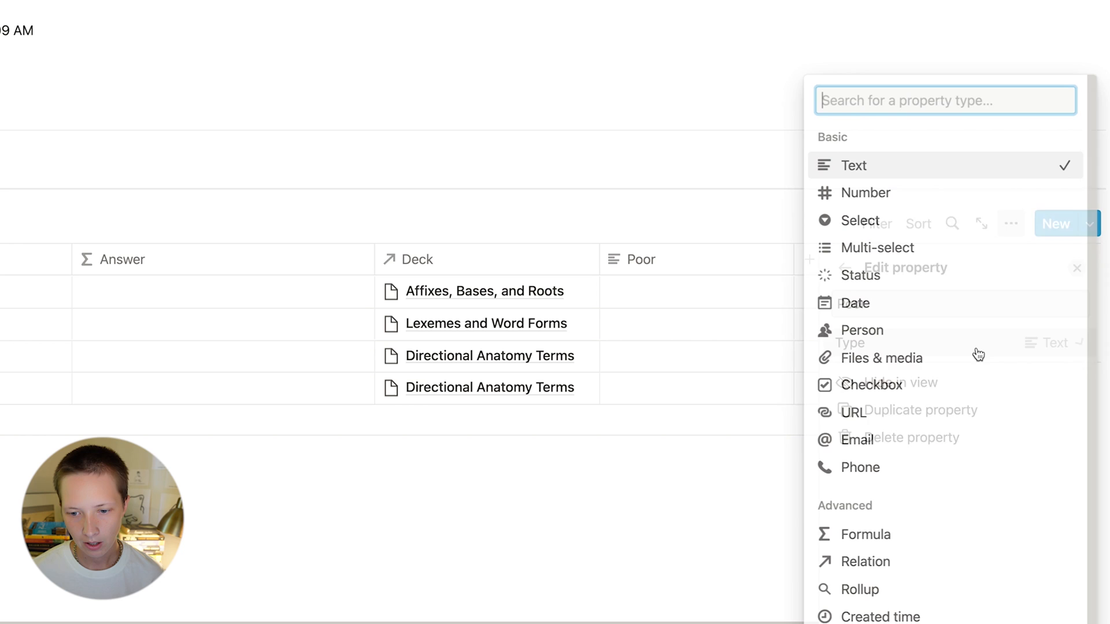
left_click(876, 380)
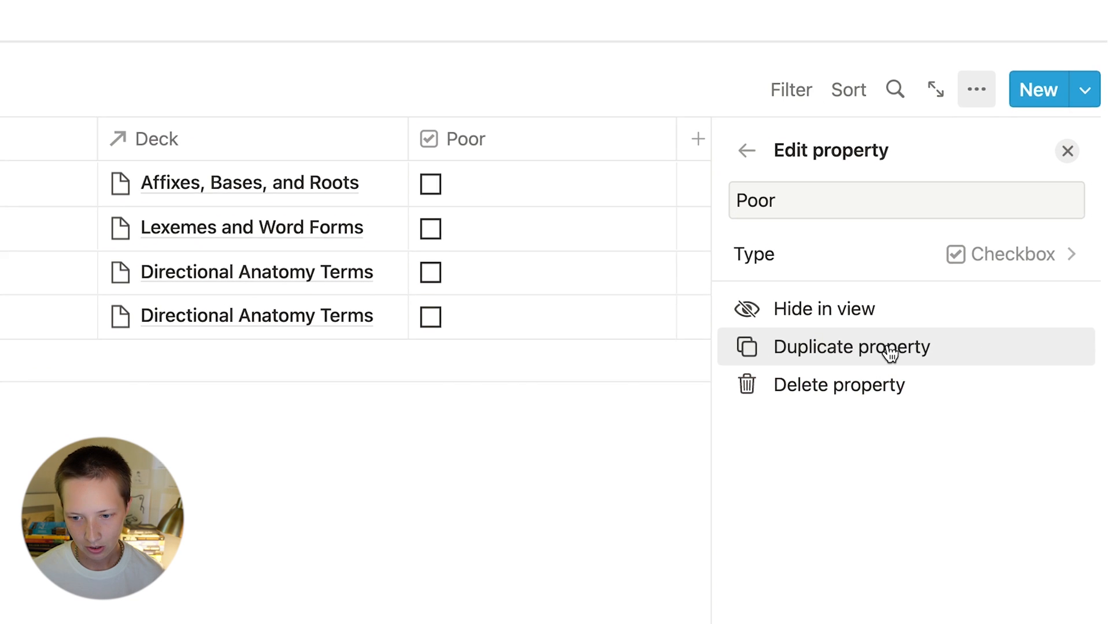
Duplicate the Poor checkbox property and rename the copy Okay.
left_click(856, 356)
triple_click(751, 176)
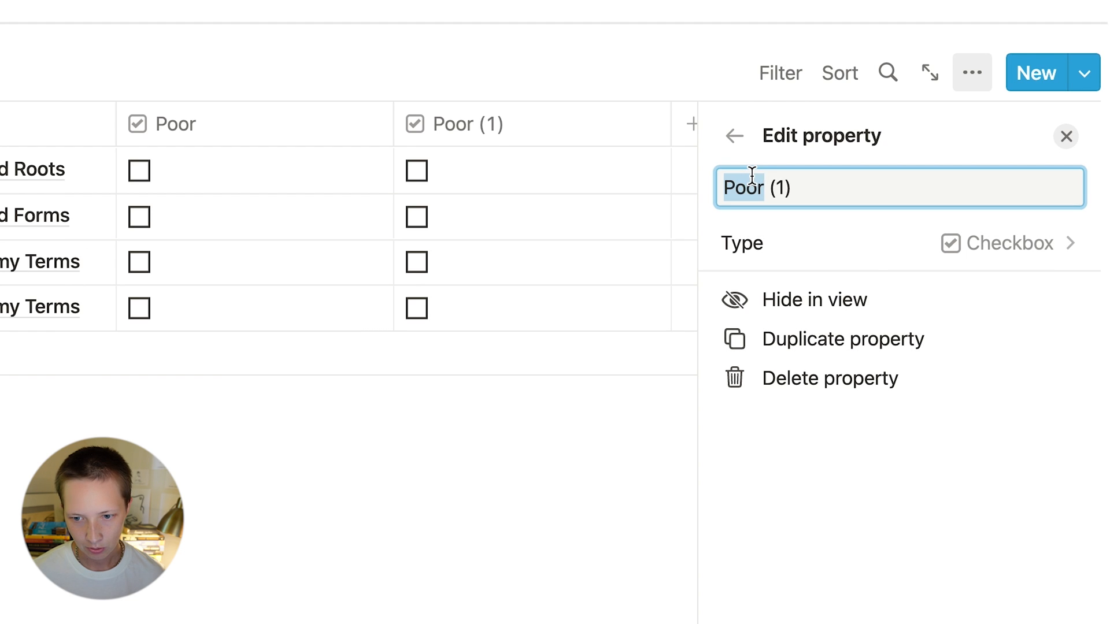
type("Okay")
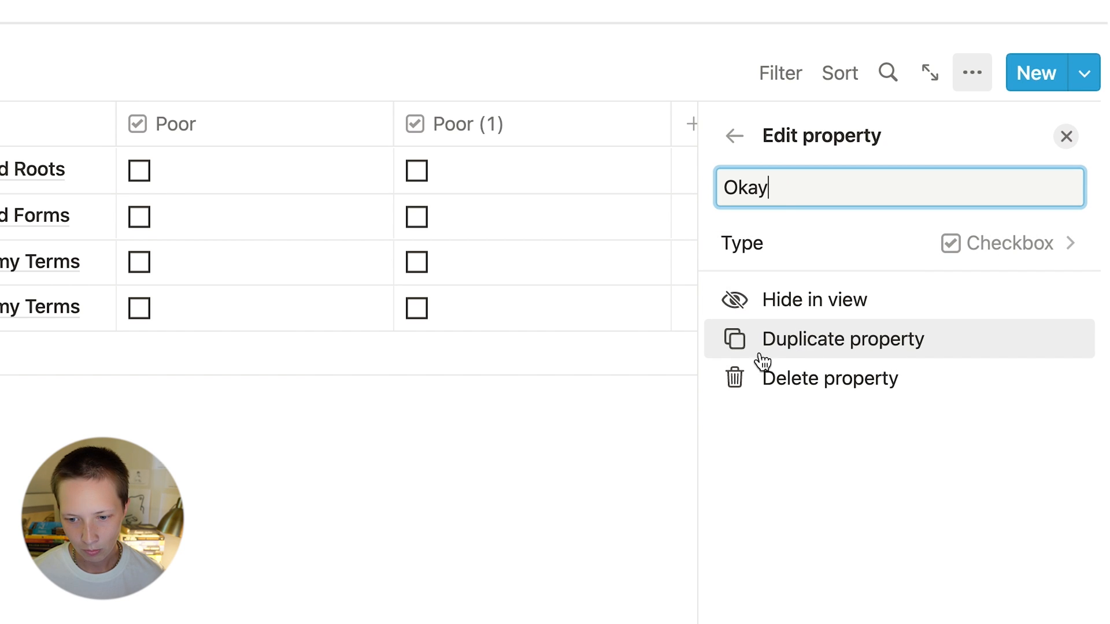
Duplicate the Okay checkbox property and rename the copy Great.
left_click(837, 355)
triple_click(751, 191)
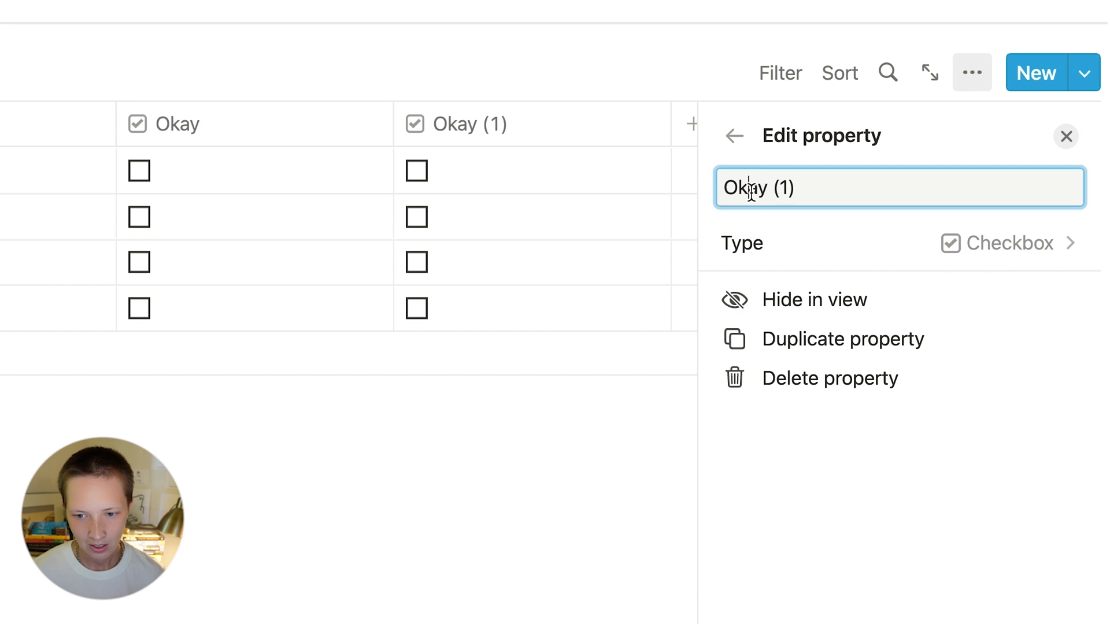
type("Gre")
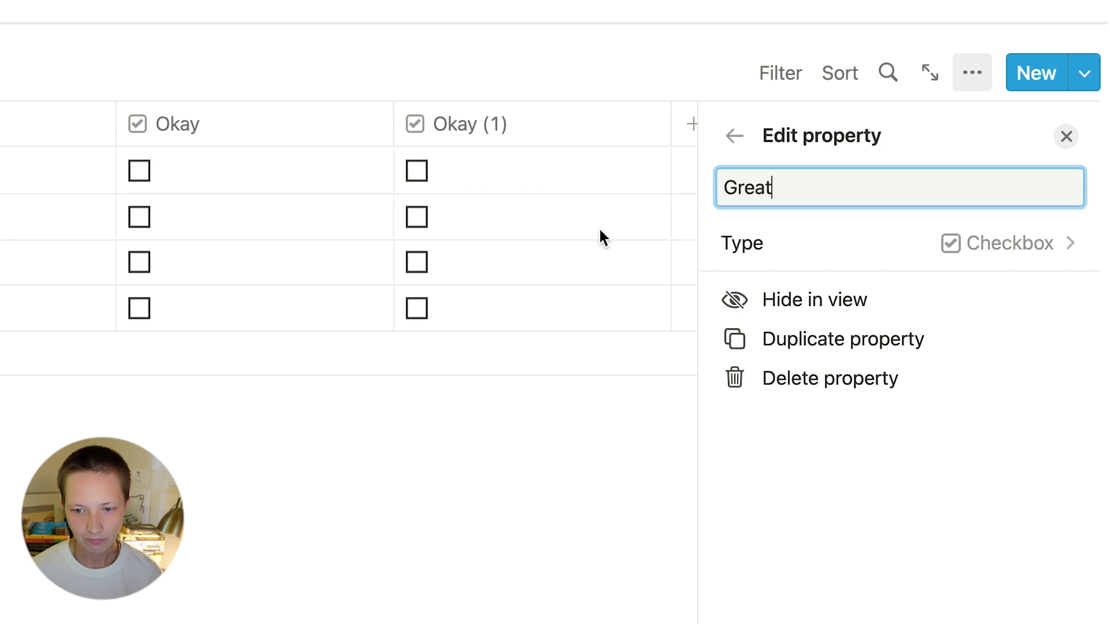
type("at")
key("Return")
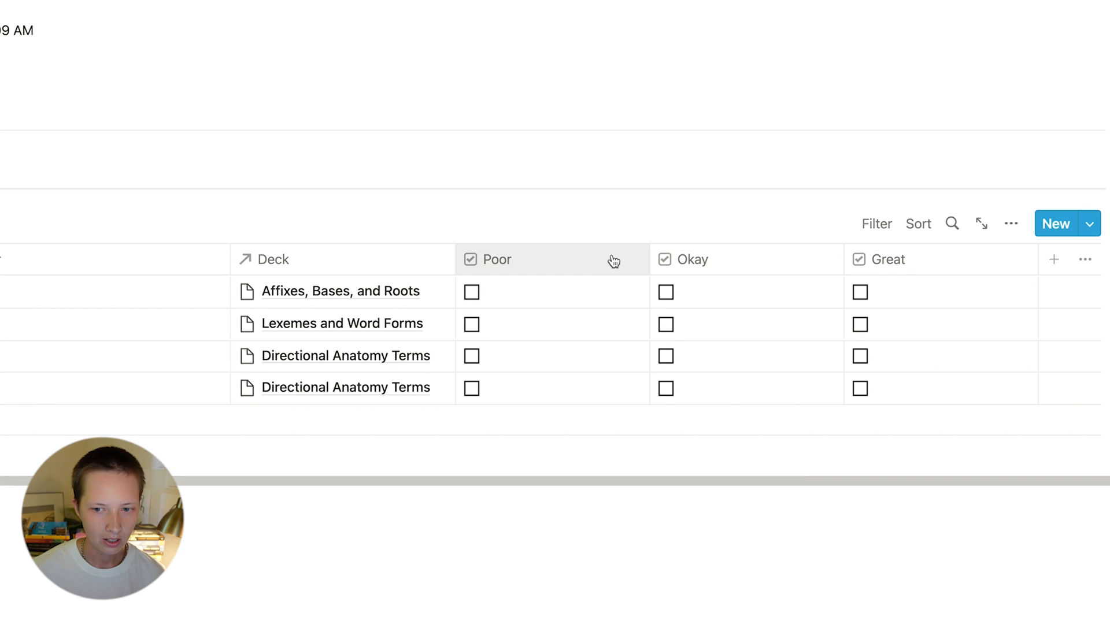
Narrow the Poor and Okay columns to just the width of their checkboxes.
scroll(362, 275, "left", 3)
left_click_drag(733, 260, 630, 256)
left_click_drag(823, 269, 664, 268)
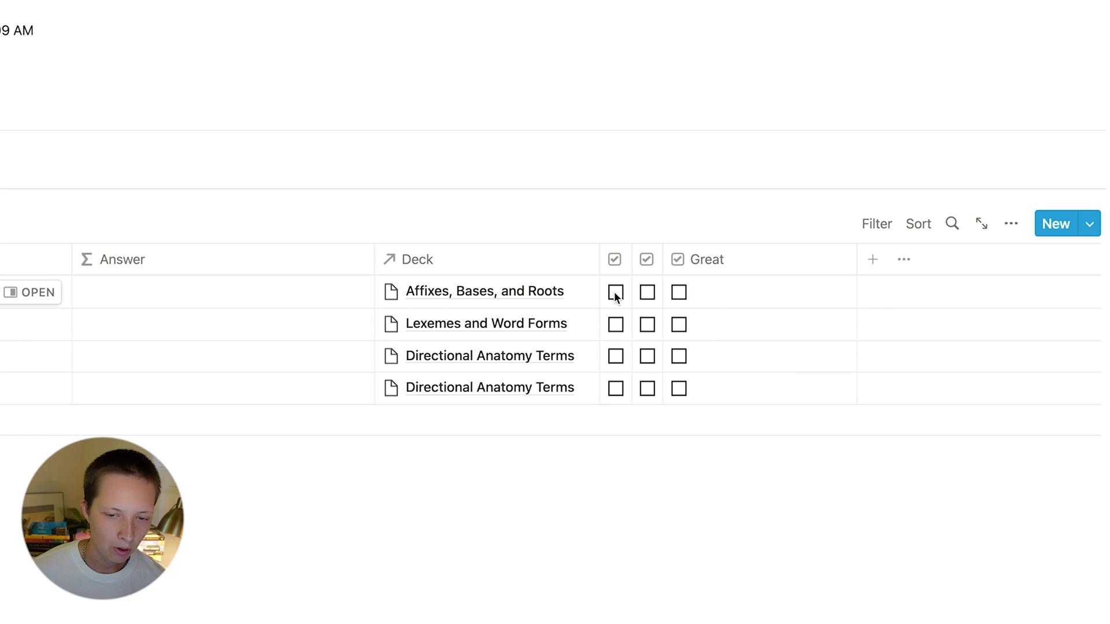
Narrow the Great column to just its checkboxes and add a date property named Latest Review after it.
left_click_drag(857, 268, 694, 266)
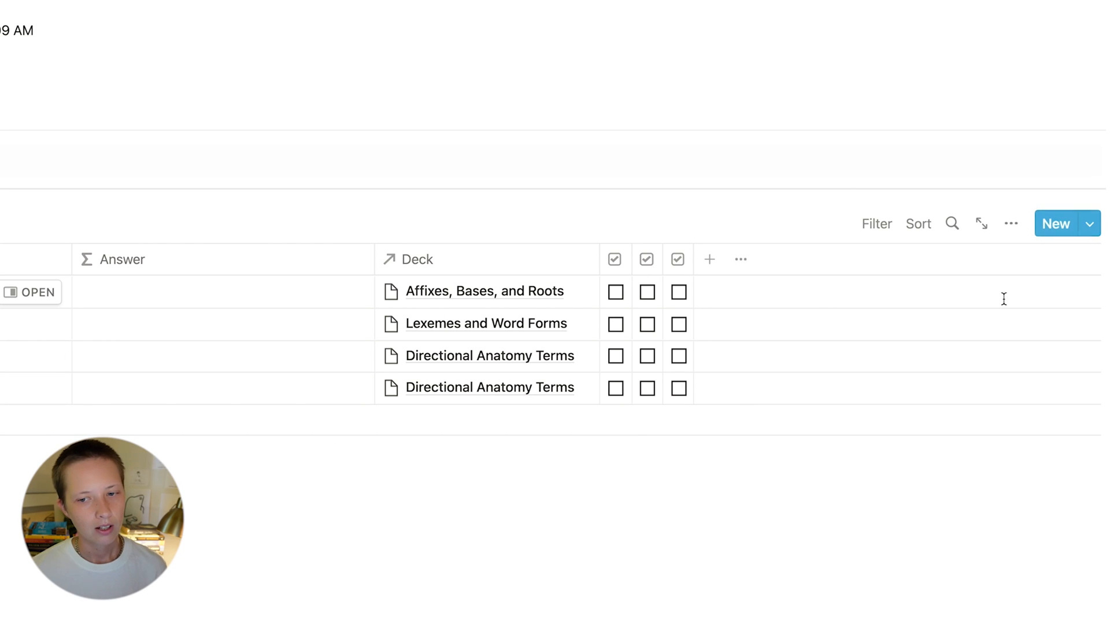
left_click(709, 260)
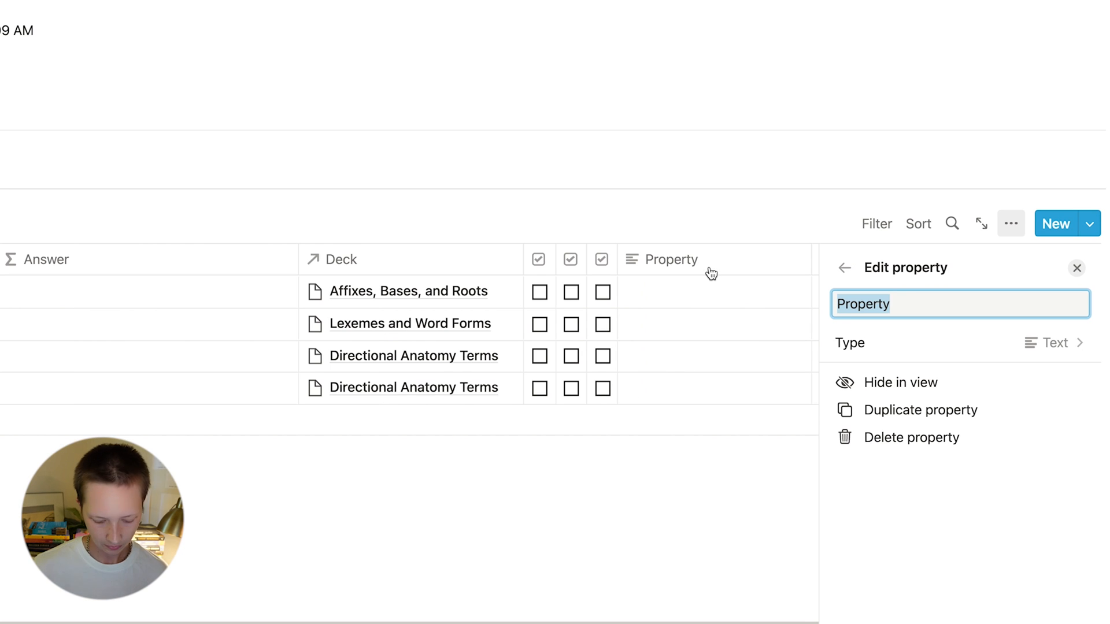
type("Latest Review")
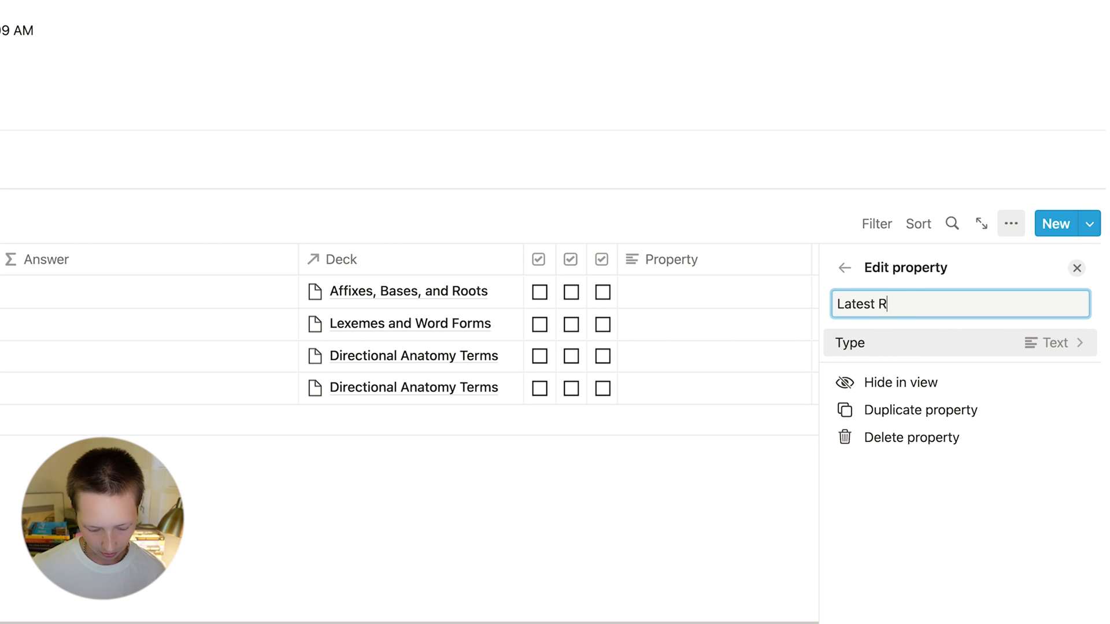
left_click(965, 355)
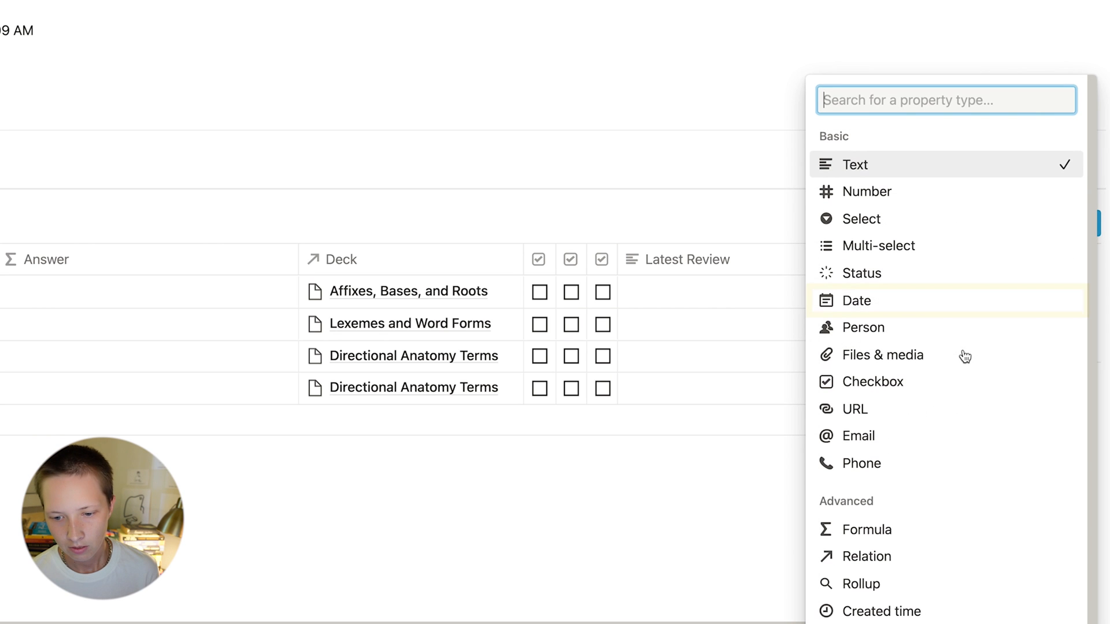
left_click(917, 302)
key("Escape")
Narrow the Latest Review column and date the four cards July 18, July 29, July 31 and August 2, 2022, from first to last.
left_click_drag(889, 266, 828, 266)
left_click(739, 299)
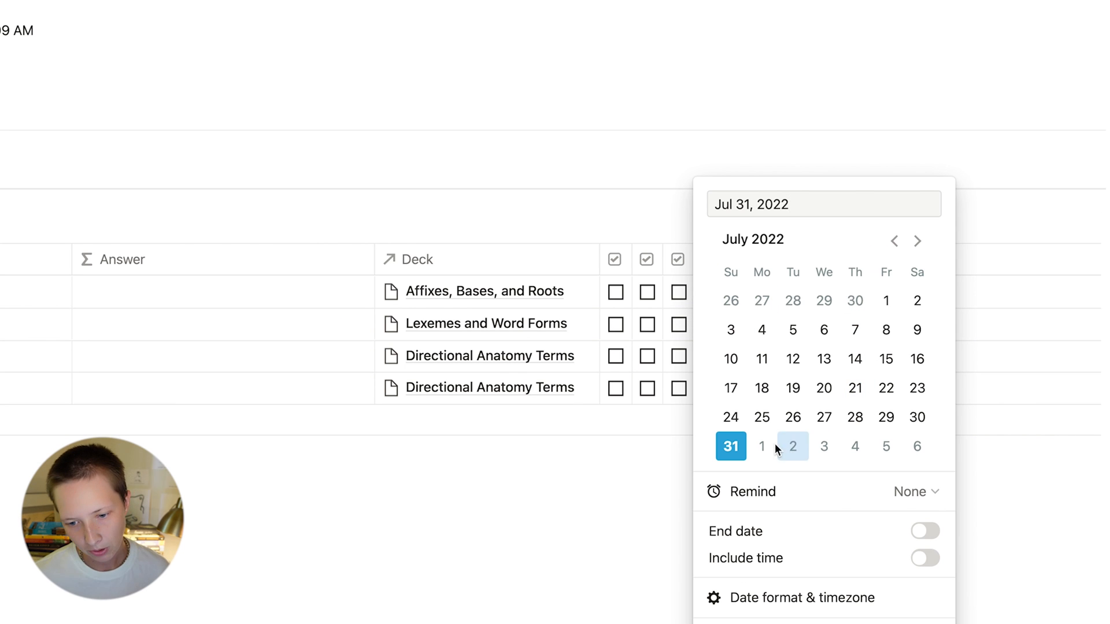
left_click(762, 388)
key("Escape")
left_click(887, 304)
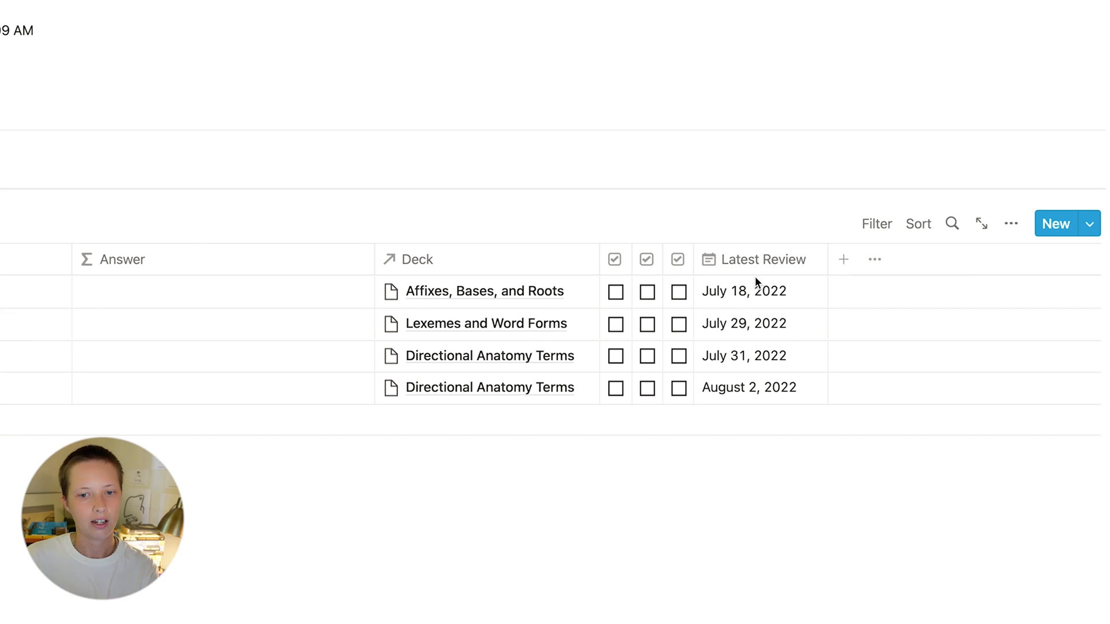
Add a formula property named Next Review after the Latest Review column.
left_click(843, 262)
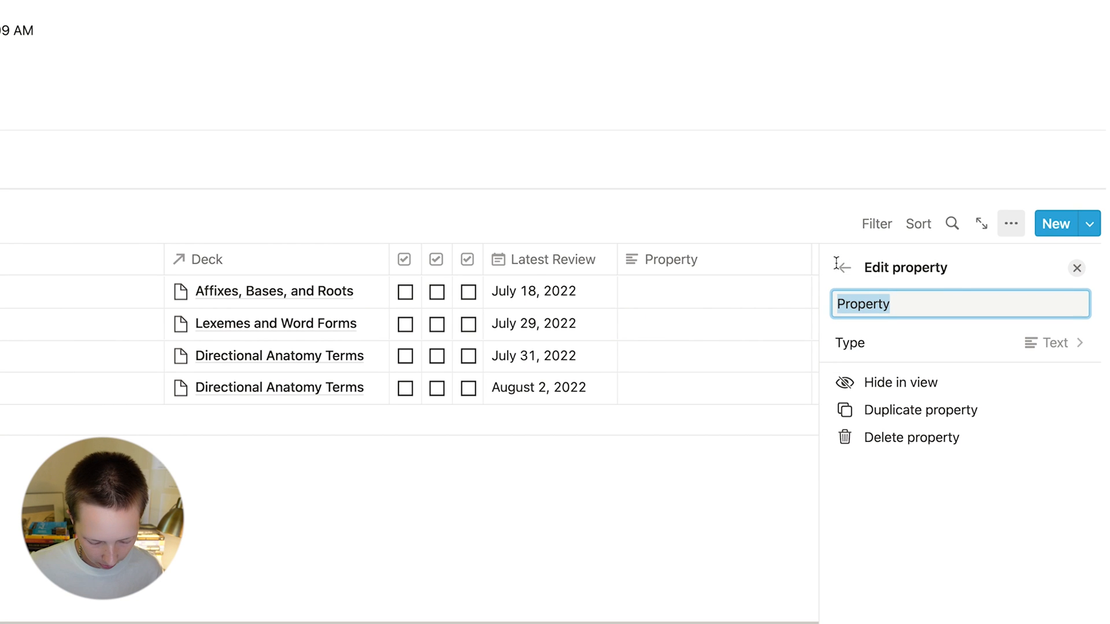
type("Next Review")
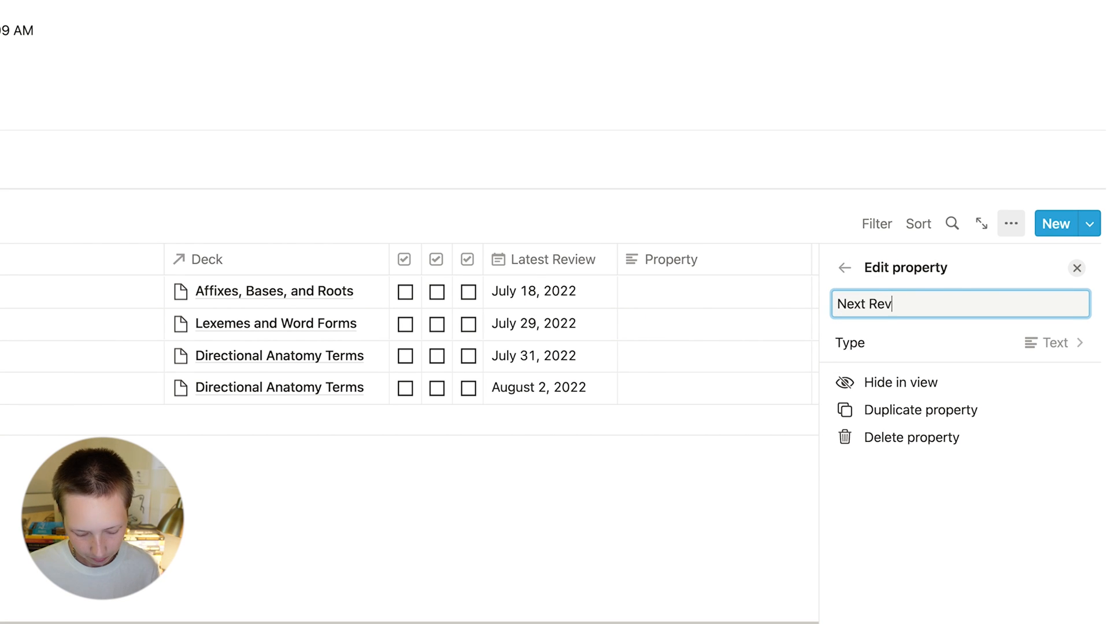
left_click(922, 347)
left_click(898, 538)
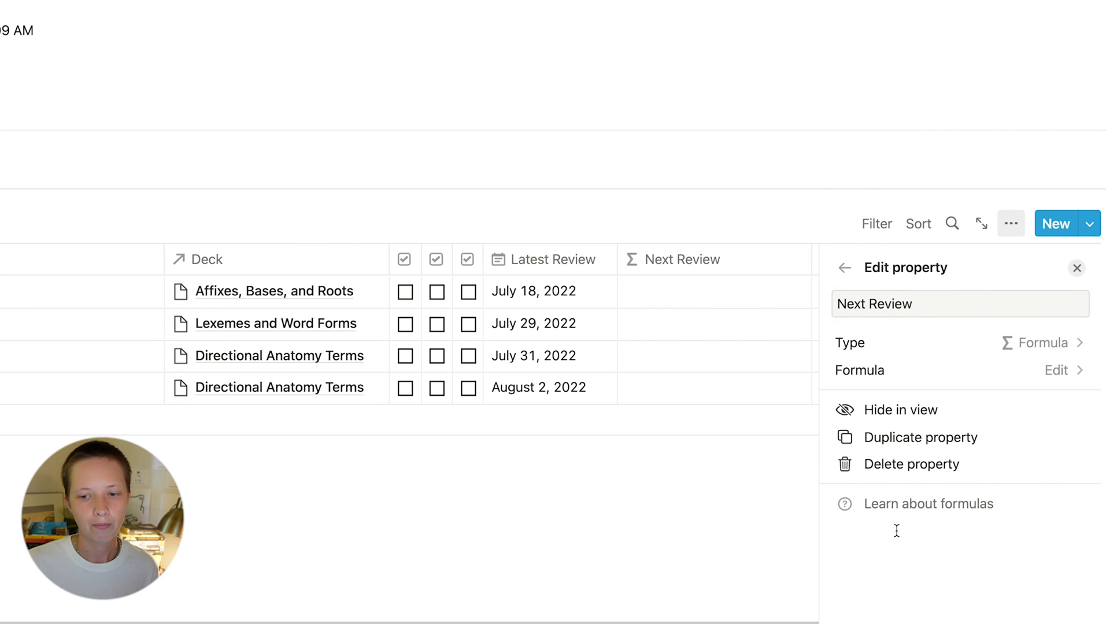
left_click(1077, 268)
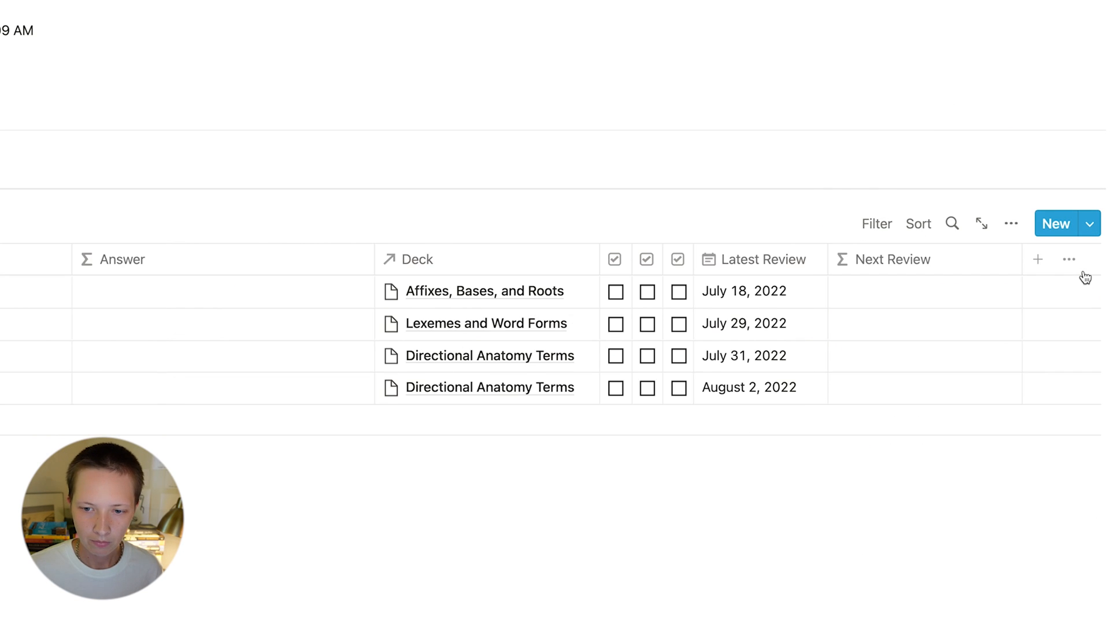
Begin the Next Review formula with if(prop("Poor"), dateAdd(prop("Latest Review"), 1, "days").
left_click(920, 301)
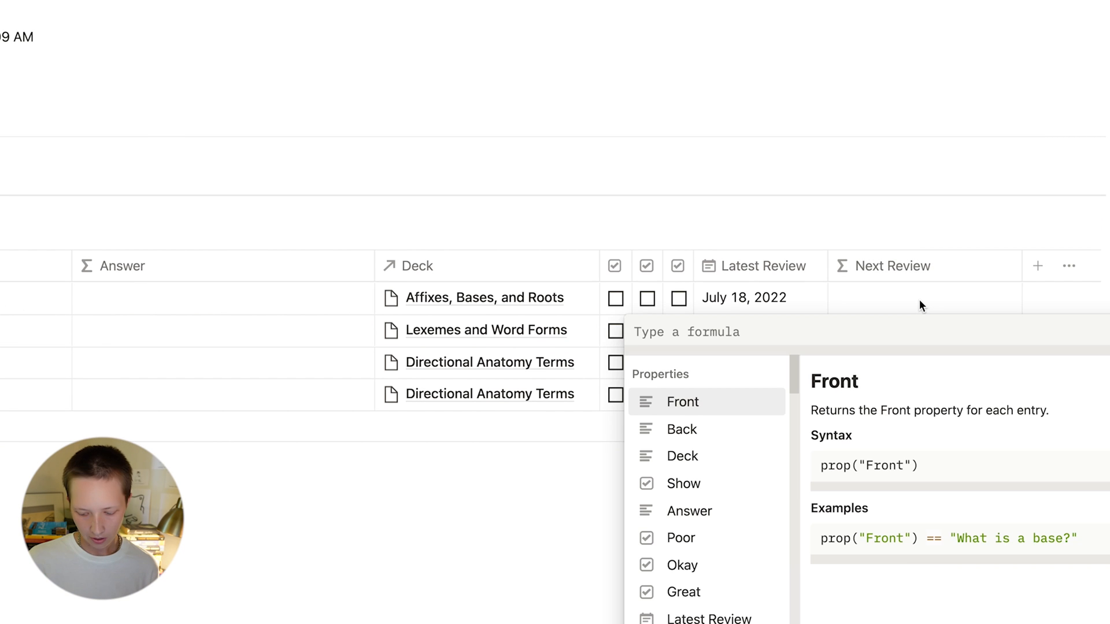
key("super+equal")
key("super+equal")
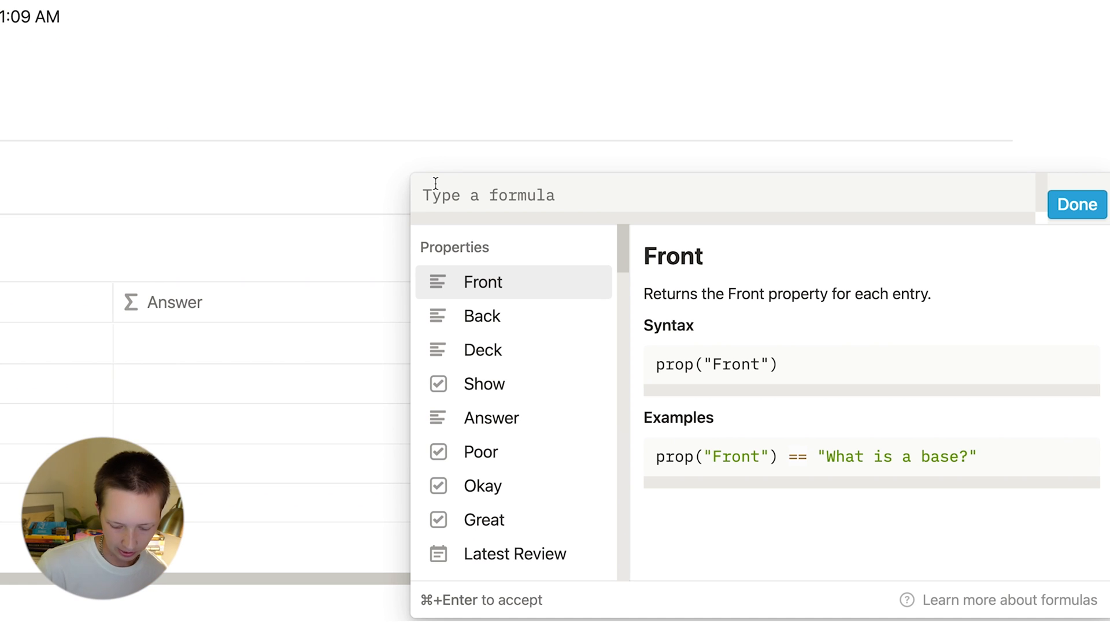
type("if(")
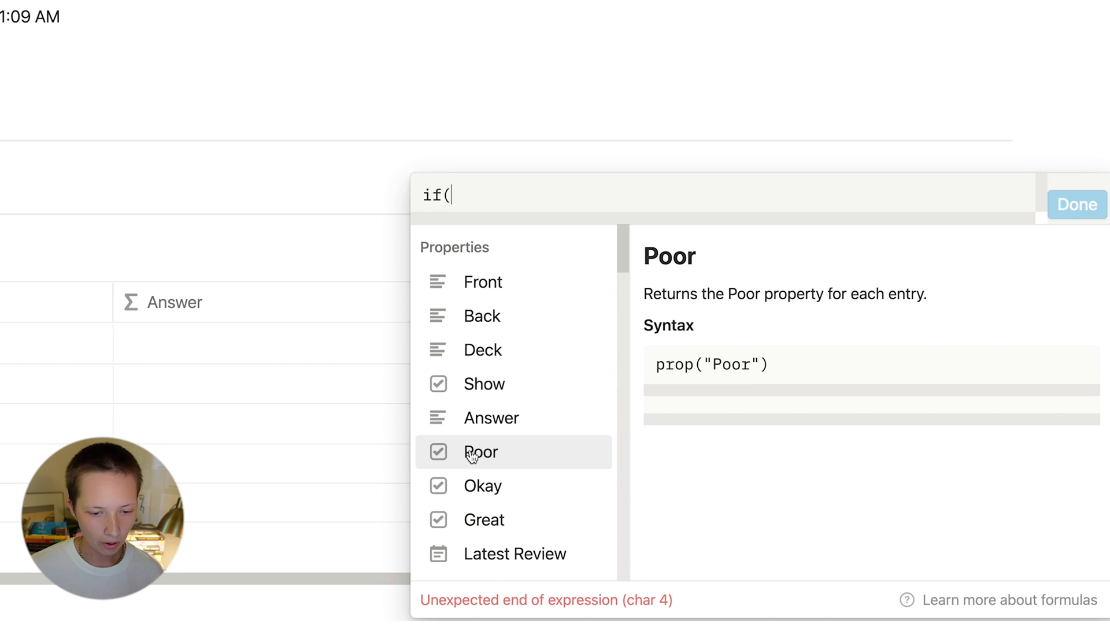
left_click(472, 457)
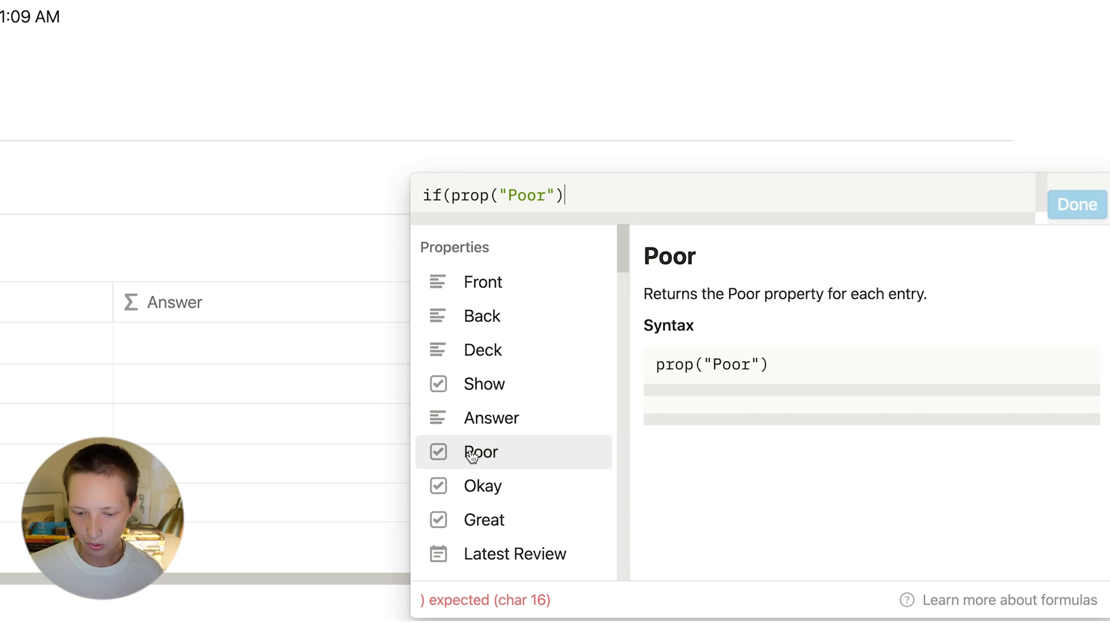
type(", date")
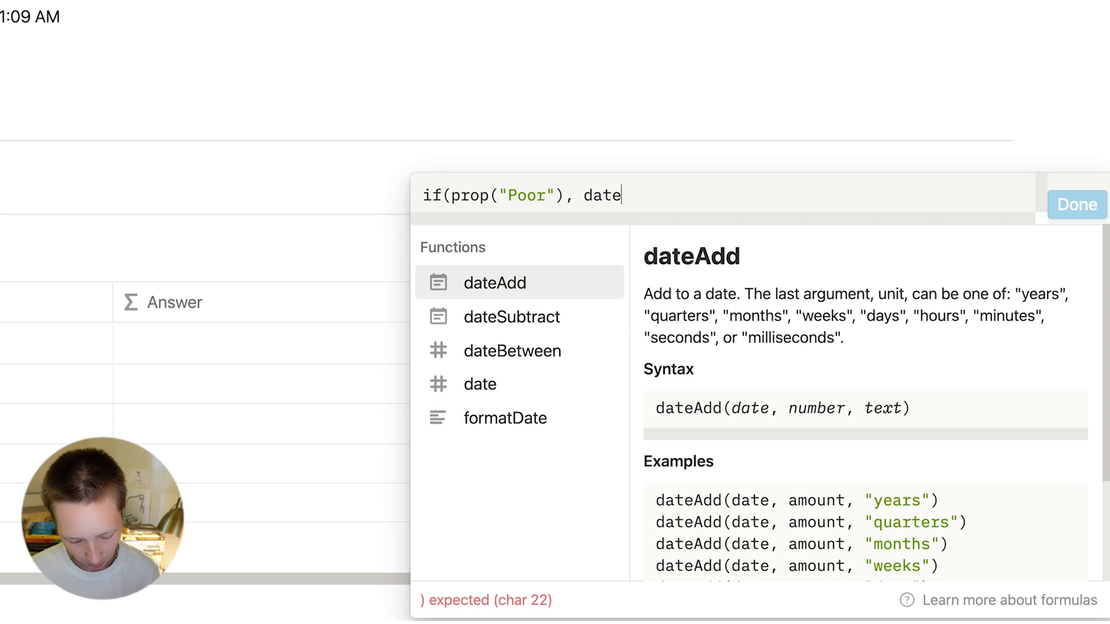
type("Add()")
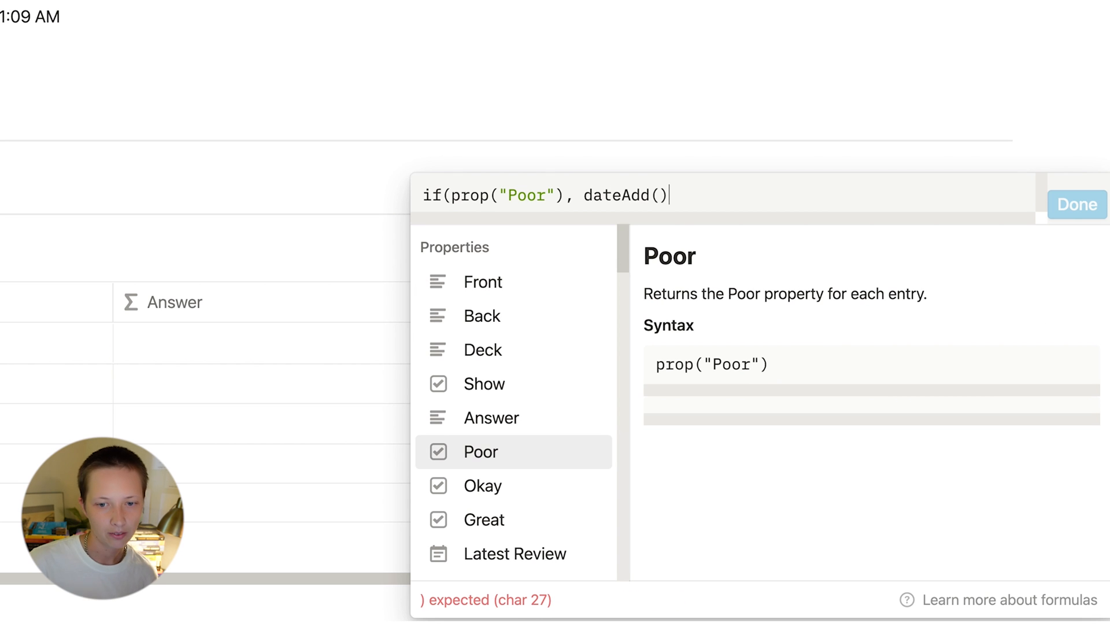
key("Up")
key("Up")
key("Up")
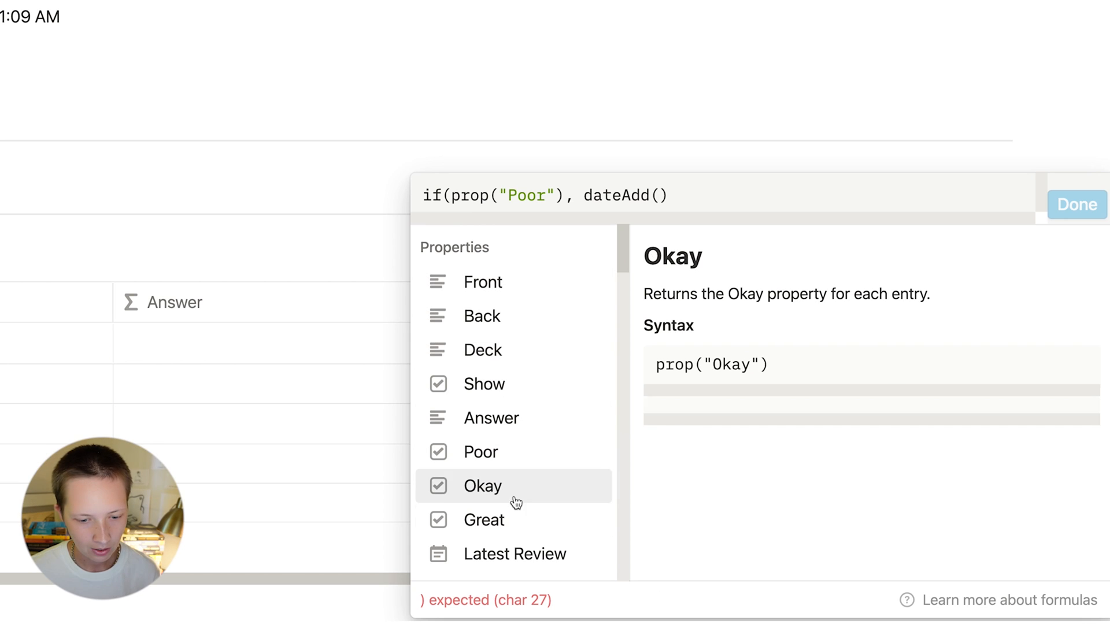
left_click(510, 553)
type(", ")
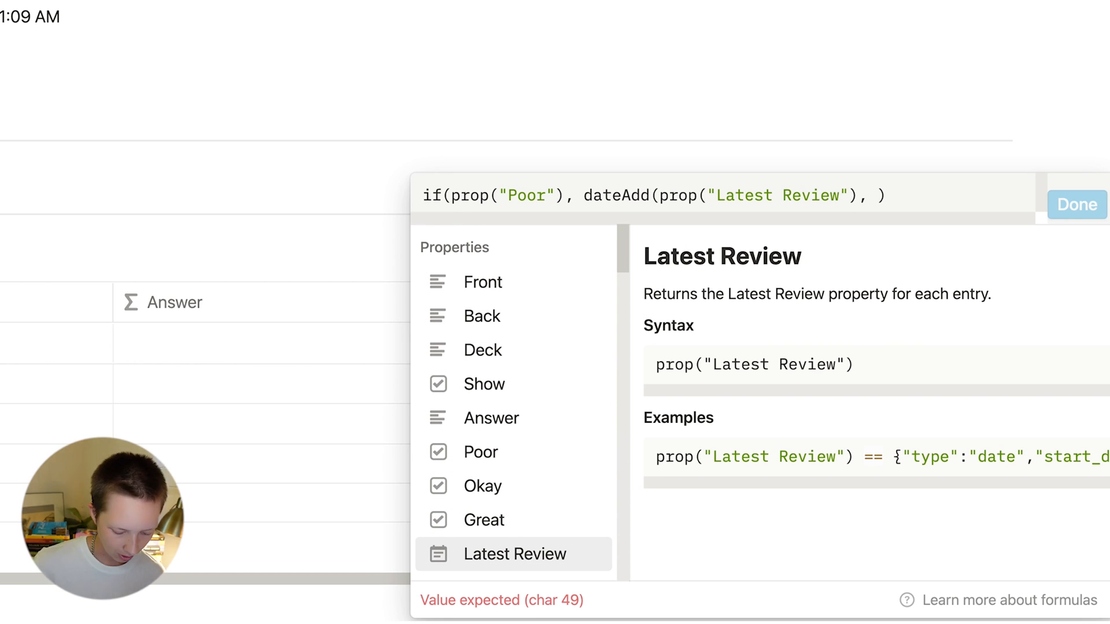
type("1,")
type("\"days\")")
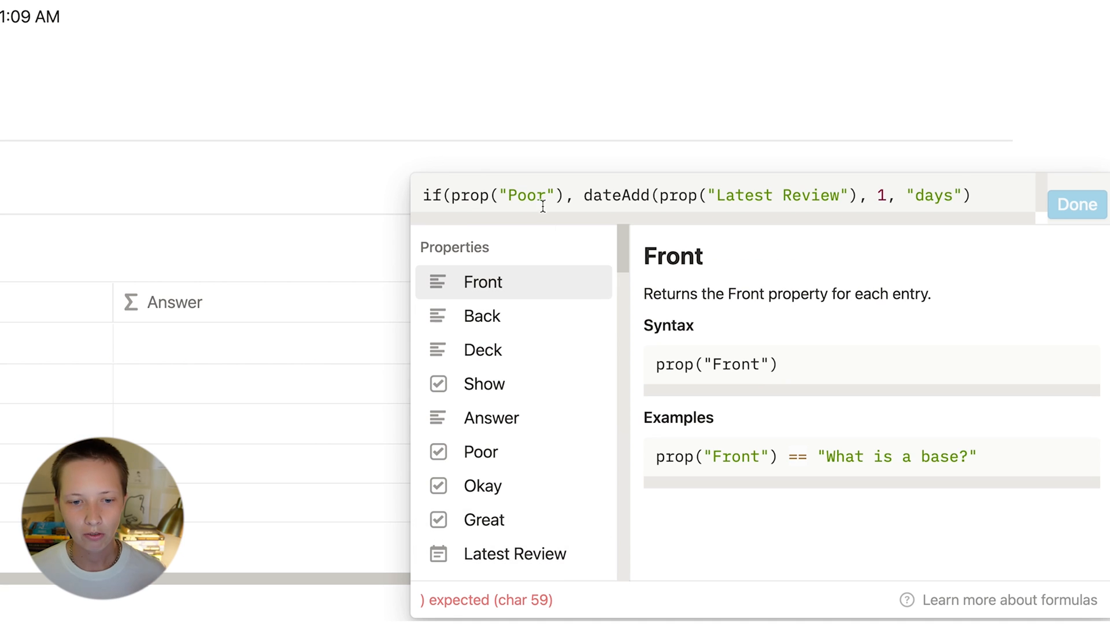
Extend the Next Review formula with a nested if that adds 2 days to Latest Review when Okay is checked.
type(", if(")
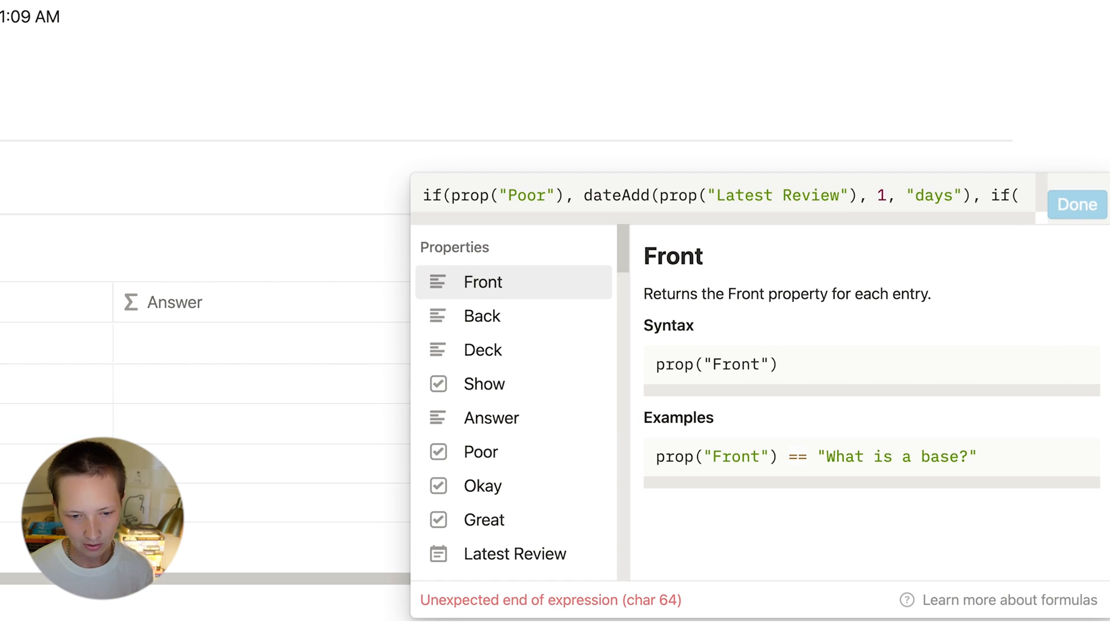
left_click(476, 489)
type(", dateAdd()")
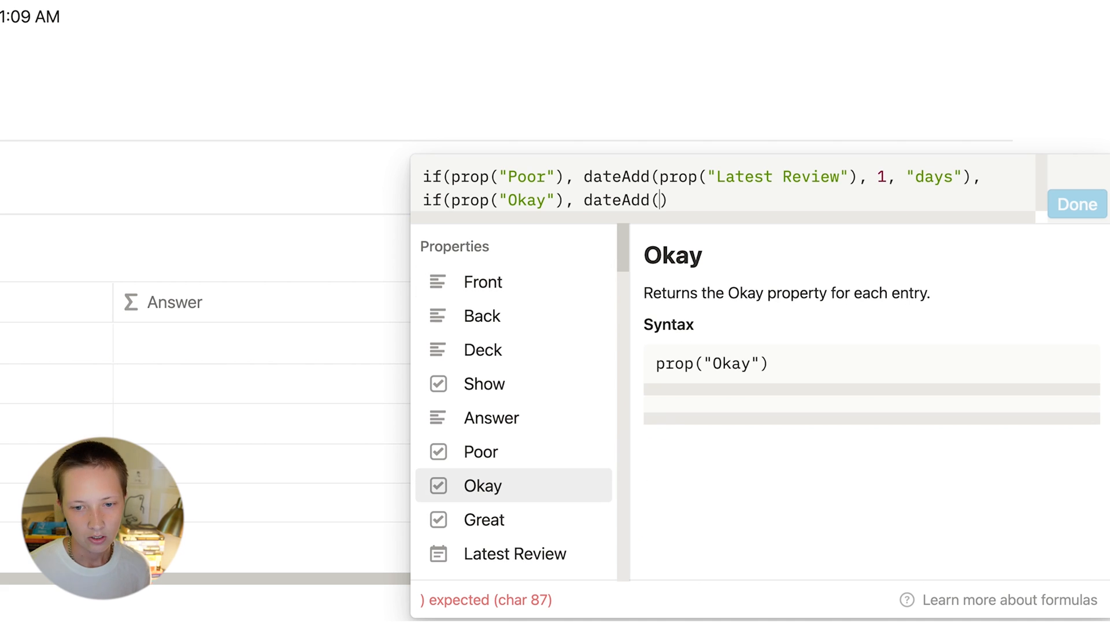
left_click(485, 554)
type(", ")
type("2, \"days'")
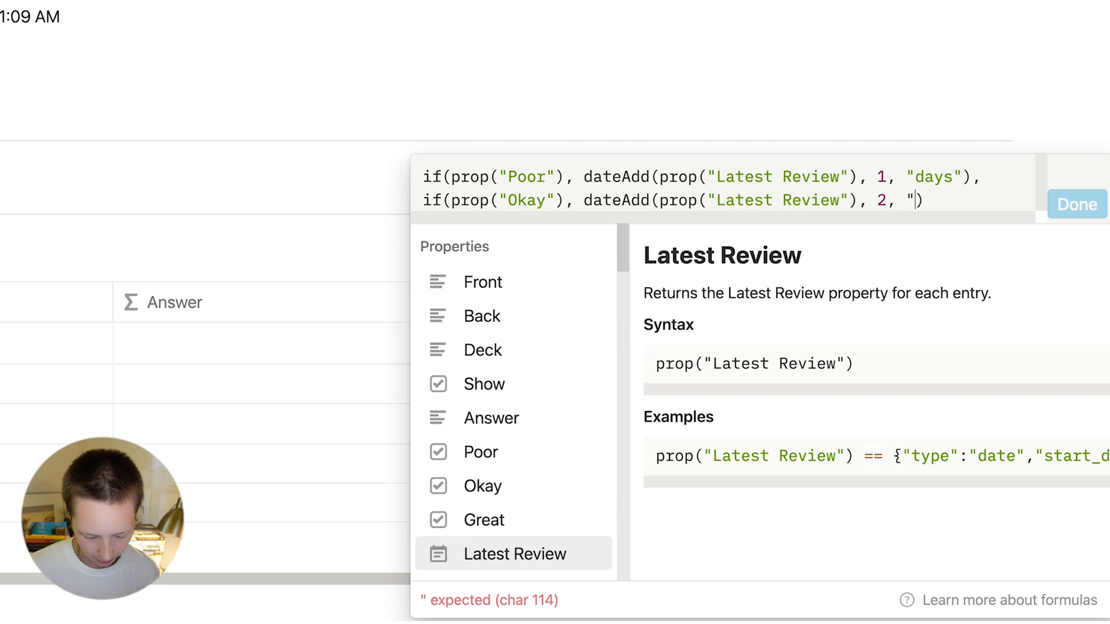
key("BackSpace")
type("\")")
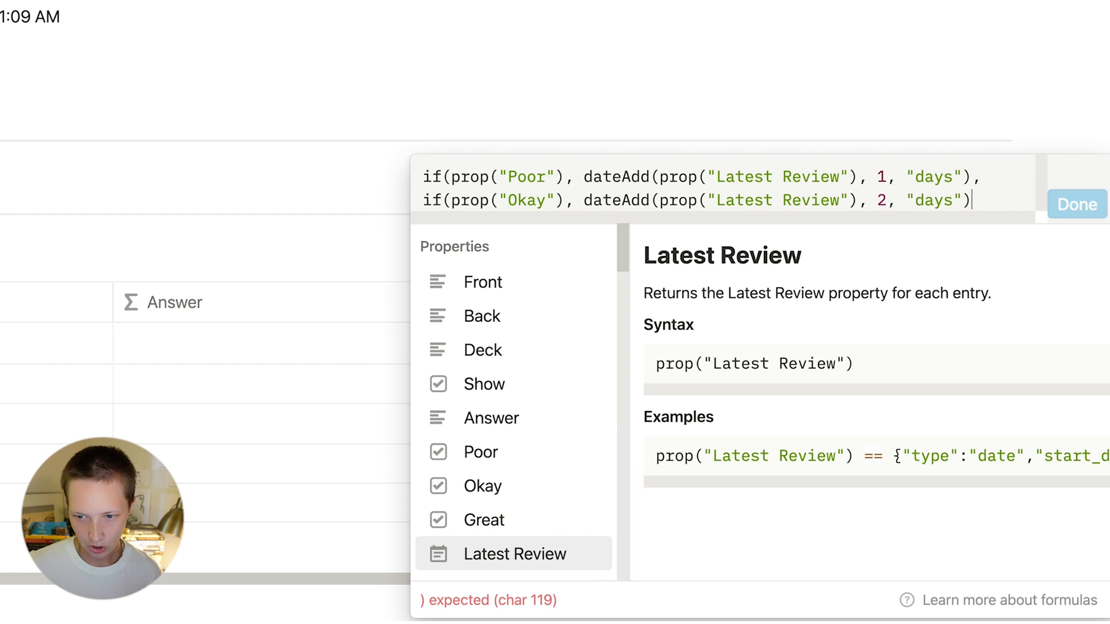
Extend the Next Review formula with a nested if that adds 3 days to Latest Review when Great is checked.
type(",")
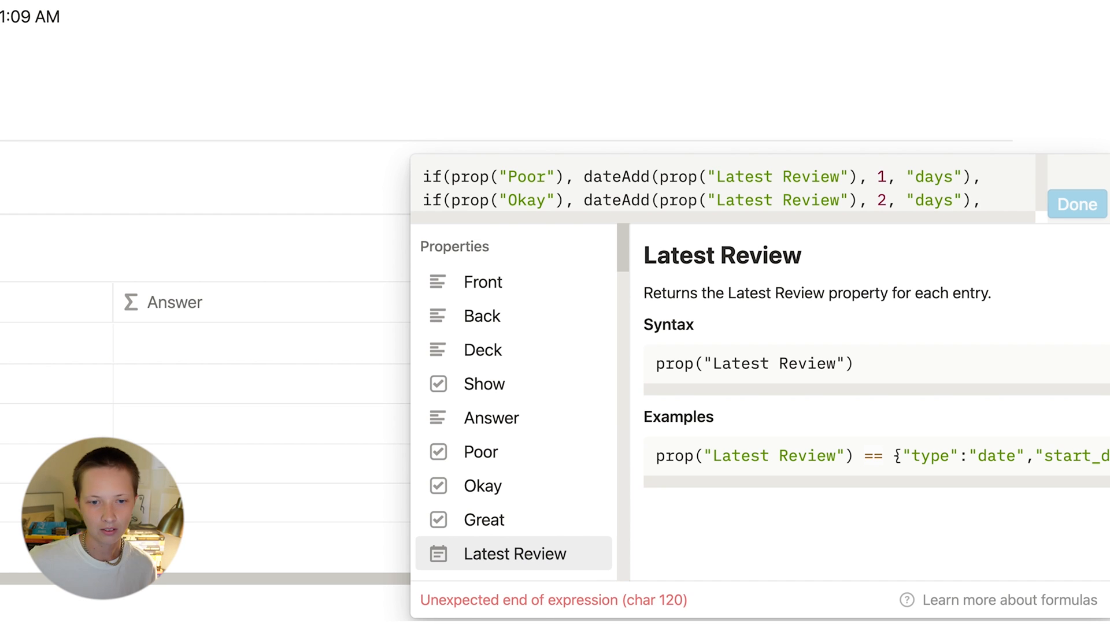
type(" if(")
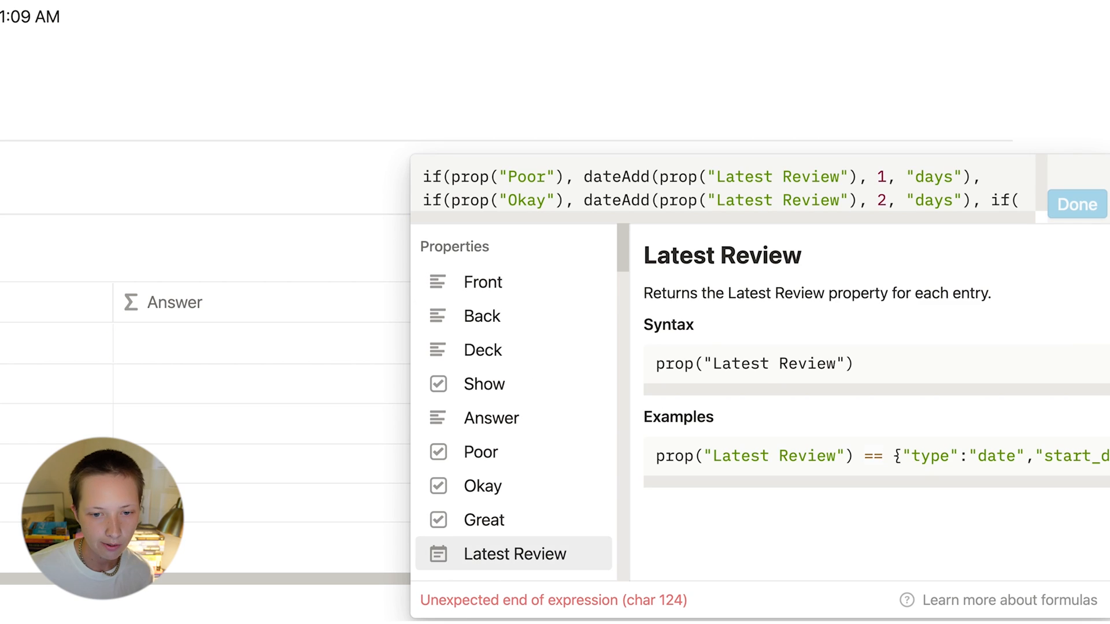
left_click(506, 523)
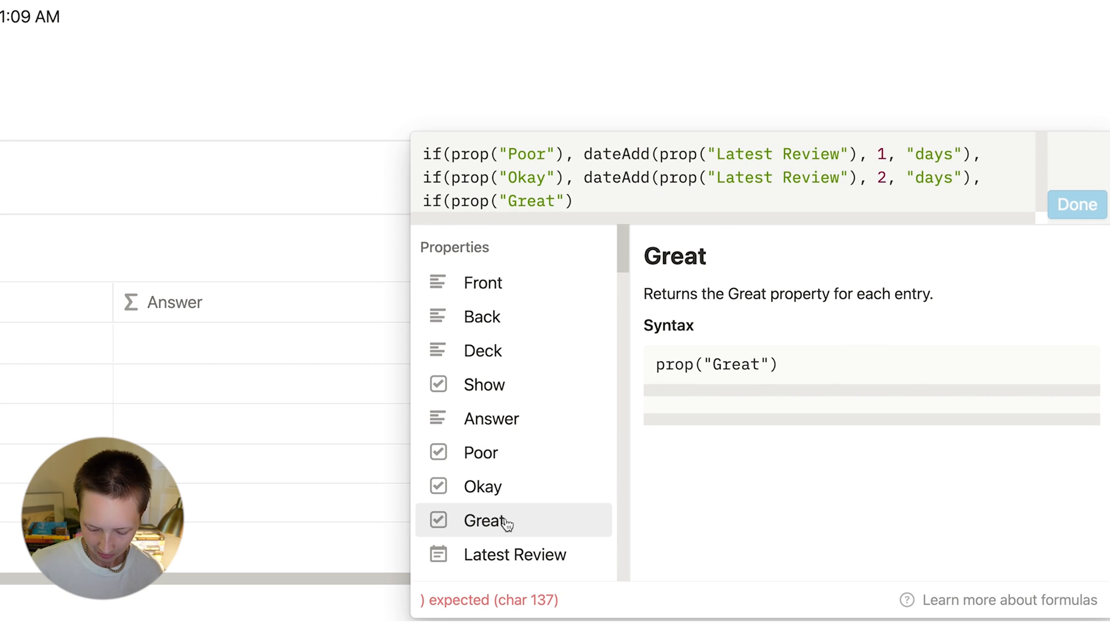
type(", dateAdd()")
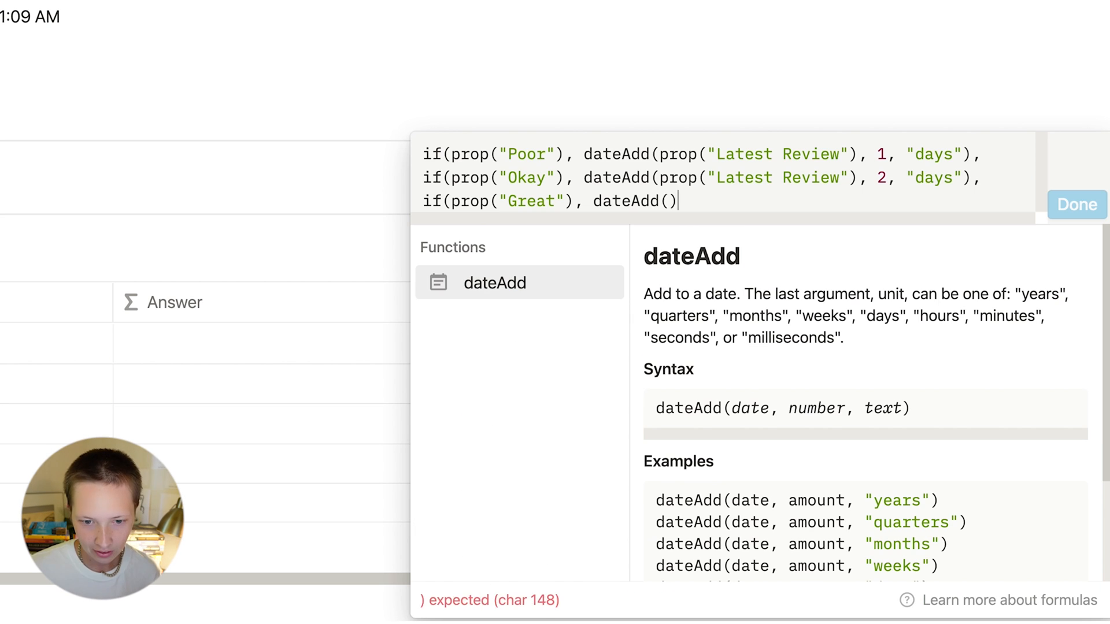
key("Left")
left_click(572, 559)
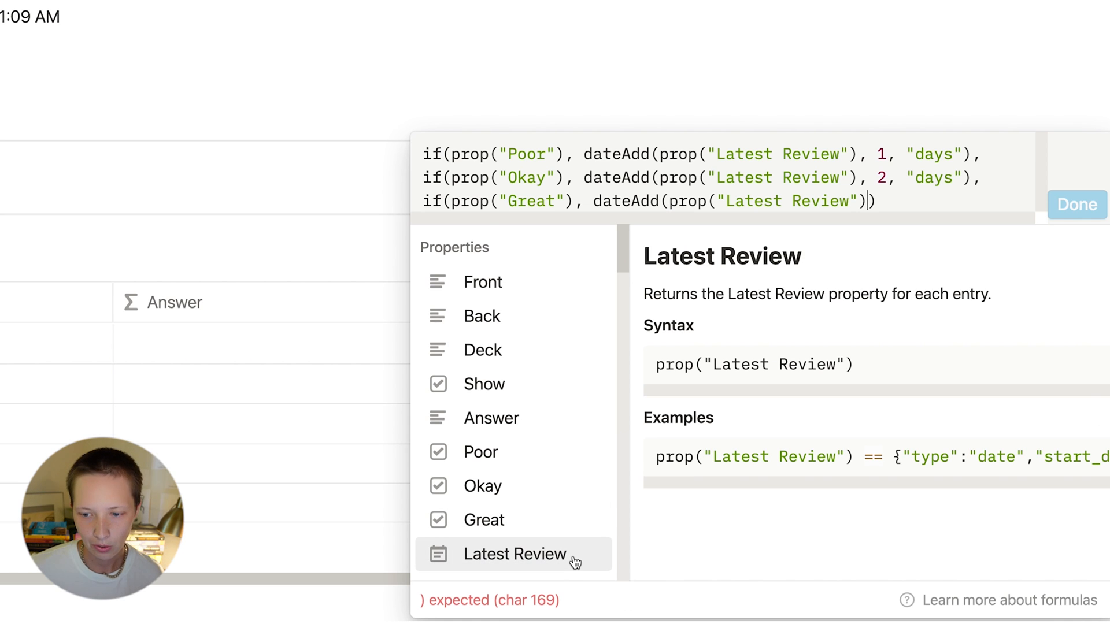
type(", 3, \"")
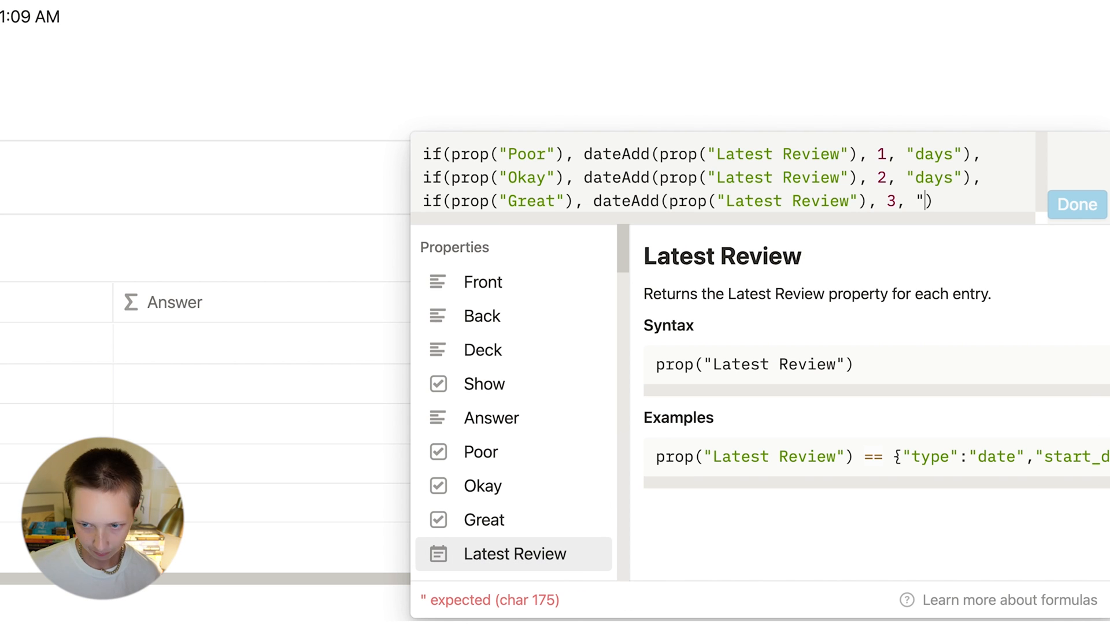
type("days\")")
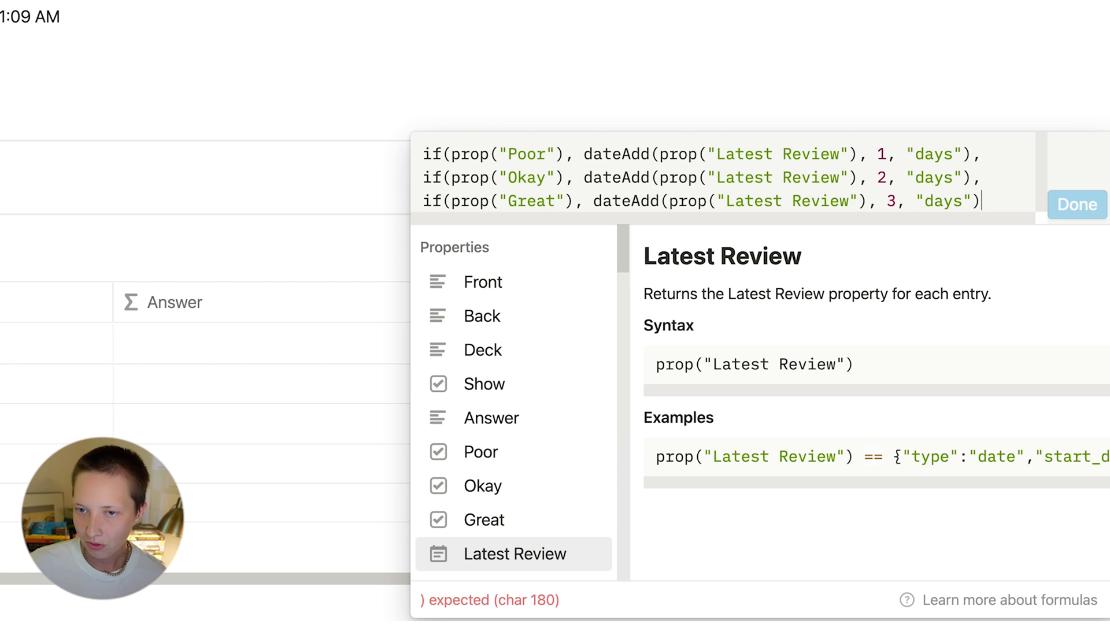
Finish the formula with prop("Latest Review") as the fallback value, save it, and narrow the Next Review column to fit its dates.
type(",")
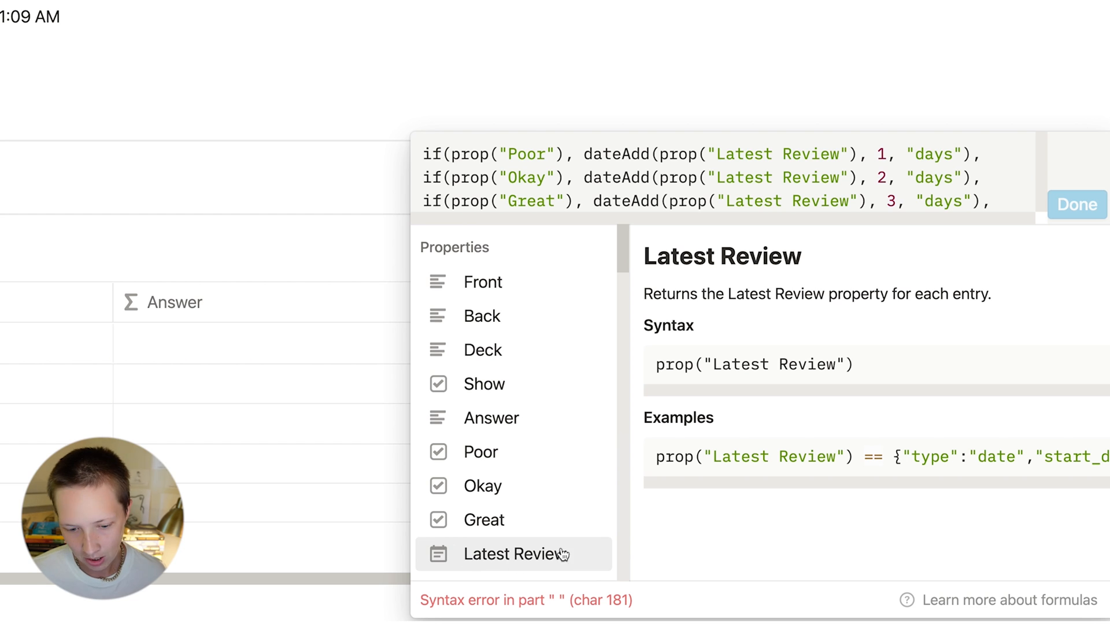
left_click(507, 564)
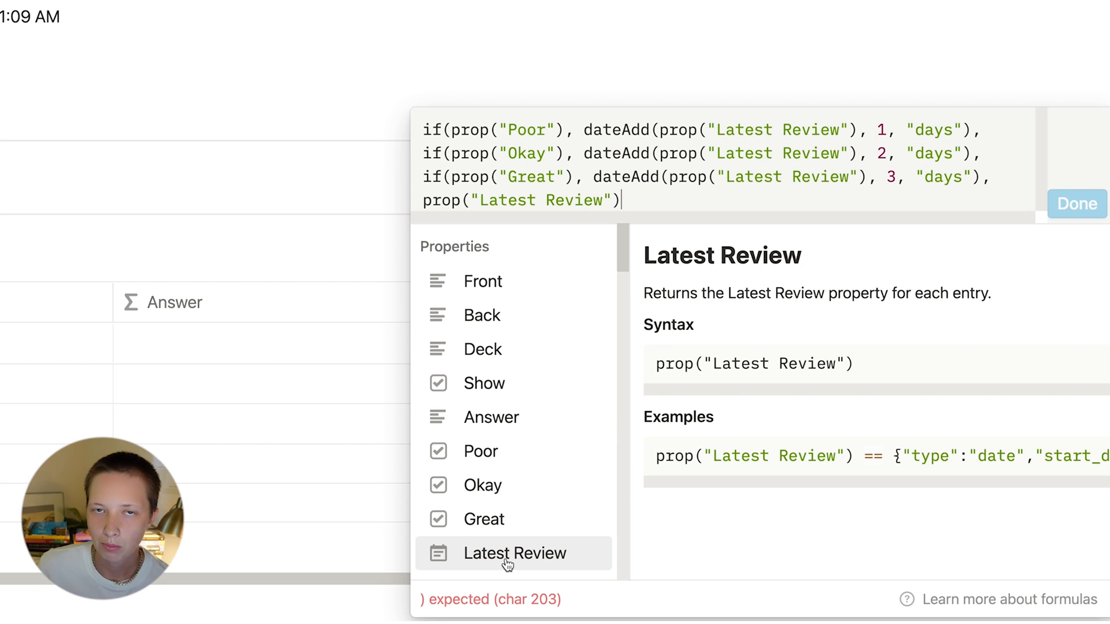
type(")))")
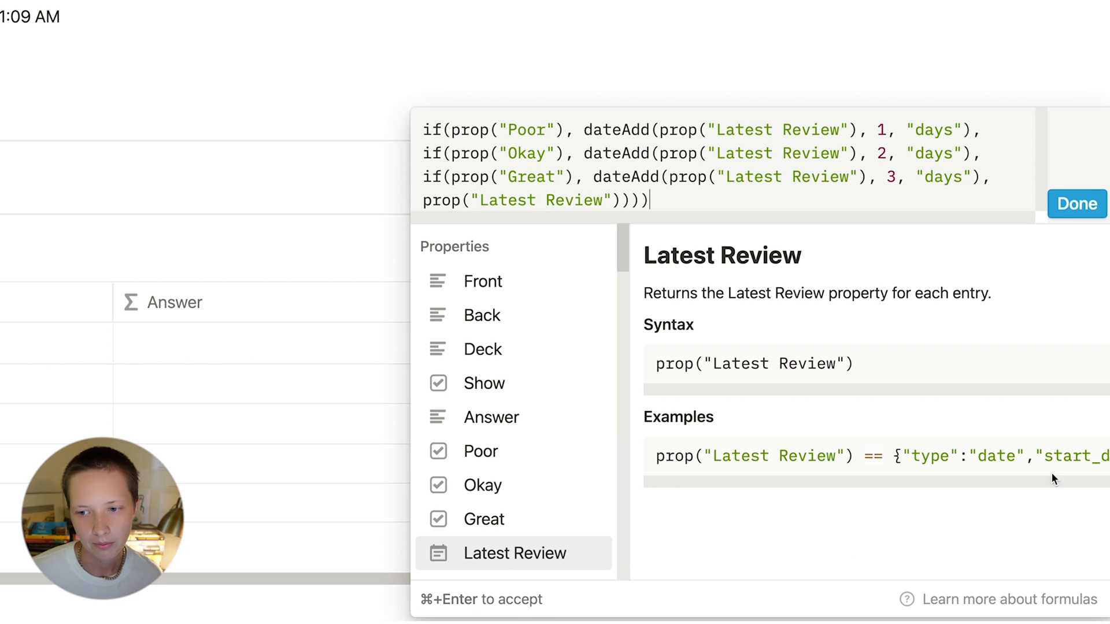
left_click(1077, 204)
key("super+minus")
key("super+minus")
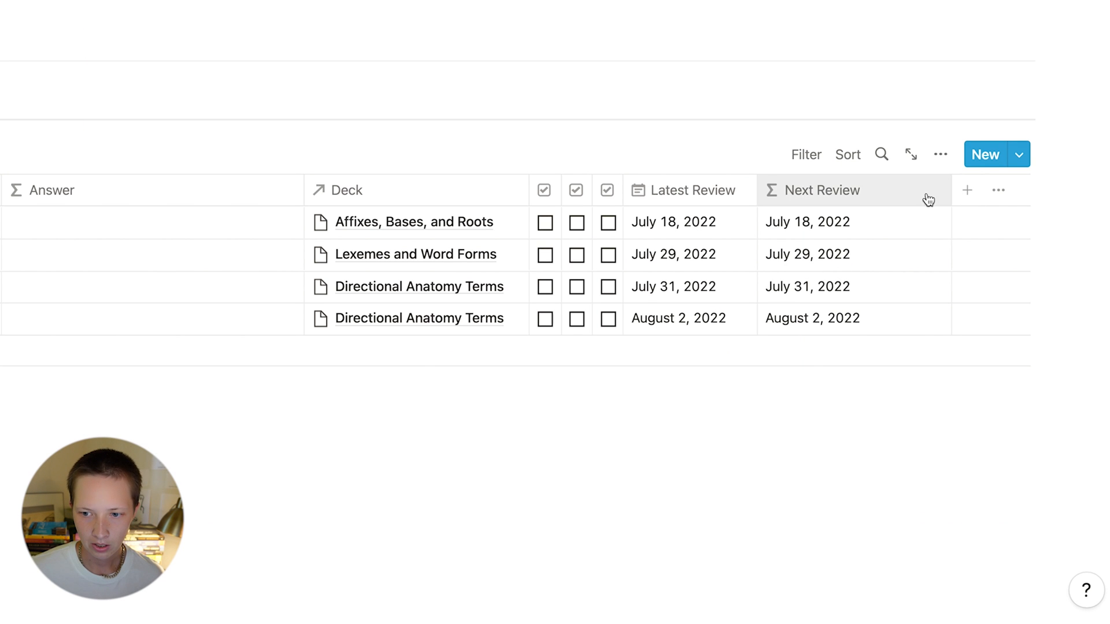
left_click_drag(952, 191, 882, 191)
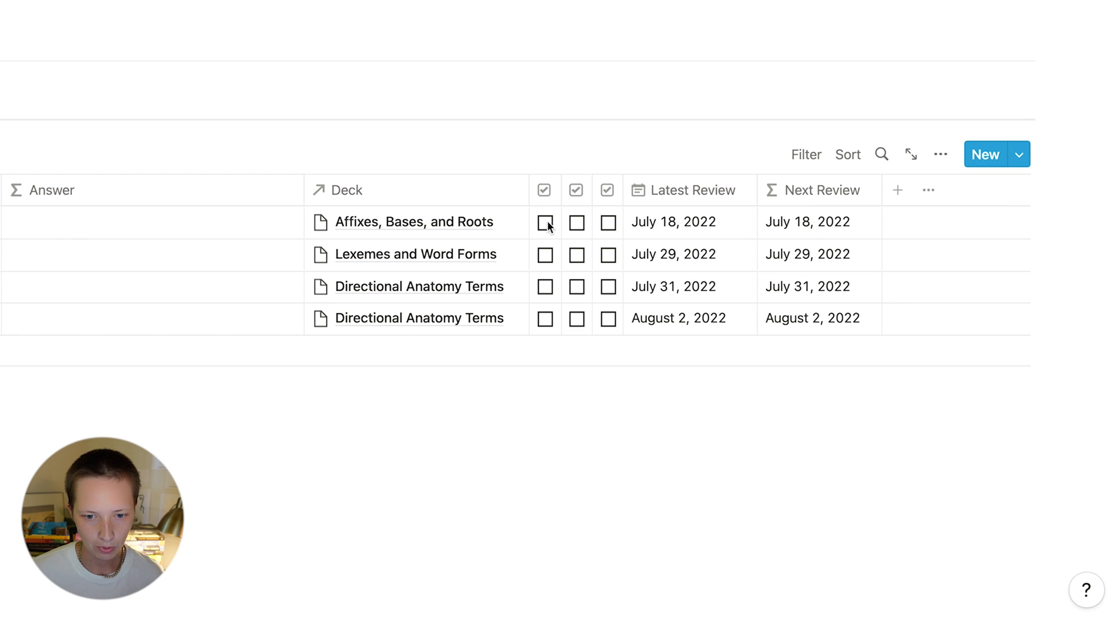
Check Poor for "What is a base?", Okay for "What is a lexeme?" and "Superior (or cranial)", and Great for "Anterior (or ventral)".
left_click(545, 222)
left_click(578, 255)
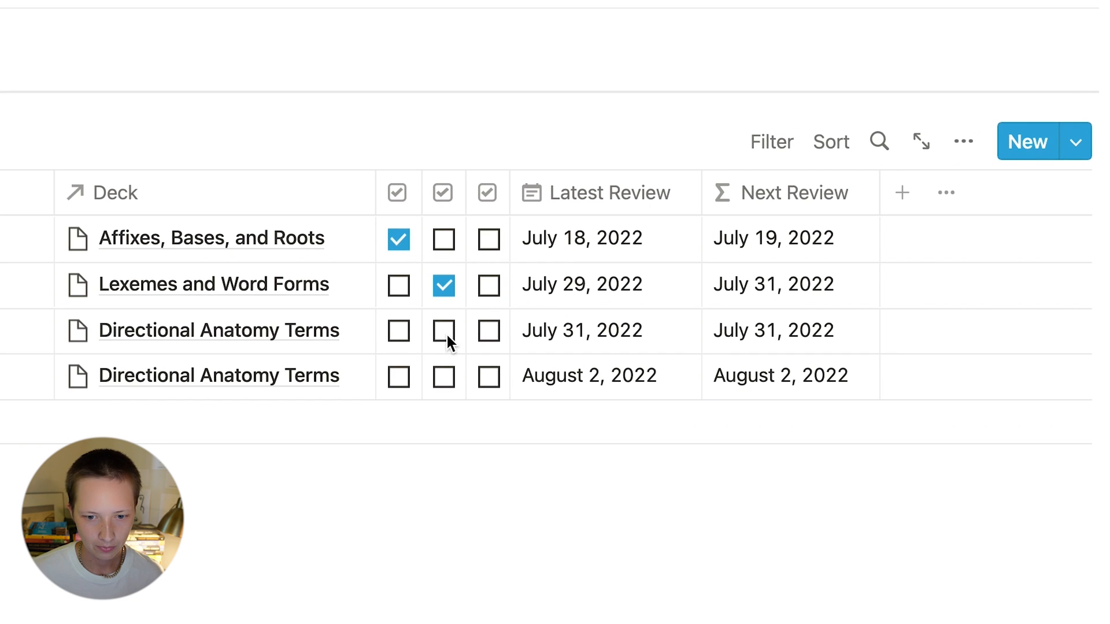
left_click(444, 331)
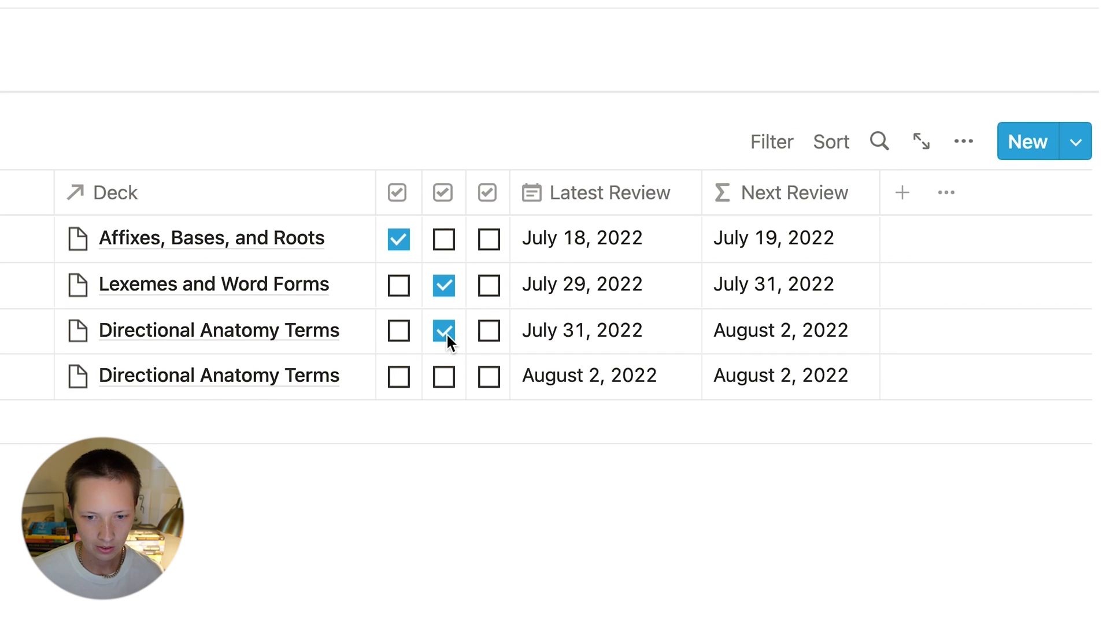
left_click(489, 375)
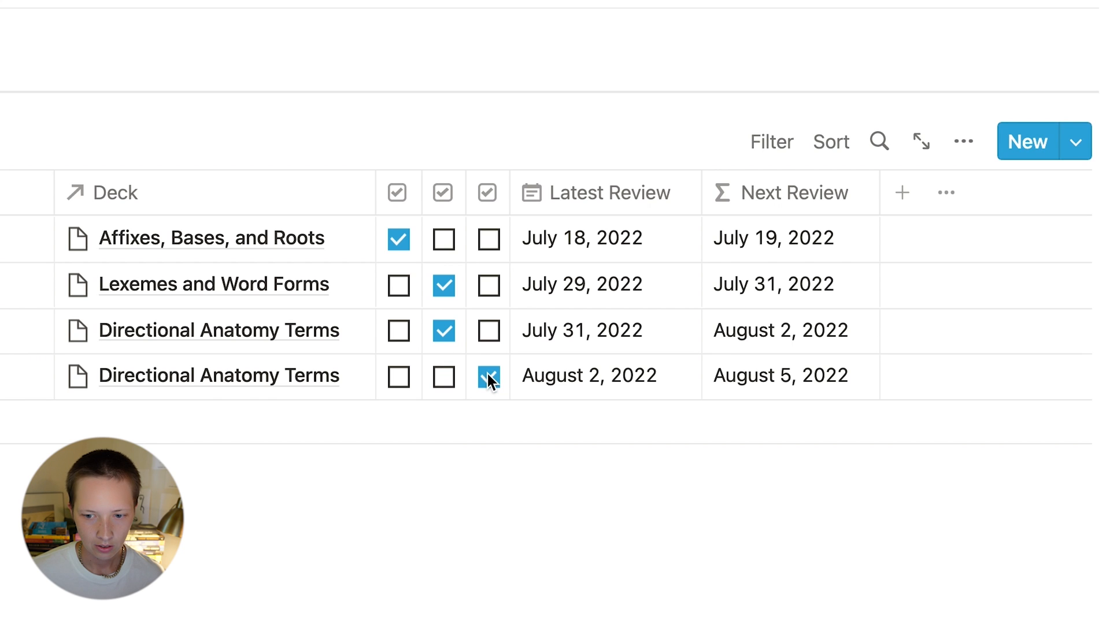
Add a new property named Status to the flashcard table and set its type to Select.
left_click(901, 203)
type("Status")
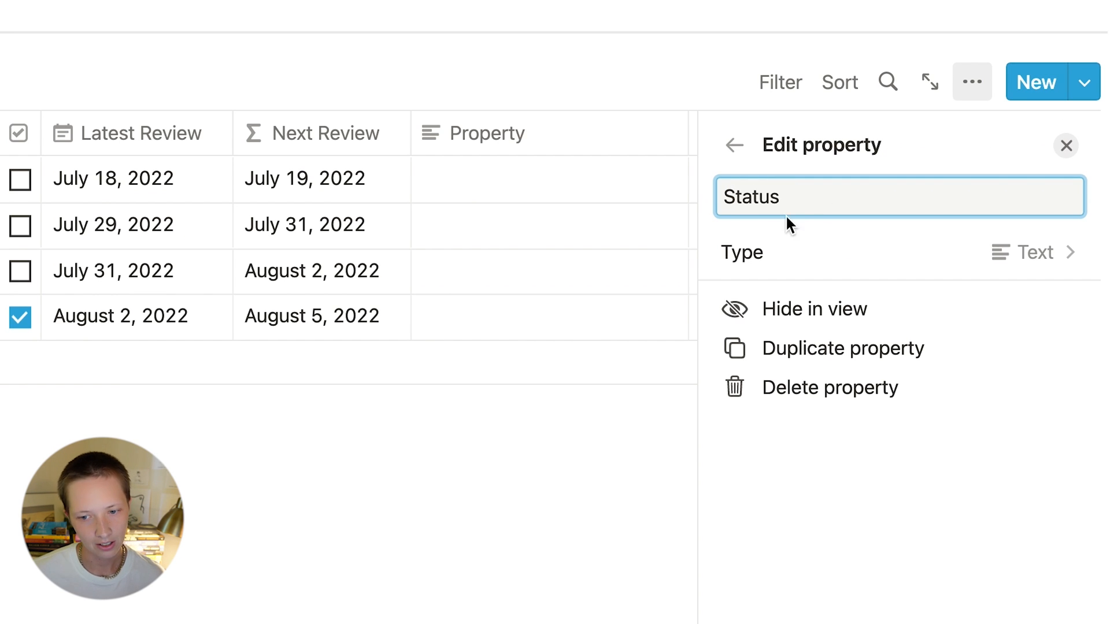
left_click(738, 254)
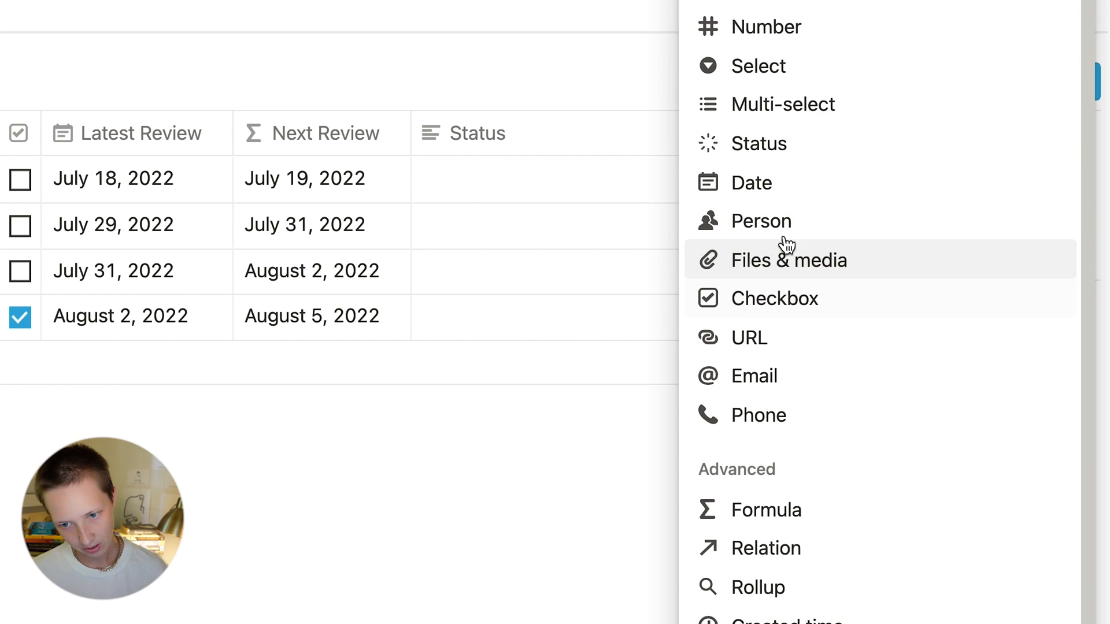
left_click(836, 81)
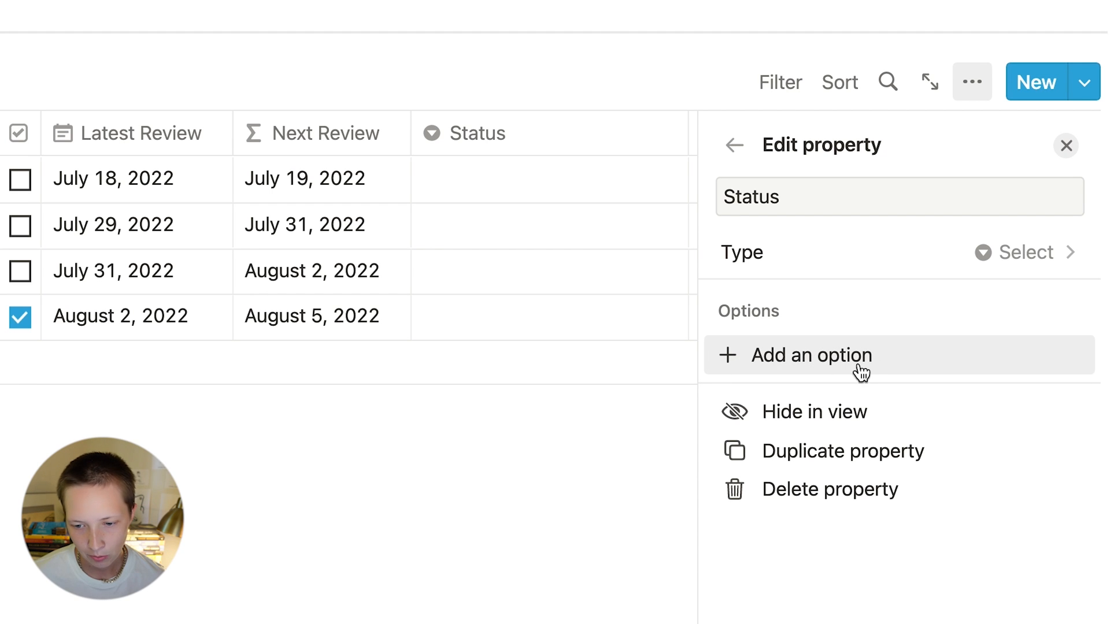
Create an Active option for the Status property and color it green.
left_click(792, 370)
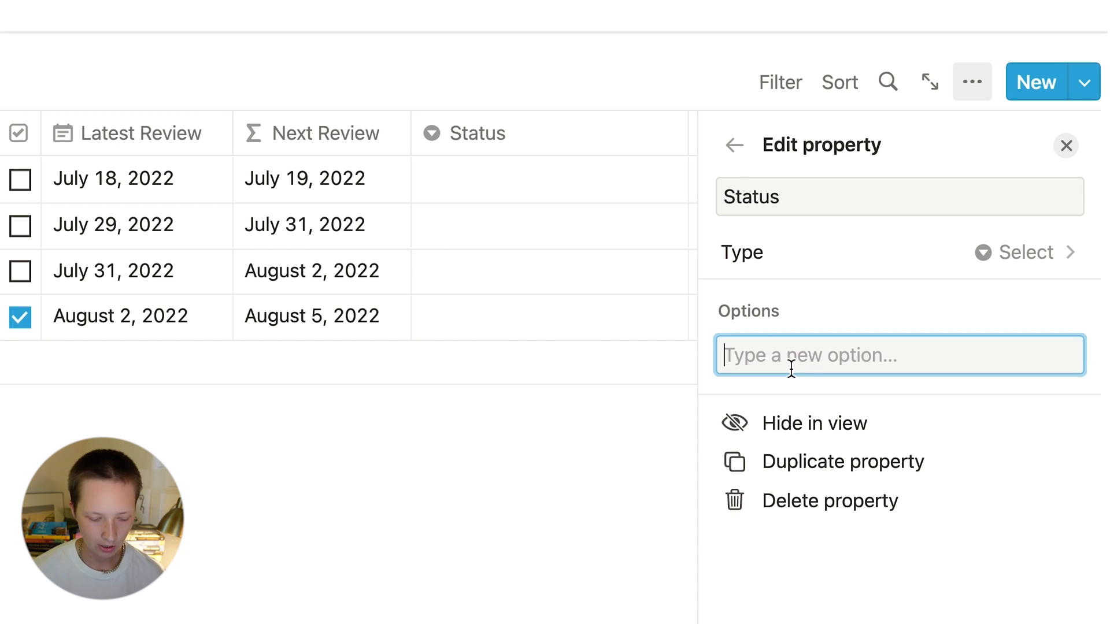
type("Act")
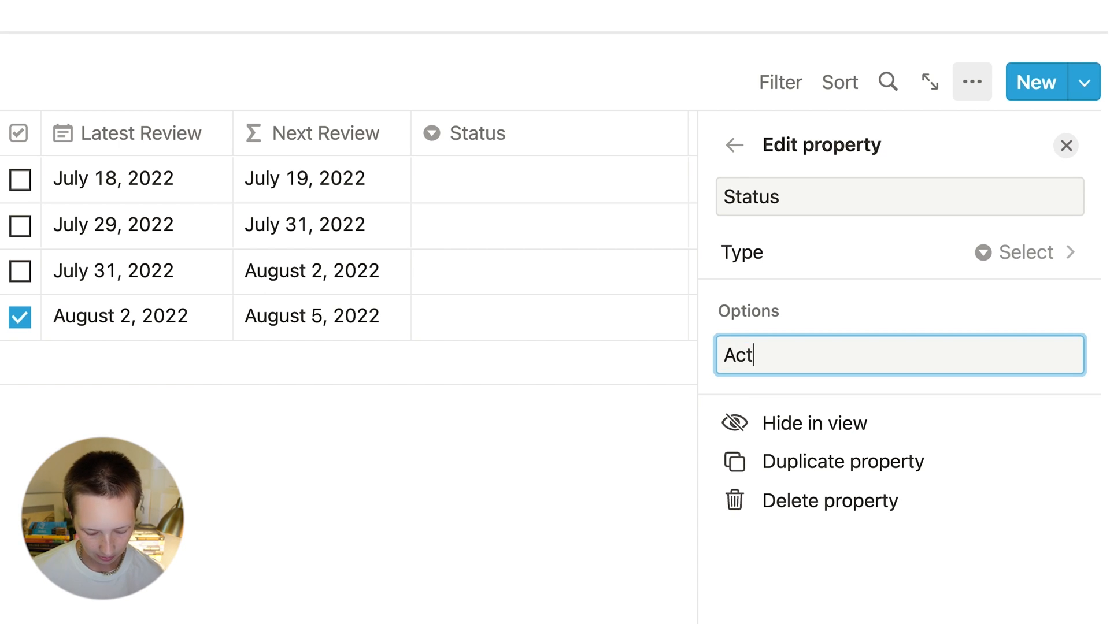
type("ive")
key("Return")
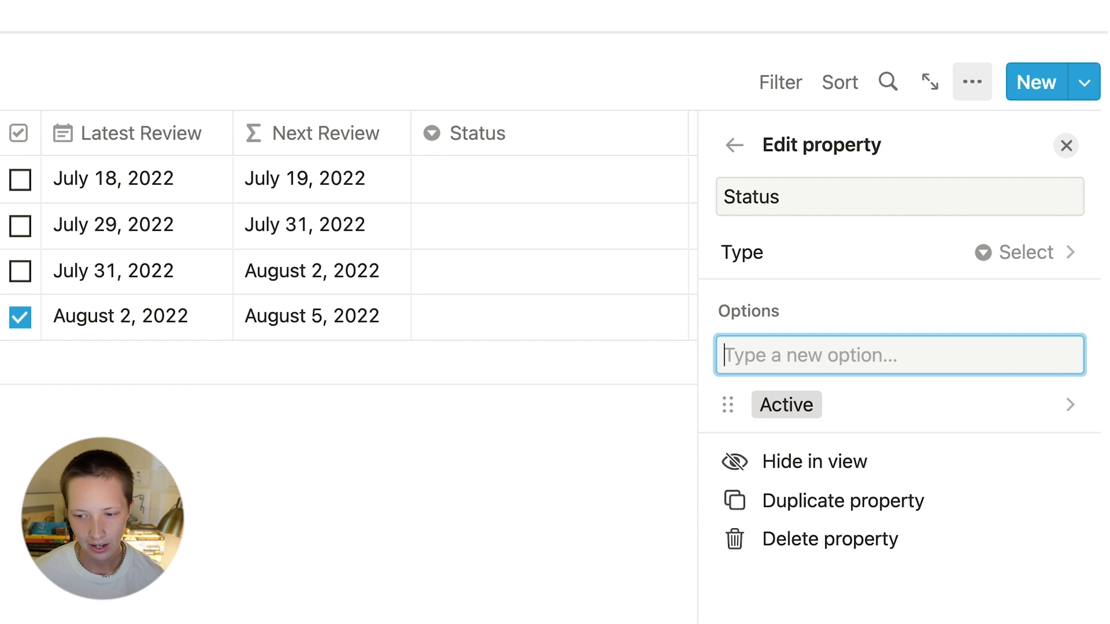
left_click(726, 407)
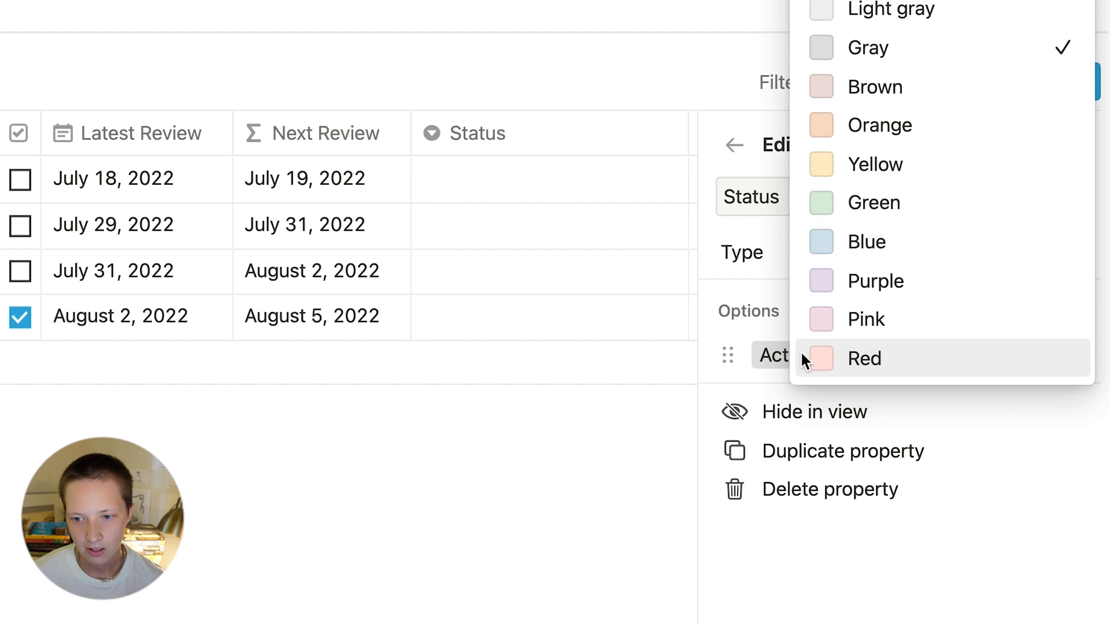
left_click(908, 203)
left_click(774, 272)
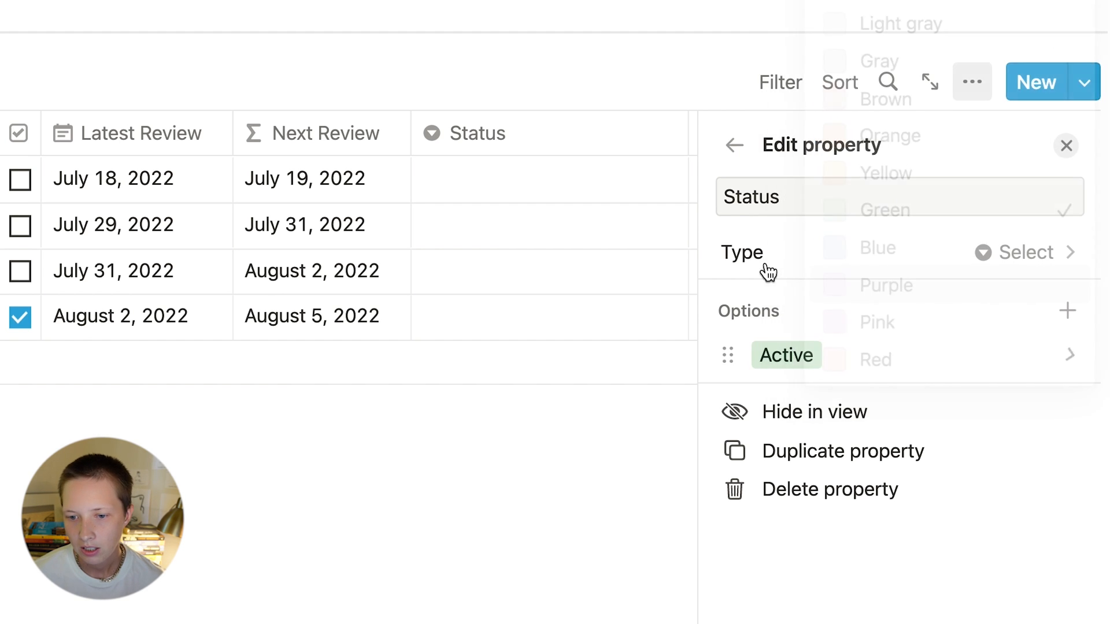
Add Edit and Archived options to the Status property, ordering the list as Edit, Active, Archived.
left_click(1067, 315)
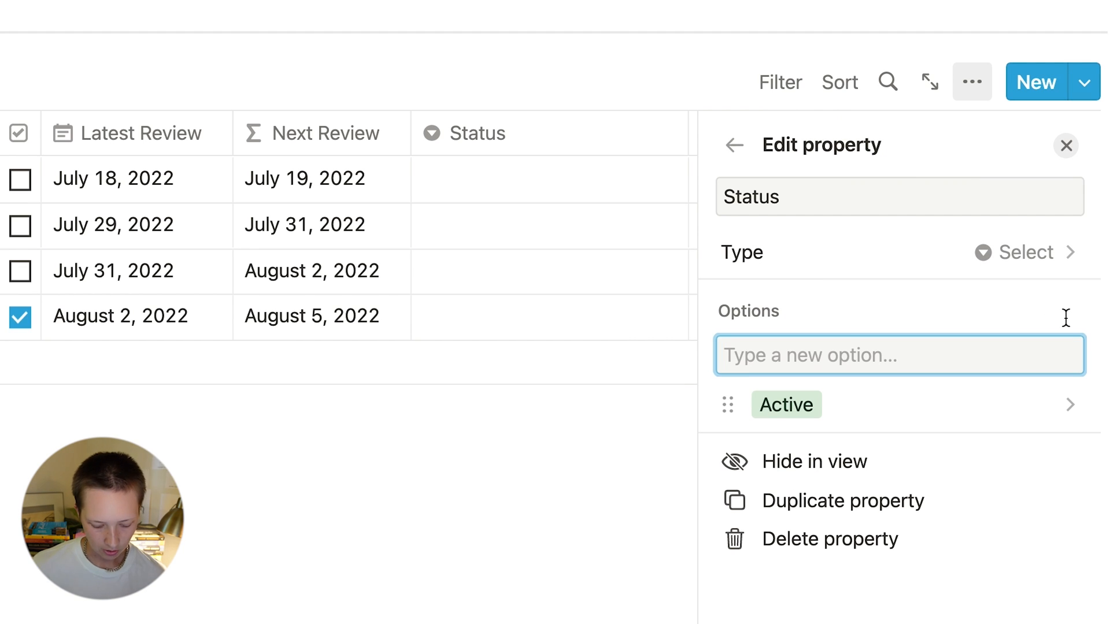
type("Edit")
key("Return")
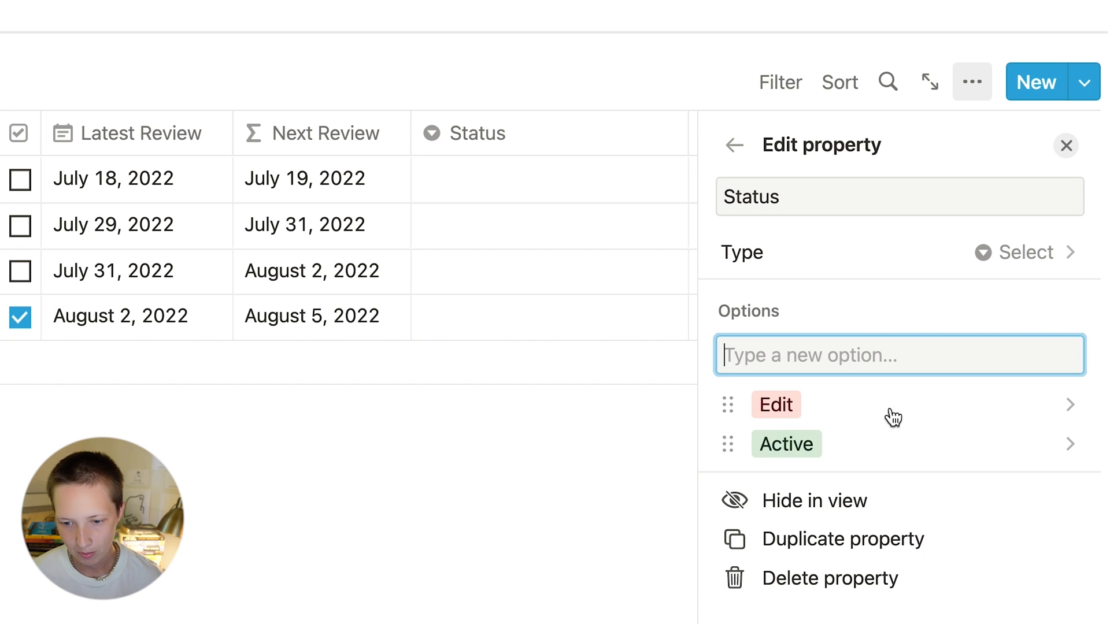
mouse_move(723, 403)
left_mouse_down()
mouse_move(727, 436)
mouse_move(724, 403)
left_mouse_up()
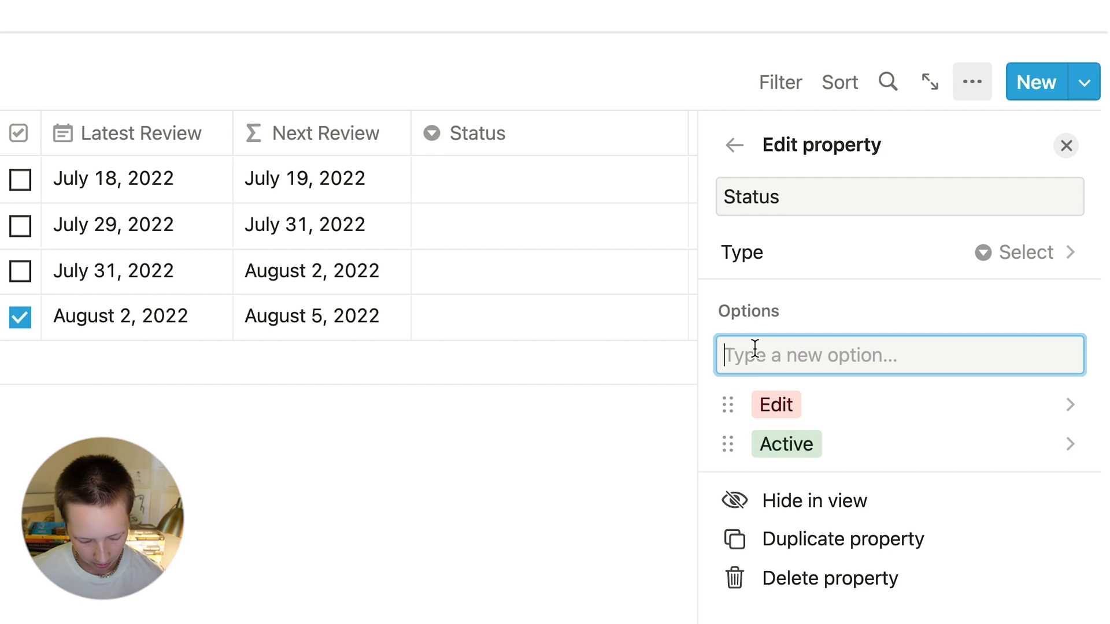
type("Archived")
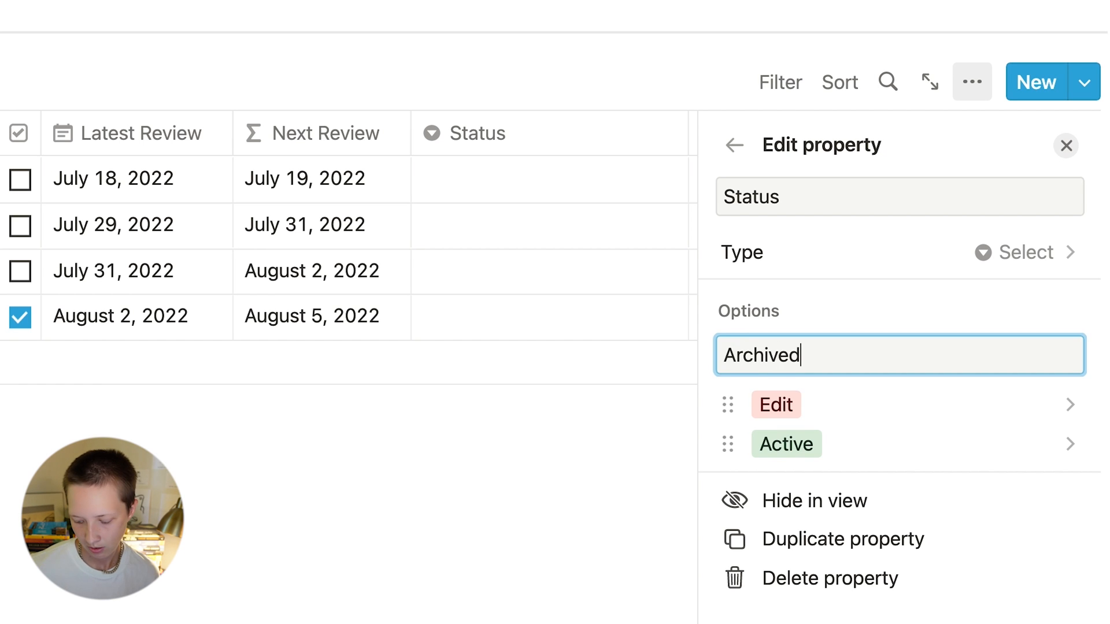
key("Return")
left_click_drag(723, 403, 719, 483)
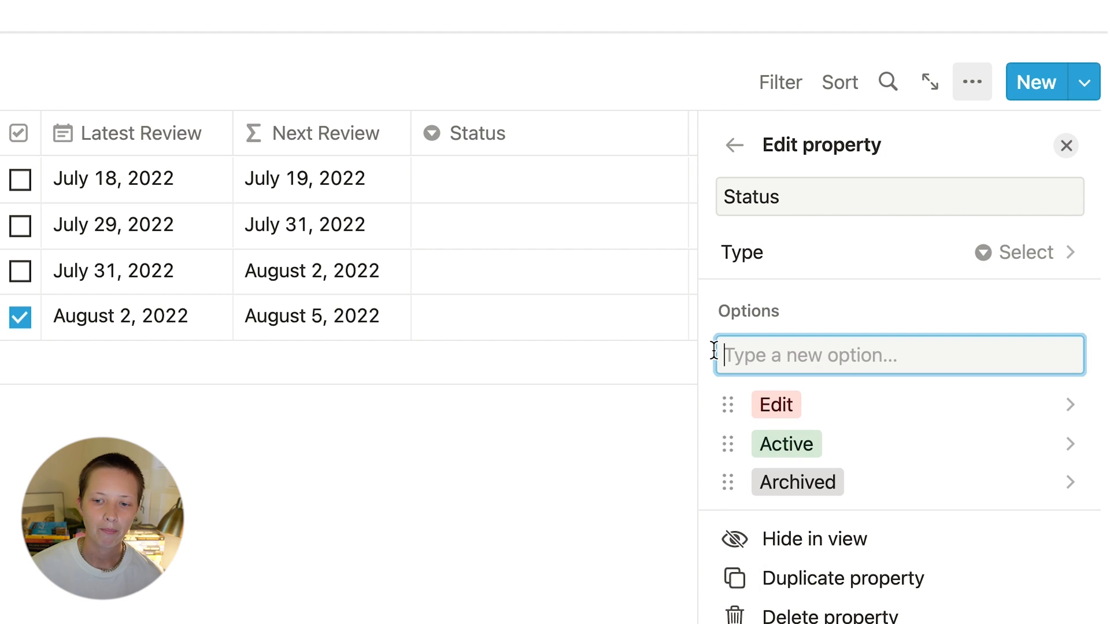
left_click(864, 287)
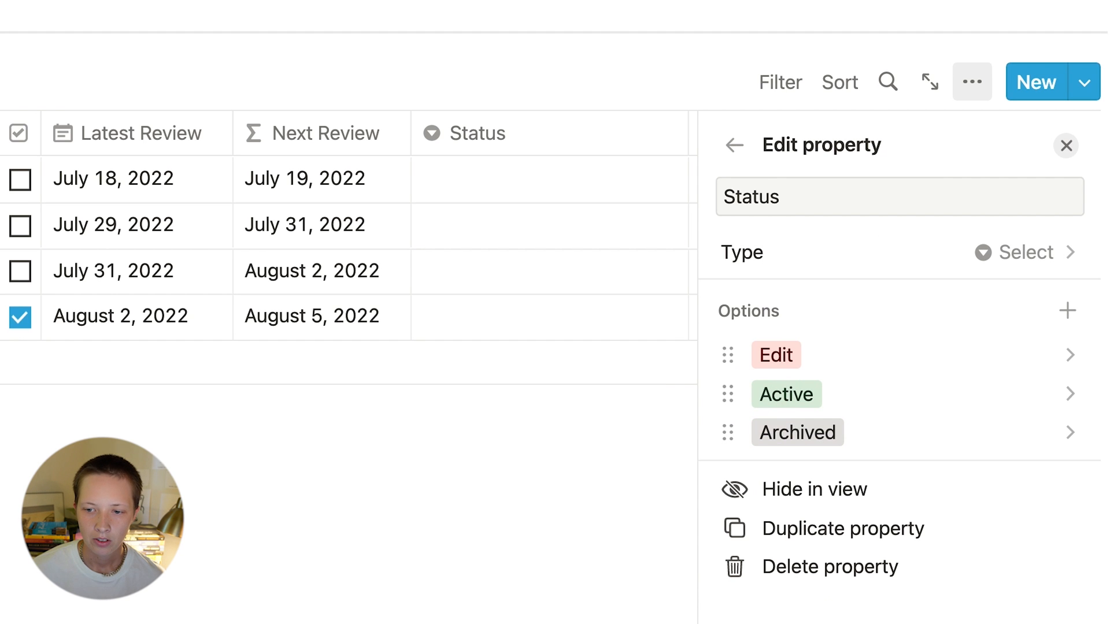
left_click(320, 560)
Narrow the Answer column slightly and move the Status column between Answer and Deck.
scroll(181, 215, "left", 3)
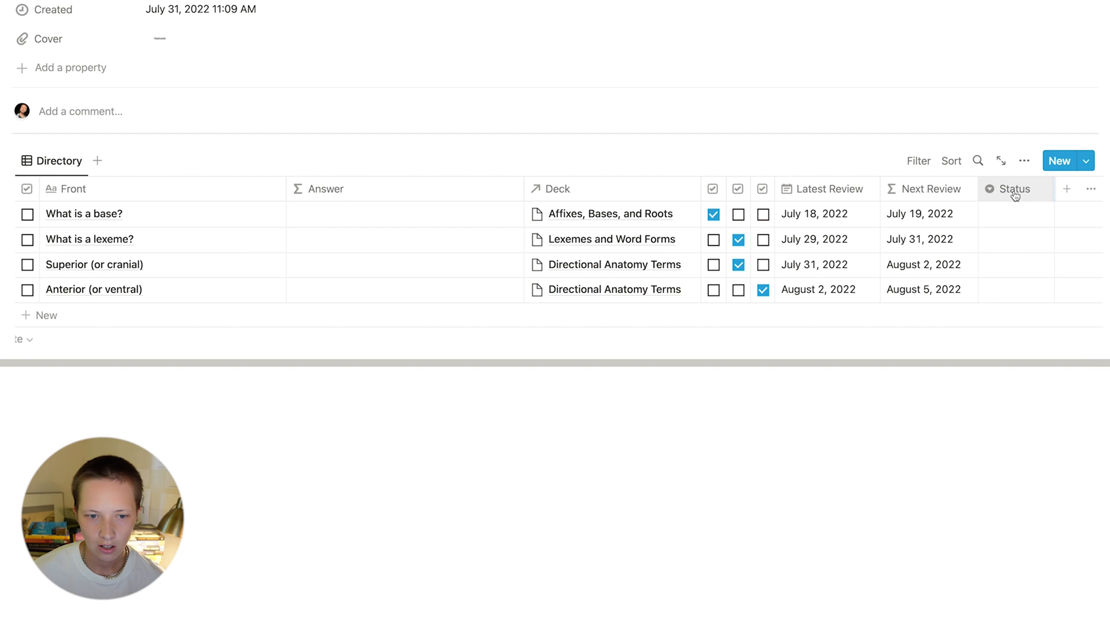
left_click_drag(523, 191, 506, 192)
left_click_drag(999, 188, 532, 201)
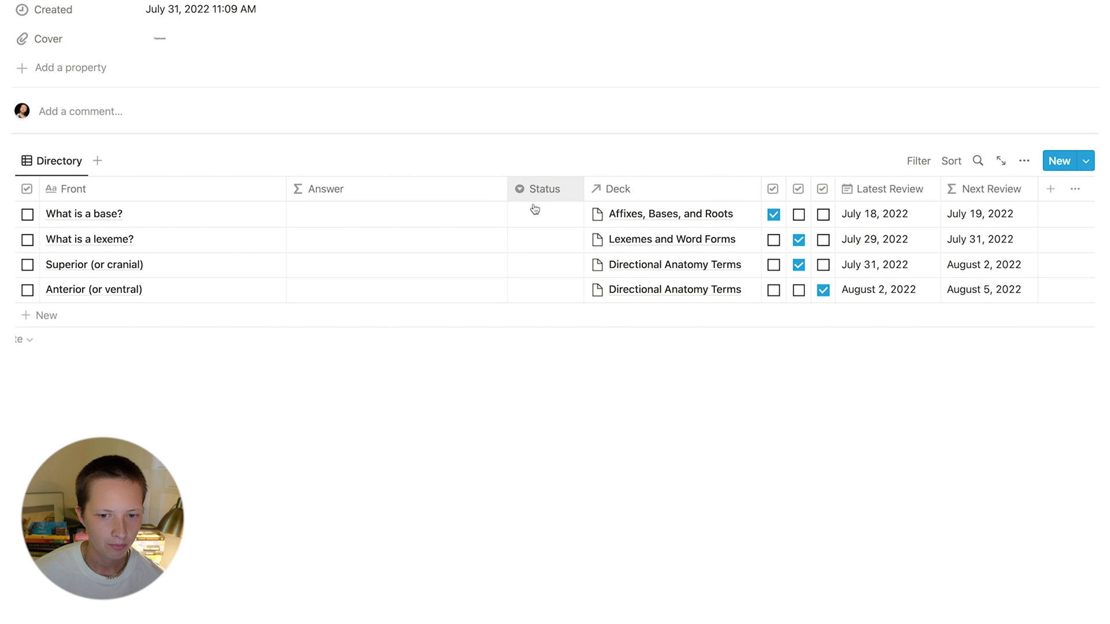
Set Status to Active for the first flashcard and copy that value to the other three flashcards.
left_click(526, 212)
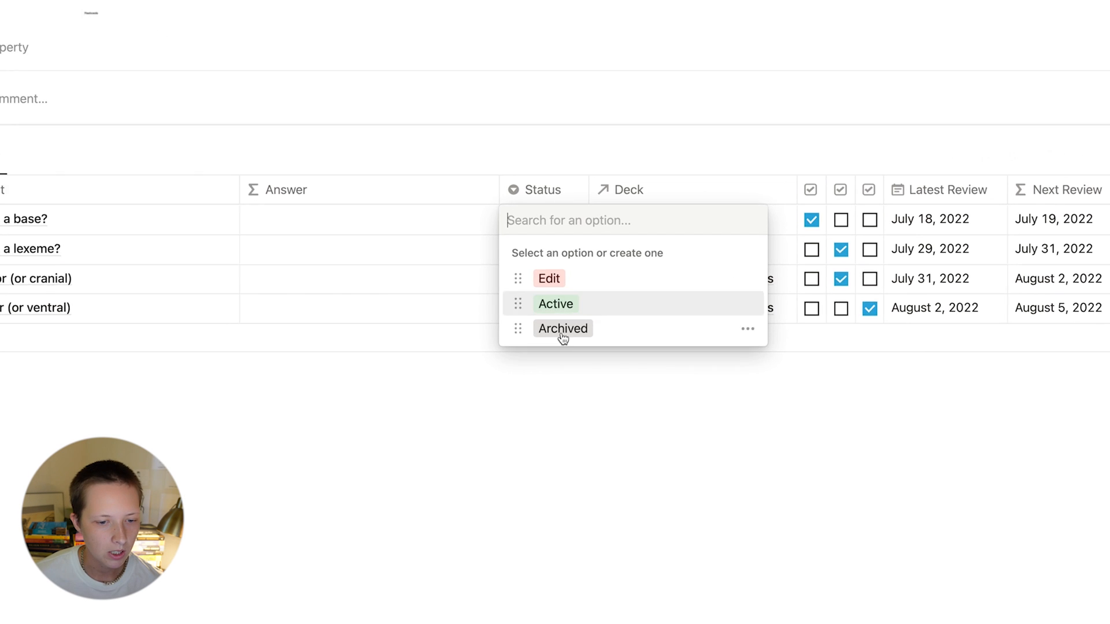
left_click(556, 303)
key("super+c")
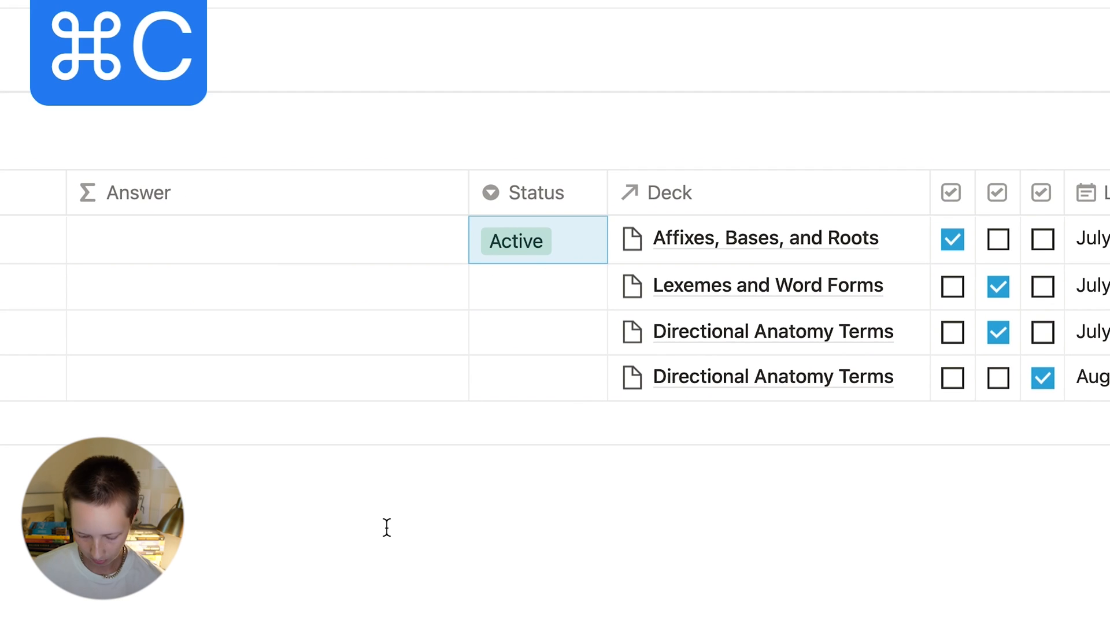
key("Down")
key("super+v")
key("Down")
key("super+v")
key("Down")
key("super+v")
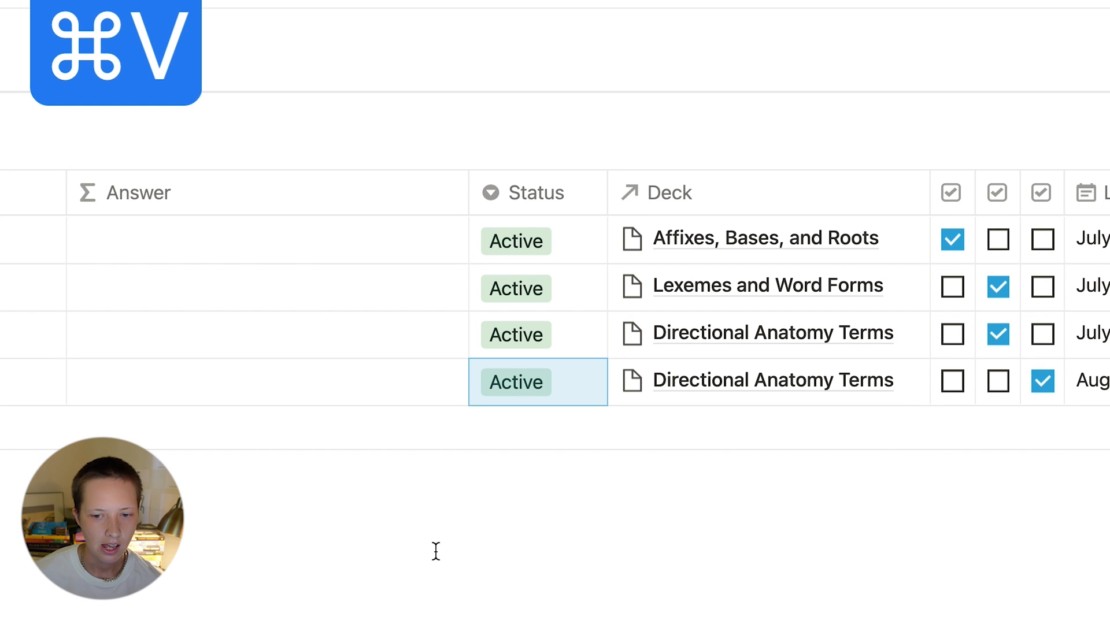
left_click(669, 614)
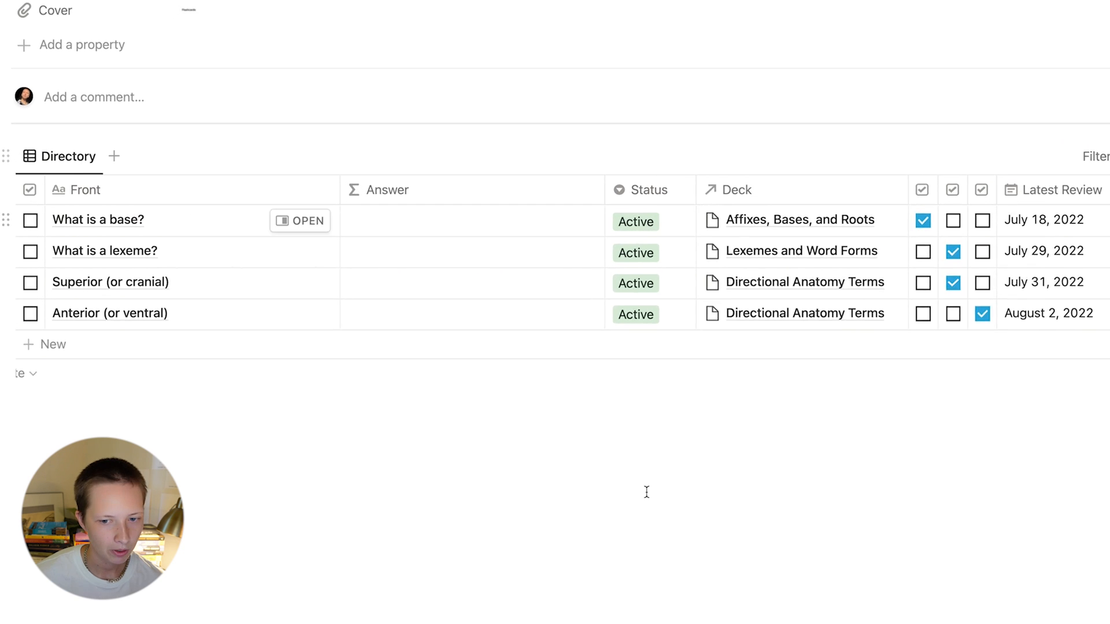
Rename the Directory view as Active.
left_click(52, 156)
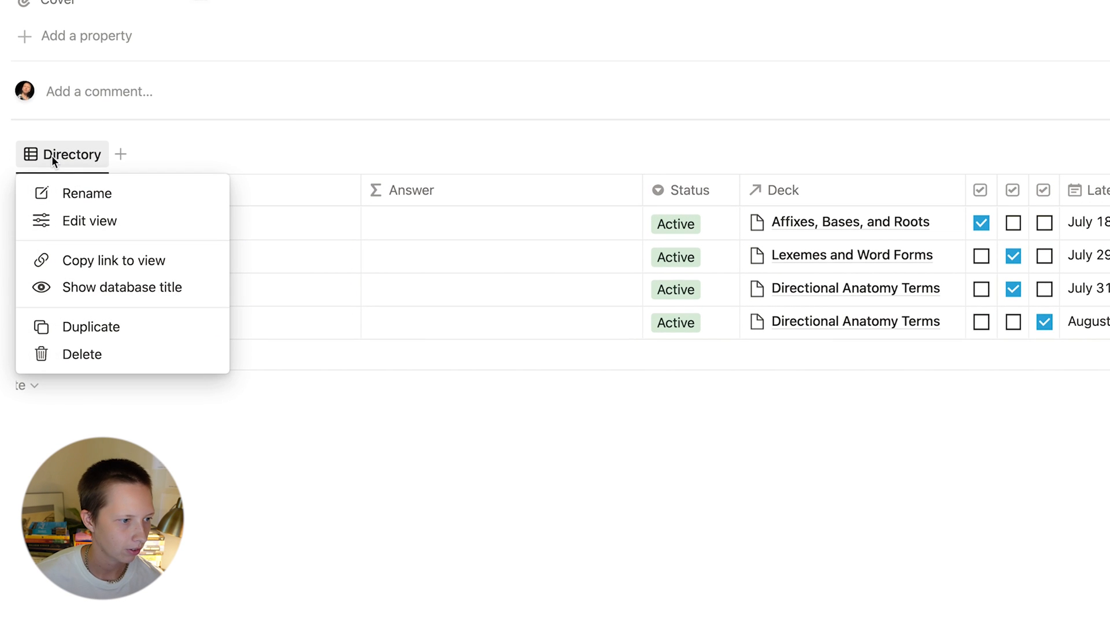
left_click(69, 197)
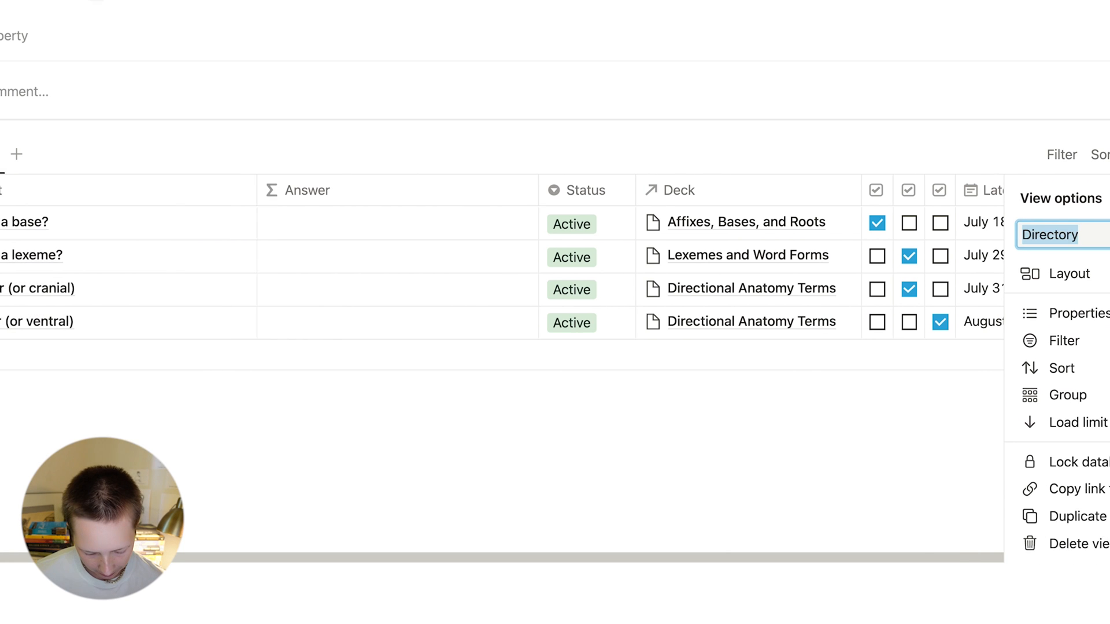
type("Active")
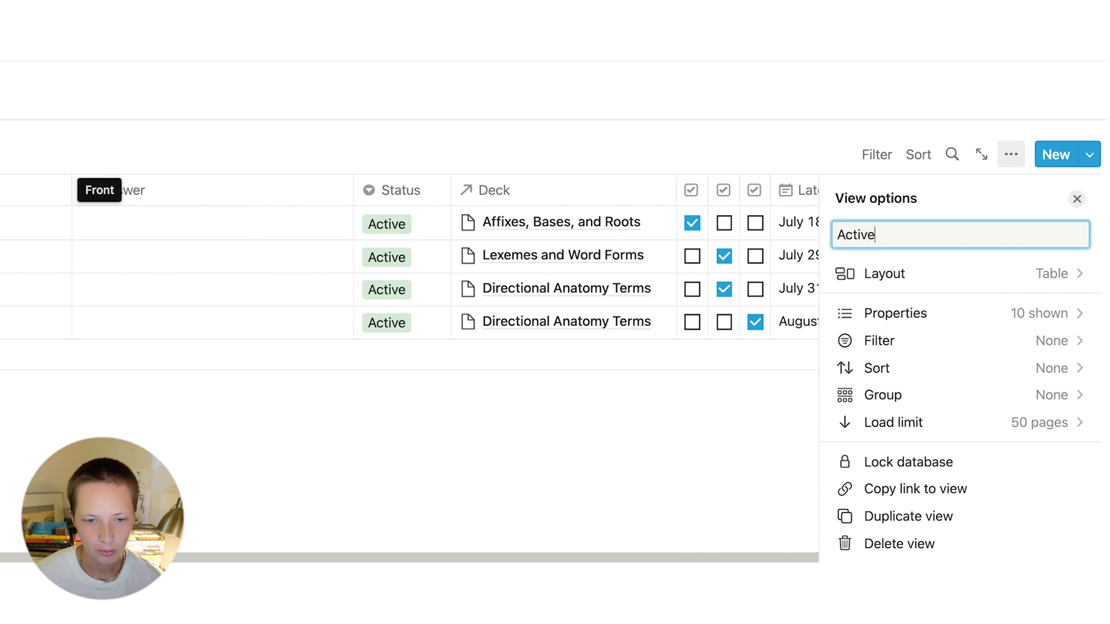
left_click(248, 463)
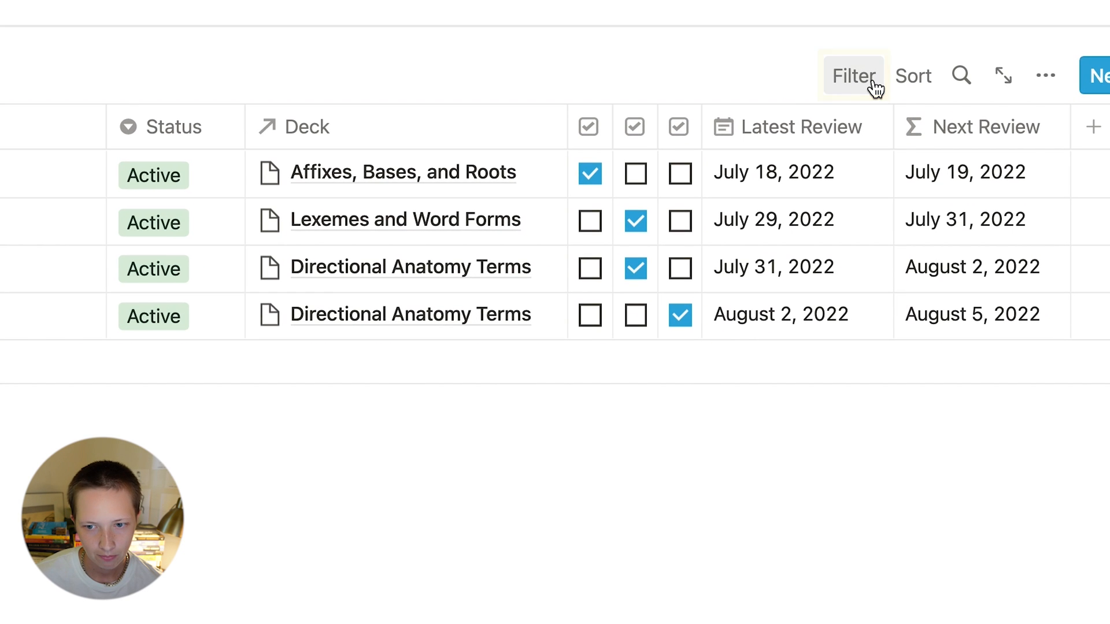
Filter the Active view to show only flashcards whose Status is not Archived.
left_click(874, 85)
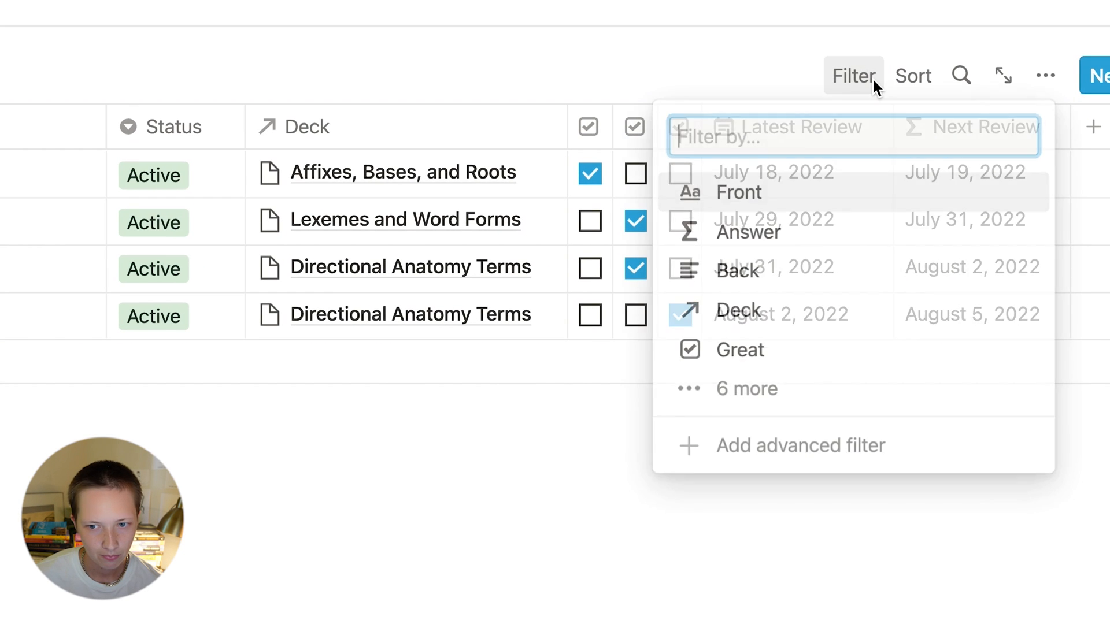
left_click(773, 379)
left_click(744, 581)
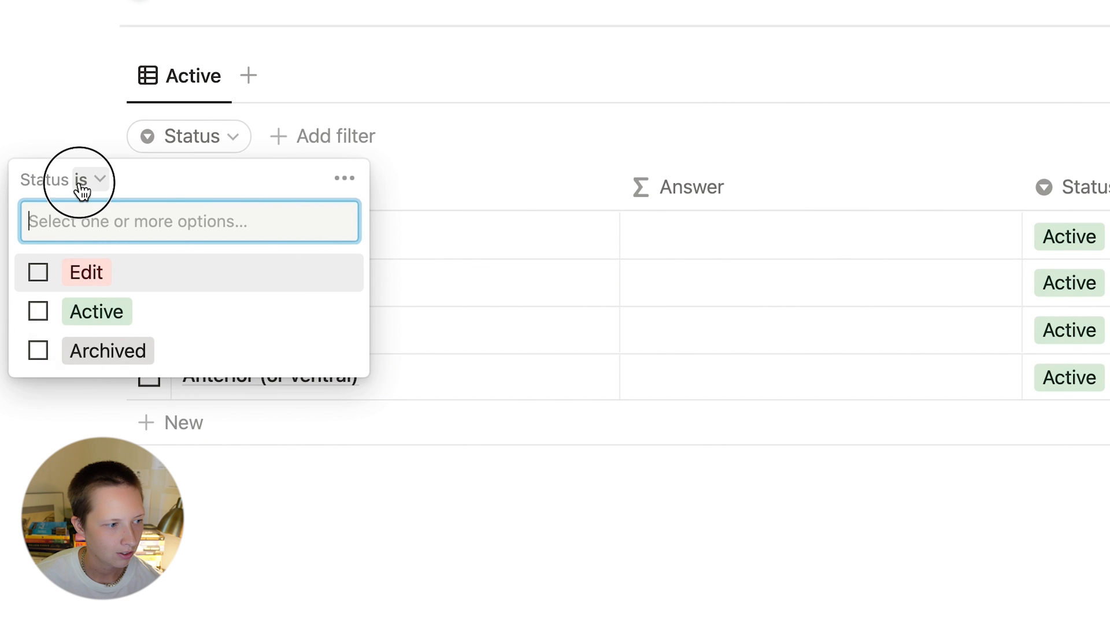
left_click(81, 184)
left_click(82, 260)
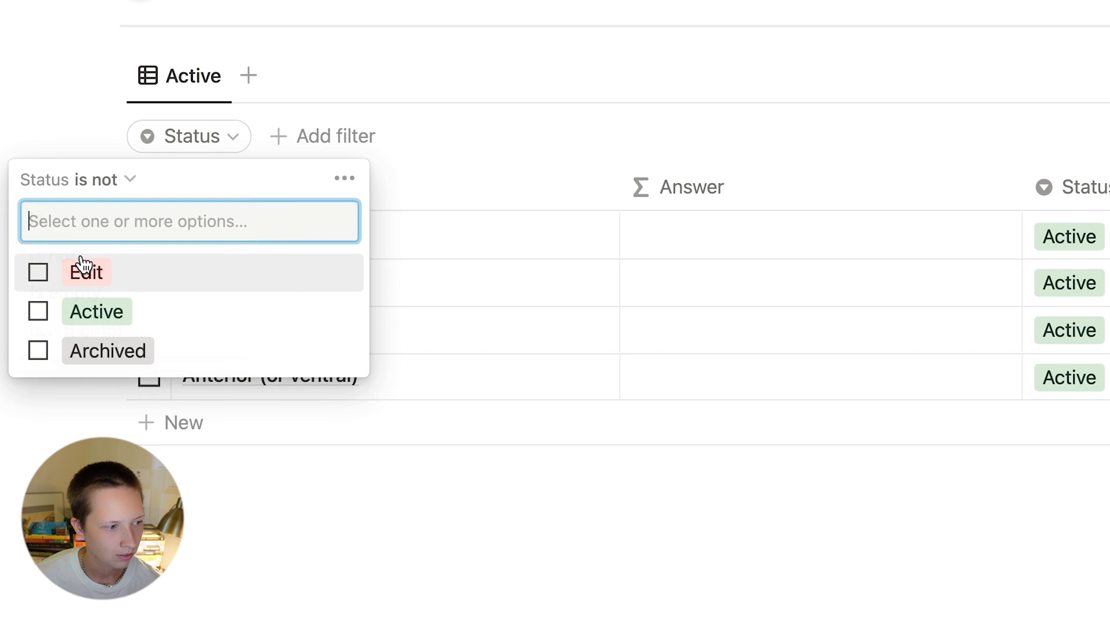
left_click(36, 360)
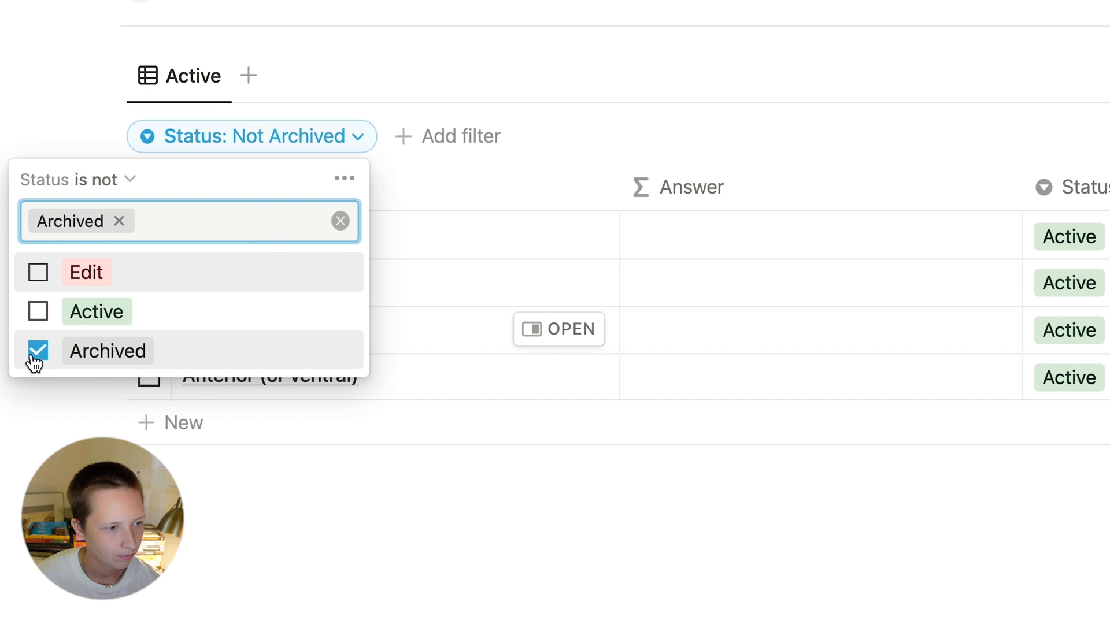
left_click(672, 535)
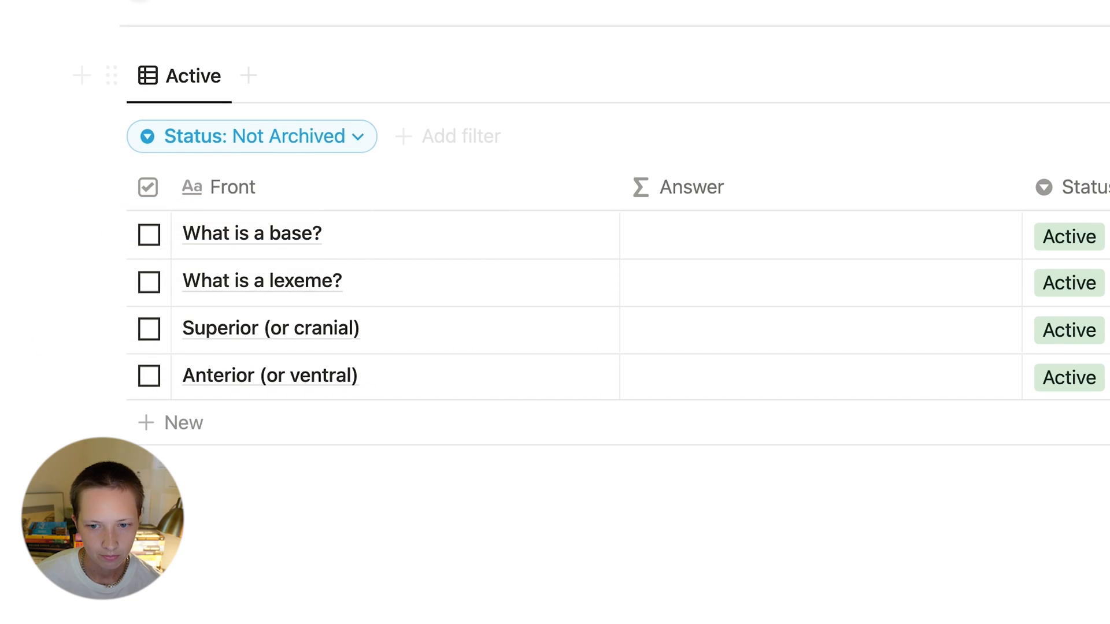
Duplicate the Active view of the flashcard table.
left_click(149, 74)
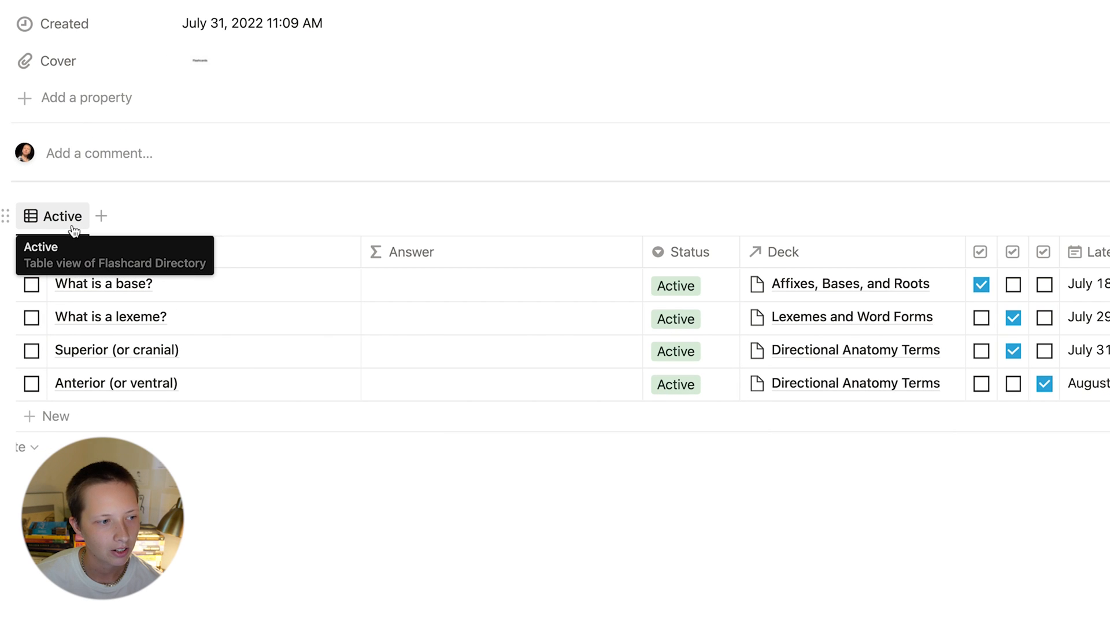
left_click(72, 229)
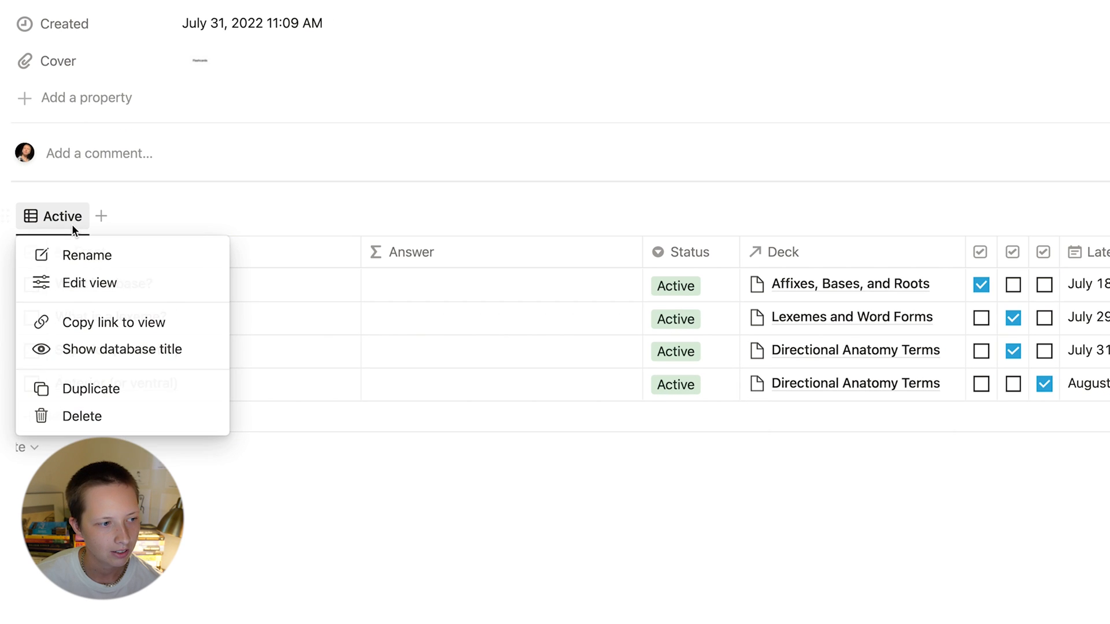
left_click(99, 388)
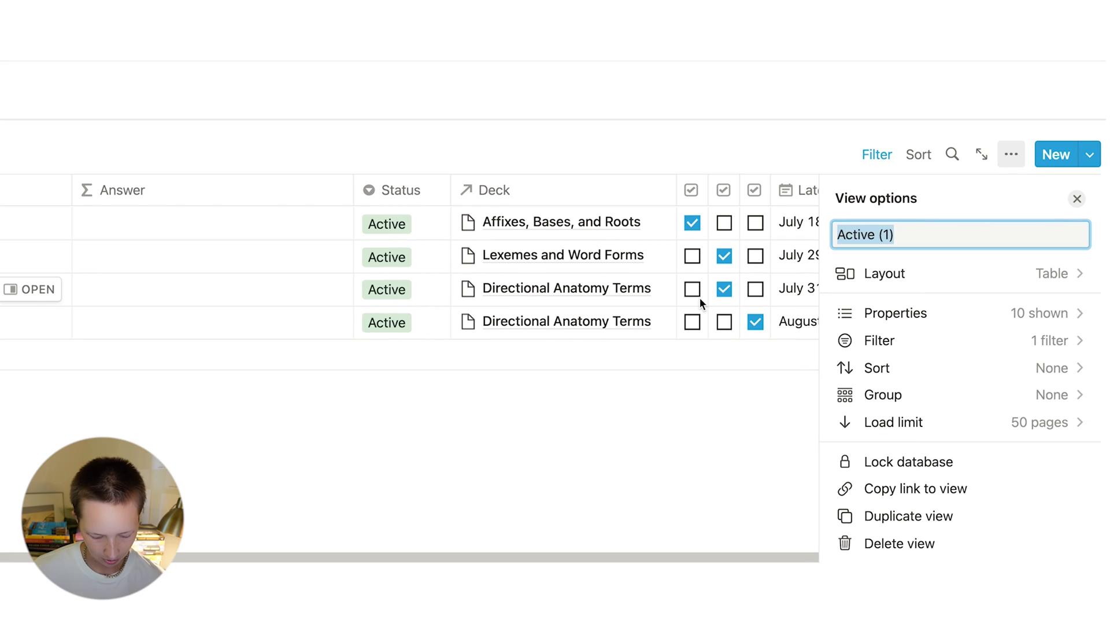
Rename the duplicated view as Archived and filter it to show only flashcards whose Status is Archived.
type("Archived")
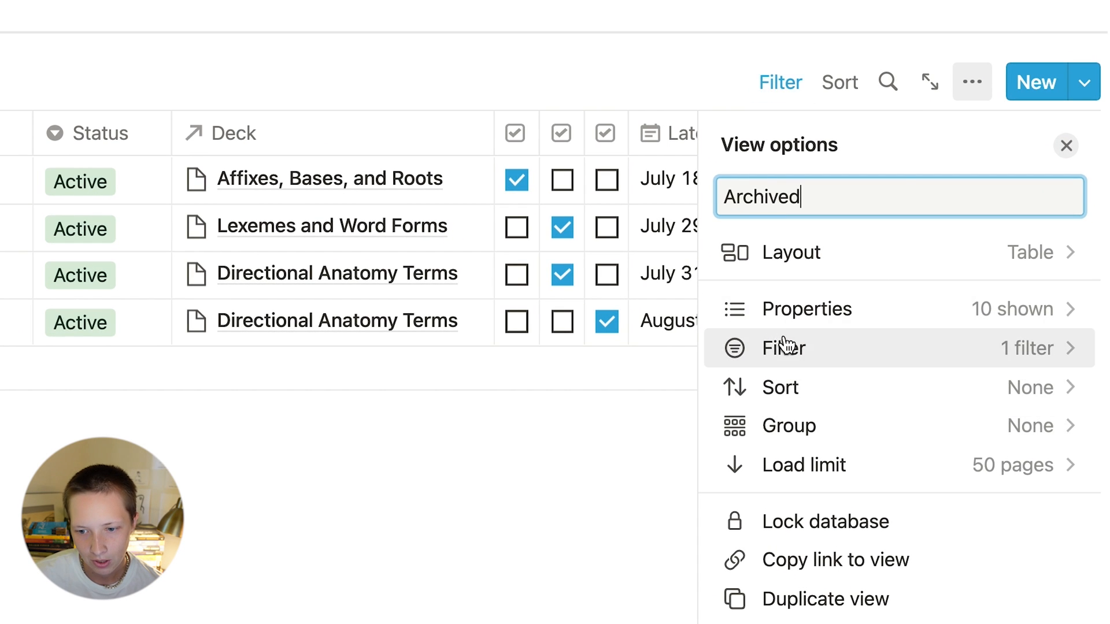
left_click(756, 347)
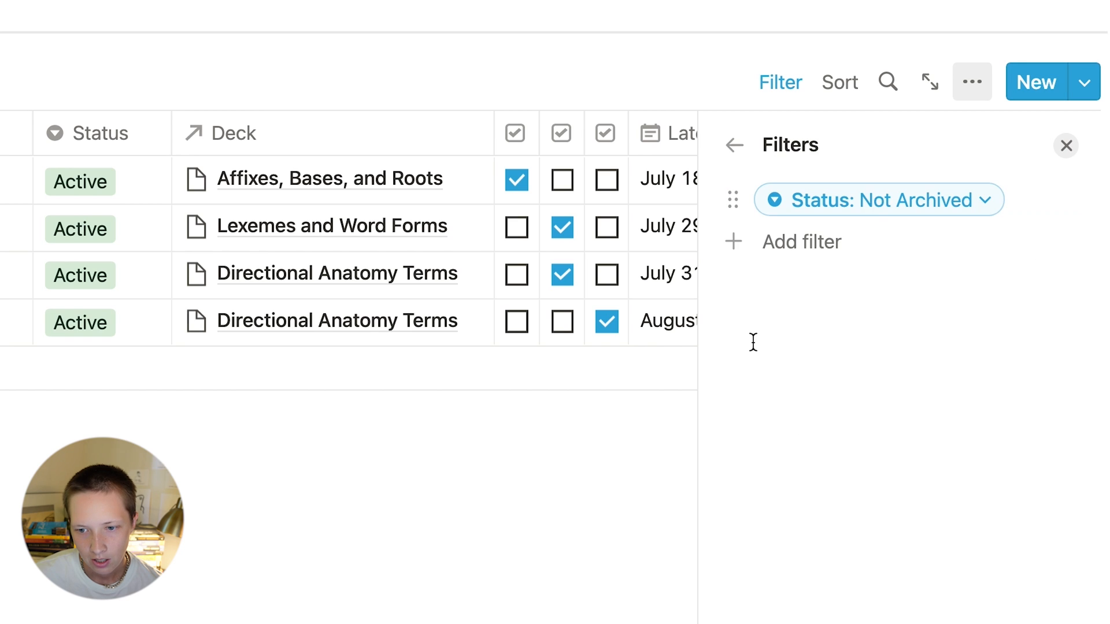
left_click(879, 209)
left_click(794, 240)
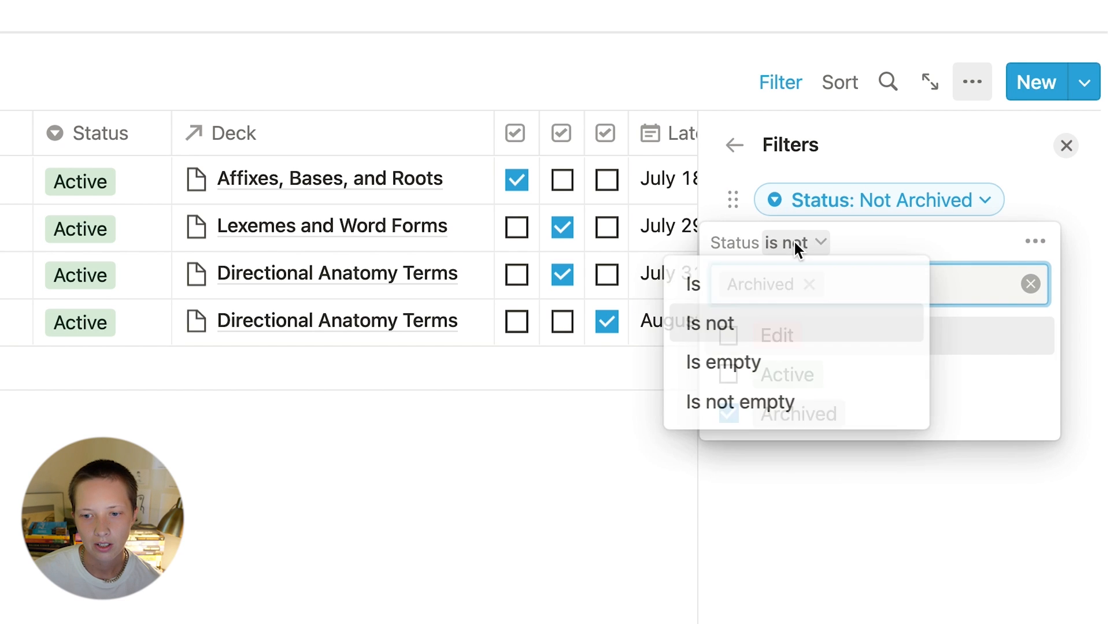
left_click(752, 277)
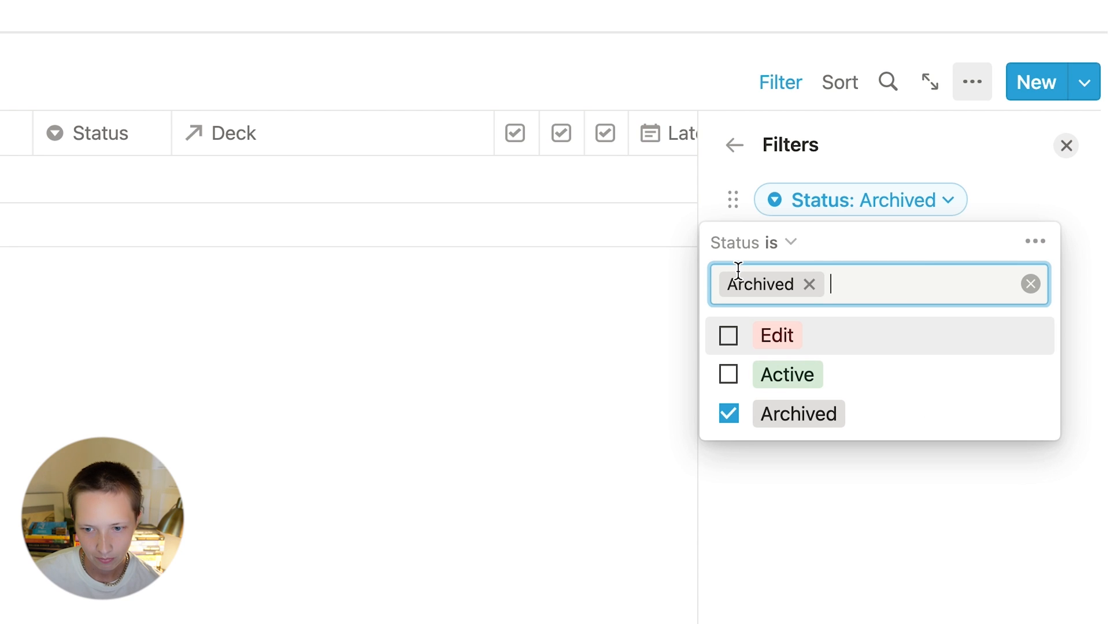
key("Escape")
key("Escape")
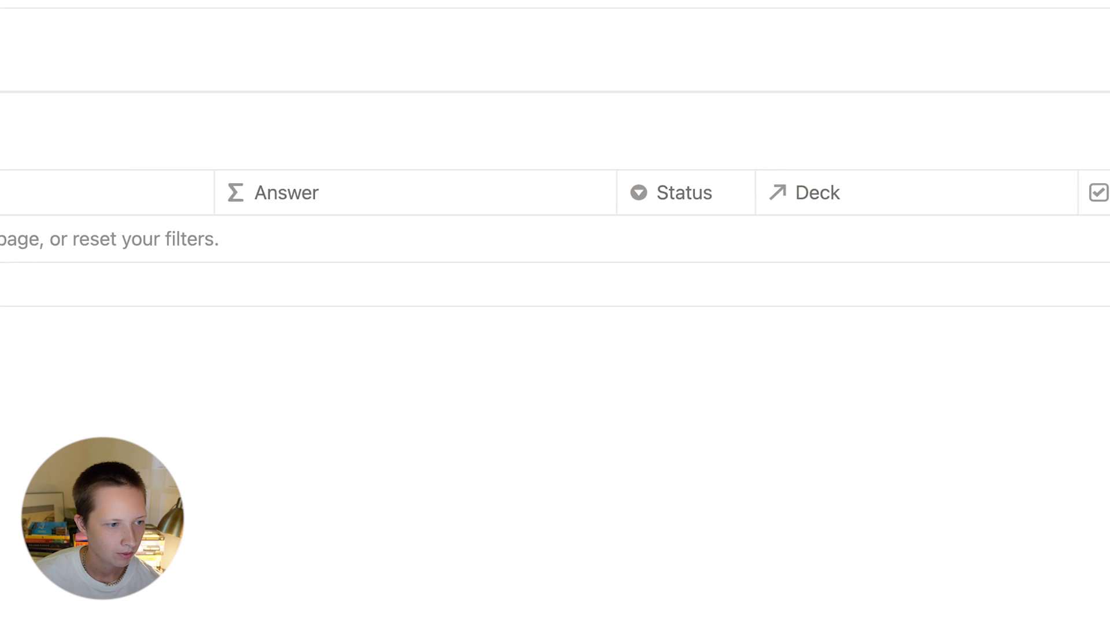
left_click(48, 156)
left_click(104, 155)
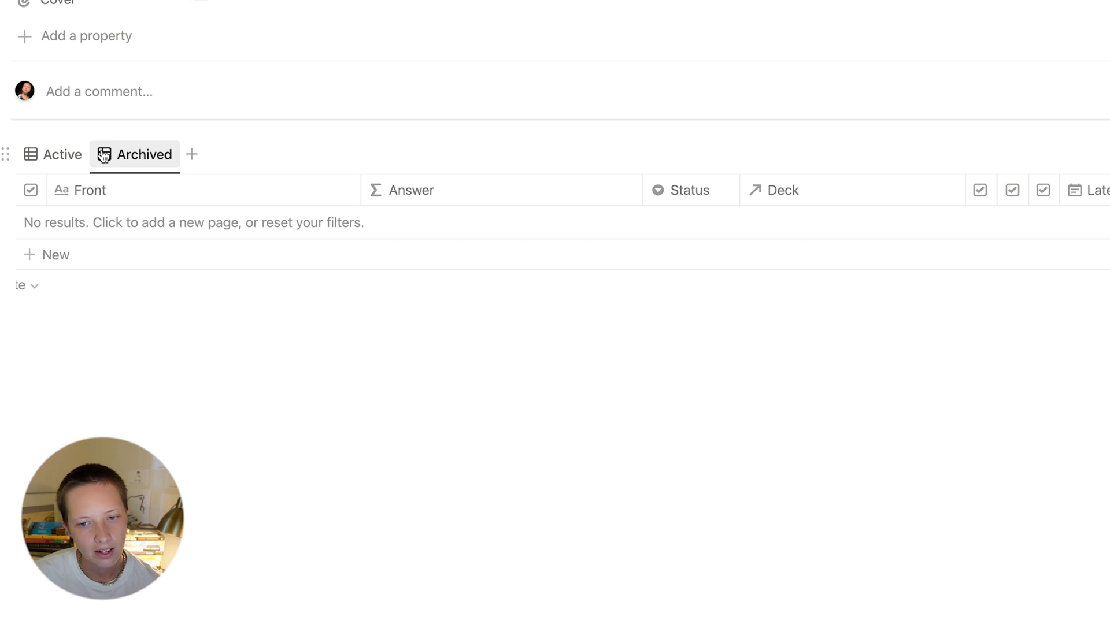
Add a Calendar view of the flashcards that places them by their Next Review date.
left_click(194, 160)
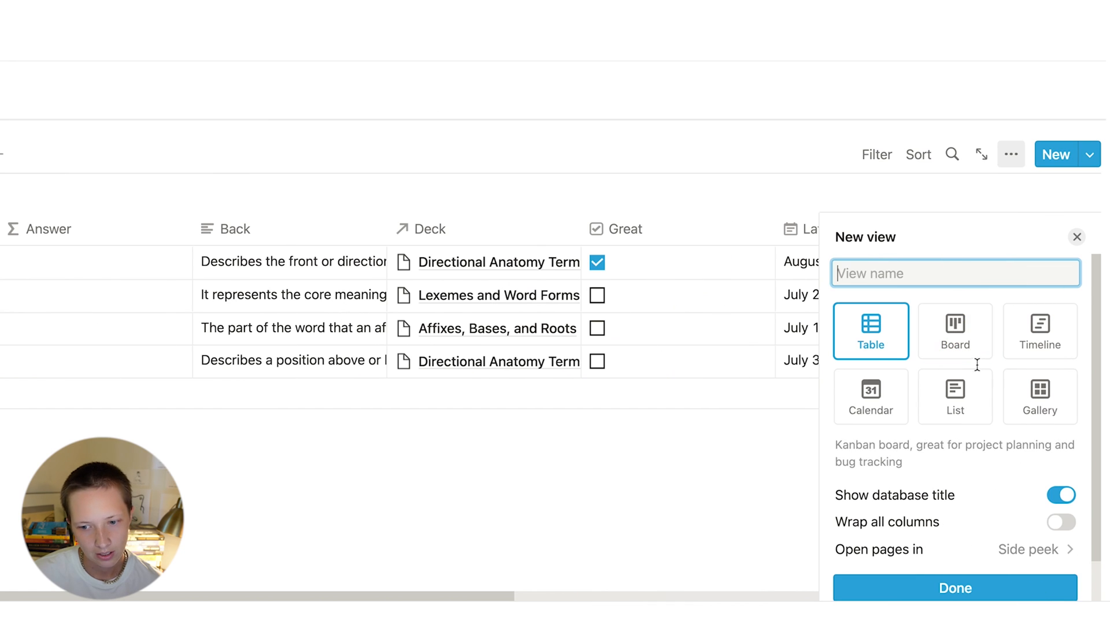
left_click(876, 403)
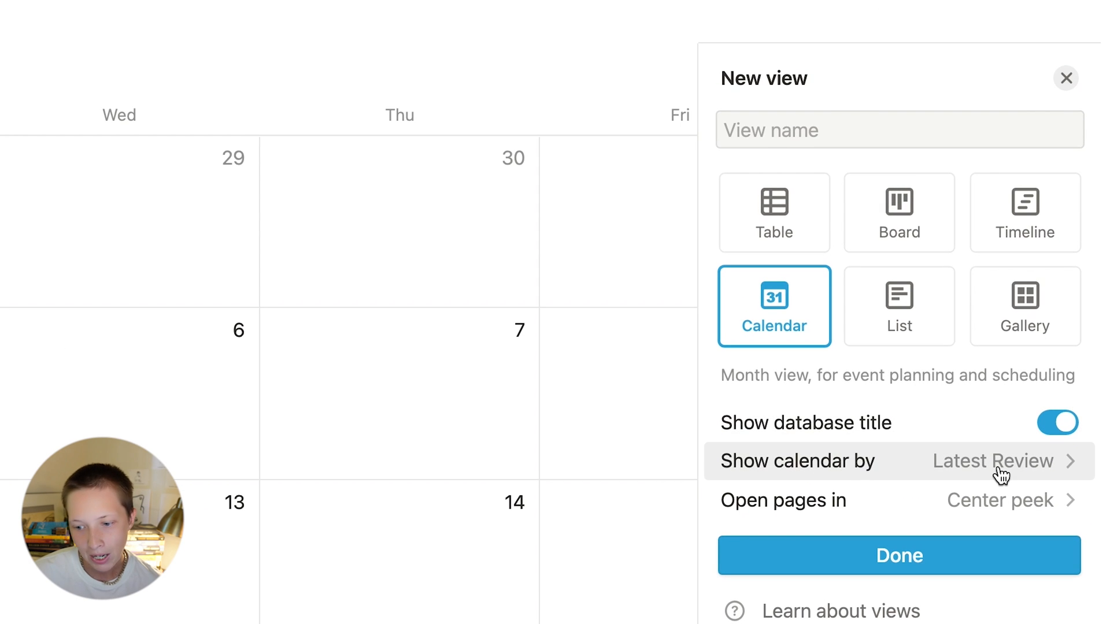
left_click(1001, 471)
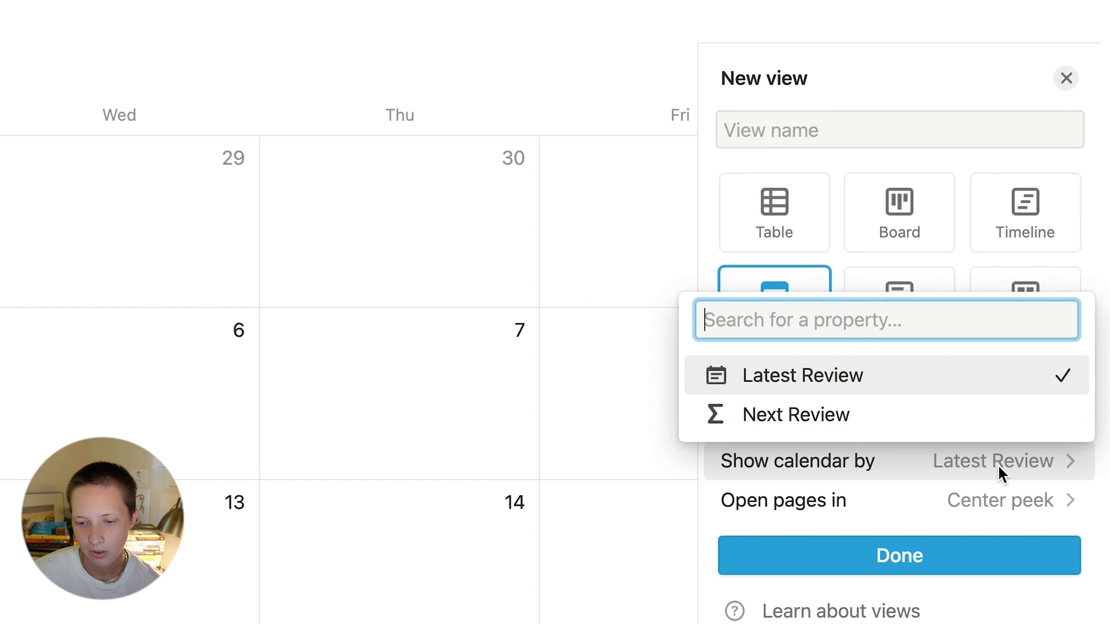
left_click(886, 433)
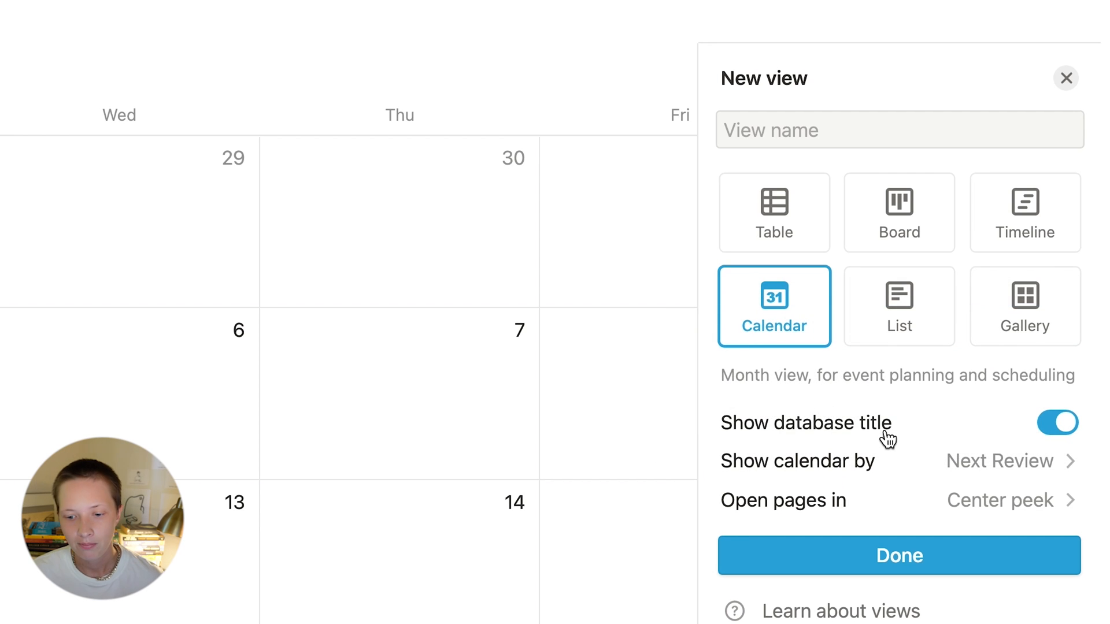
left_click(888, 562)
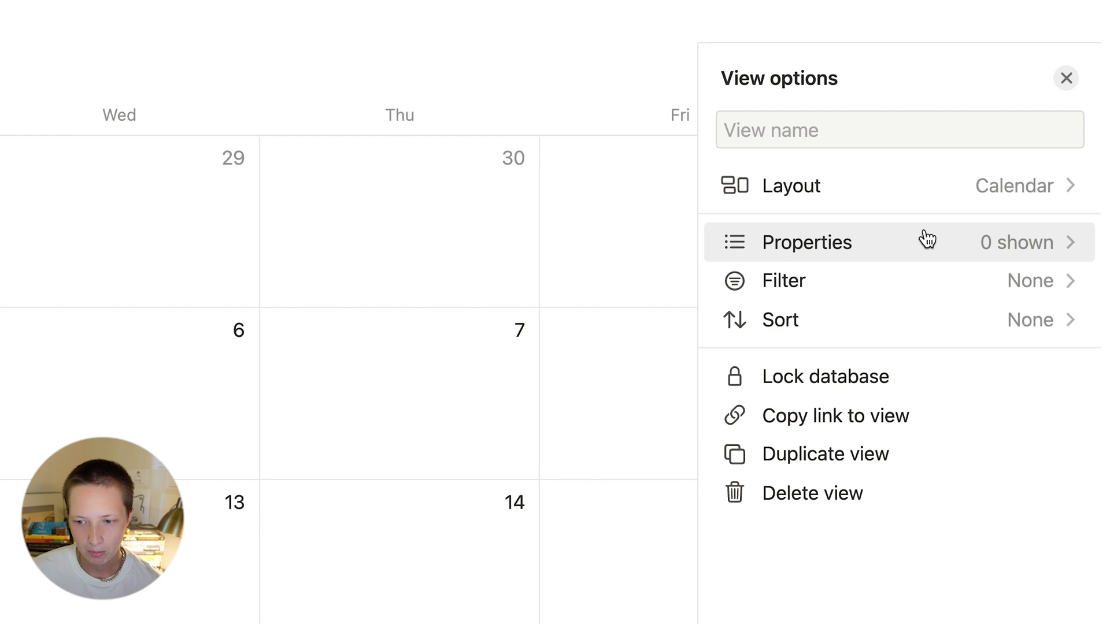
Show the Status property on the calendar's flashcard entries.
left_click(884, 242)
scroll(968, 353, "down", 3)
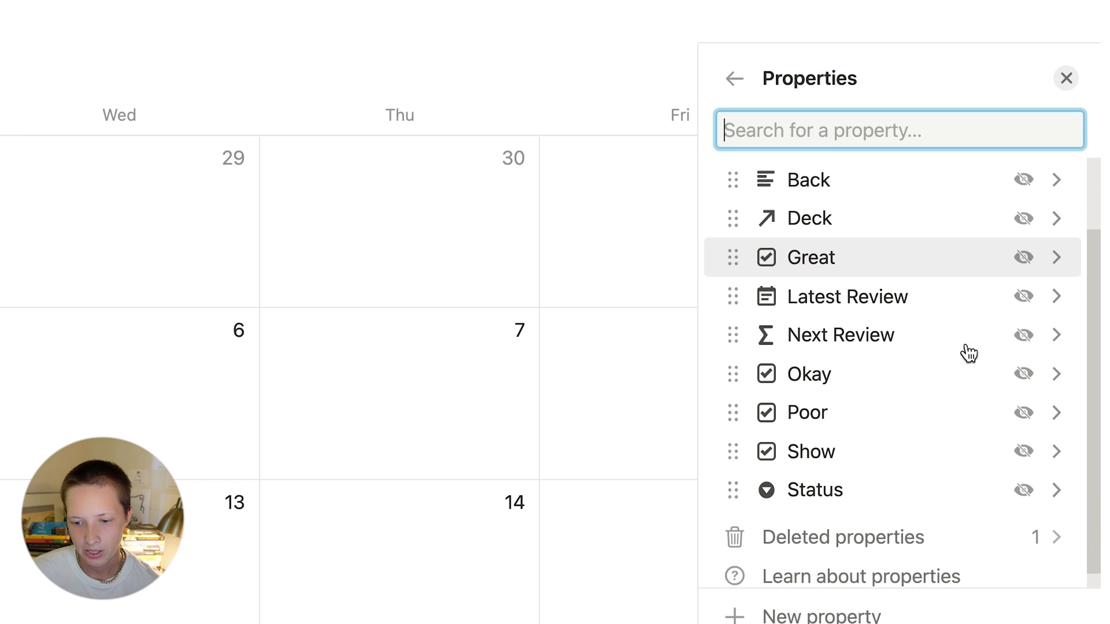
left_click(1029, 482)
scroll(1031, 486, "up", 3)
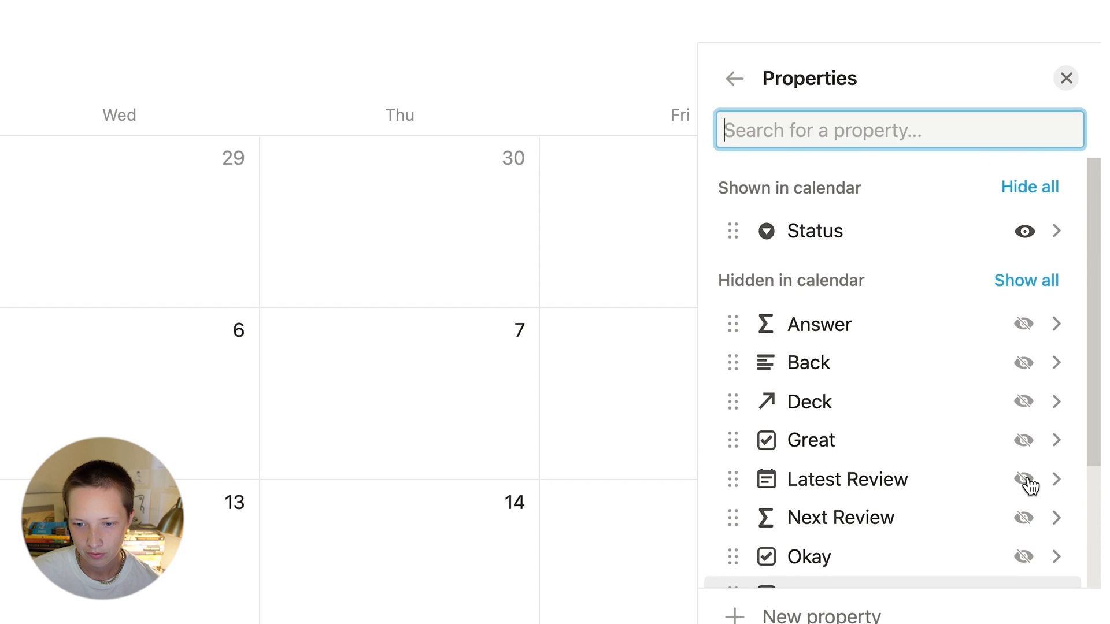
left_click(1067, 79)
scroll(272, 248, "down", 5)
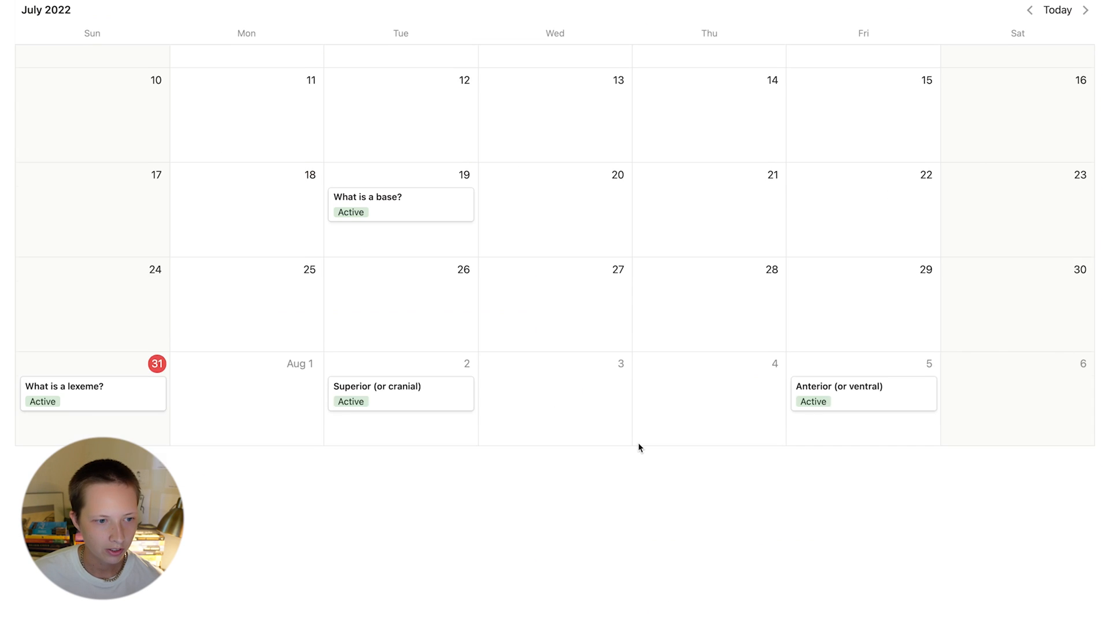
scroll(639, 448, "up", 3)
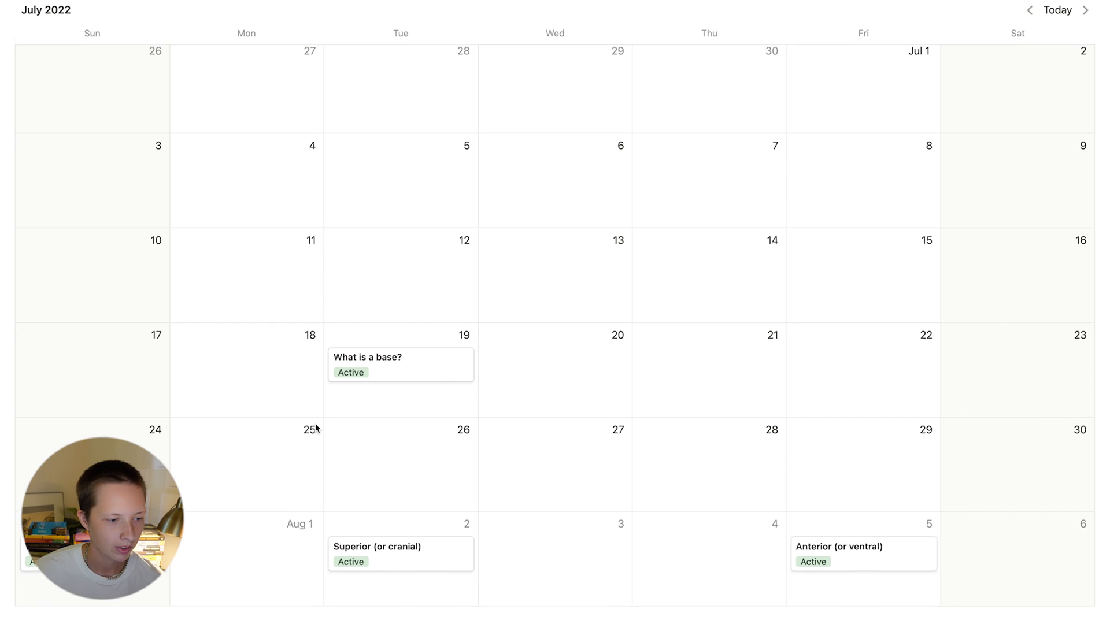
Hide the database title above the calendar and rename the calendar view as Next Review.
scroll(317, 423, "up", 6)
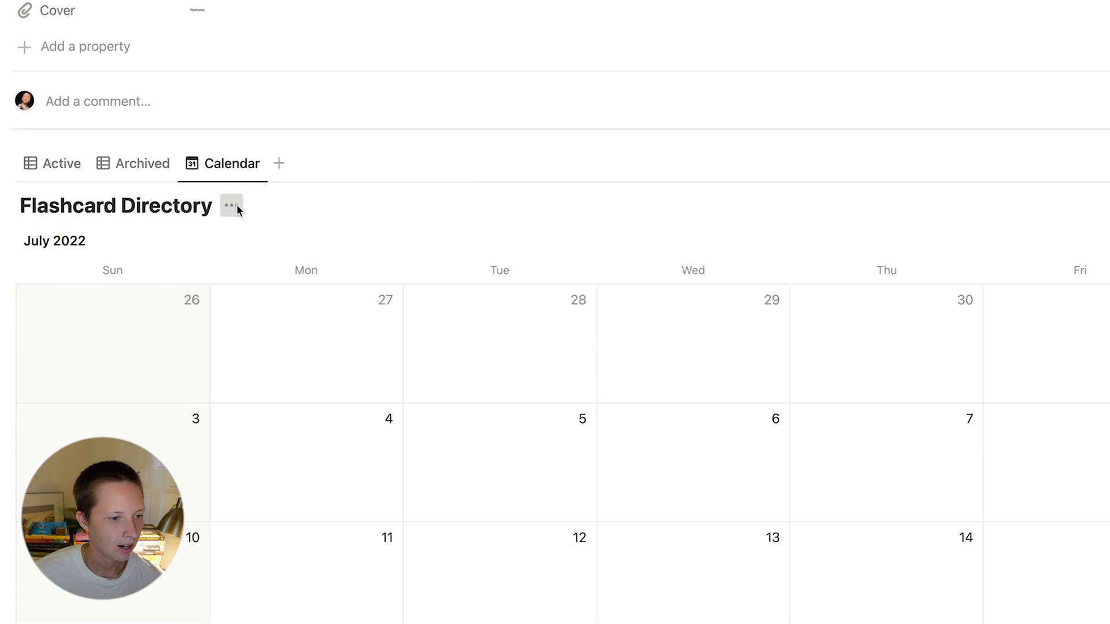
left_click(235, 207)
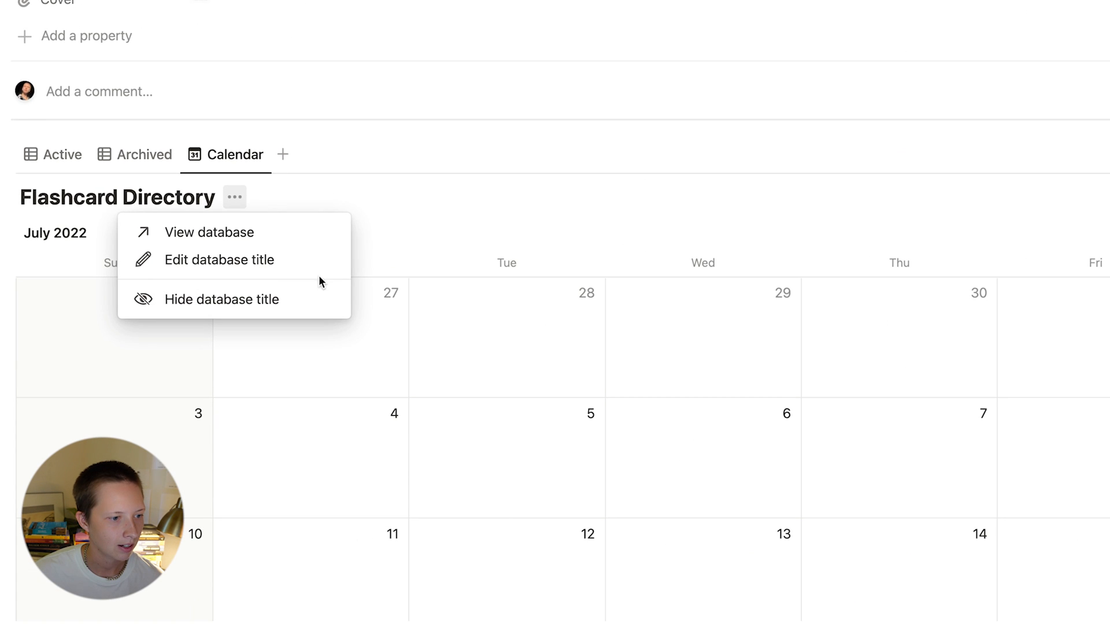
left_click(225, 307)
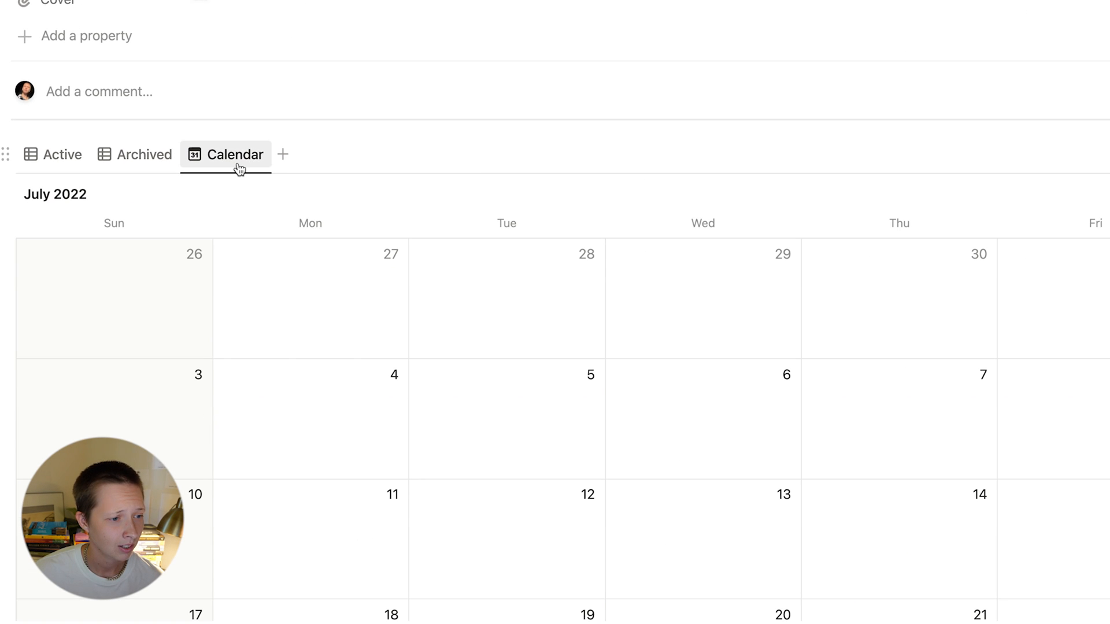
left_click(239, 166)
left_click(259, 198)
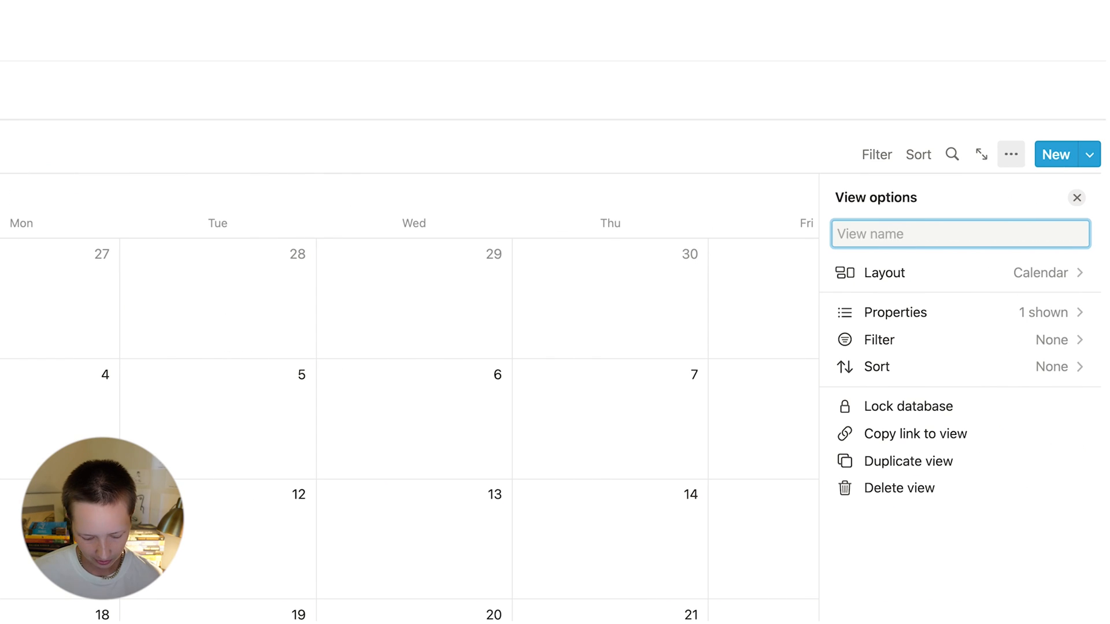
type("Next Revie")
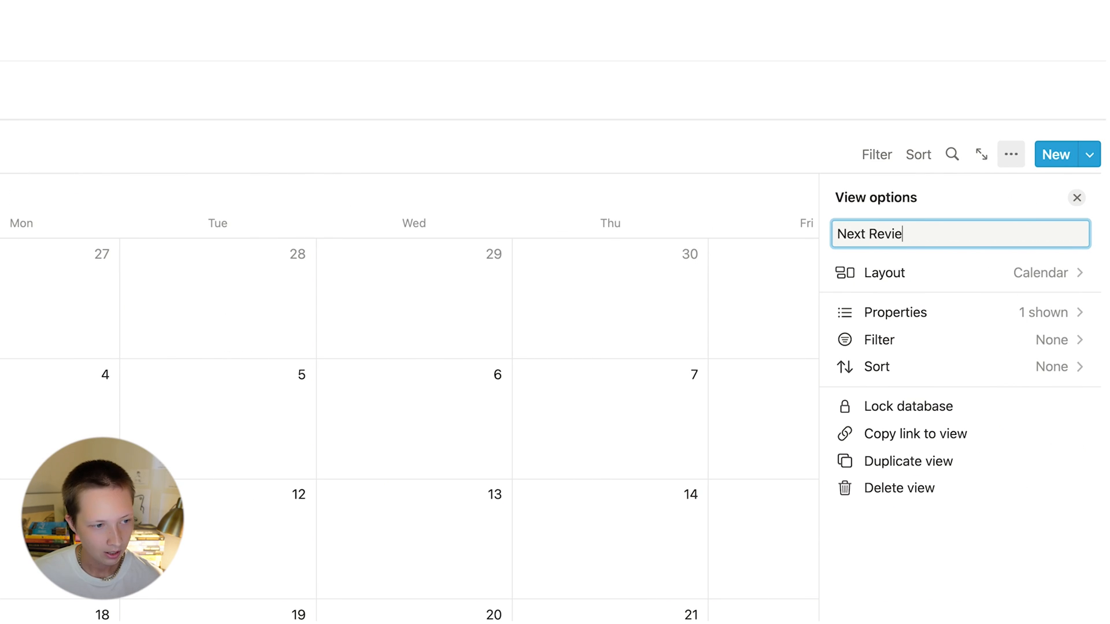
left_click(1076, 198)
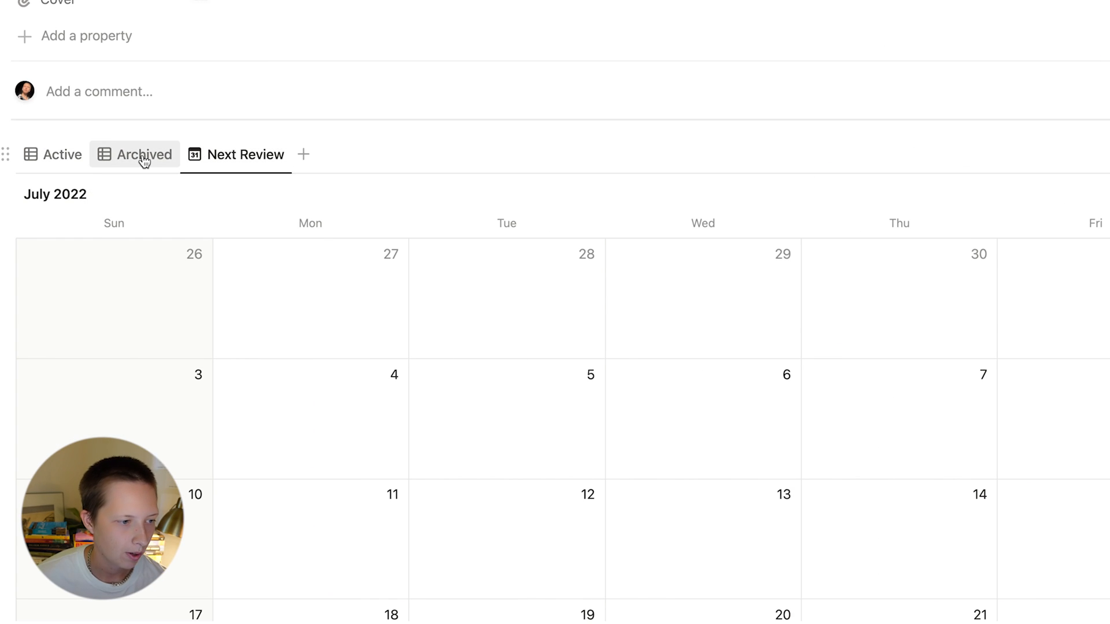
Duplicate the Active table view and name the copy Review Today.
left_click(144, 161)
left_click(51, 162)
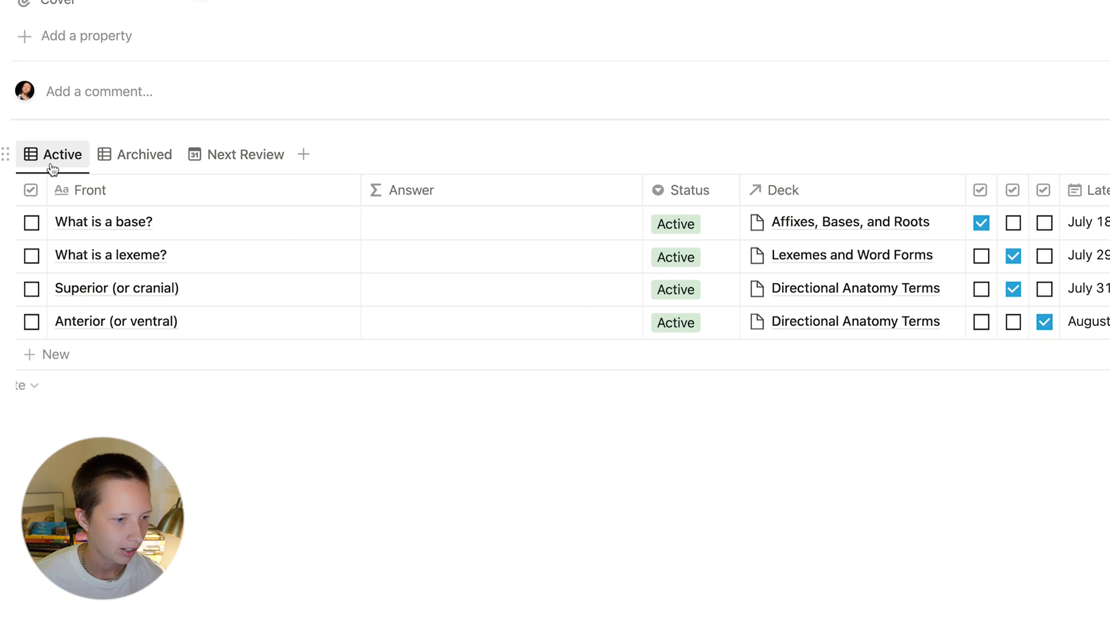
left_click(38, 159)
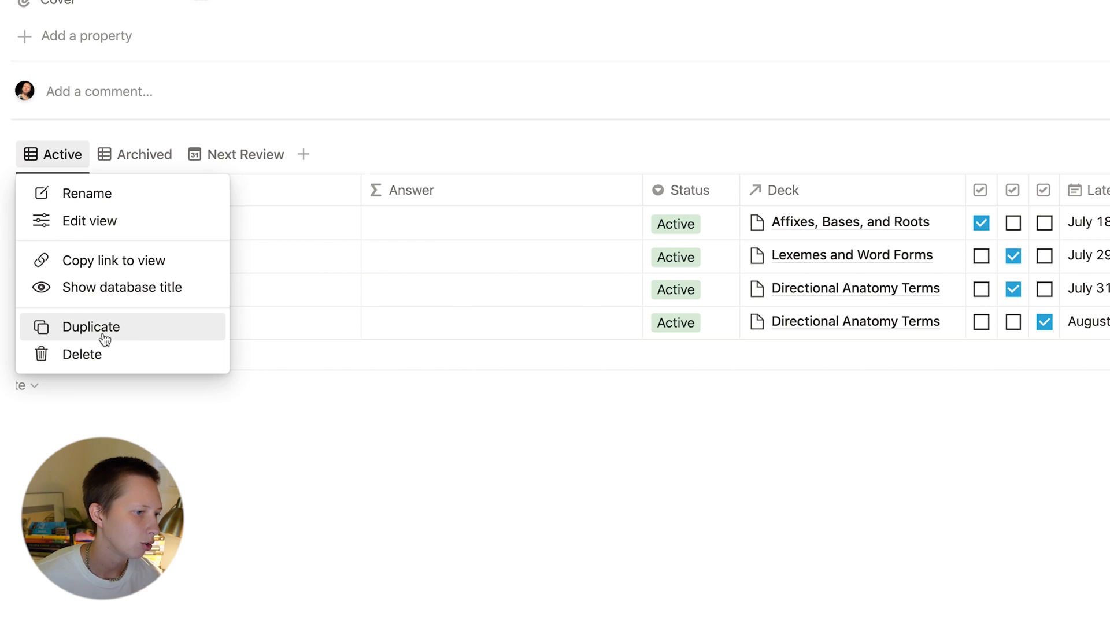
left_click(105, 340)
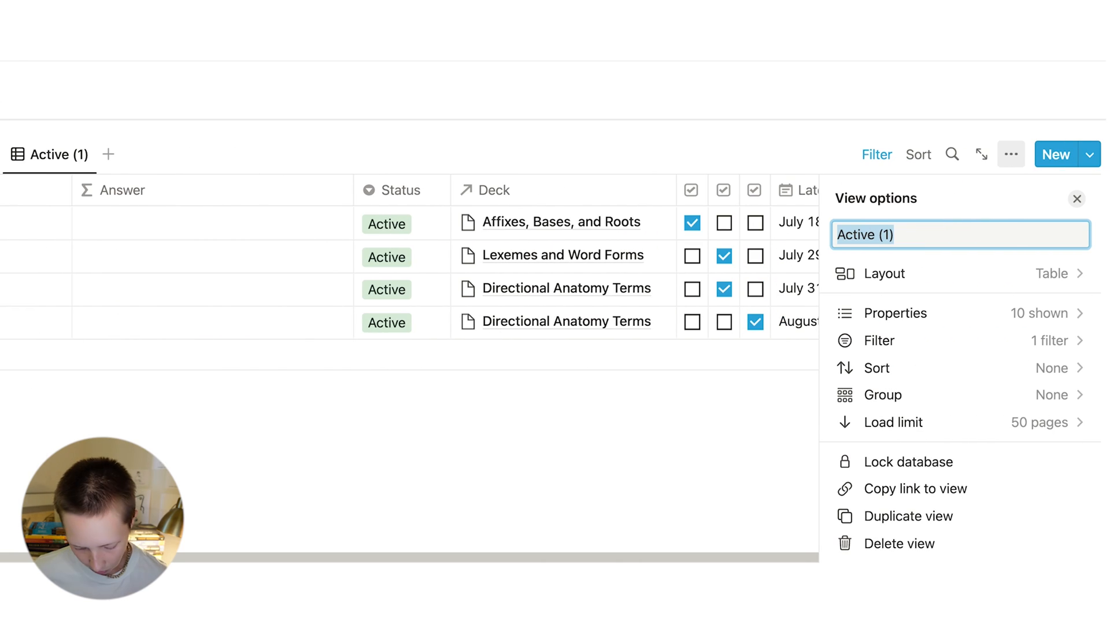
type("Review Today")
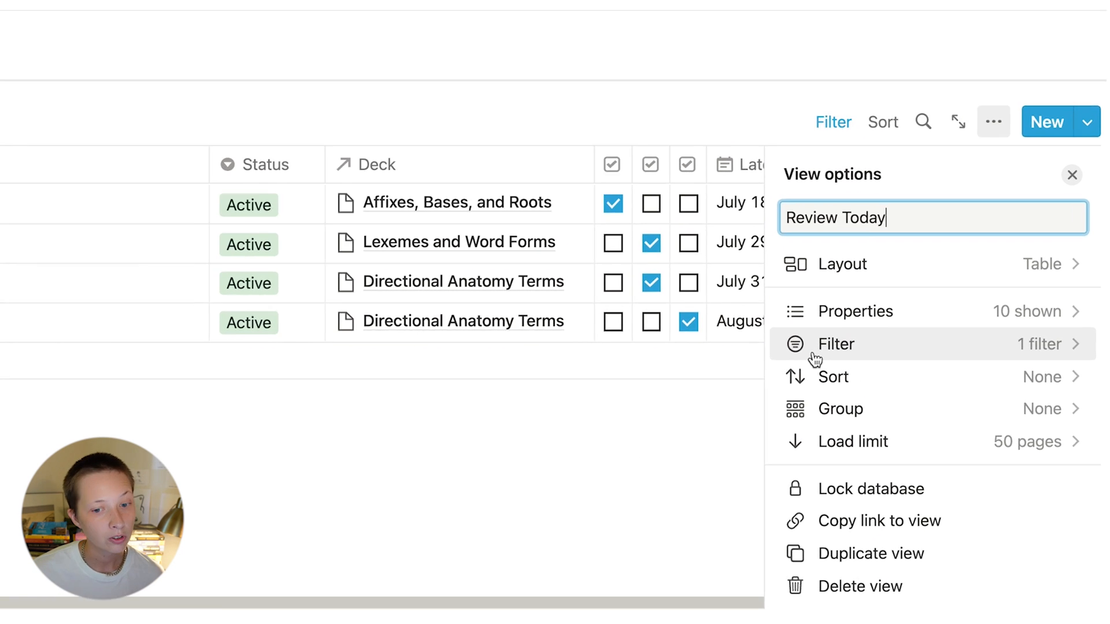
Add a filter to the Review Today view so that Next Review is Today.
left_click(815, 350)
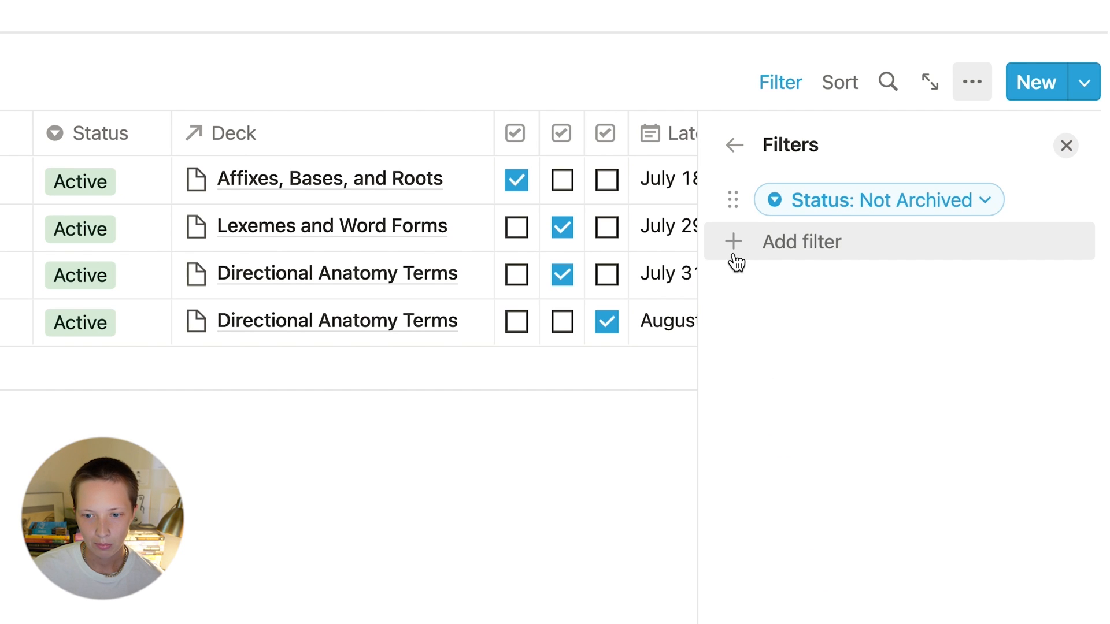
left_click(801, 253)
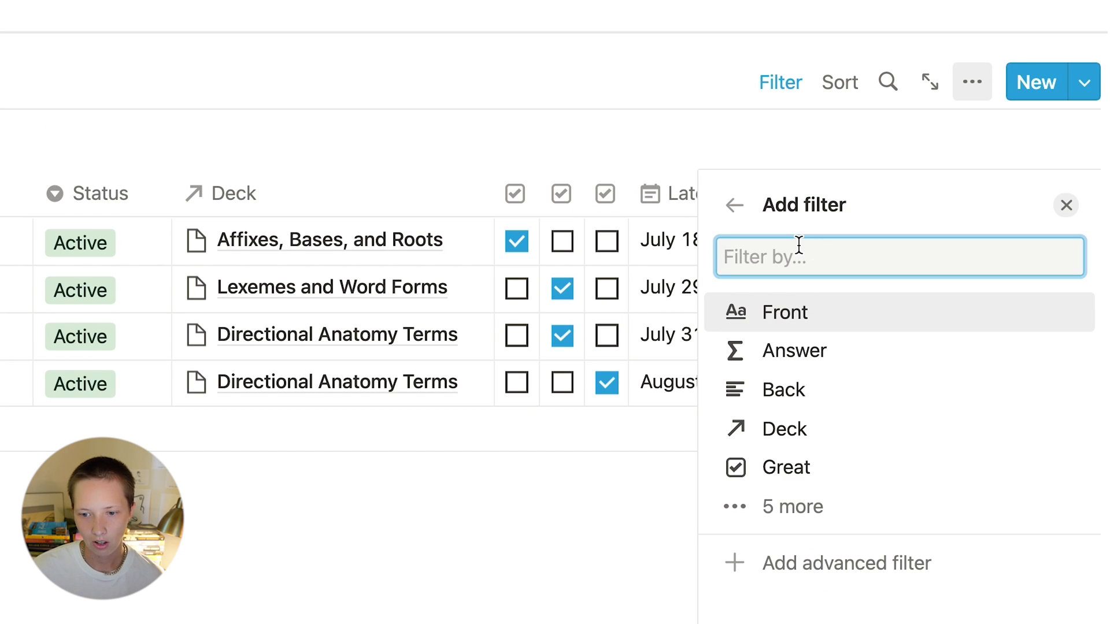
left_click(784, 514)
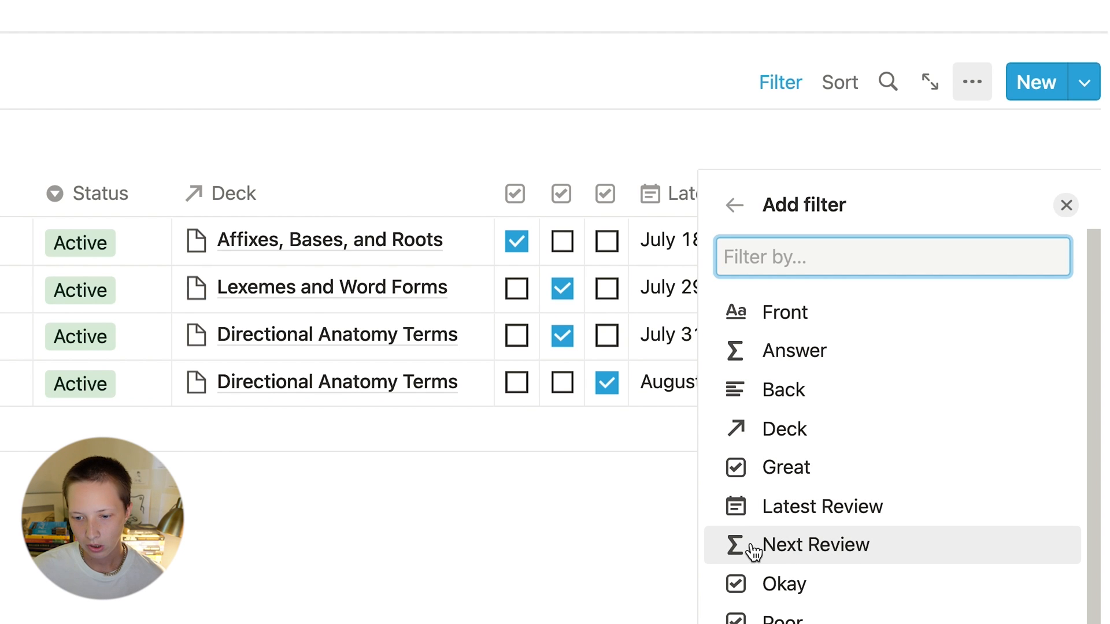
left_click(845, 558)
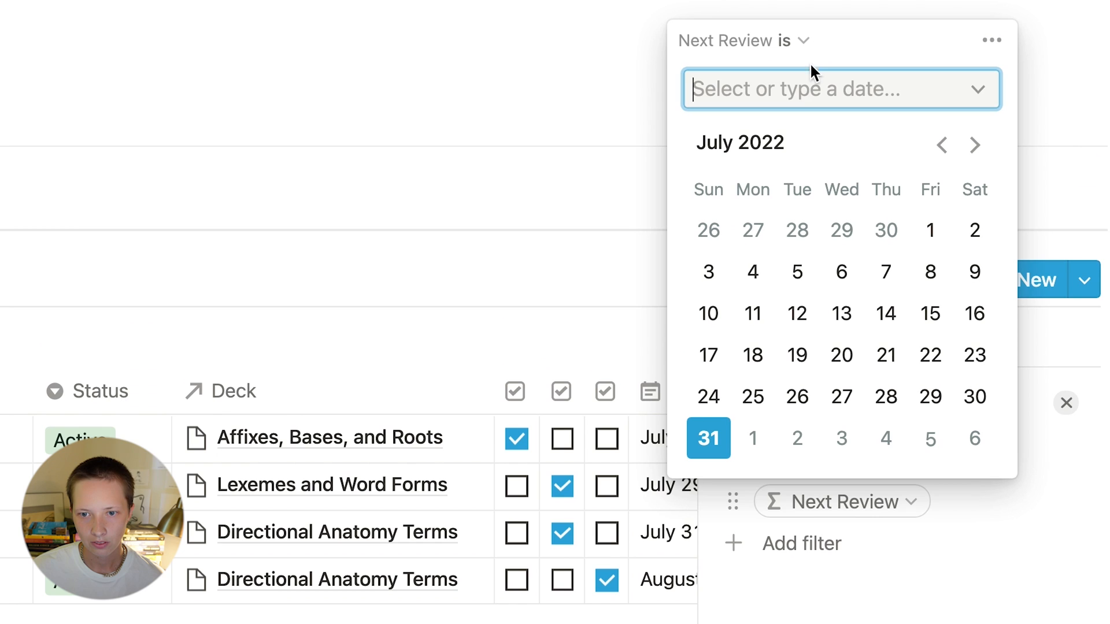
left_click(983, 89)
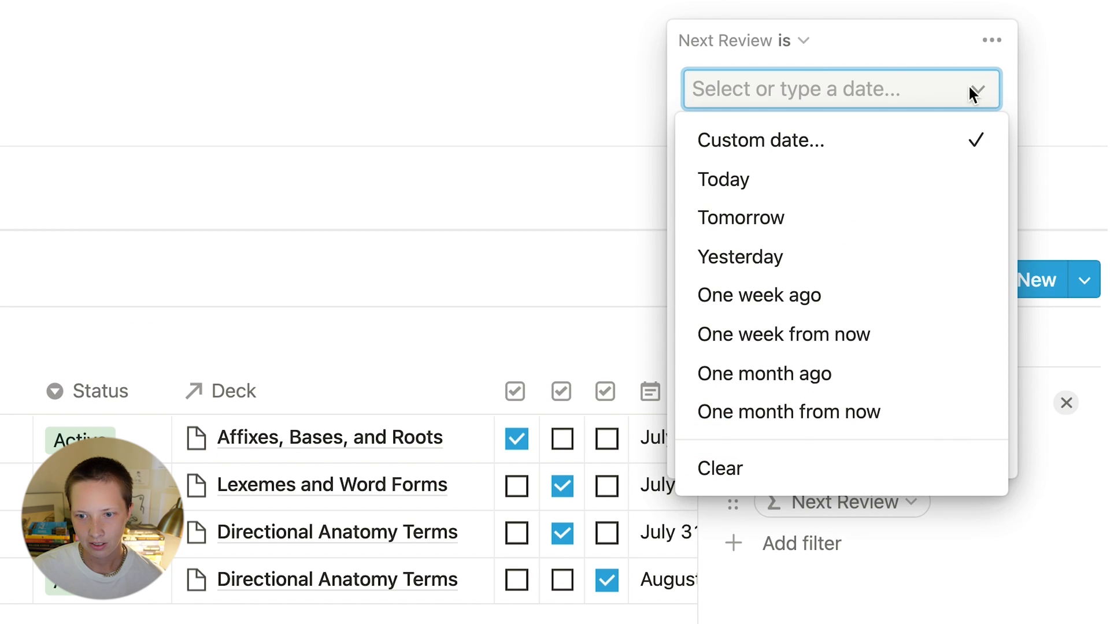
left_click(731, 180)
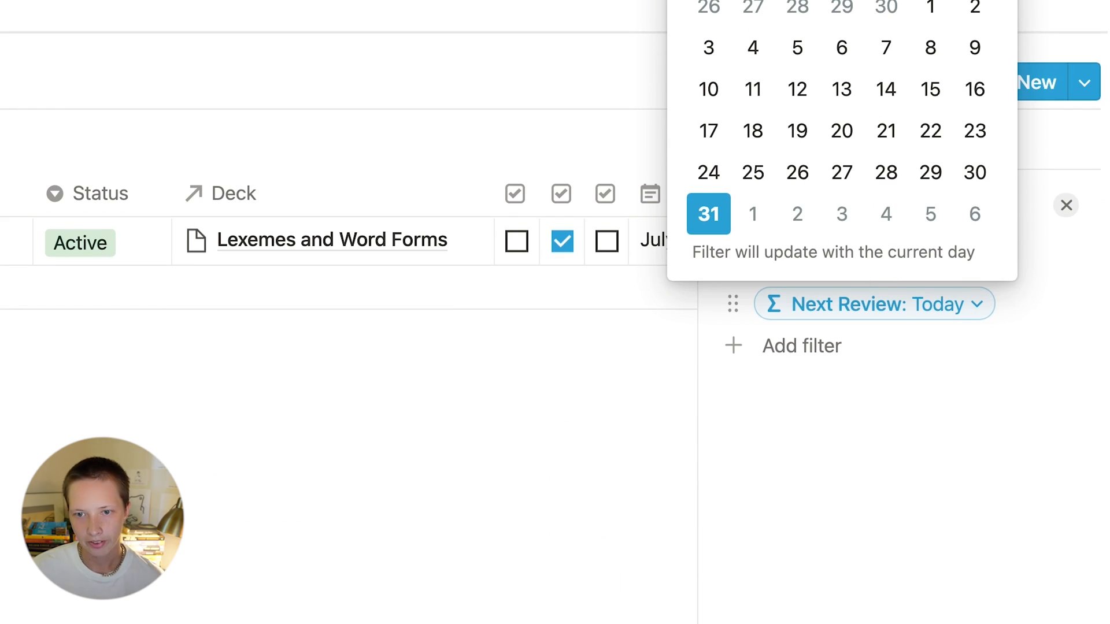
left_click(1067, 206)
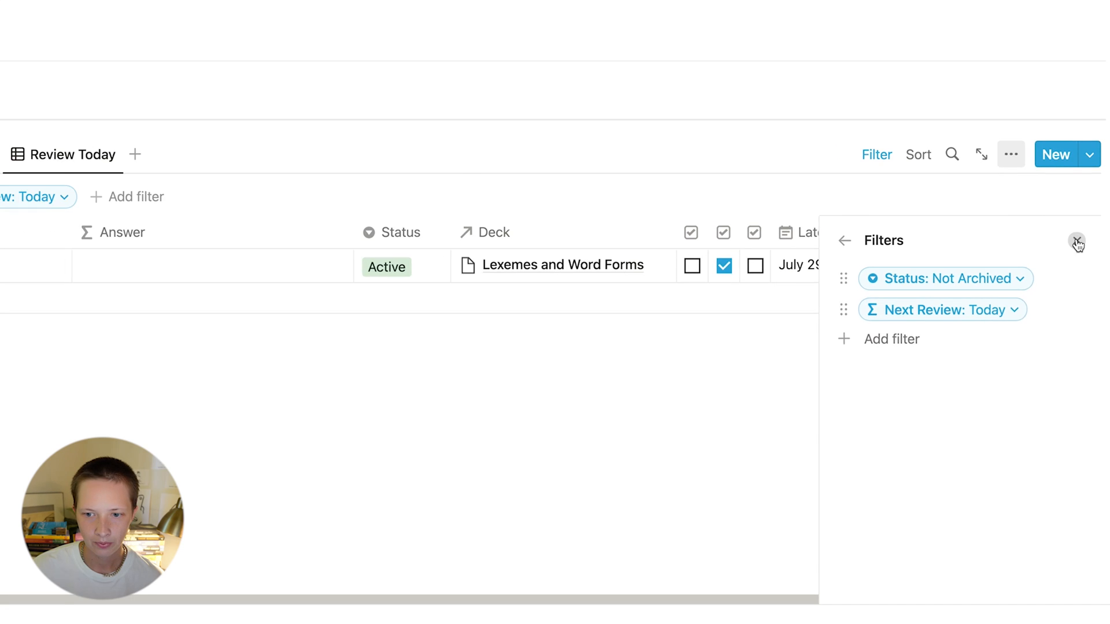
left_click(1077, 243)
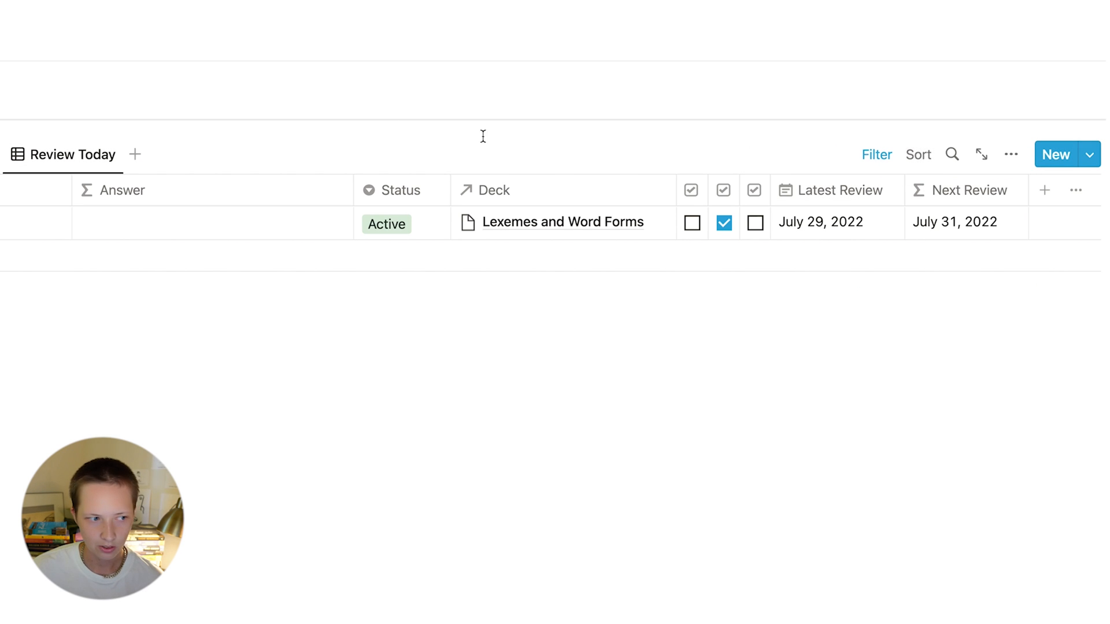
left_click(913, 167)
left_click(840, 373)
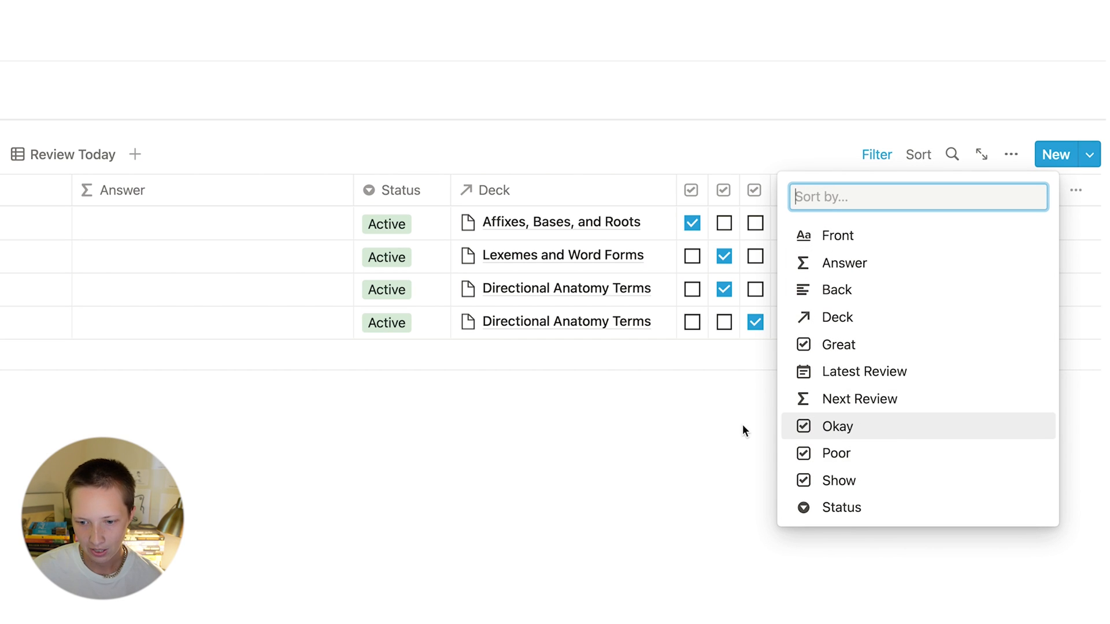
left_click(373, 442)
left_click(69, 152)
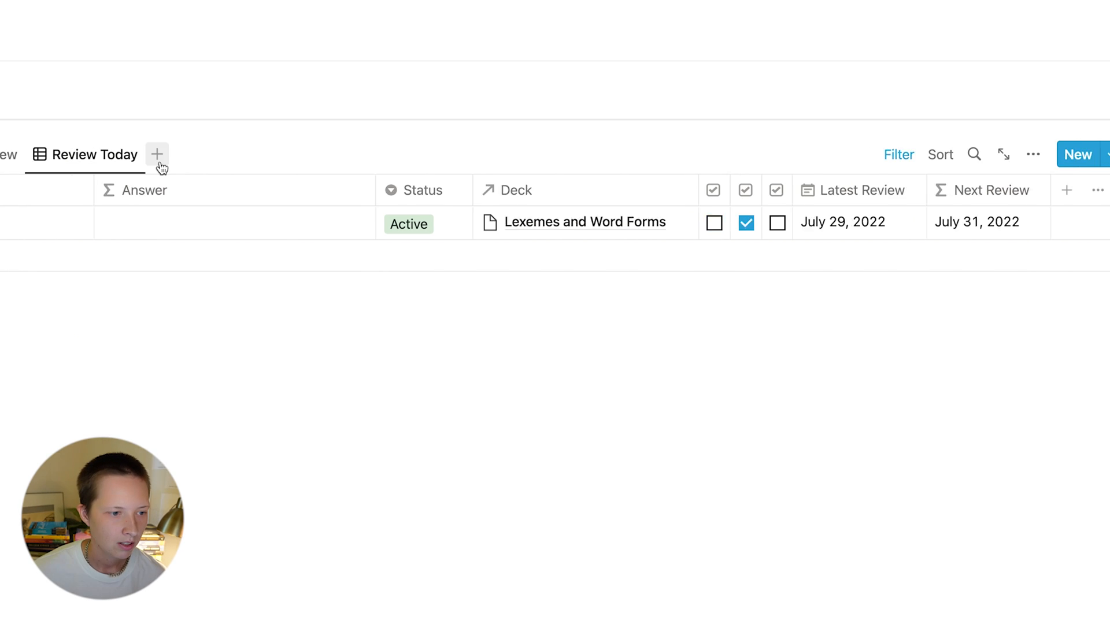
Duplicate the Review Today view and name the copy By Decks.
left_click(222, 160)
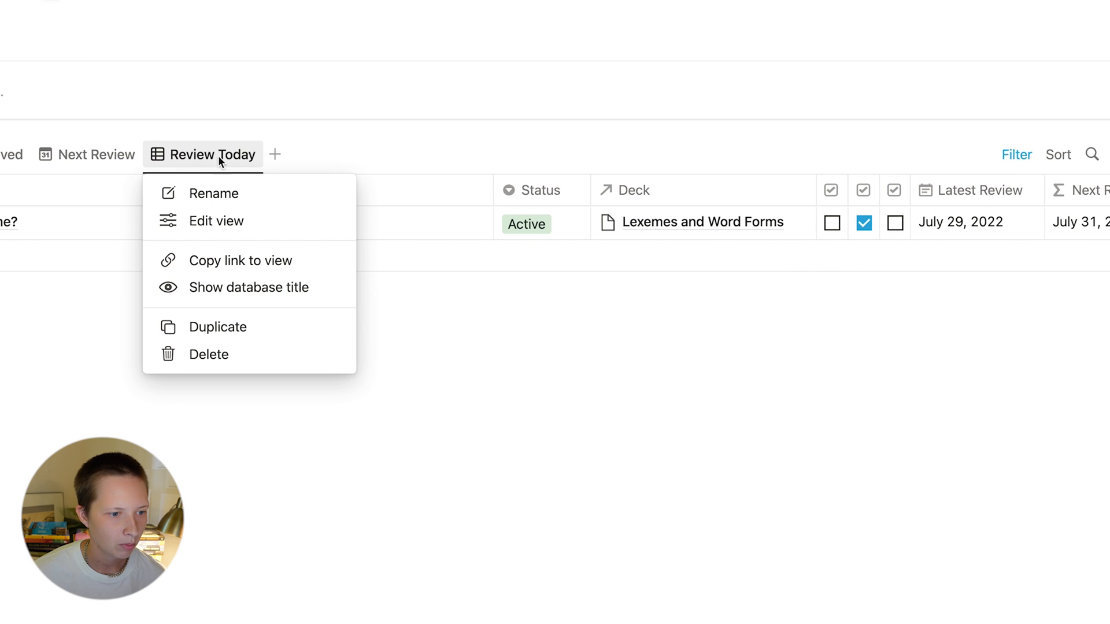
left_click(195, 328)
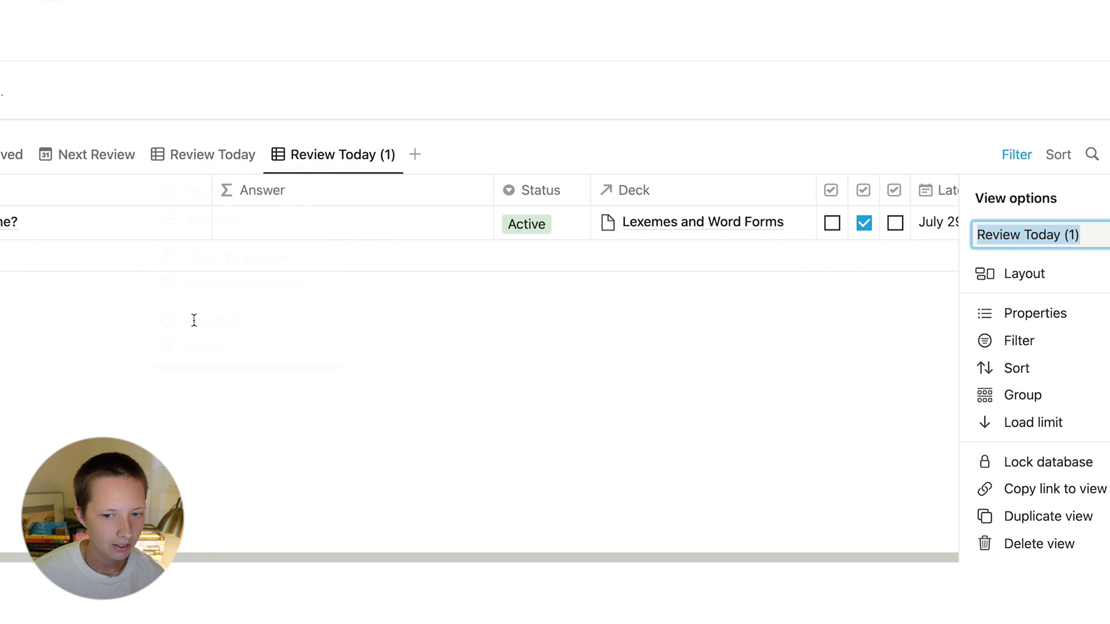
type("By Decks")
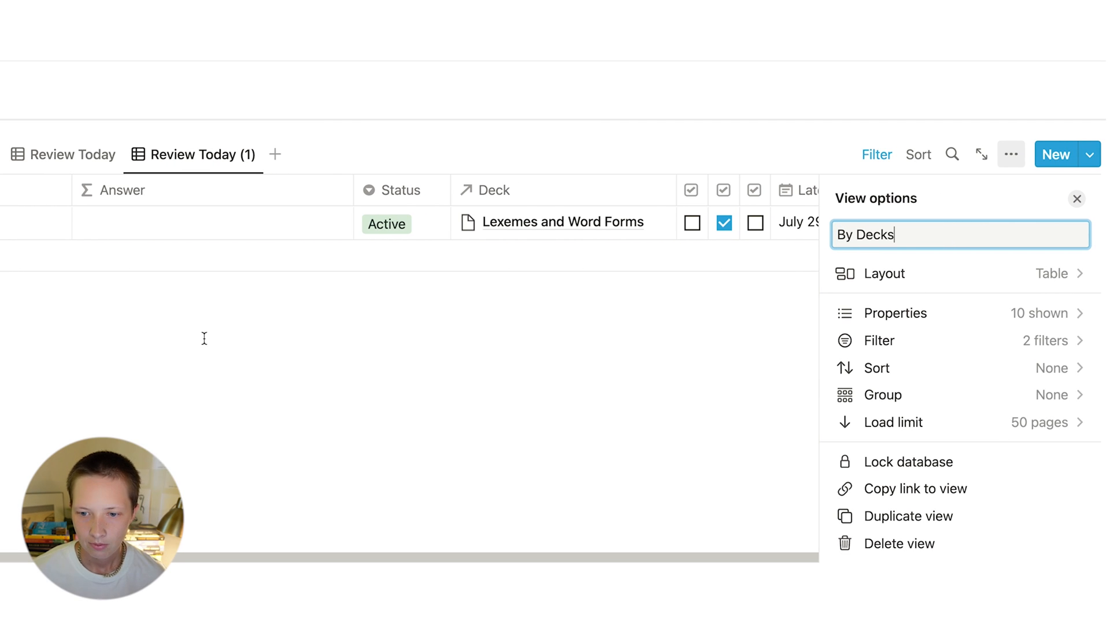
Delete the Next Review filter from the By Decks view.
left_click(914, 341)
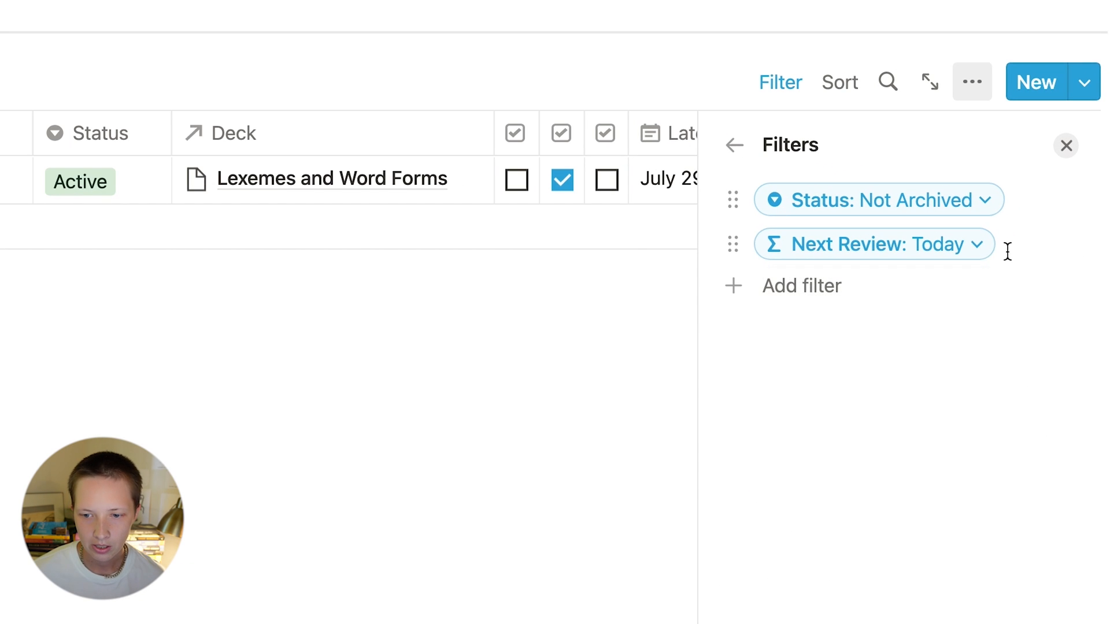
left_click(985, 248)
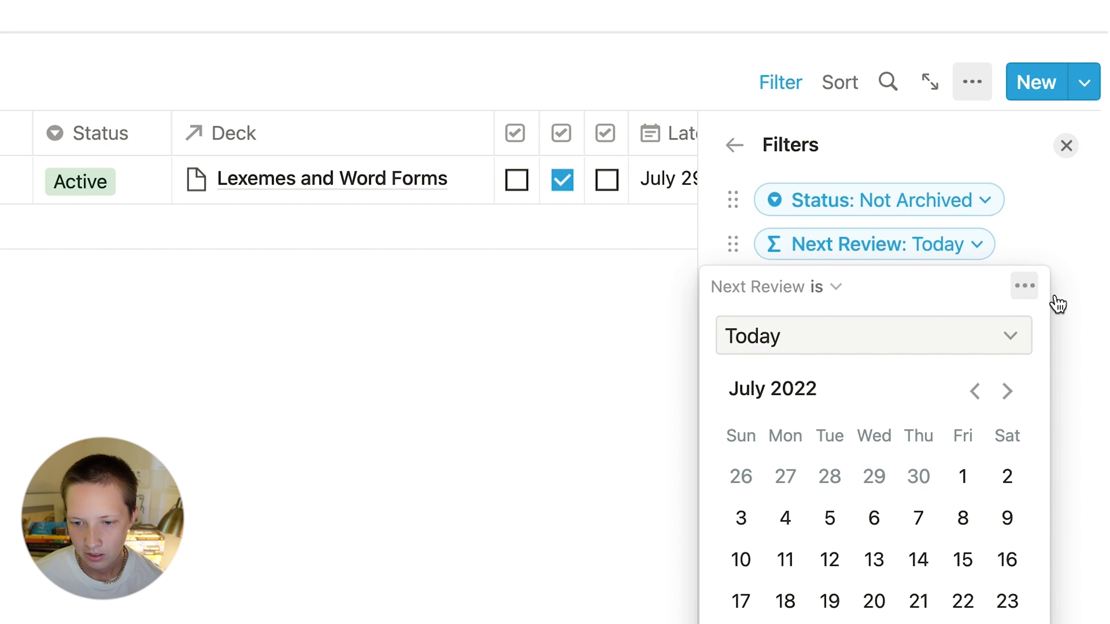
left_click(1027, 289)
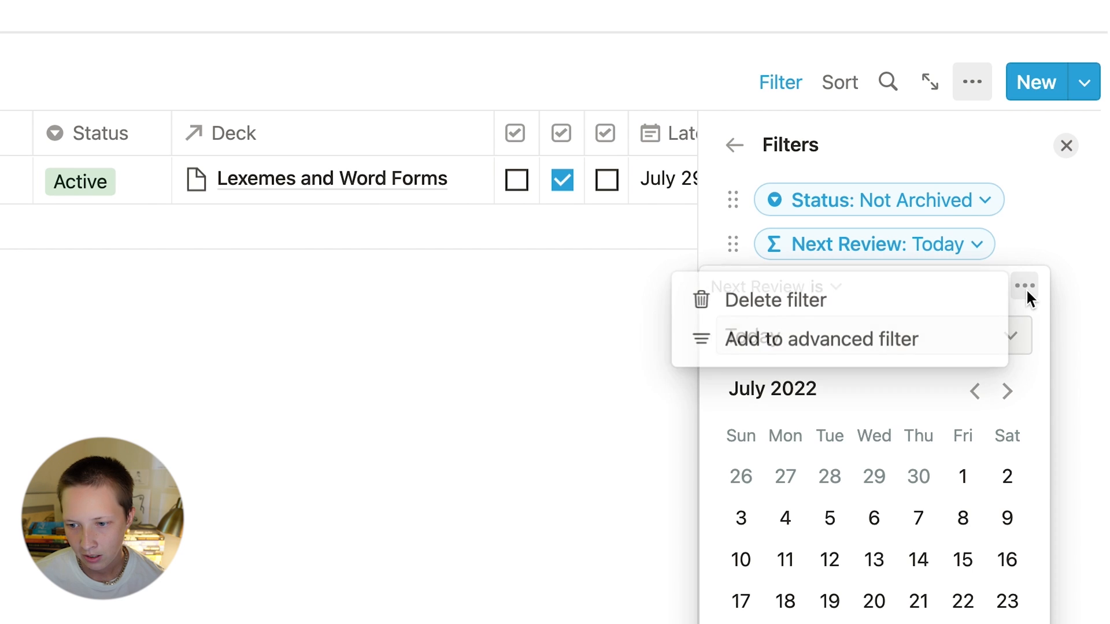
left_click(820, 299)
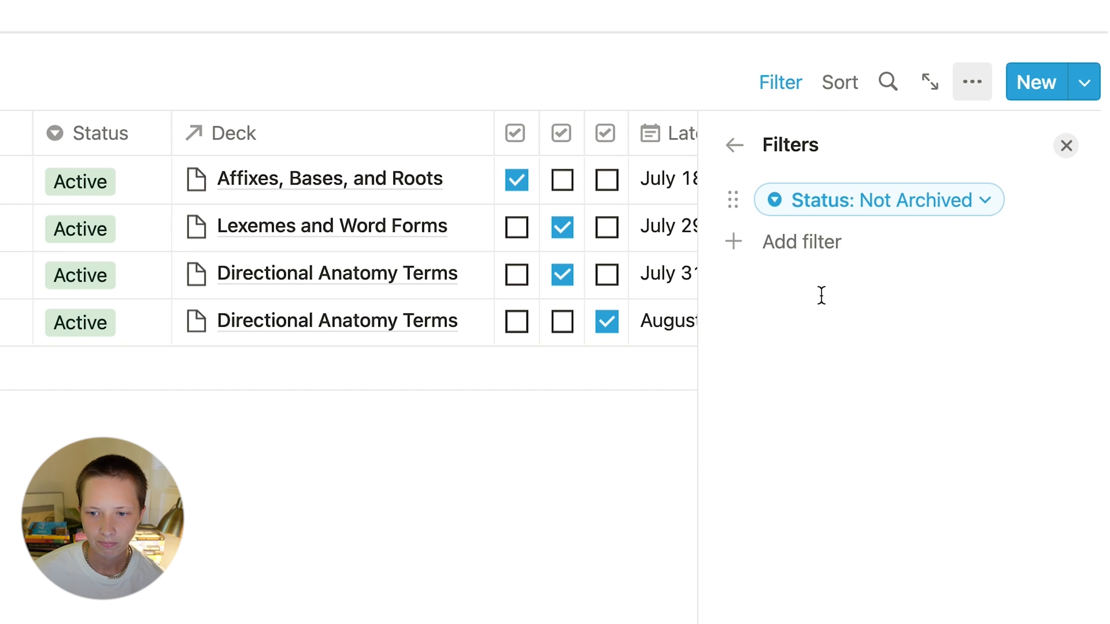
left_click(737, 145)
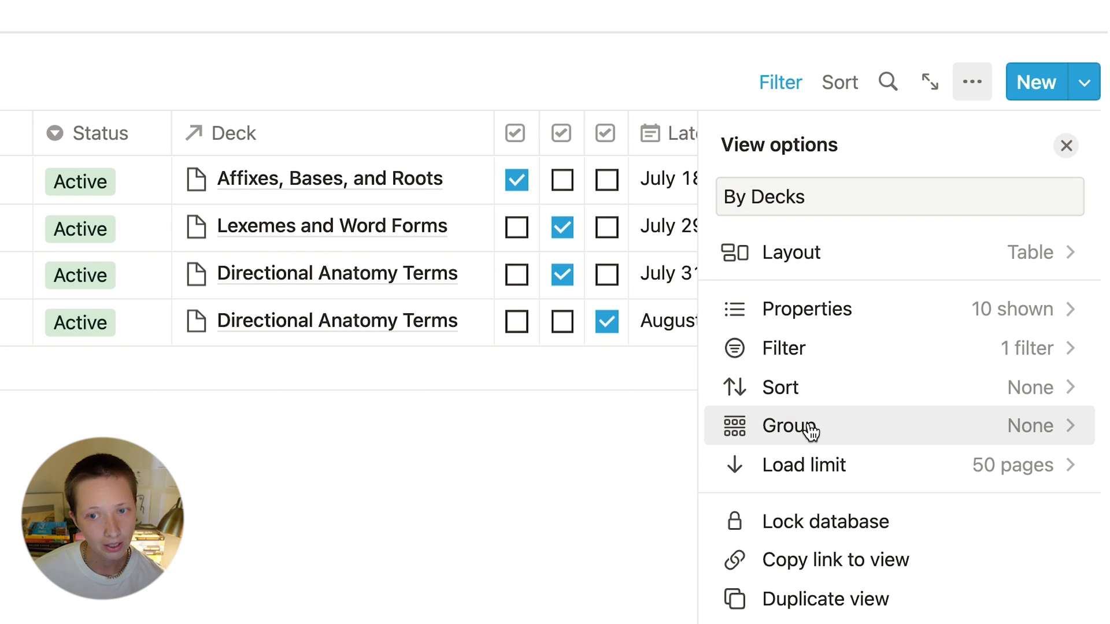
Group the By Decks view by Deck and hide empty groups.
left_click(833, 432)
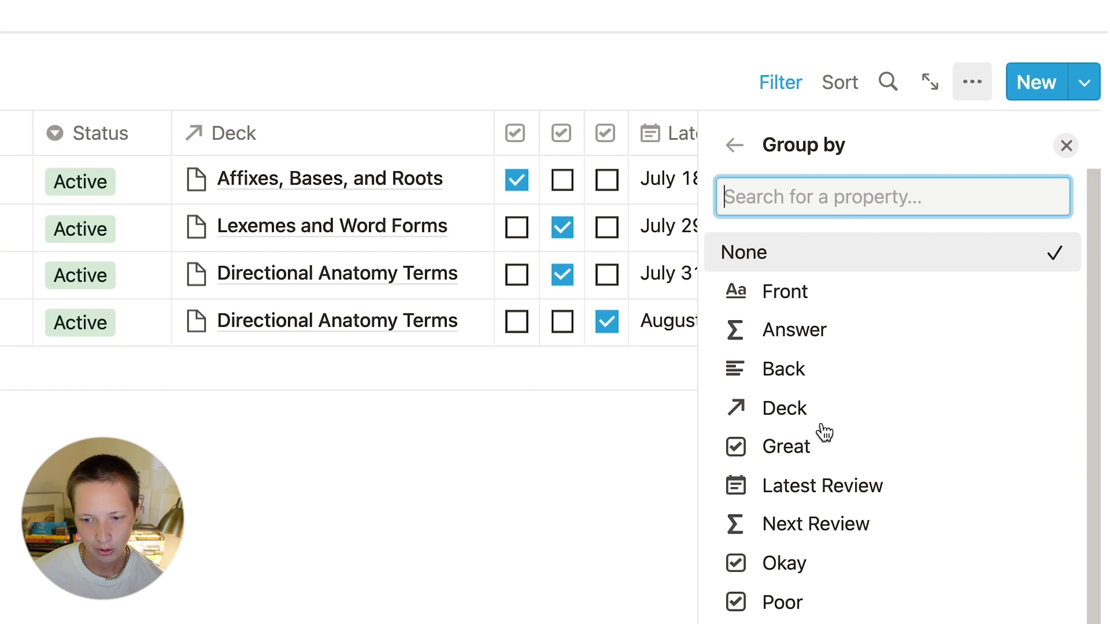
left_click(812, 410)
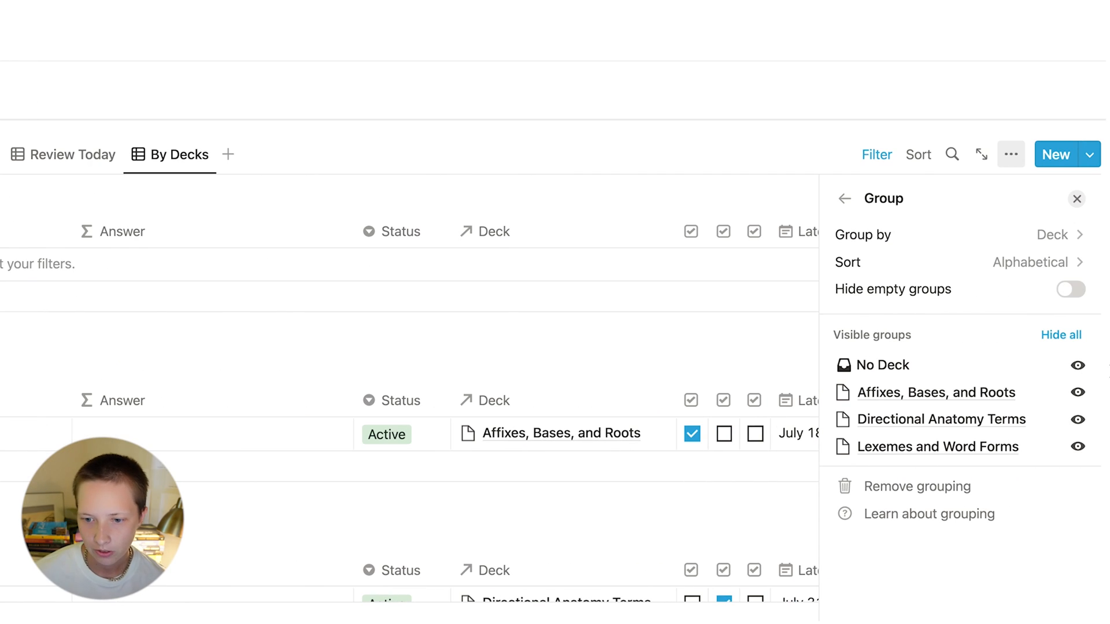
left_click(1072, 290)
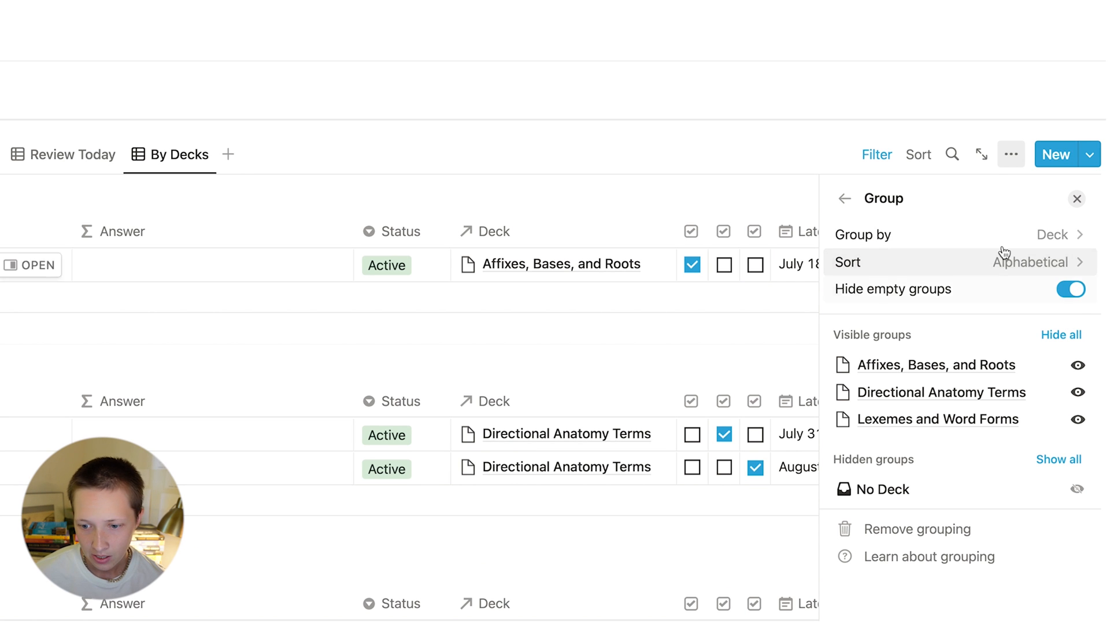
left_click(1067, 263)
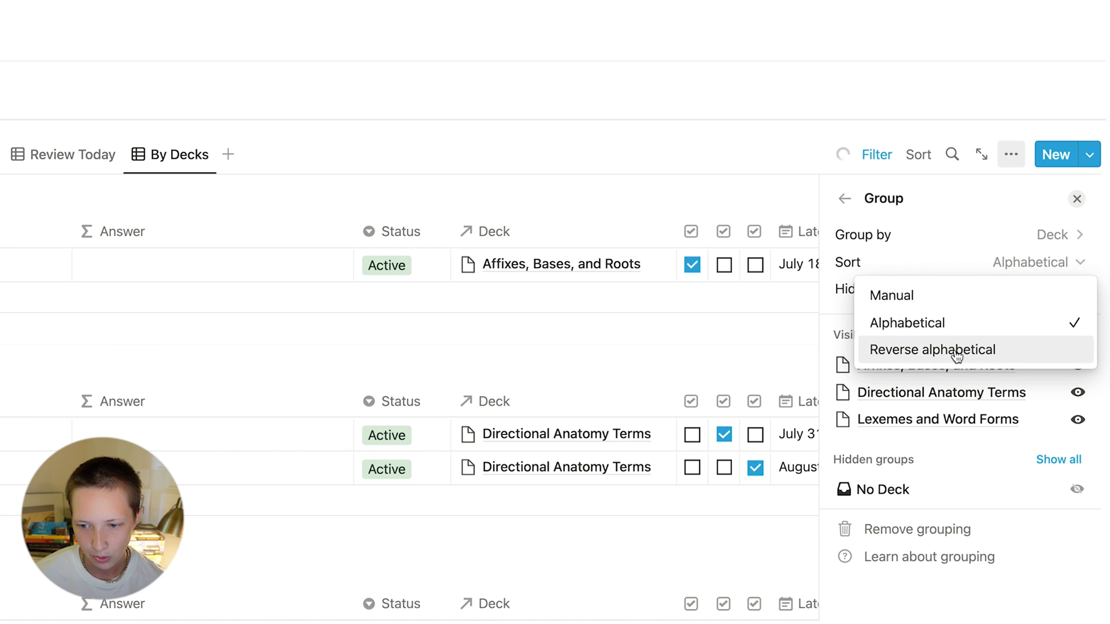
key("Escape")
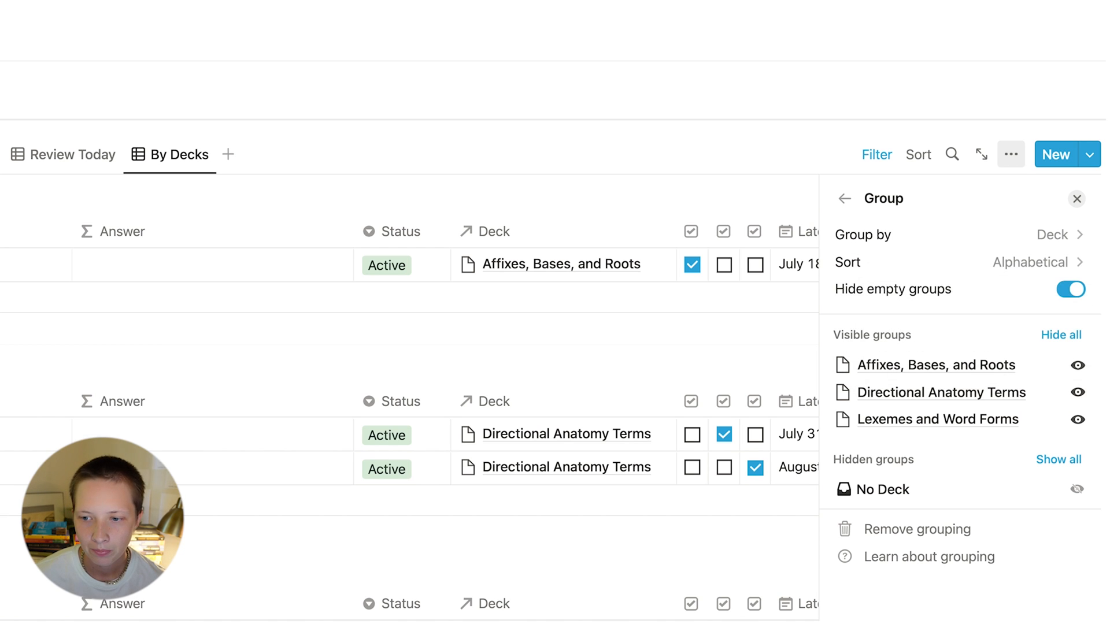
left_click(1076, 199)
Collapse the Affixes, Bases, and Roots, Directional Anatomy Terms, and Lexemes and Word Forms groups.
scroll(142, 244, "down", 5)
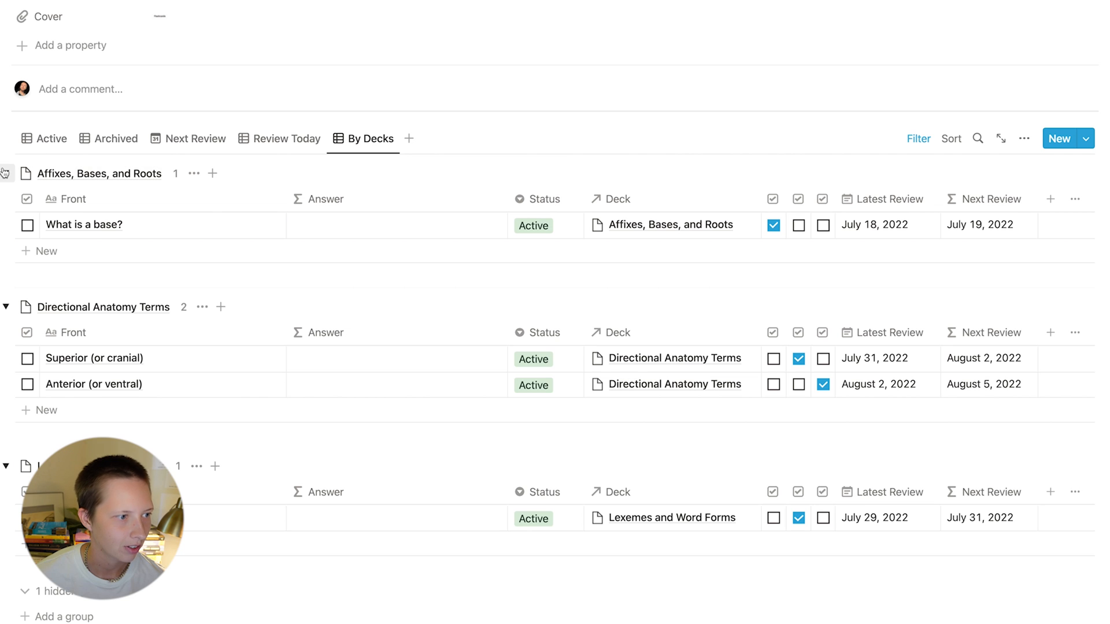
left_click(5, 173)
left_click(5, 211)
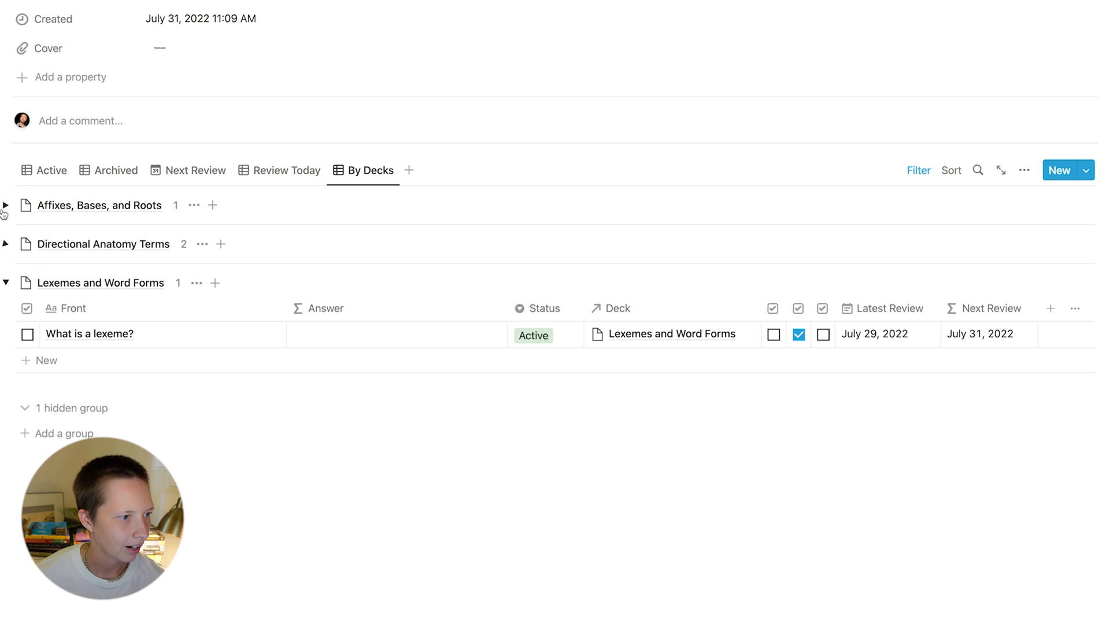
left_click(5, 284)
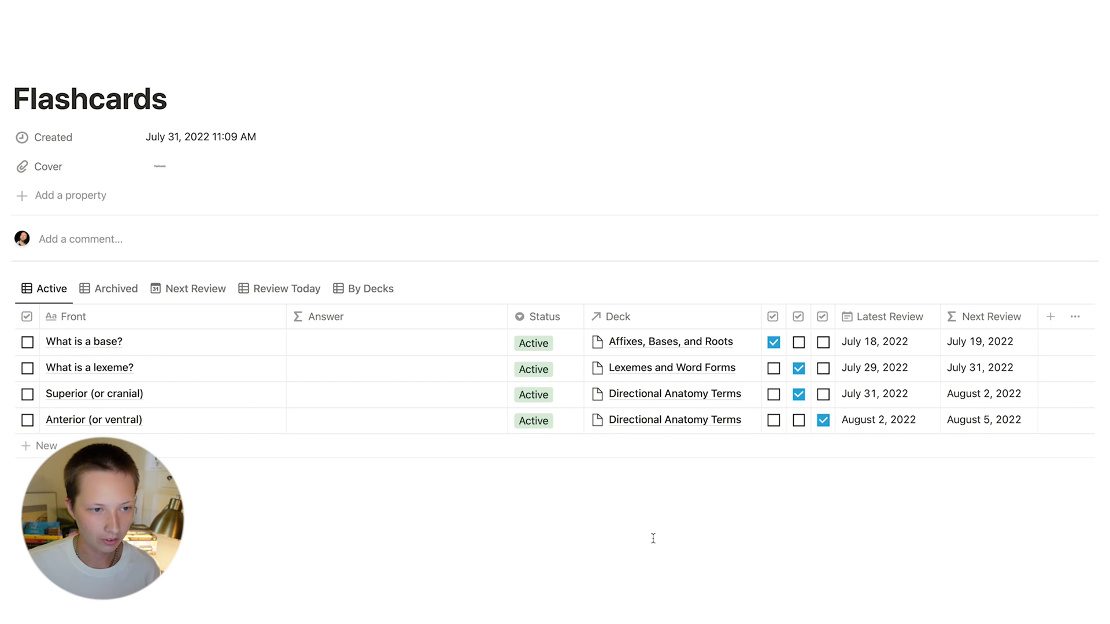
Open the Decks page from the Page Directory as a full page and show its Directory view.
key("super+shift+u")
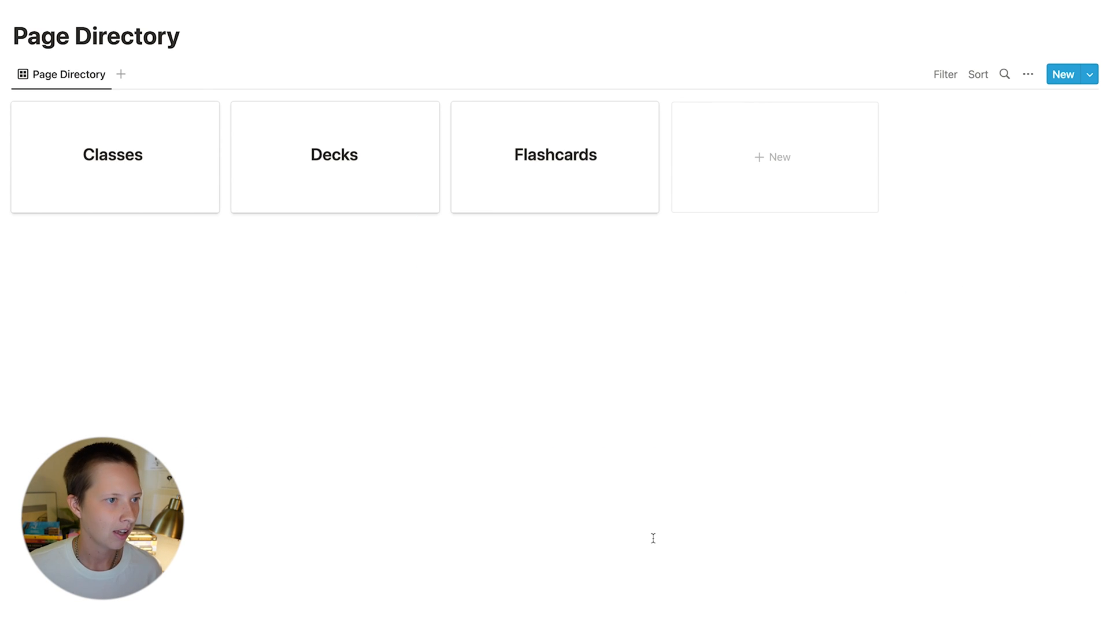
left_click(329, 201)
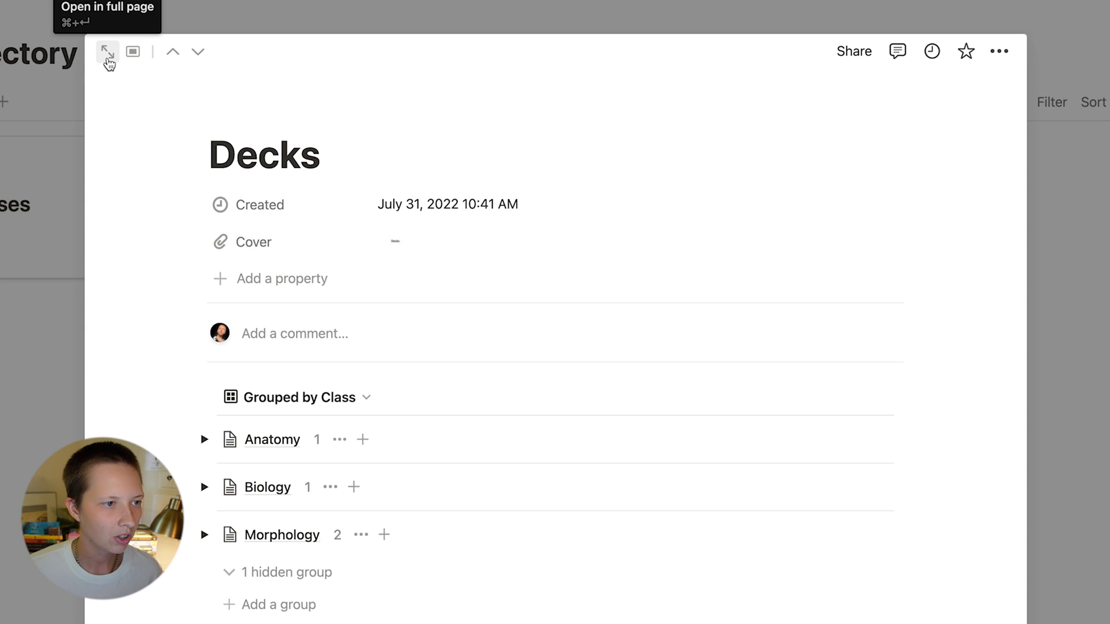
left_click(107, 53)
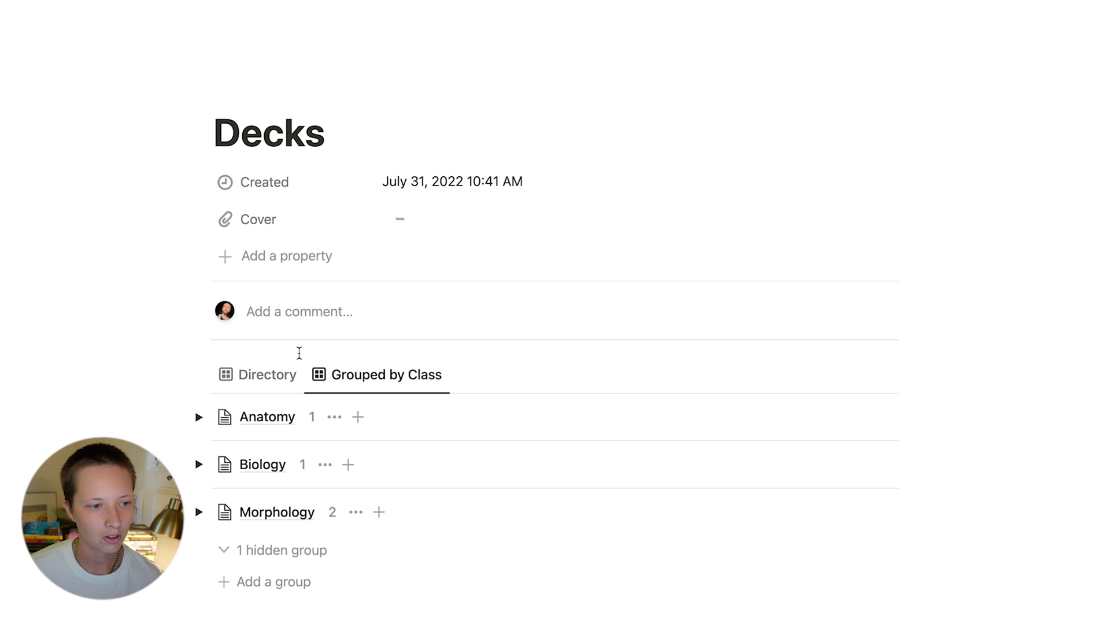
left_click(263, 375)
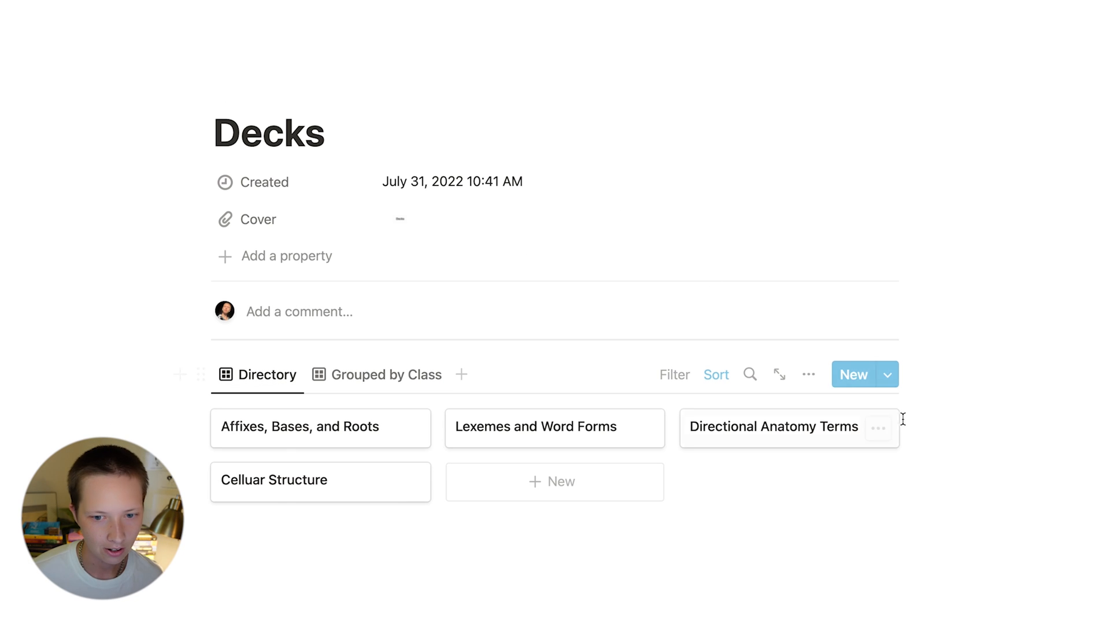
Create a new template for the Deck Directory, open it as a full page and title it New Deck.
left_click(888, 379)
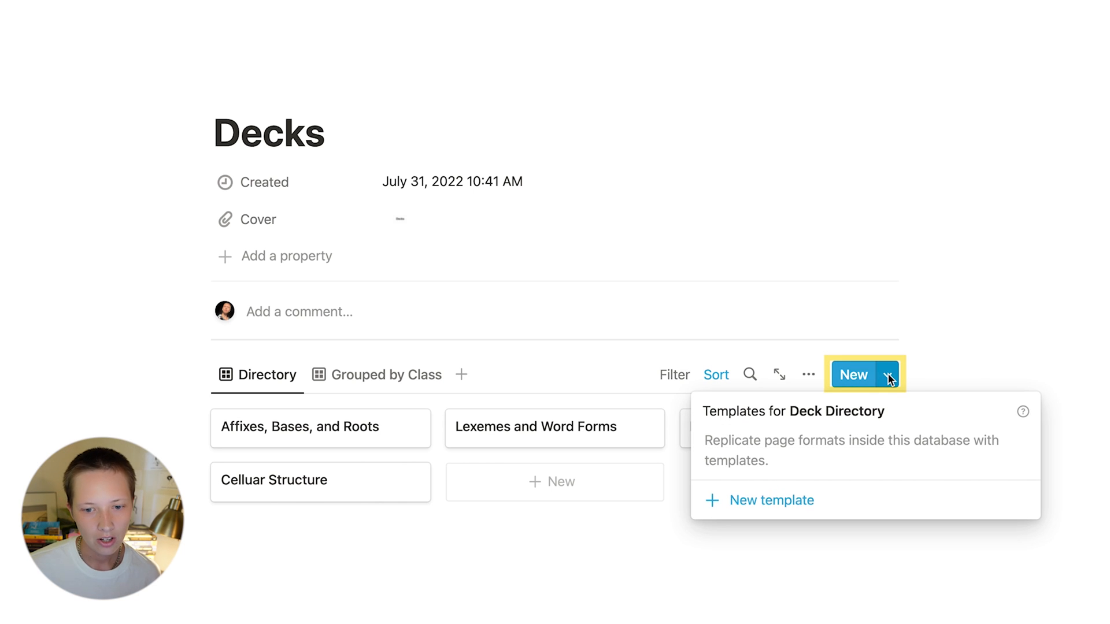
left_click(739, 503)
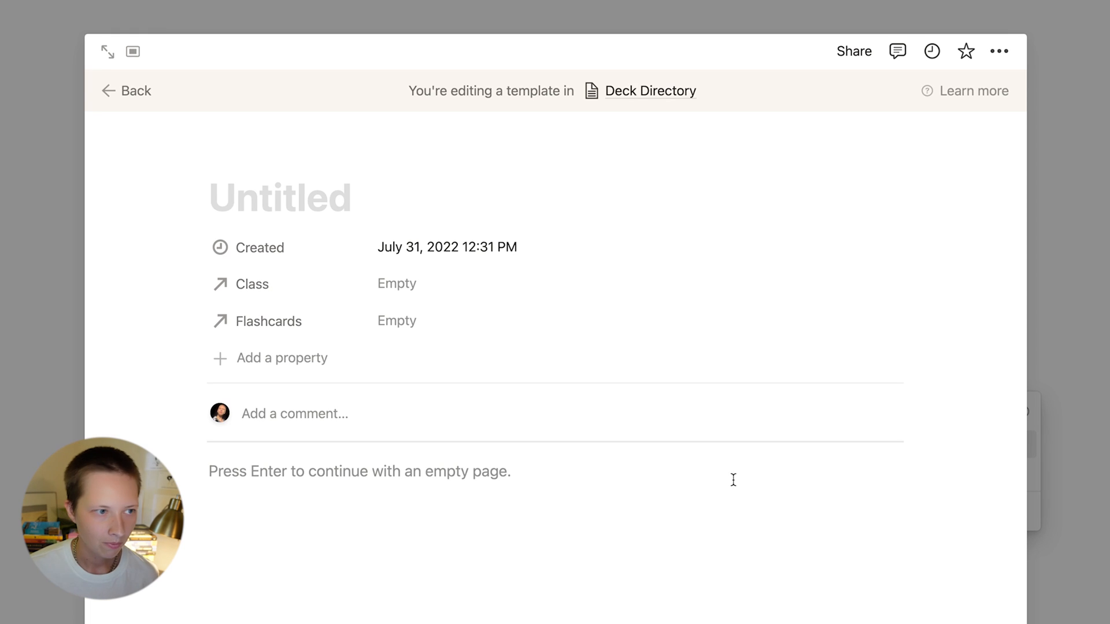
left_click(108, 51)
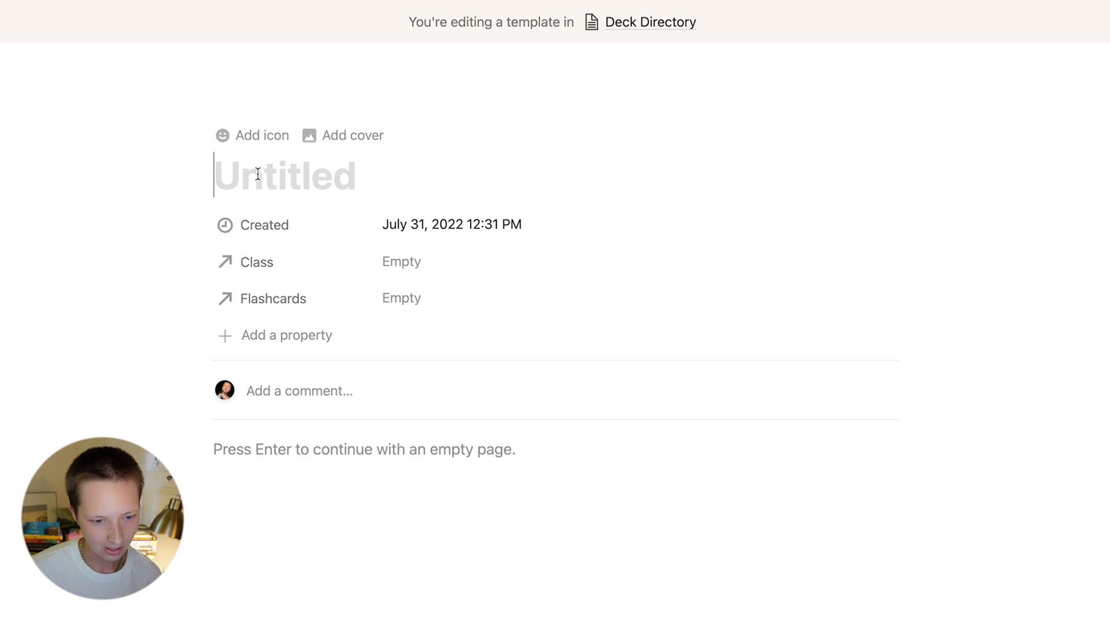
type("New Deck")
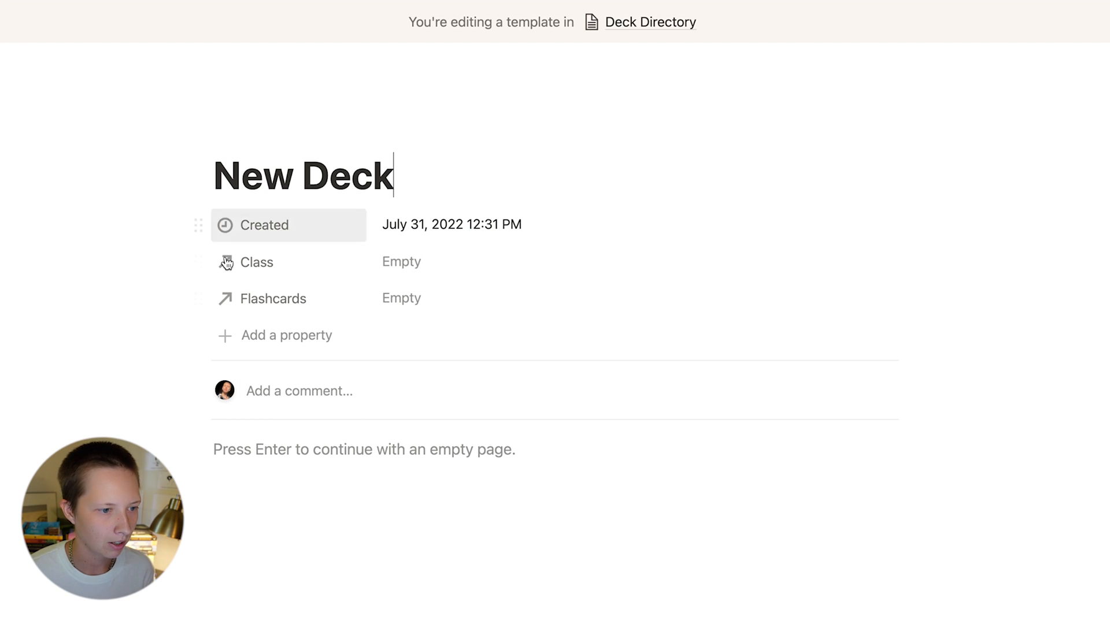
Set the Flashcards property on the New Deck template to Always hide.
left_click(266, 303)
mouse_move(326, 409)
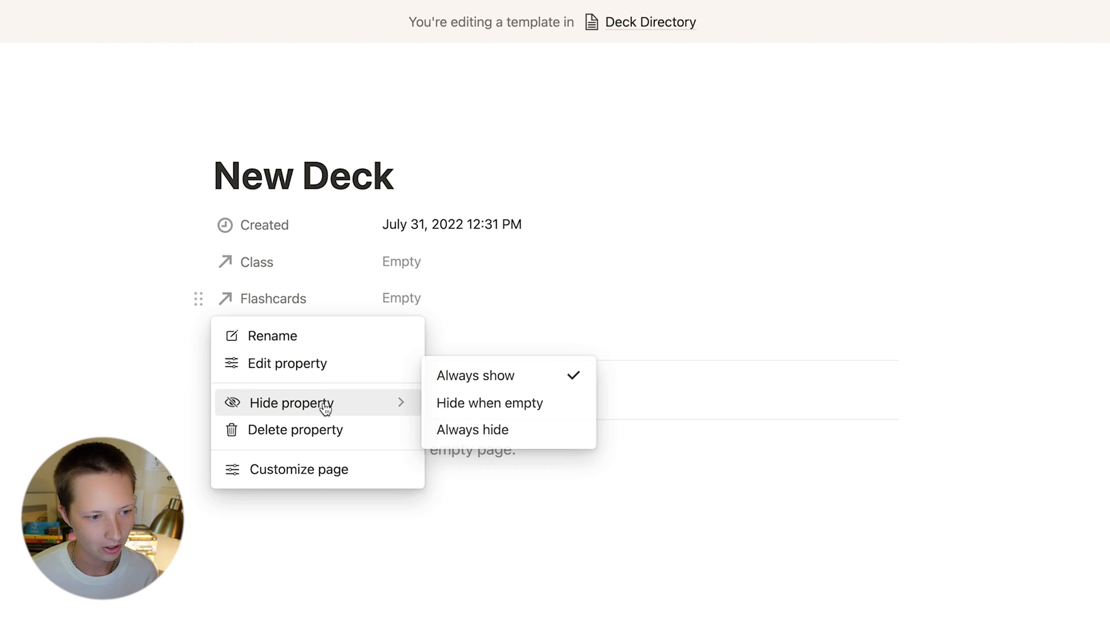
left_click(496, 429)
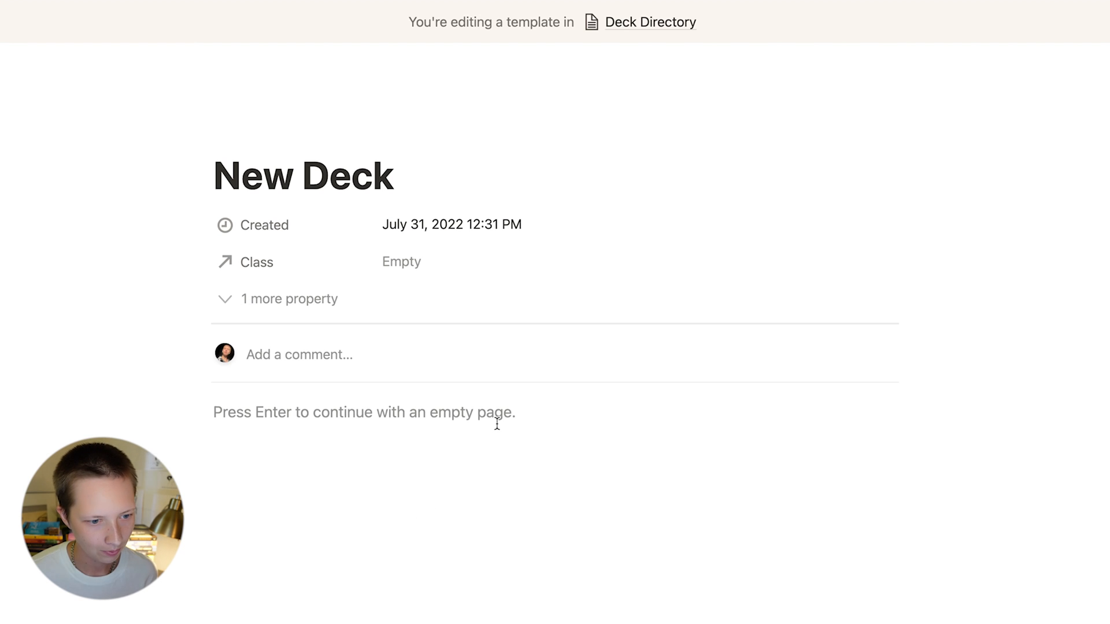
Insert a linked view of the Flashcard Directory database in the template body, copying its existing Active view.
key("Return")
type("/")
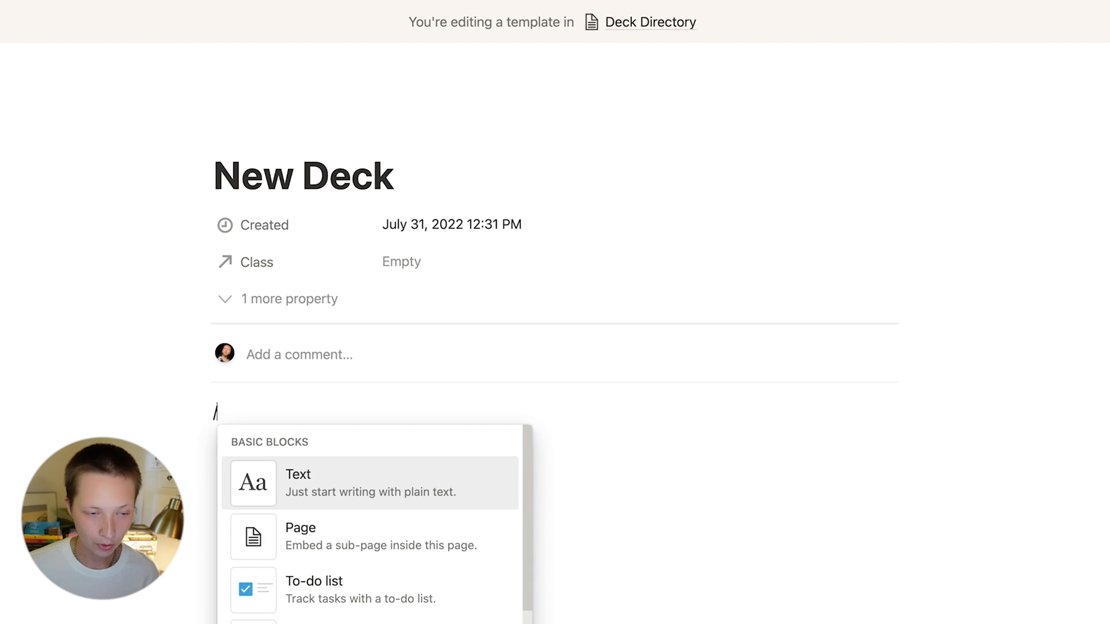
type("linked databa")
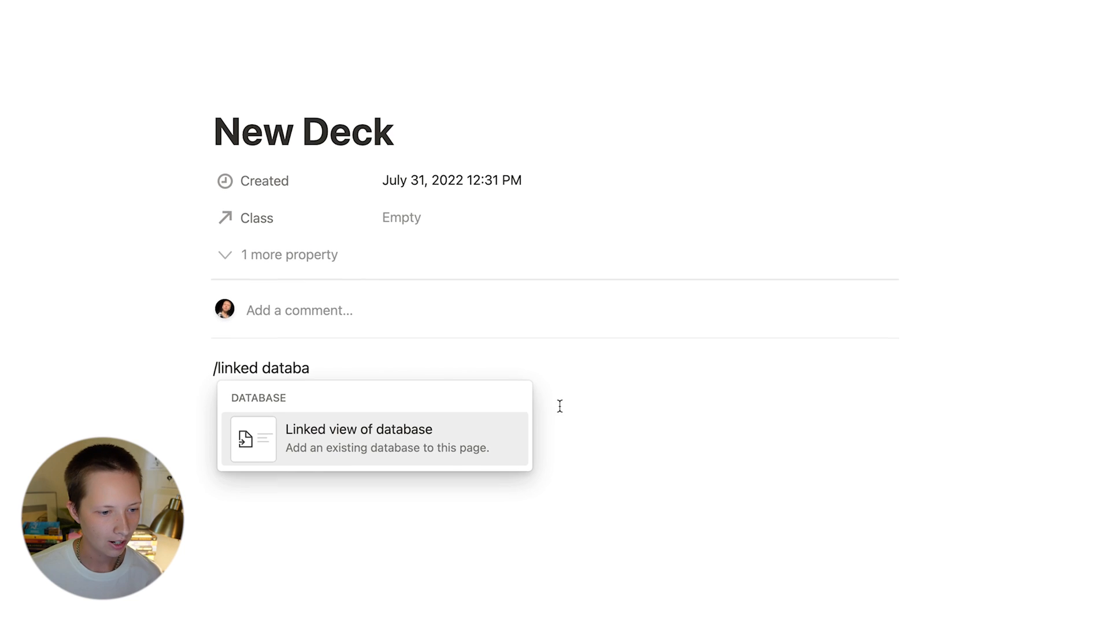
left_click(407, 386)
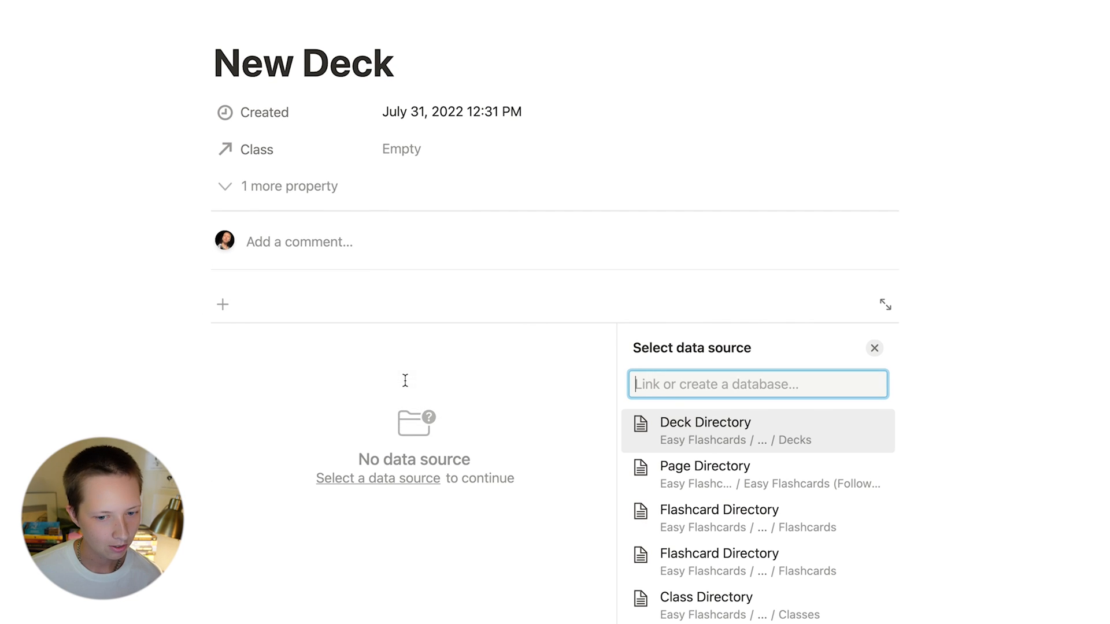
left_click(819, 533)
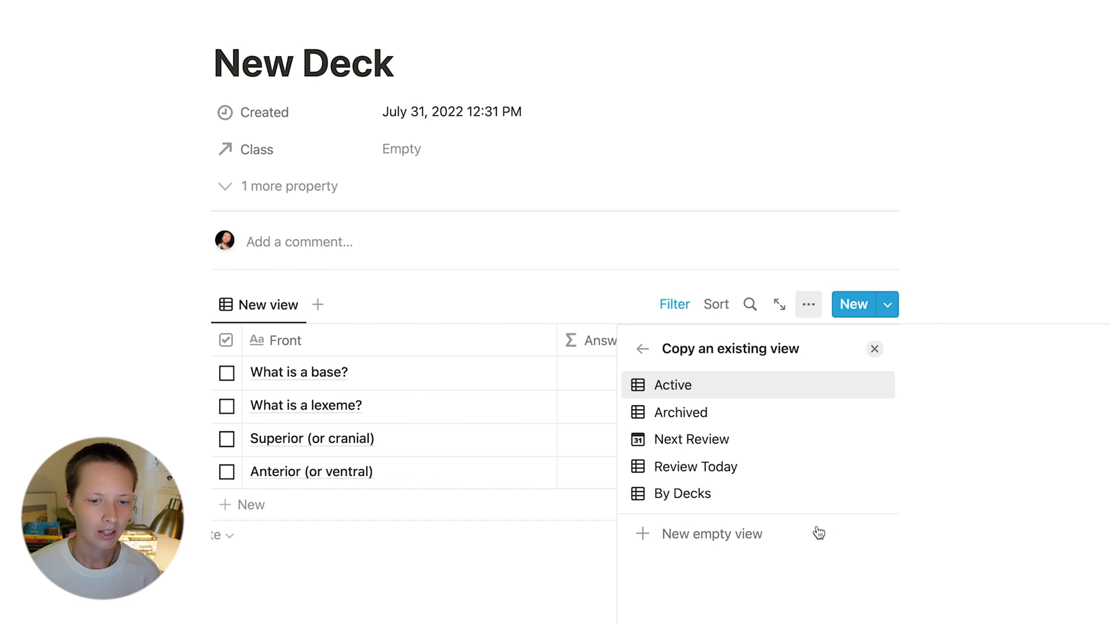
left_click(711, 387)
left_click(874, 351)
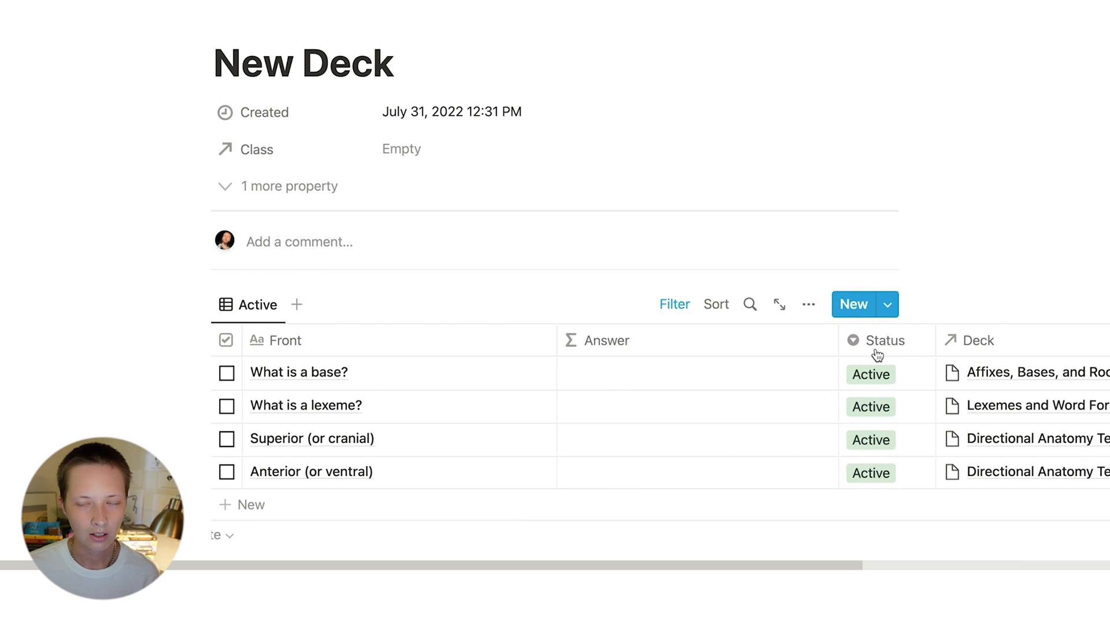
Set the New Deck template page to full width.
left_click(1095, 18)
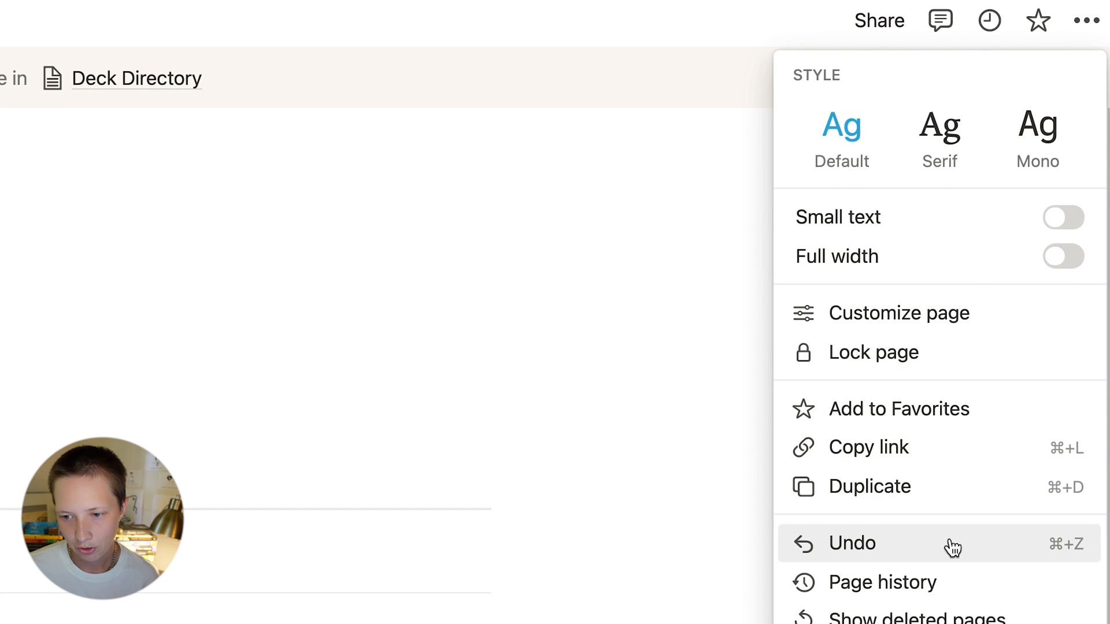
left_click(1053, 267)
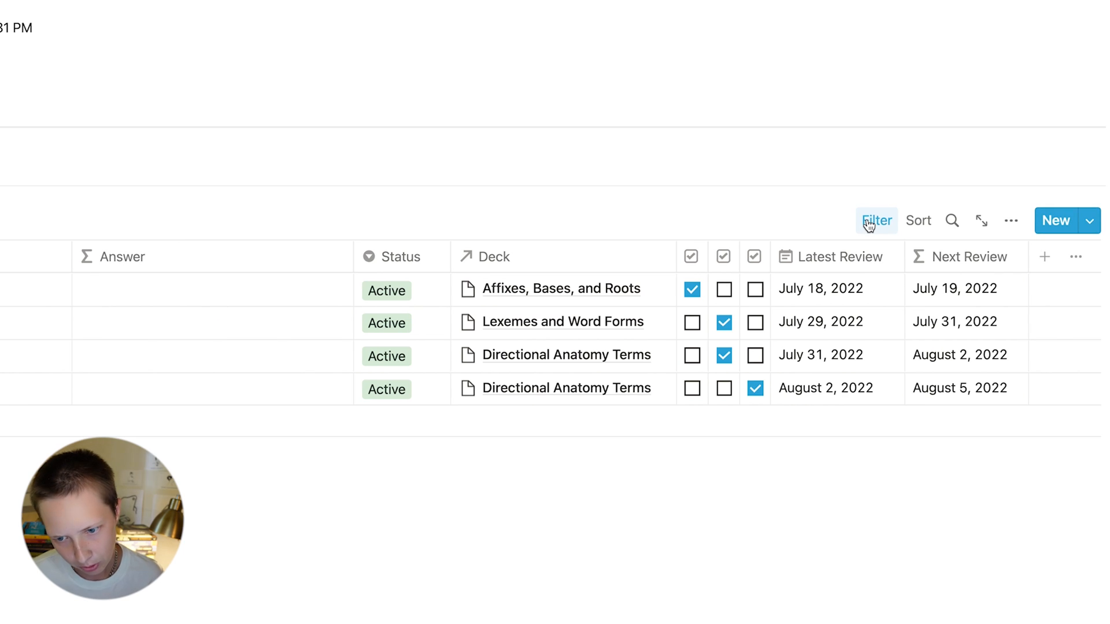
Add a filter to the template's Active flashcard view so that Deck contains New Deck.
left_click(870, 222)
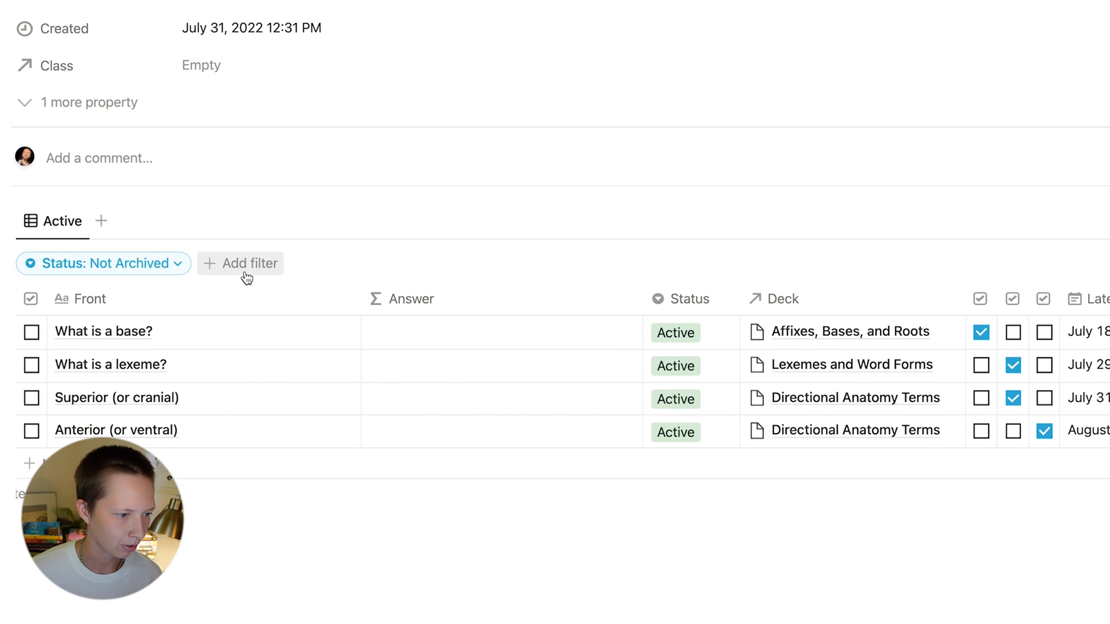
left_click(241, 273)
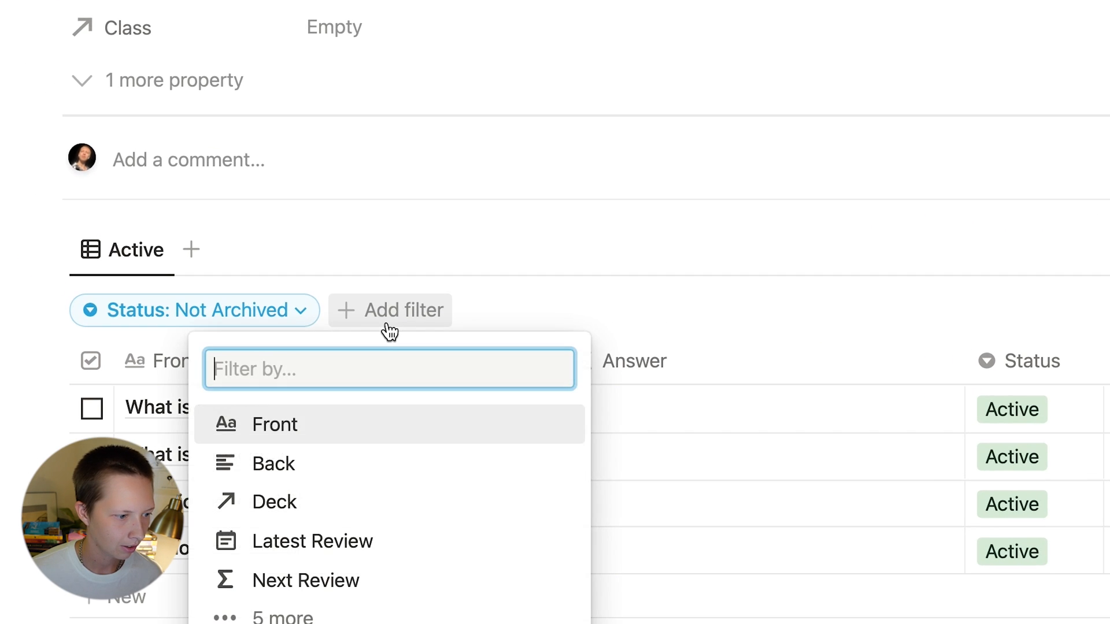
left_click(256, 508)
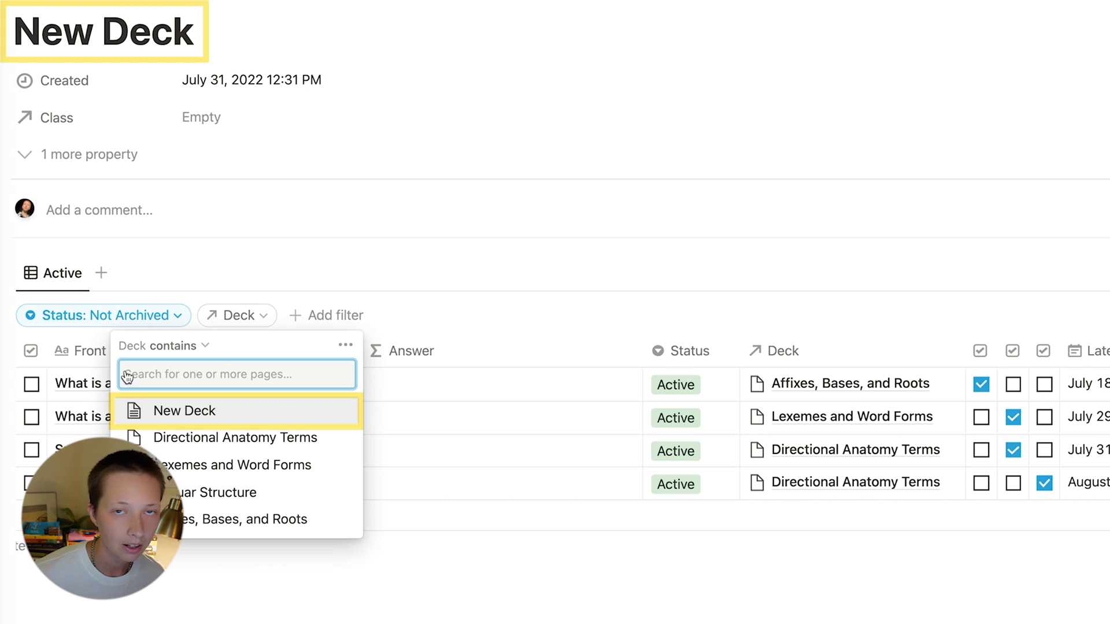
left_click(195, 412)
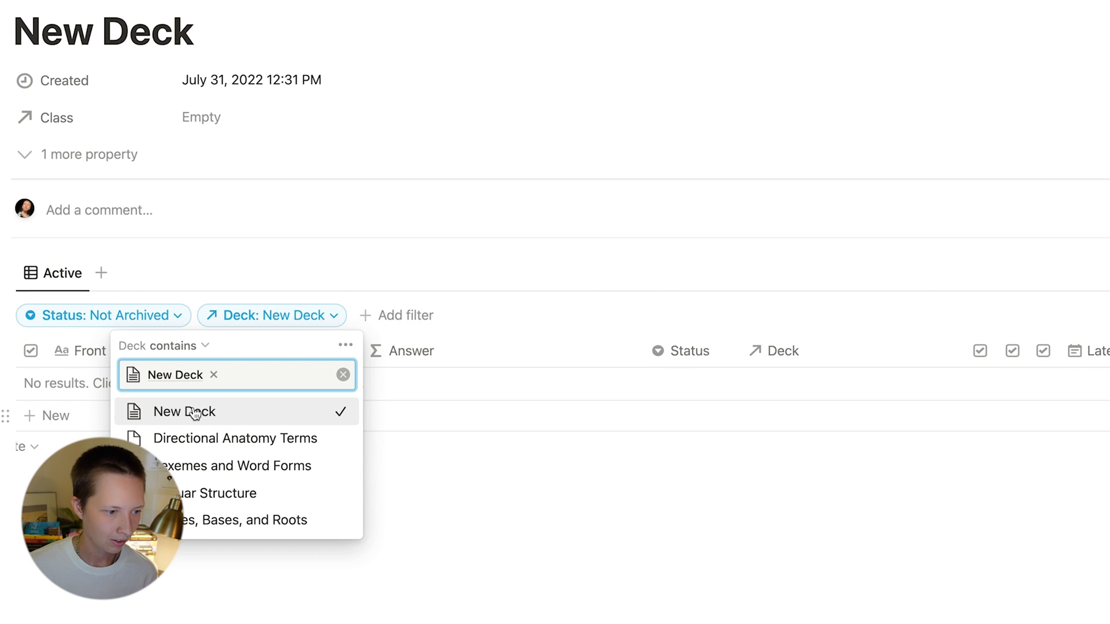
left_click(895, 548)
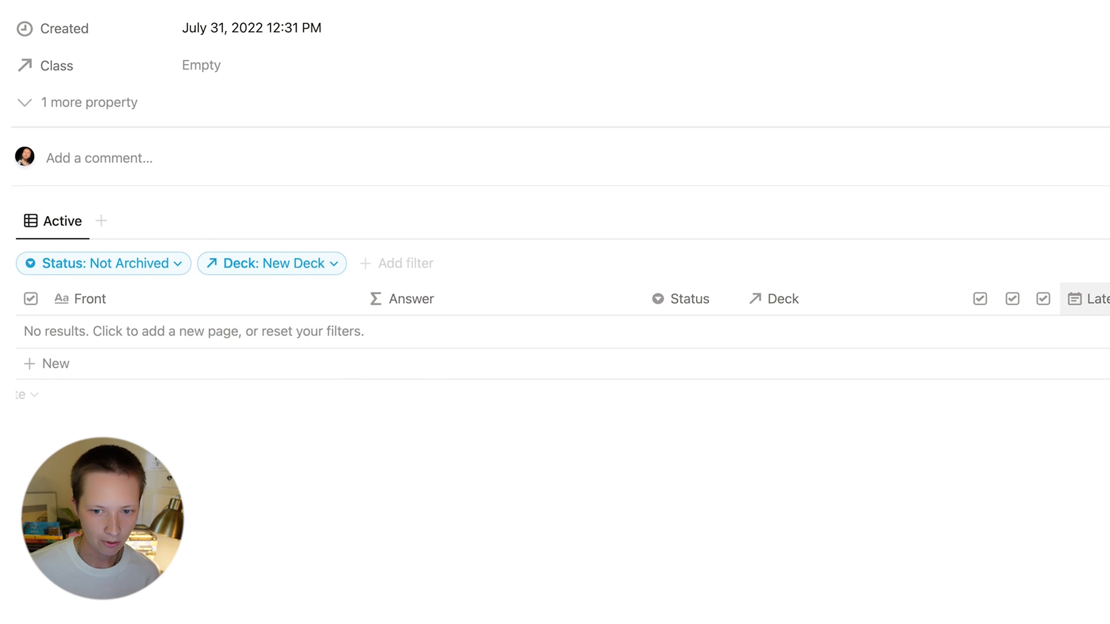
Duplicate the filtered Active view in the New Deck template and name the copy Archived.
left_click(51, 227)
left_click(83, 391)
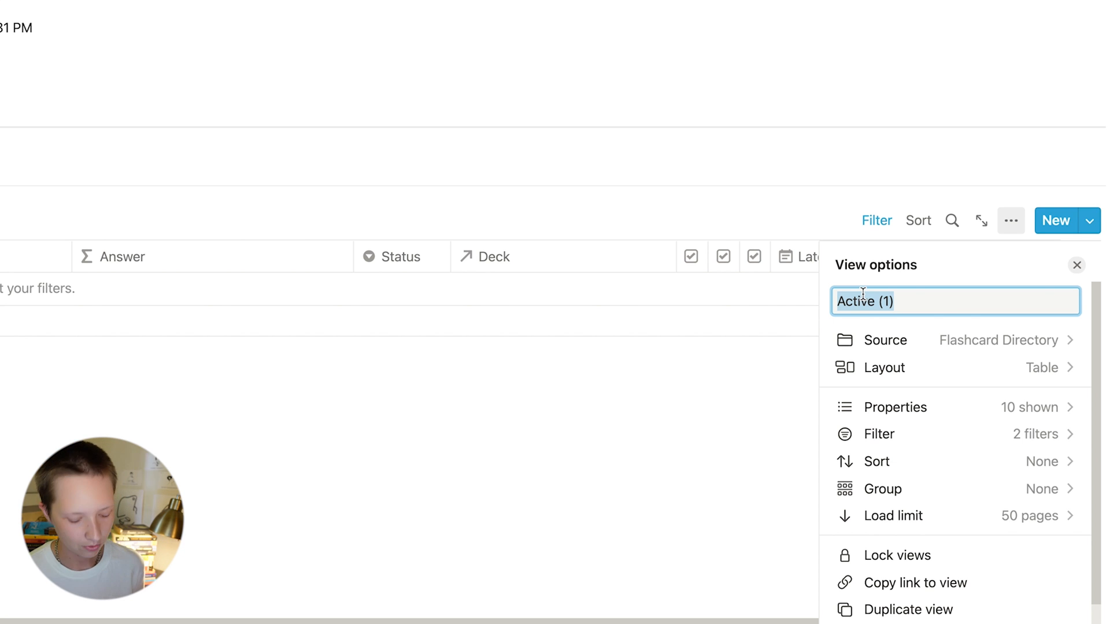
type("Archived")
Change the Archived view's Status filter to "Is" Archived, keeping the Deck filter.
left_click(977, 438)
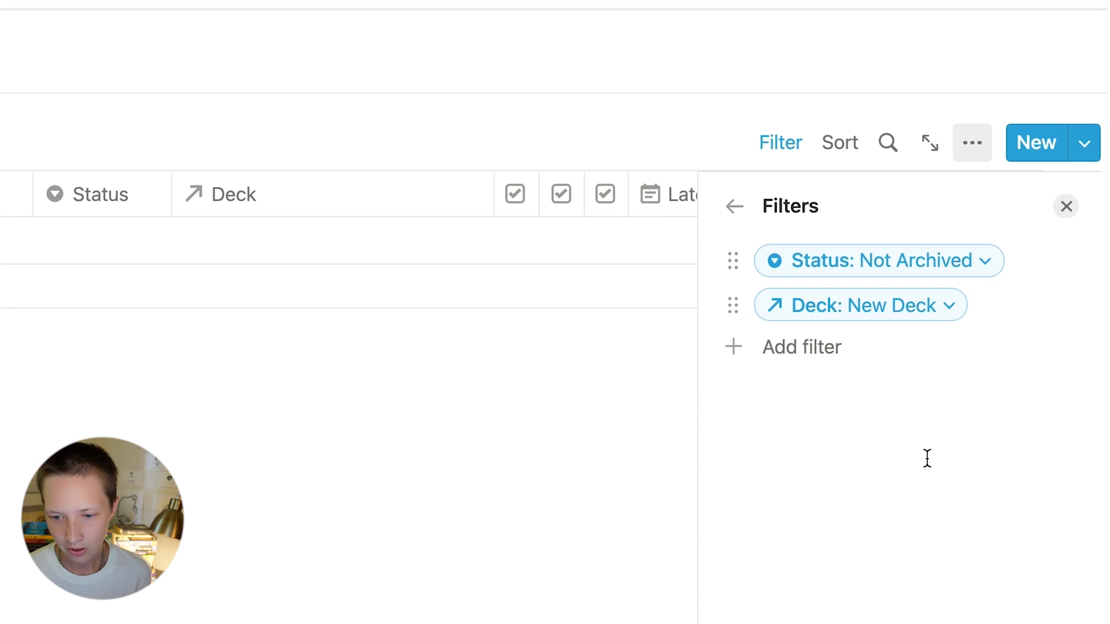
left_click(846, 271)
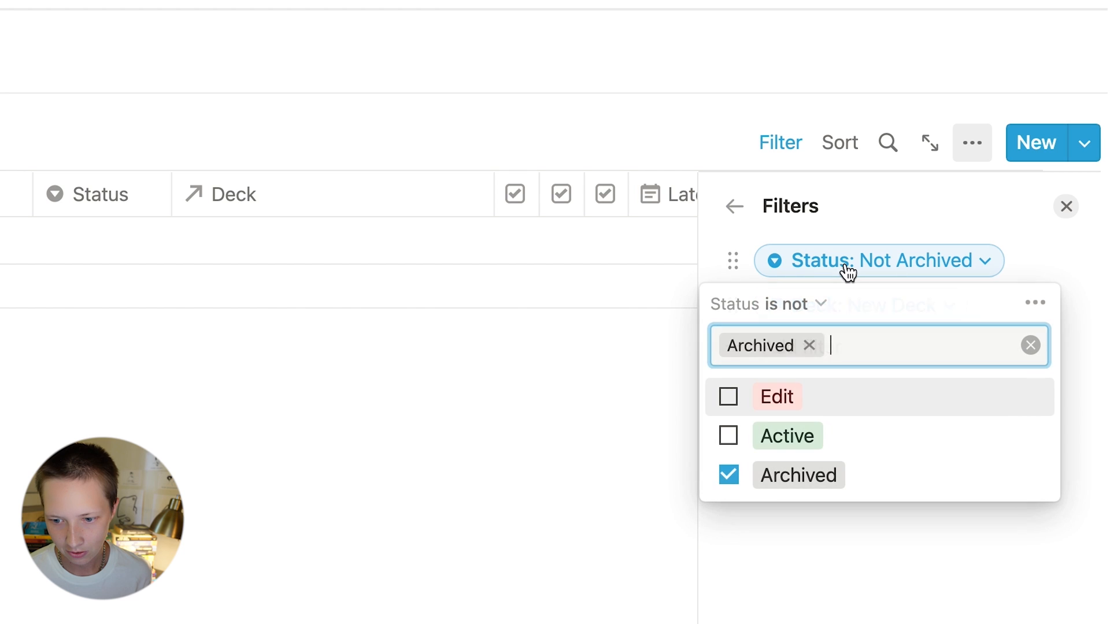
left_click(821, 307)
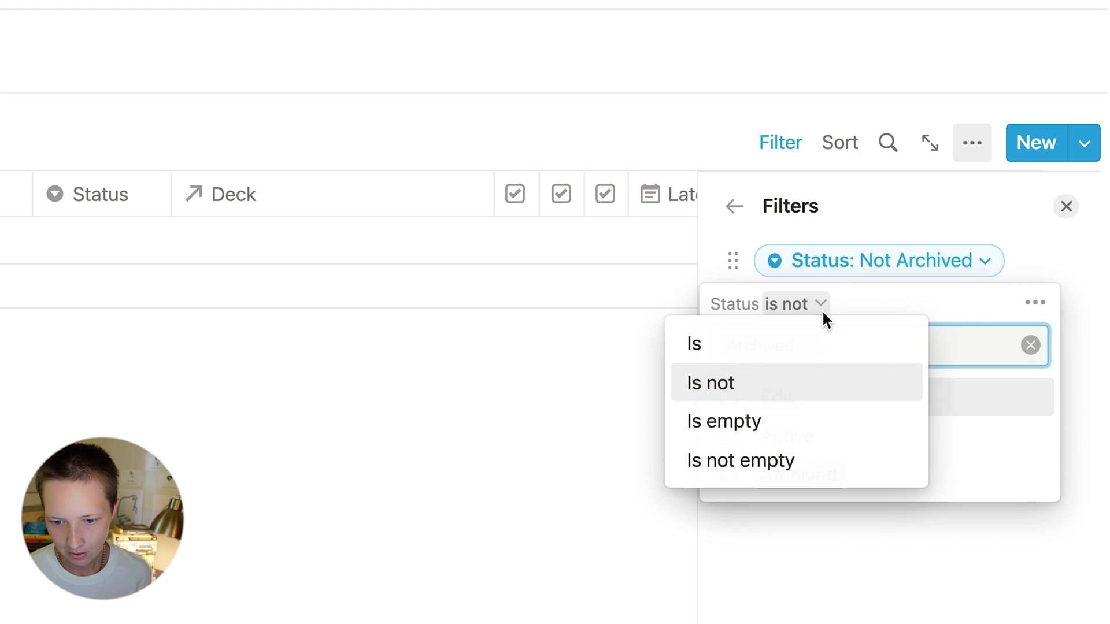
left_click(700, 347)
left_click(425, 565)
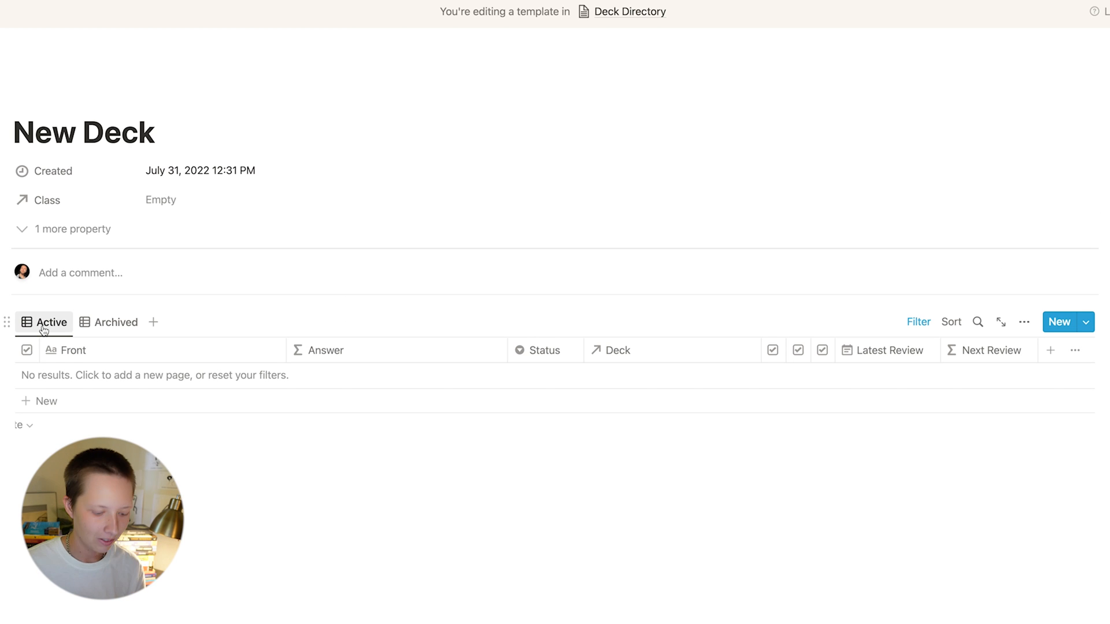
Return to the Deck Directory and apply the New Deck template to the Affixes, Bases, and Roots deck.
key("shift+super+u")
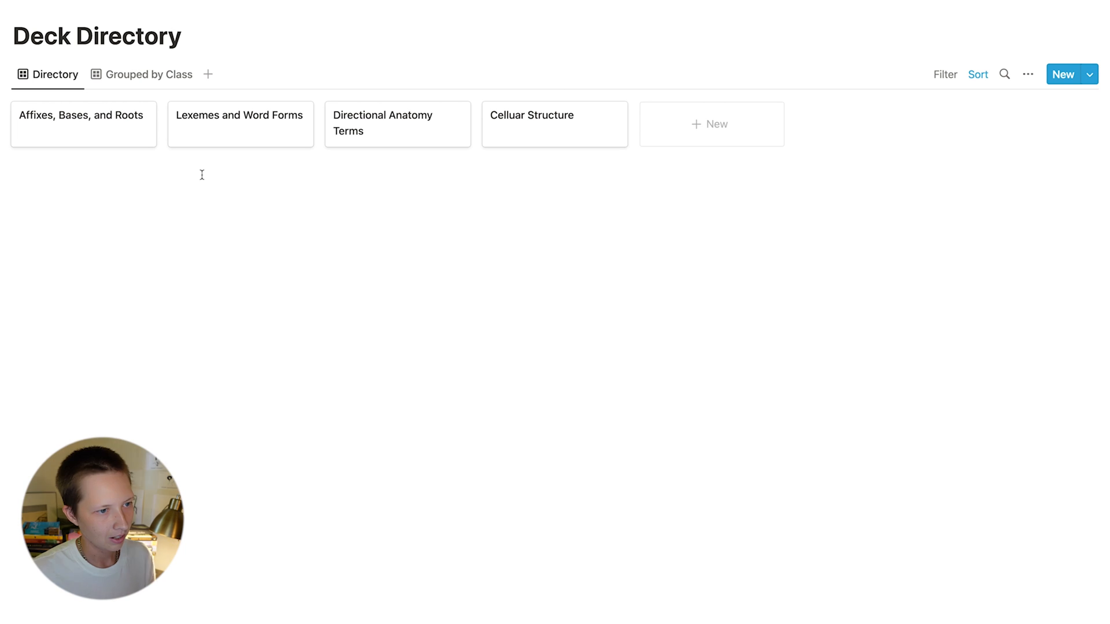
left_click(74, 137)
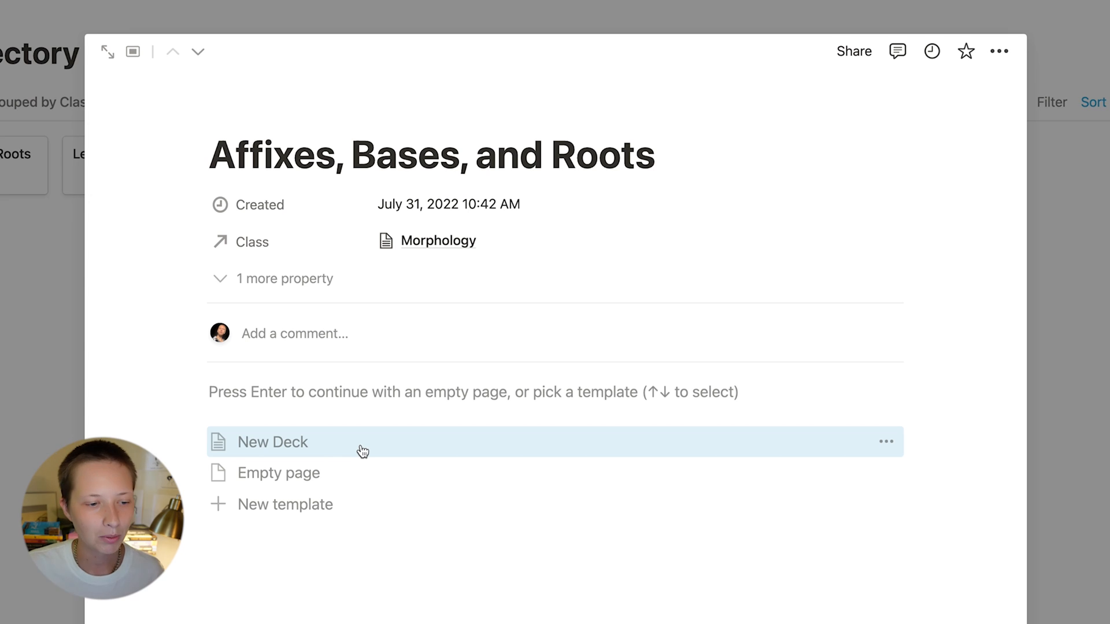
left_click(313, 447)
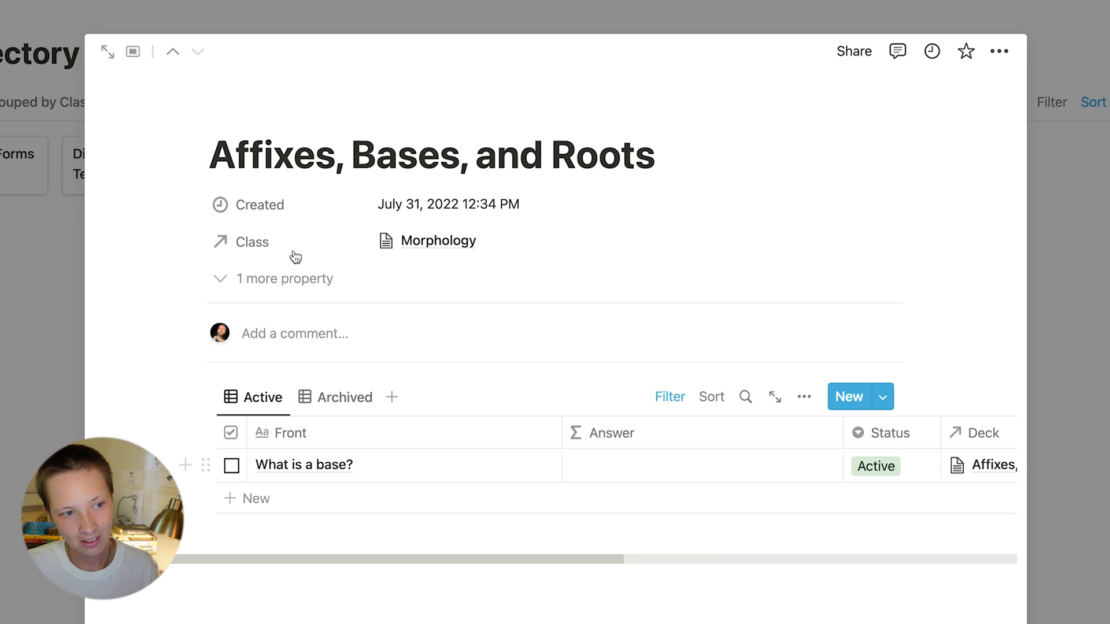
left_click(32, 319)
Apply the New Deck template to the Directional Anatomy Terms deck and recheck the Affixes, Bases, and Roots page.
left_click(280, 138)
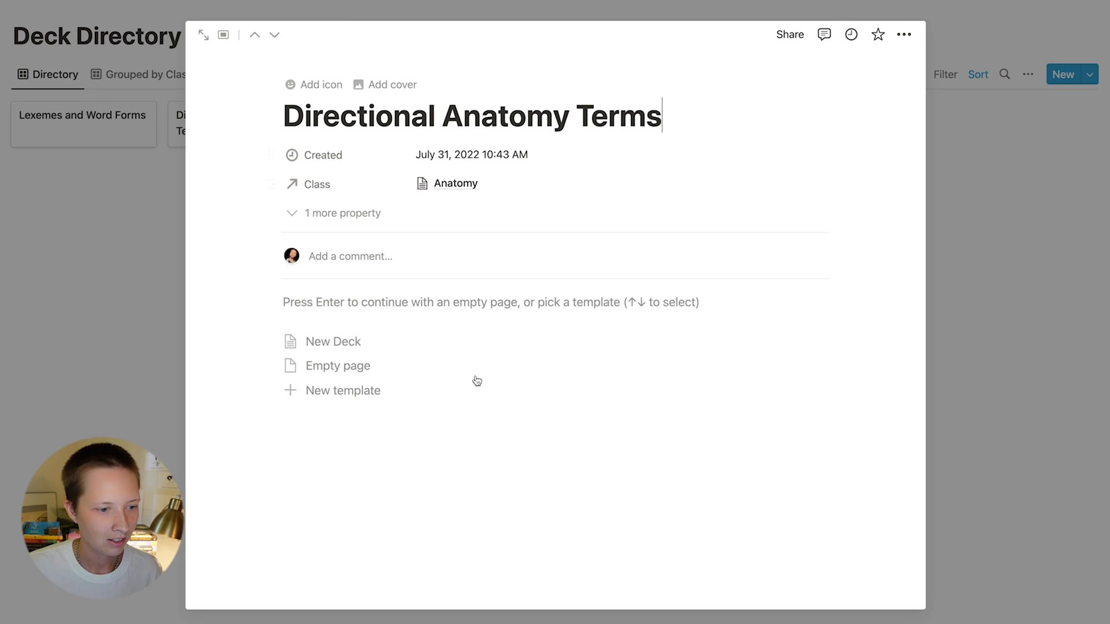
left_click(336, 361)
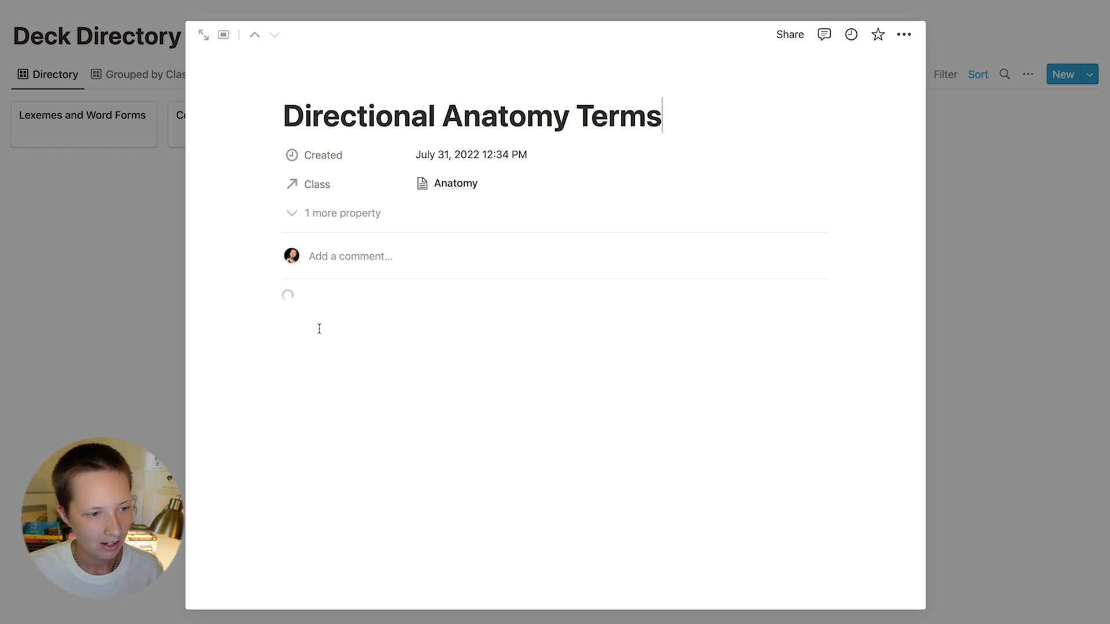
left_click(95, 233)
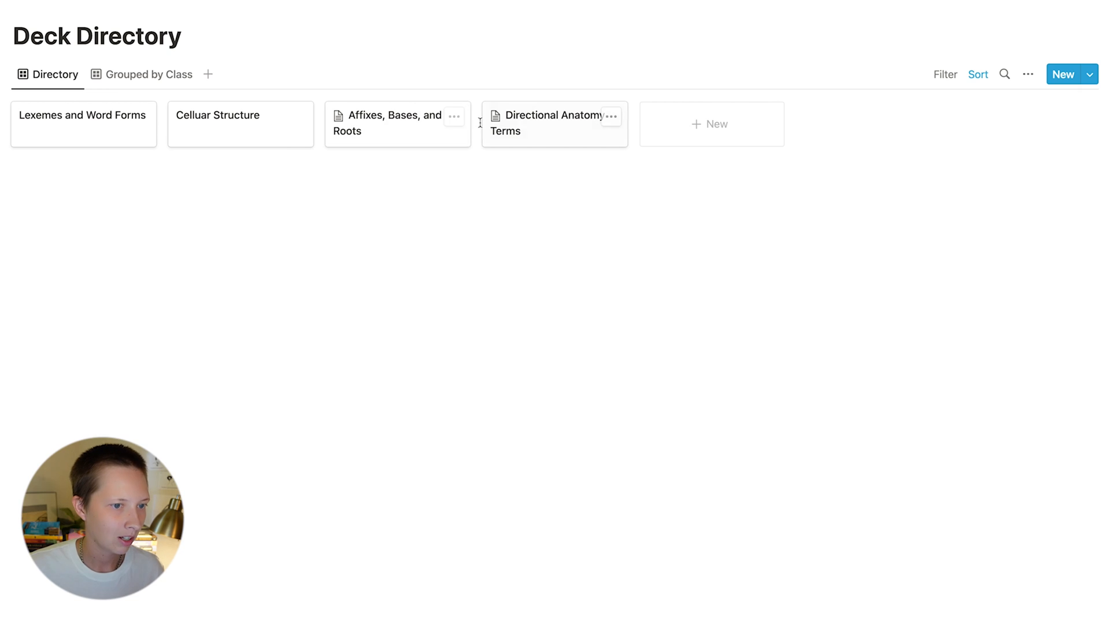
left_click(391, 128)
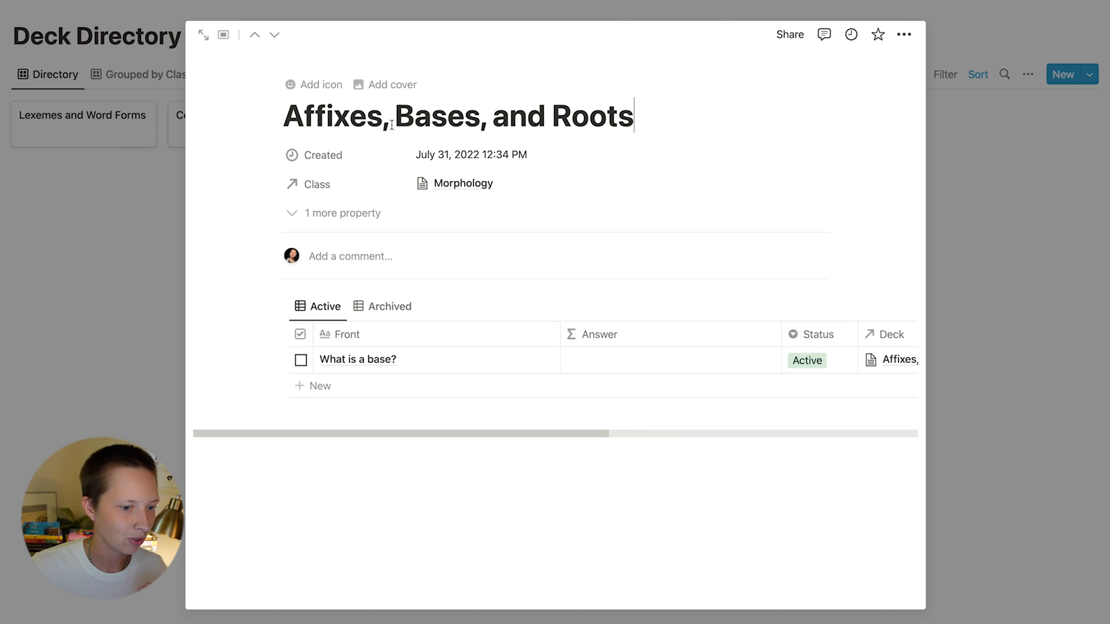
left_click(101, 178)
Apply the New Deck template to the Celluar Structure and Lexemes and Word Forms decks.
left_click(272, 143)
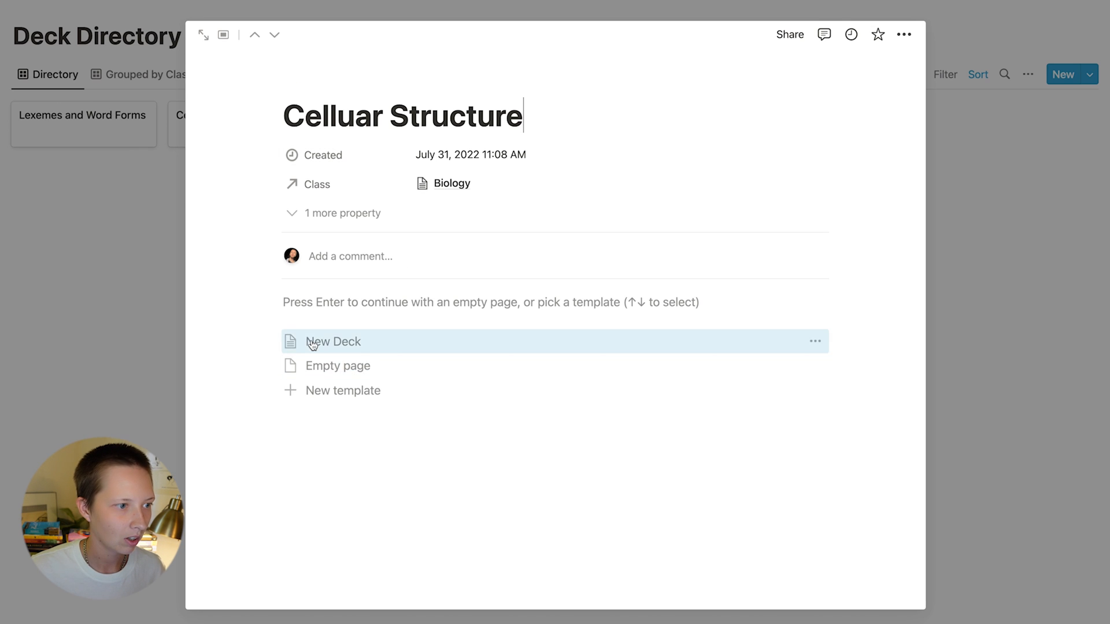
left_click(312, 345)
left_click(74, 136)
left_click(74, 136)
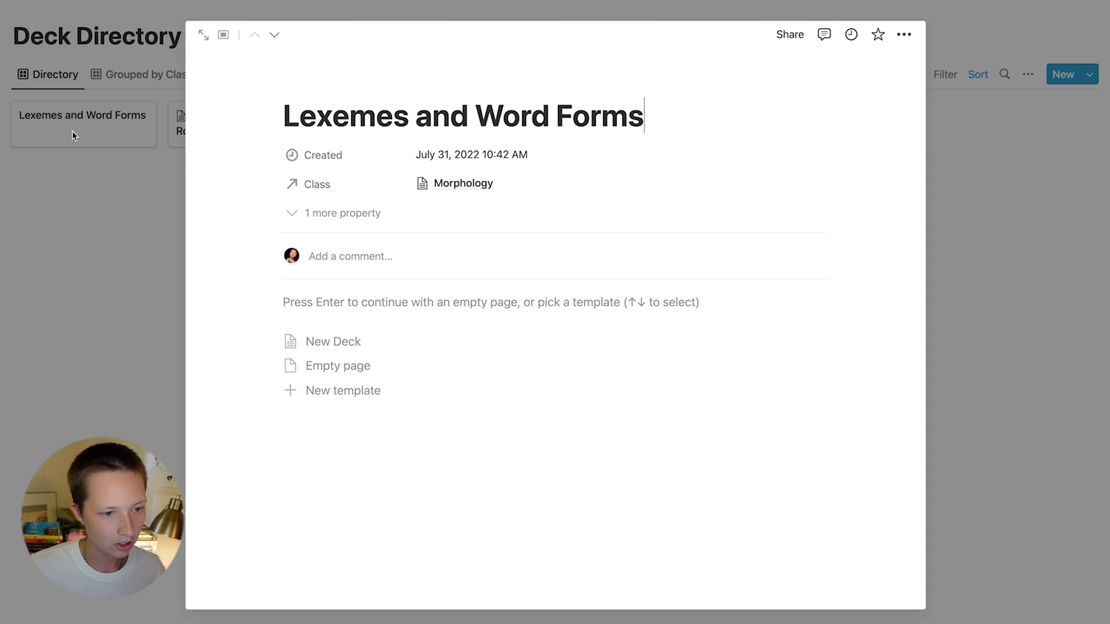
left_click(290, 359)
left_click(98, 208)
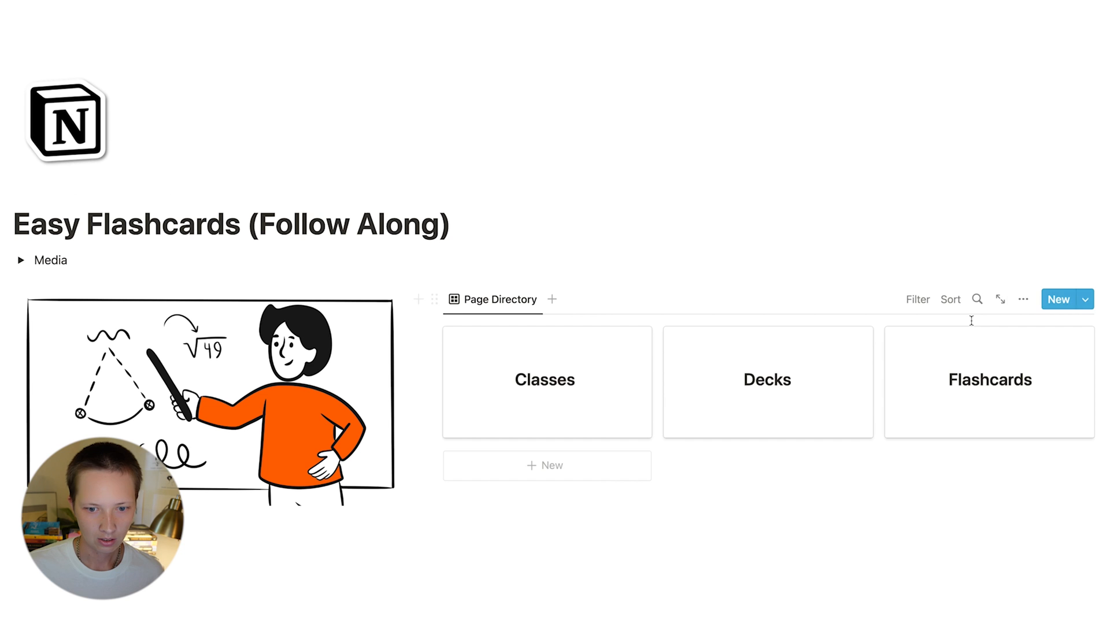
Open the Affixes, Bases, and Roots deck through the Morphology class on the Classes page.
scroll(971, 321, "down", 2)
scroll(971, 322, "up", 1)
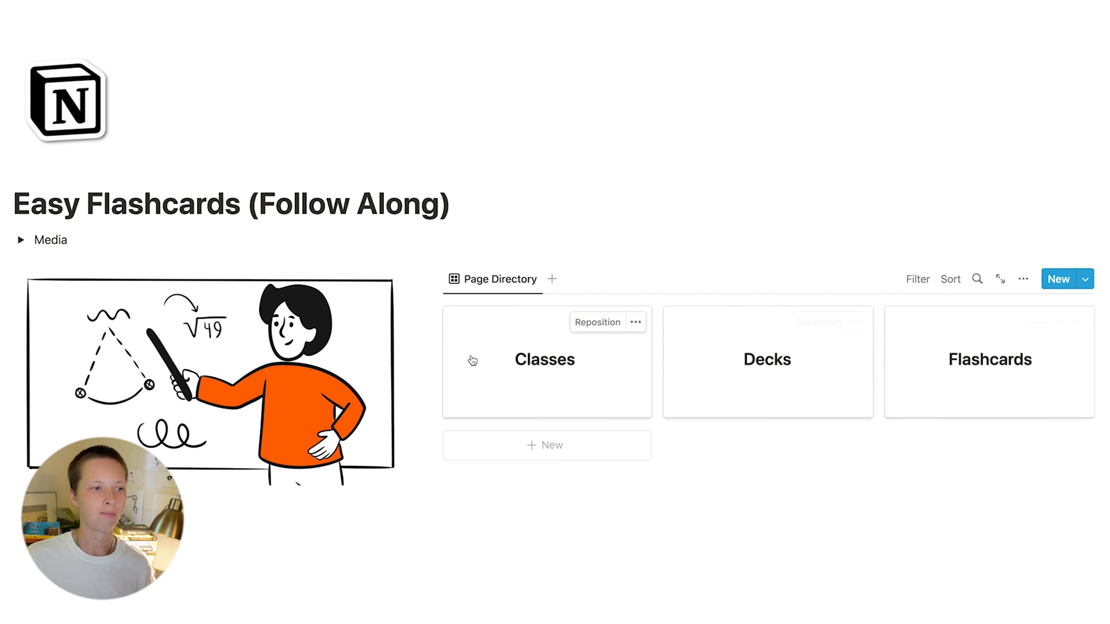
left_click(471, 384)
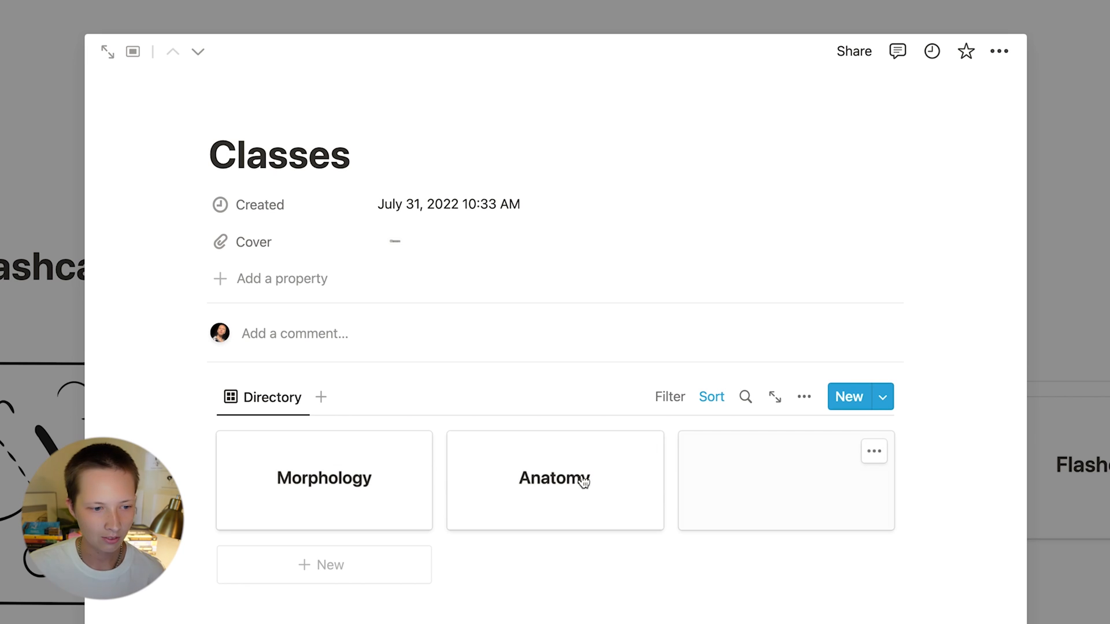
left_click(318, 508)
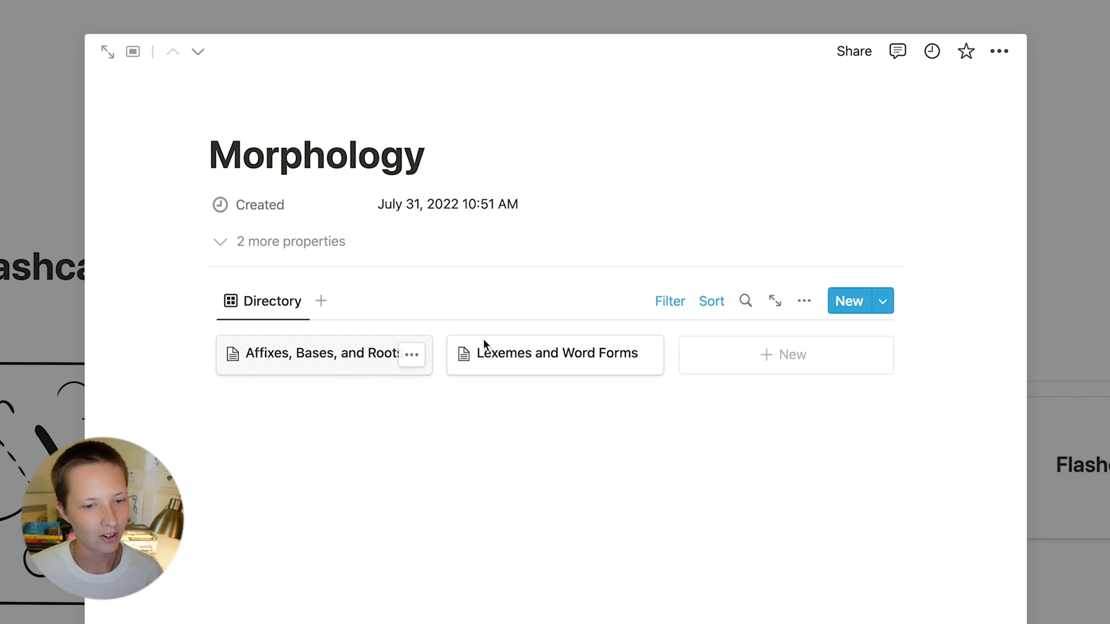
left_click(310, 364)
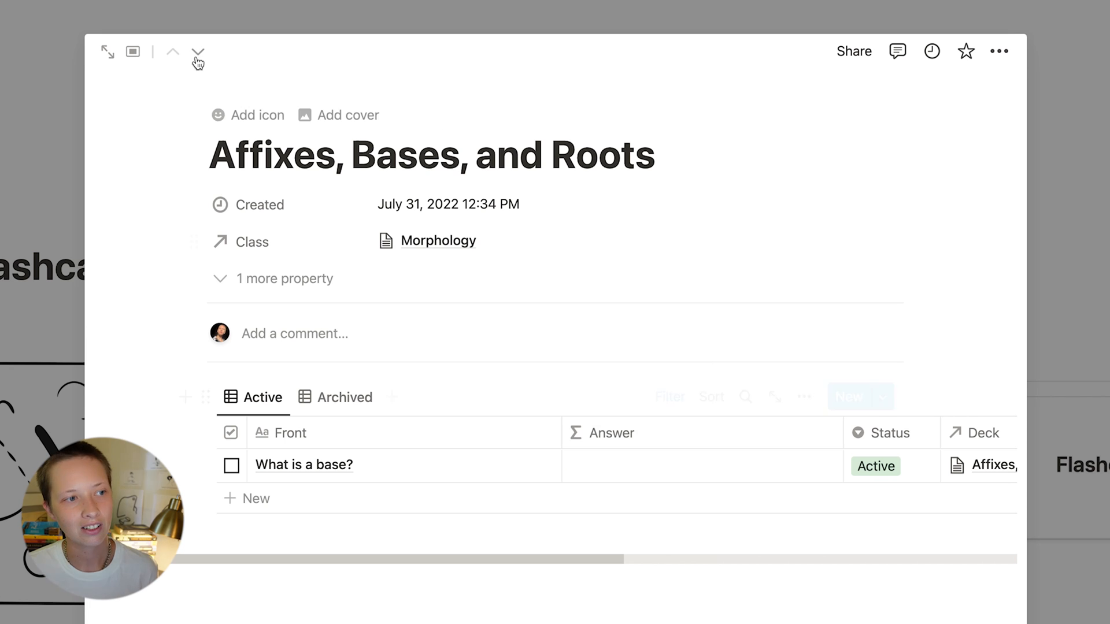
Examine the deck's flashcard columns, view the deck as a full page, and return to the Easy Flashcards (Follow Along) page.
scroll(752, 515, "right", 3)
scroll(753, 515, "right", 10)
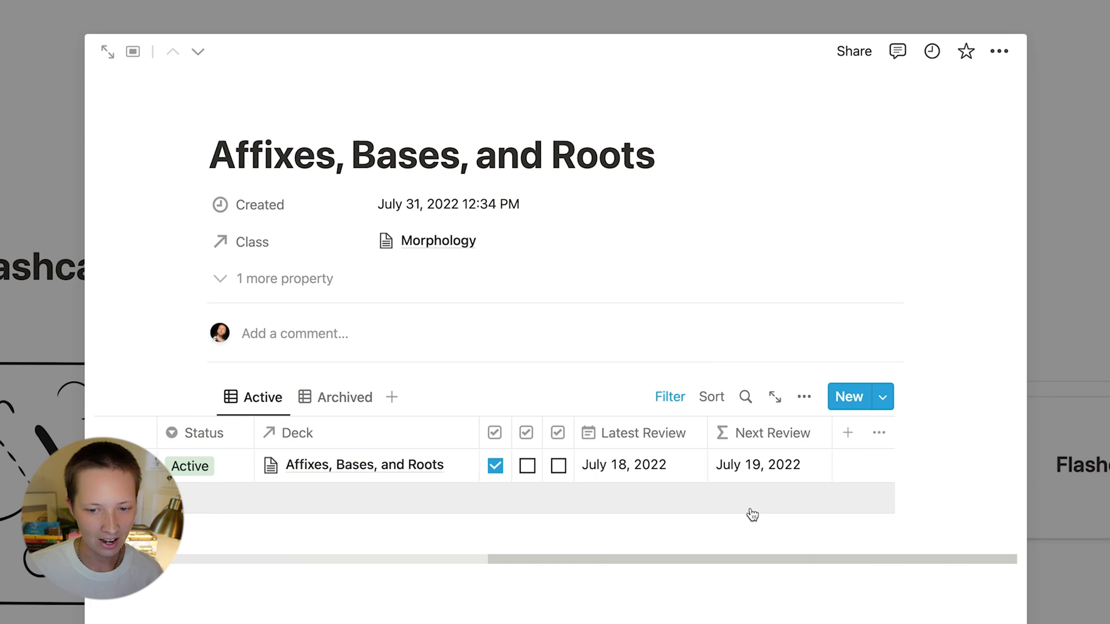
scroll(752, 515, "left", 12)
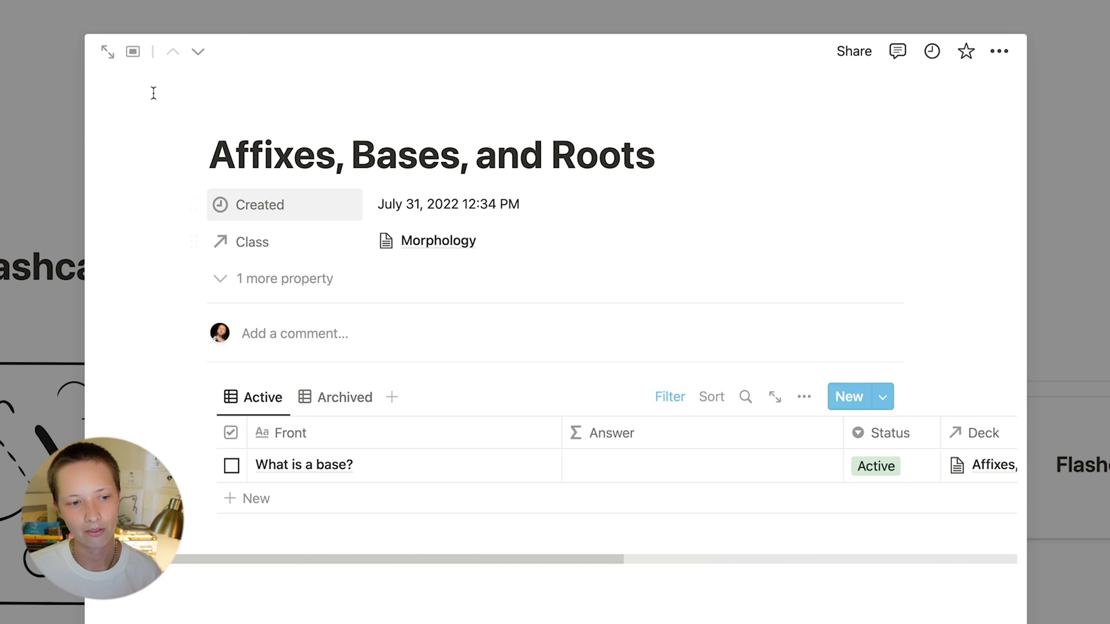
left_click(107, 55)
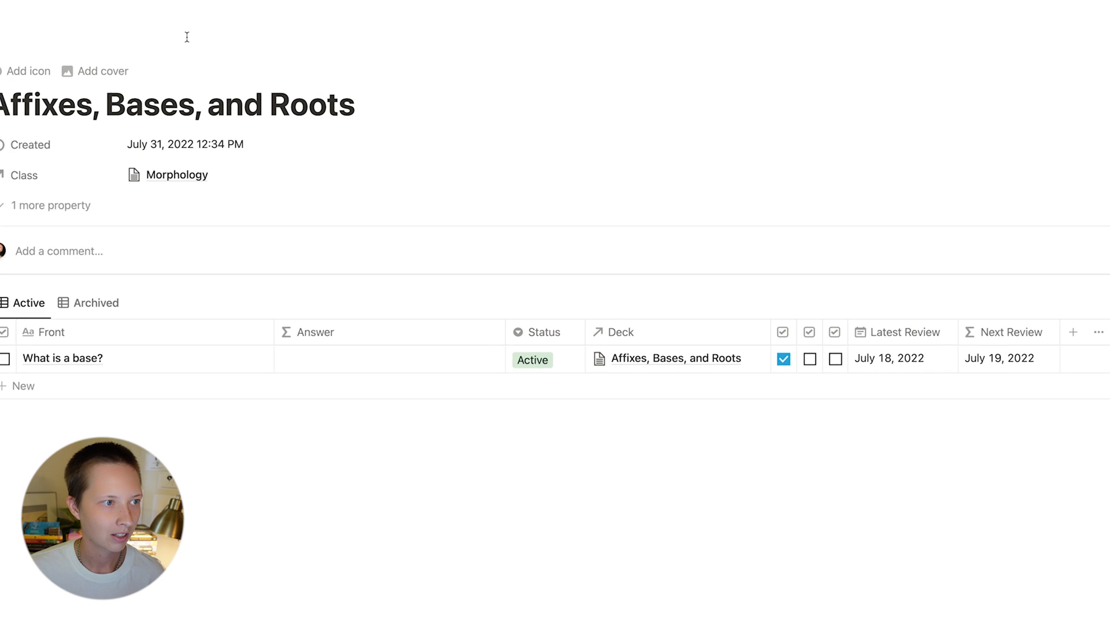
left_click(174, 16)
left_click(178, 41)
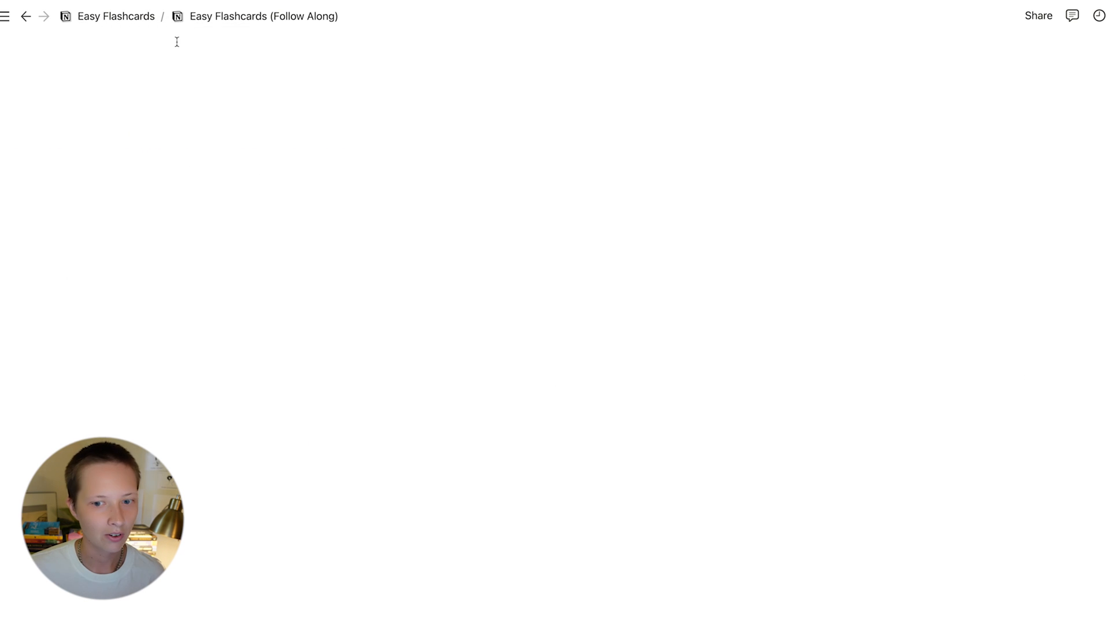
Review the Decks page and the full-page Flashcards database, returning to the Easy Flashcards (Follow Along) page.
left_click(737, 407)
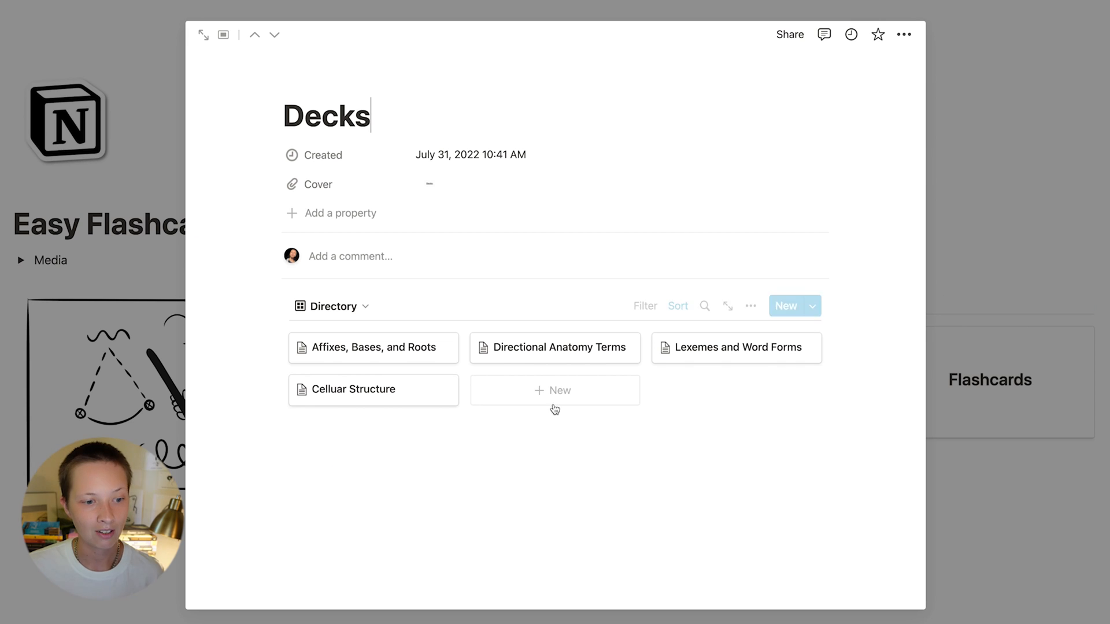
left_click(1033, 276)
left_click(980, 365)
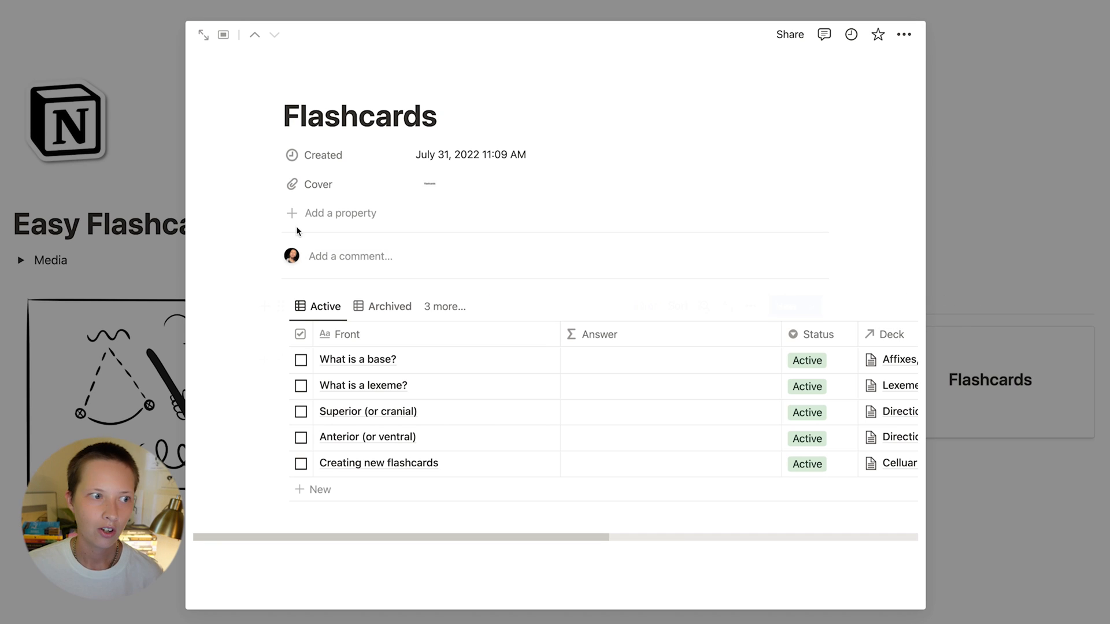
left_click(204, 35)
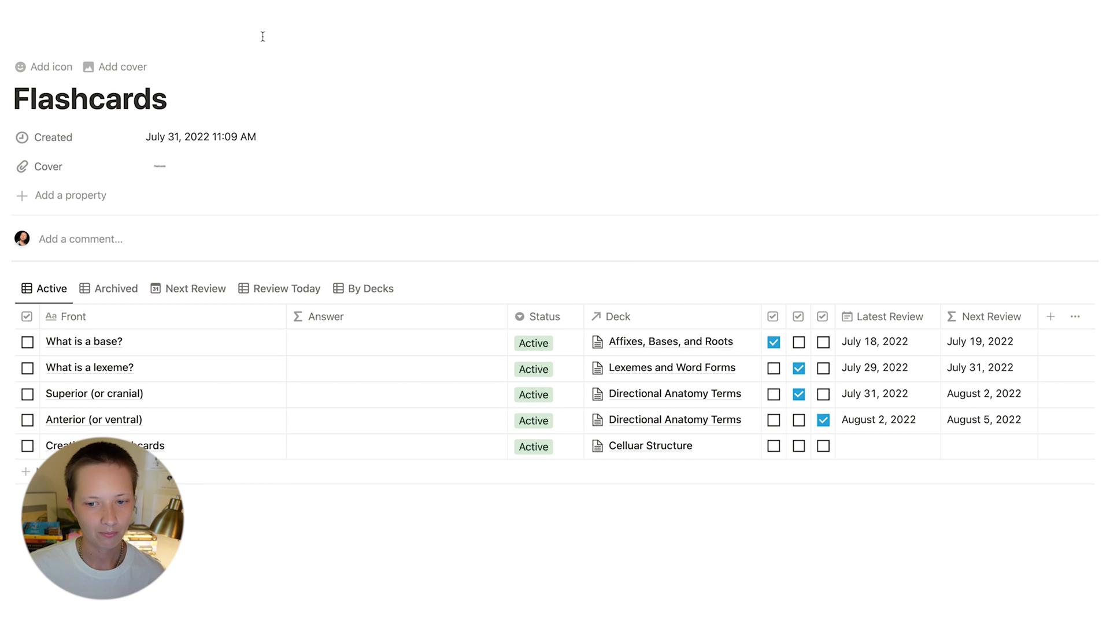
scroll(672, 401, "down", 1)
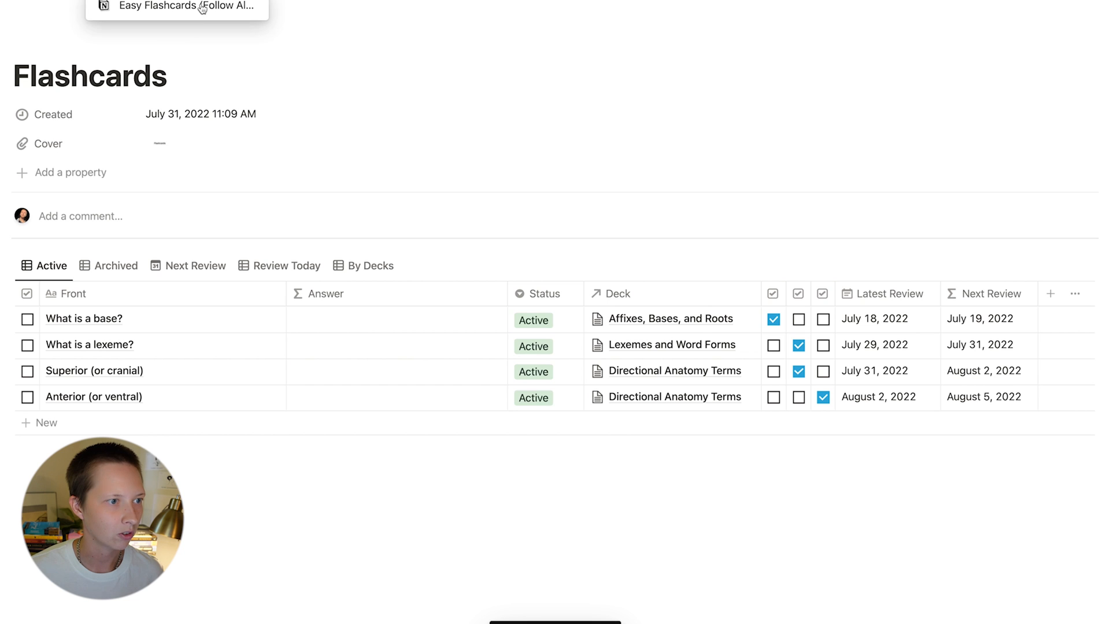
left_click(198, 6)
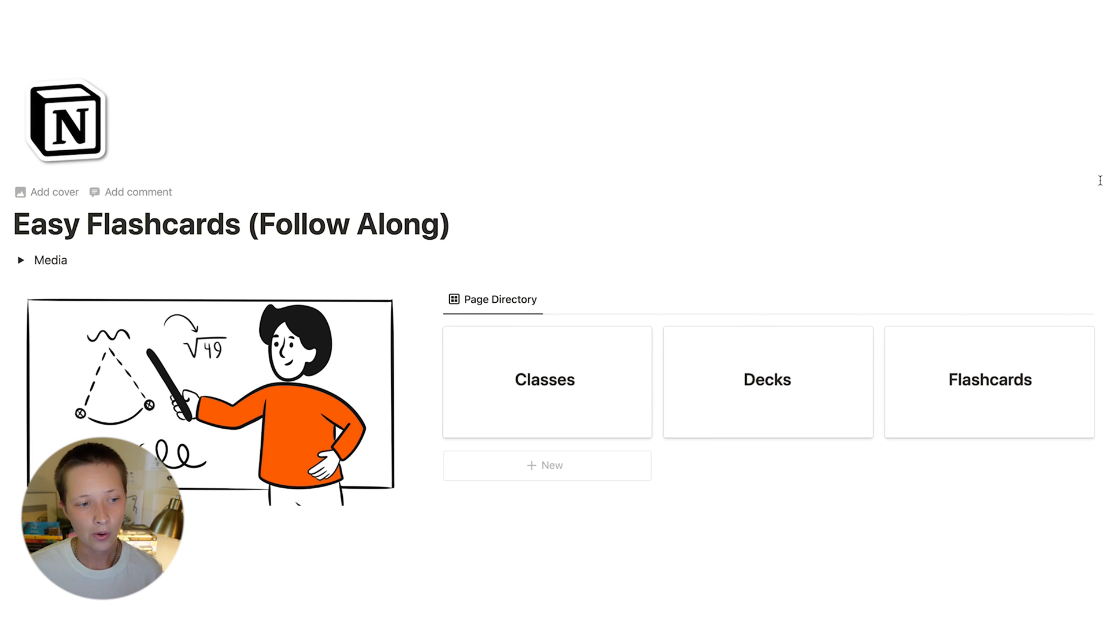